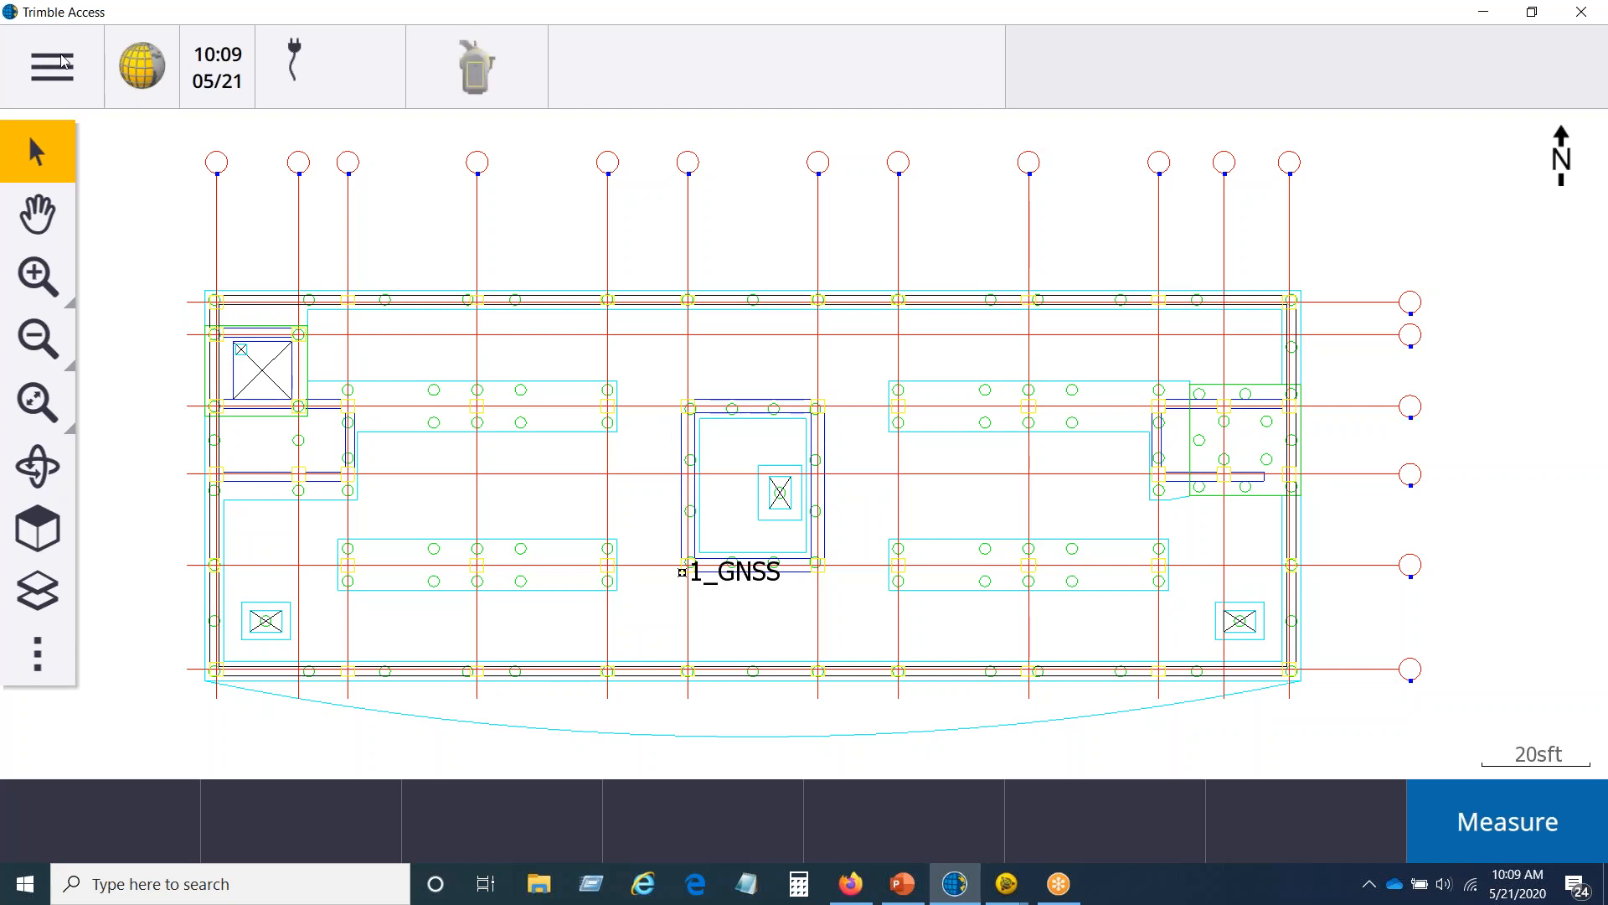
left_click(65, 62)
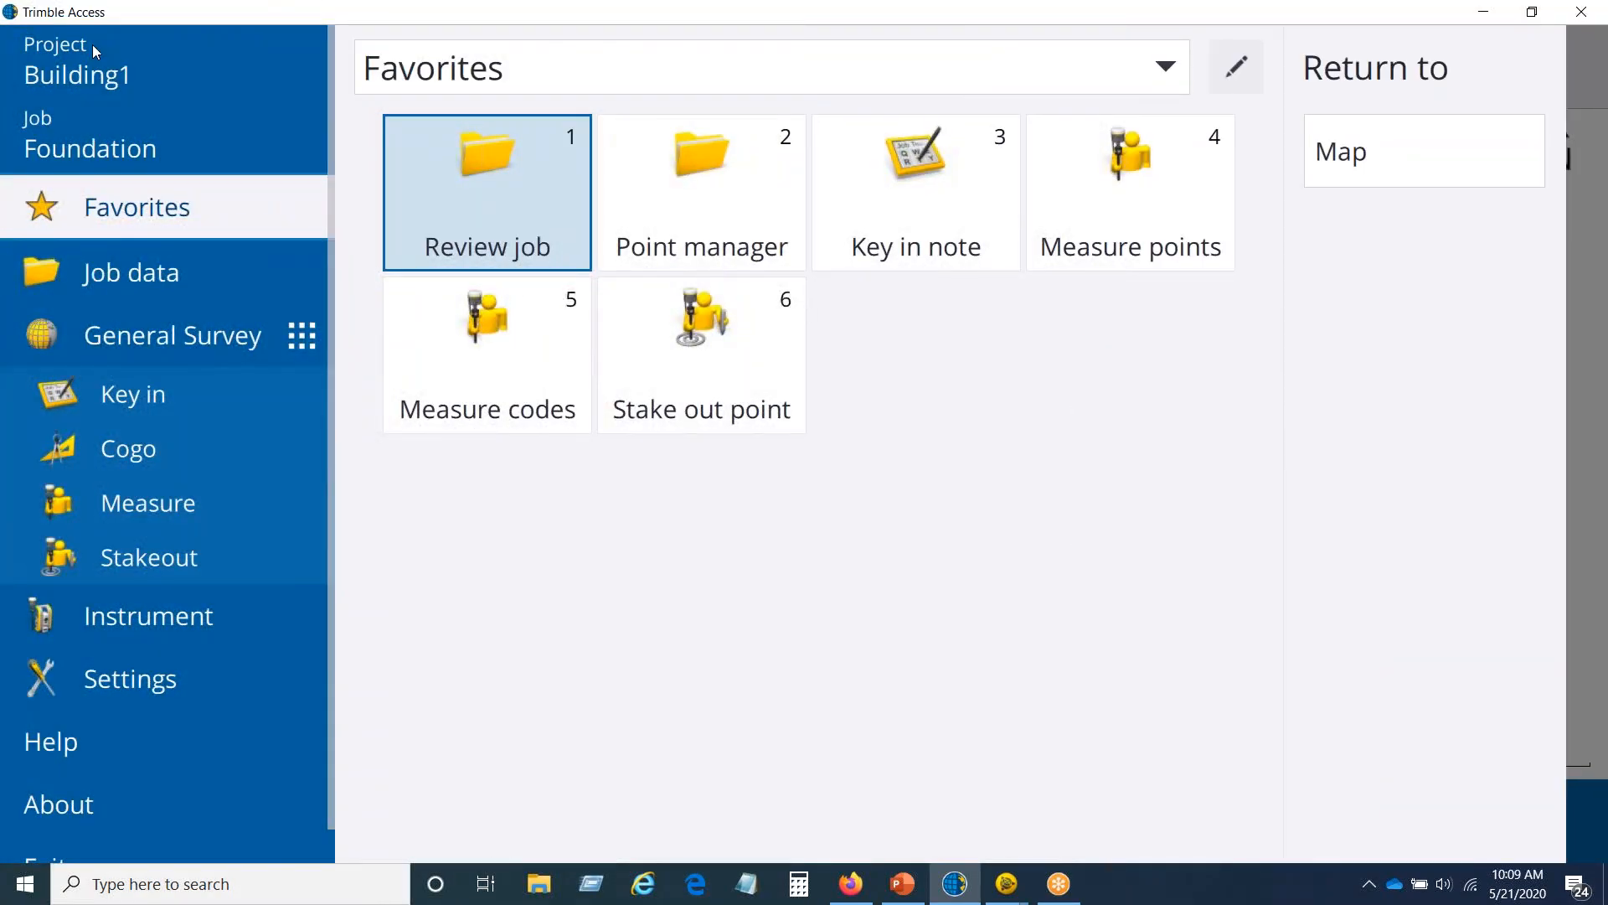
left_click(164, 503)
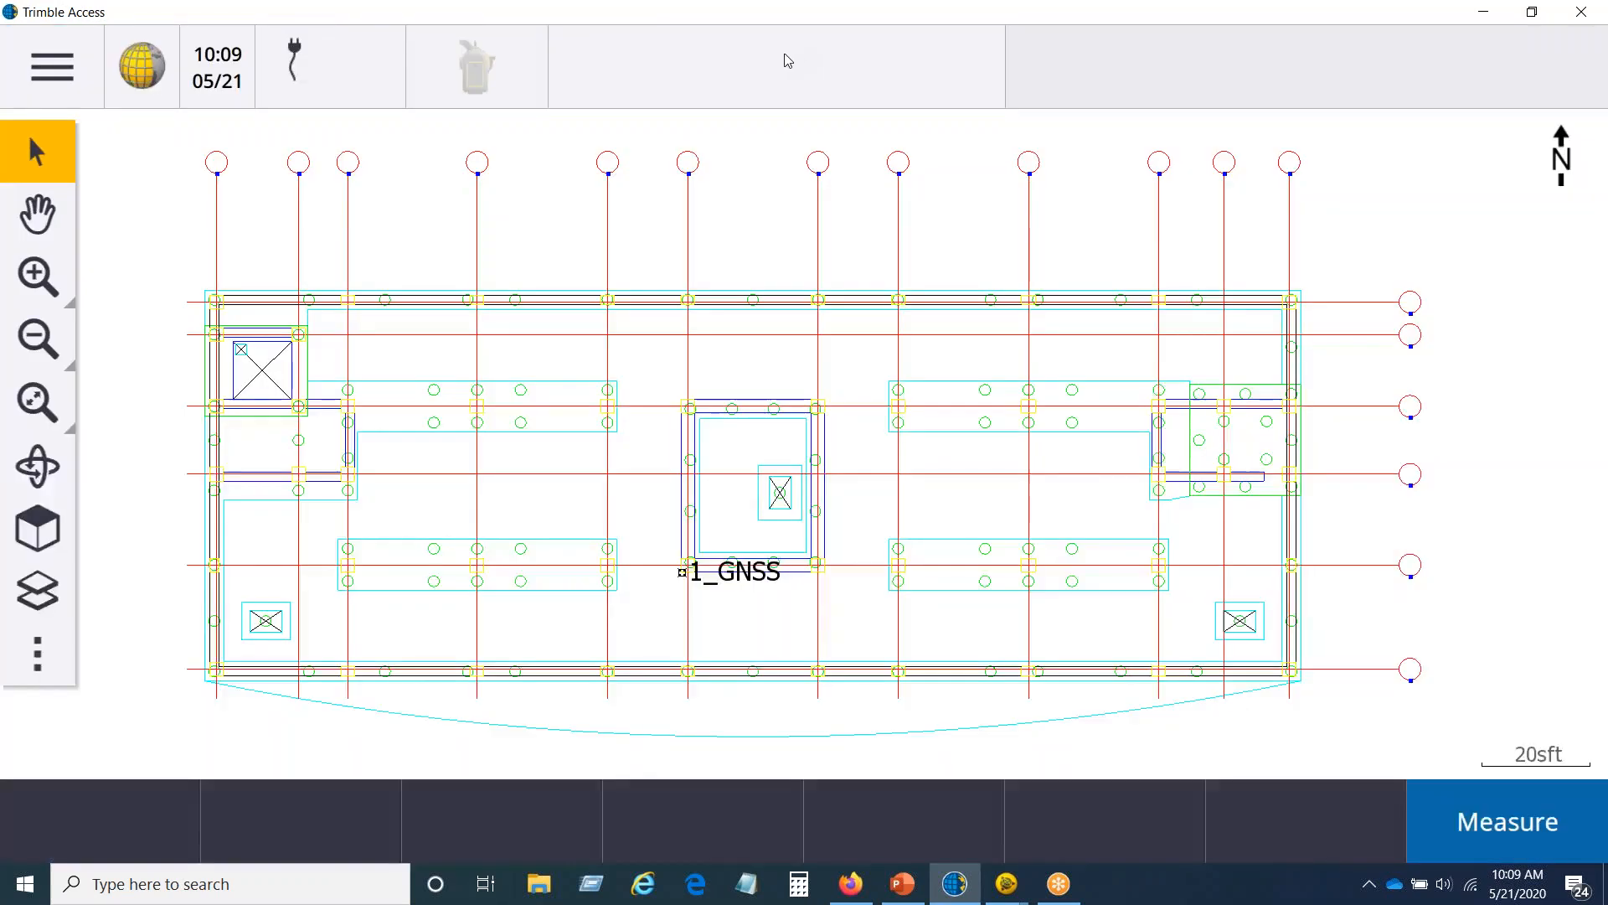
left_click(800, 53)
Step: Open the CATAWBA VALLEY BLVD job in the Building1 project
left_click(46, 62)
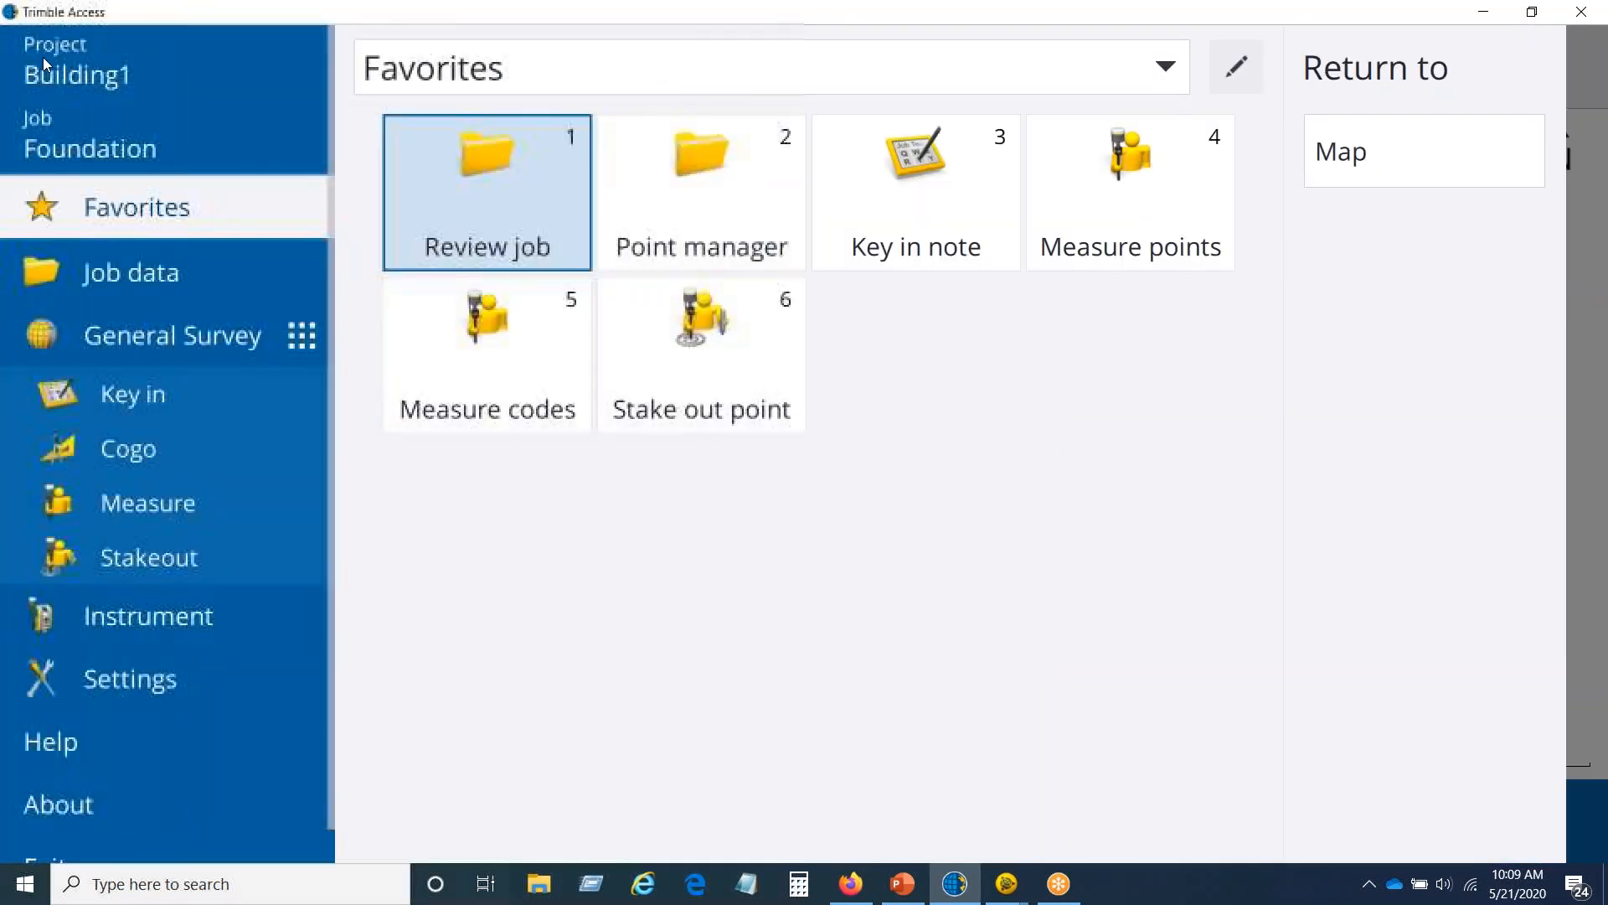
left_click(62, 134)
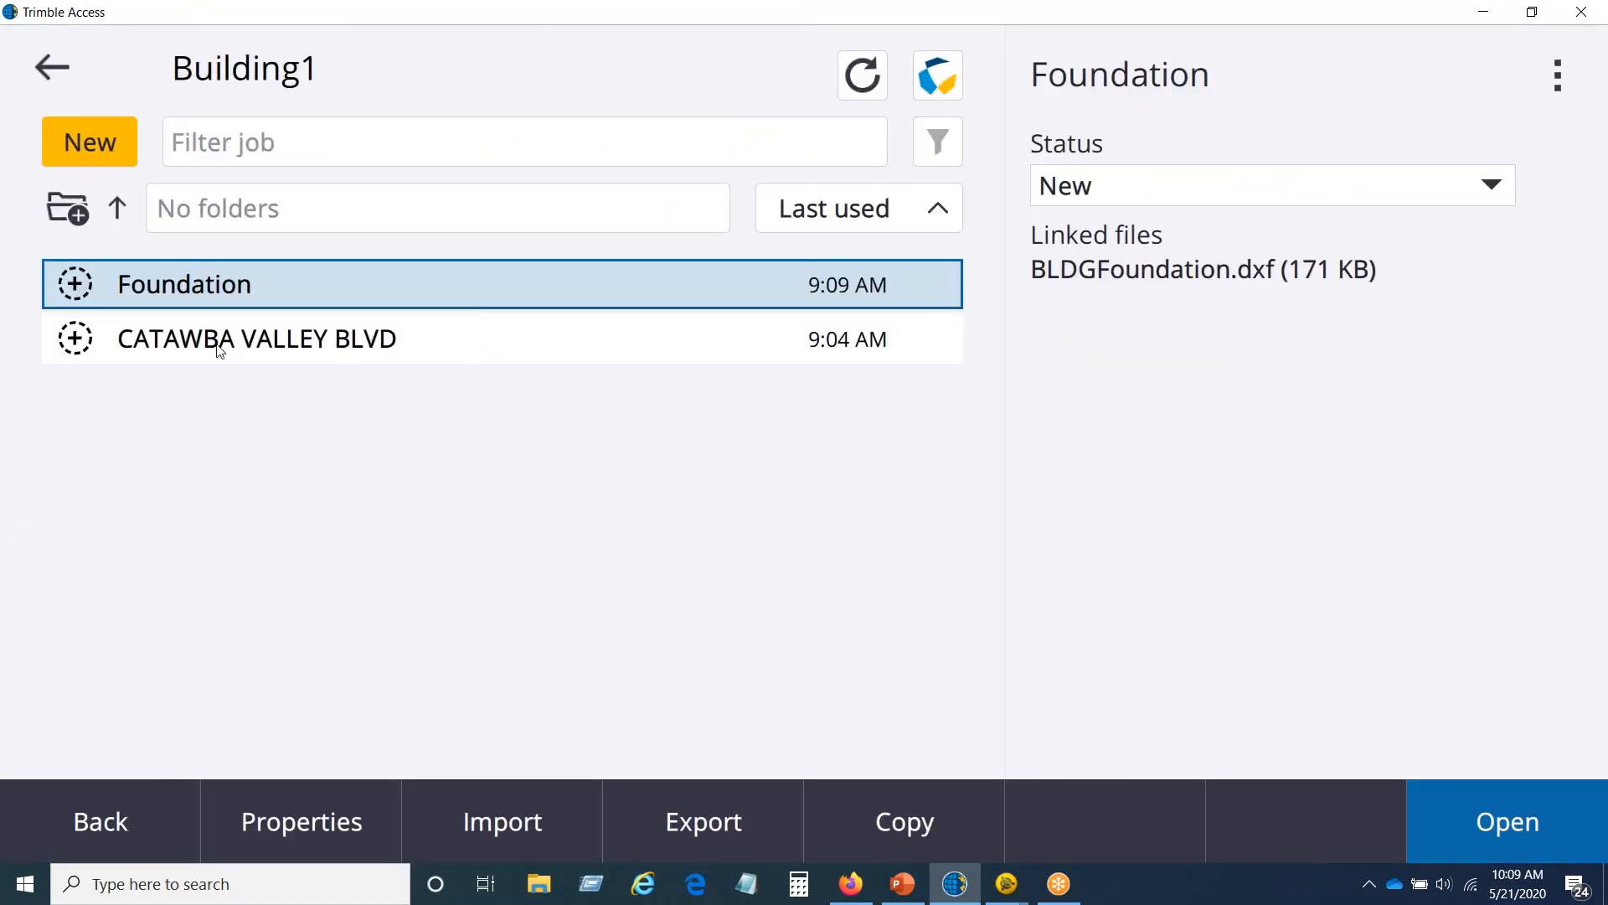
left_click(228, 347)
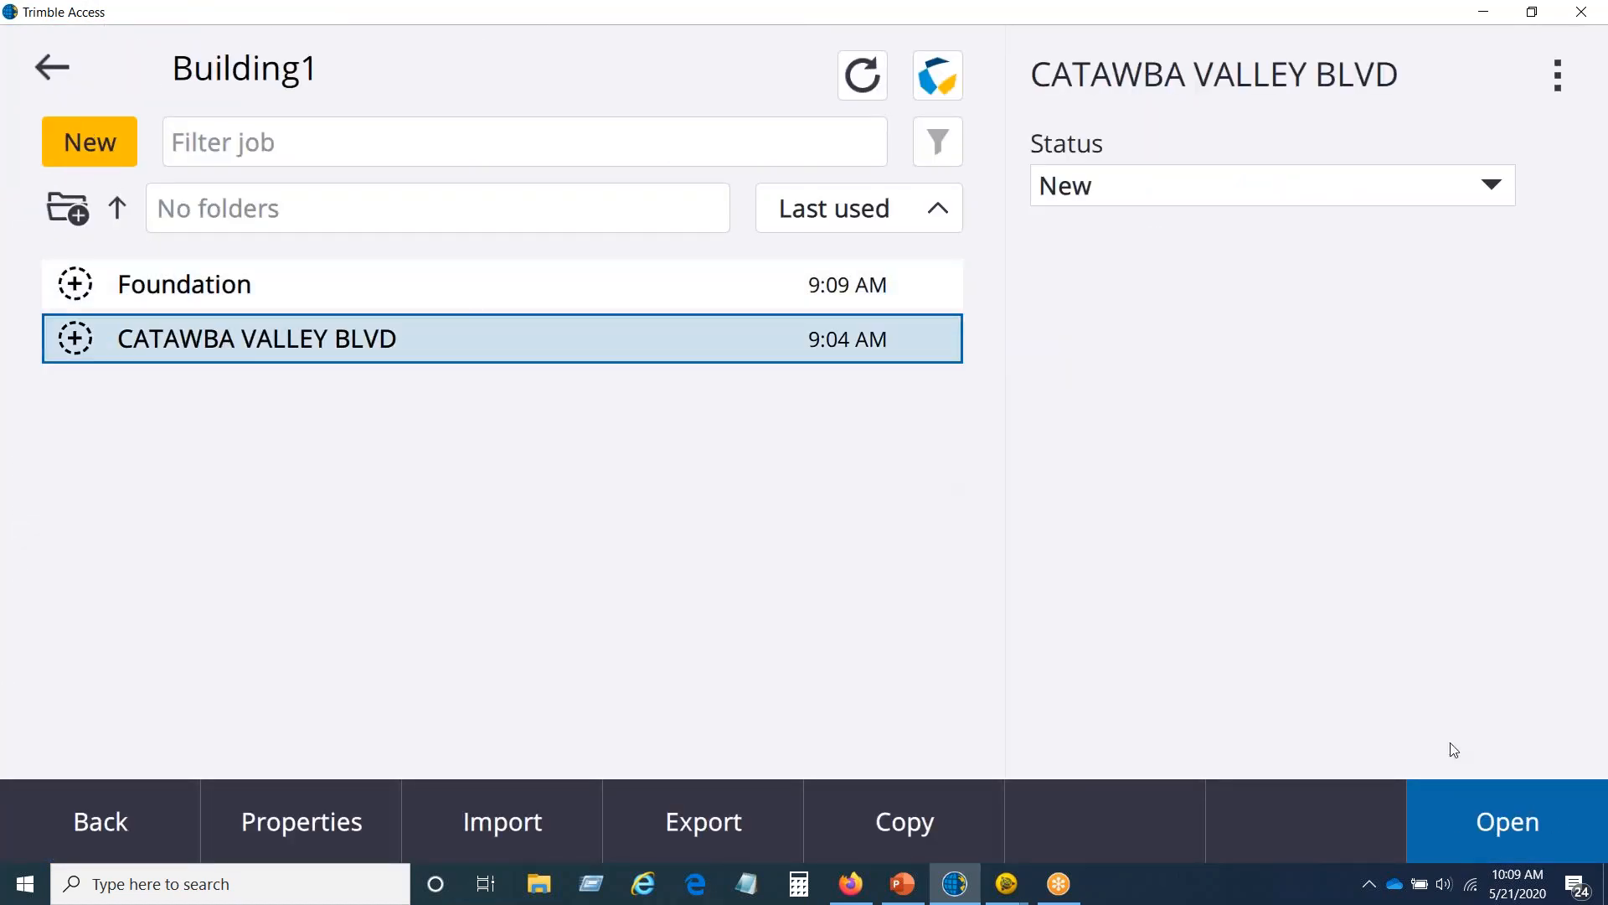
left_click(1488, 822)
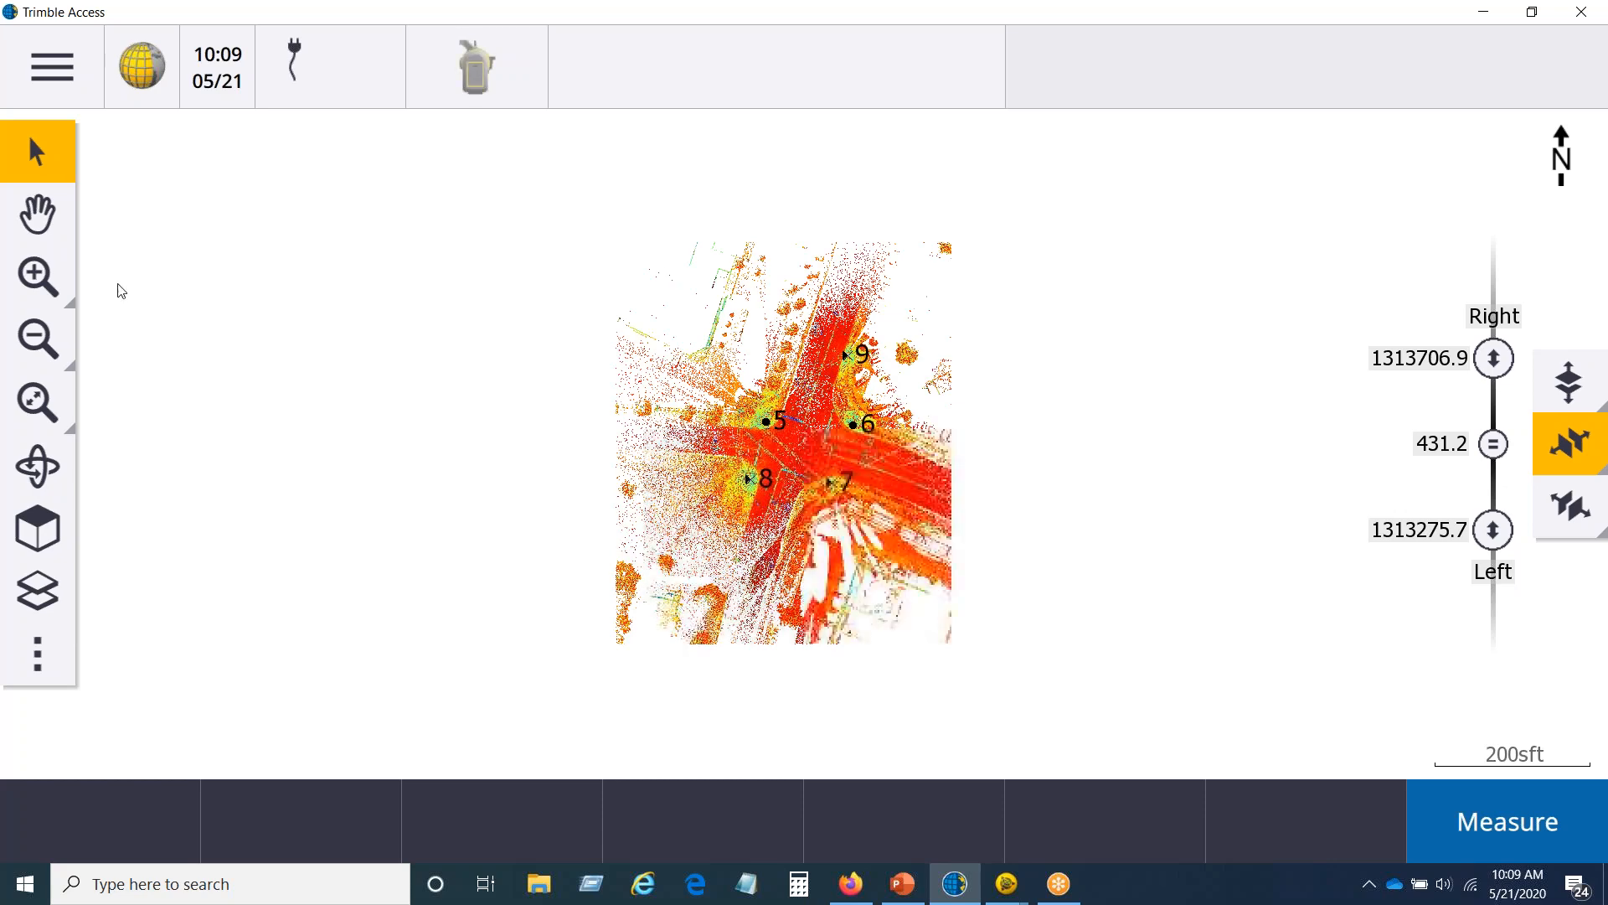
Step: Hide the limit box and orbit the full intersection point cloud to inspect it from above and from the side
left_click(38, 654)
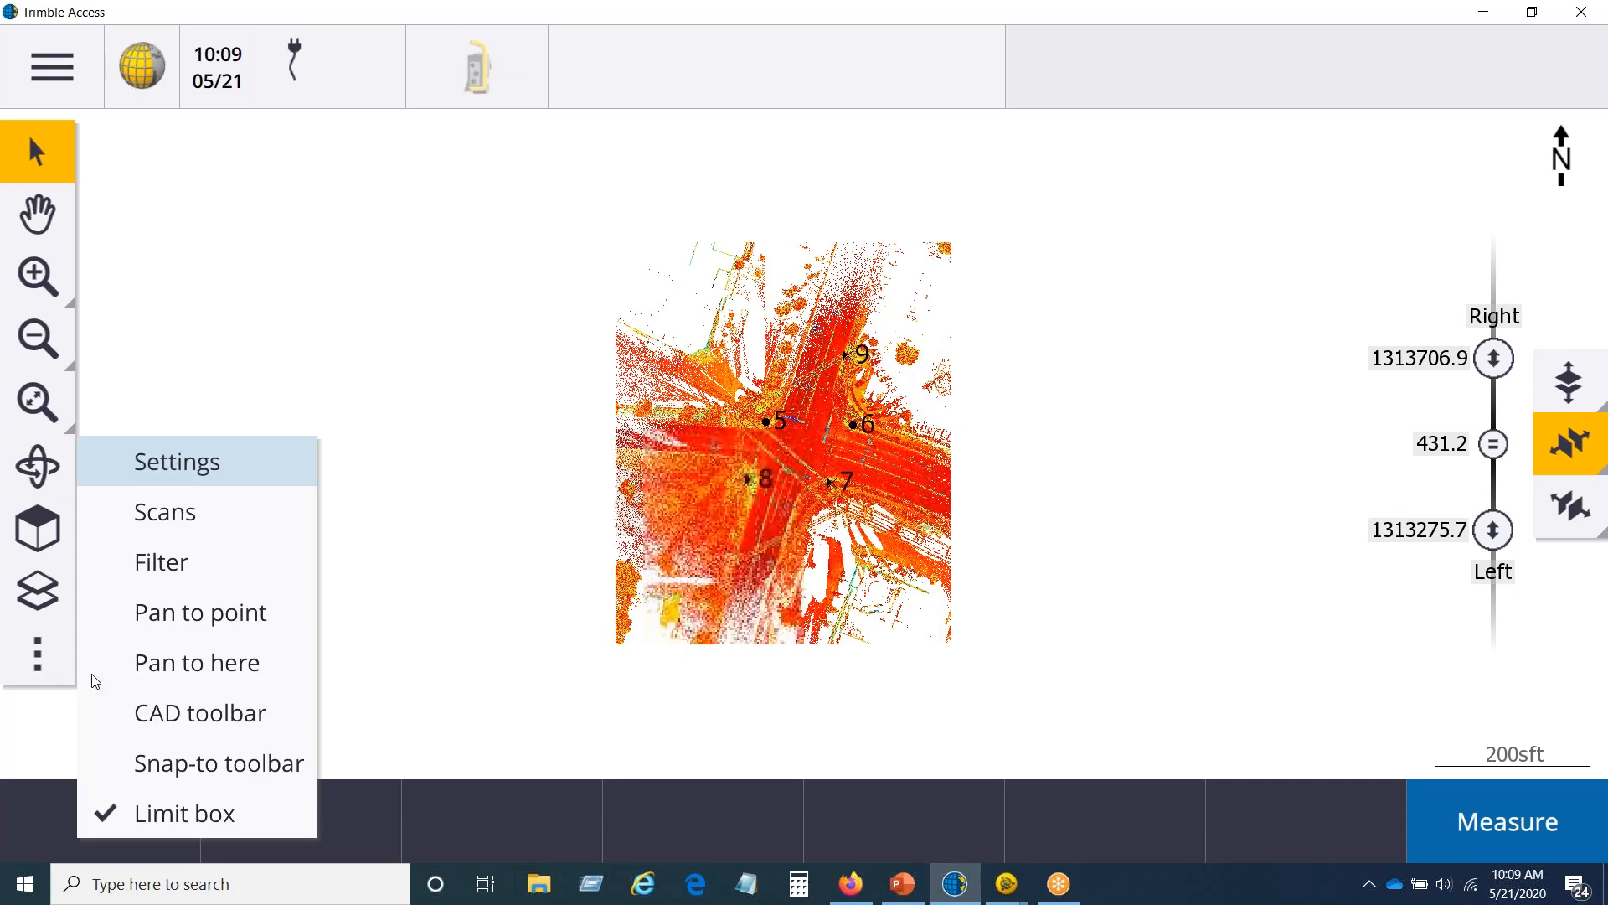
left_click(134, 813)
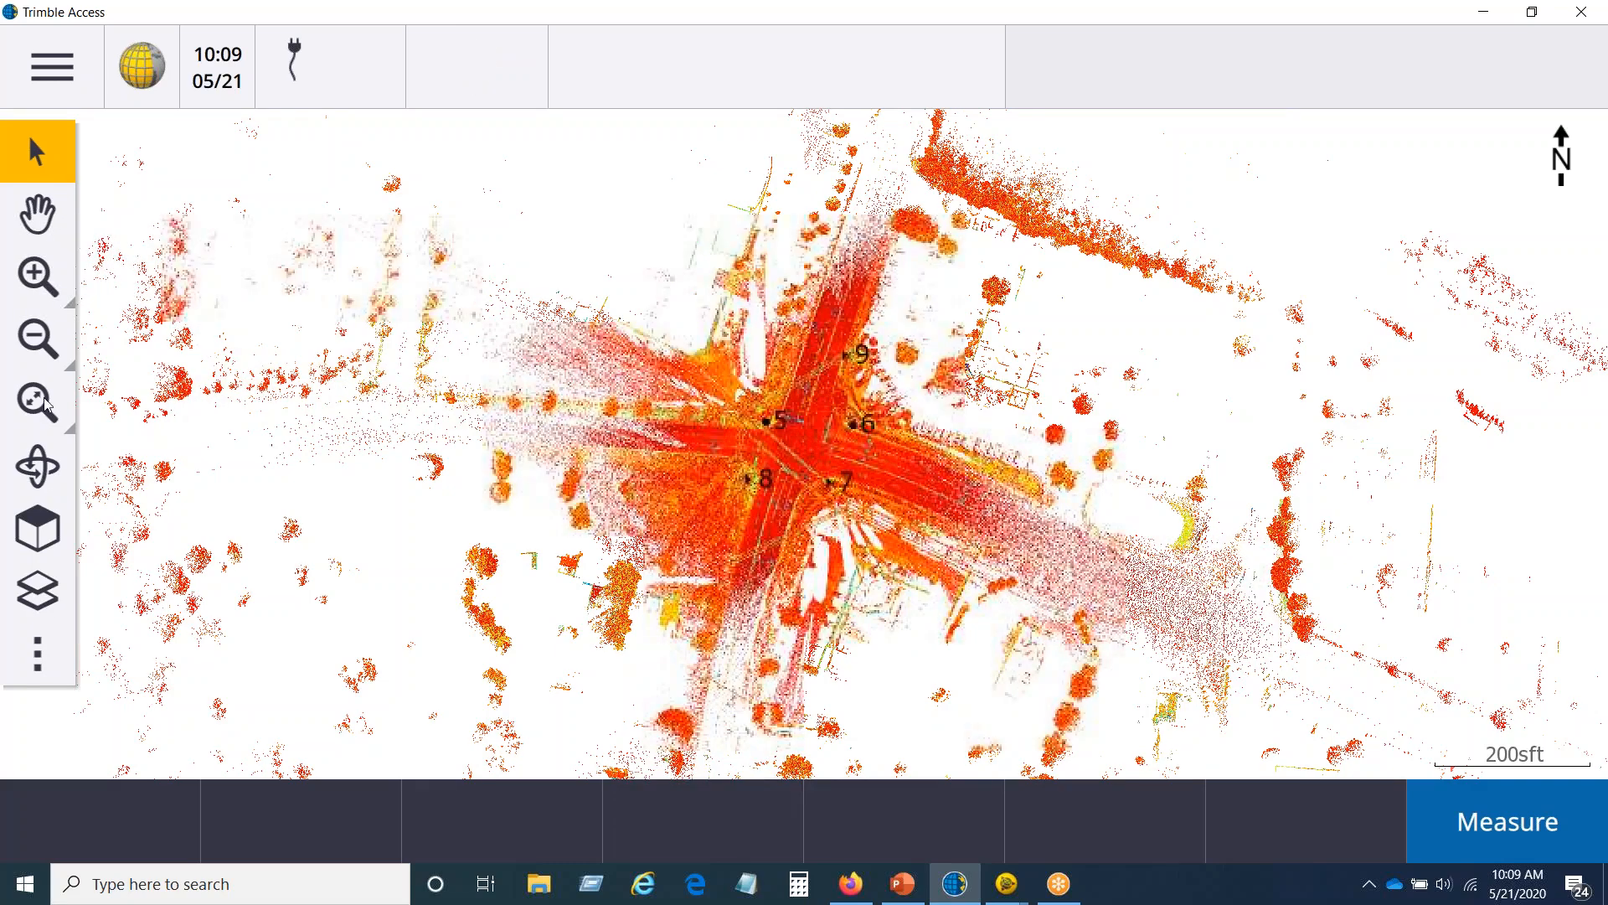
left_click(38, 466)
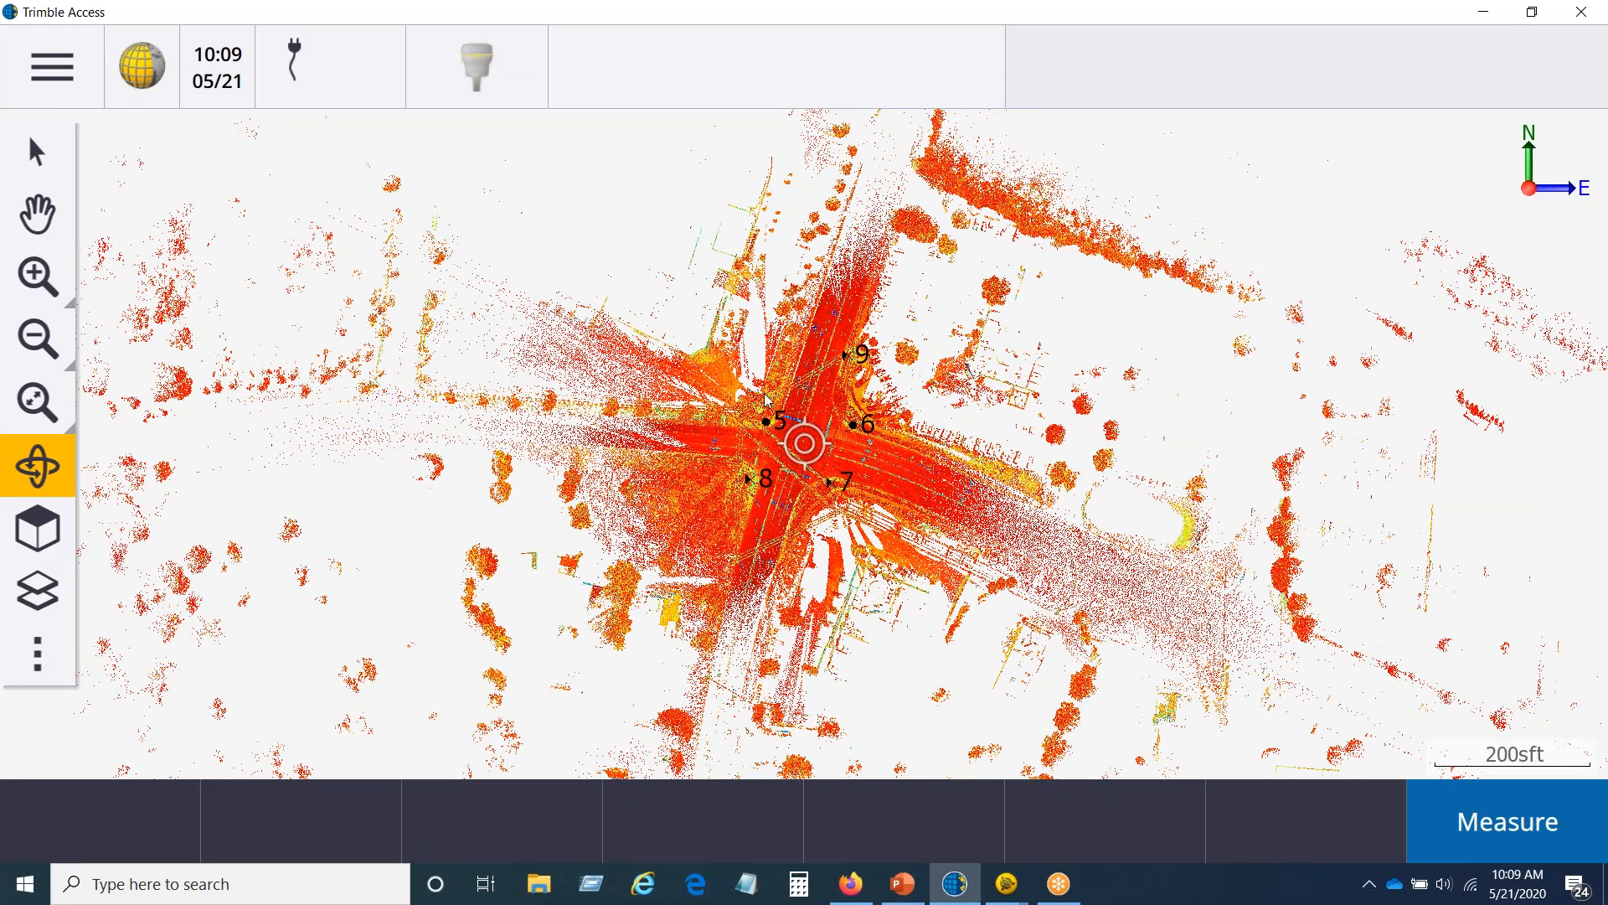
left_click_drag(764, 418, 590, 379)
left_click_drag(781, 429, 772, 587)
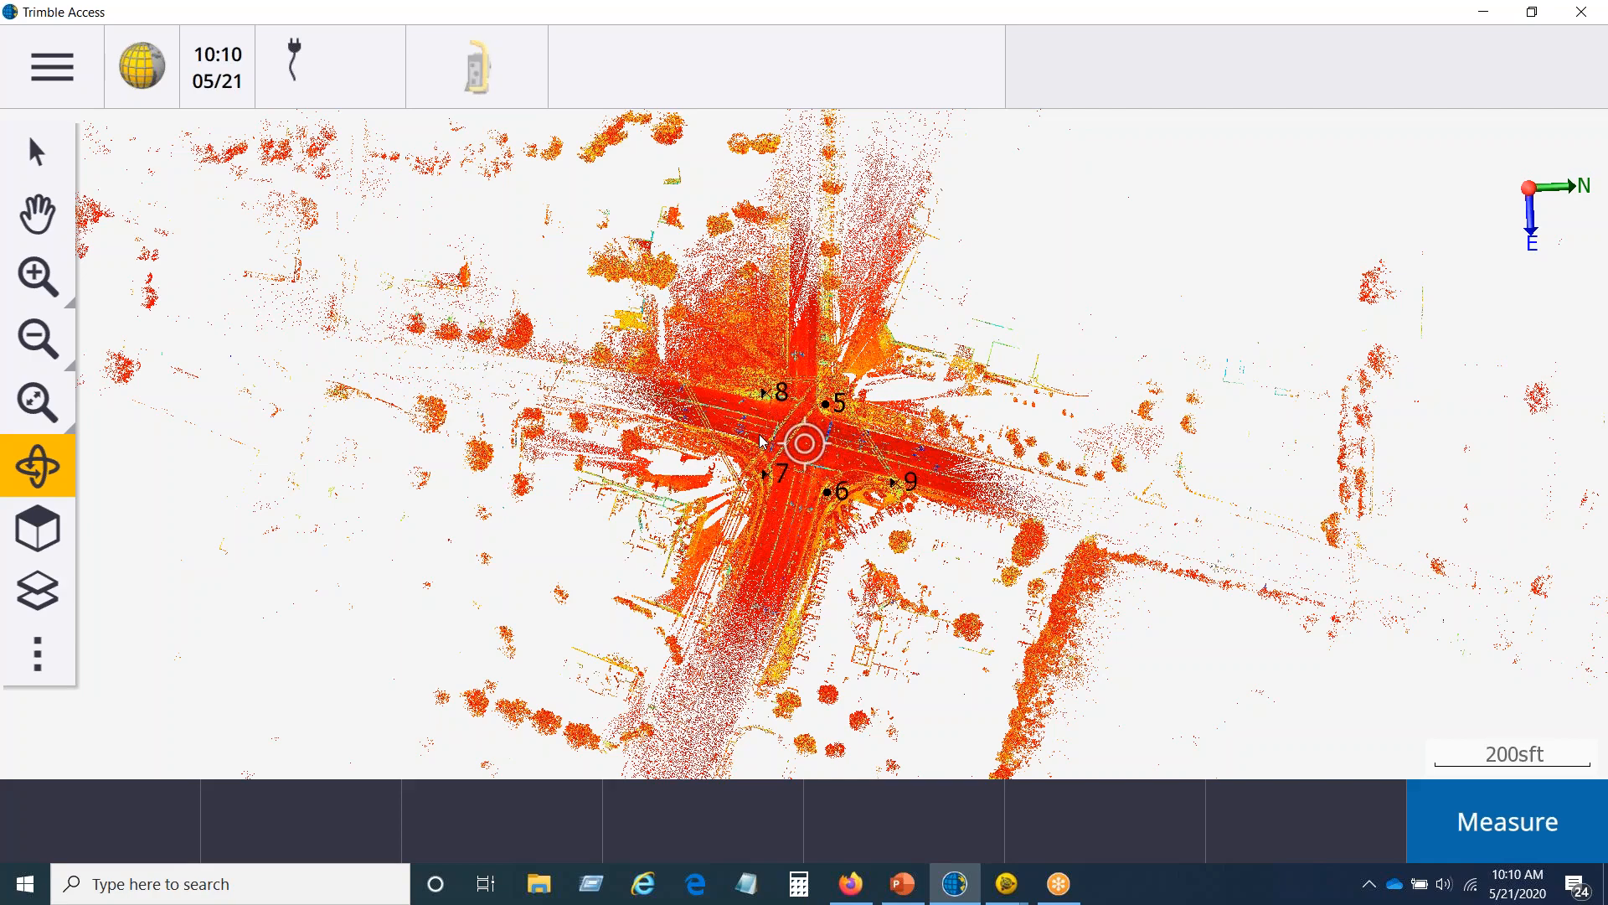
left_click_drag(802, 465, 602, 269)
left_click_drag(787, 373, 773, 335)
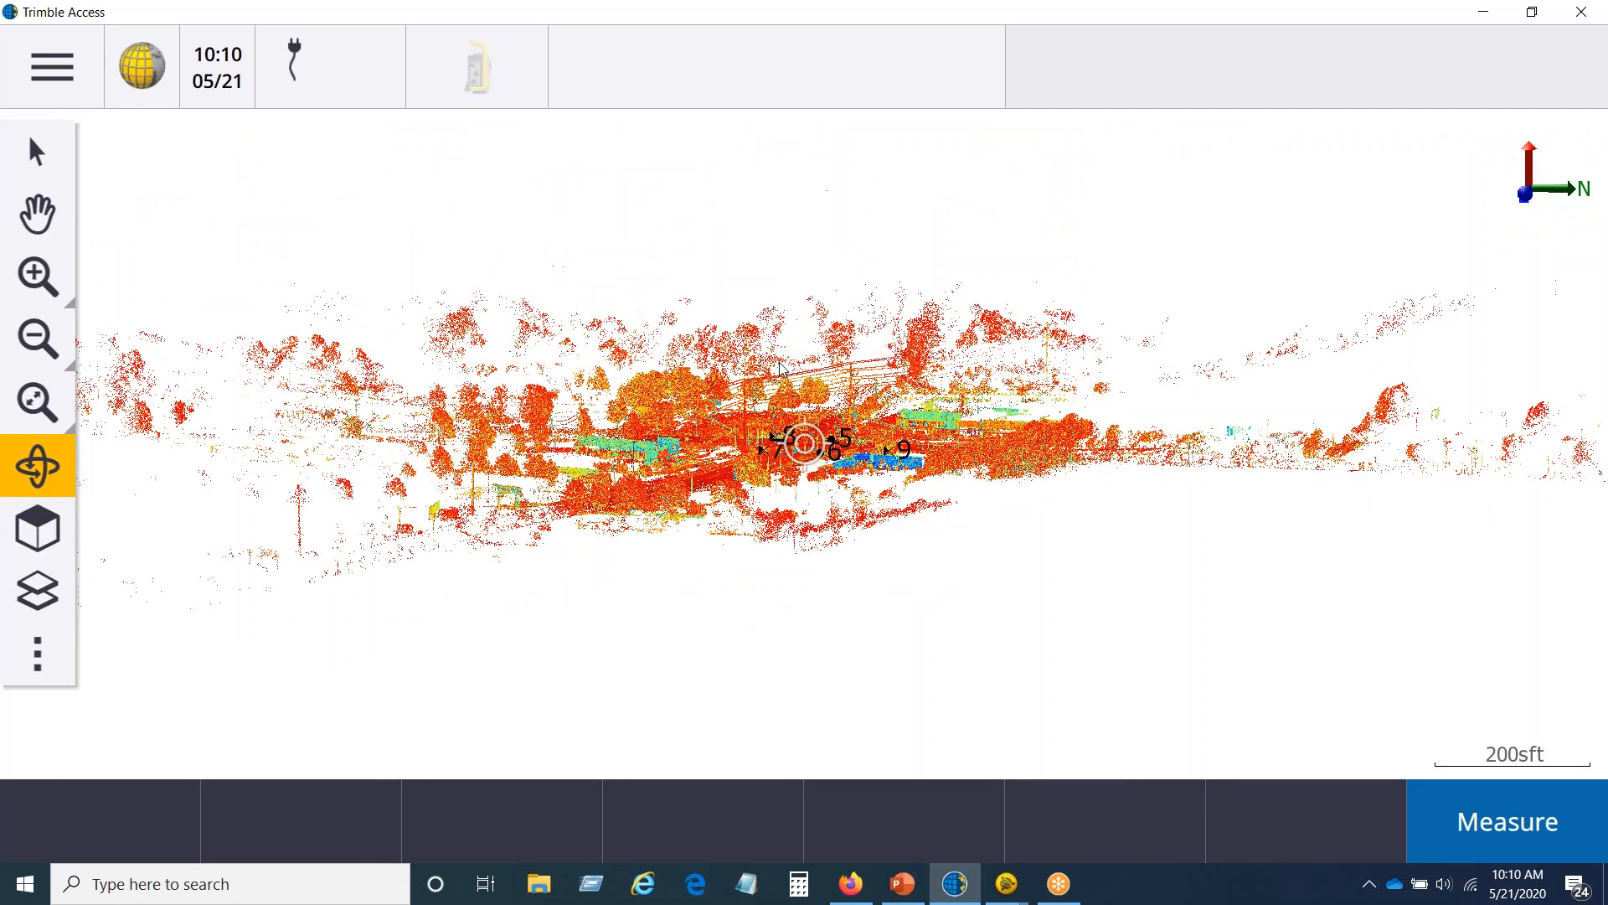
left_click_drag(762, 416, 810, 501)
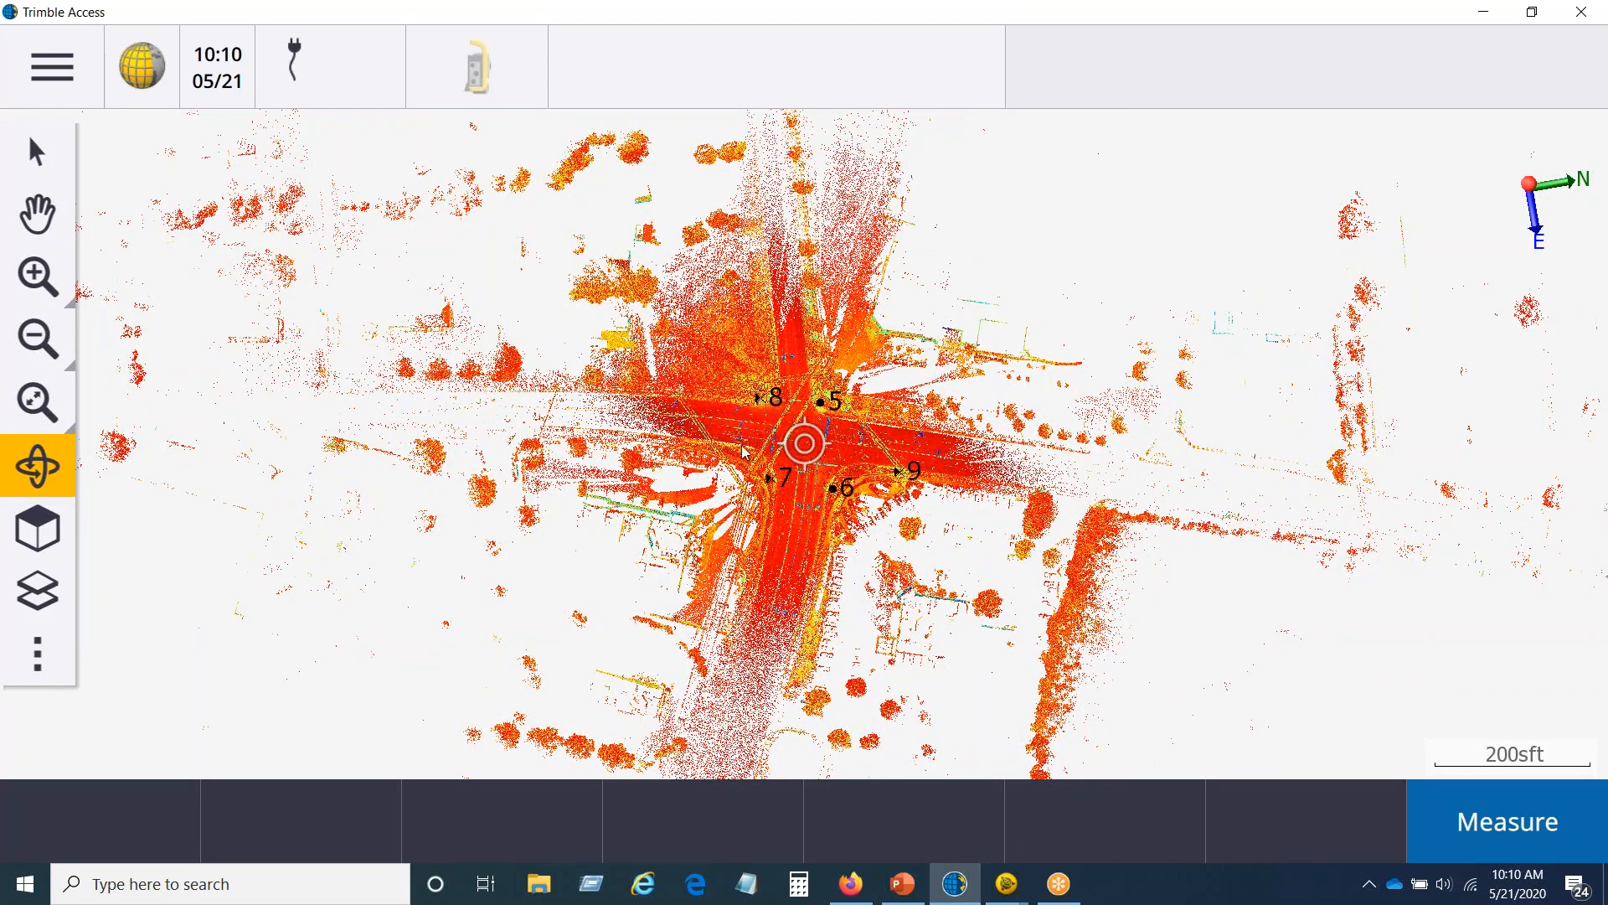
Step: Turn on the limit box for the point cloud and set the map to the Top view
left_click(39, 658)
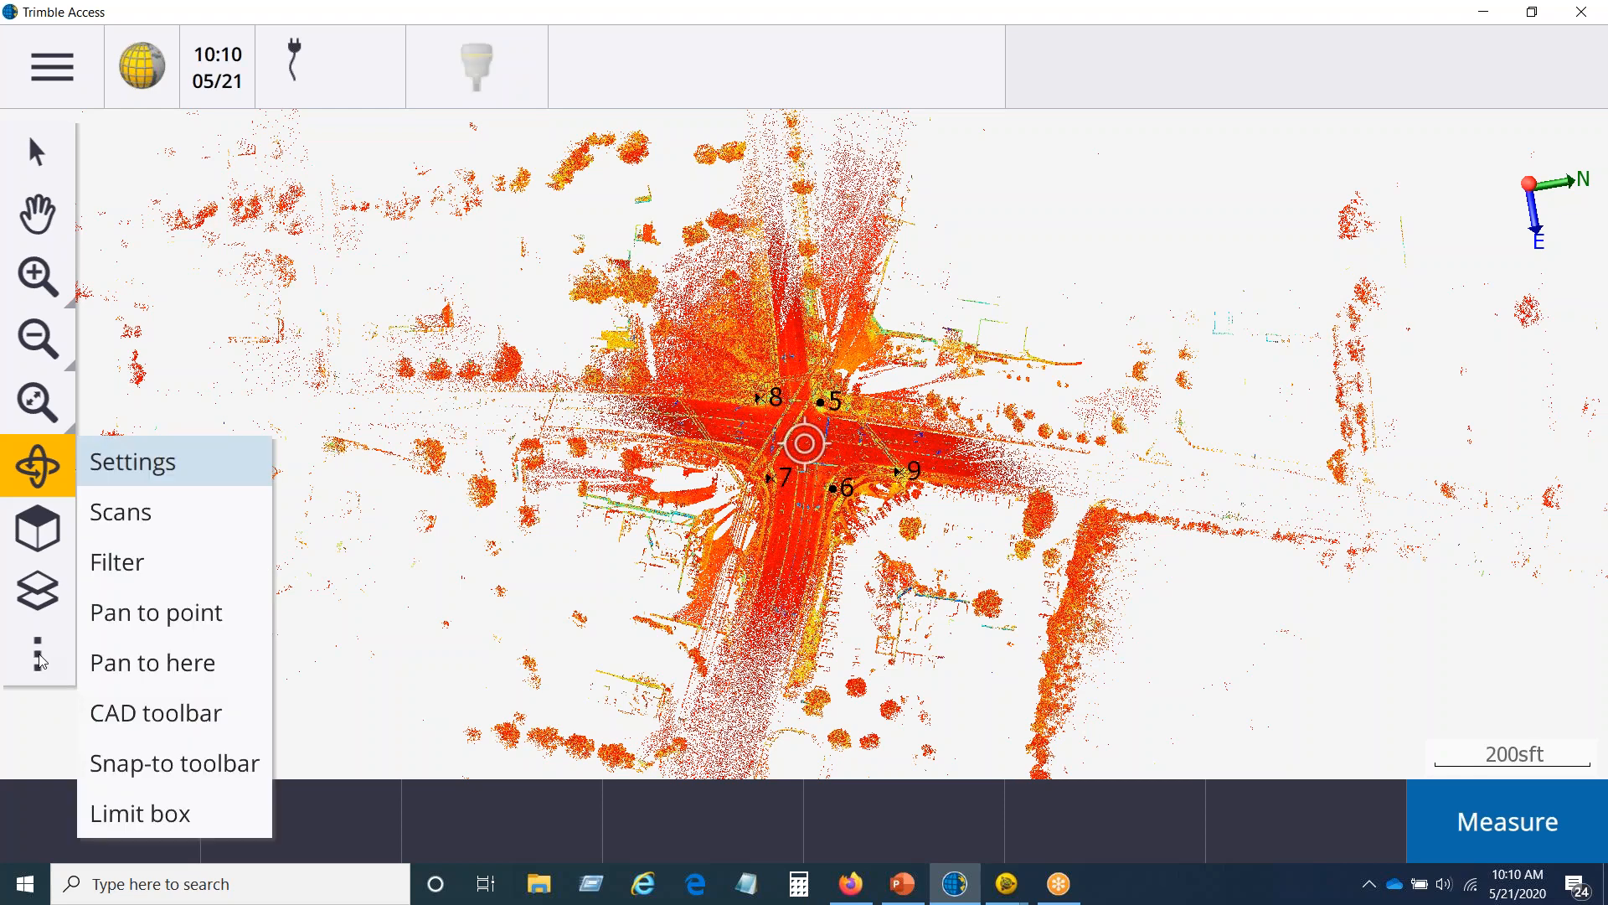
left_click(159, 817)
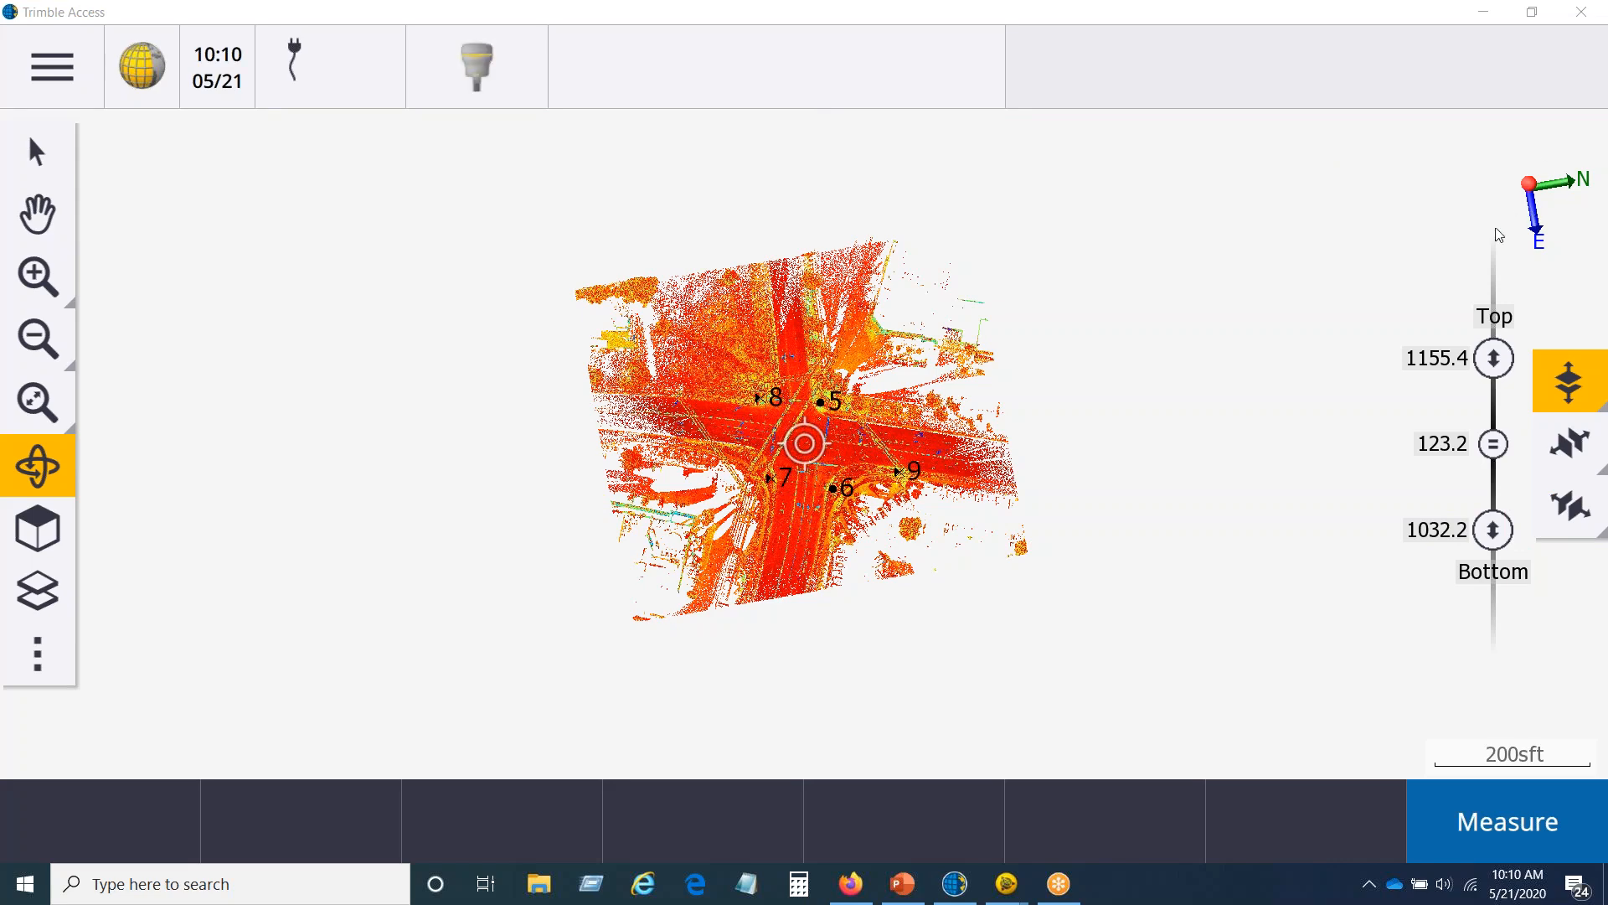
left_click_drag(658, 418, 888, 413)
left_click(38, 466)
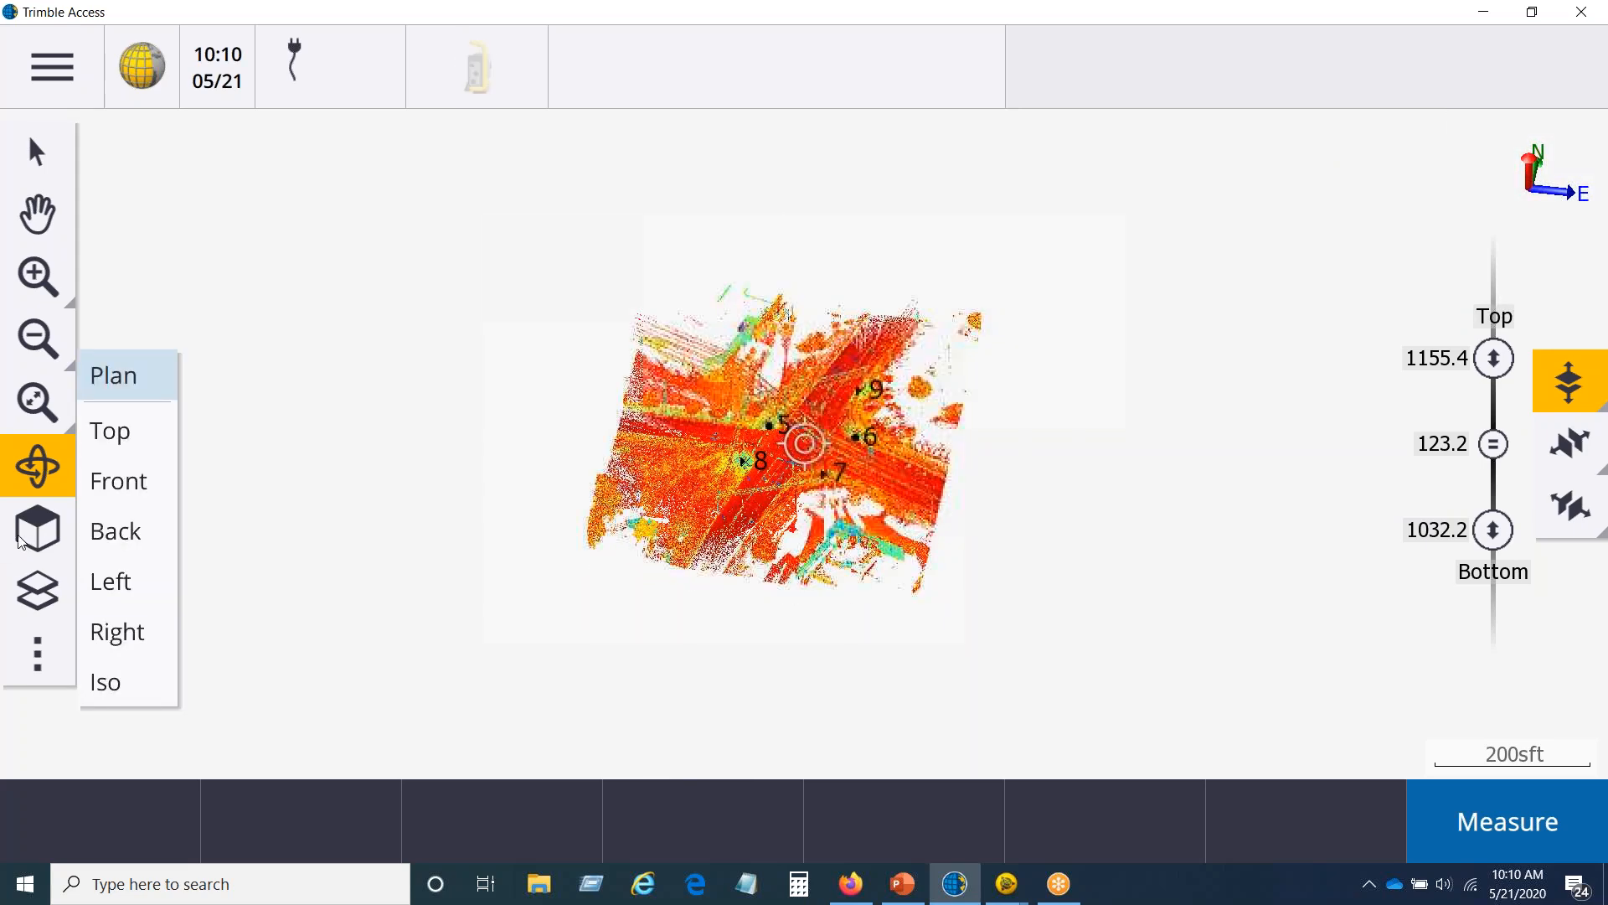
left_click(143, 440)
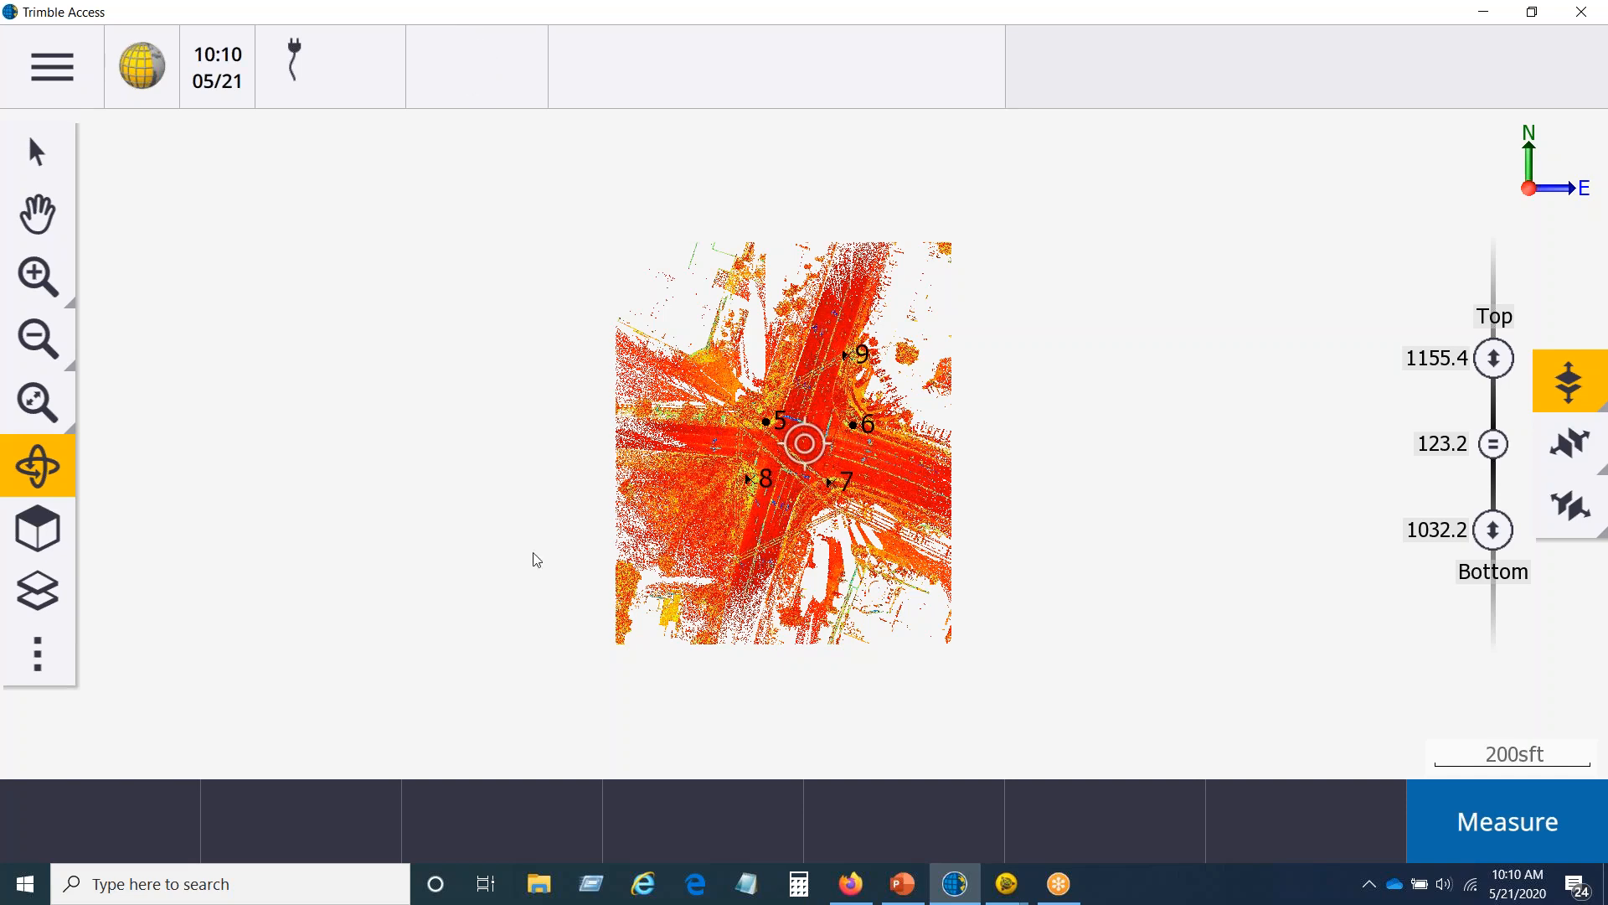
Step: Inspect the boxed point cloud up close in 3D, then return the map to the Top view
left_click_drag(787, 536, 709, 426)
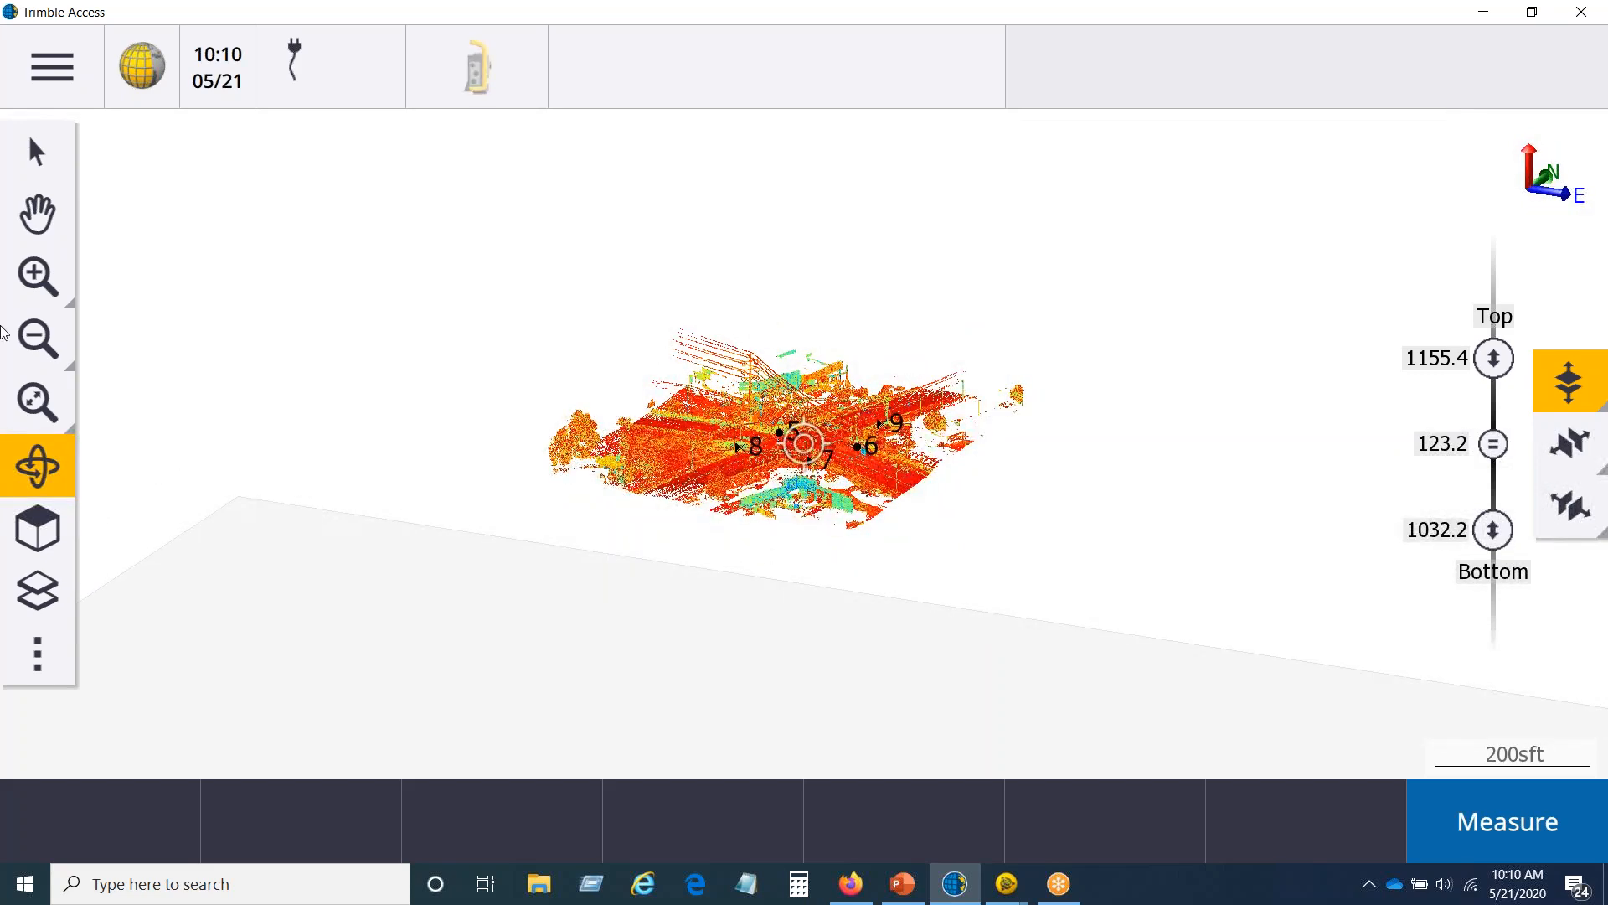
left_click(32, 269)
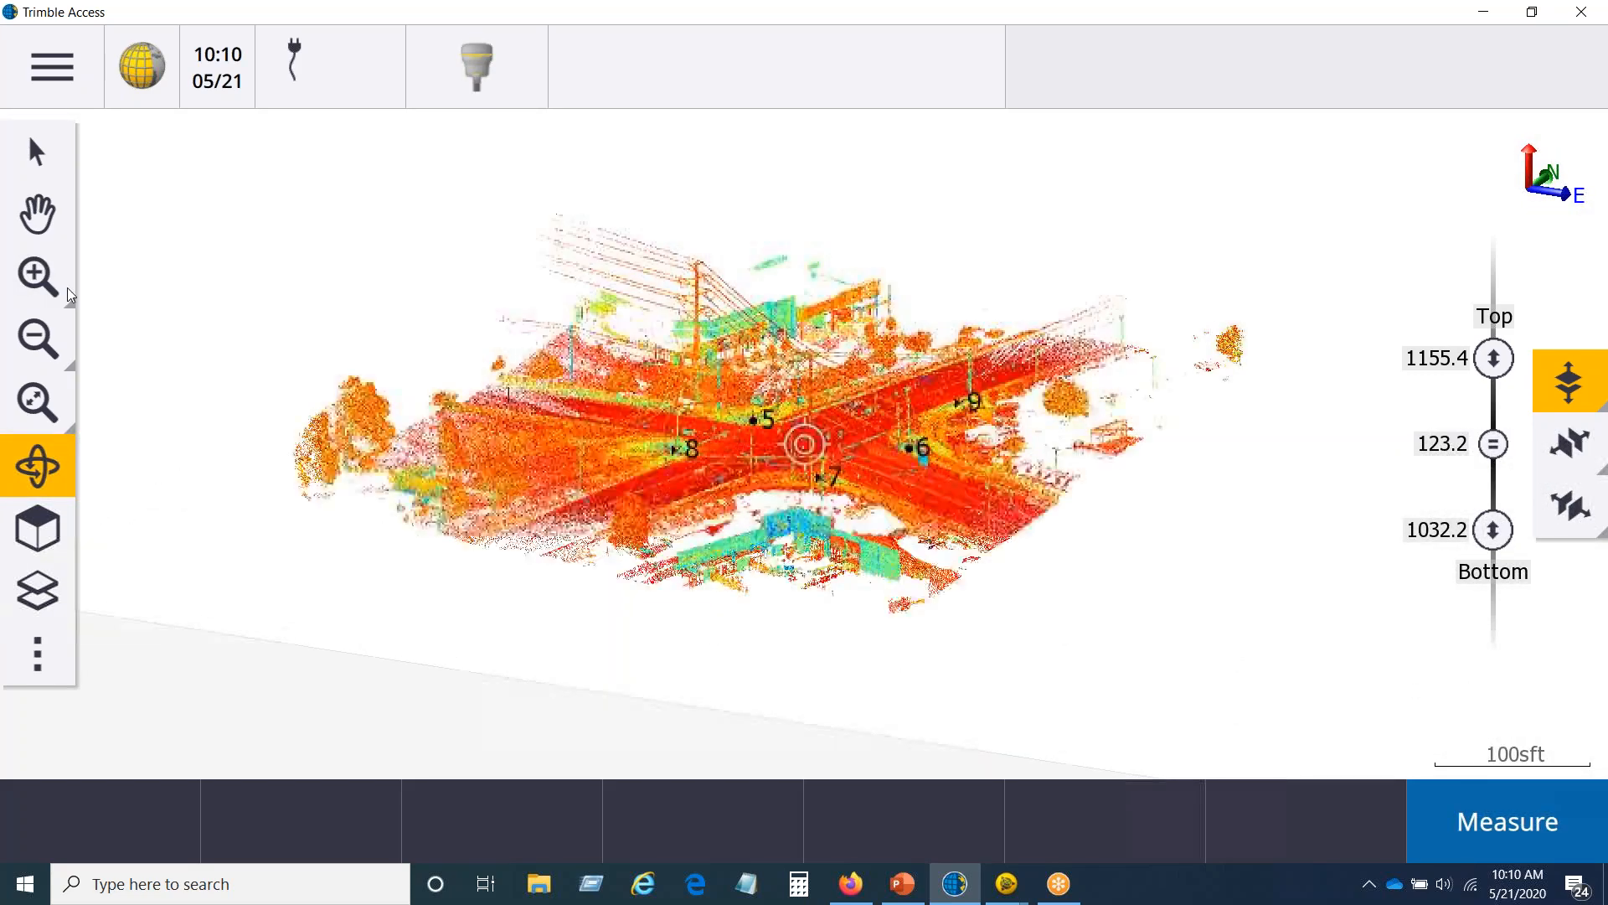
left_click_drag(752, 372, 888, 503)
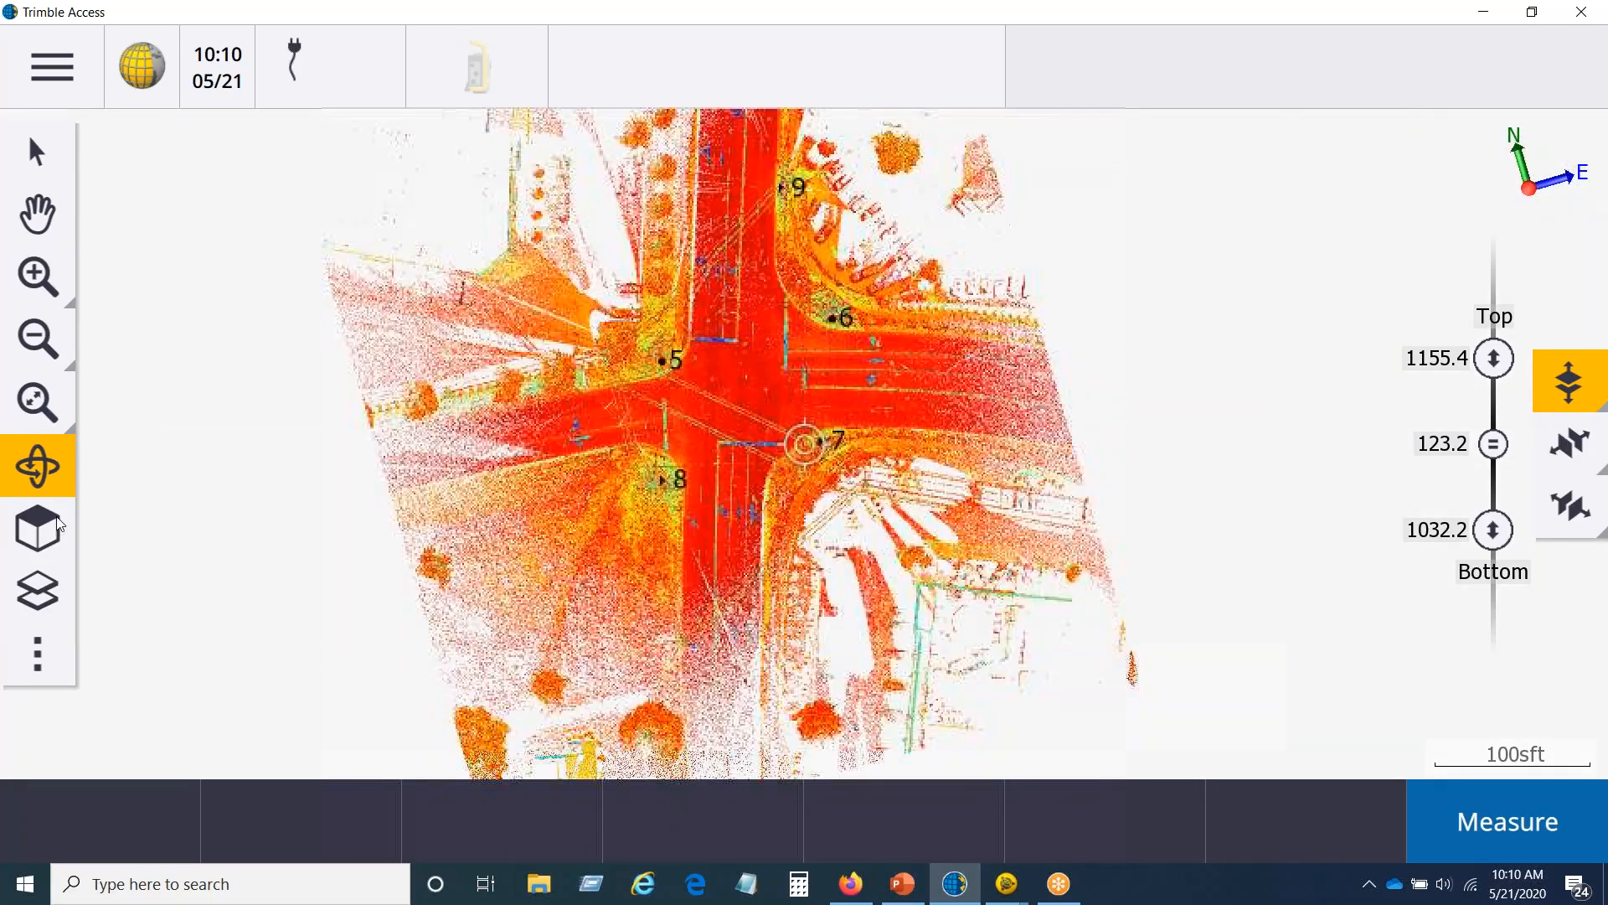
left_click(37, 529)
left_click(110, 431)
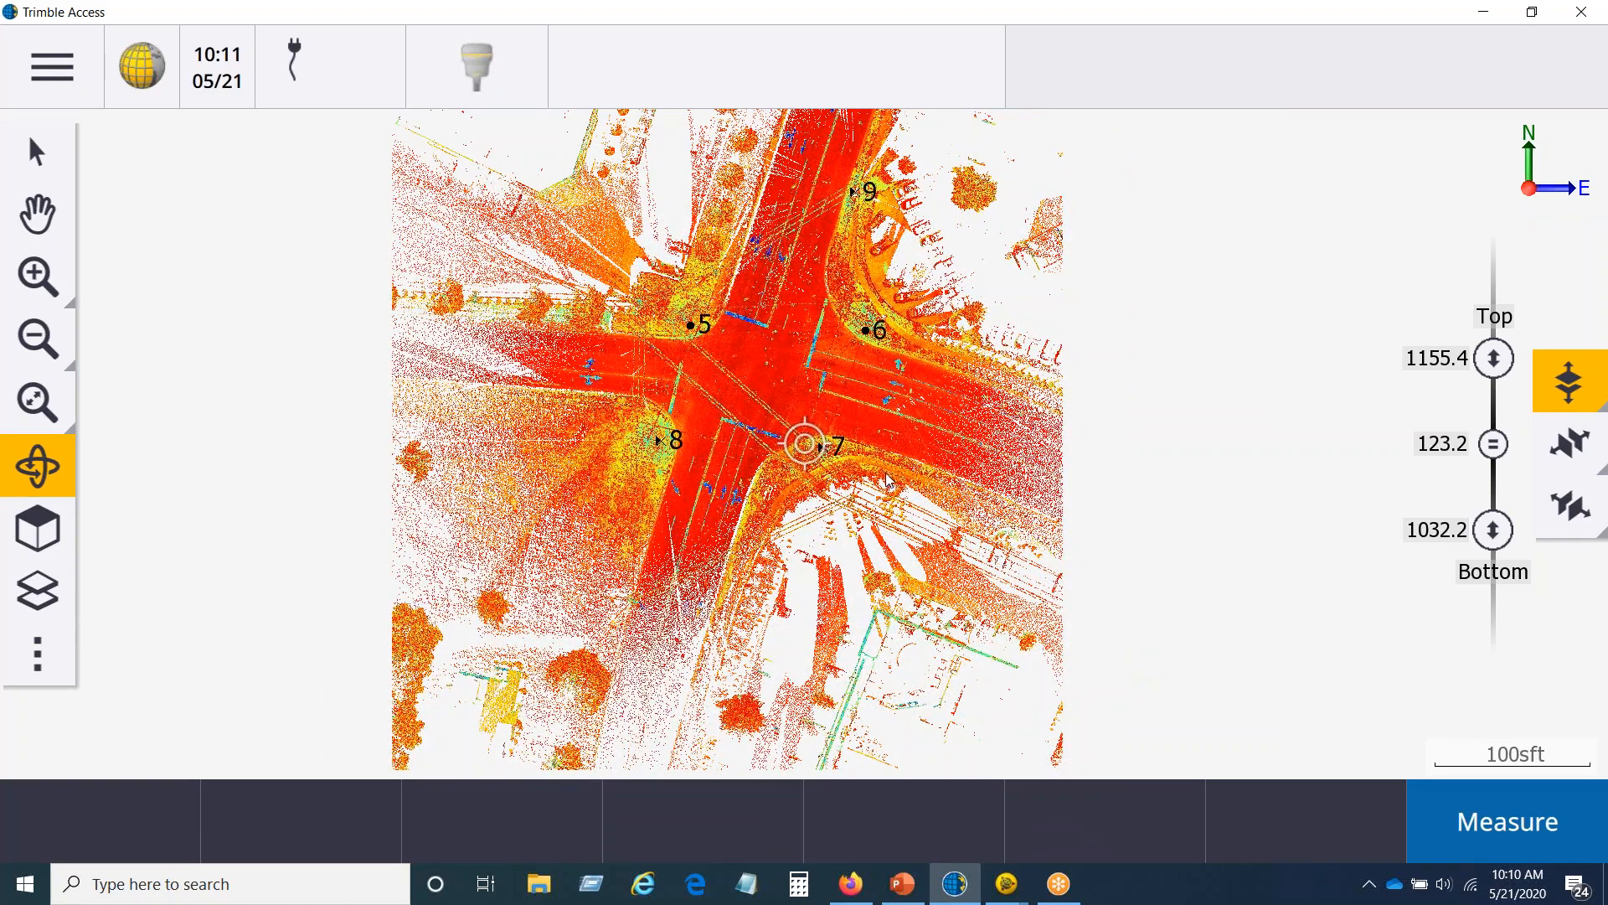
Step: Review the elevations of the job's points in Point manager and return to the map
left_click(38, 69)
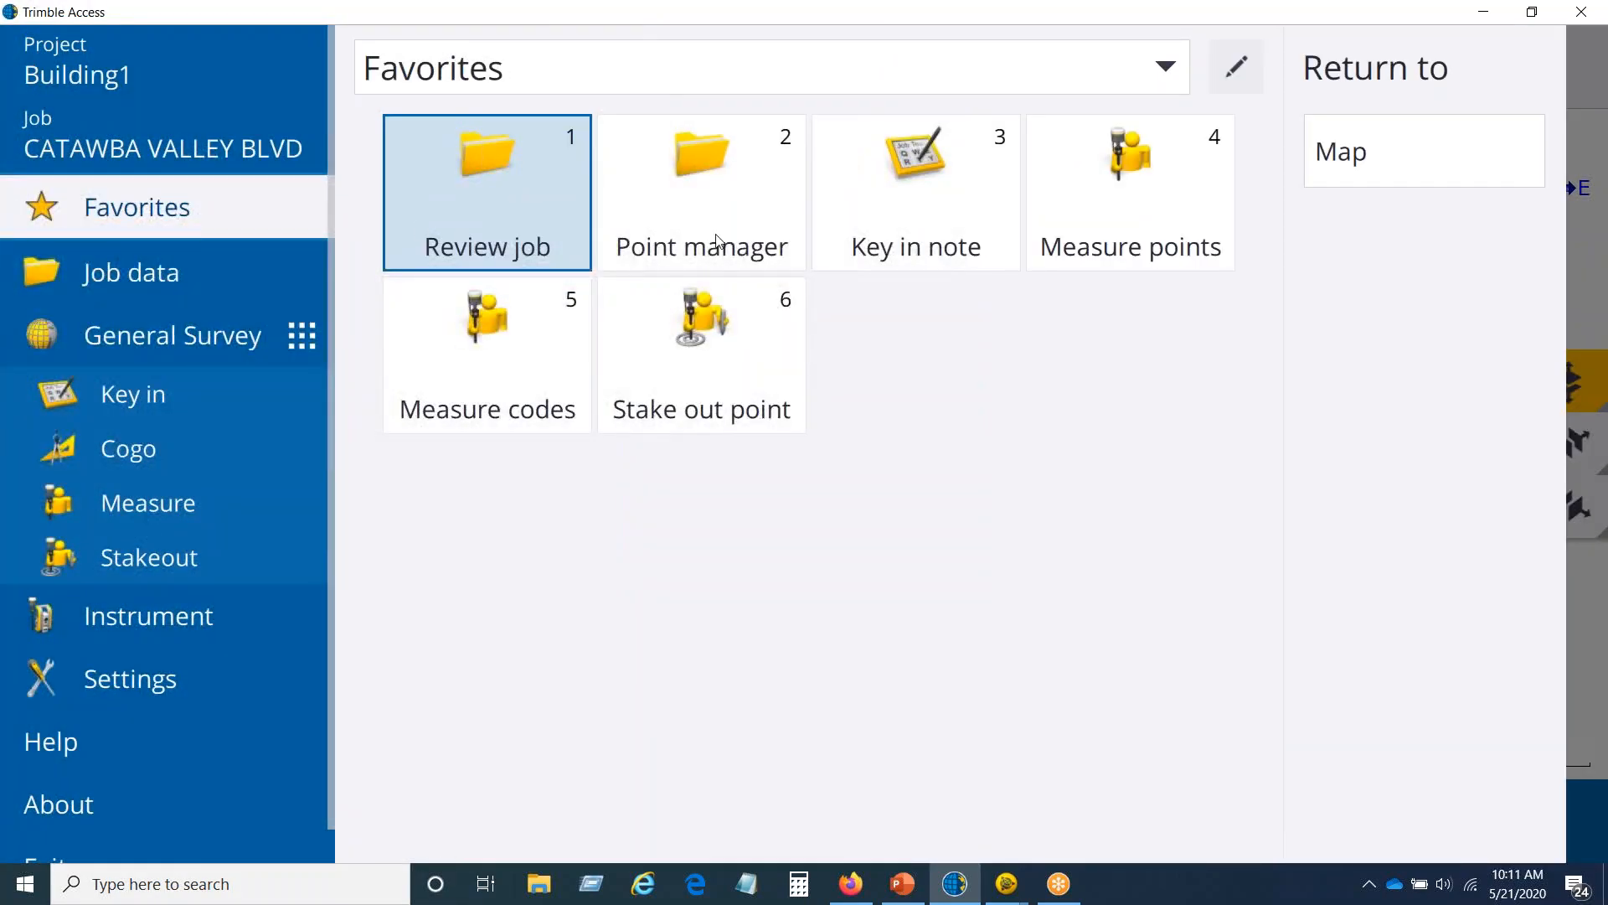
left_click(748, 221)
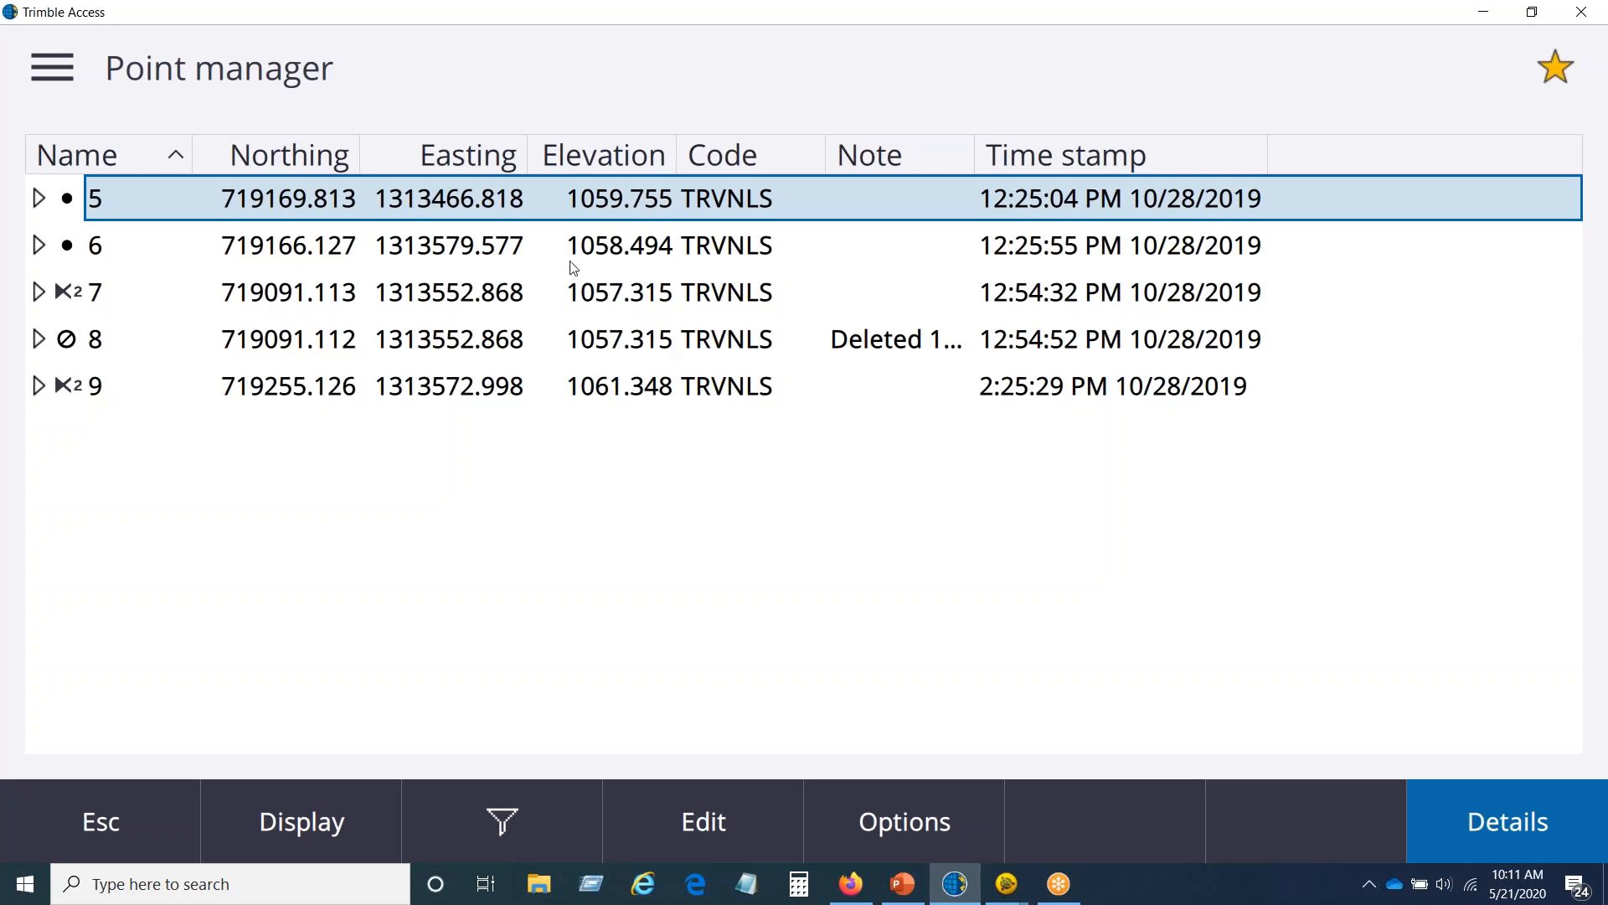
left_click(121, 810)
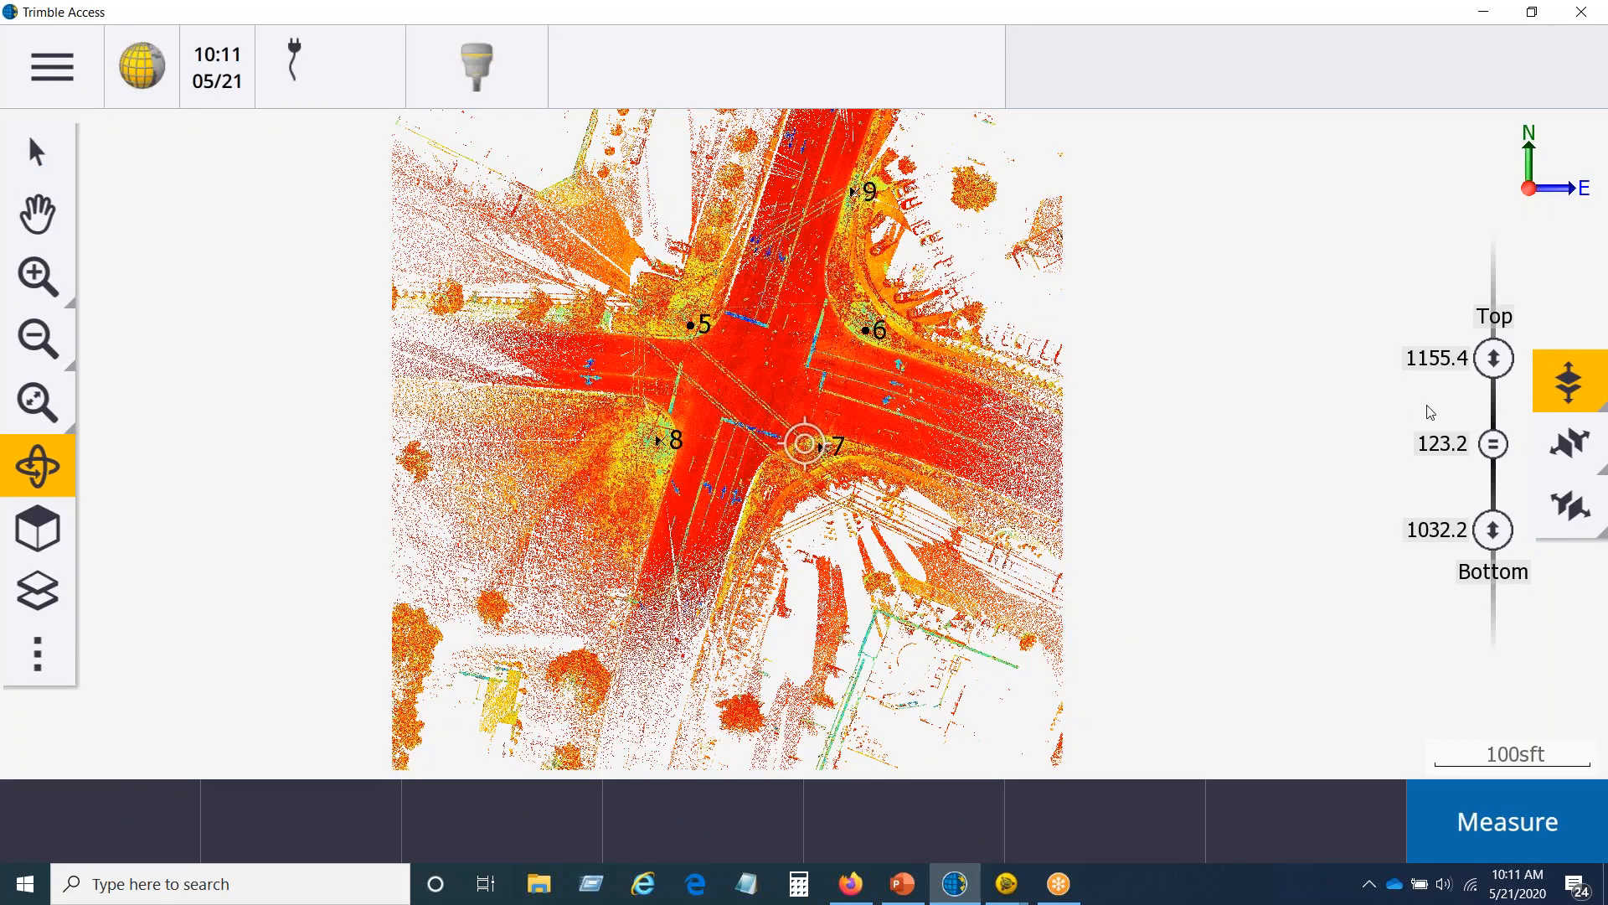
Step: Check the vertical limits and, in the Front view, lower the limit box's top limit to about 1069.7 sft
left_click(1564, 387)
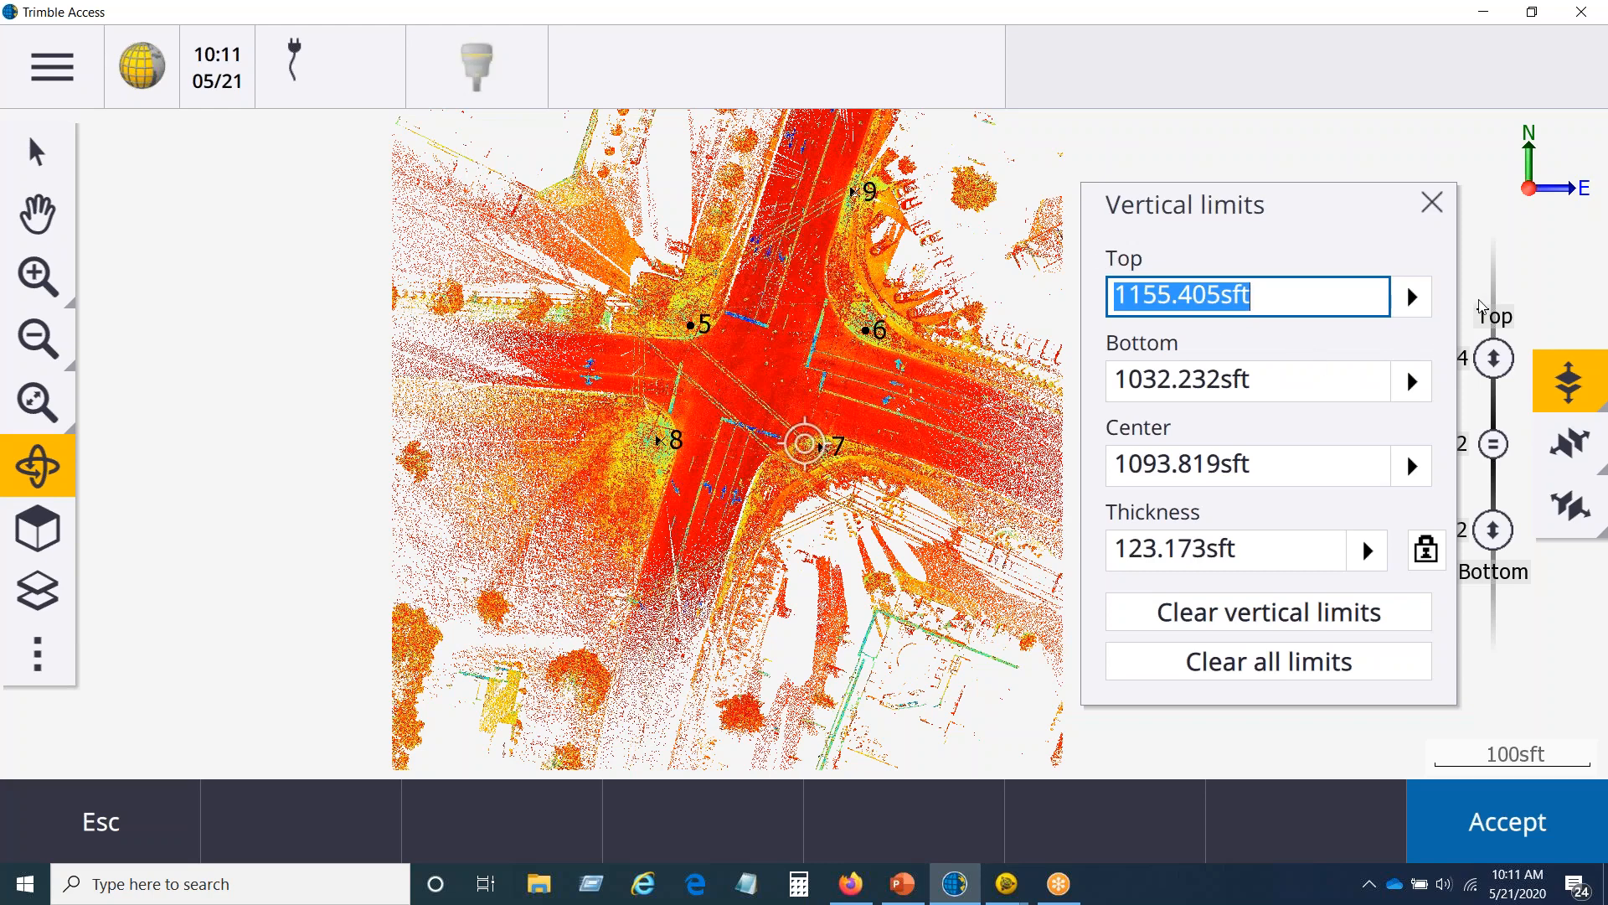
left_click(1431, 203)
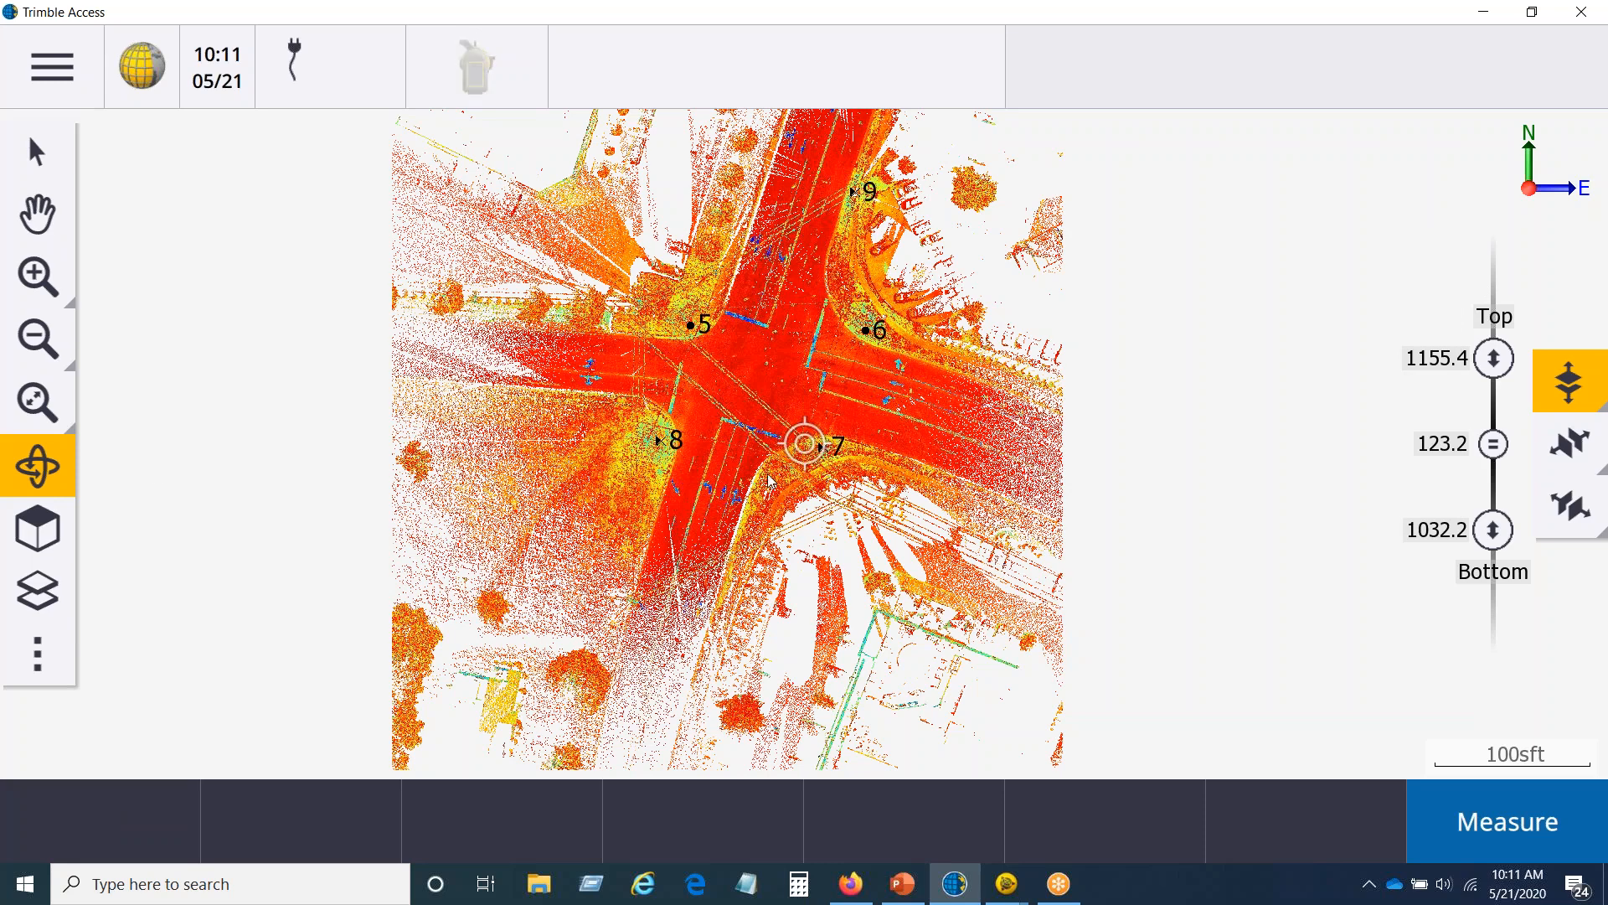
left_click(40, 543)
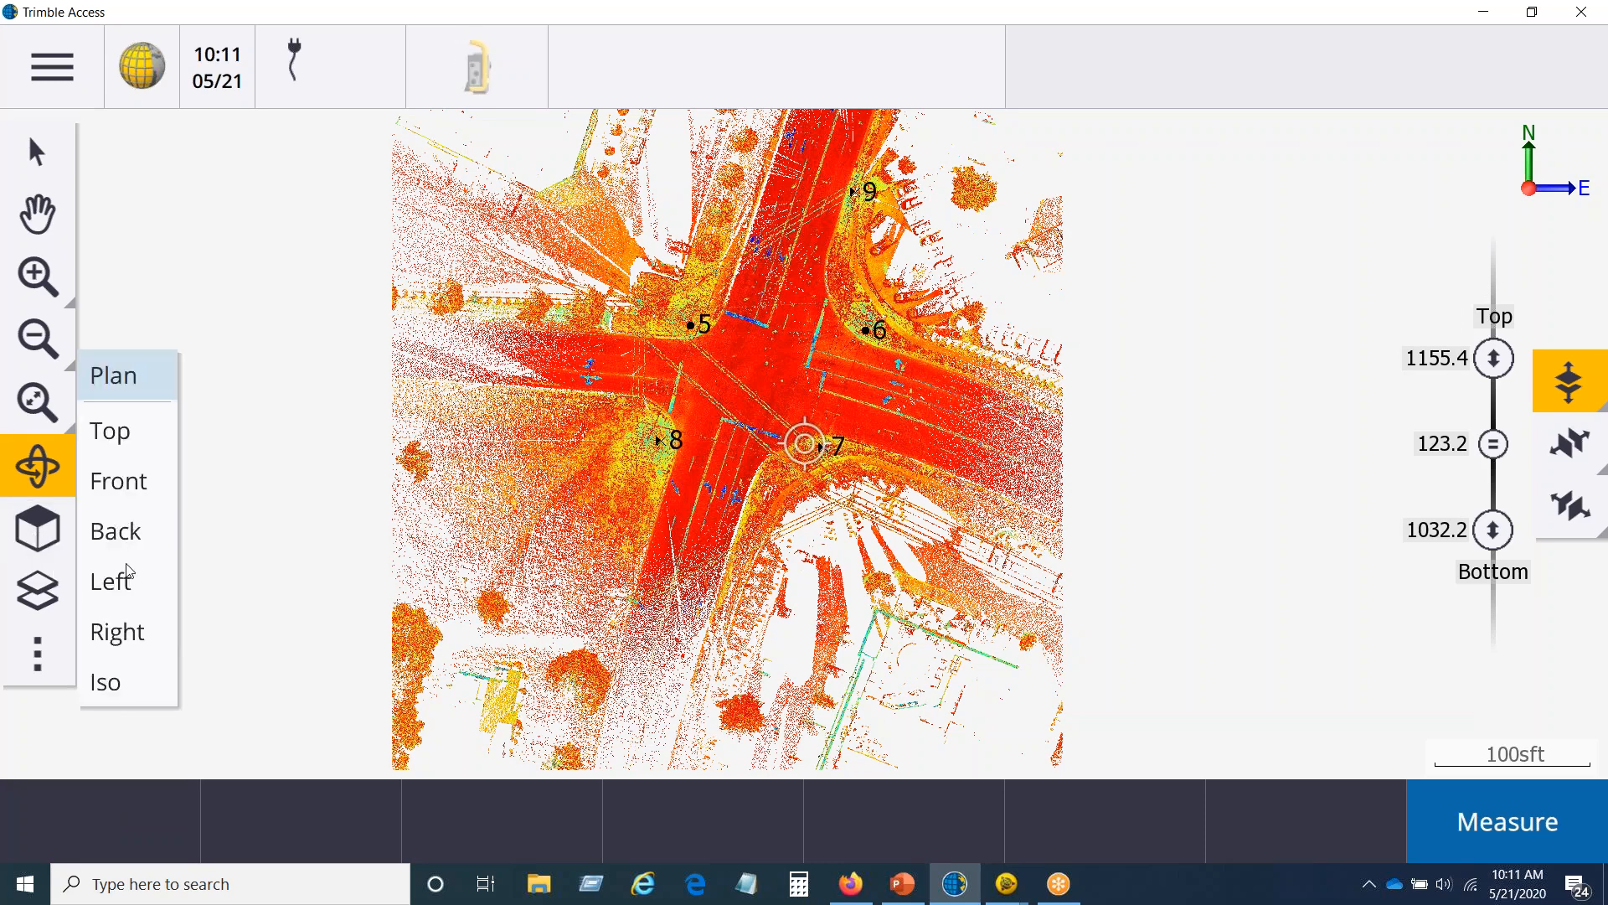
left_click(136, 494)
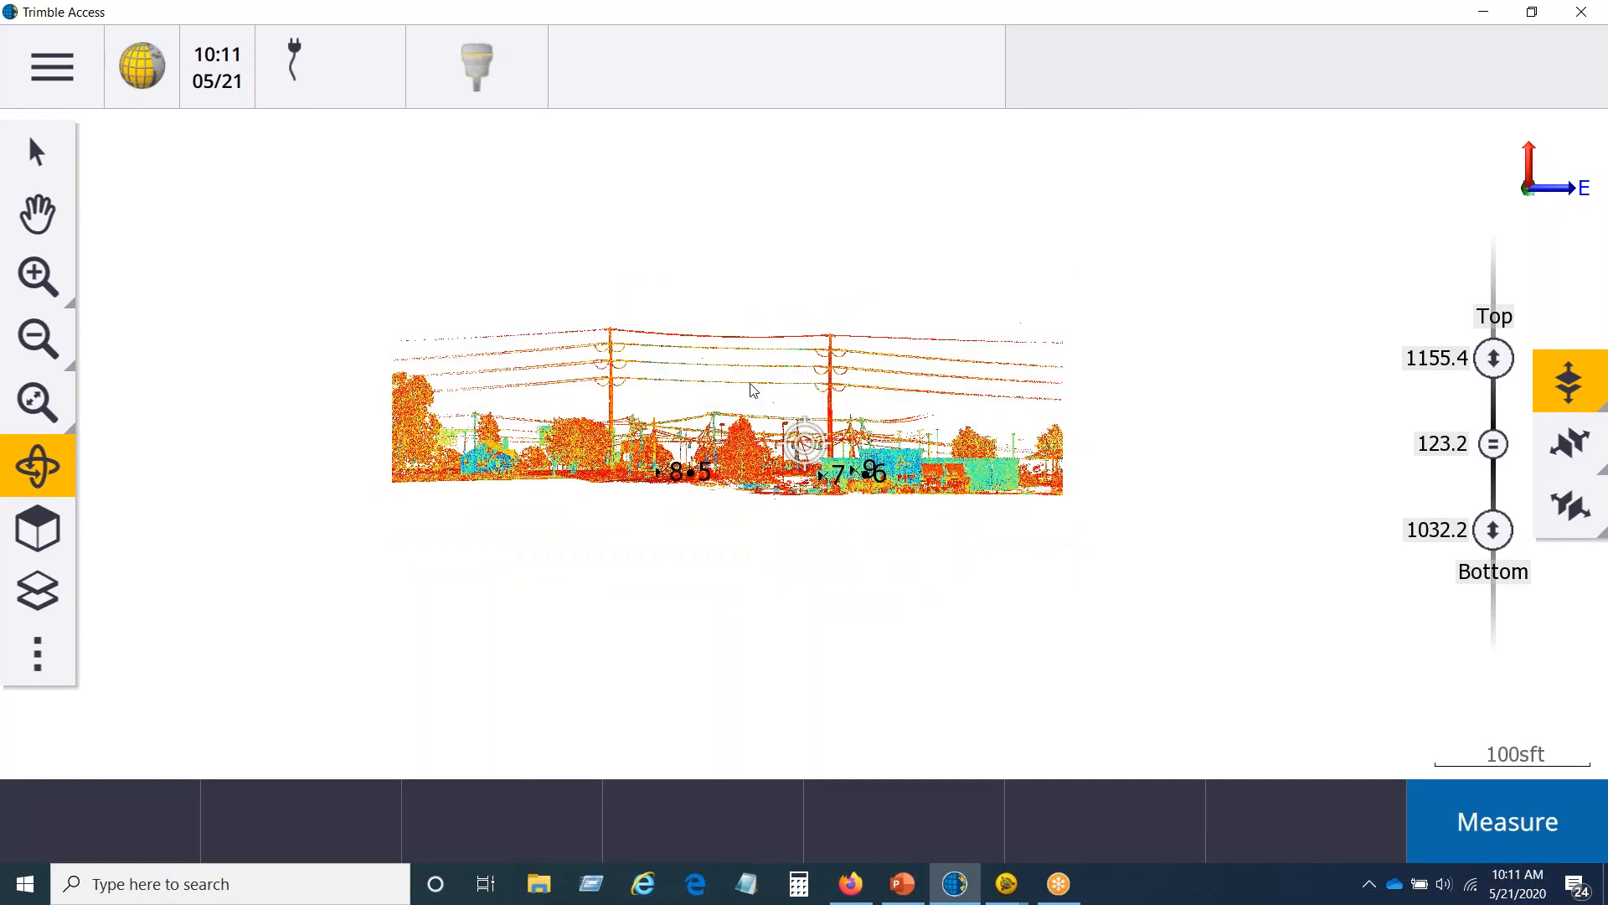
left_click_drag(1495, 377, 1504, 501)
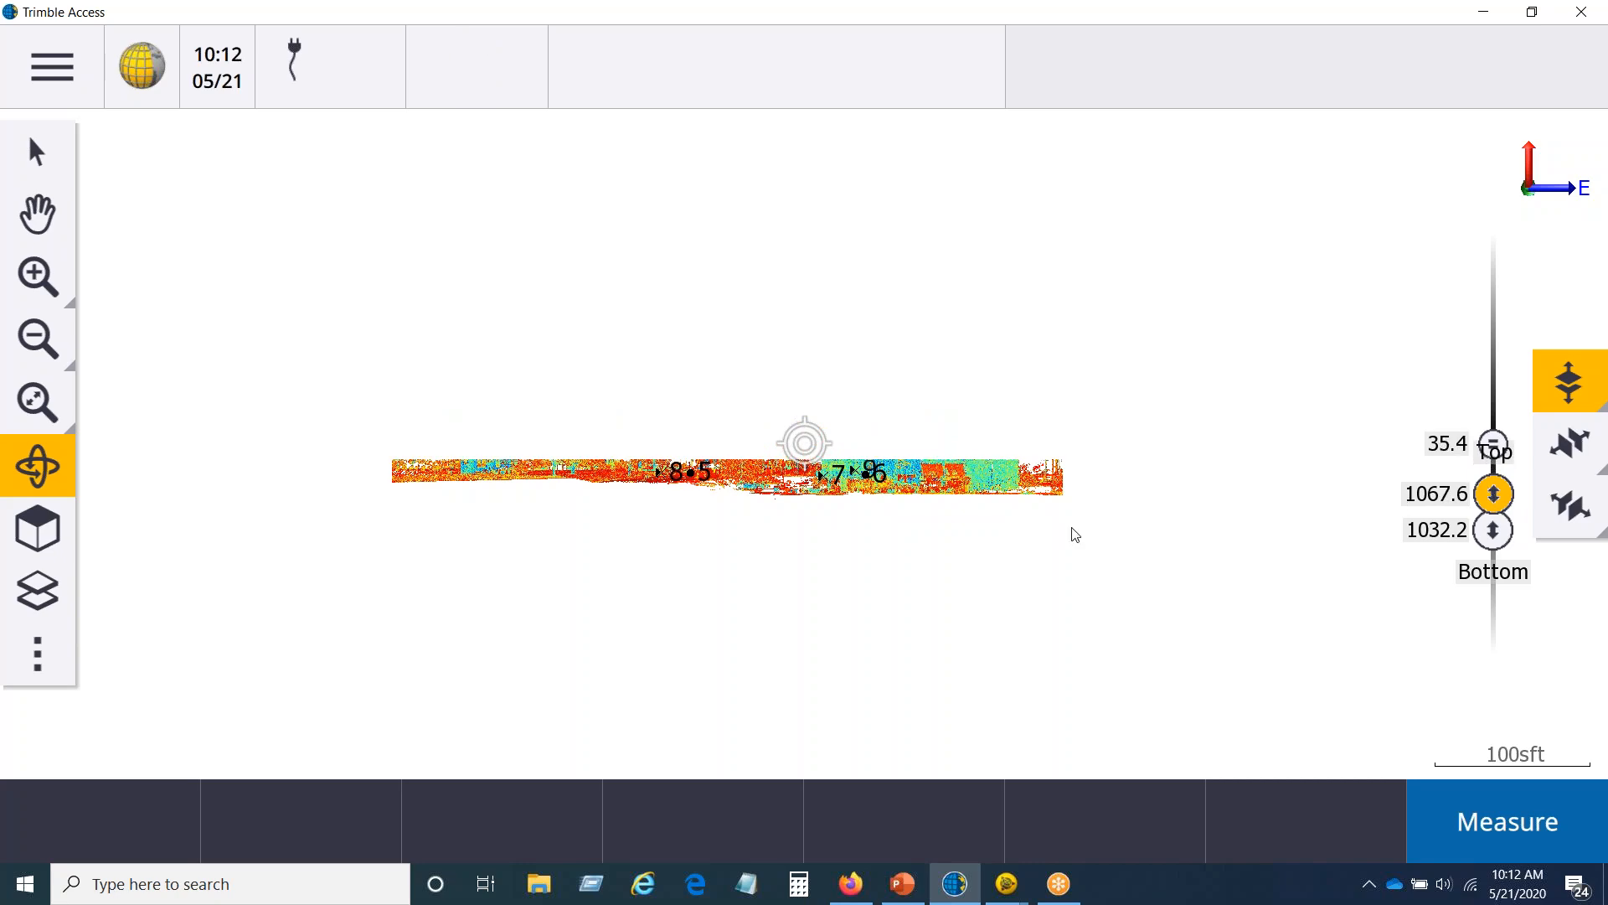
Step: Inspect the vertically trimmed intersection scan from the Top view and in a closer oblique 3D view
left_click(46, 530)
left_click(158, 446)
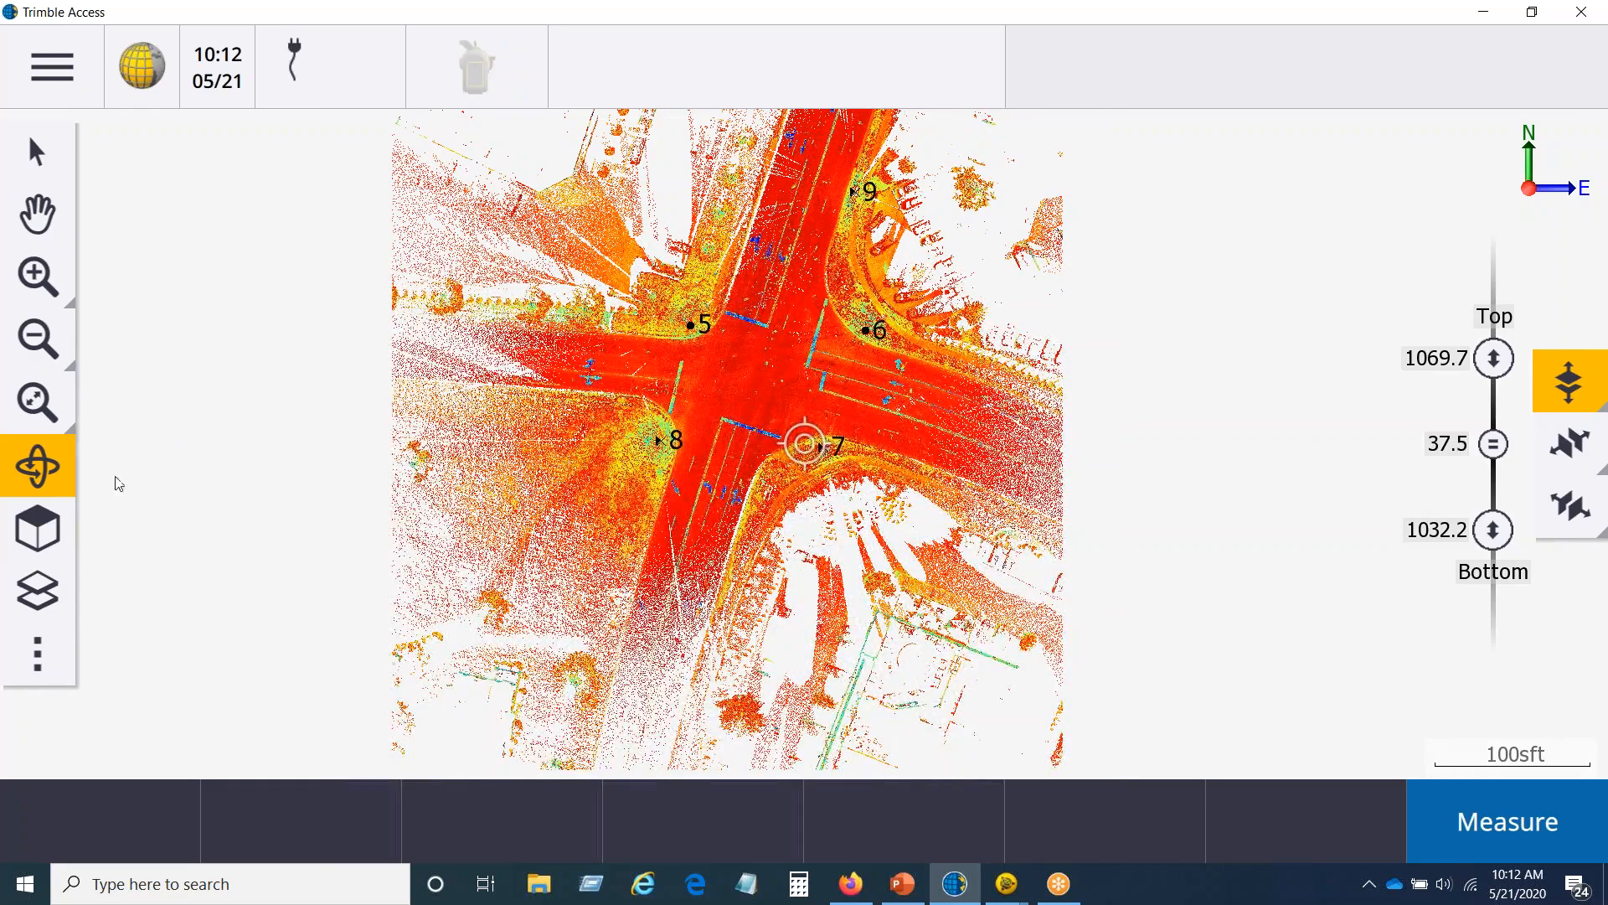
left_click(37, 274)
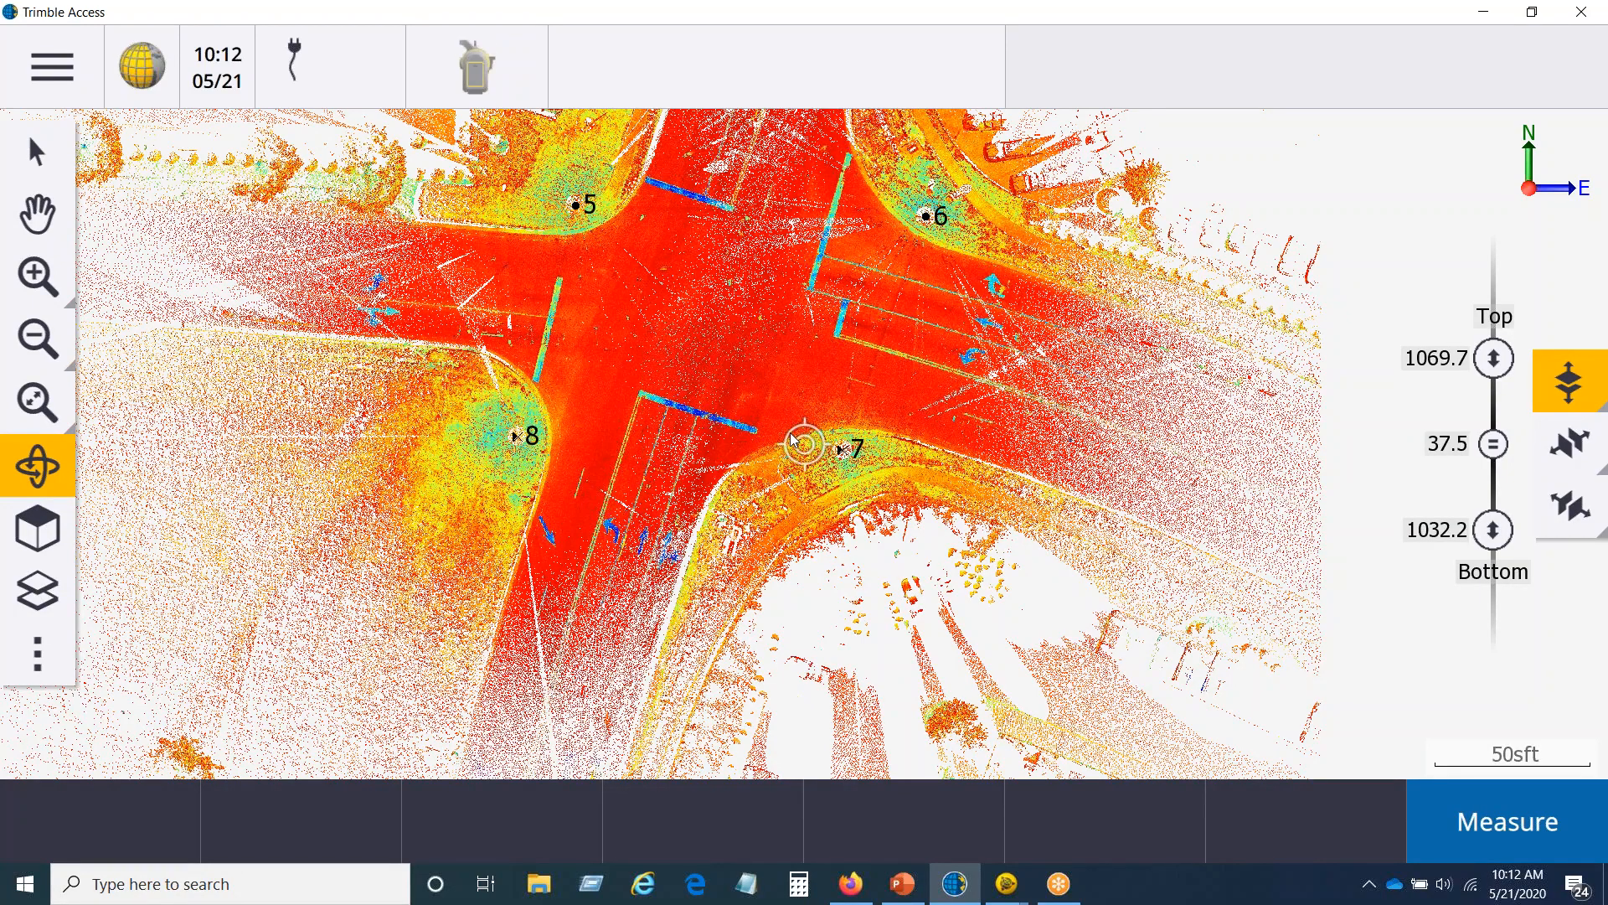
left_click_drag(689, 361, 671, 283)
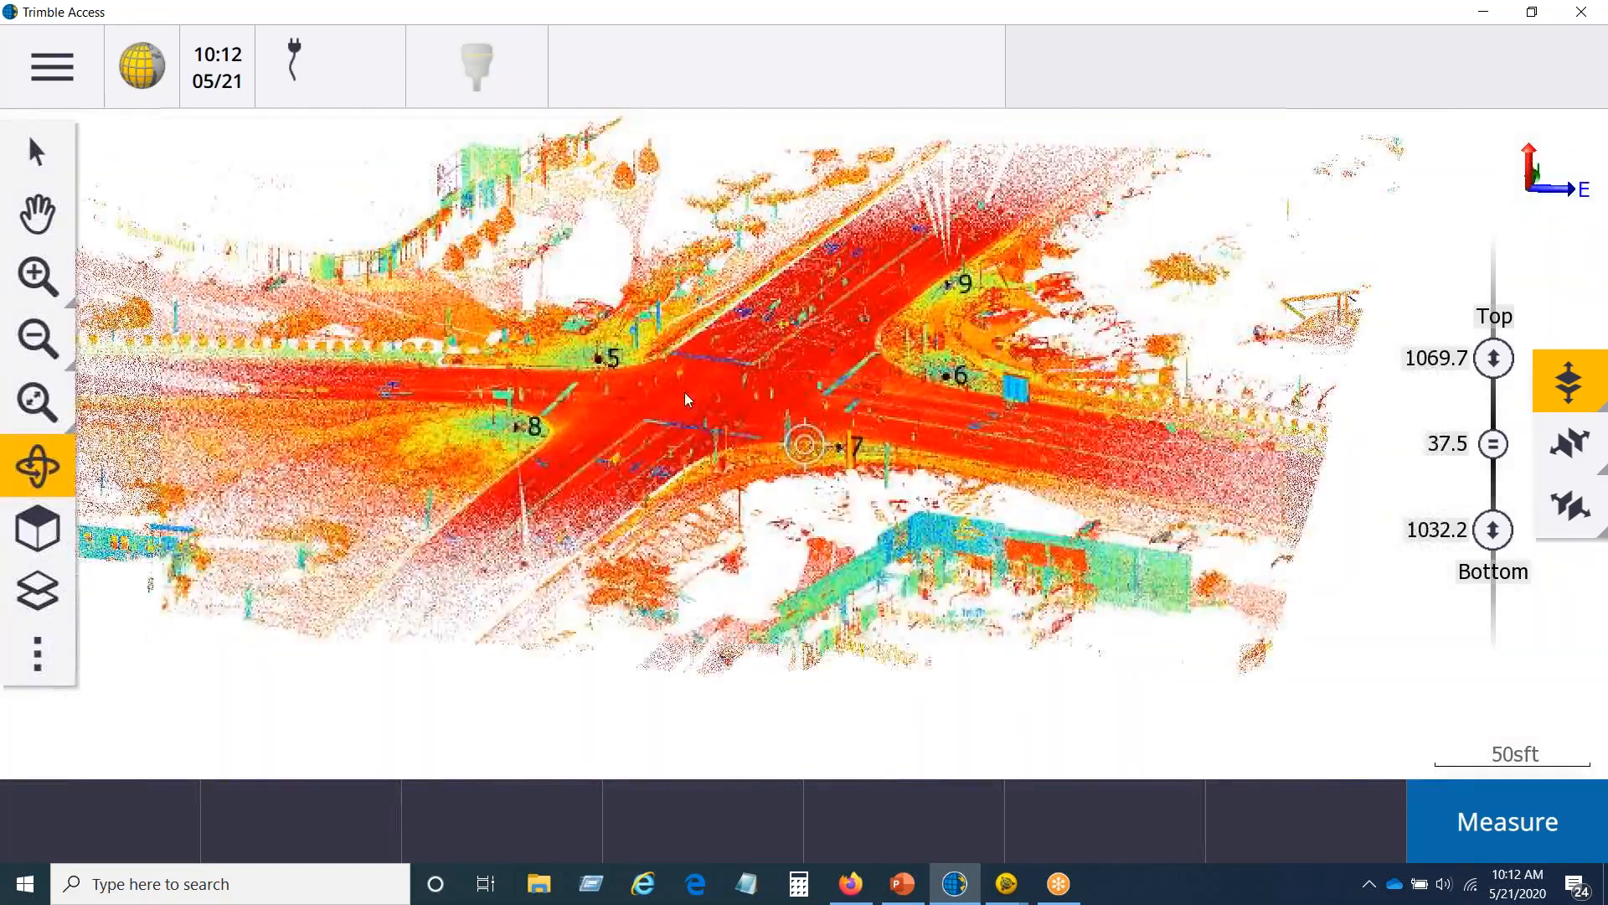
left_click_drag(880, 391, 993, 384)
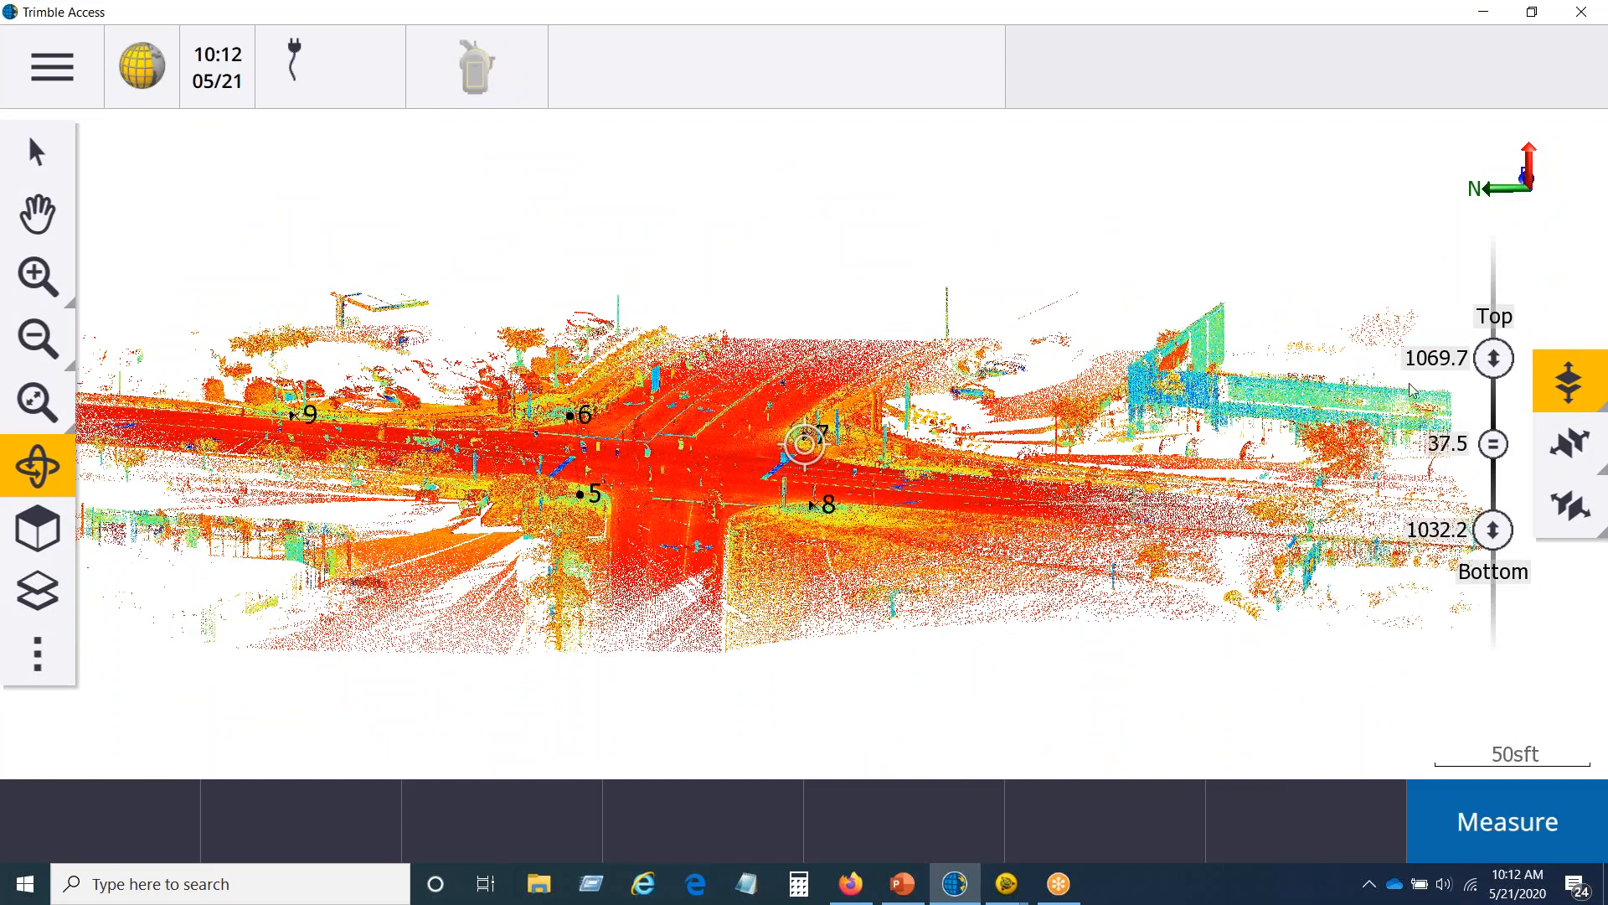
Step: Raise the limit box's top limit to about 1152.7 sft to include the utility poles and overhead lines
left_click_drag(1502, 340, 1501, 159)
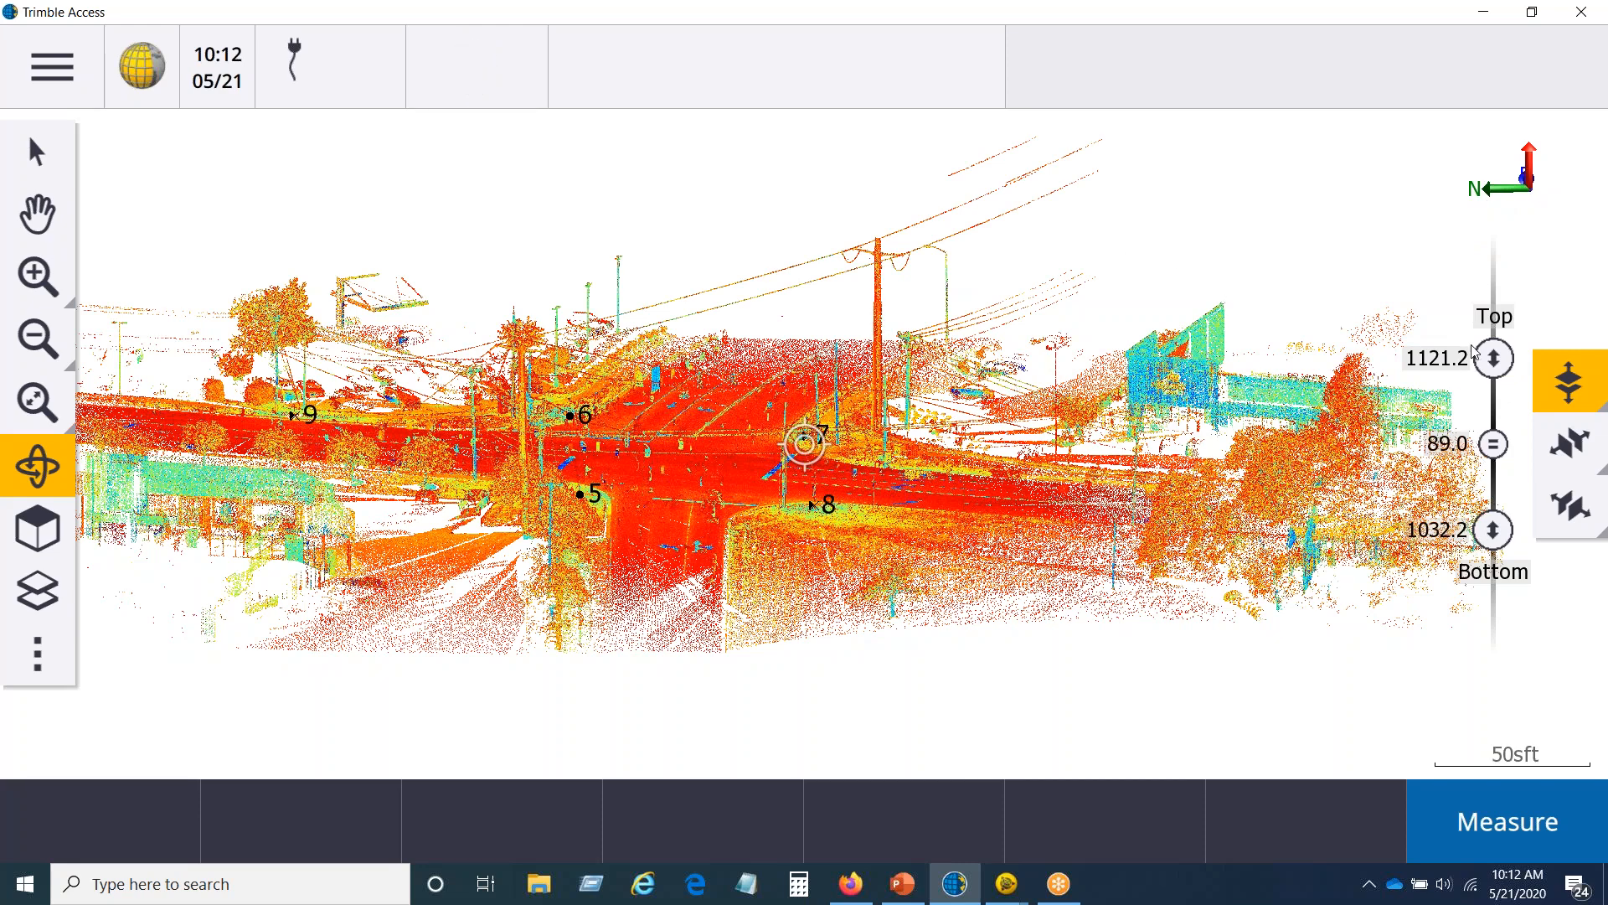
left_click_drag(1493, 324, 1493, 242)
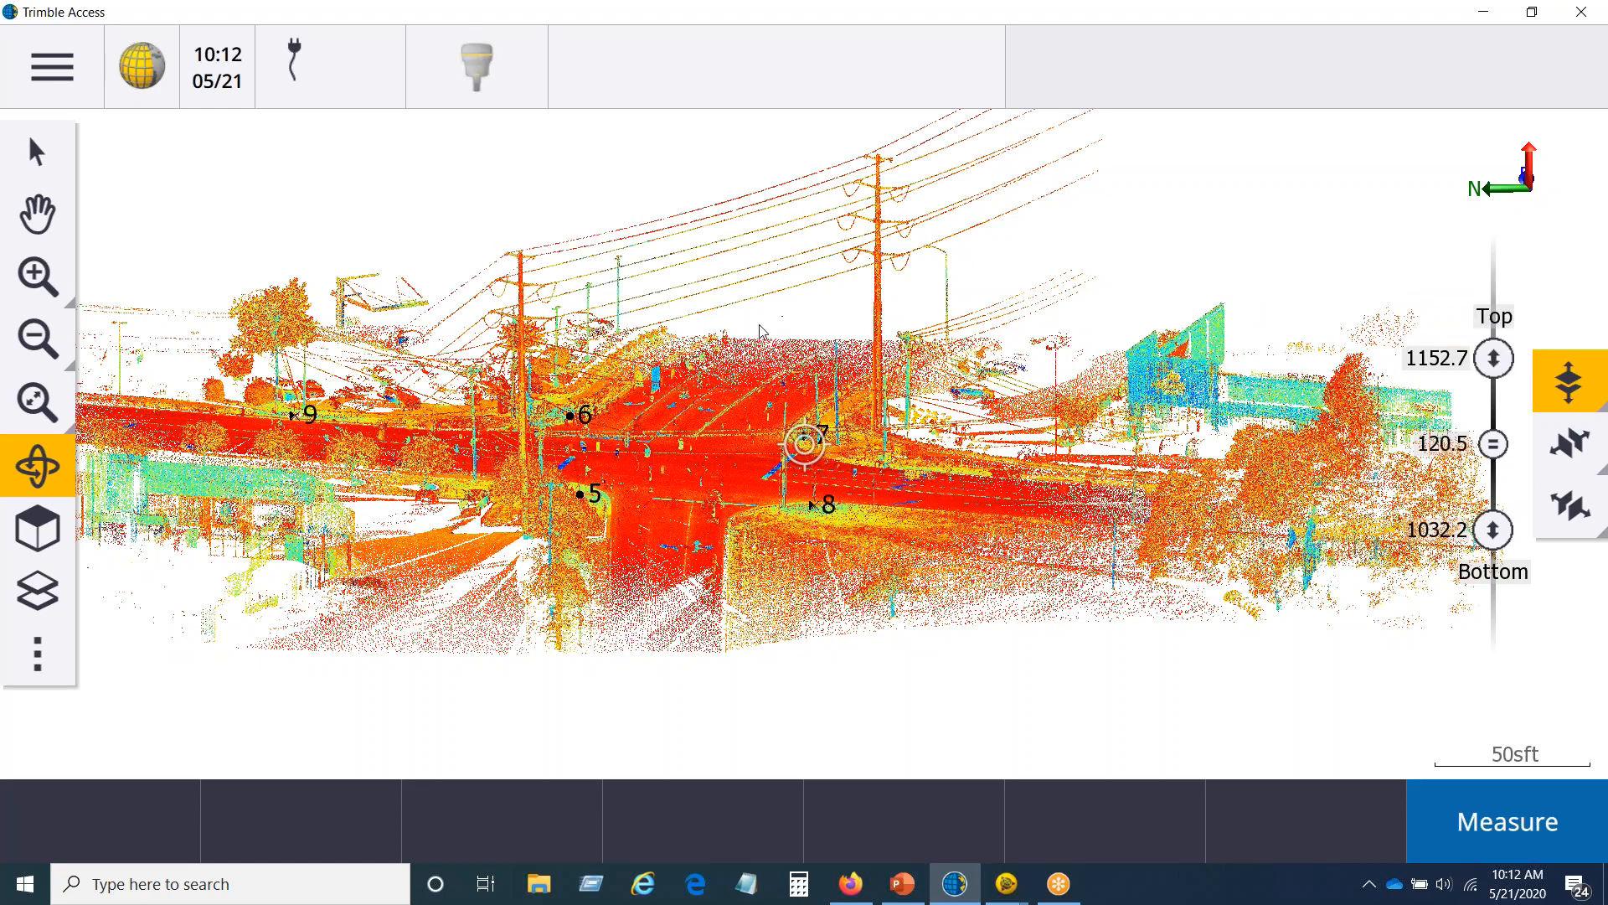
Step: View the entire scan from the Top, show its side limits, and review the points' eastings in Point manager
left_click(37, 534)
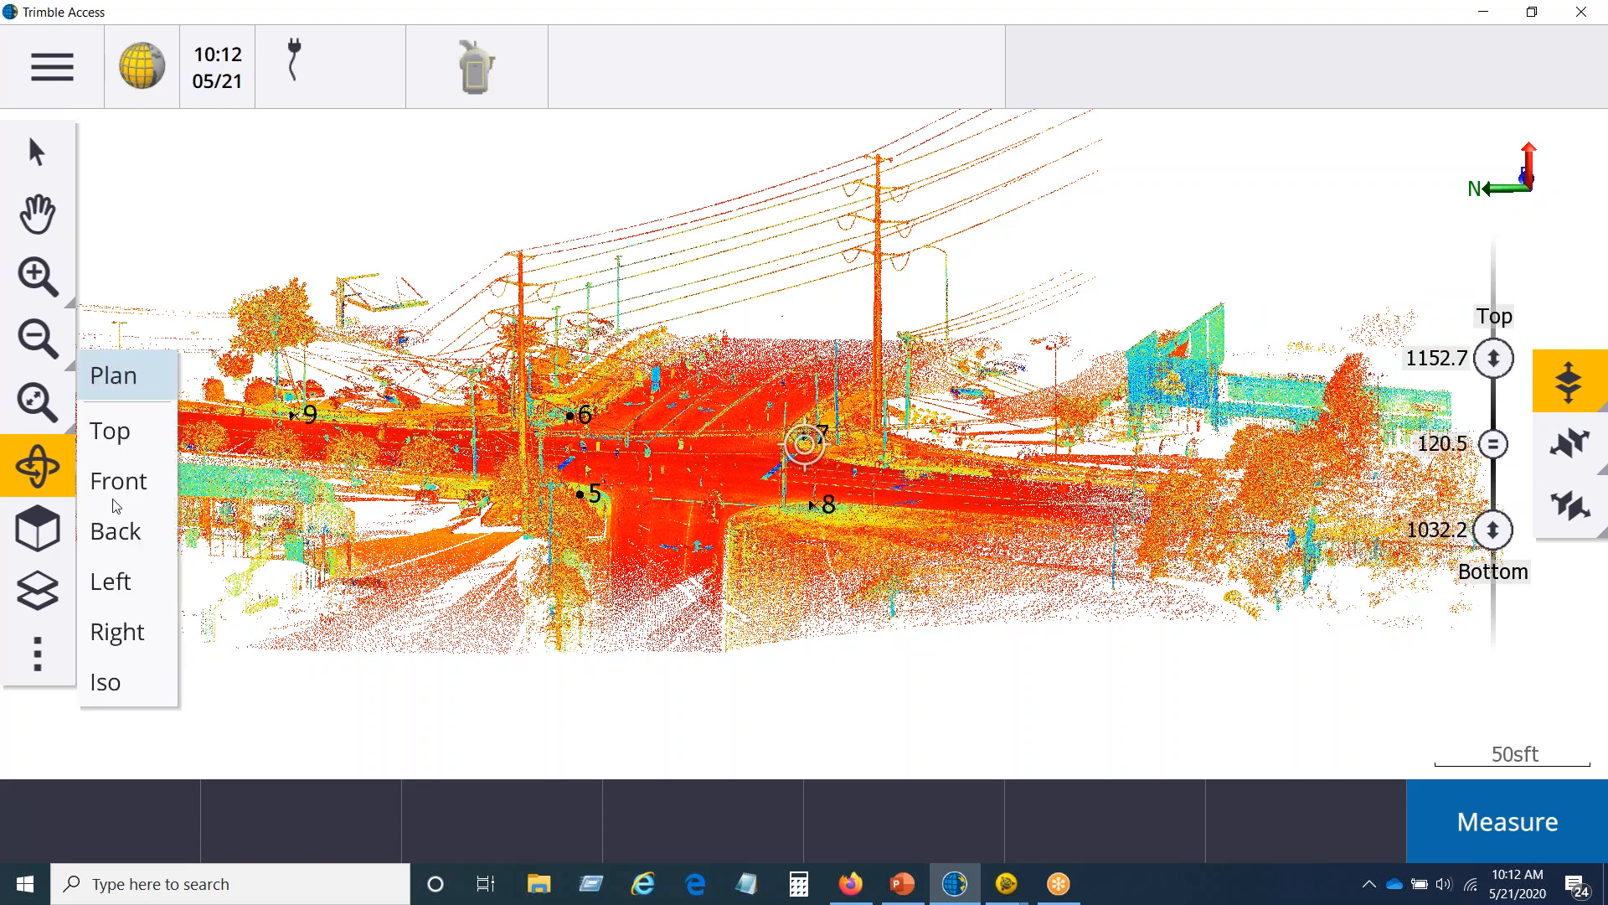
left_click(148, 434)
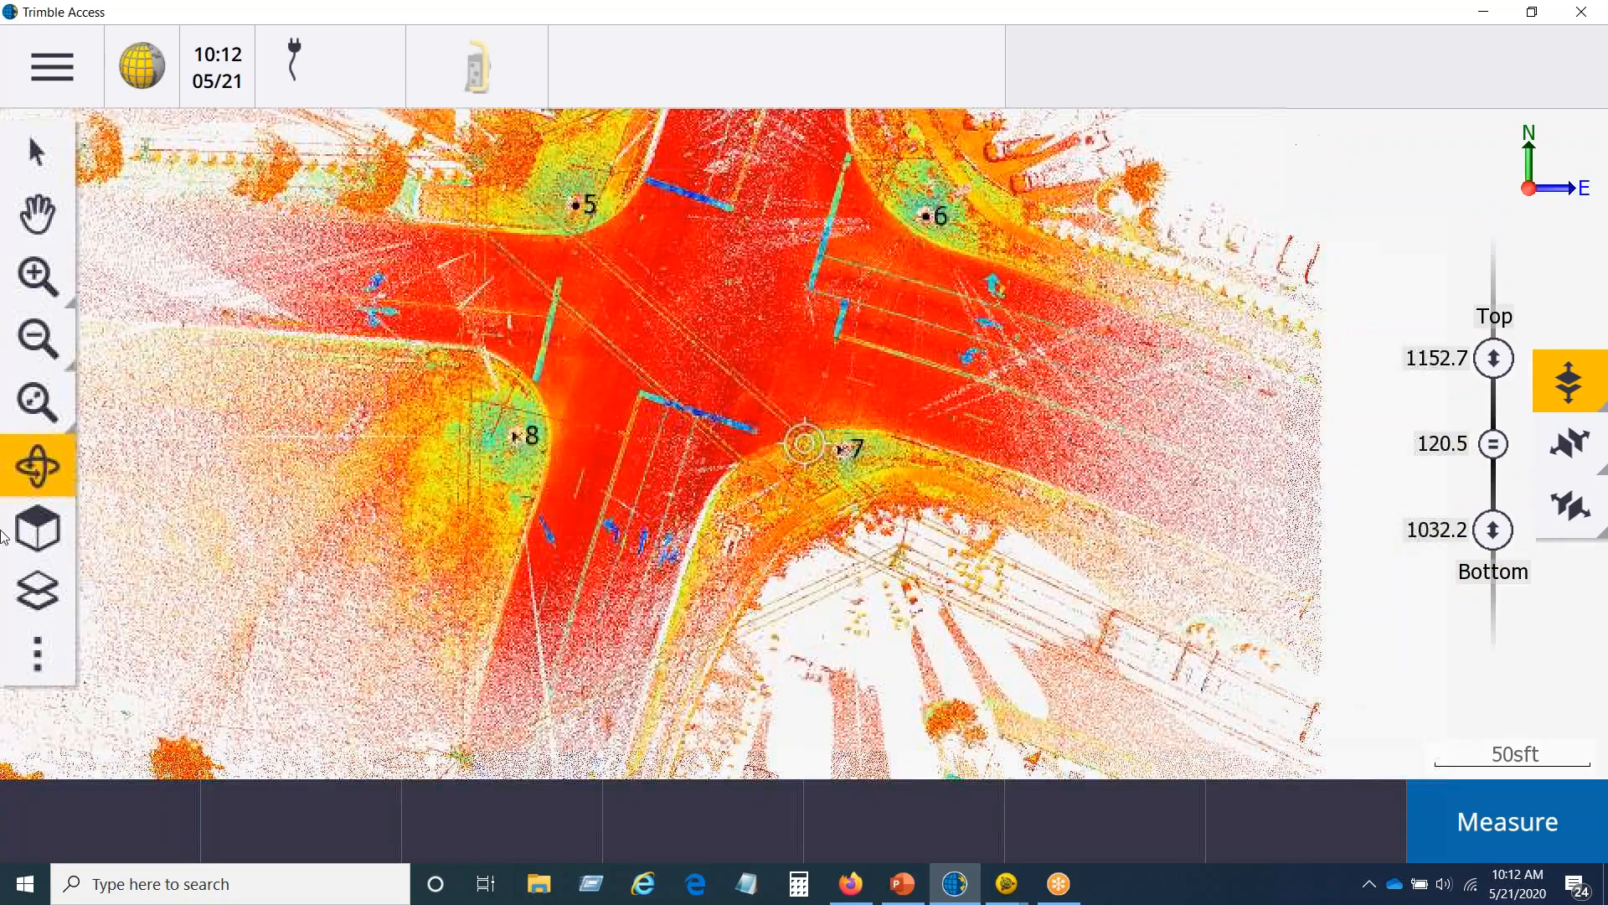
left_click(33, 340)
left_click(33, 340)
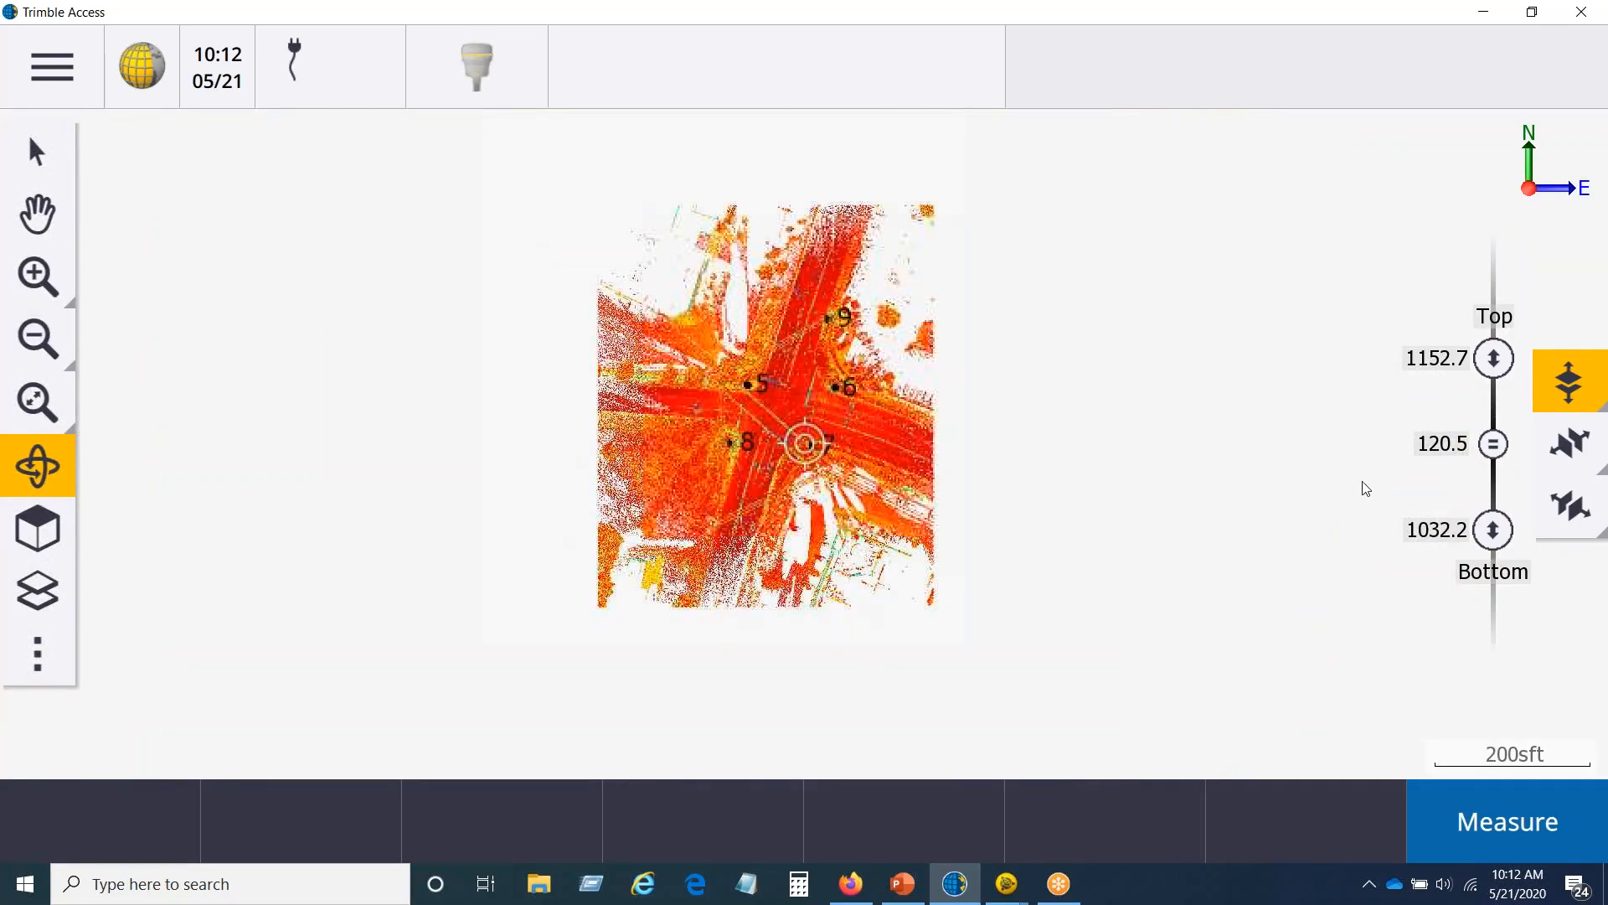
left_click(1568, 444)
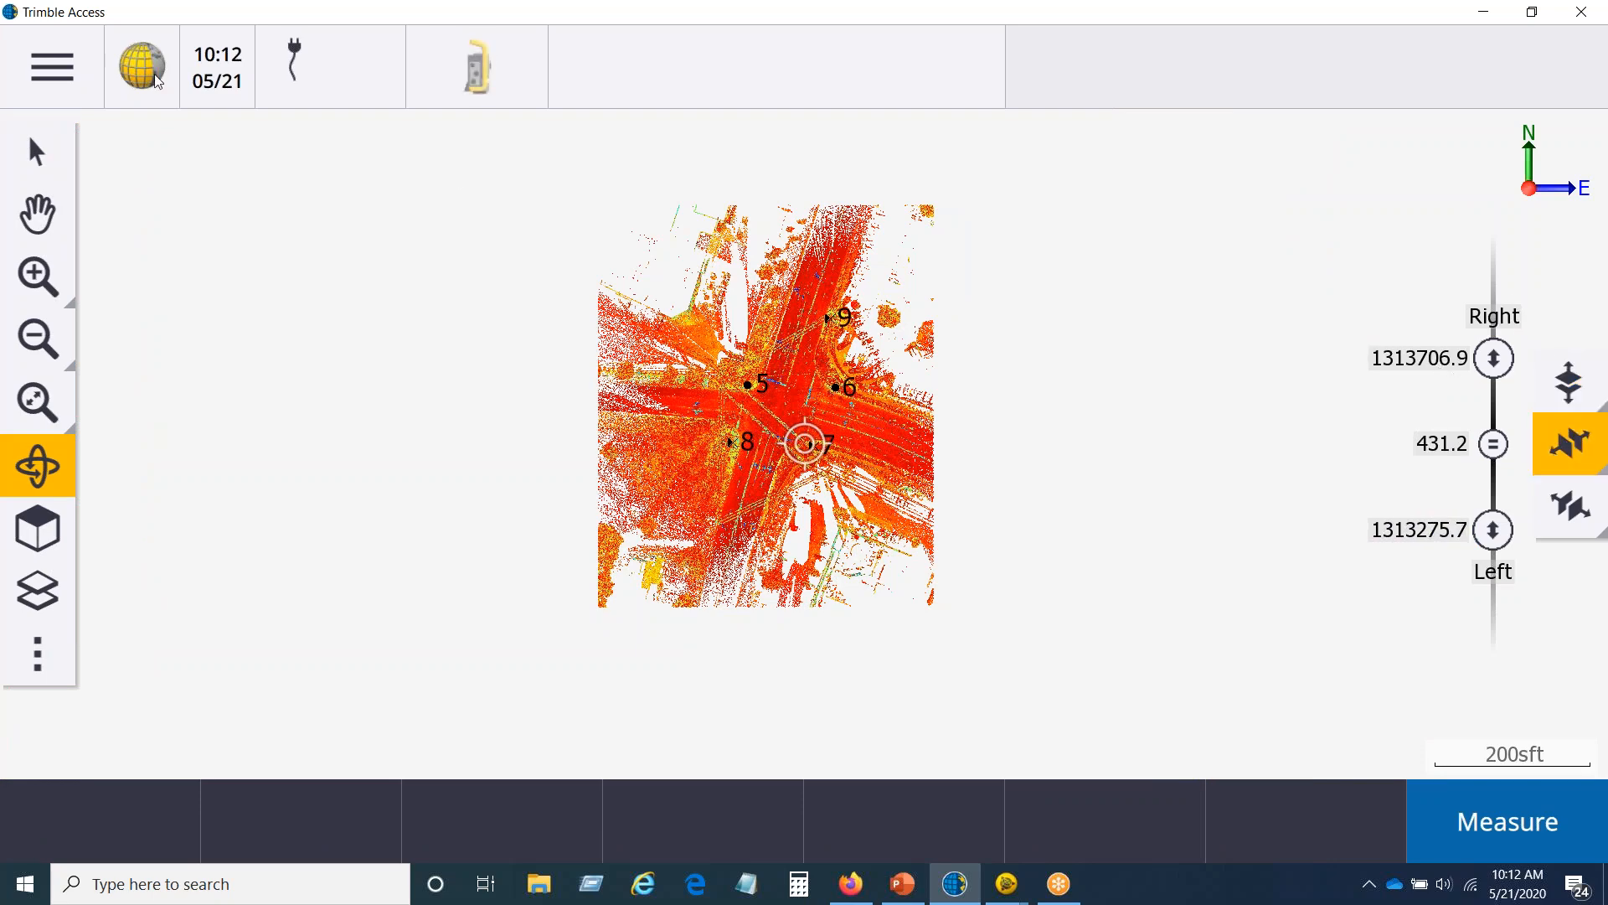
left_click(46, 65)
left_click(777, 215)
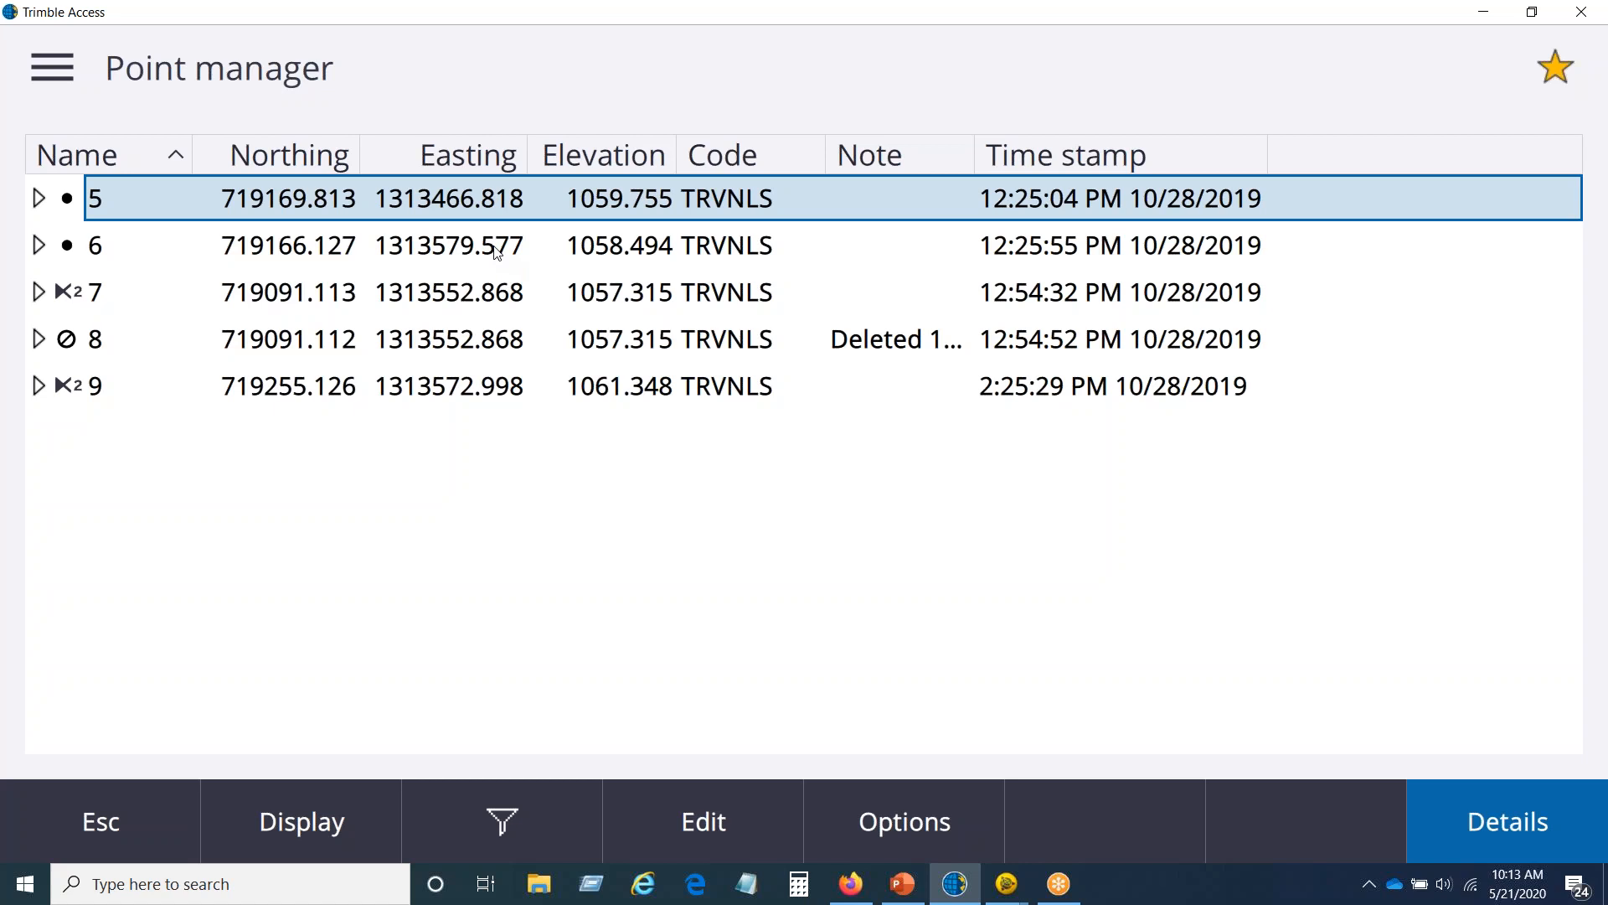
left_click(134, 819)
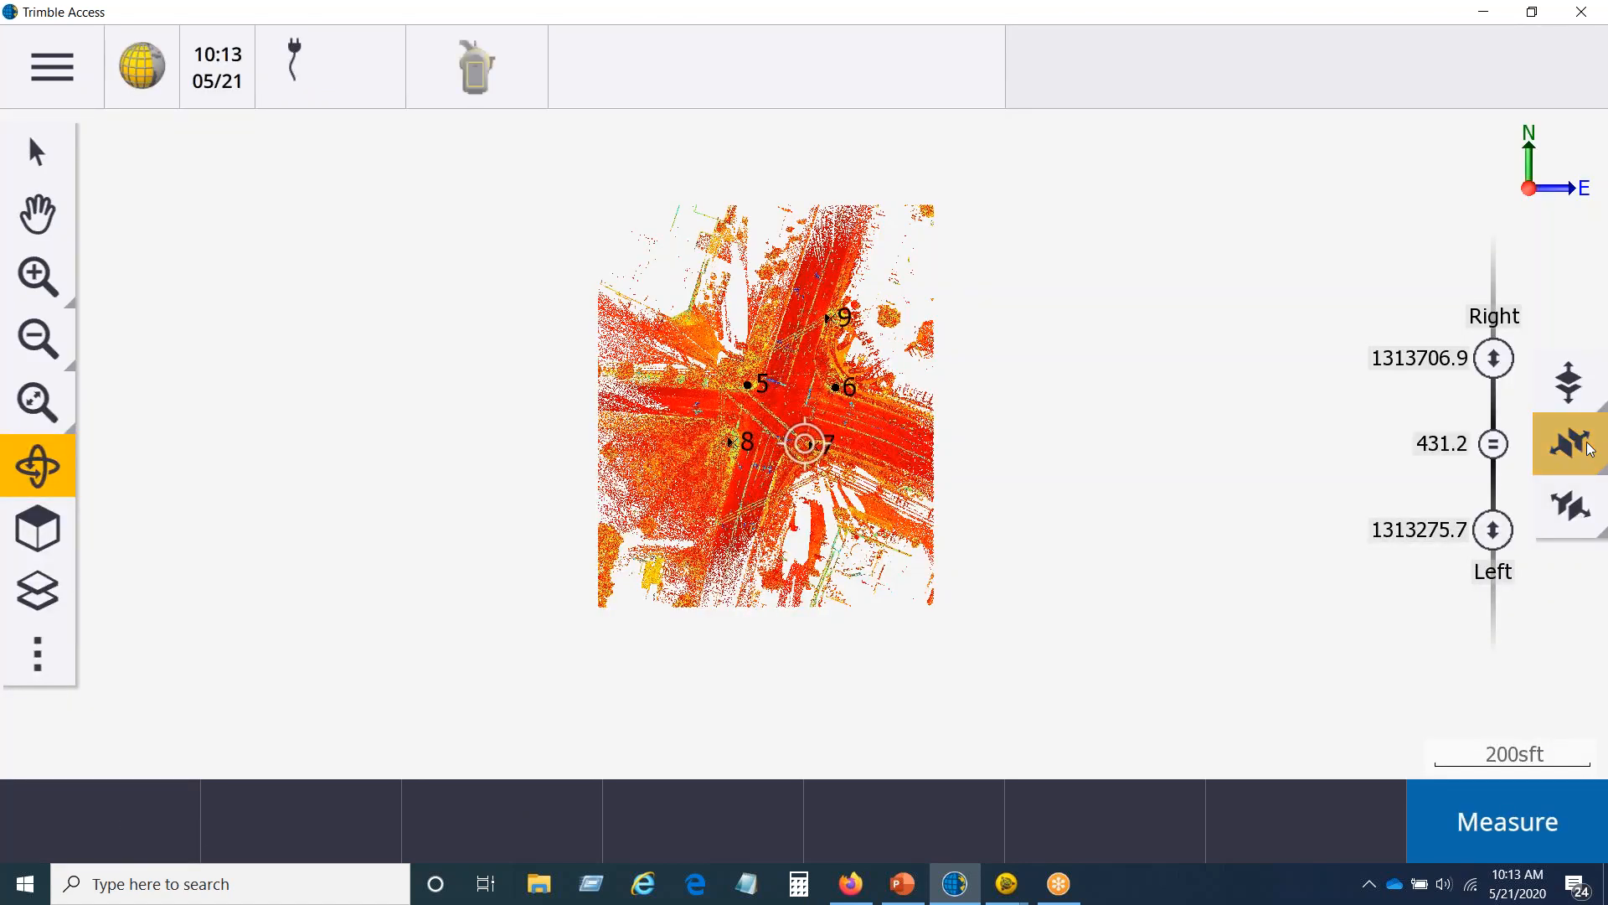
Step: Check the side limits and lower the limit box's right limit to about 1313664.8 sft
left_click(1589, 449)
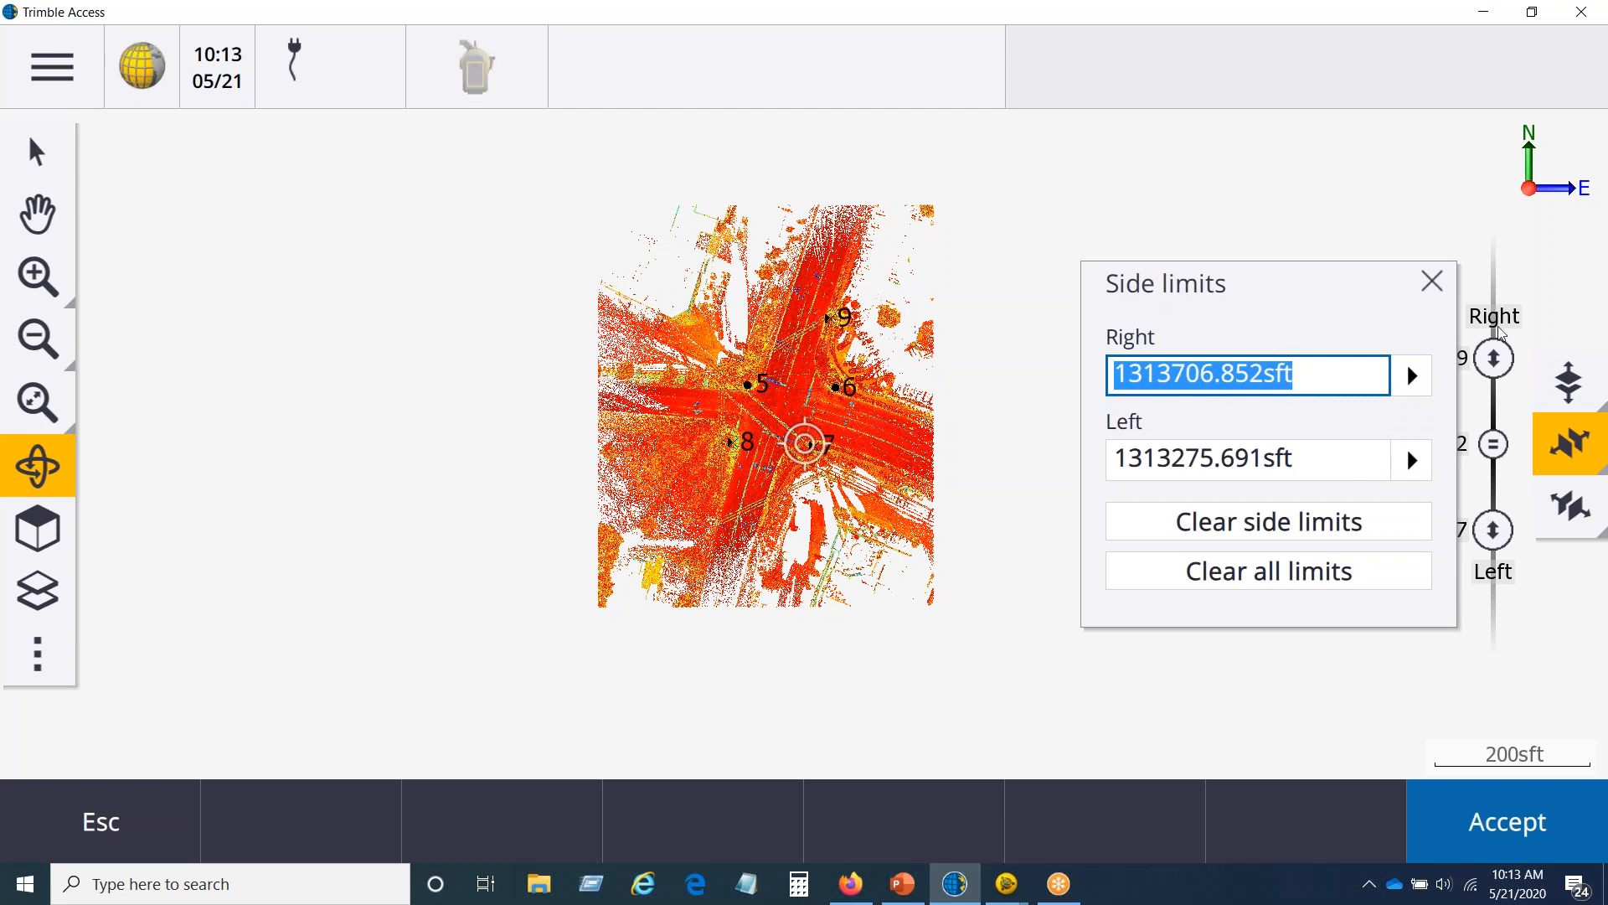
left_click(1434, 281)
left_click(1503, 374)
mouse_move(1500, 408)
left_mouse_down()
mouse_move(1497, 436)
mouse_move(1496, 374)
mouse_move(1496, 400)
left_mouse_up()
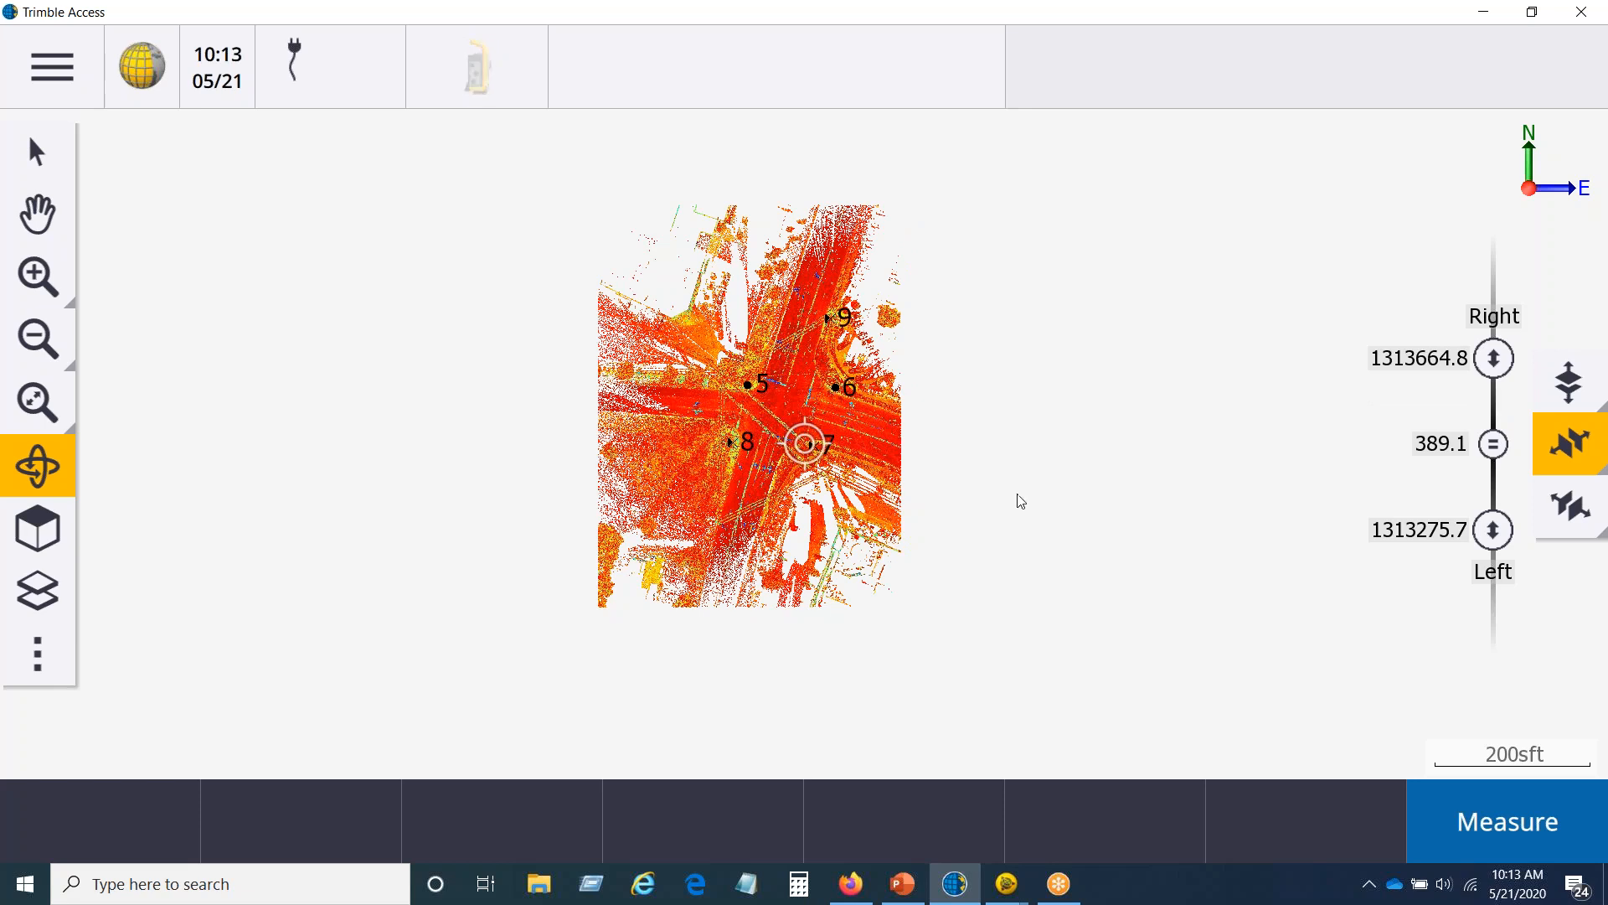
Step: Check the front limits and set the limit box's back limit to about 719402.2 sft
left_click(1571, 506)
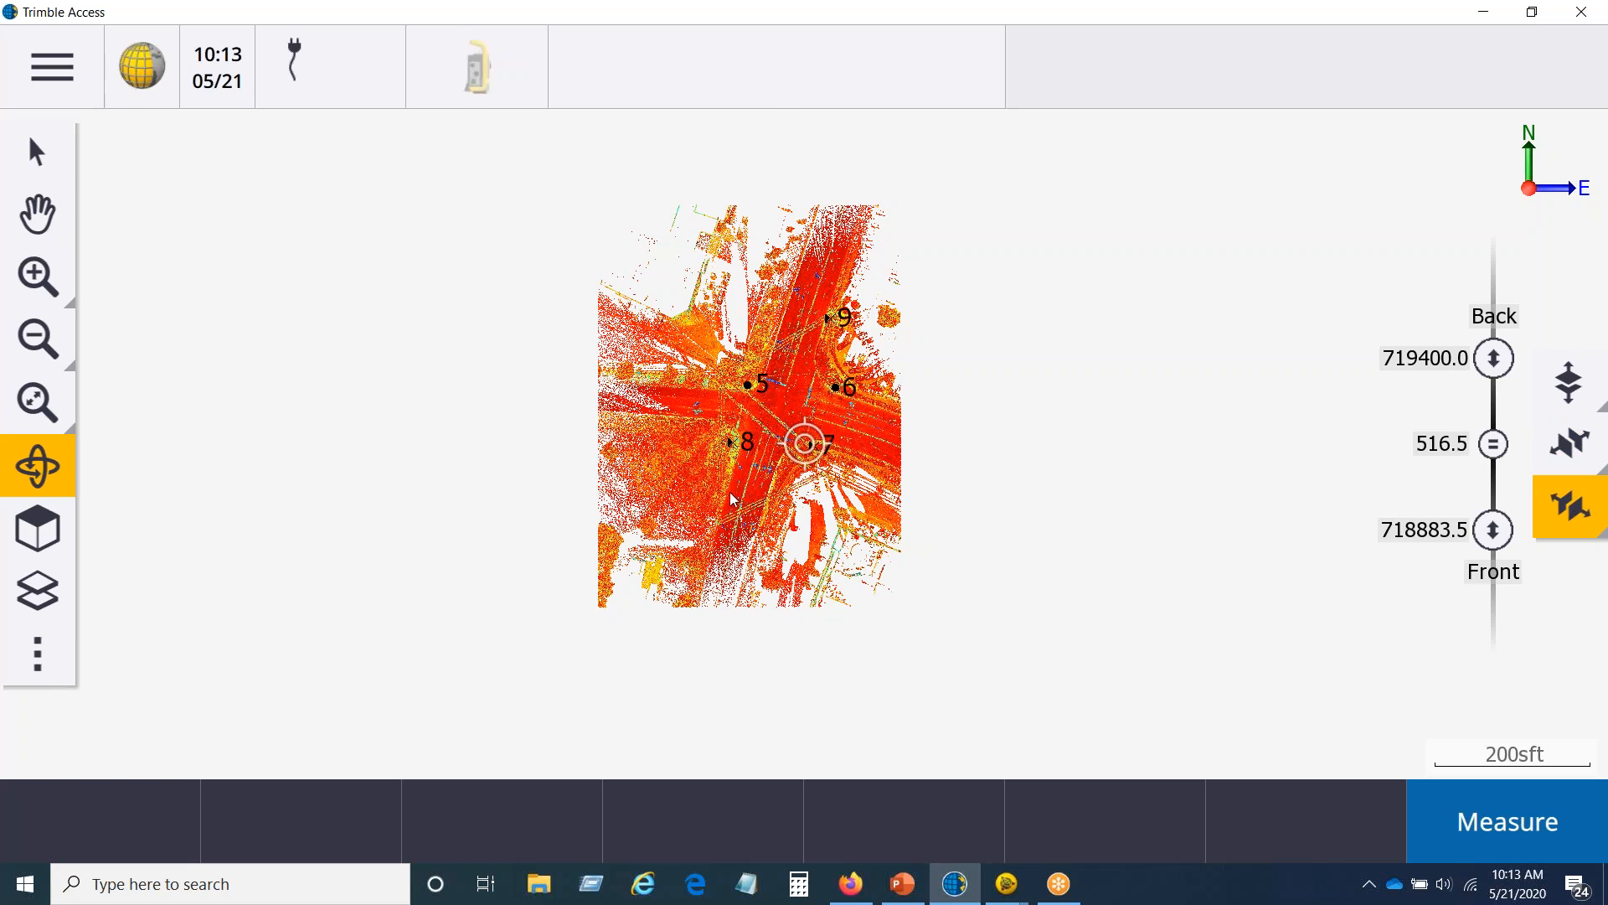
left_click(1557, 504)
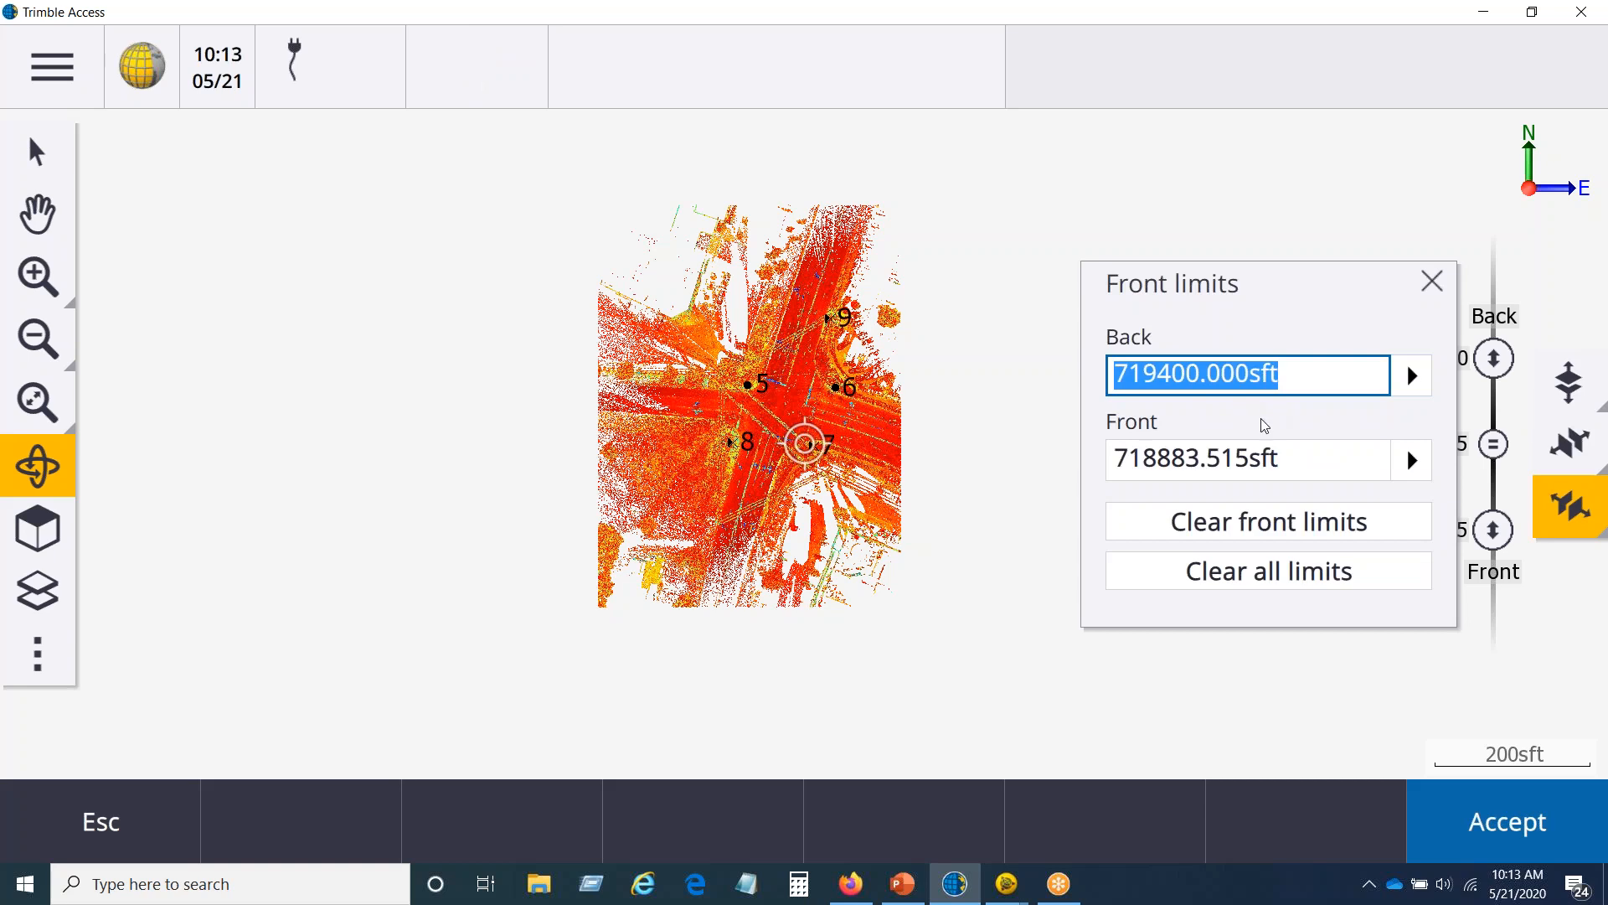
left_click(1434, 283)
mouse_move(1491, 367)
left_mouse_down()
mouse_move(1494, 439)
mouse_move(1495, 356)
left_mouse_up()
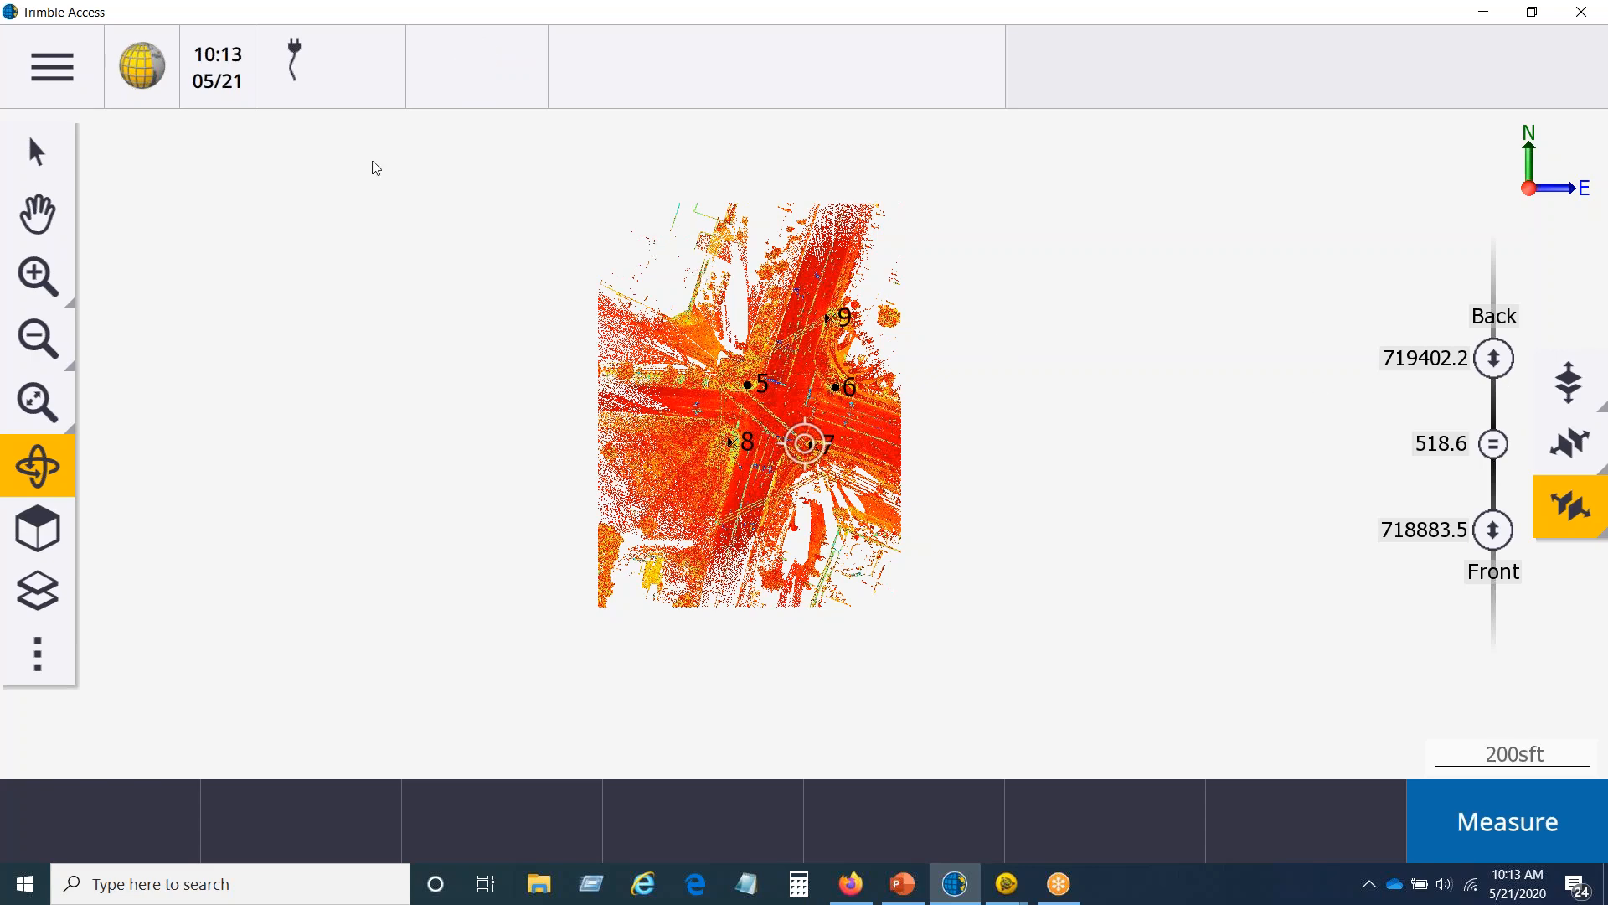
Step: Open the Foundation job from the Building1 project
left_click(75, 55)
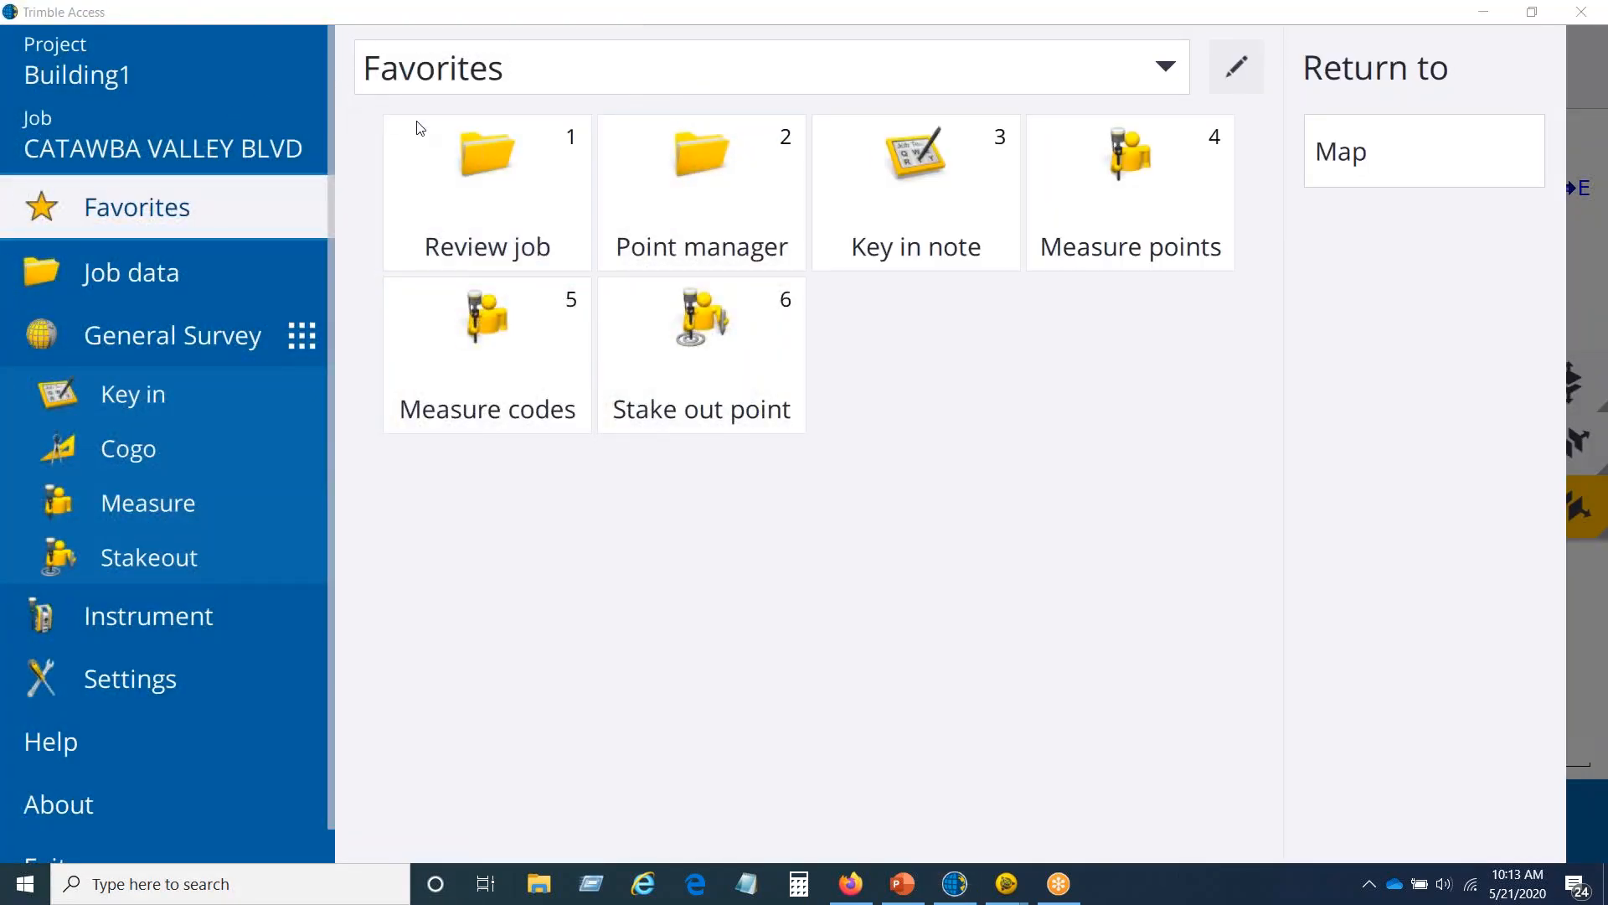
left_click(169, 122)
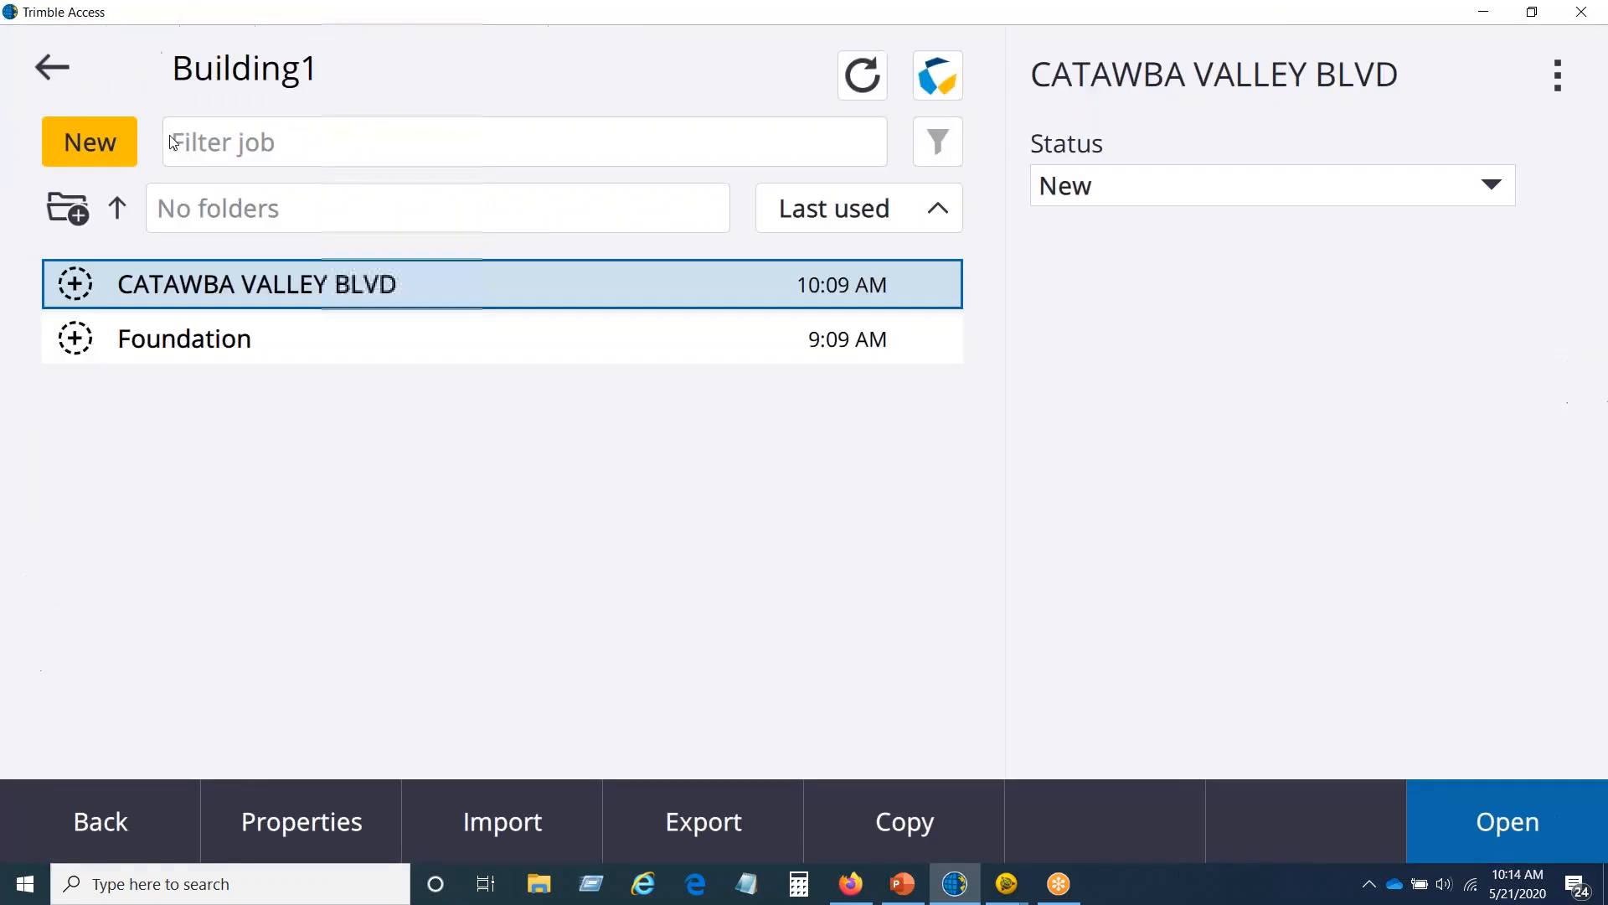
left_click(229, 340)
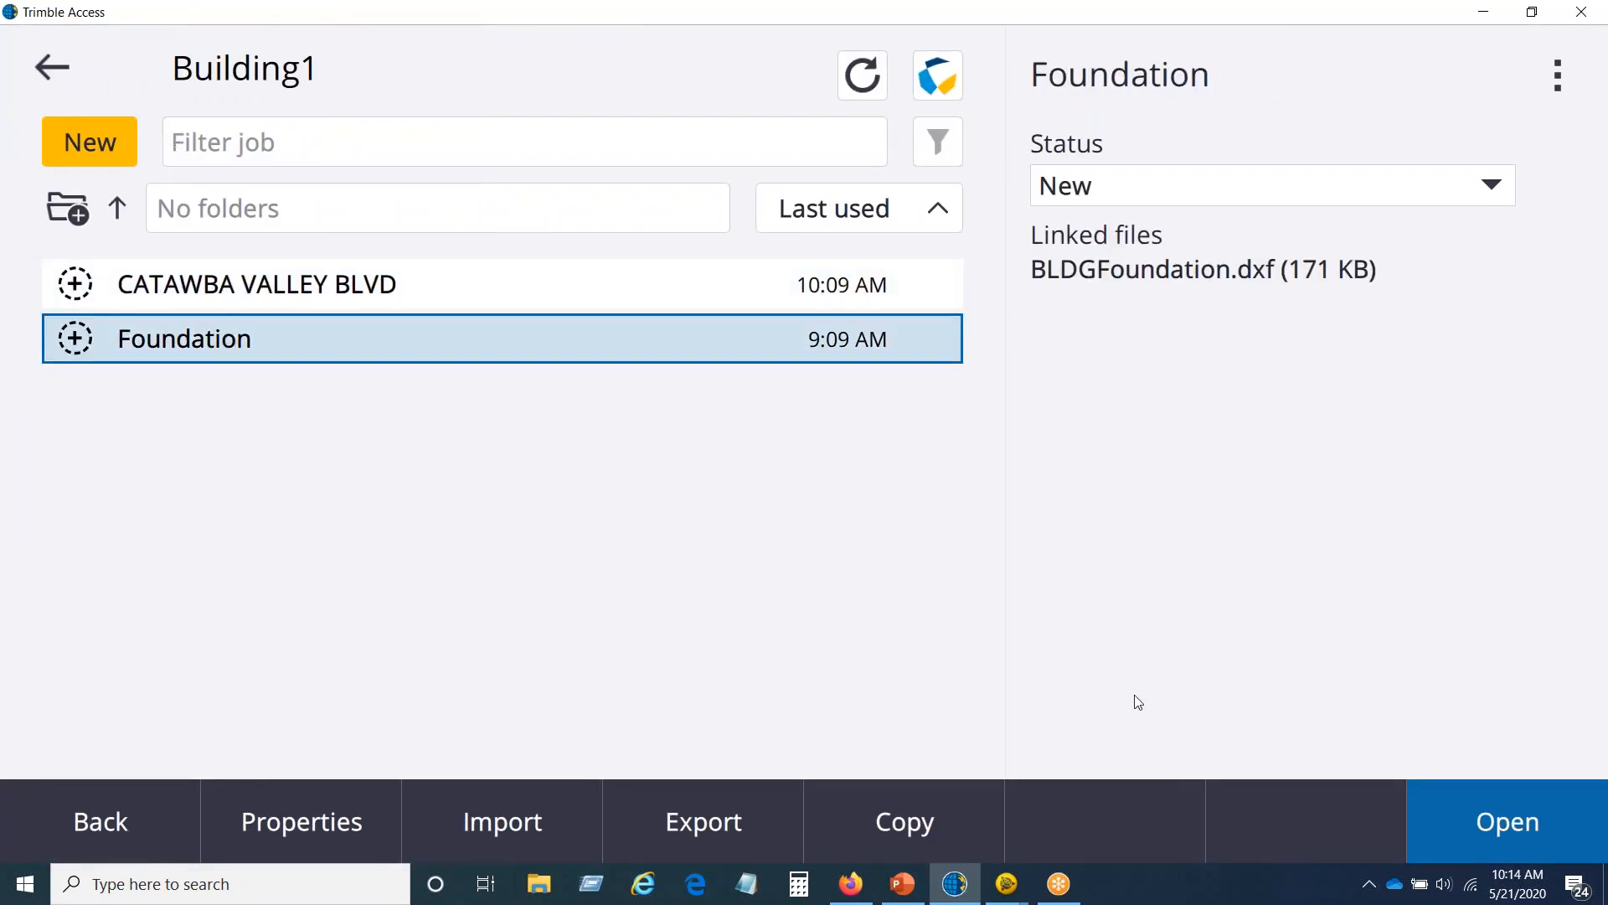
left_click(1523, 818)
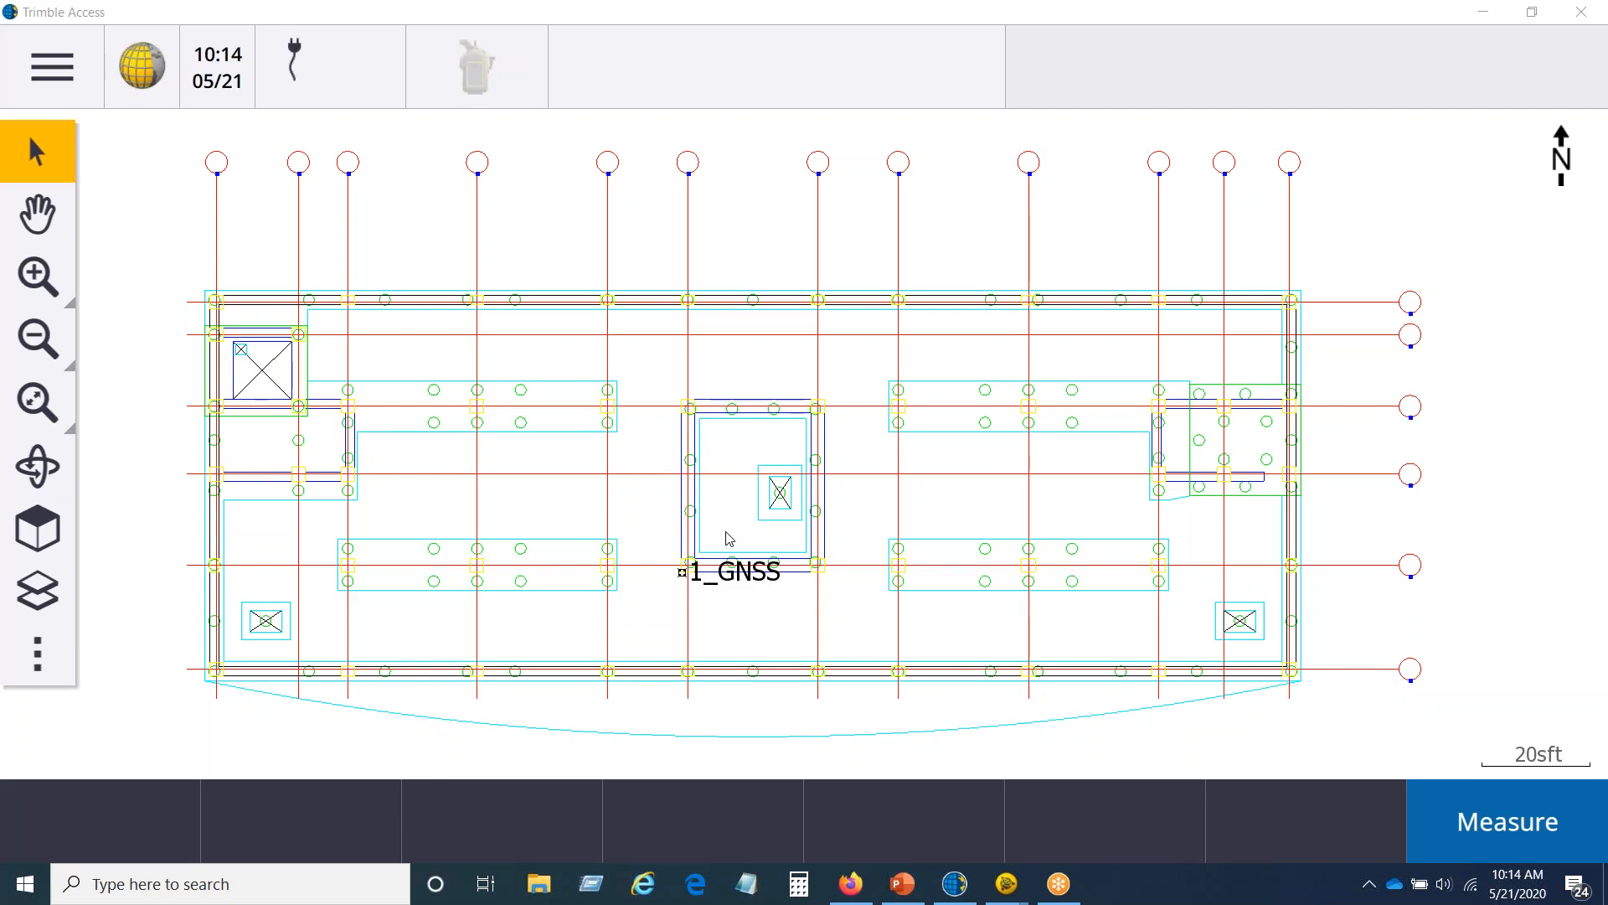
left_click(58, 67)
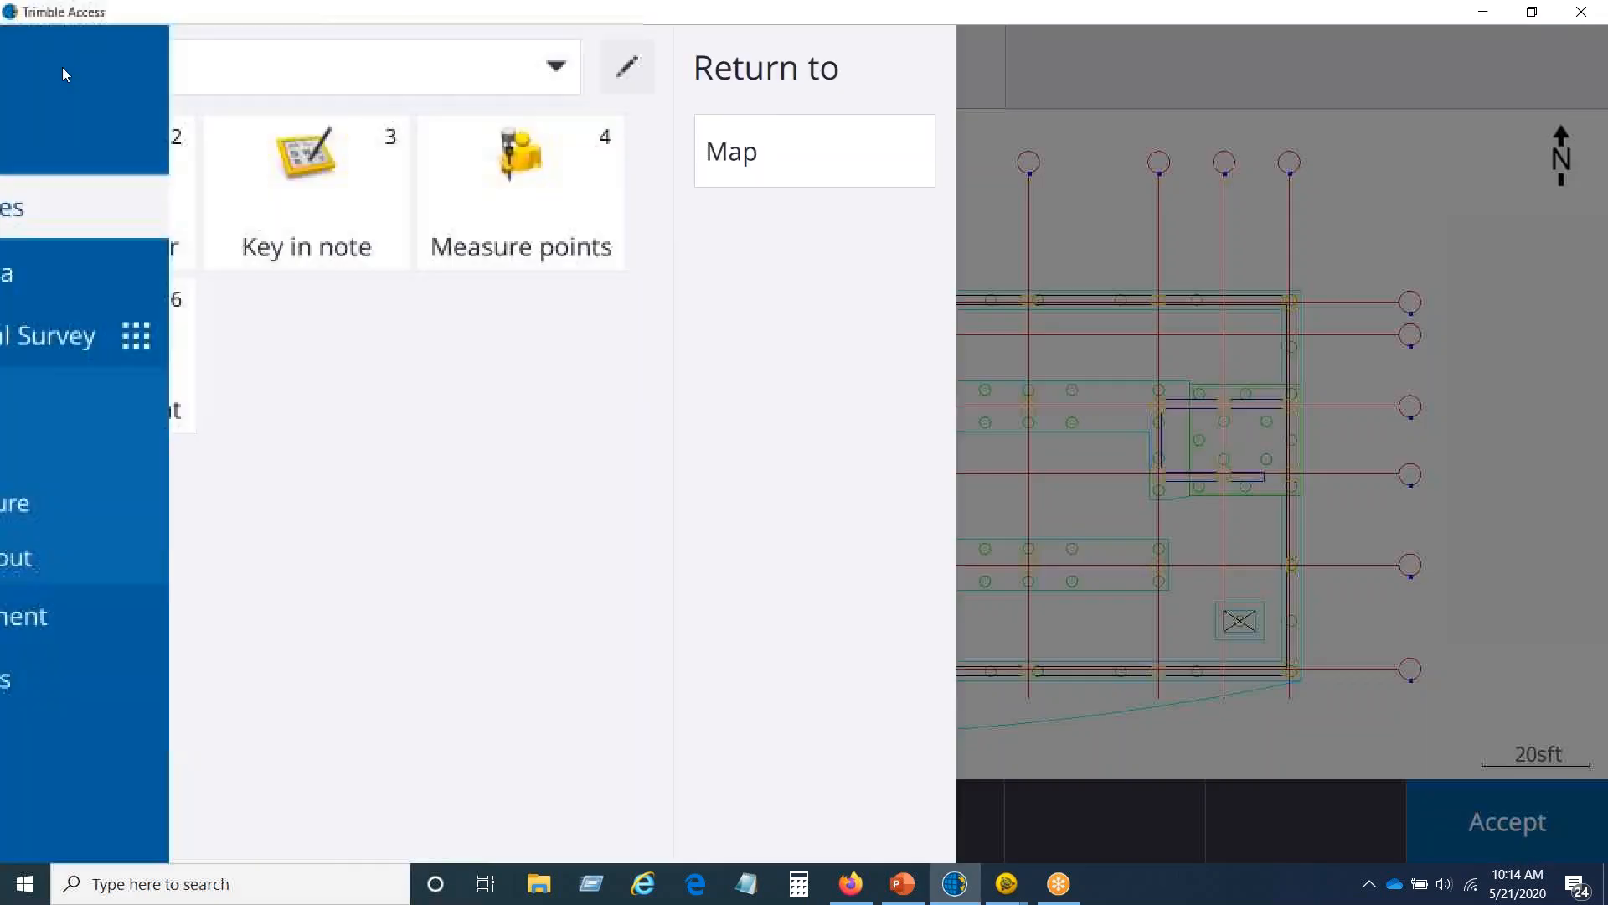
left_click(150, 505)
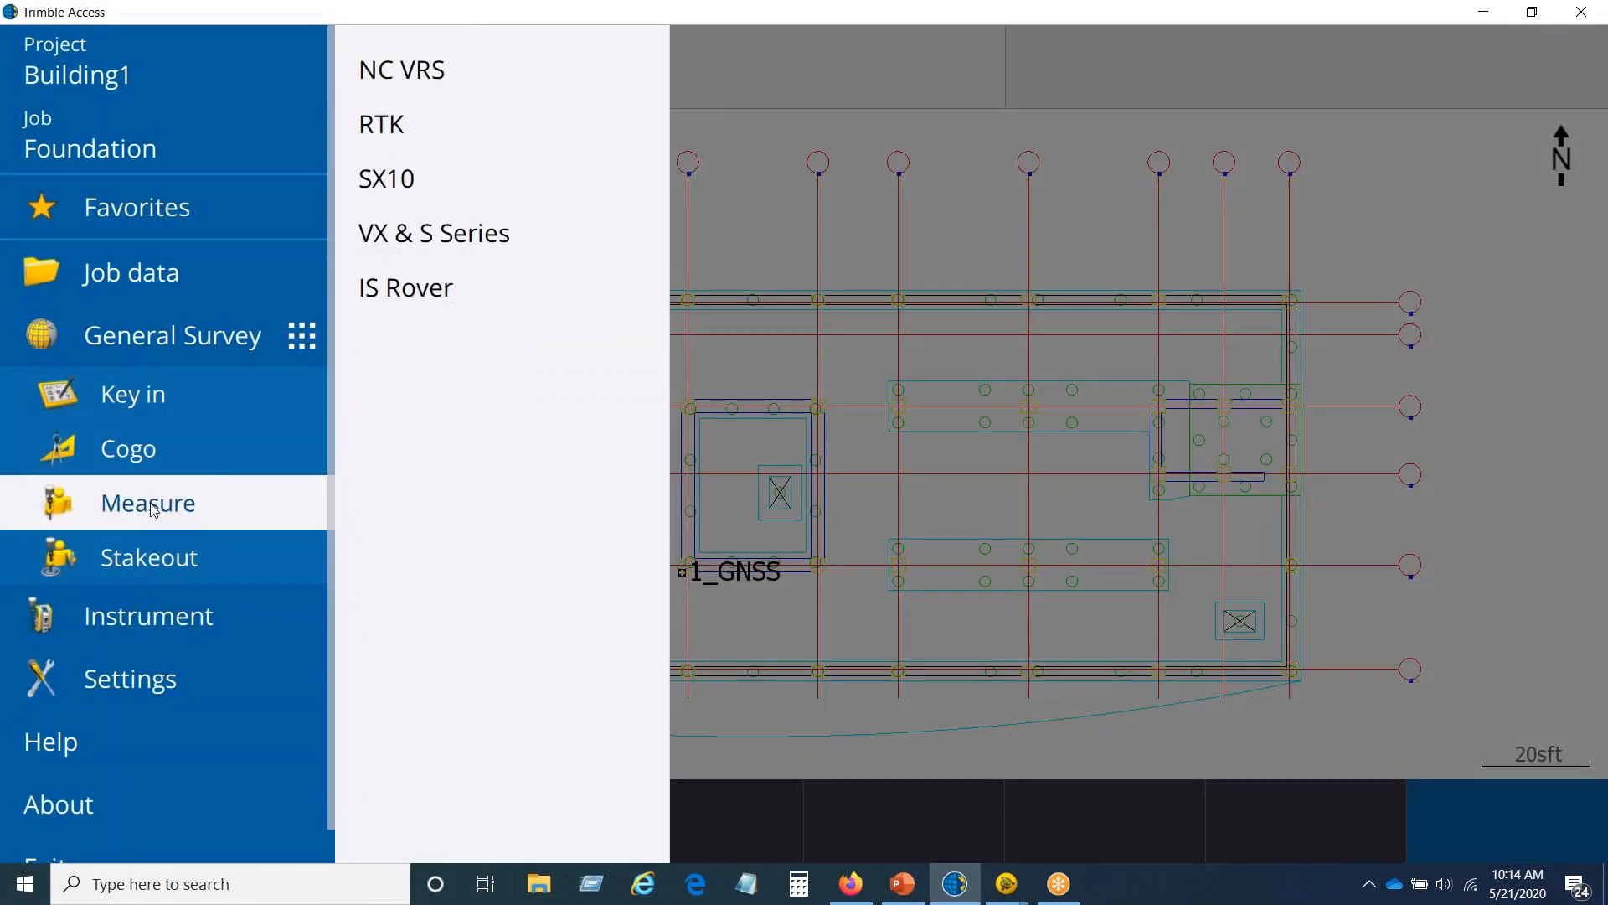
left_click(419, 72)
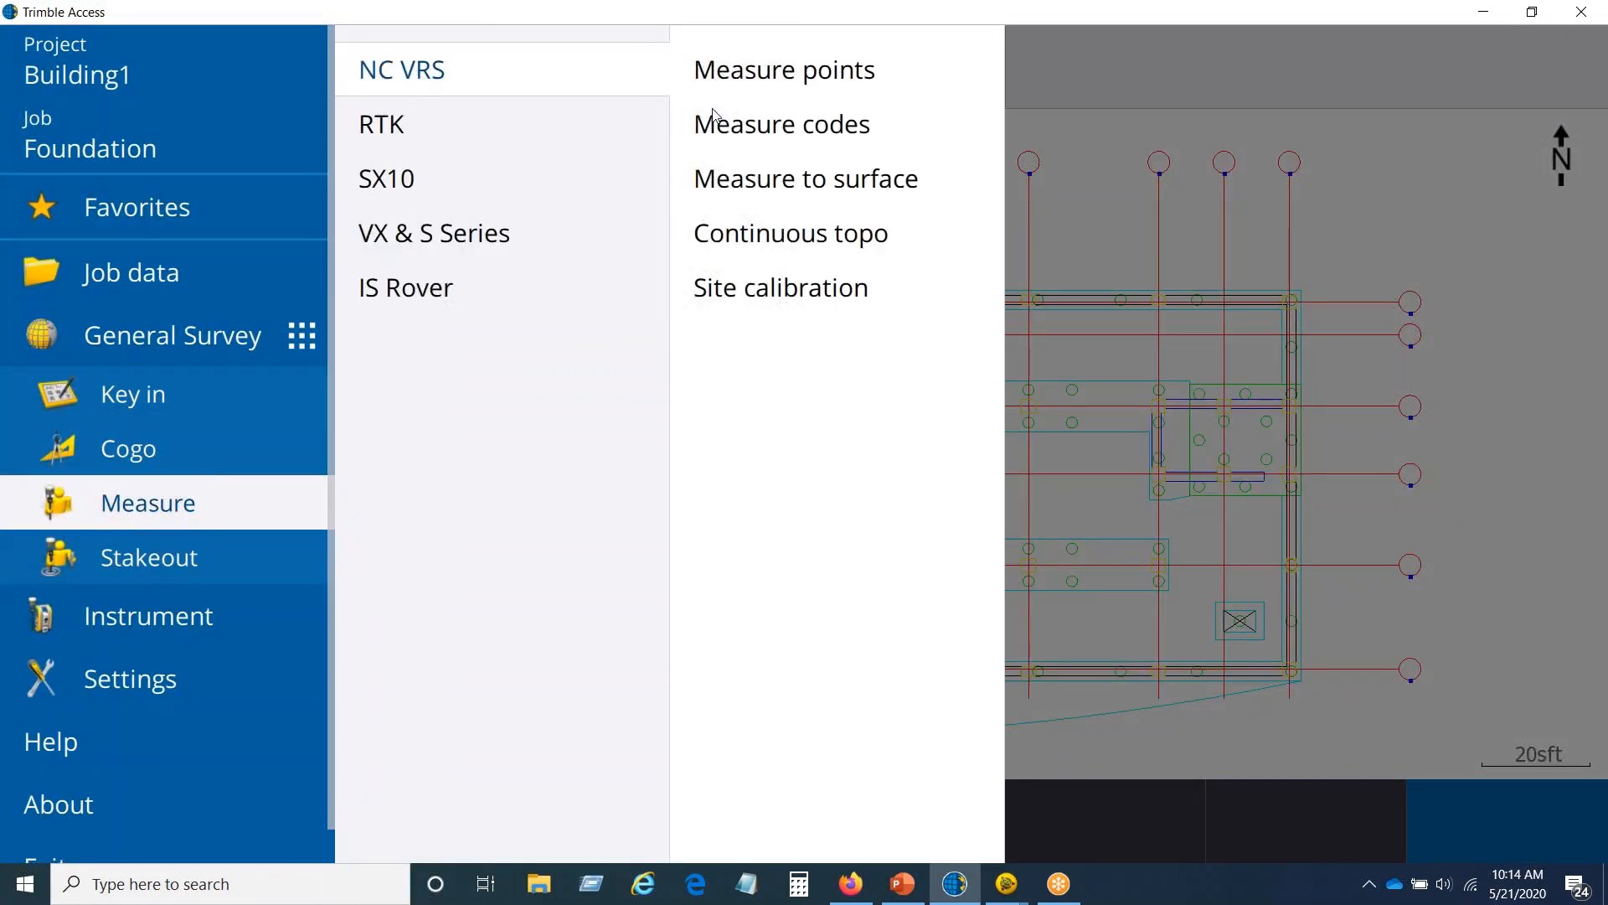
left_click(796, 73)
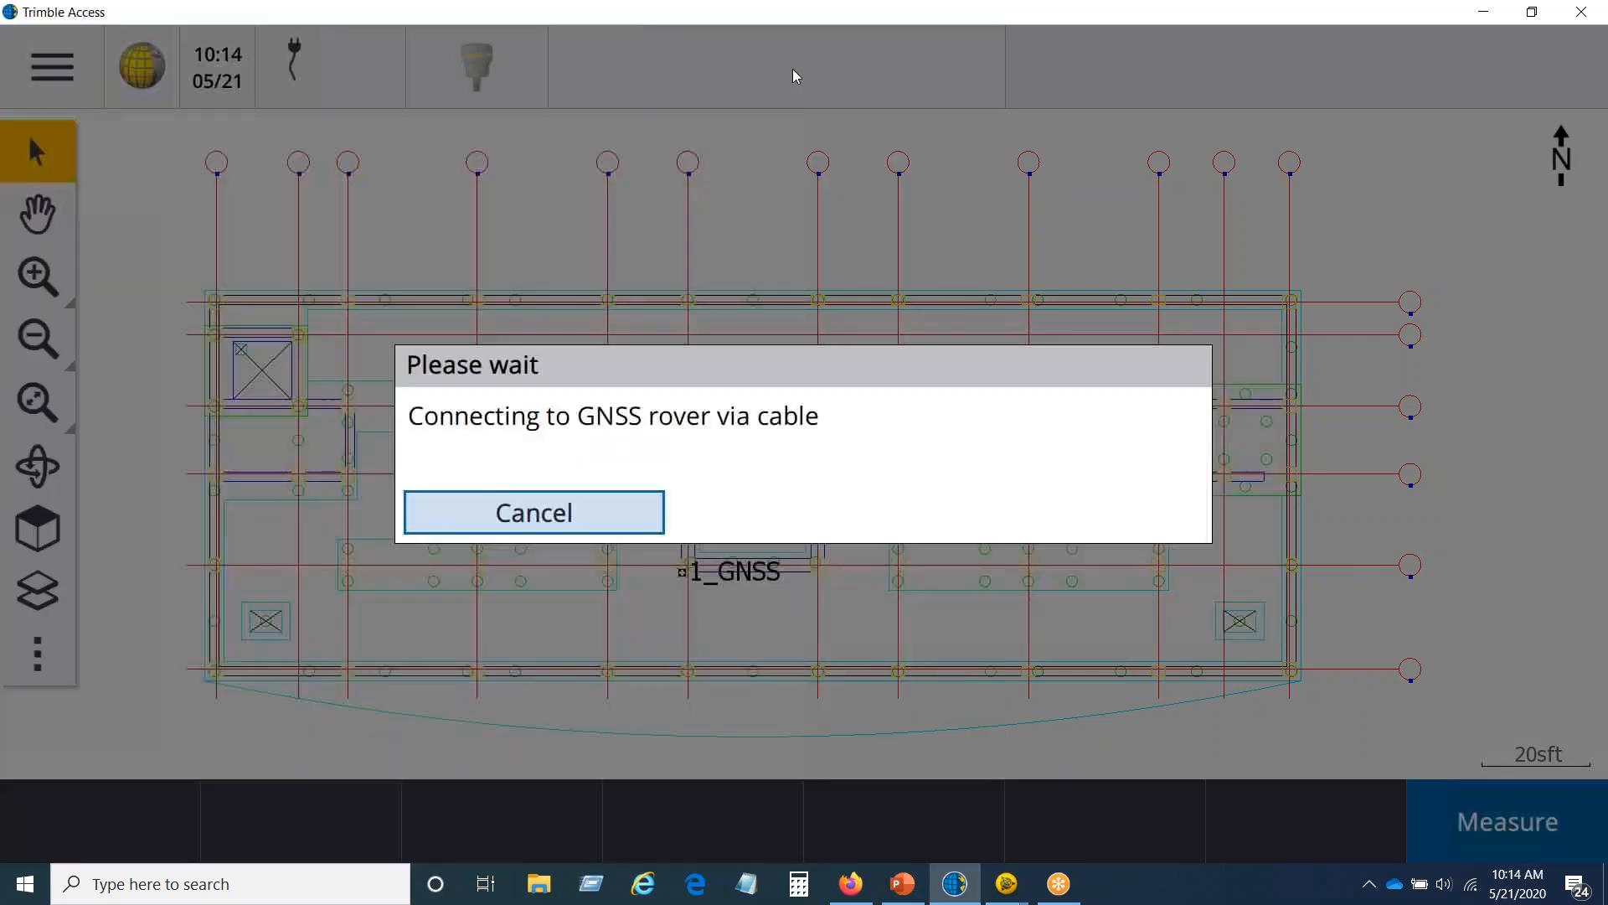
left_click(620, 512)
Step: Launch the GNSS Emulator with an R12 receiver and the GNSS joystick enabled, and minimize its console window
left_click(37, 68)
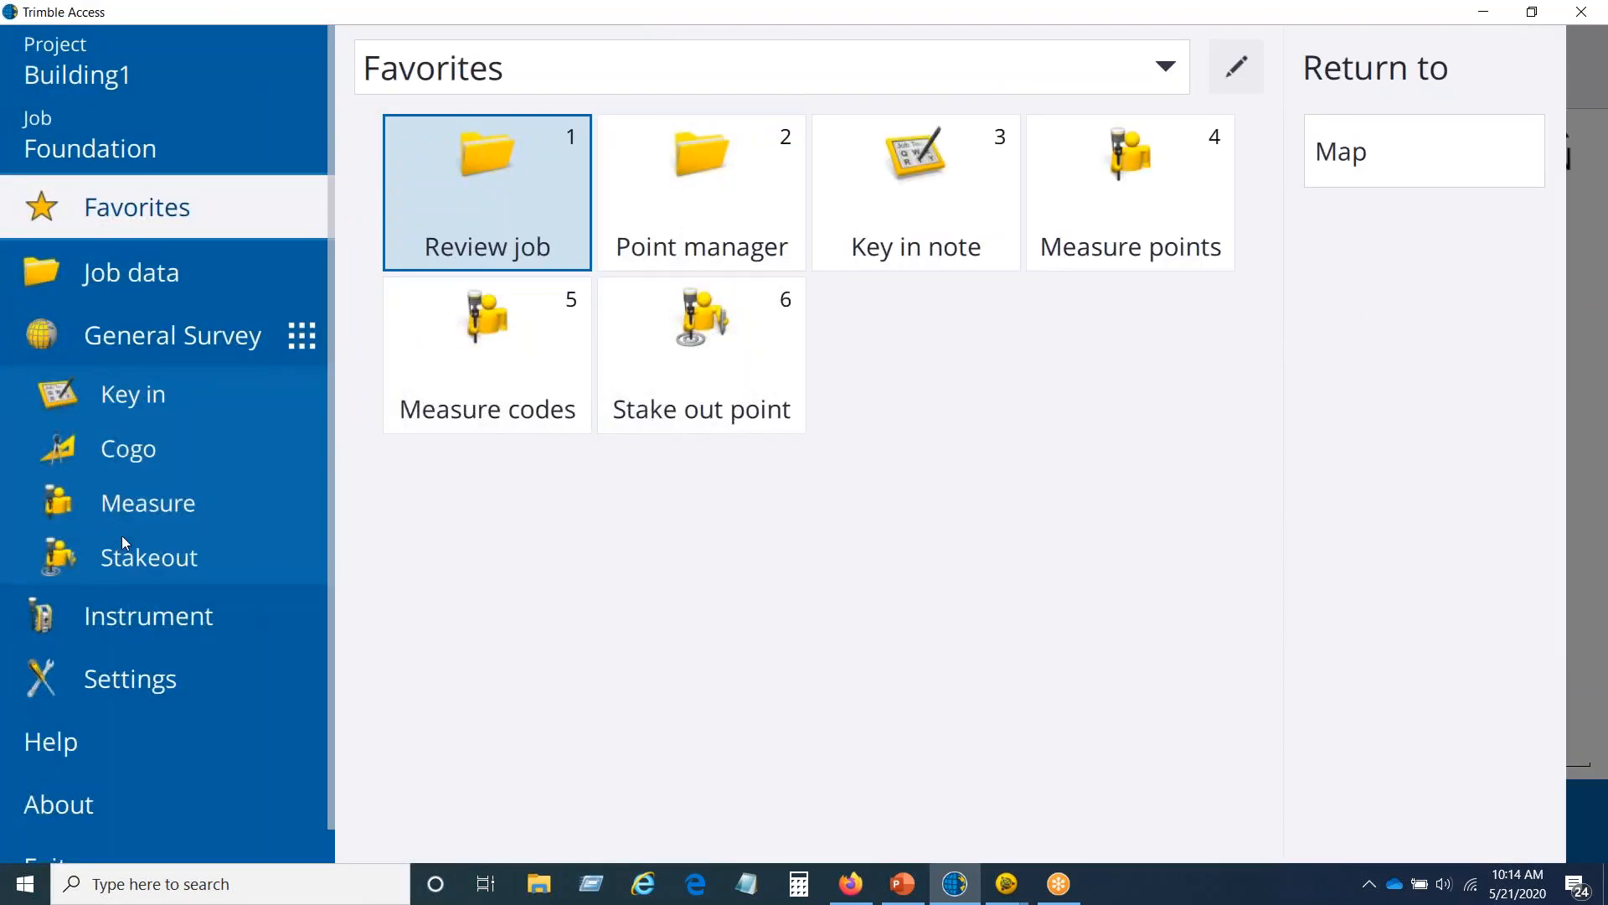
left_click(77, 801)
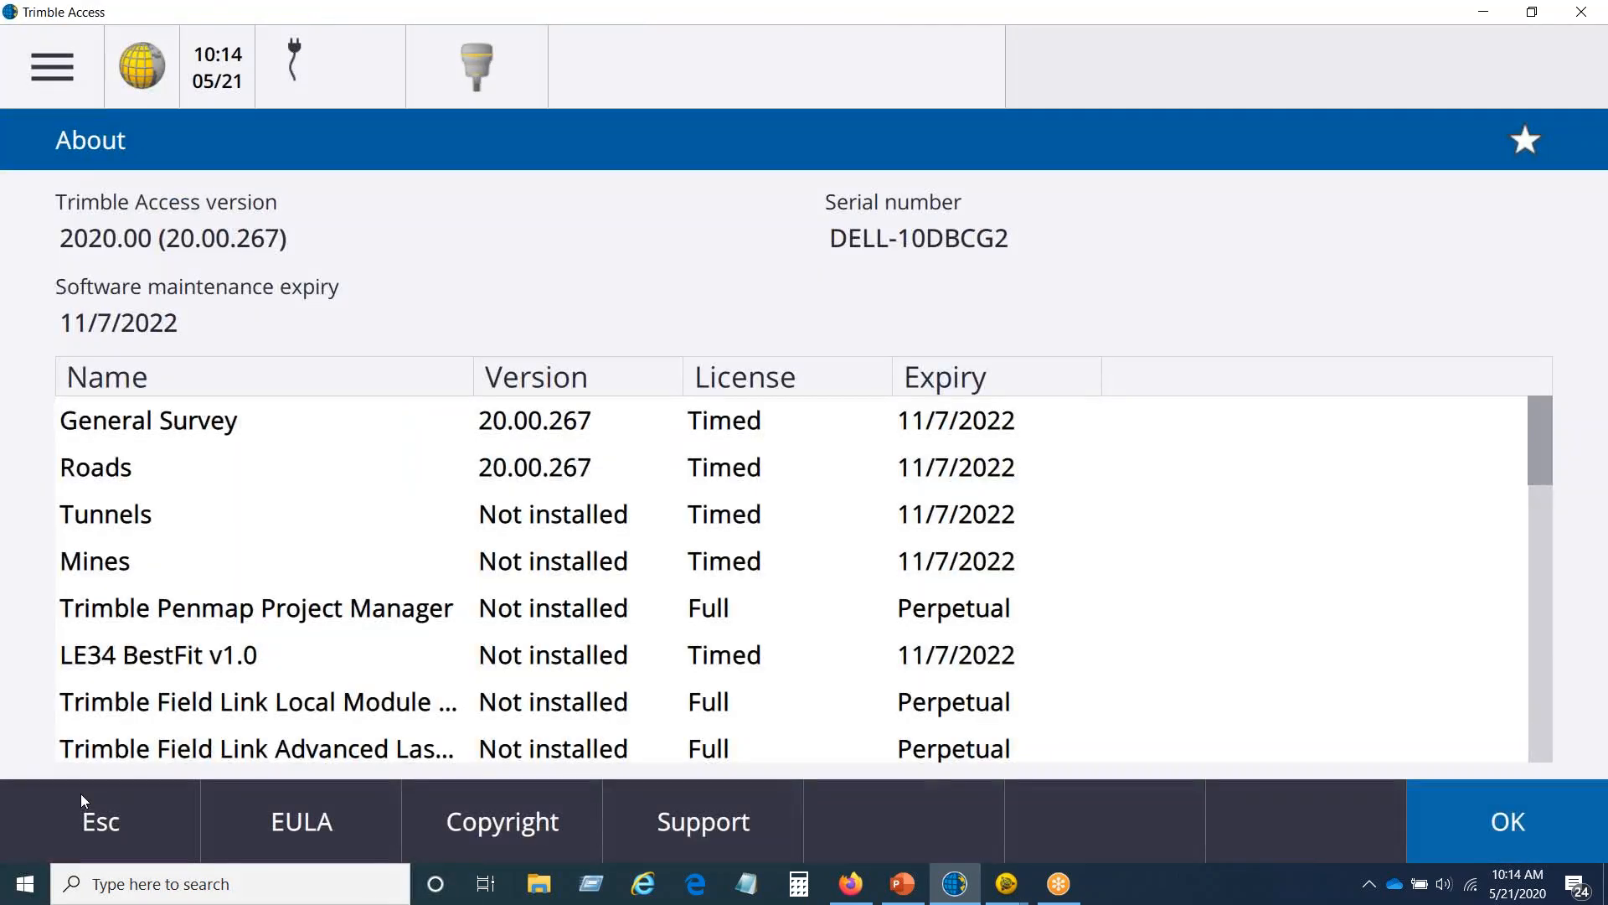
left_click(711, 821)
left_click(723, 647)
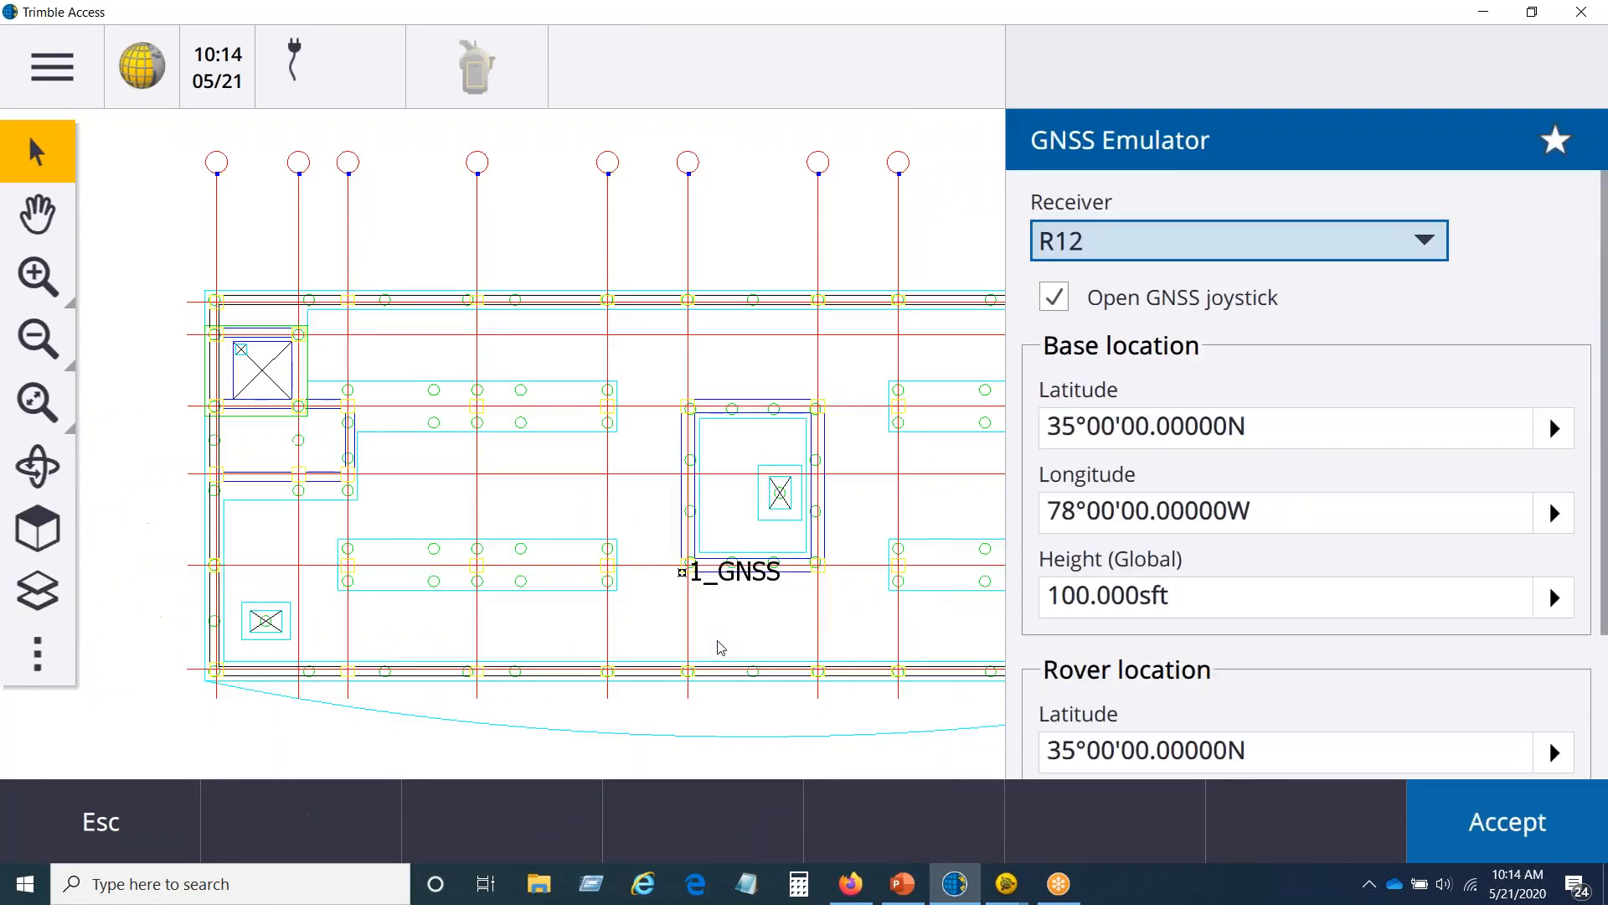
left_click(1486, 825)
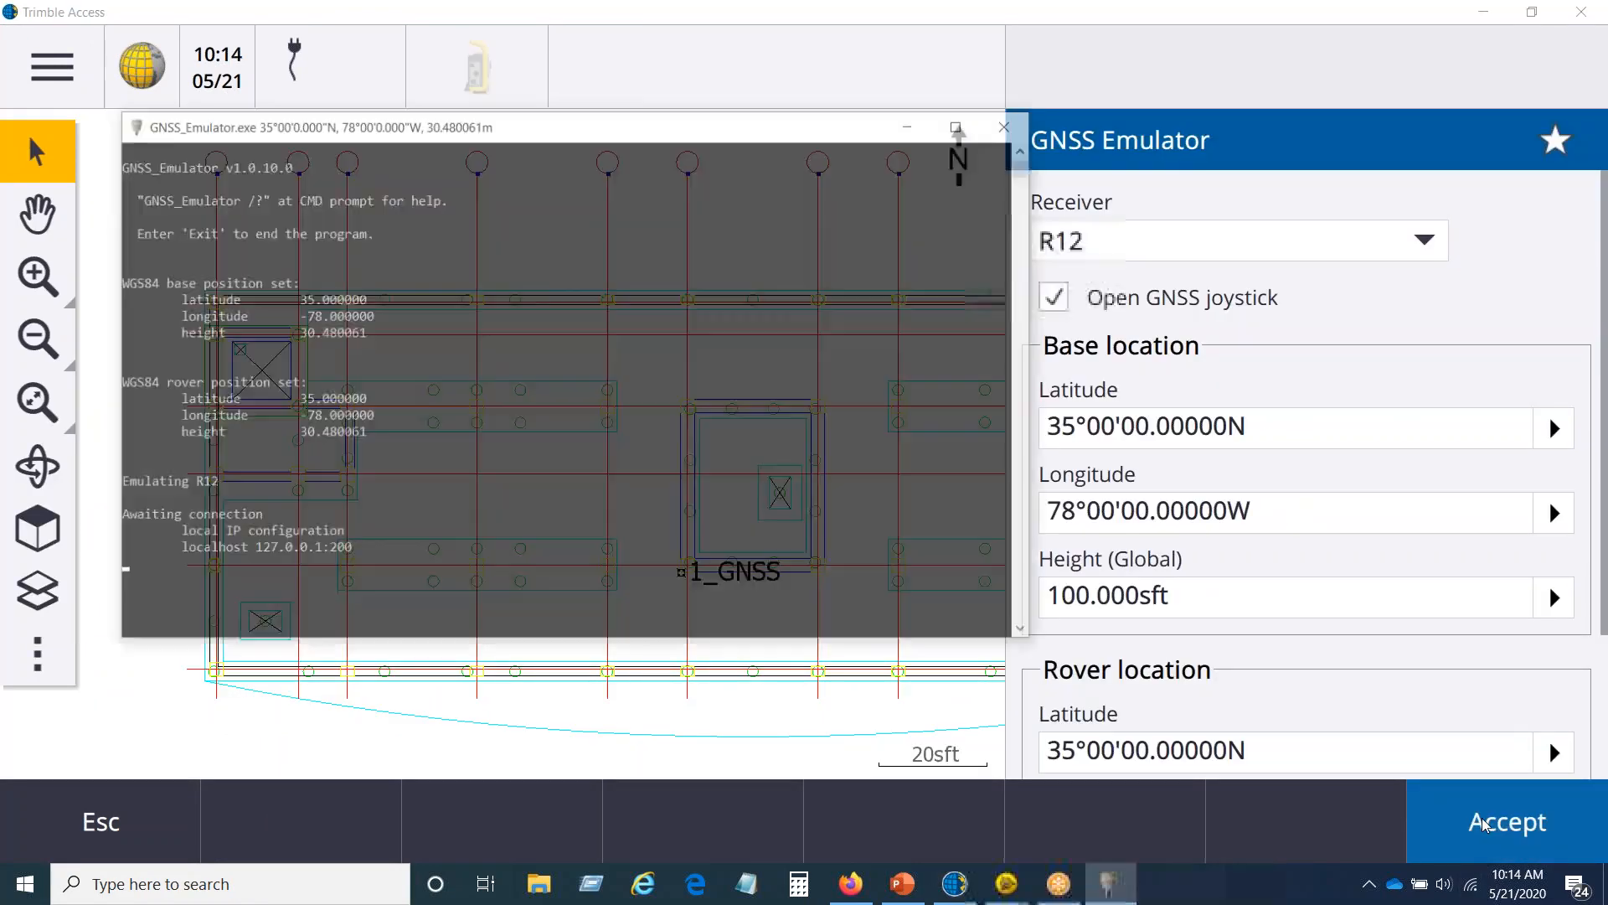
left_click(914, 123)
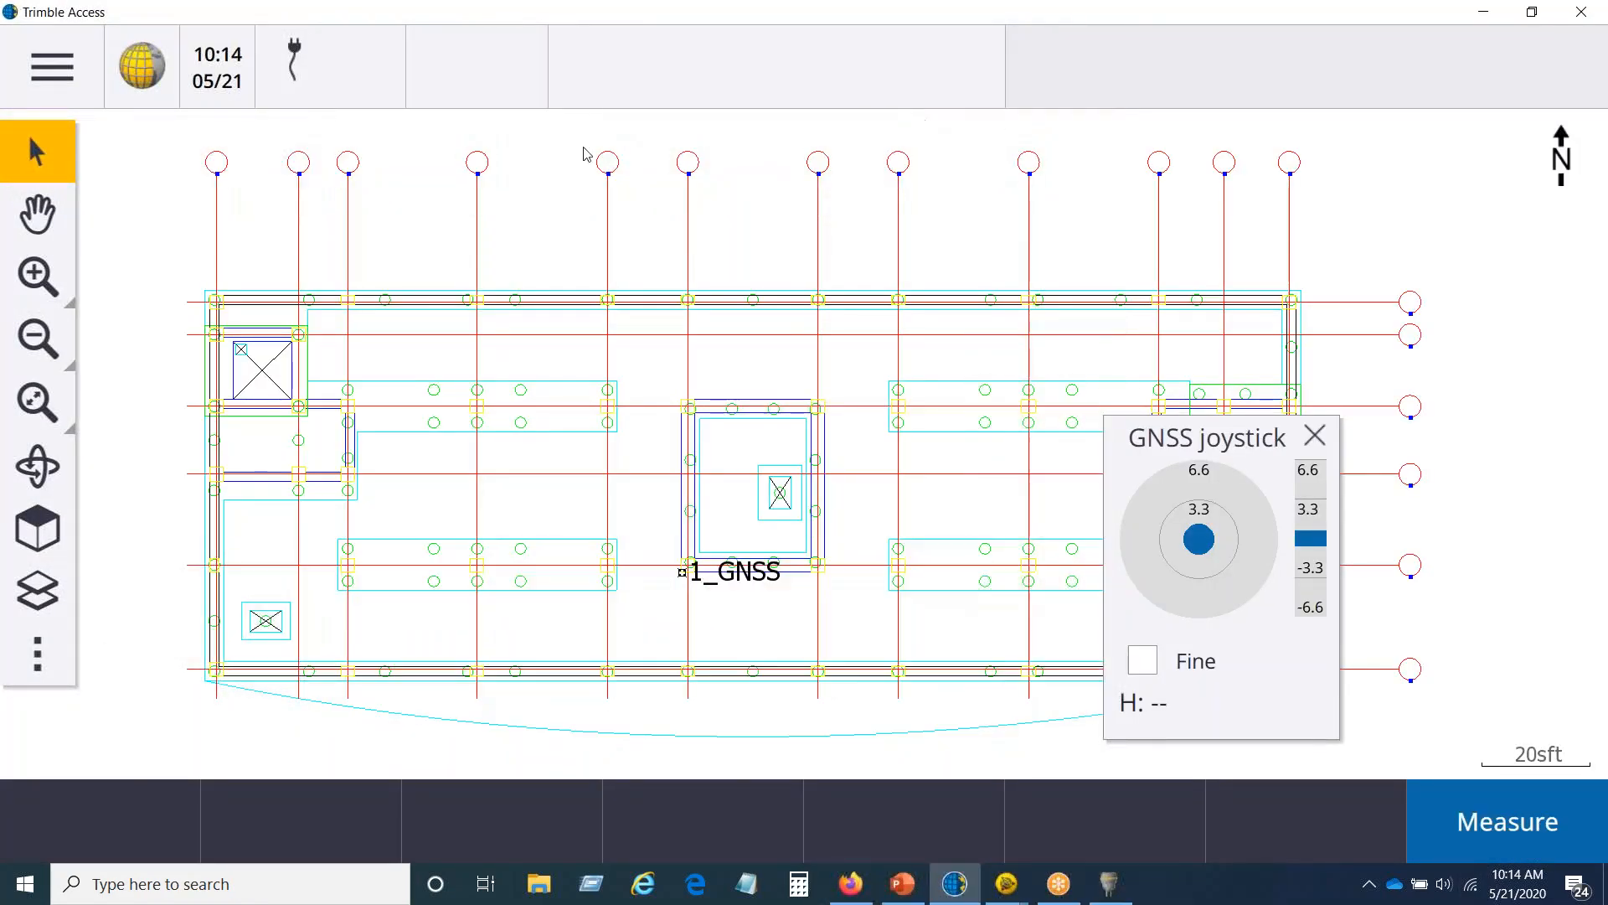
left_click(53, 63)
left_click(126, 492)
left_click(423, 67)
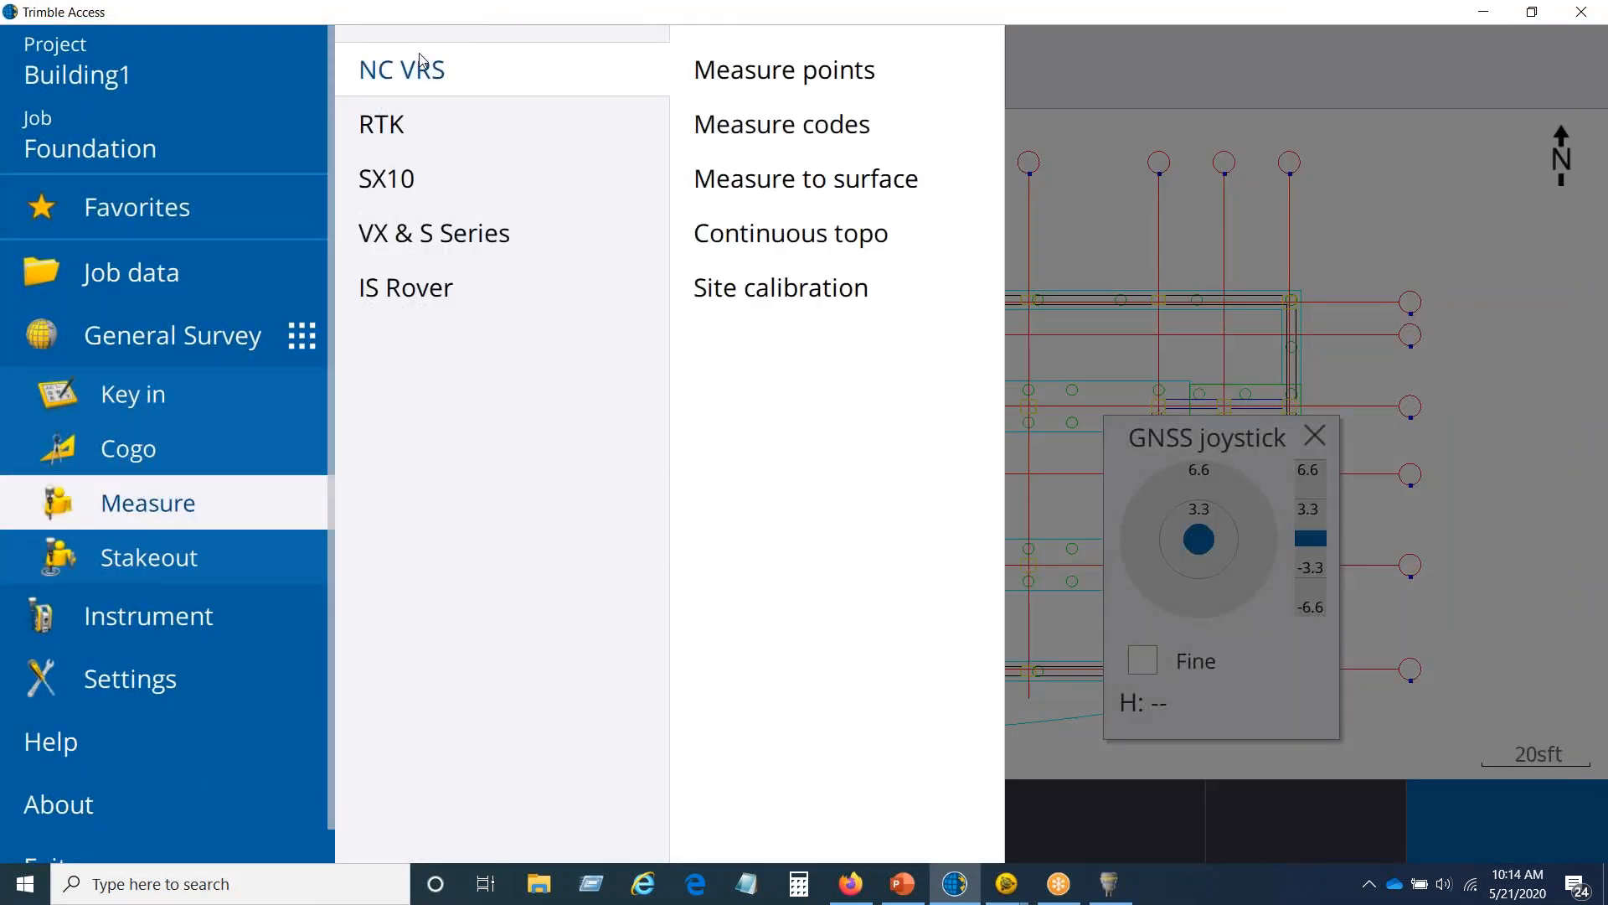
left_click(725, 84)
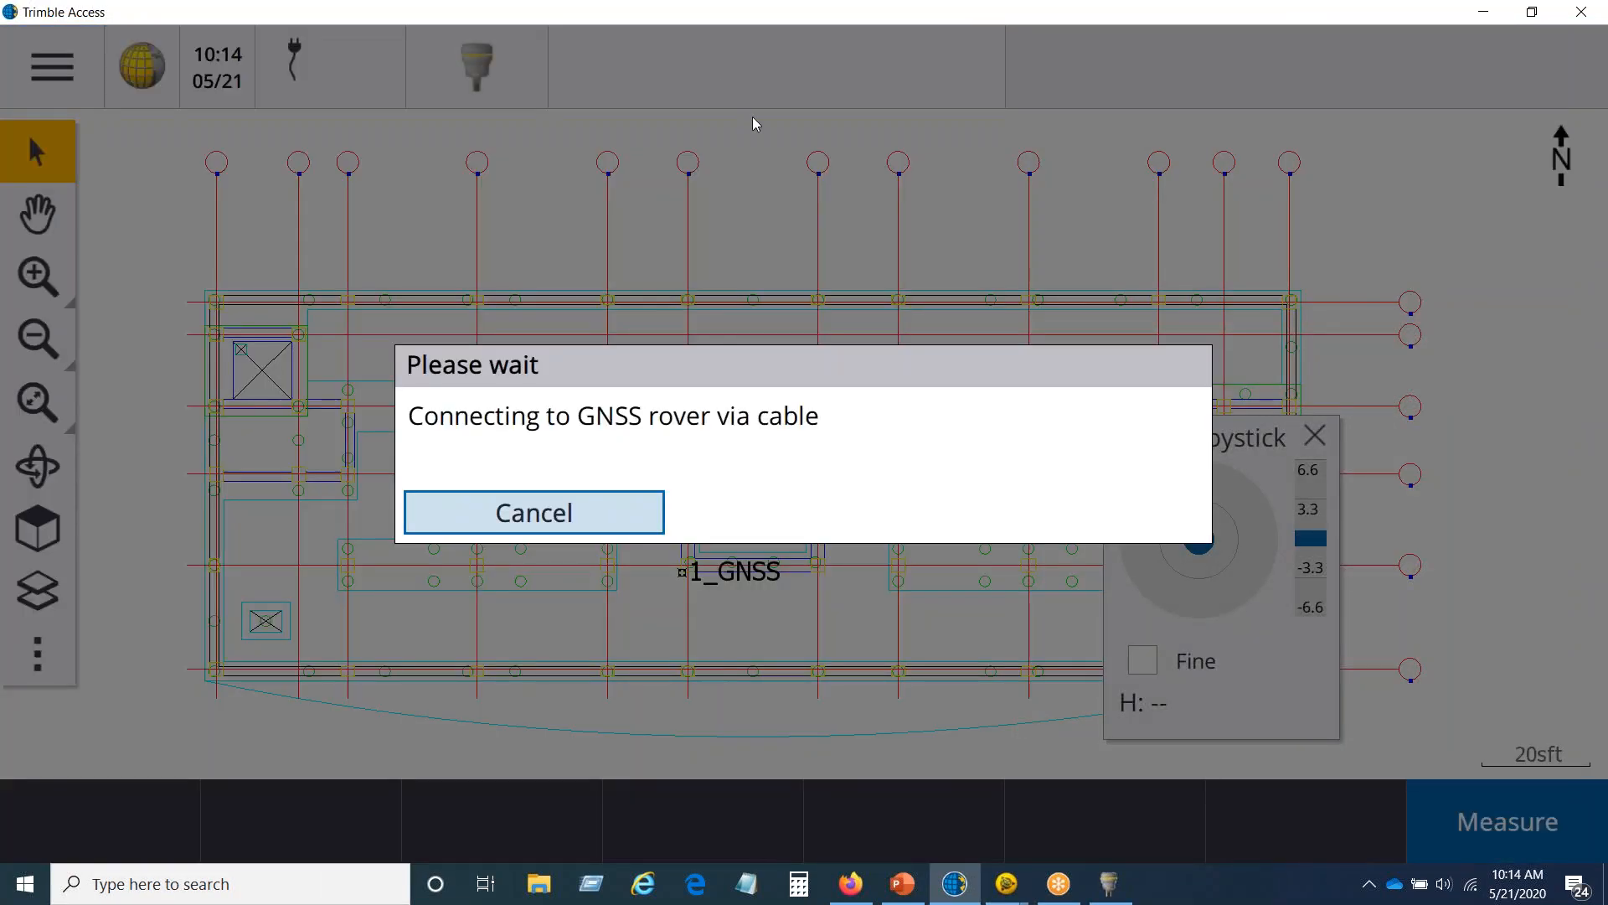
left_click(595, 517)
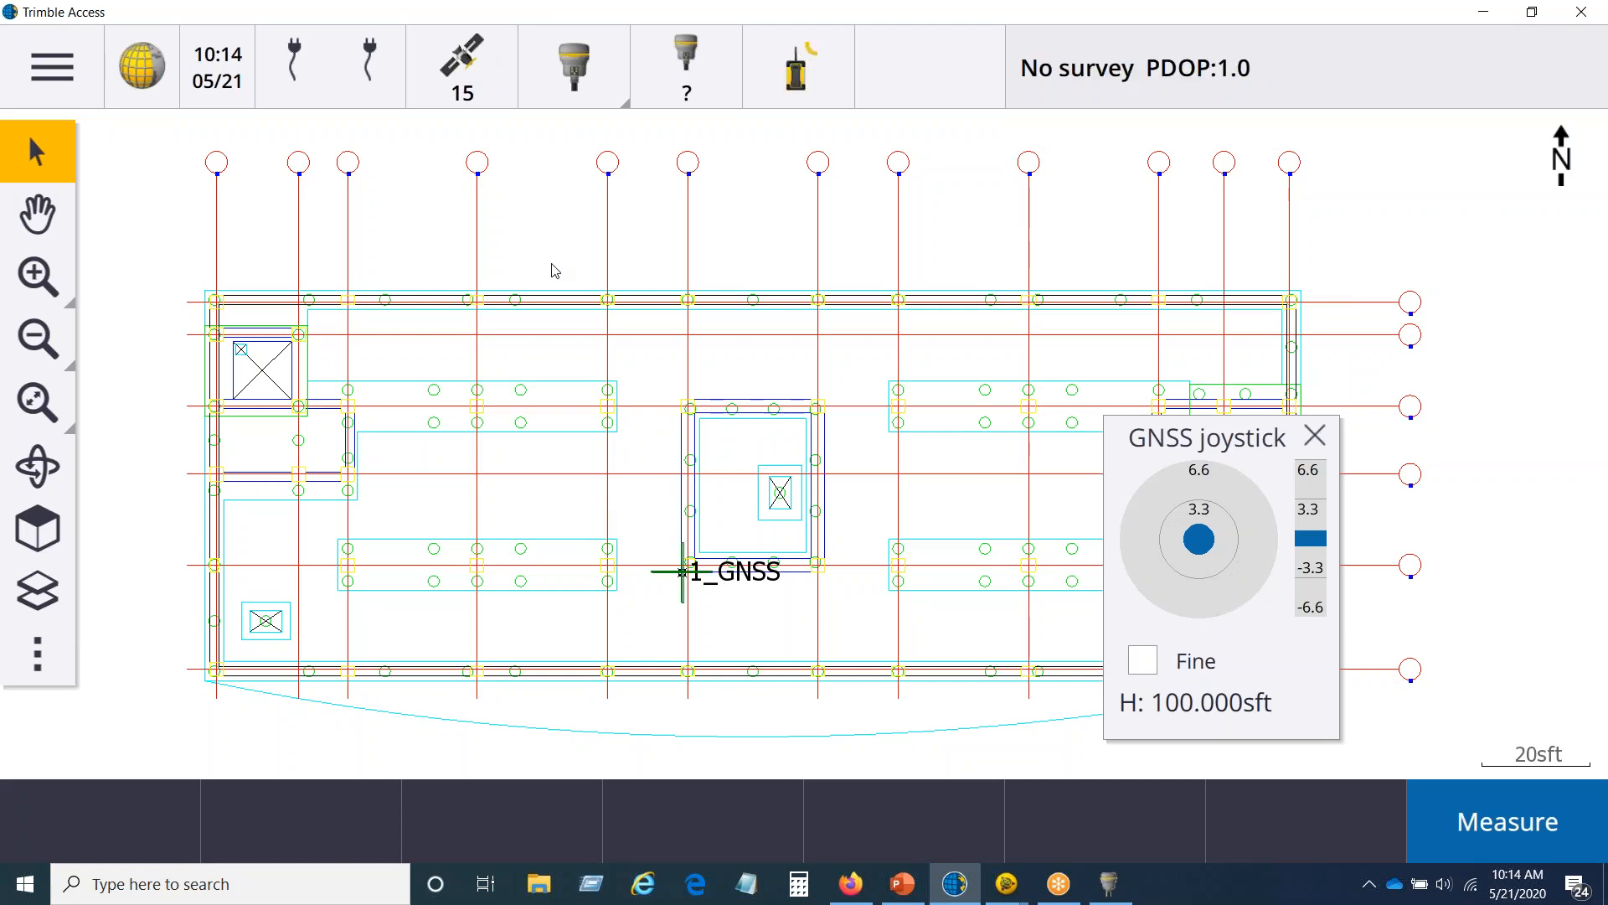
Step: Start a Measure points survey in the NC VRS style using the VRS_RTX_CMRx data source, and return to the map
left_click(37, 67)
left_click(173, 501)
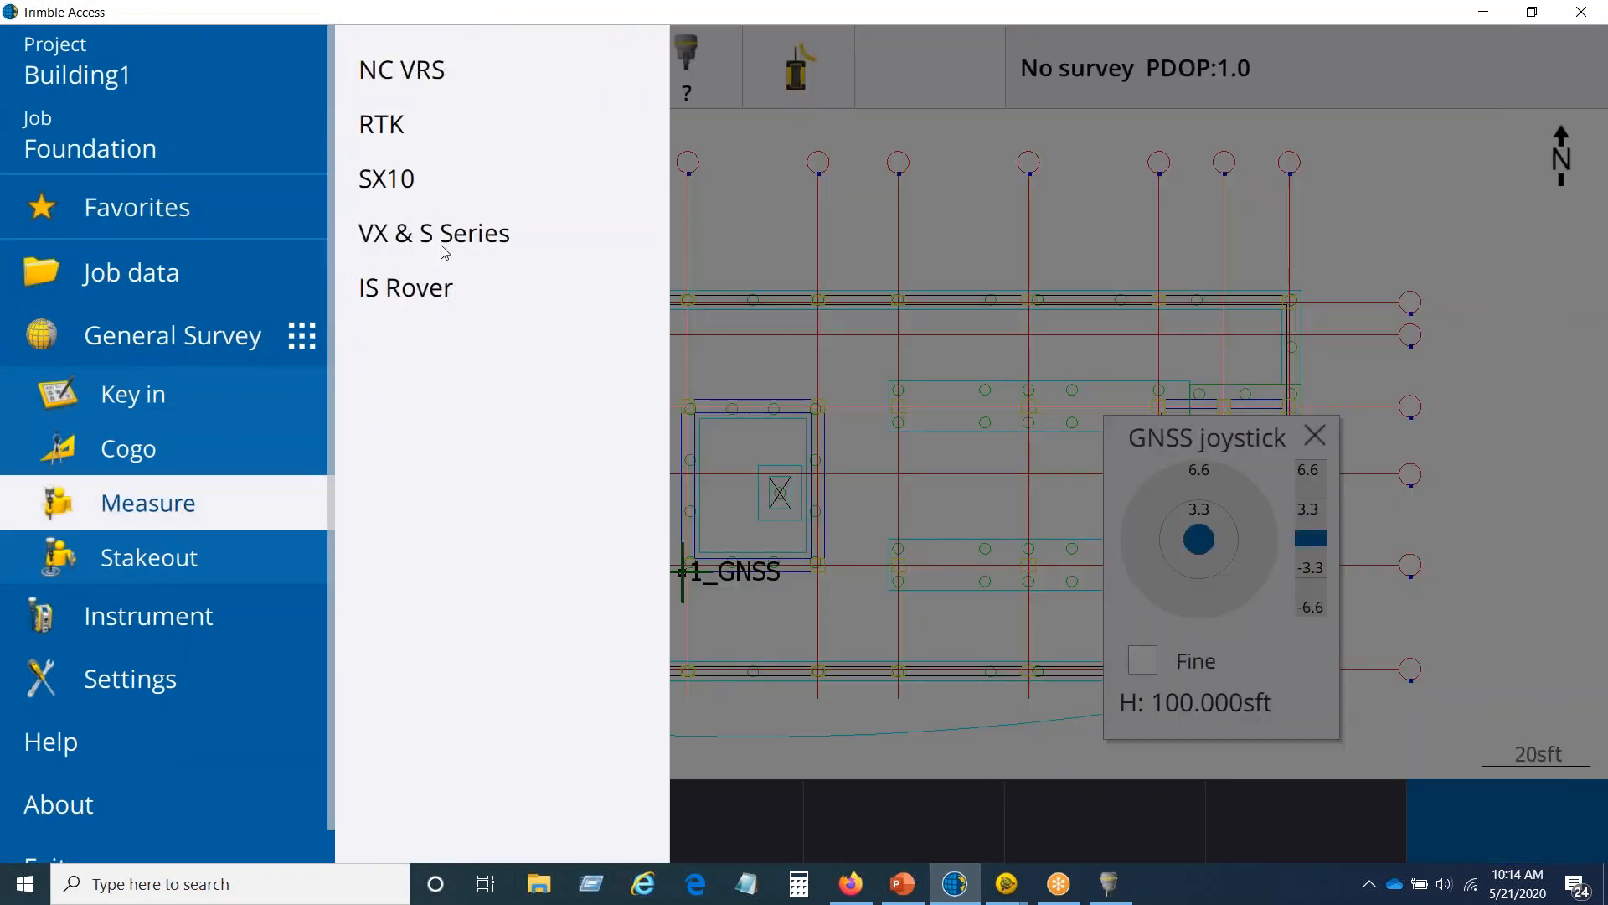
left_click(467, 70)
left_click(750, 71)
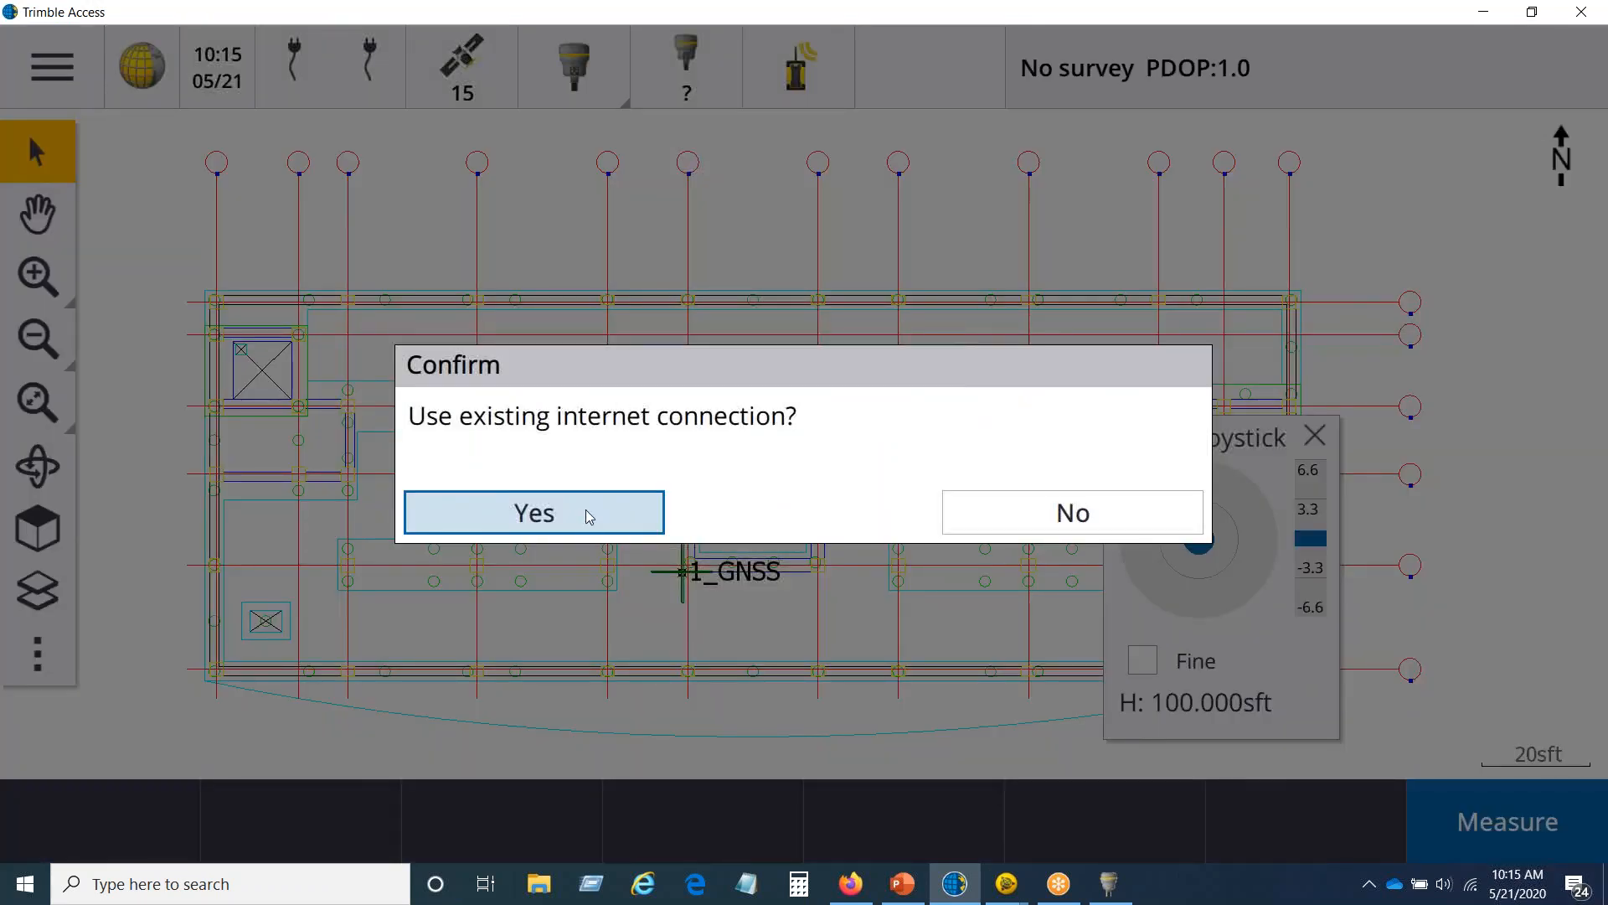
left_click(589, 514)
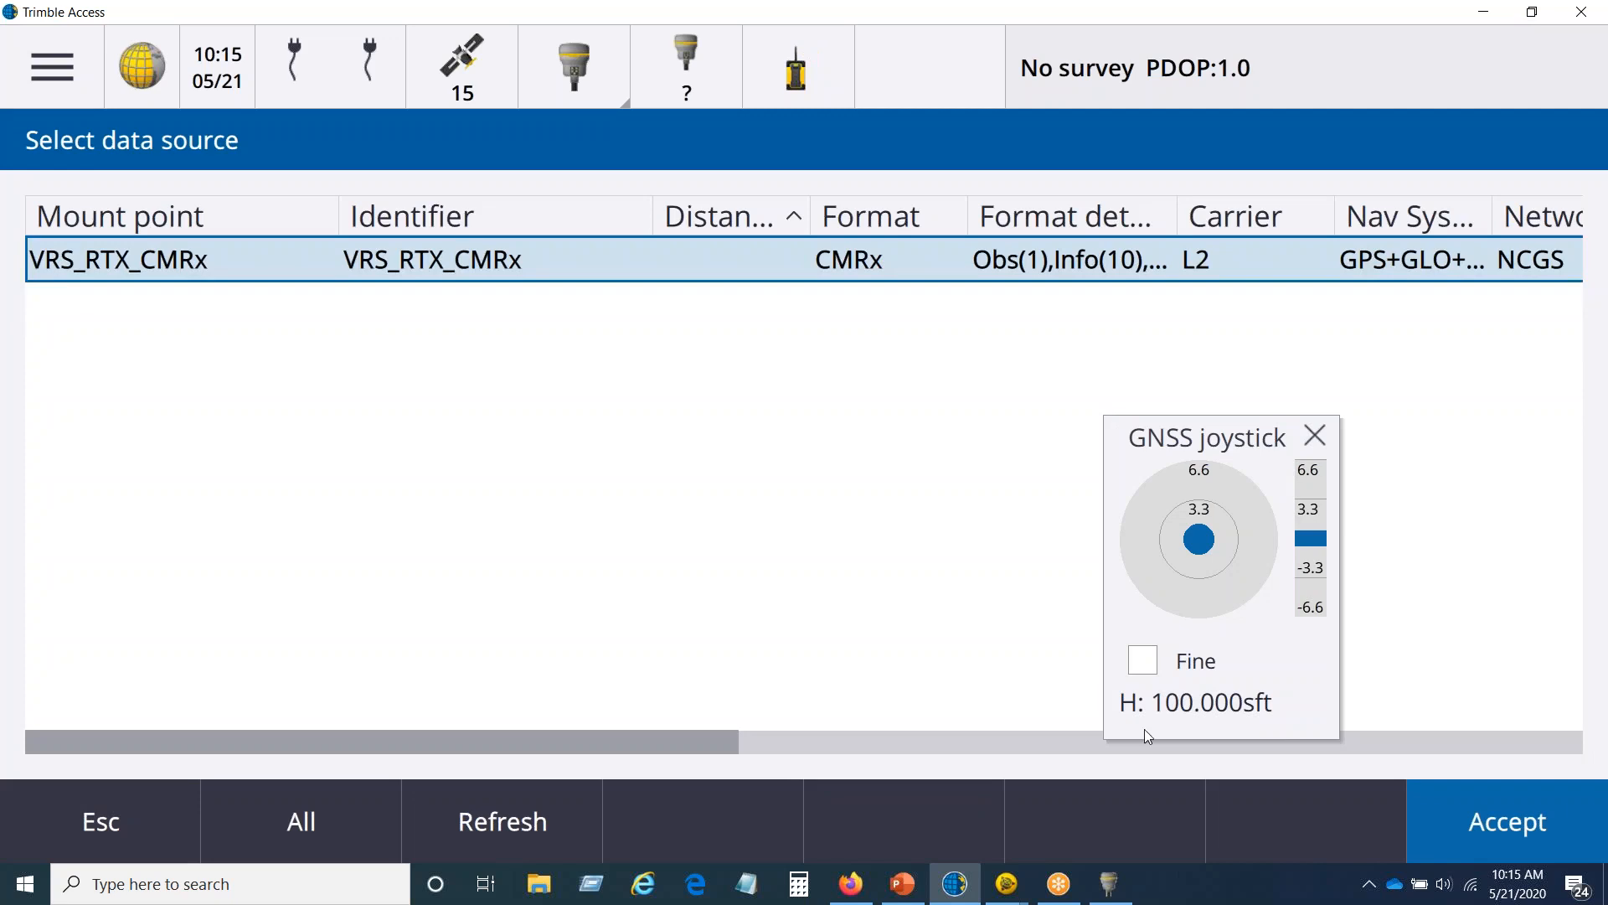
left_click(1483, 806)
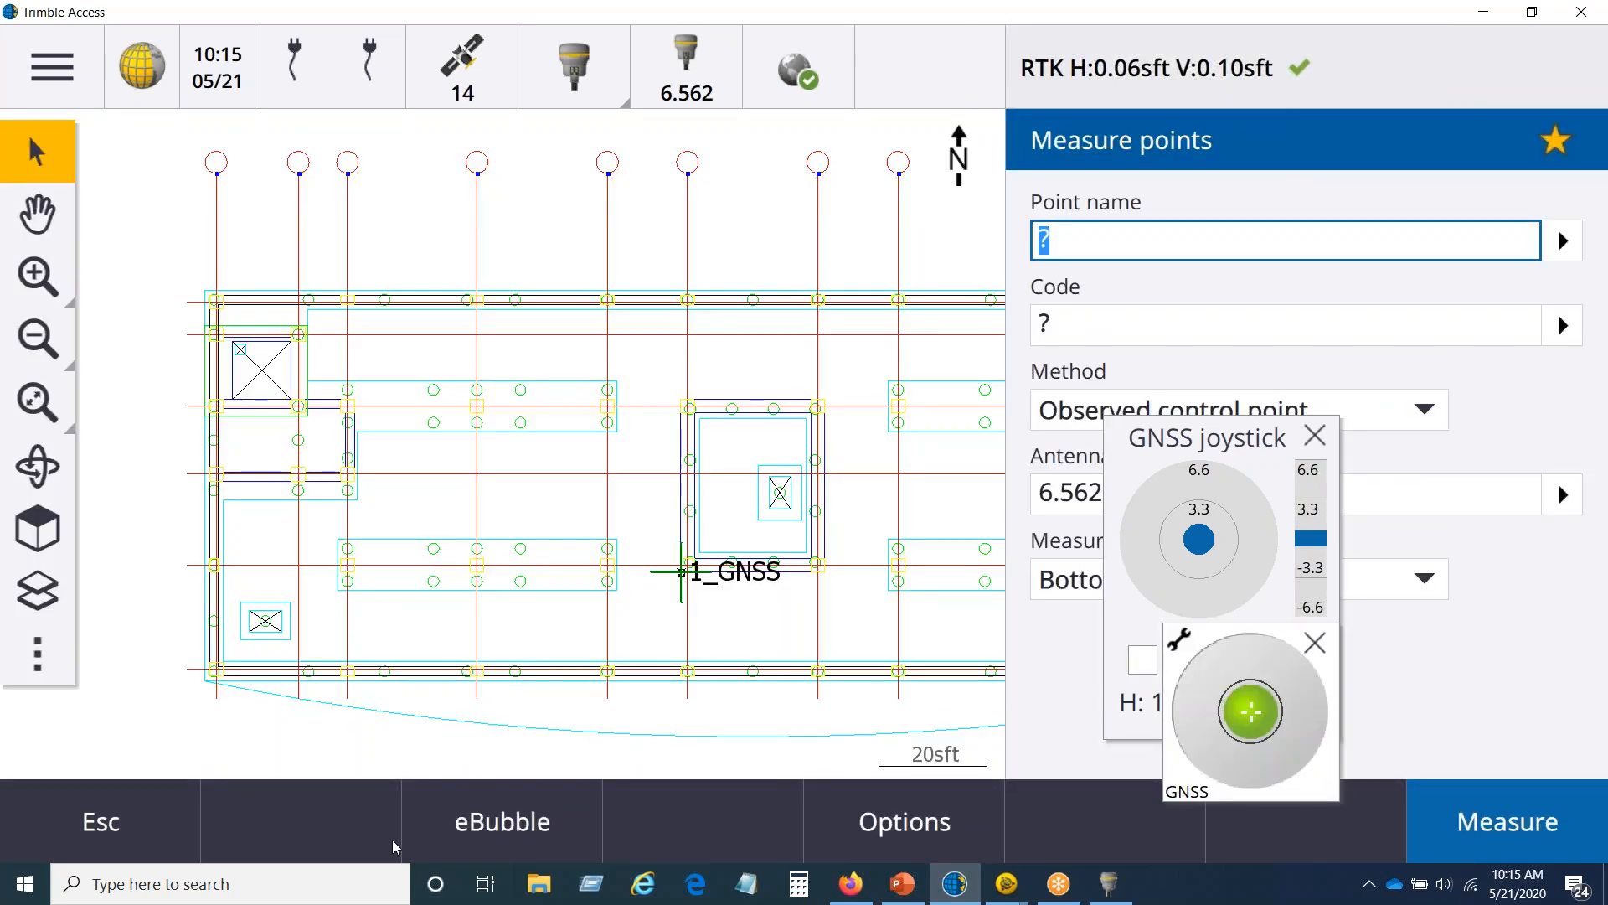
left_click(136, 817)
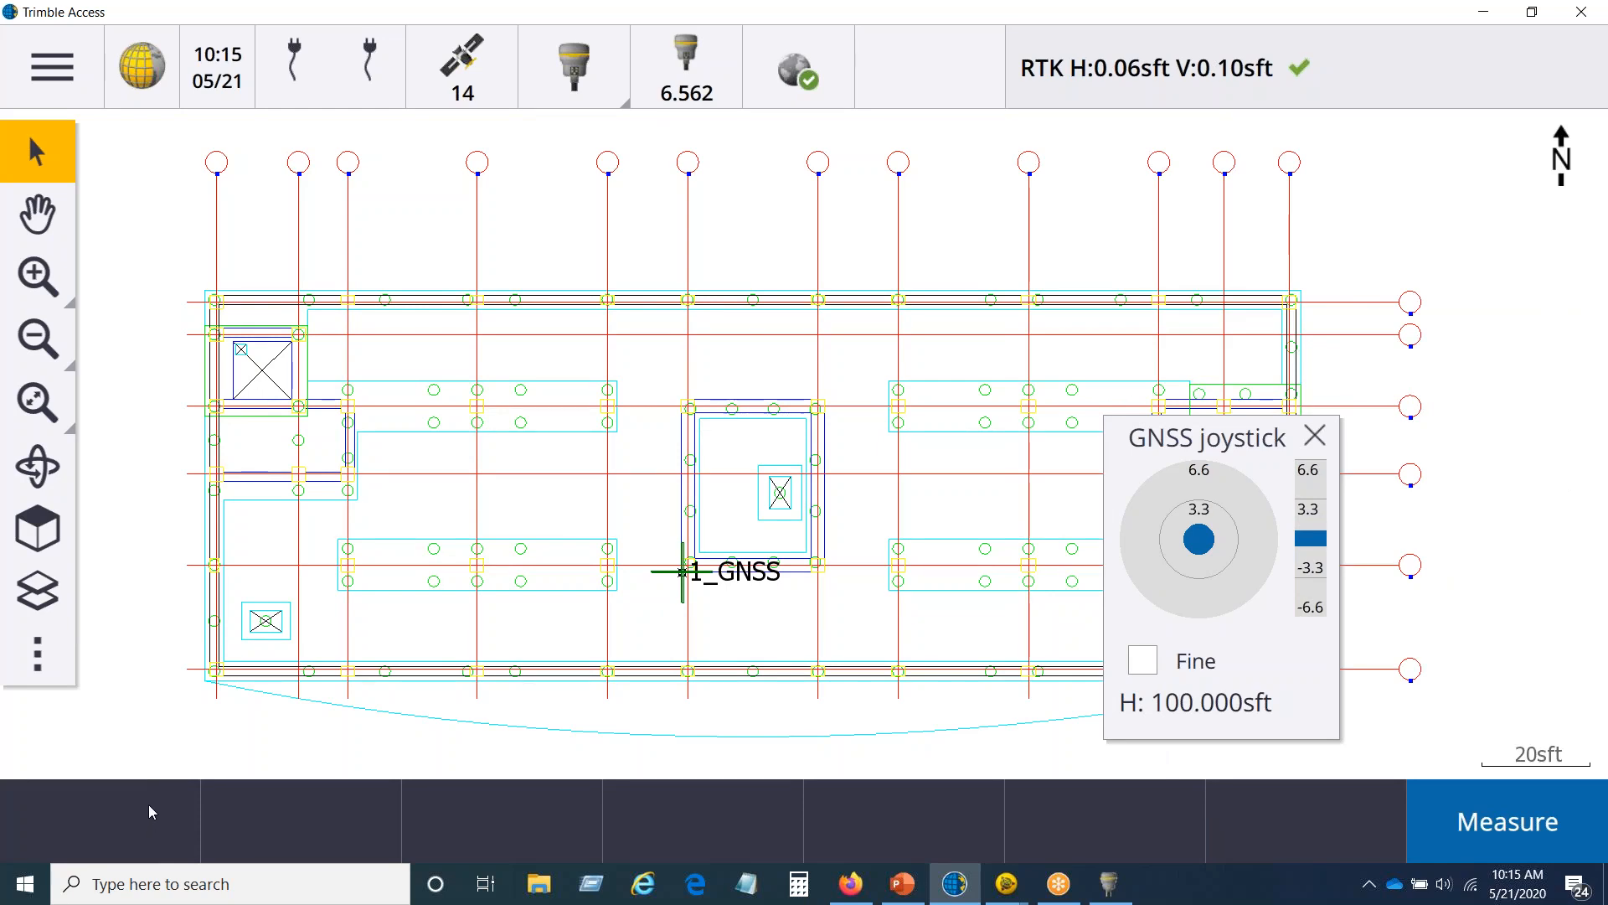
Step: Display the Snap-to toolbar on the Foundation job's map
left_click(38, 658)
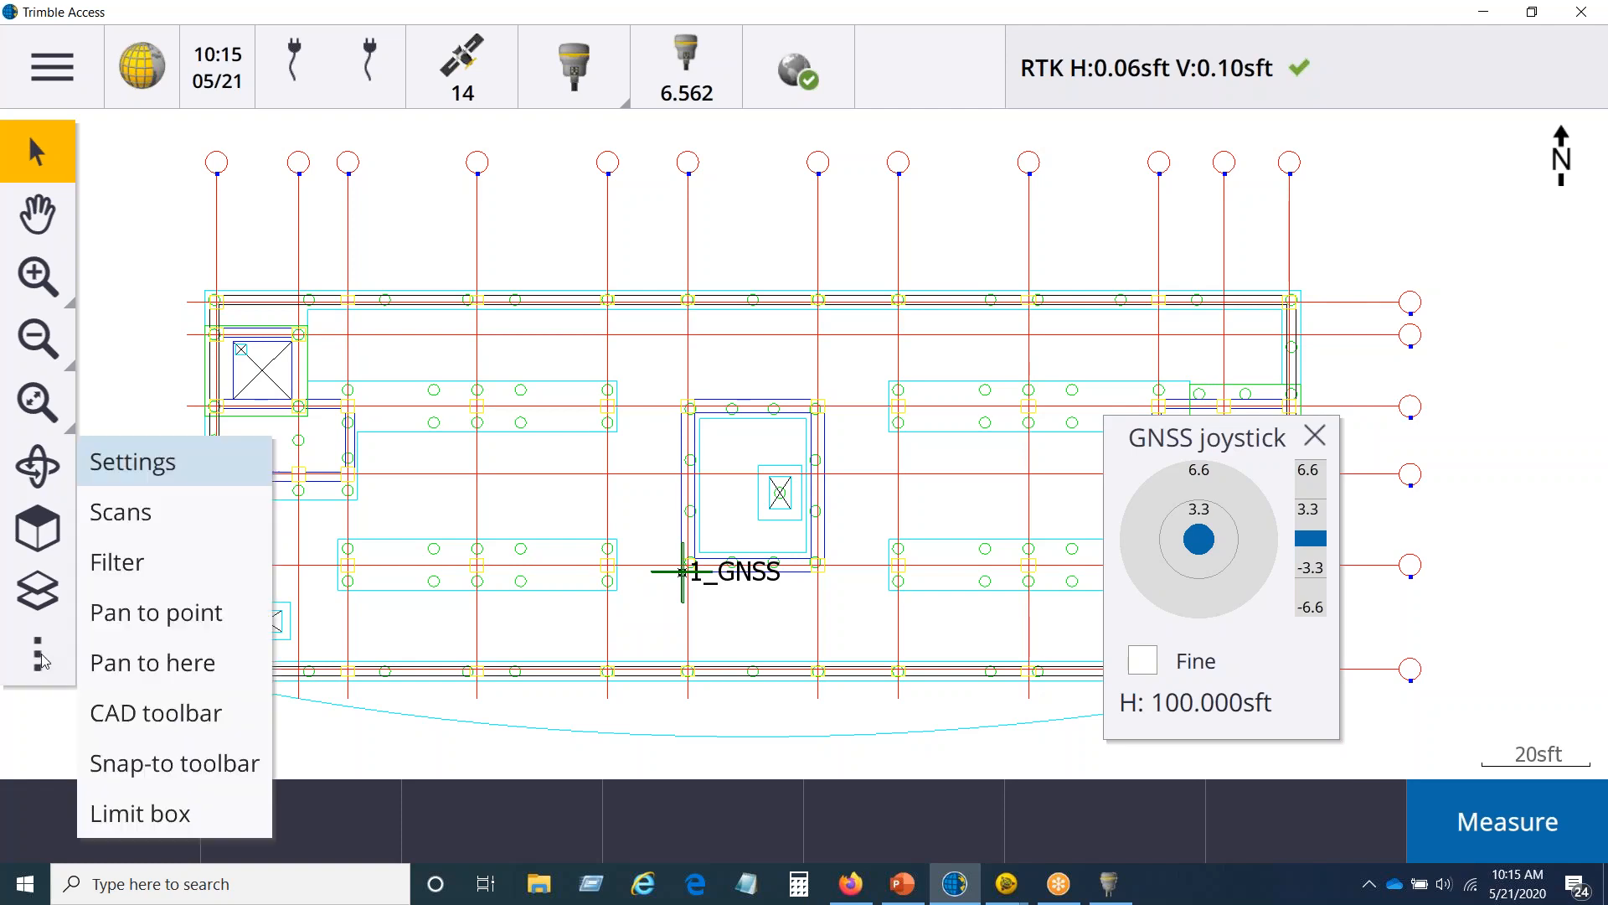
left_click(155, 764)
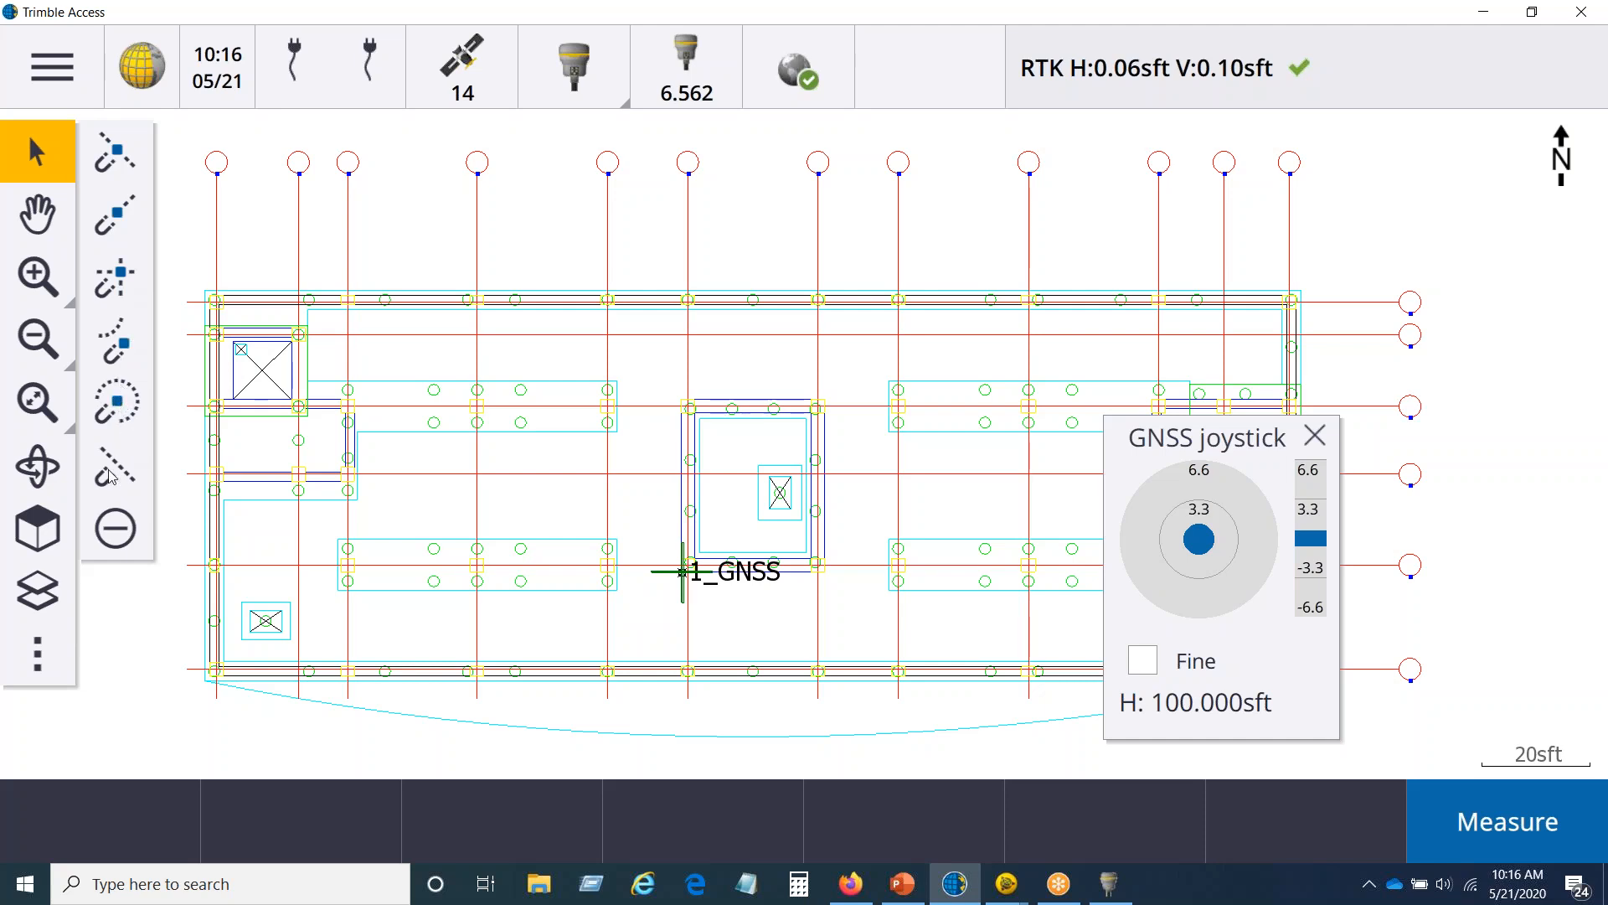
left_click(33, 279)
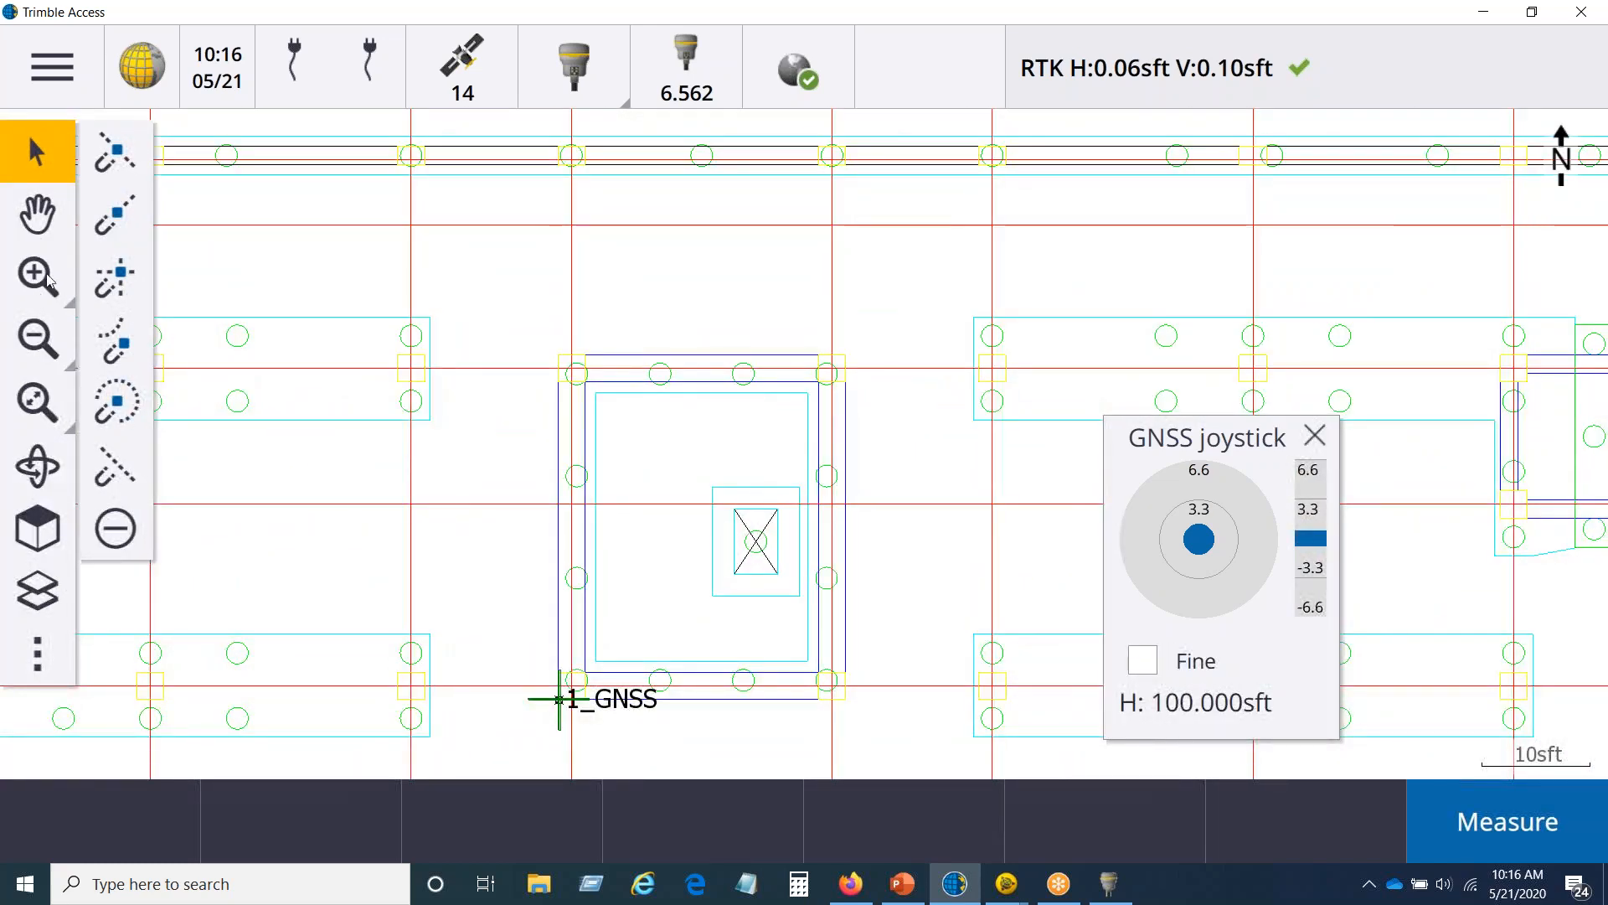
Step: Snap to the midpoint of the central pit's northern wall line, start staking out that point, and return to the map
left_click(658, 357)
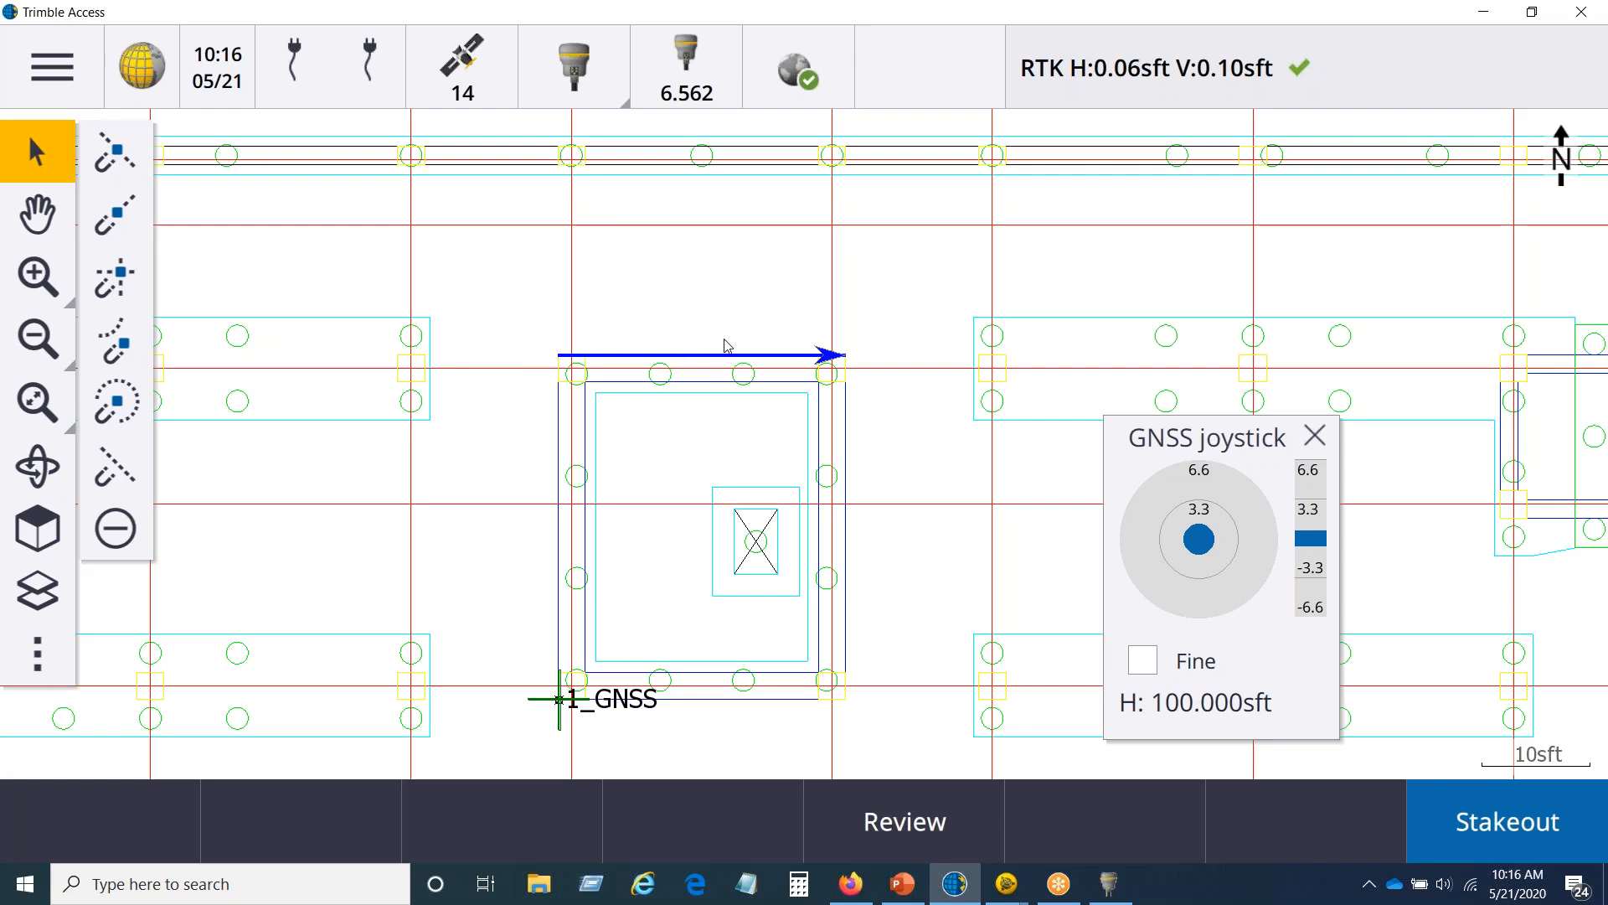
left_click(696, 294)
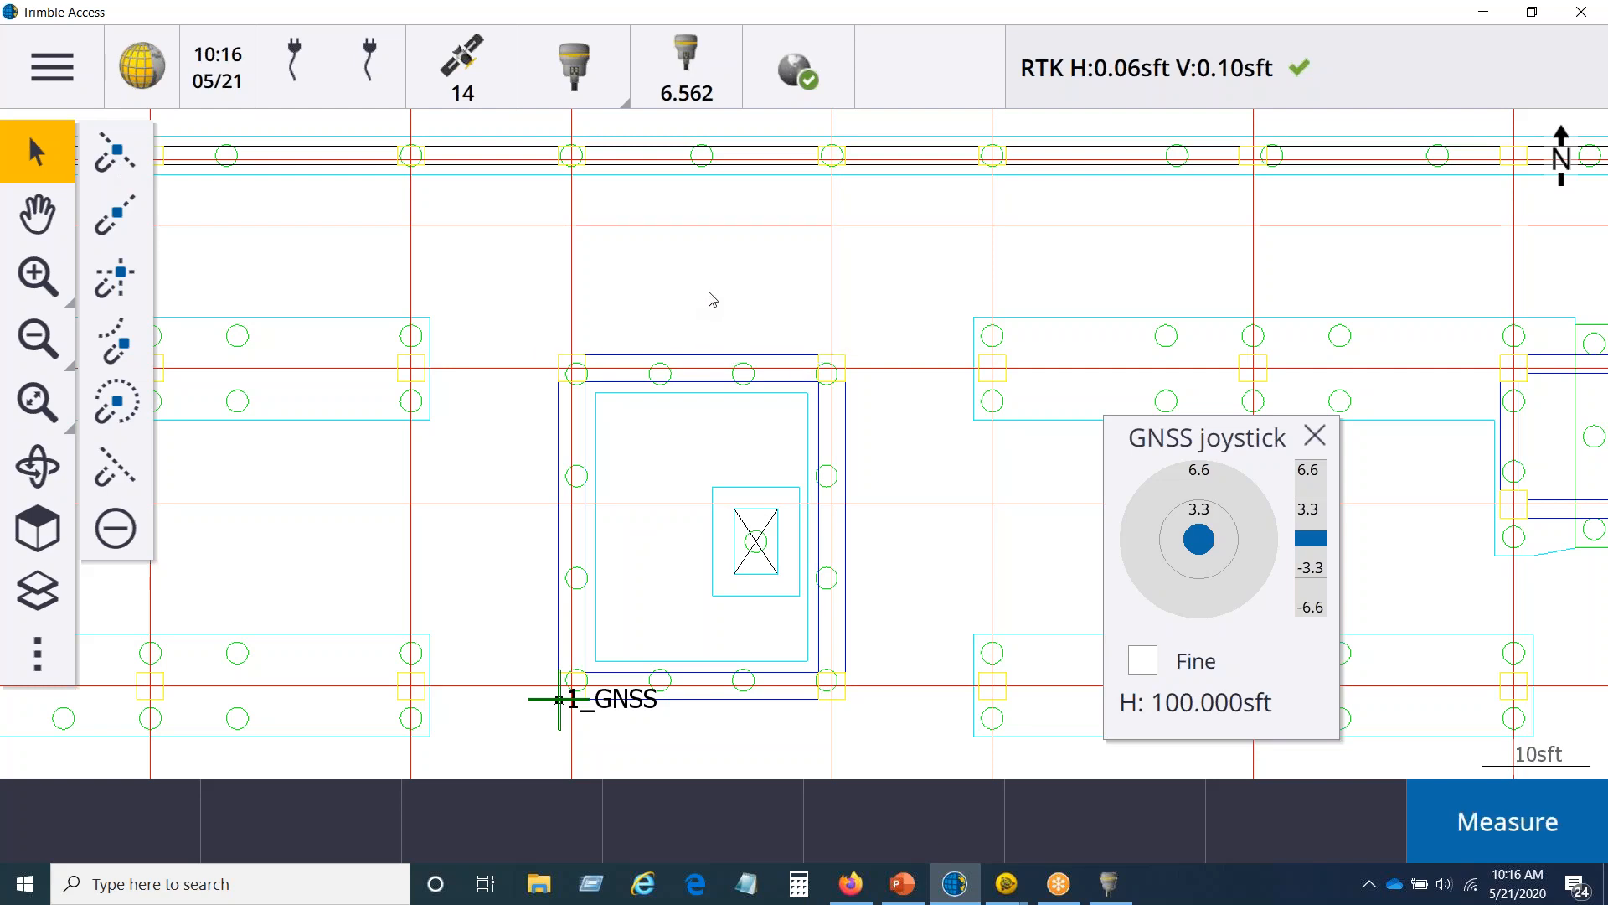
left_click(107, 155)
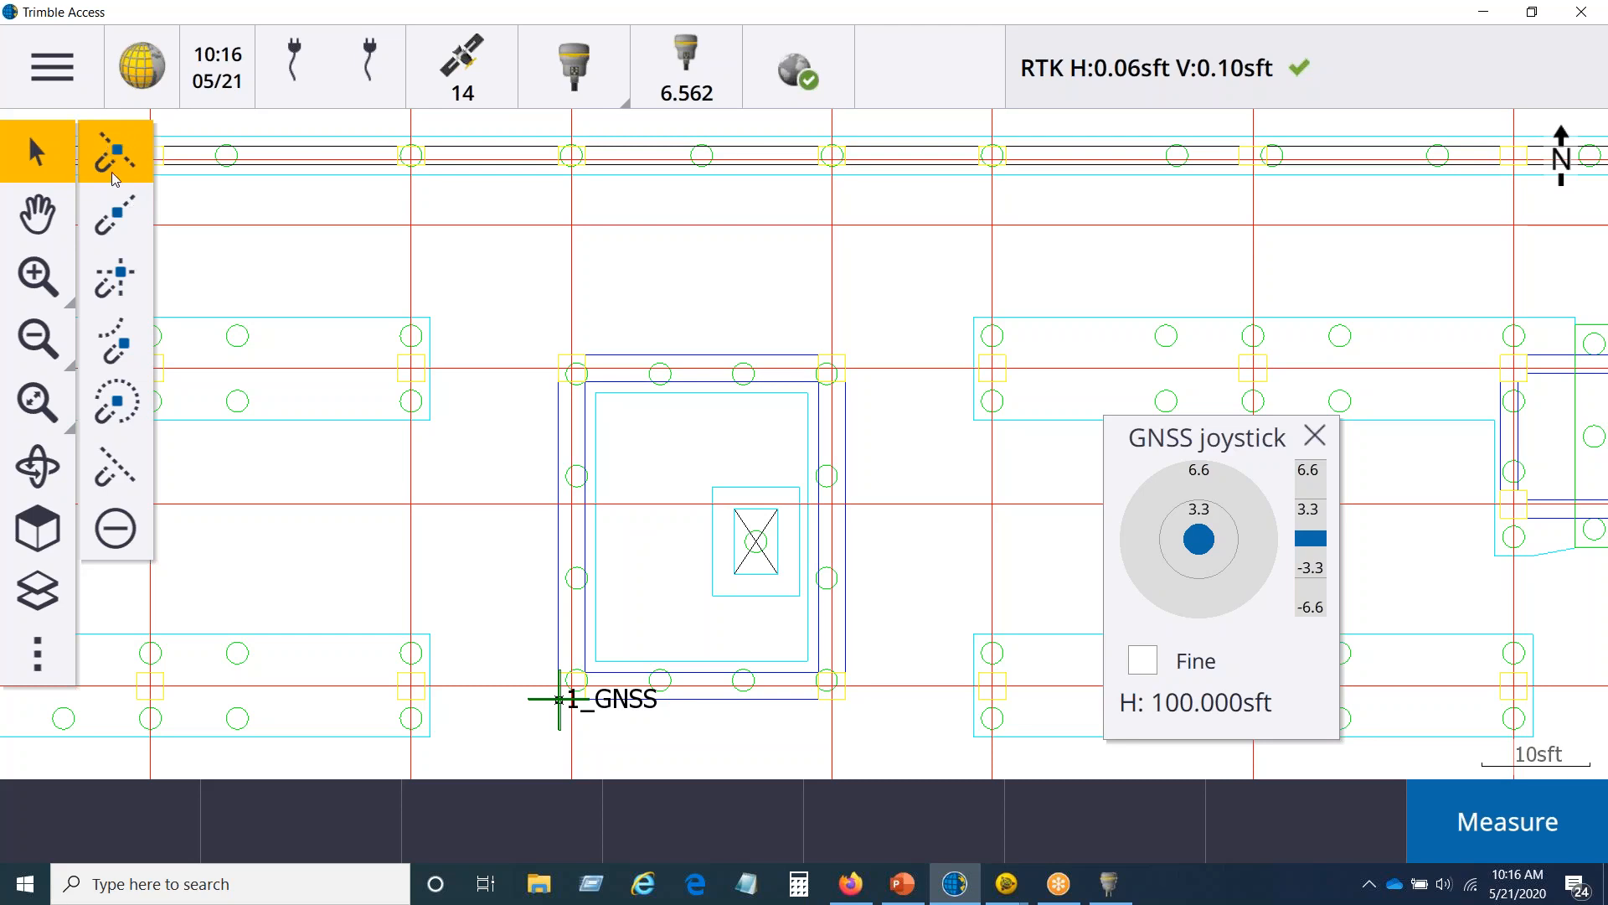
left_click(650, 360)
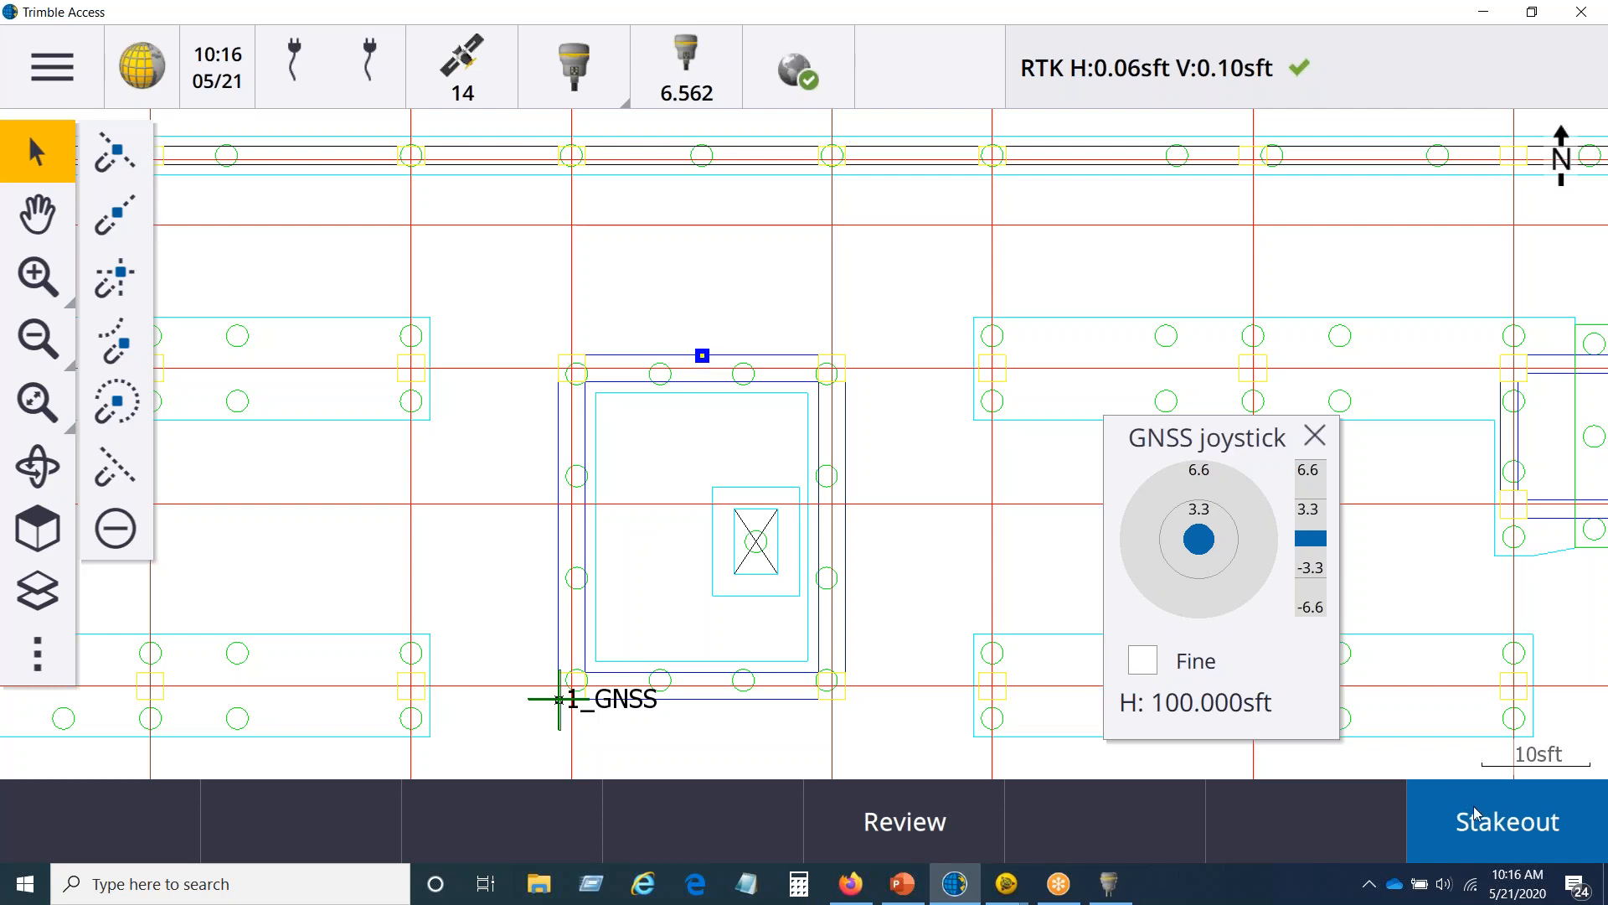
left_click(1495, 826)
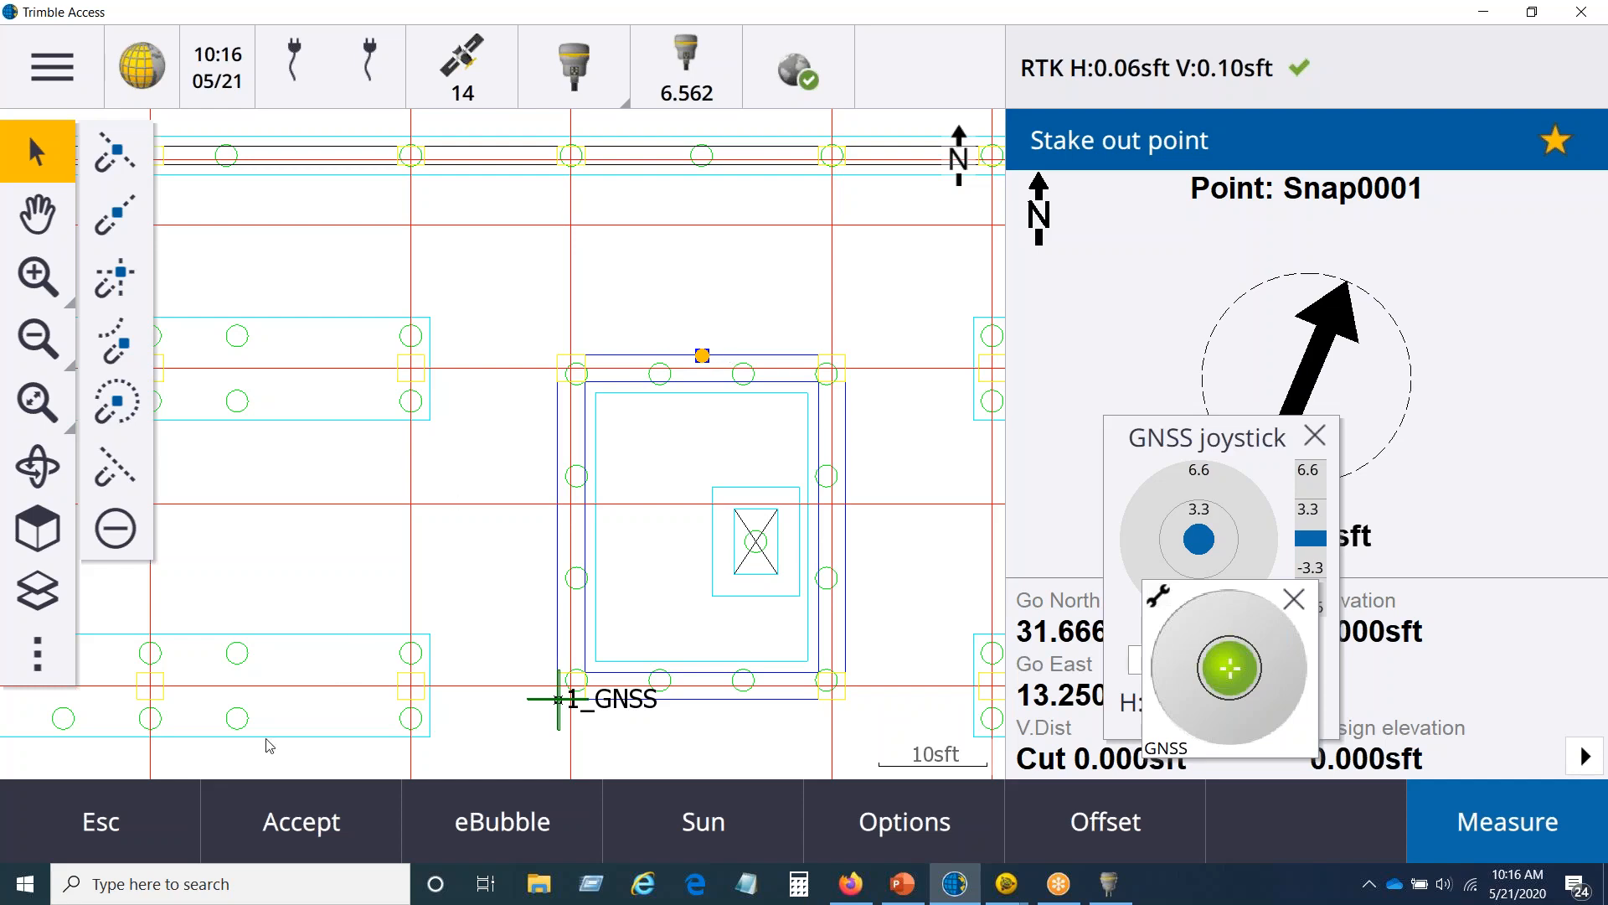
left_click(139, 812)
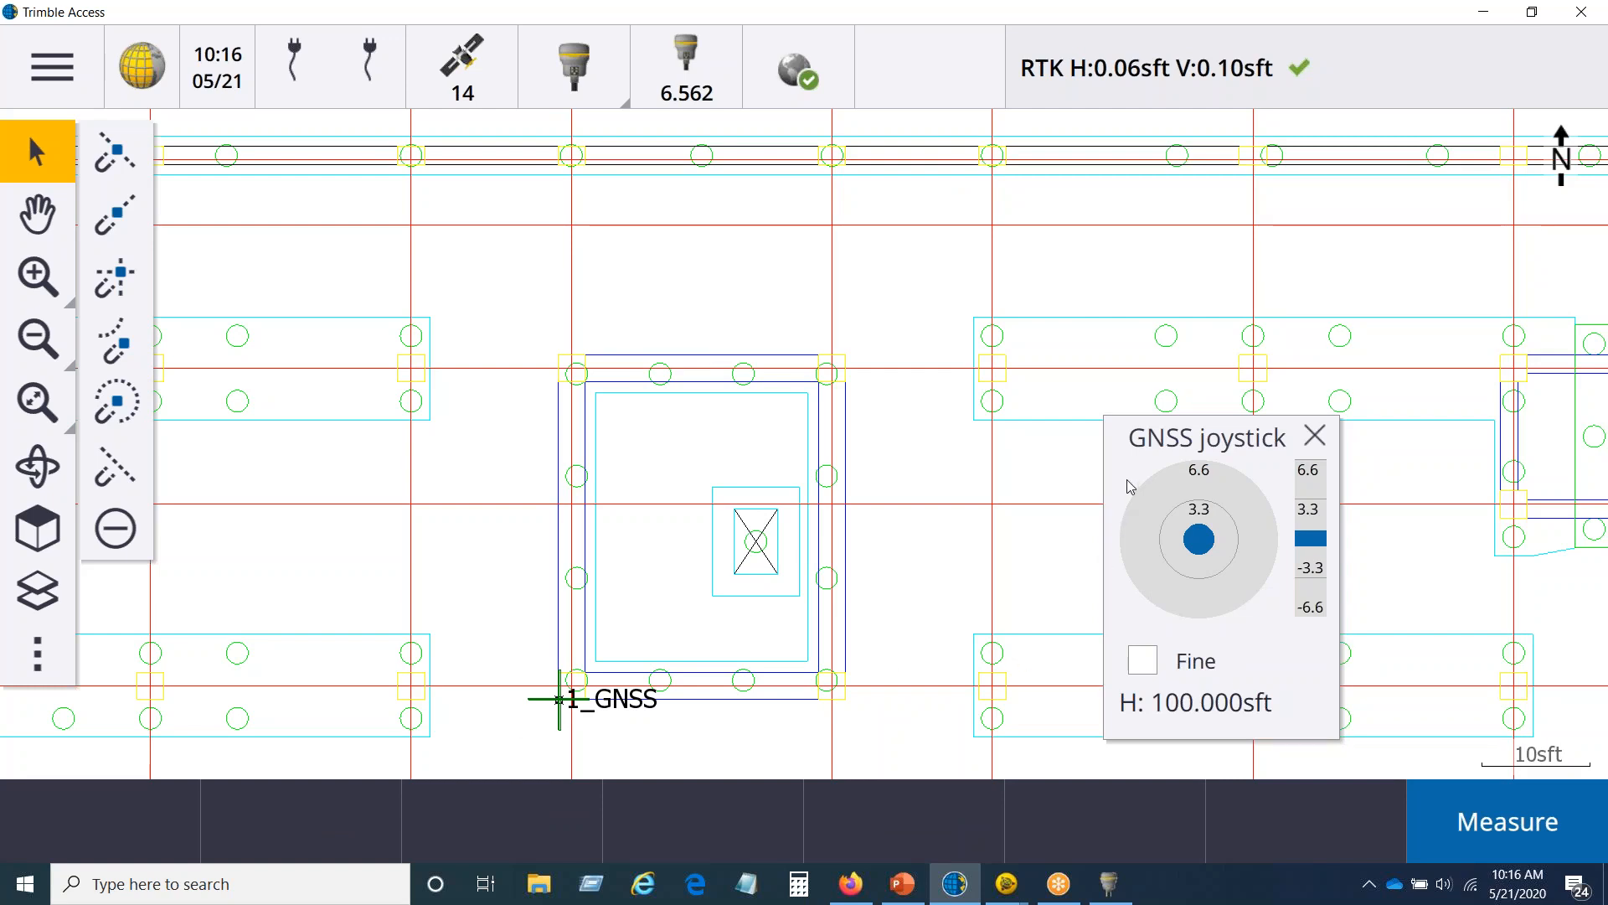
Step: Snap to the western end point of the central pit's northern wall line and to the grid-line intersection just north of it
left_click(122, 212)
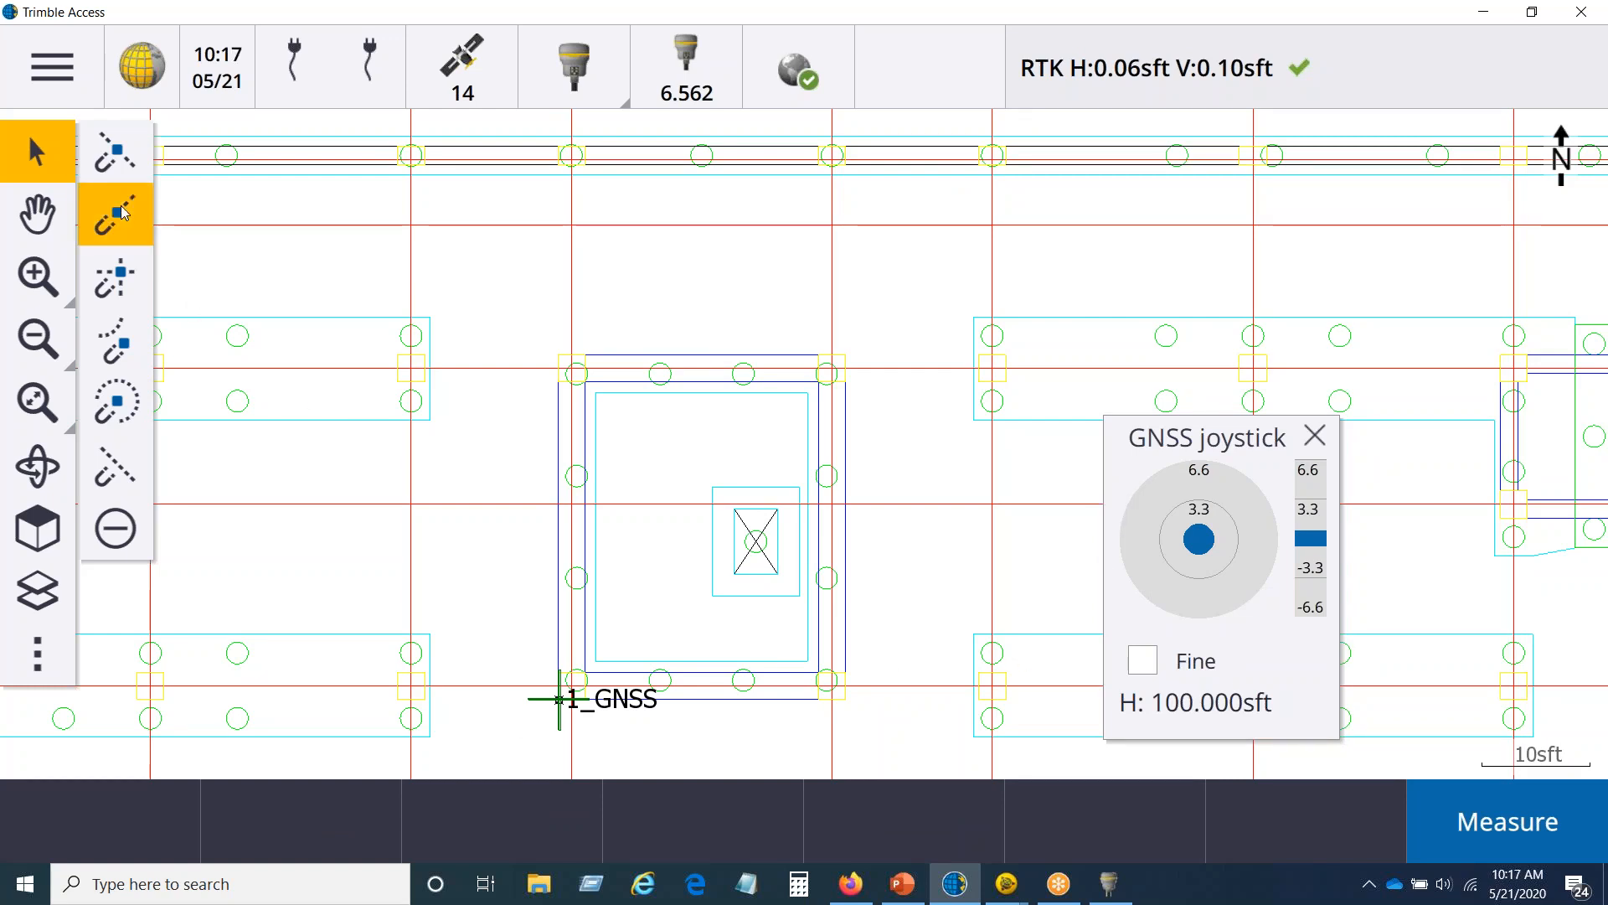
left_click(613, 359)
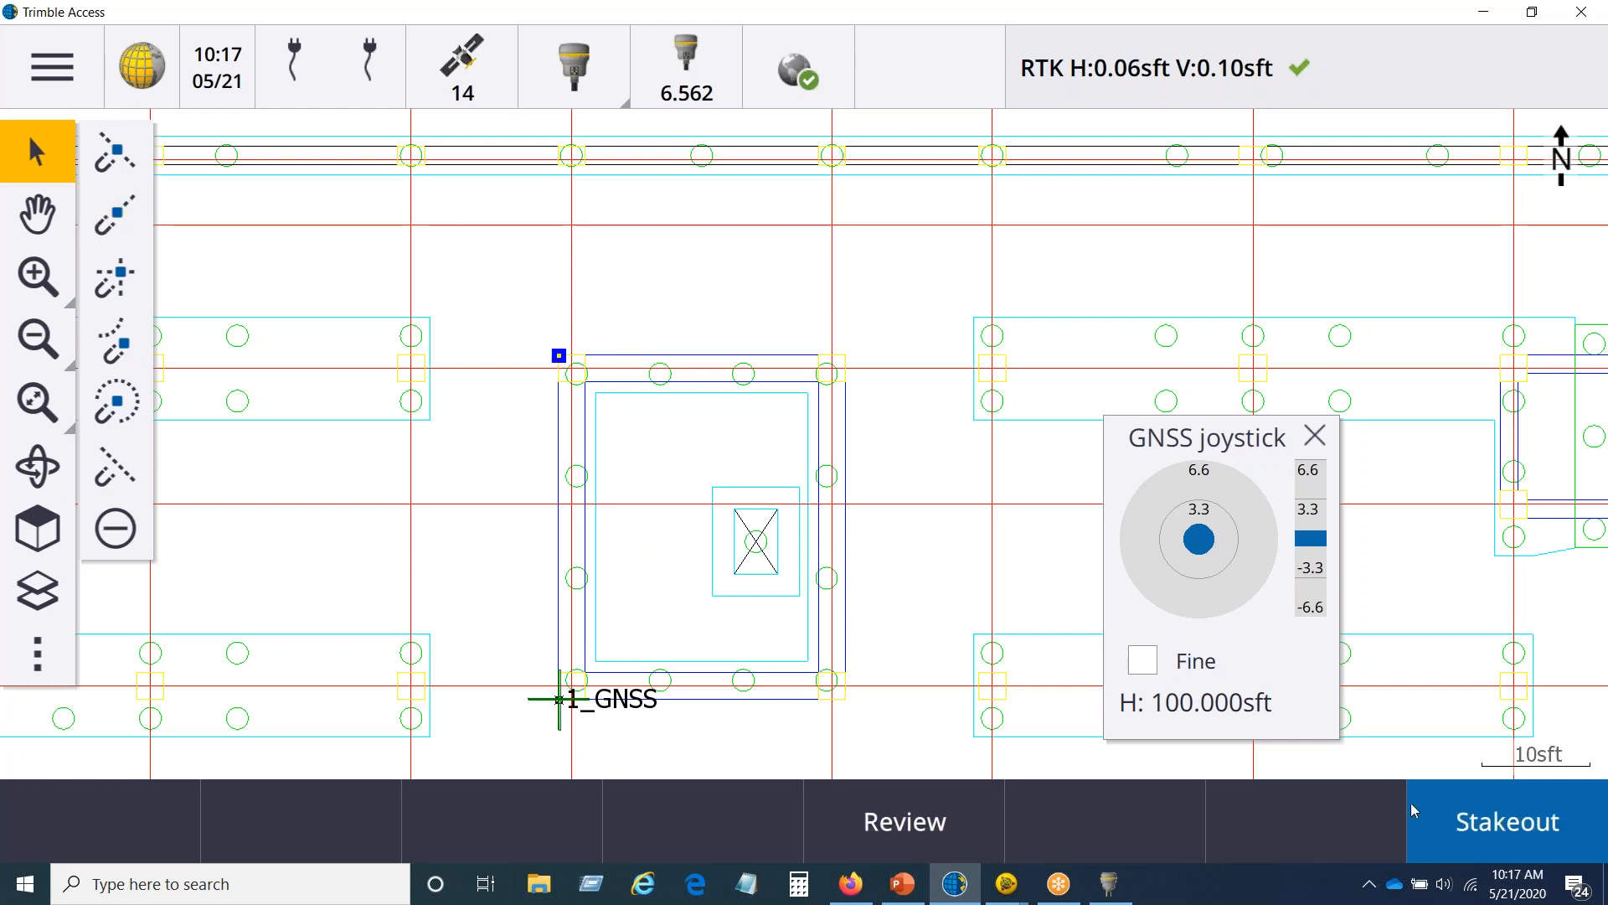
left_click(116, 276)
left_click(633, 226)
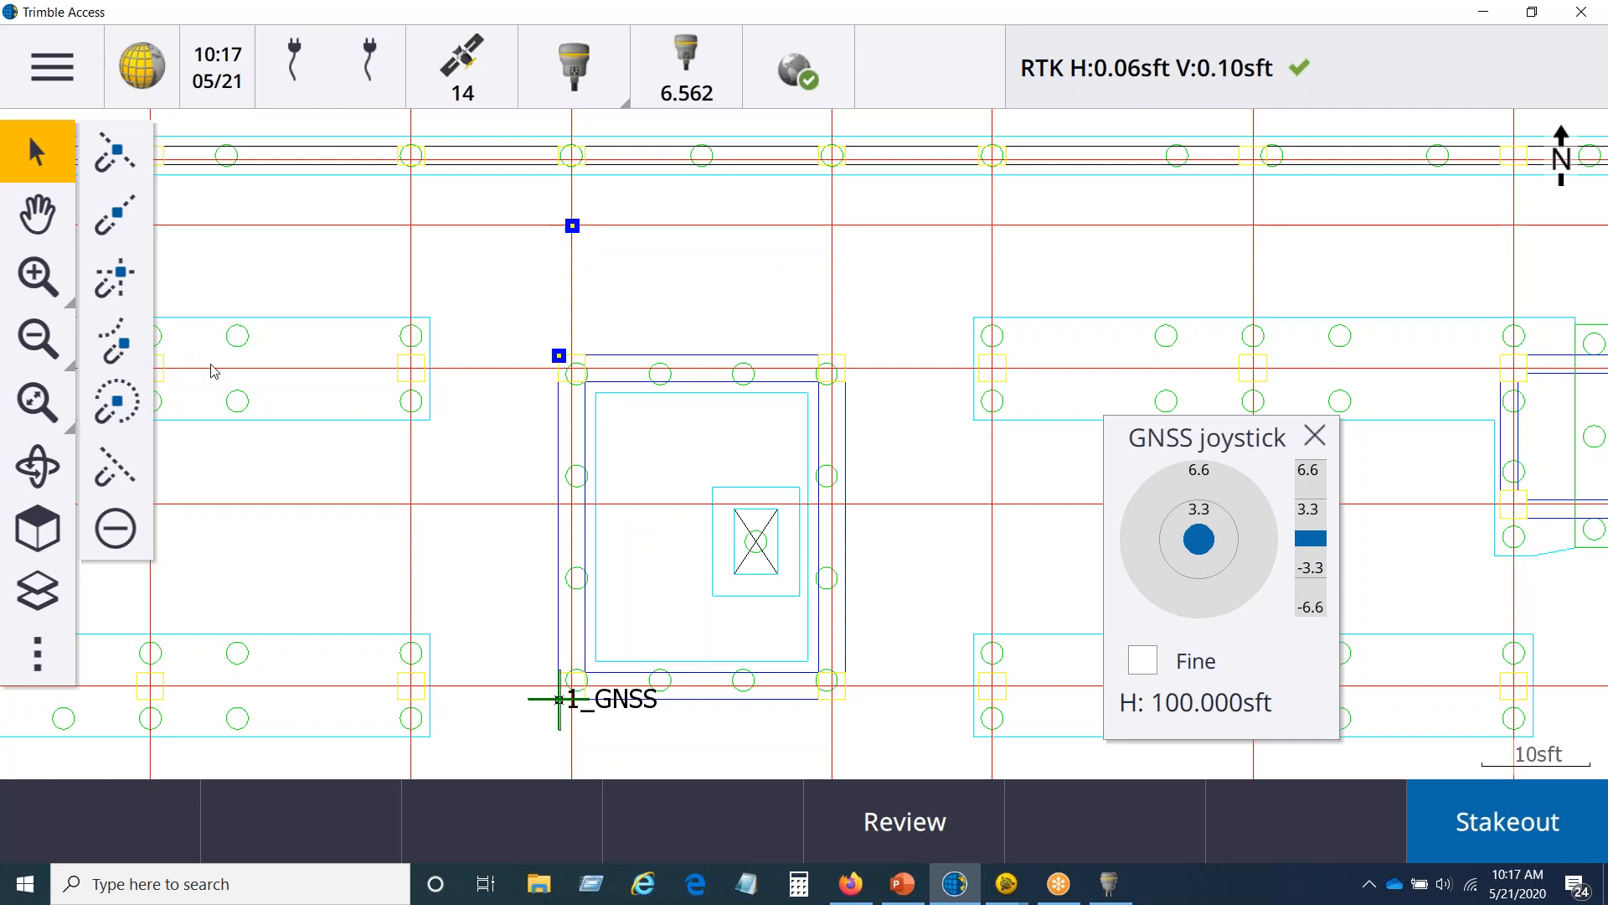
Step: Snap to the intersection point of the long arc along the building's southern side
left_click(35, 339)
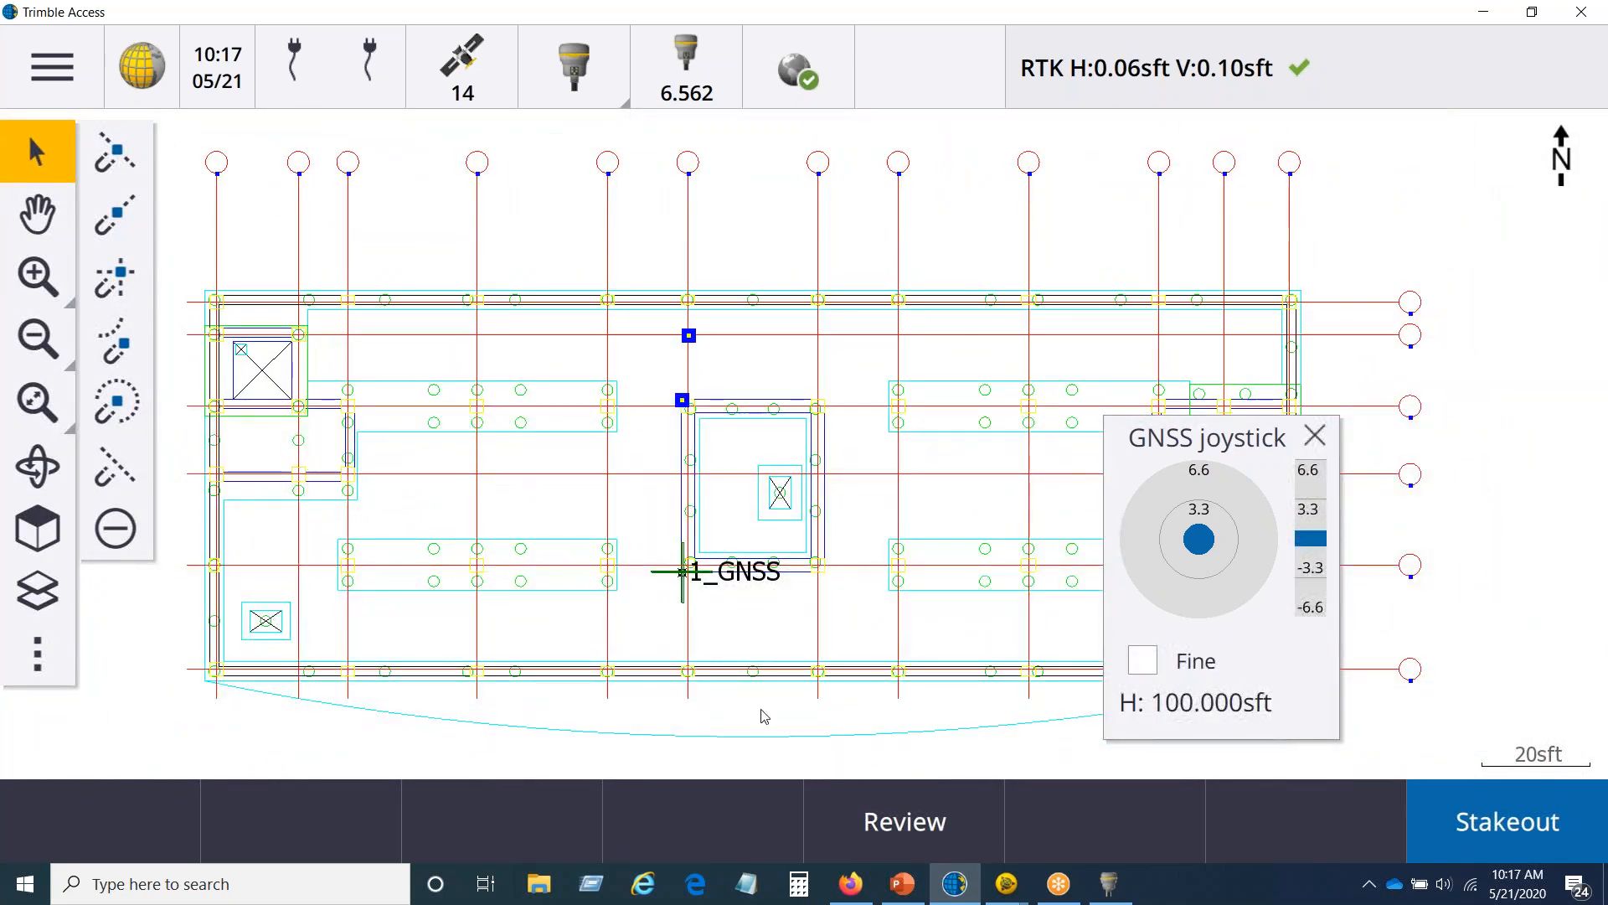
left_click(40, 342)
left_click(99, 338)
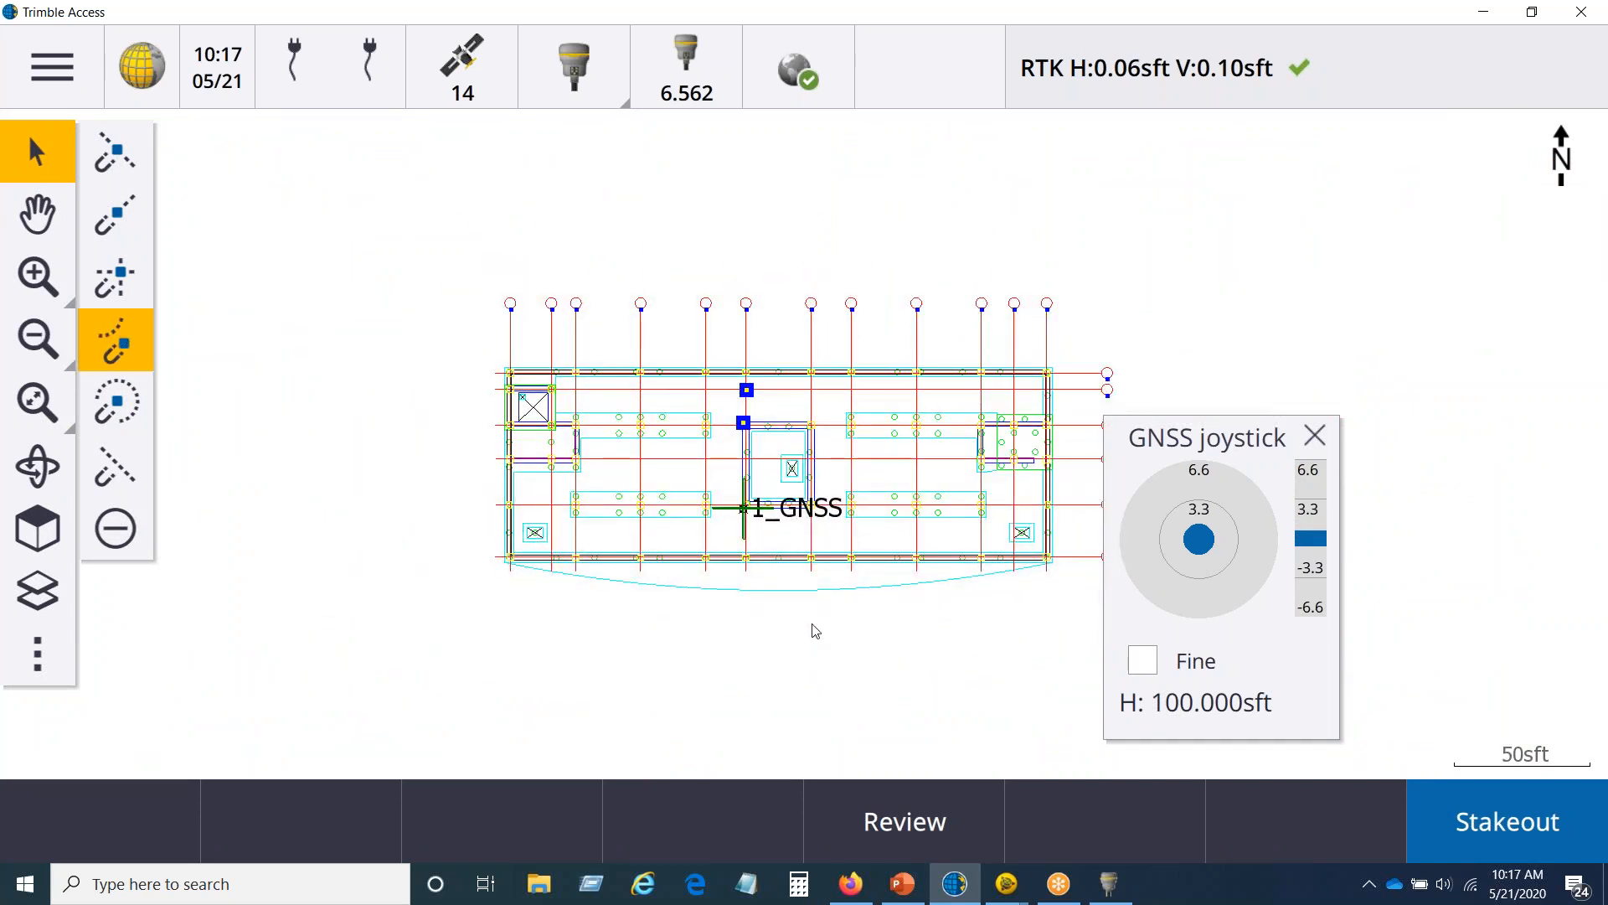
left_click(802, 597)
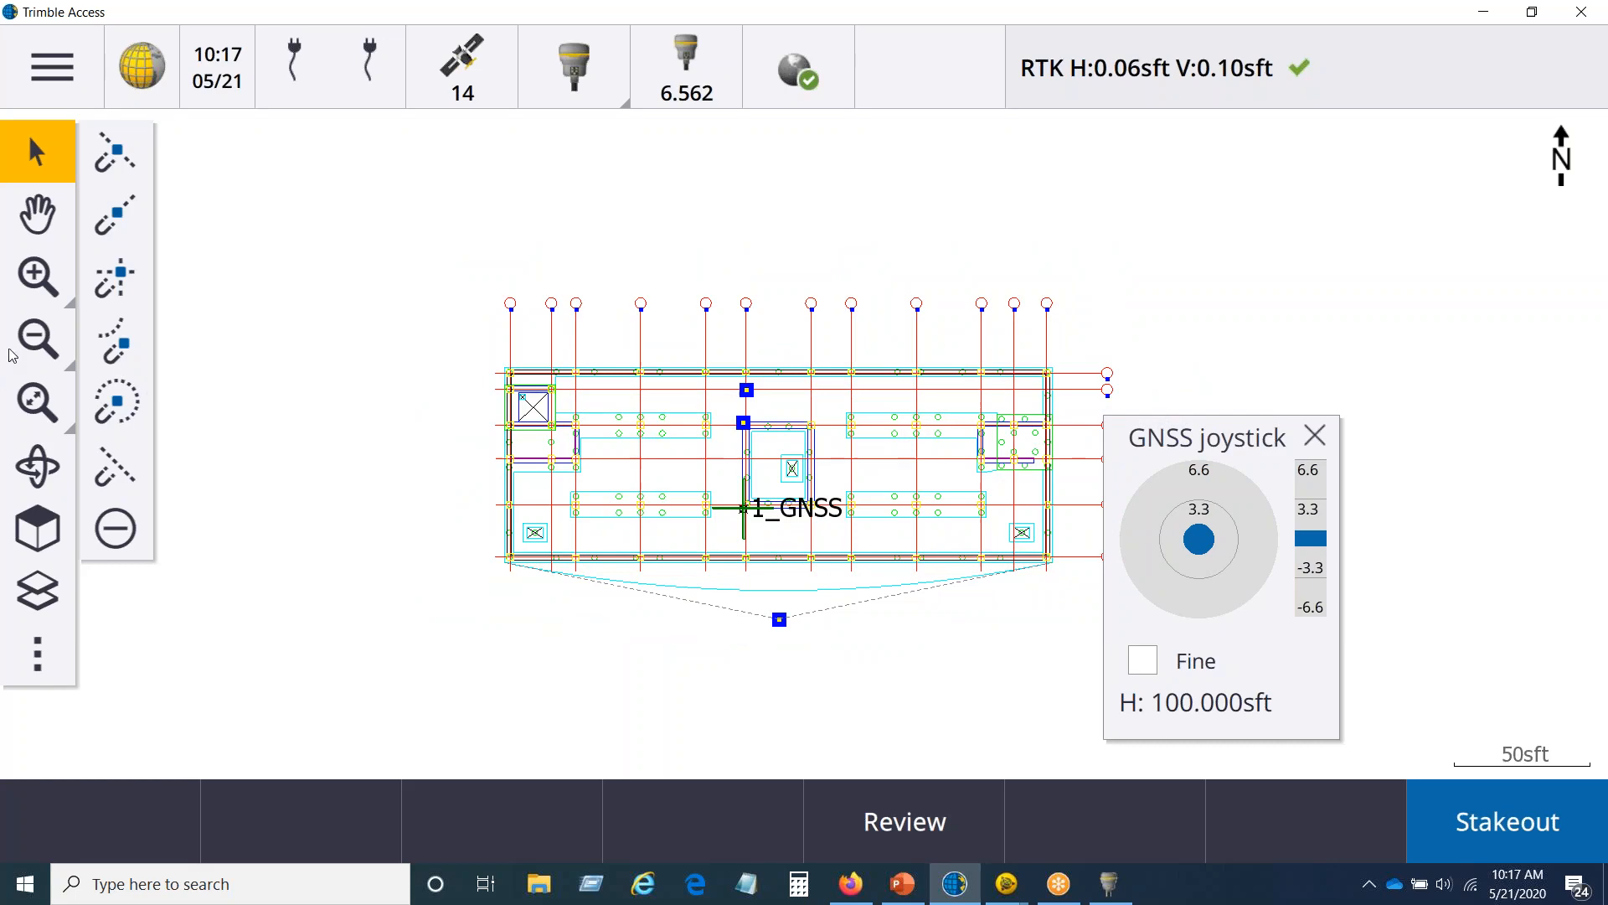
Step: Snap to the centre of the upper circle on the central pit's eastern wall
left_click(38, 300)
left_click(38, 285)
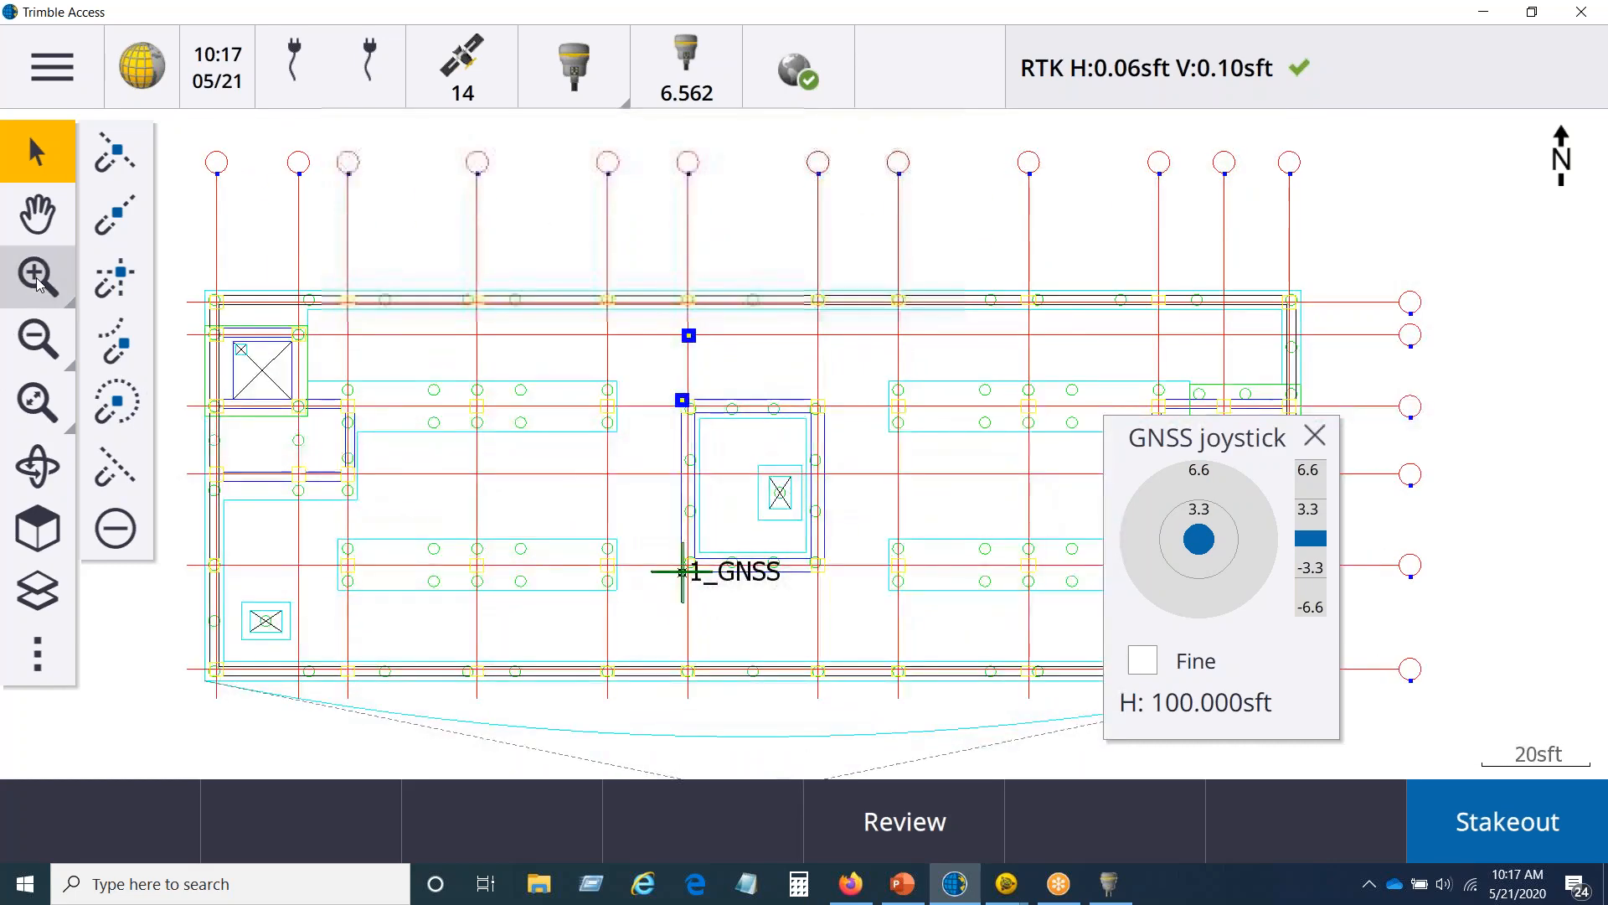
left_click(36, 283)
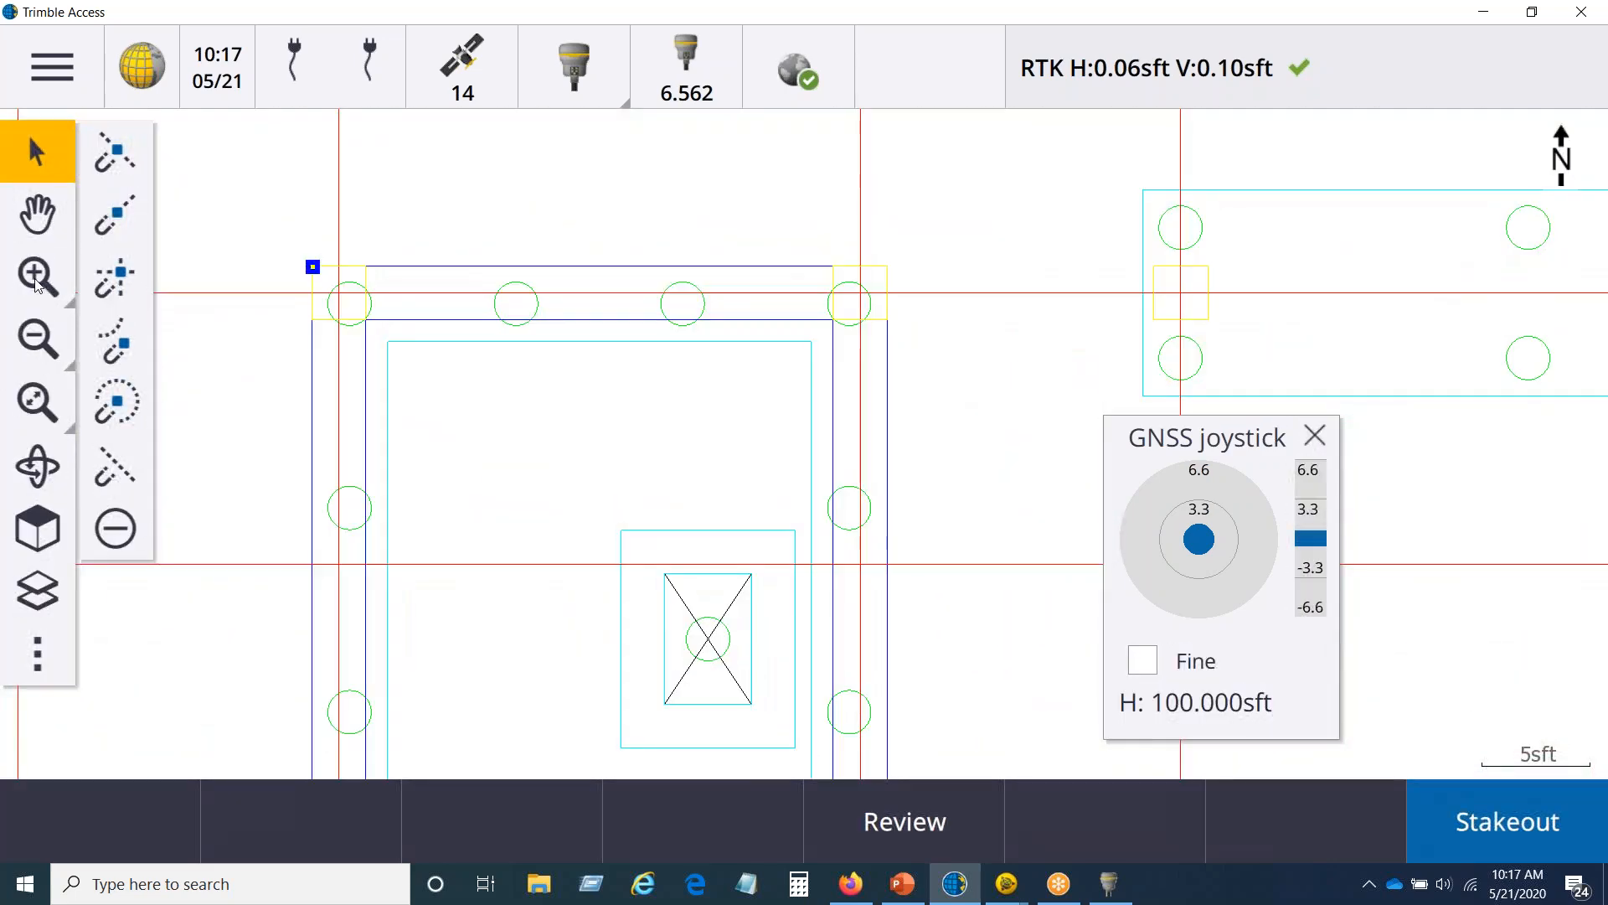
left_click(124, 404)
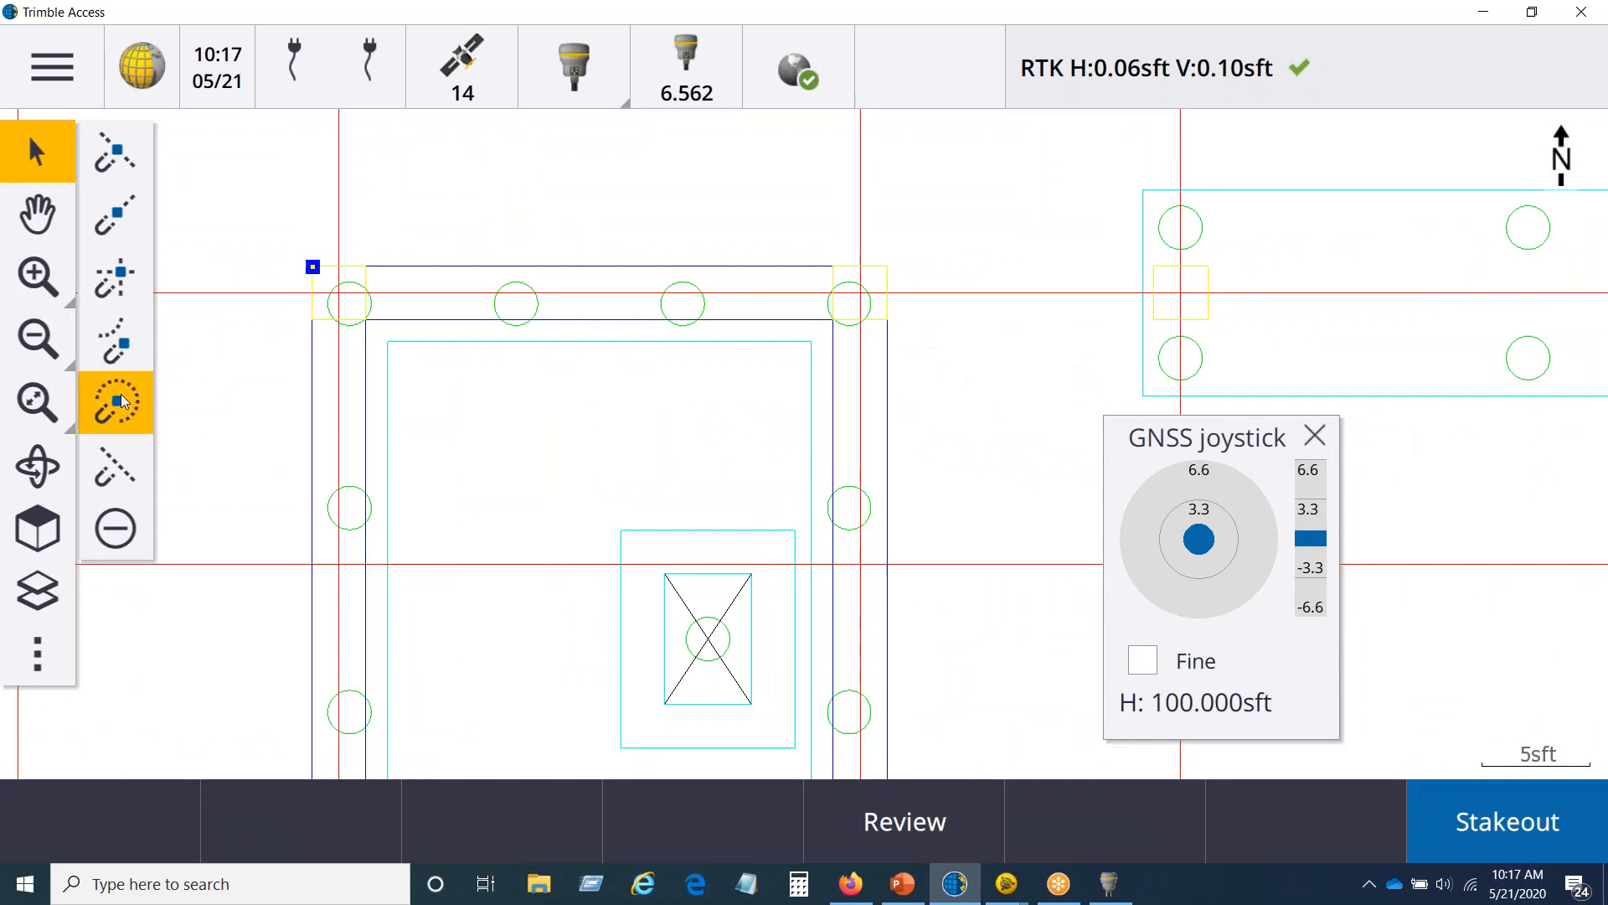
left_click(846, 527)
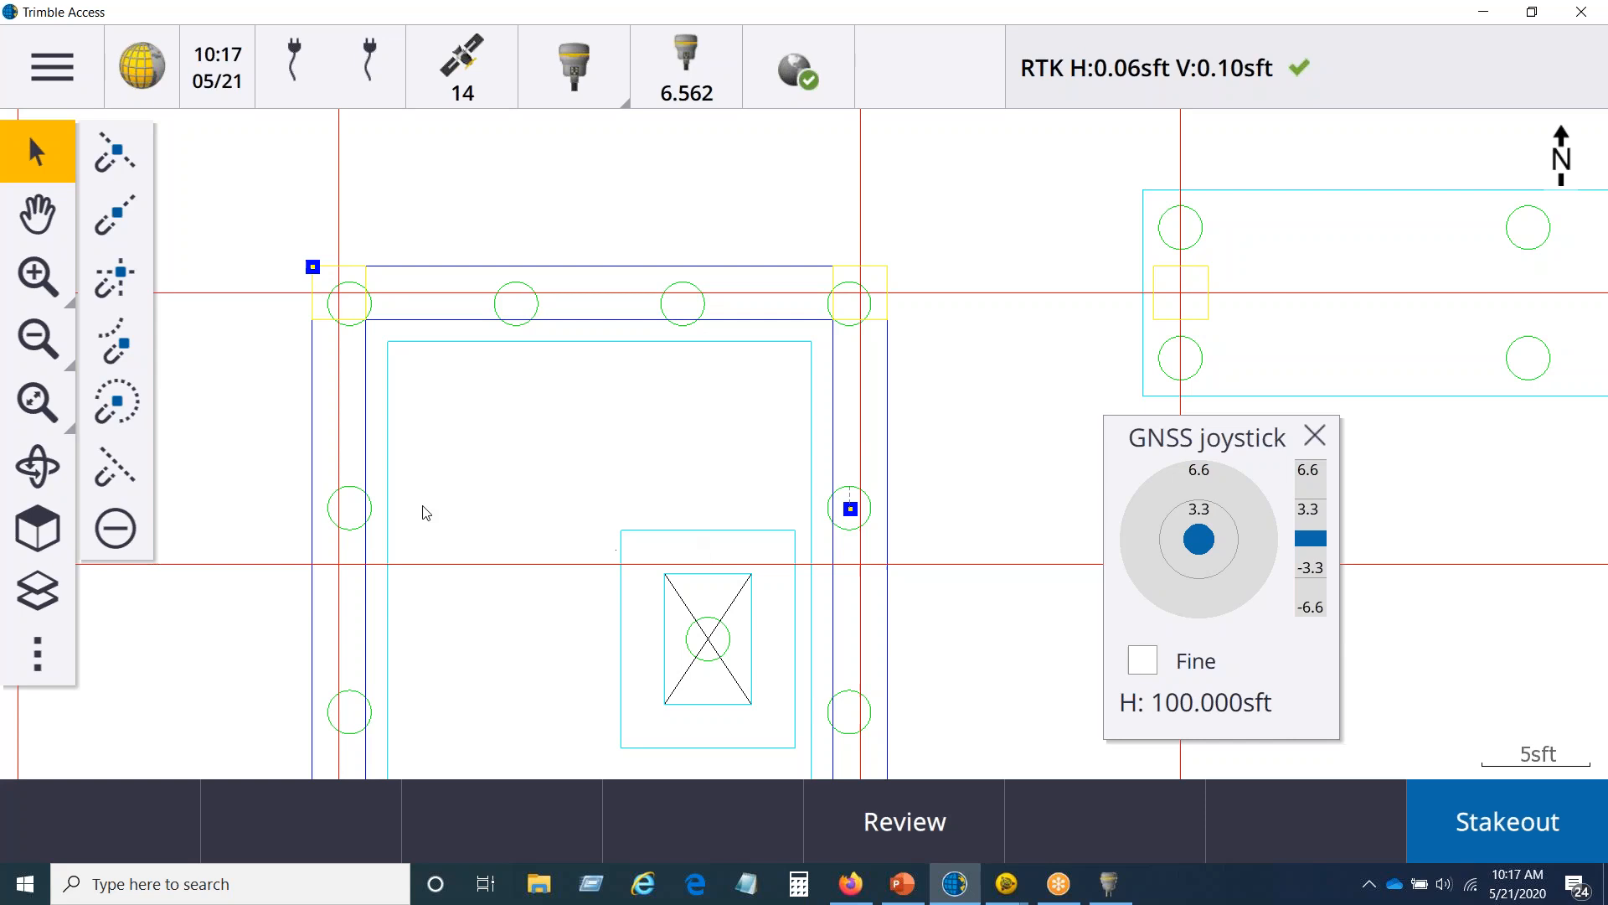
Step: Snap to two nearest points on the central pit's northern wall line, one near its middle and one farther east
left_click(124, 468)
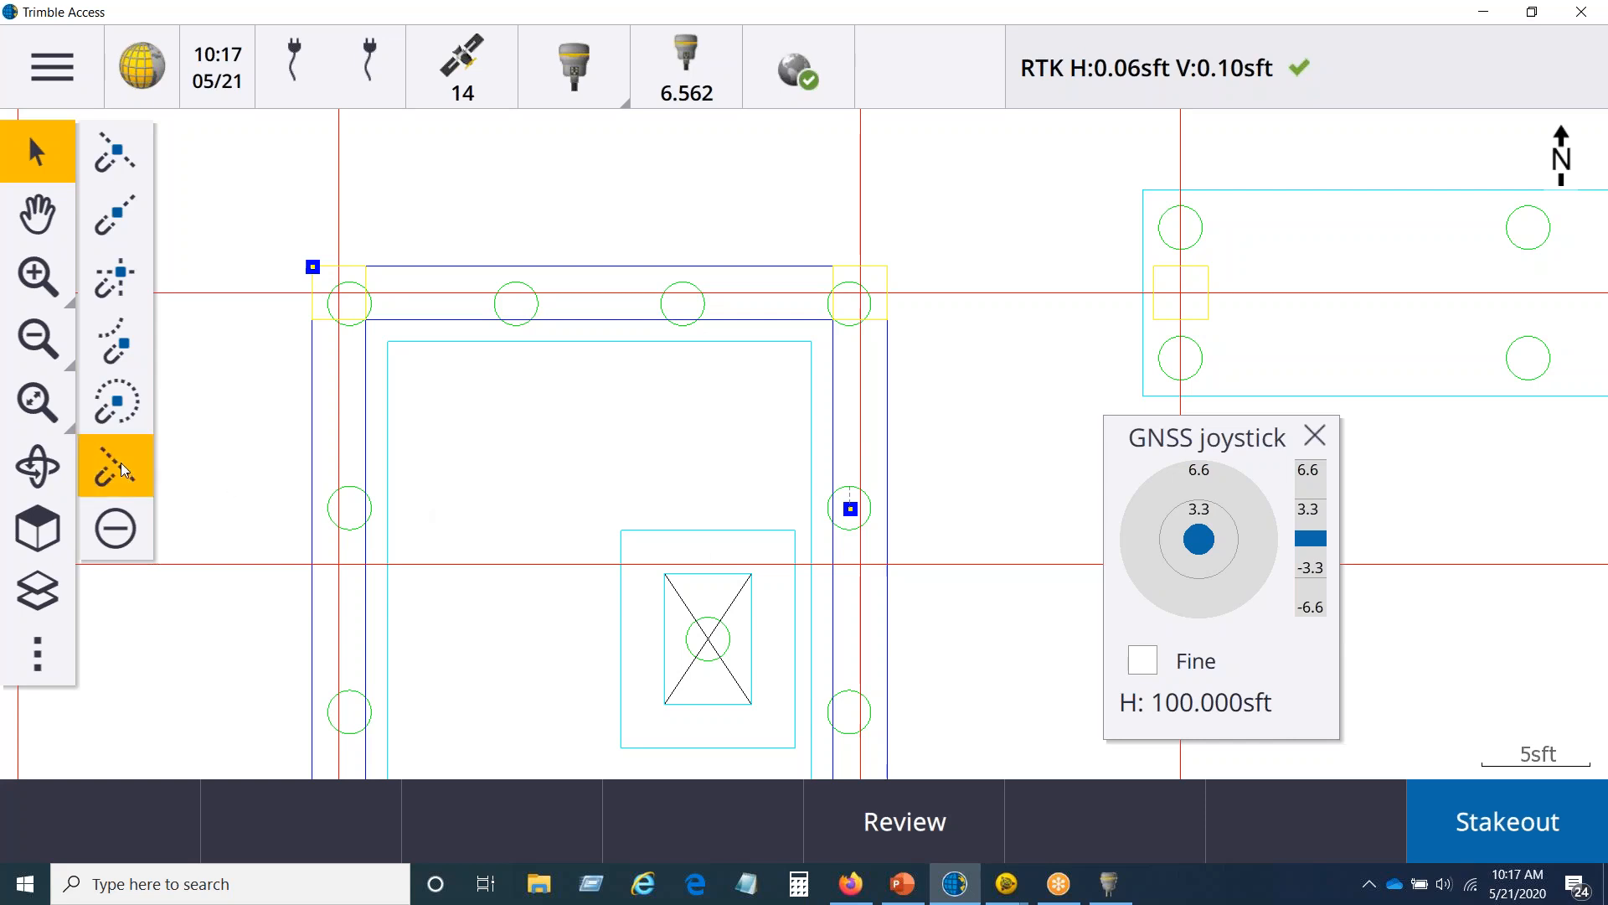
left_click(608, 272)
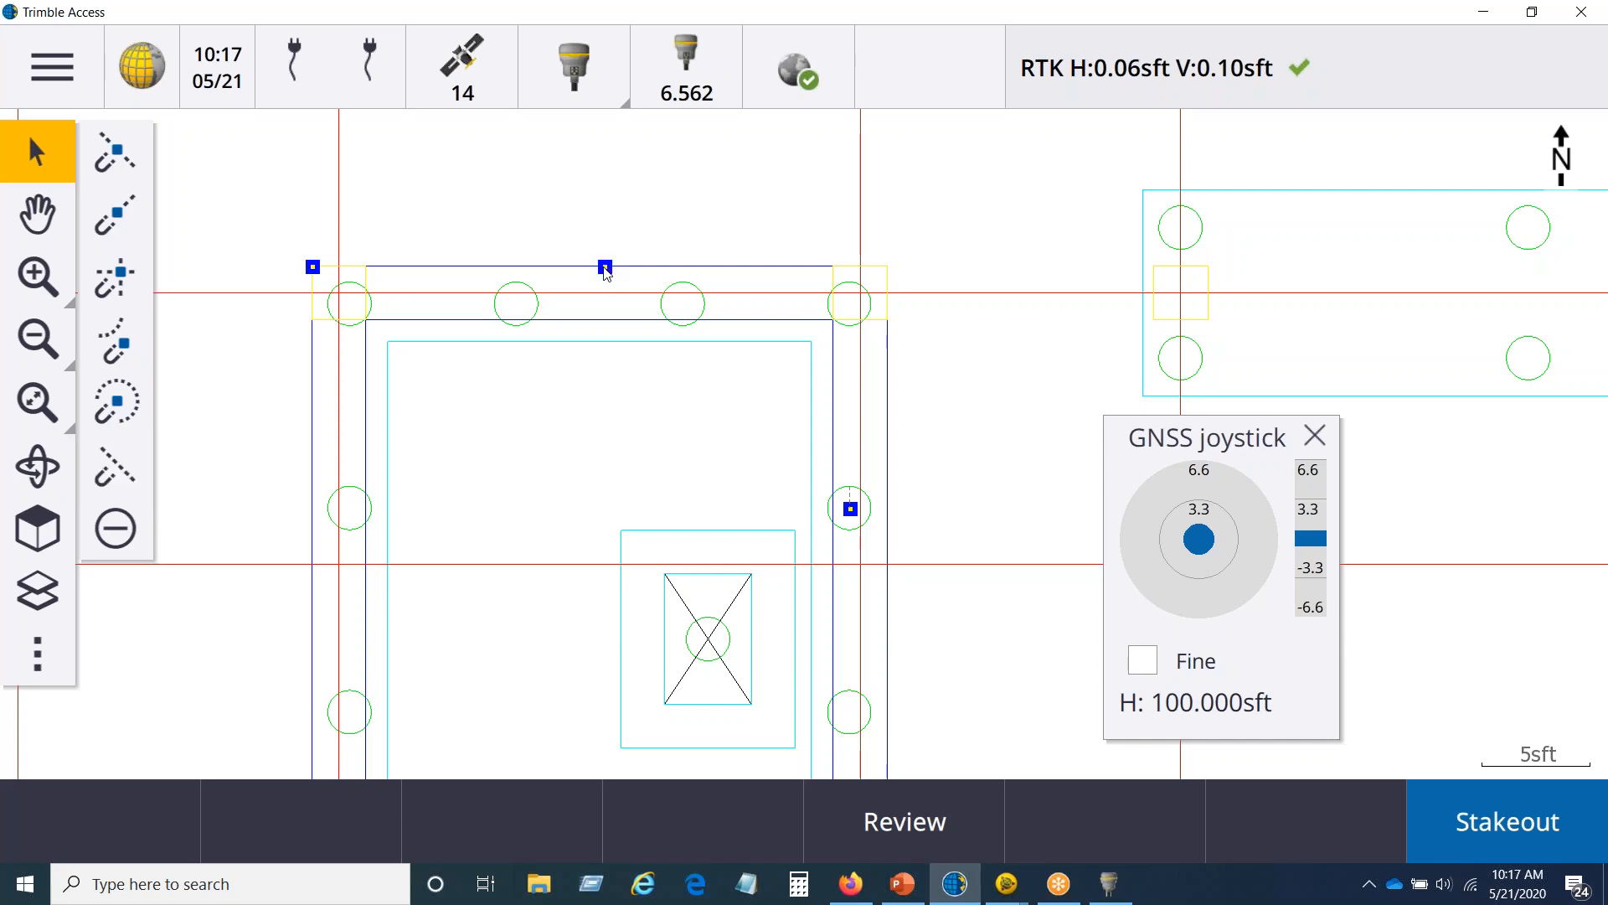
left_click(123, 460)
left_click(744, 272)
Step: Create and store job points from the six selected snap positions, with point names starting at 100
right_click(607, 270)
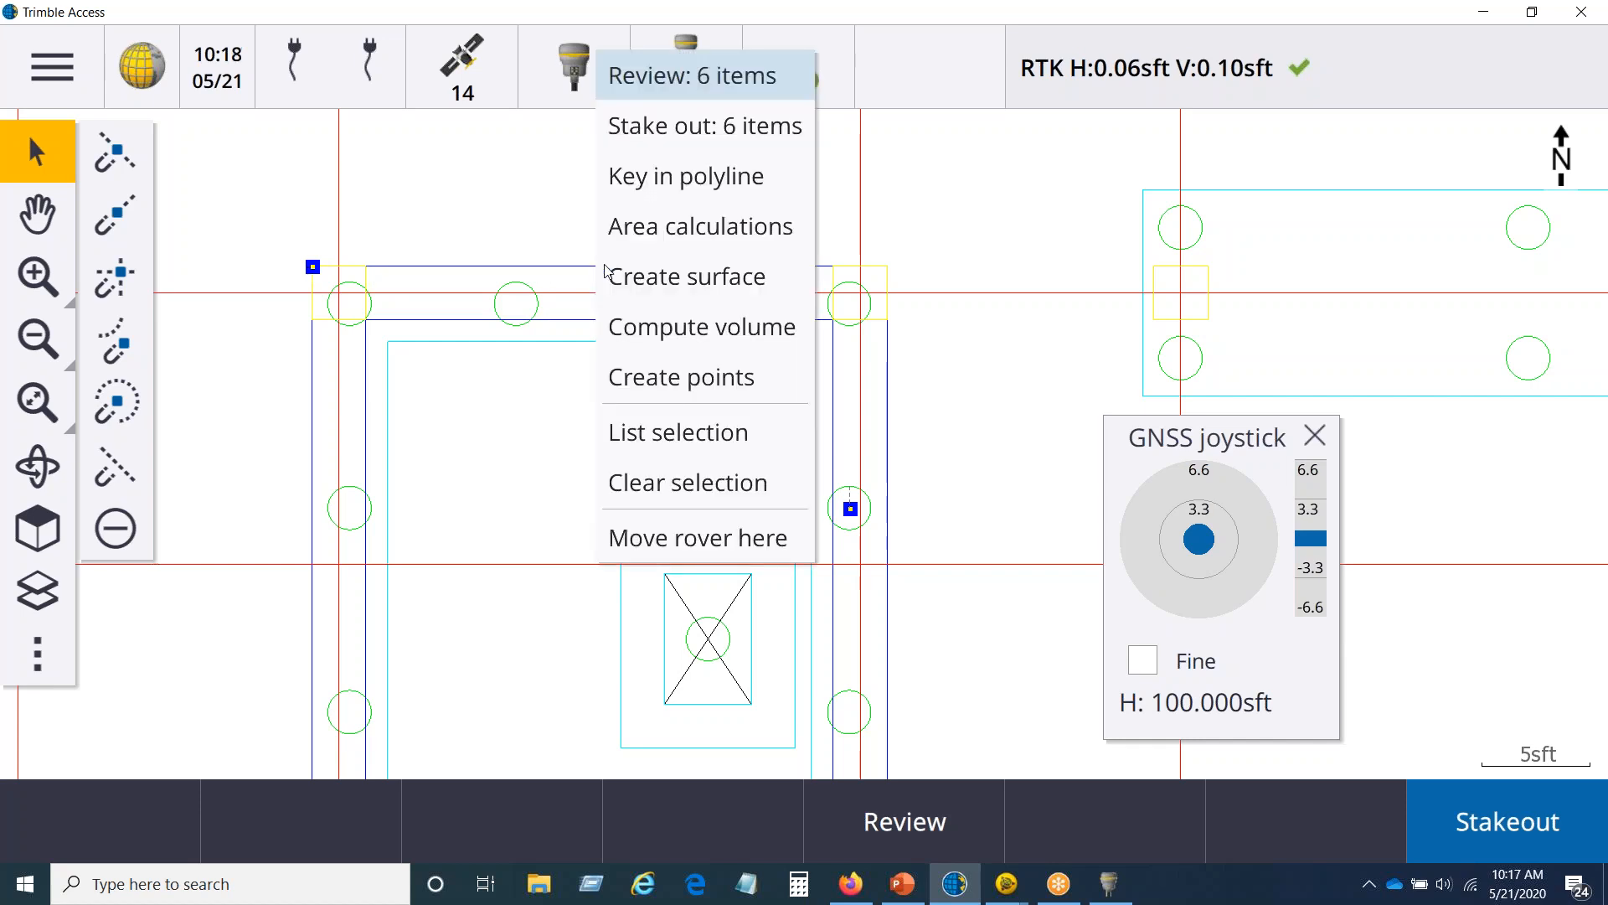
left_click(667, 377)
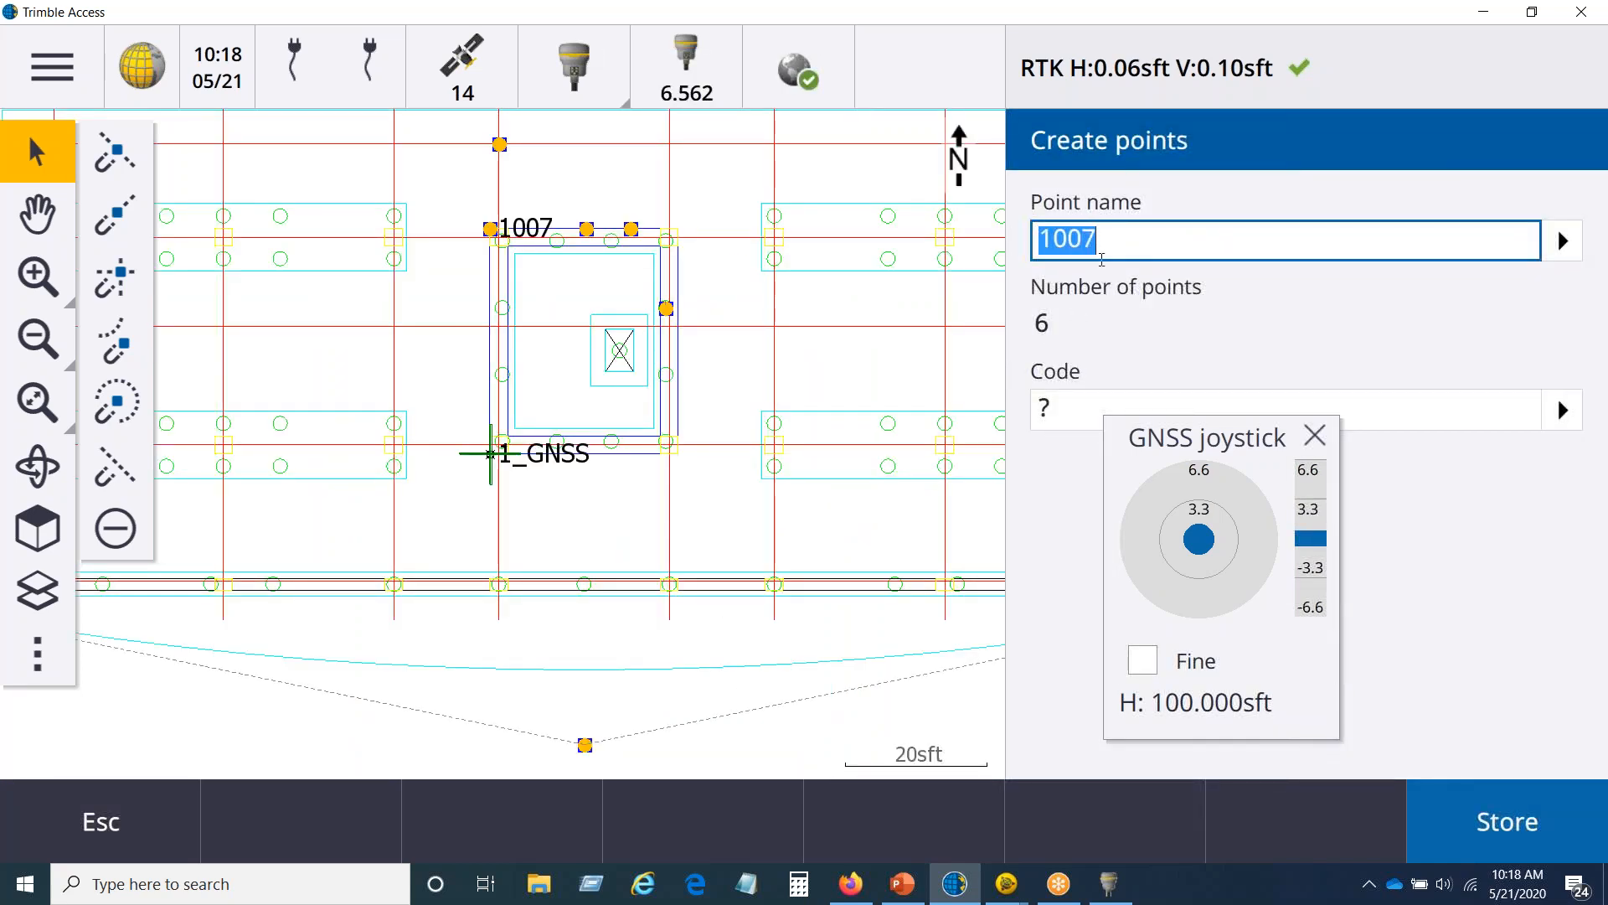
left_click(1062, 245)
type("100")
key("BackSpace")
key("BackSpace")
key("BackSpace")
key("BackSpace")
key("BackSpace")
key("BackSpace")
key("BackSpace")
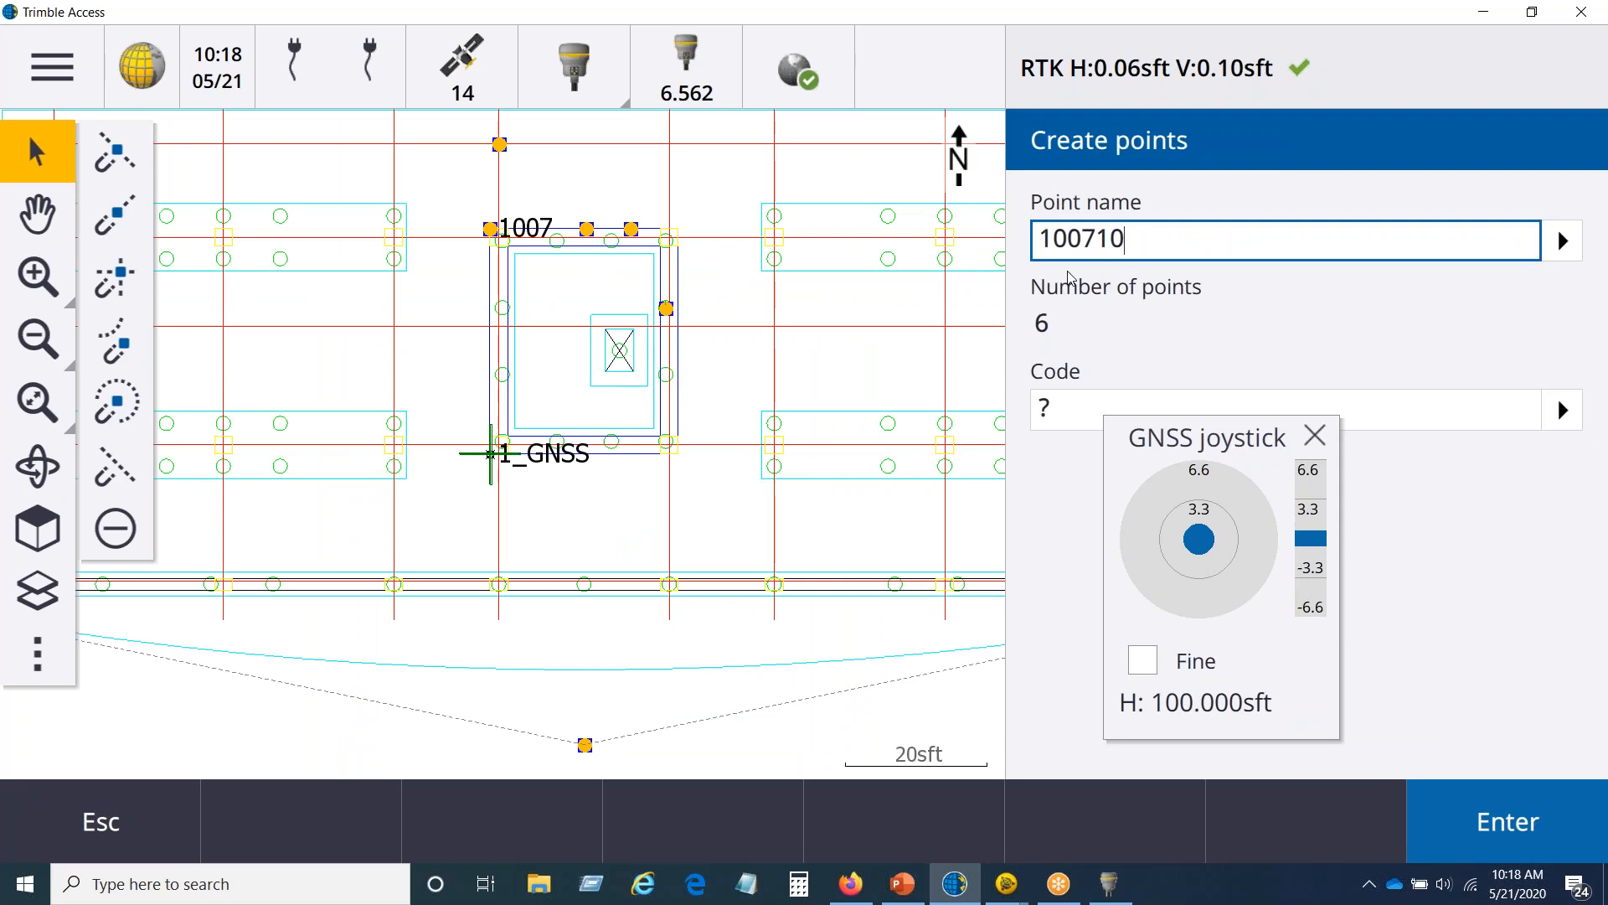
type("100")
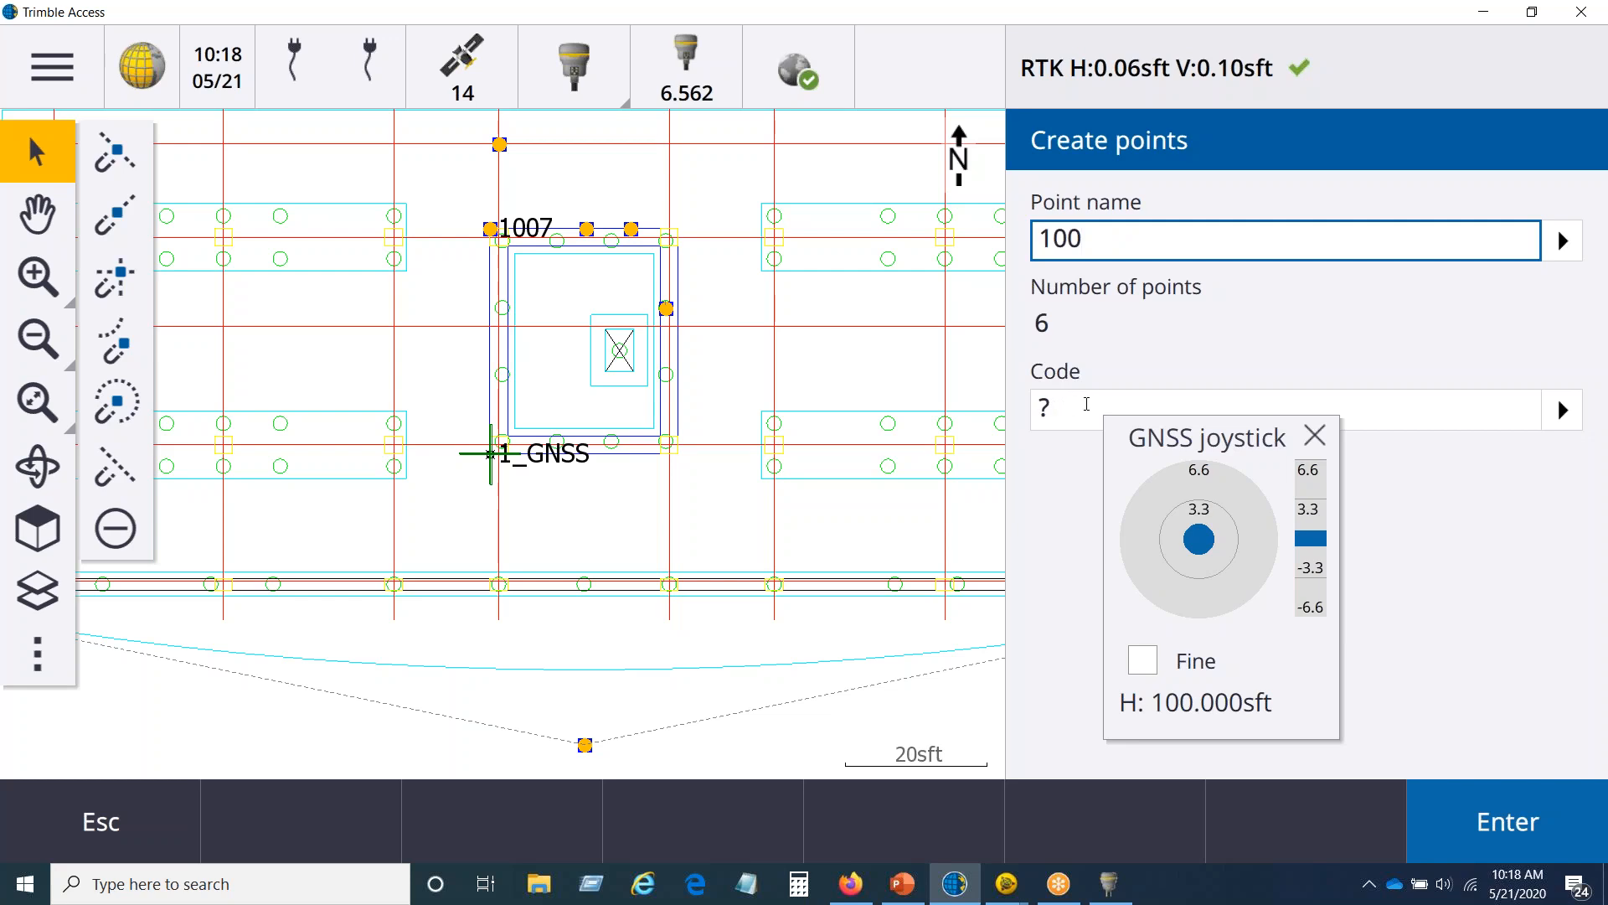
left_click(1528, 827)
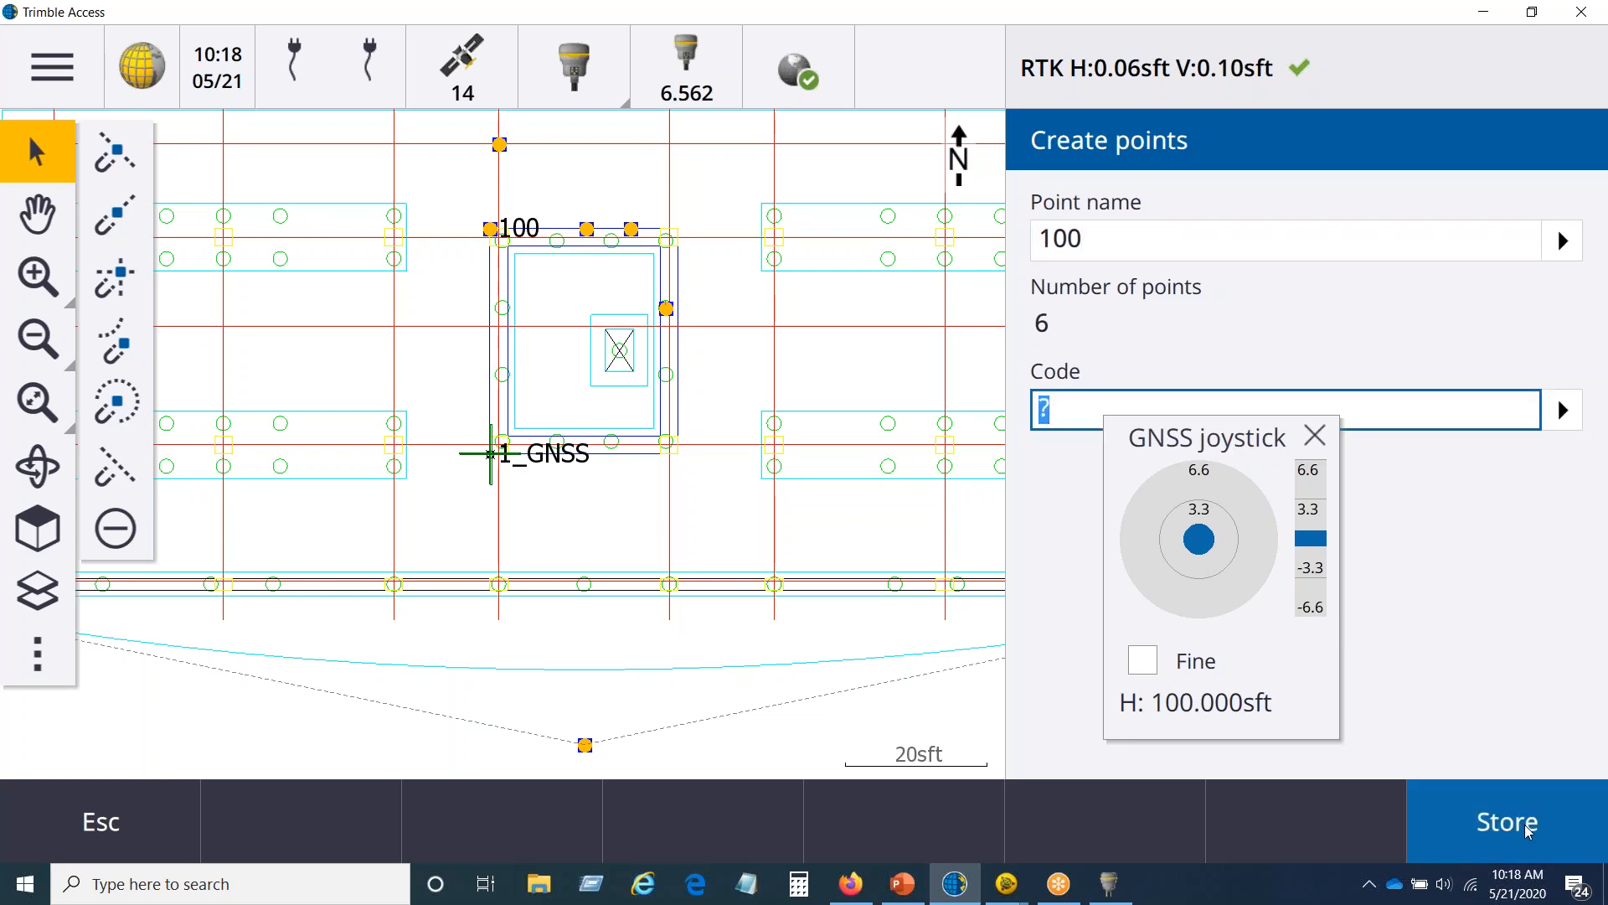
left_click(1526, 828)
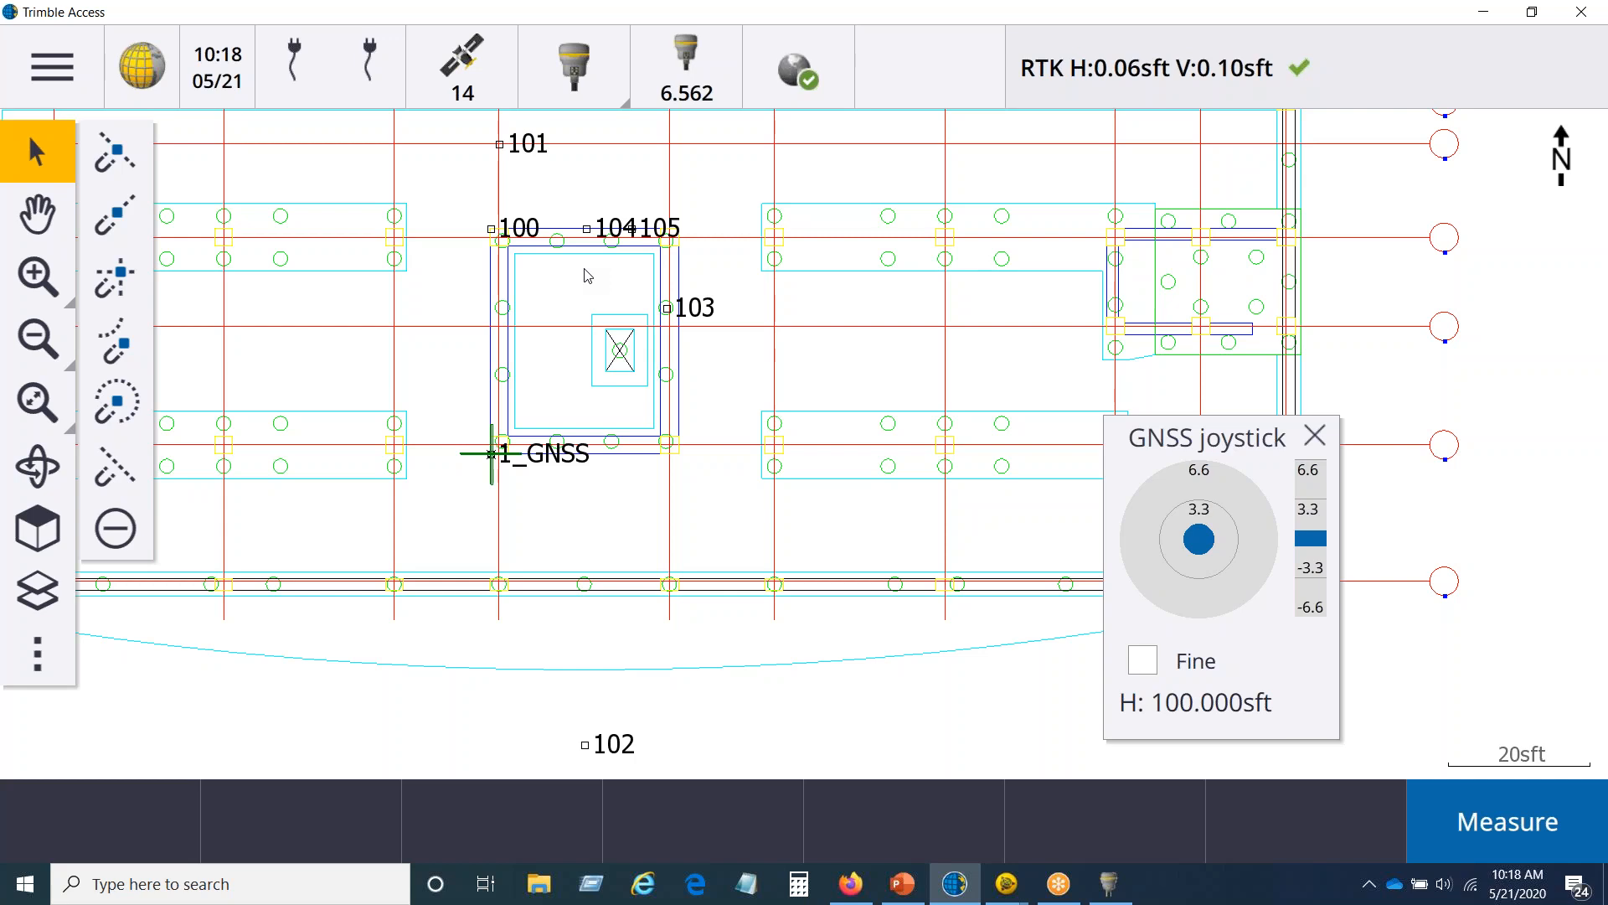
Step: Start staking out point 101 at the grid-line intersection, and return to the map
left_click(501, 146)
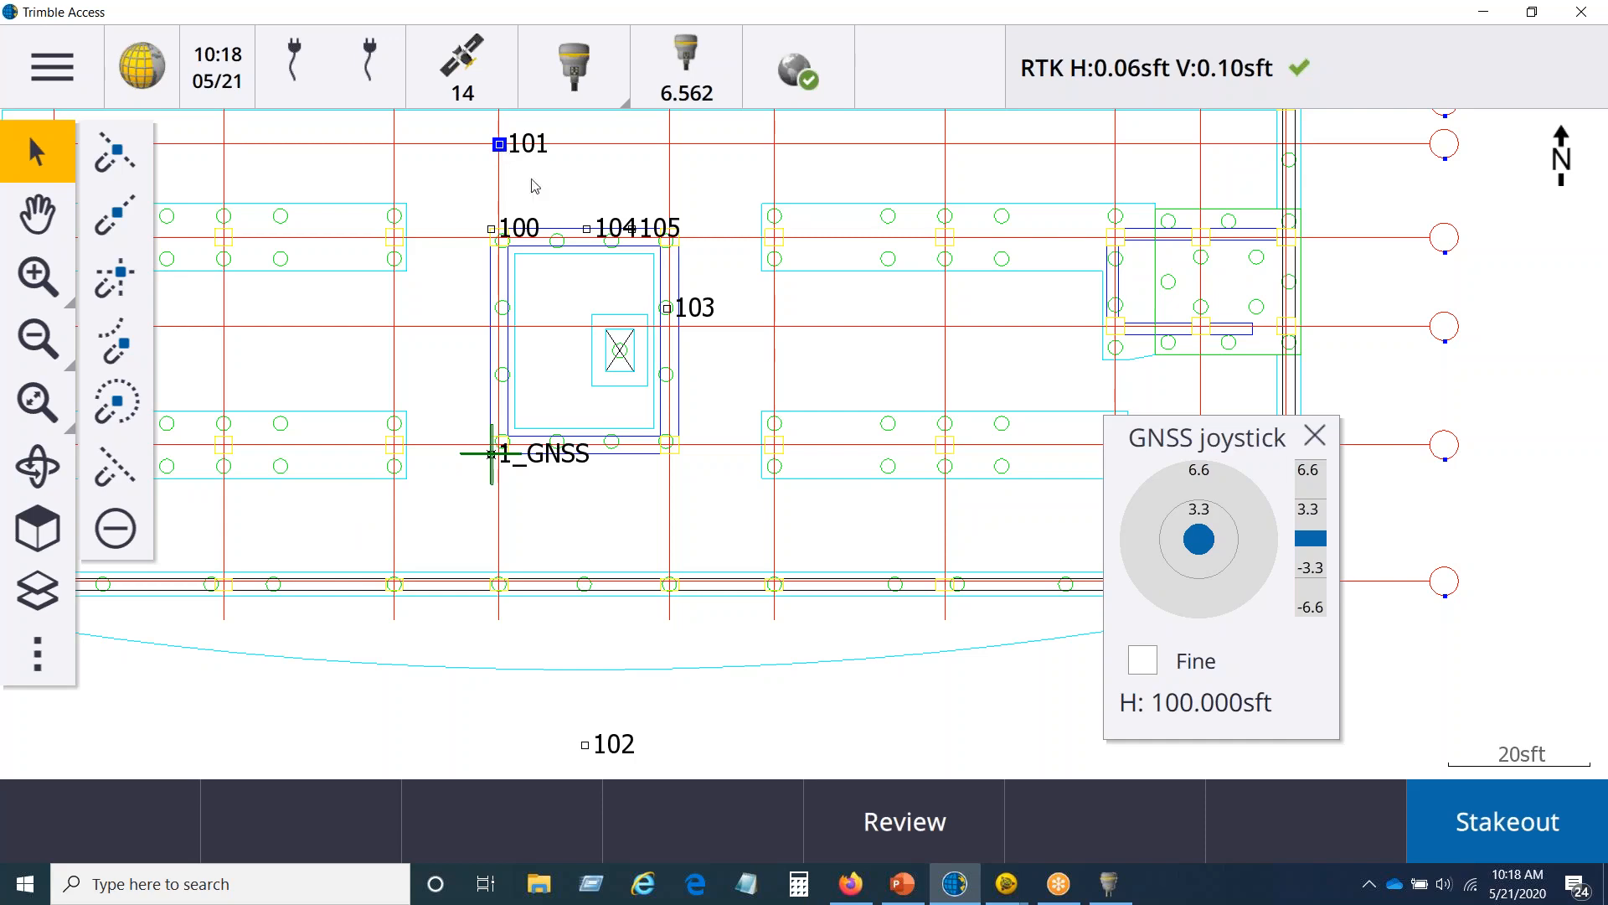
left_click(1514, 817)
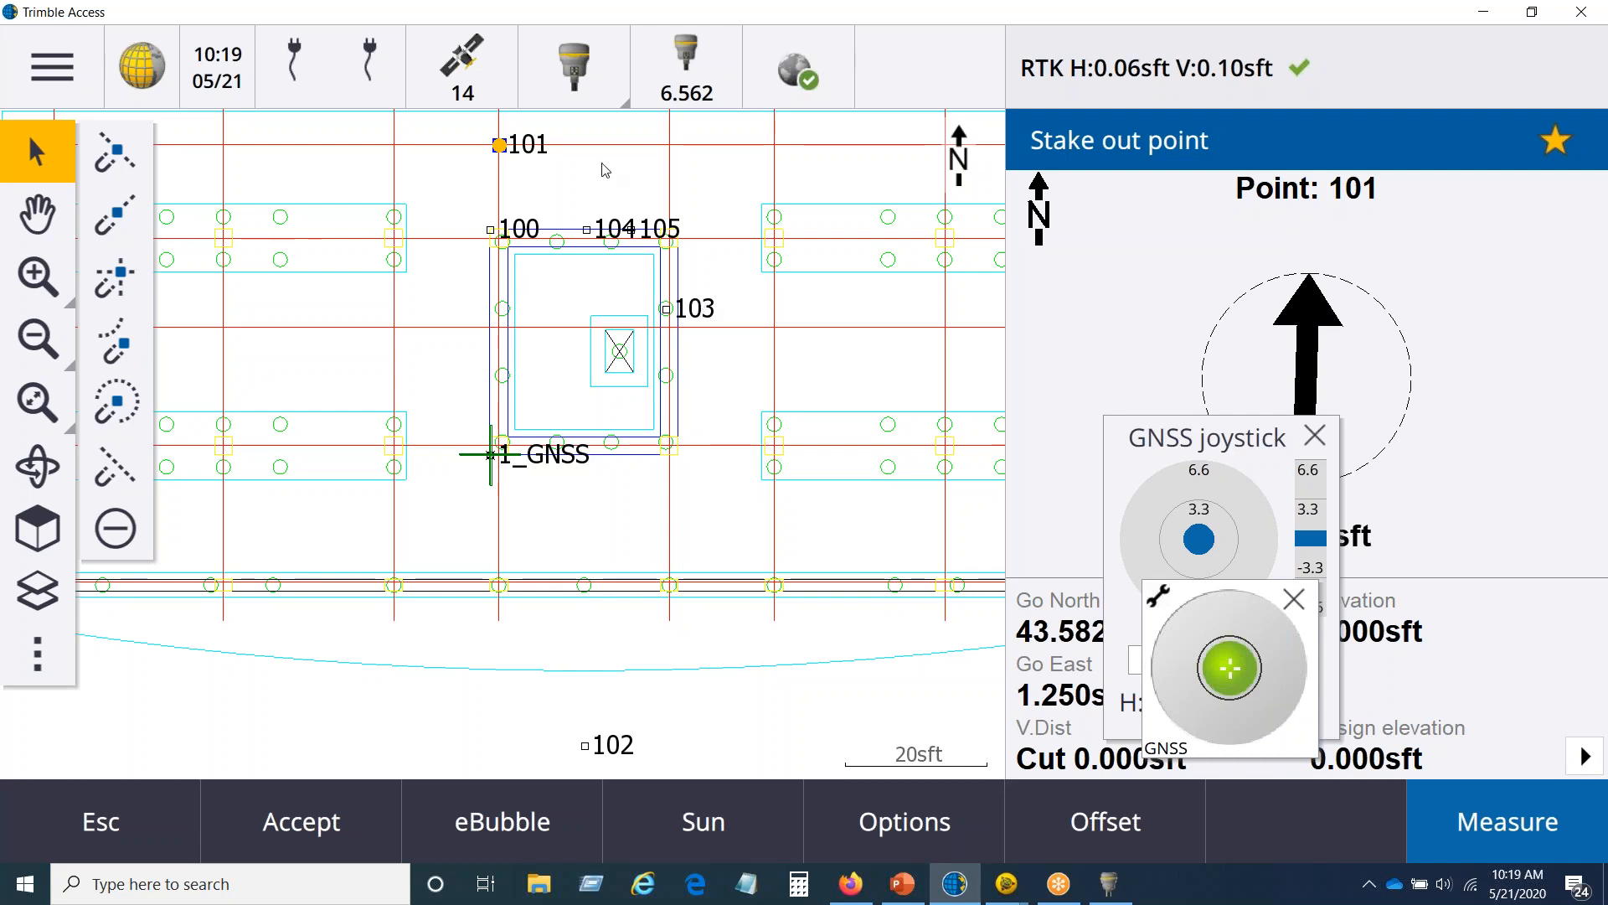
left_click(139, 808)
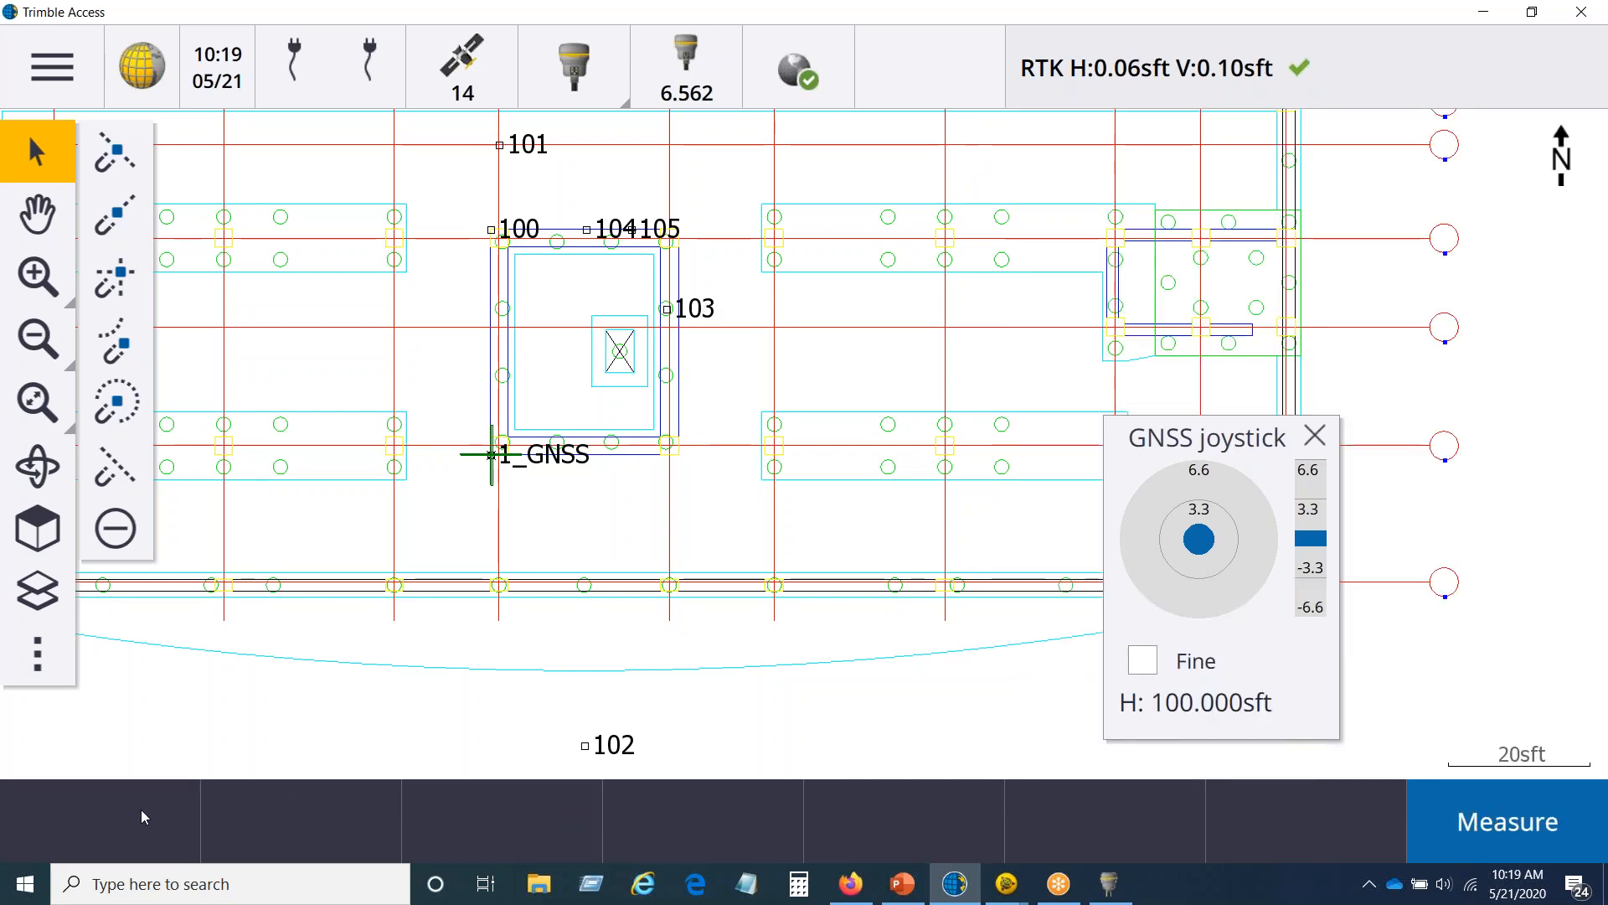
Step: Start keying in a new polyline, move the GNSS joystick clear of the form, and name the polyline LINE1
left_click(82, 60)
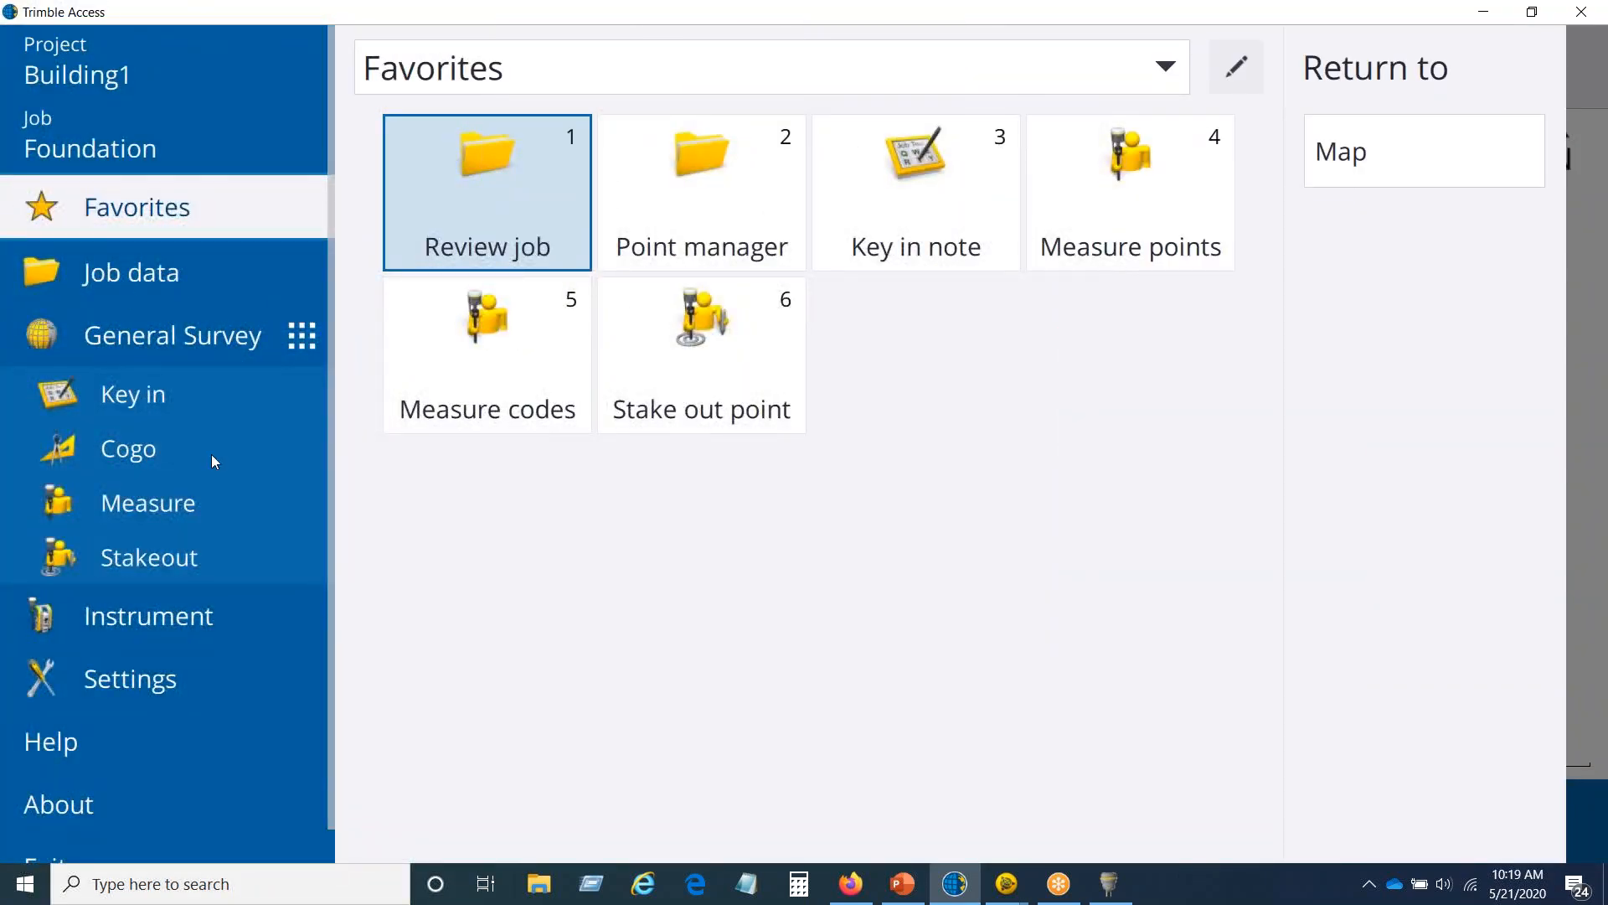
left_click(150, 387)
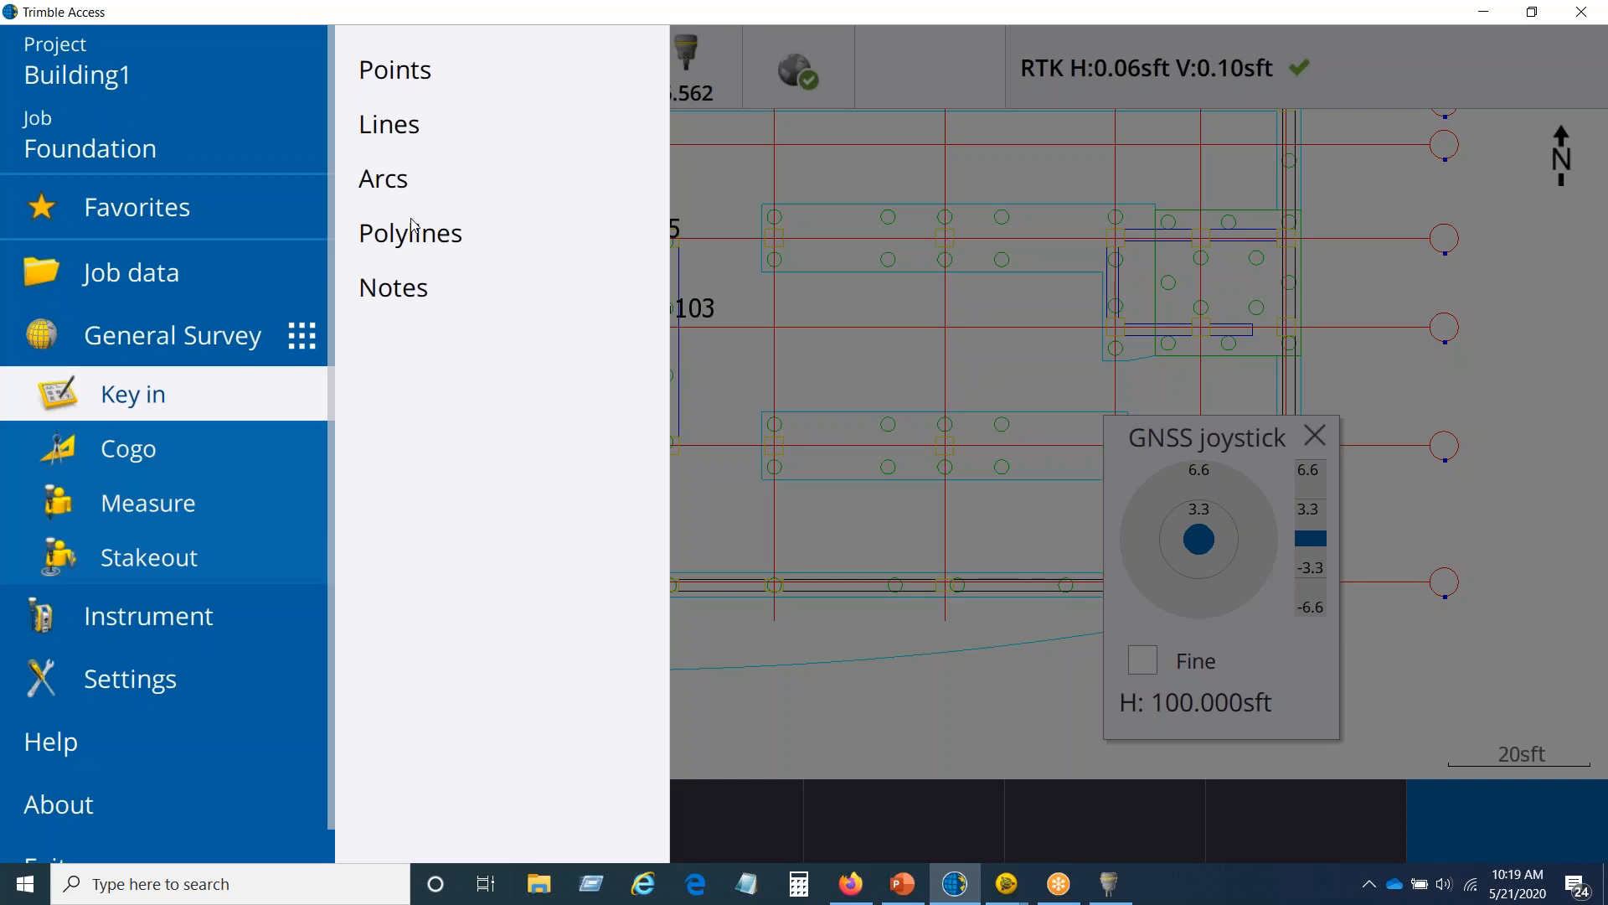
left_click(408, 235)
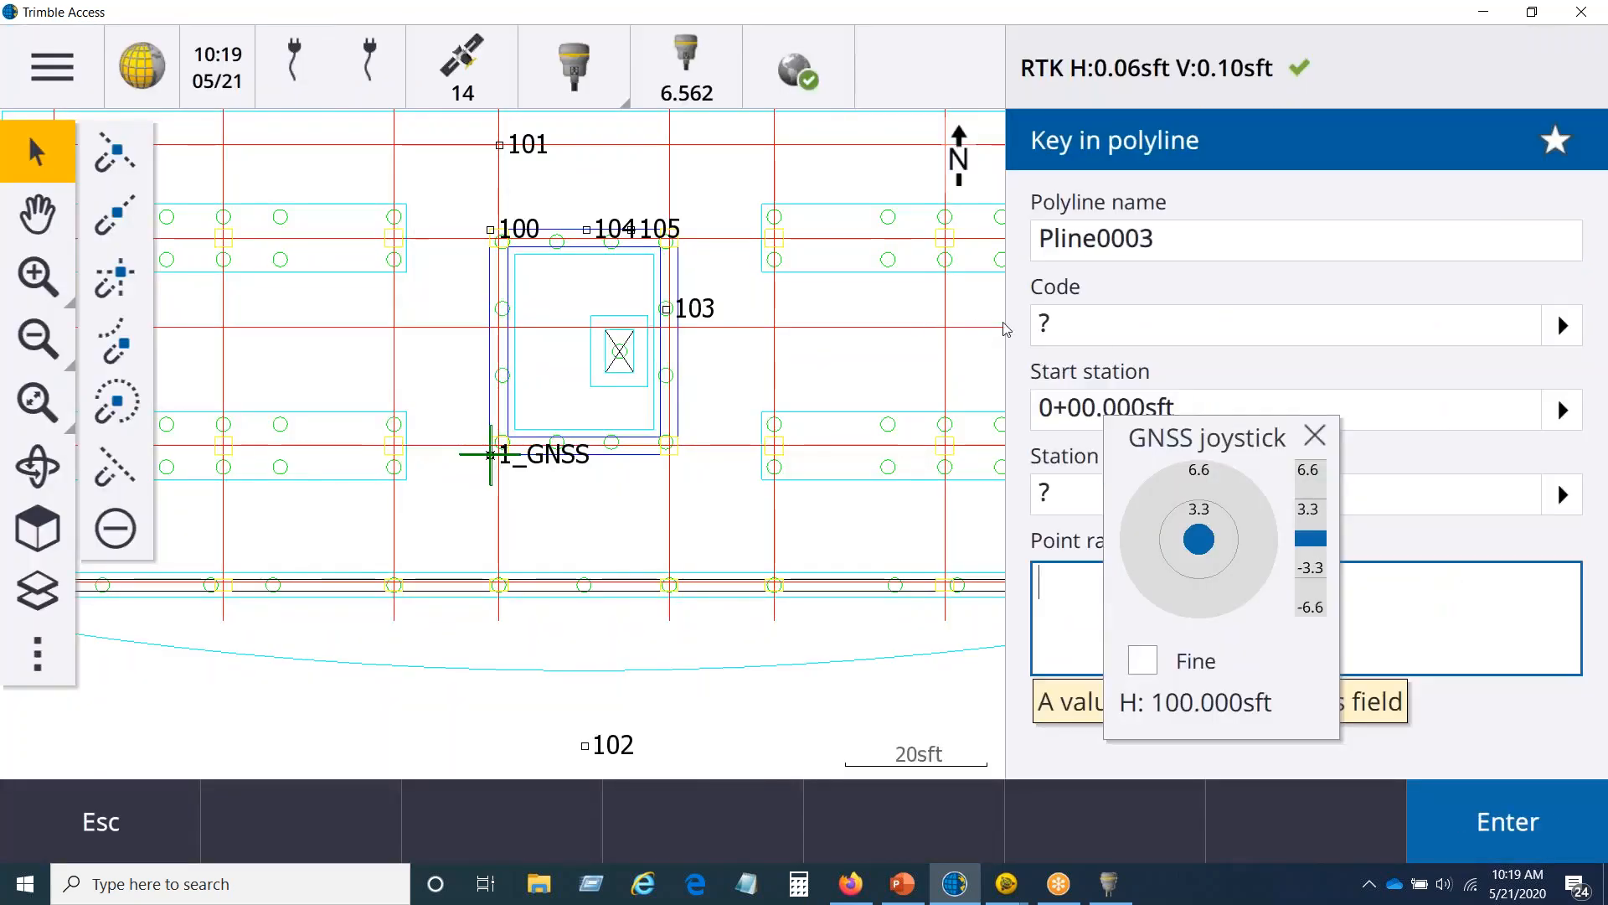
left_click(1481, 222)
left_click_drag(1166, 443, 297, 508)
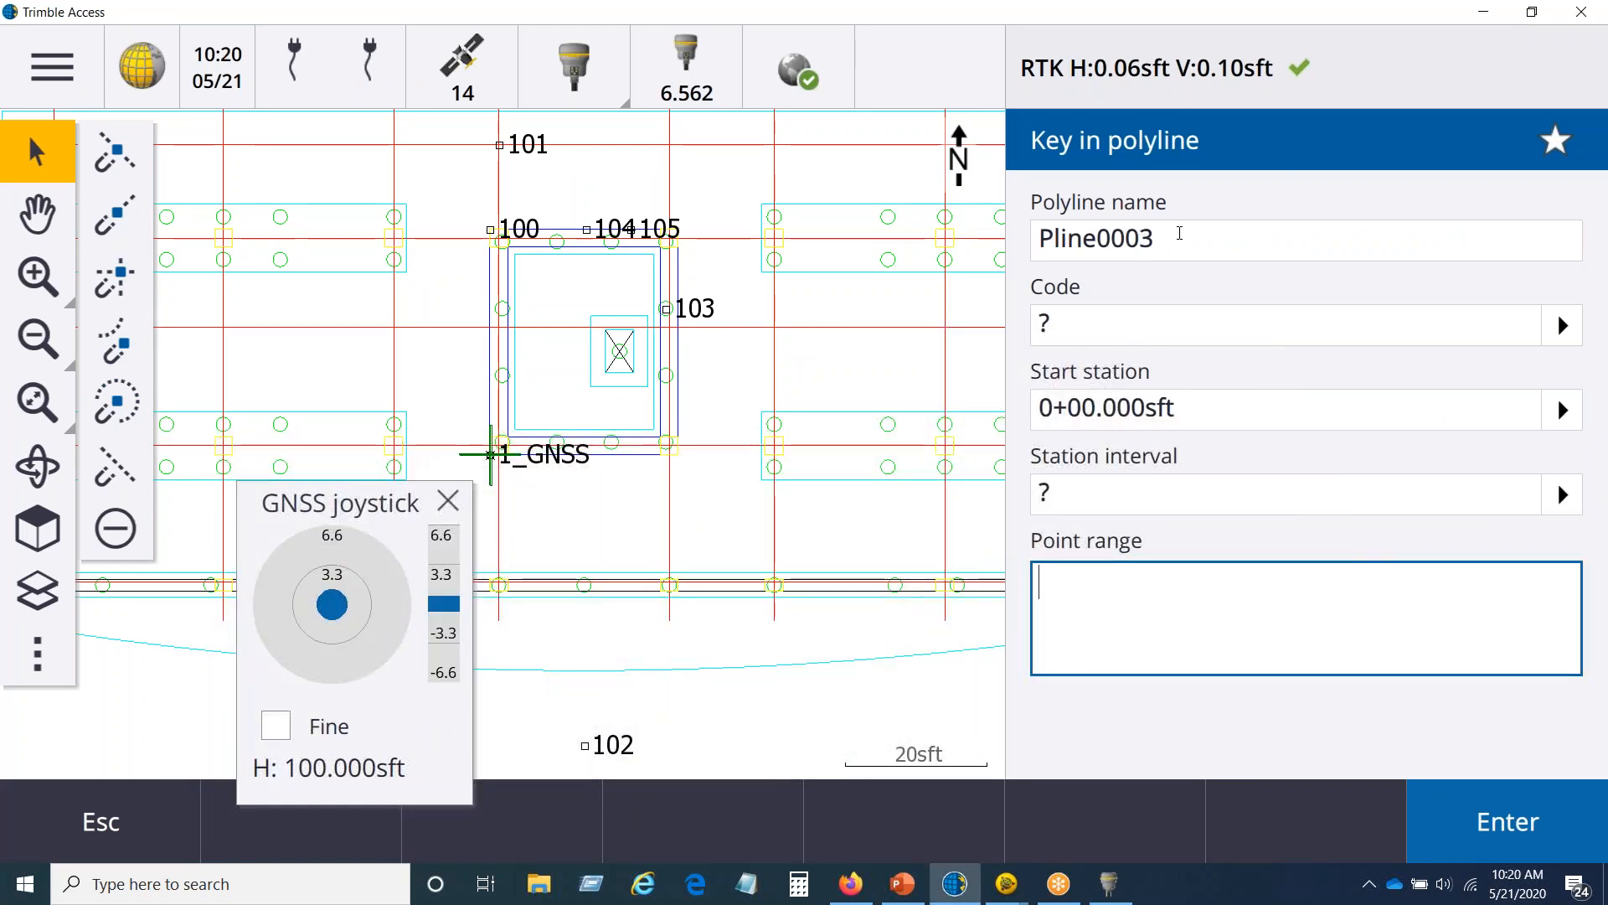
left_click(1171, 237)
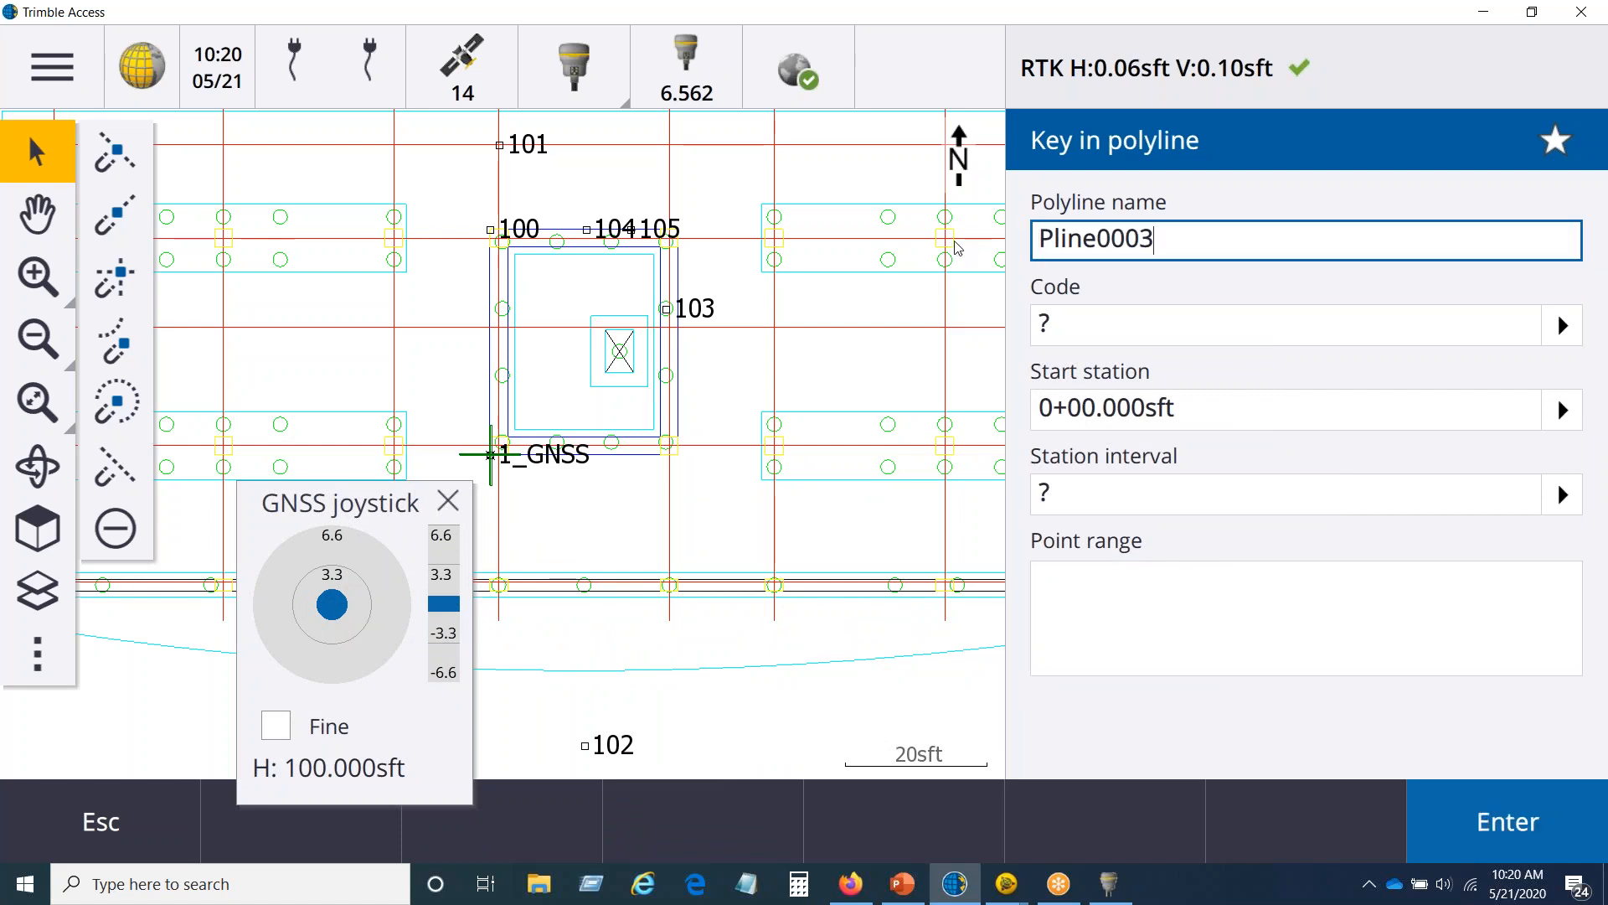
left_click_drag(1171, 238, 941, 245)
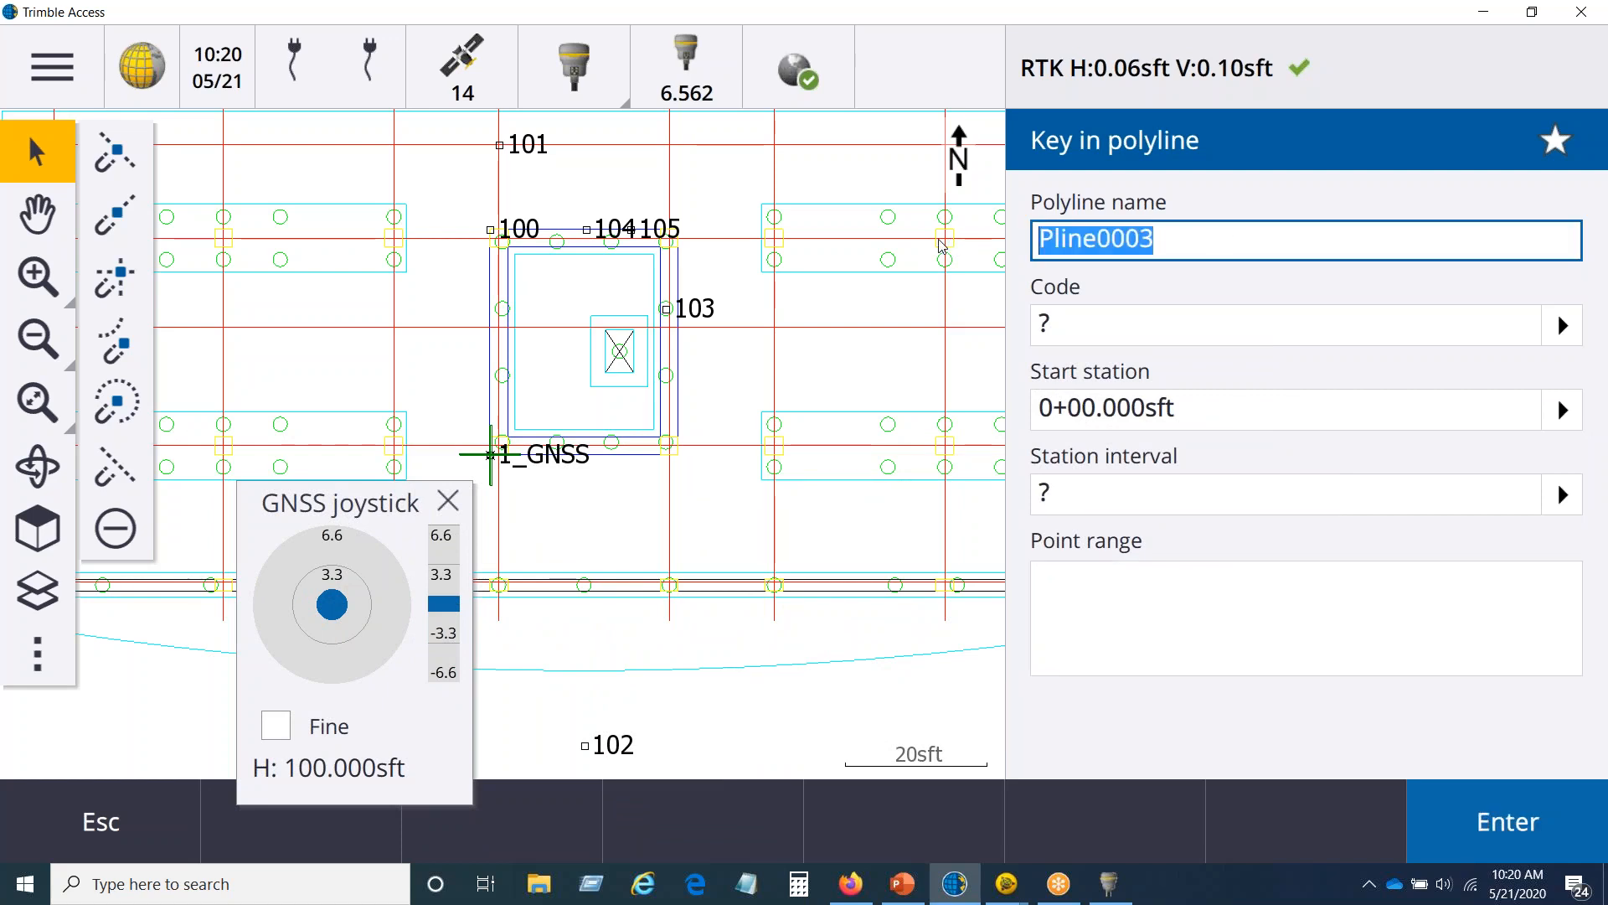
type("LINE1")
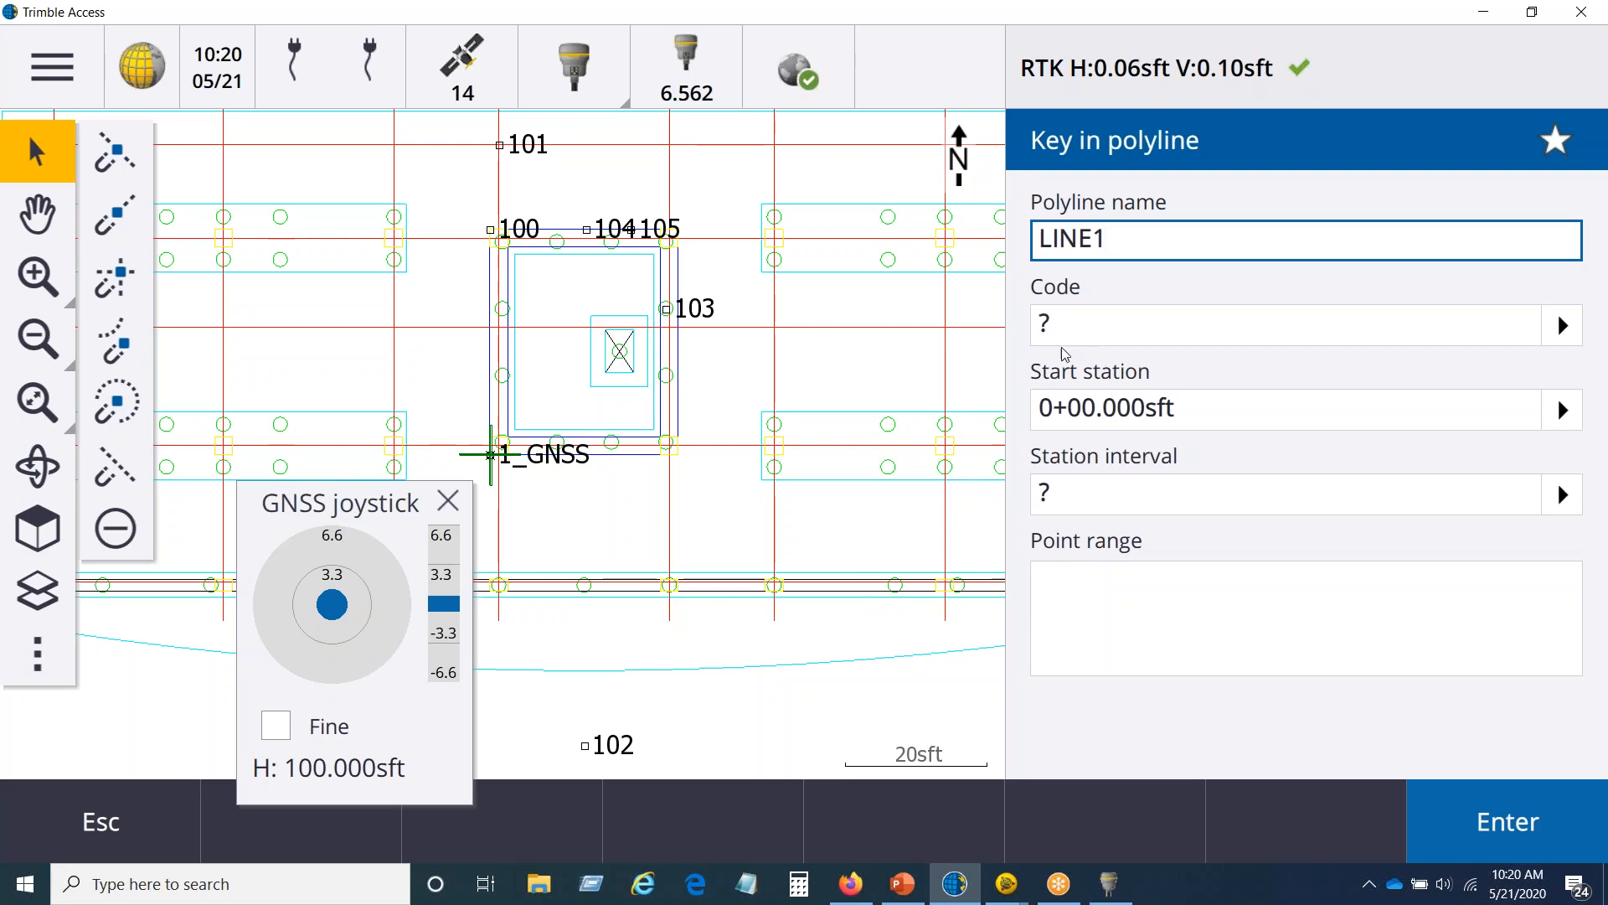
Step: Open the help topic on keying in a polyline, review its point range formats, and return to the polyline form
left_click(62, 60)
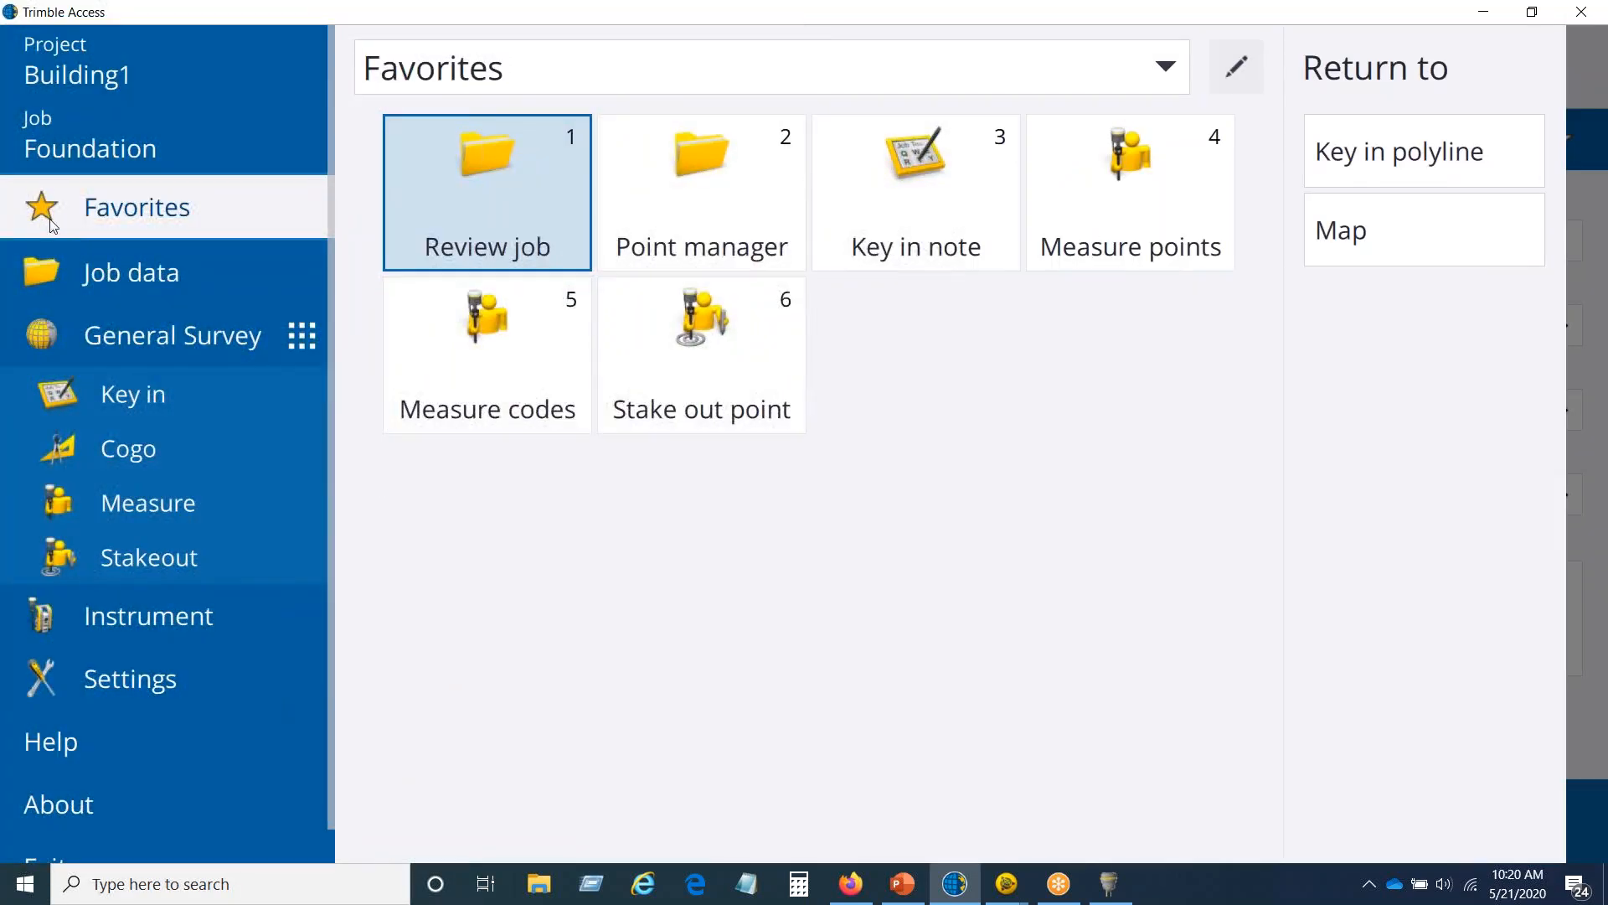
left_click(82, 754)
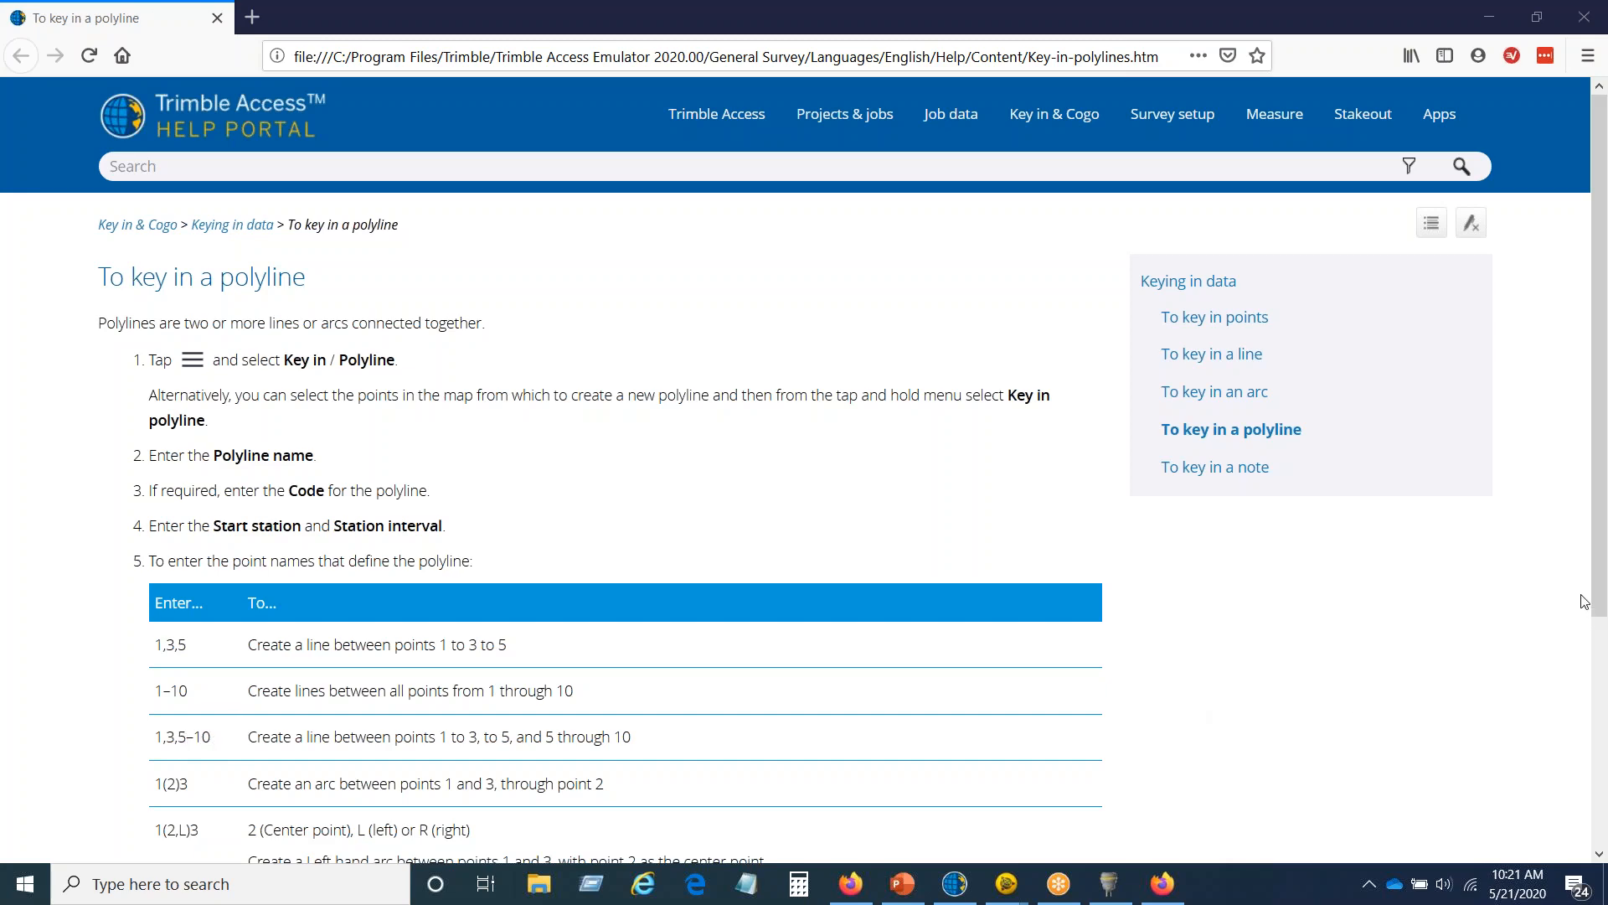
scroll(1579, 605, "down", 3)
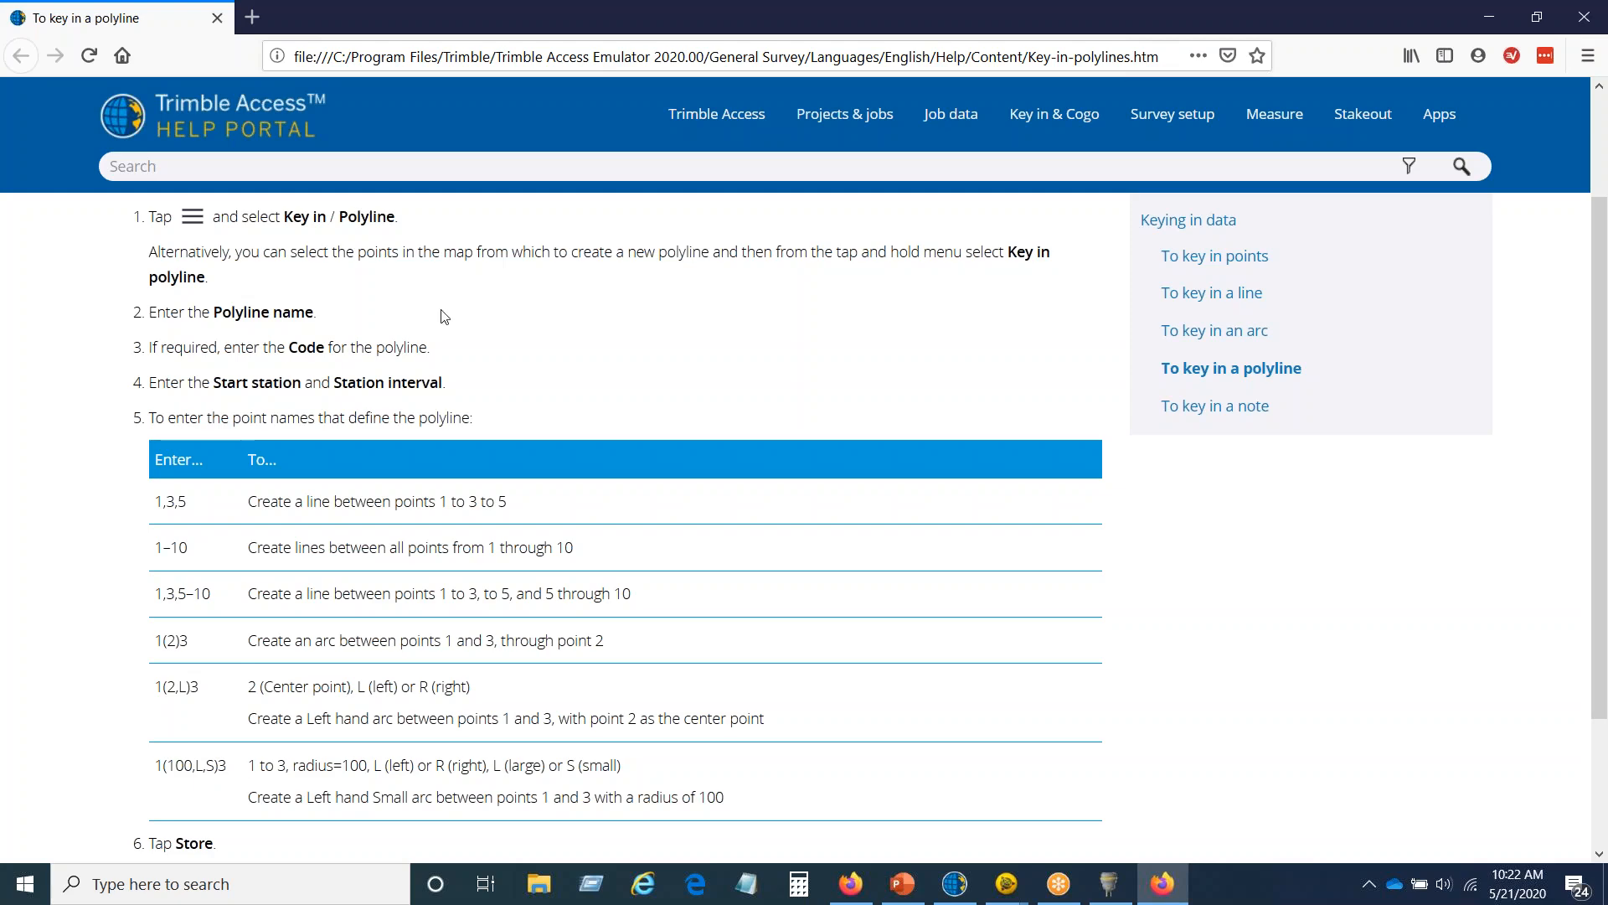
left_click(1490, 16)
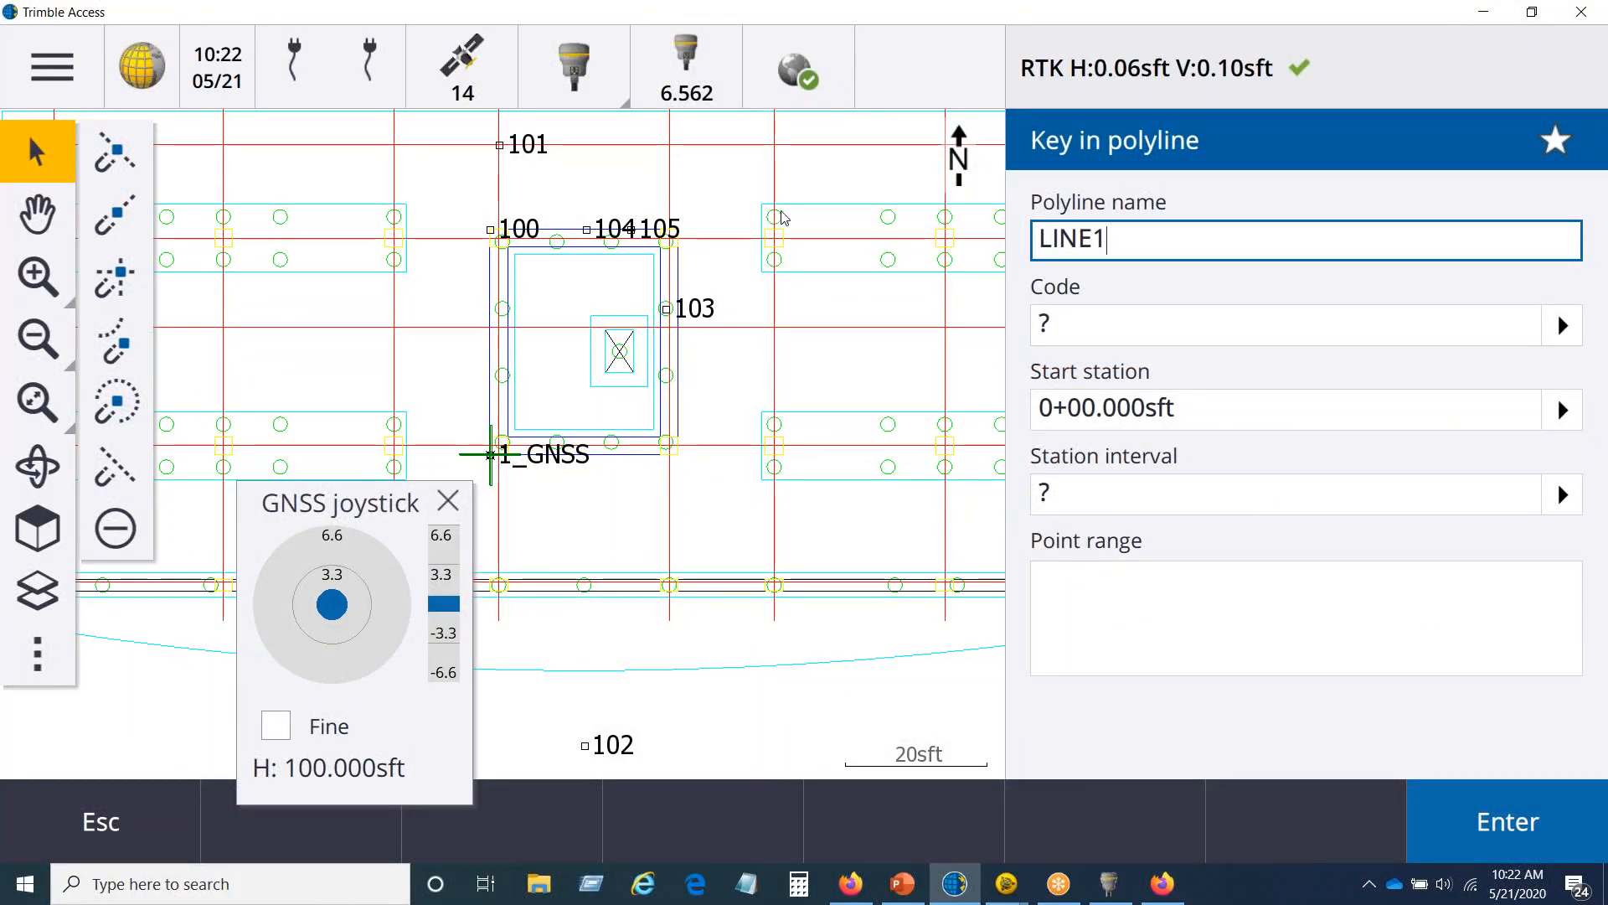
left_click(456, 108)
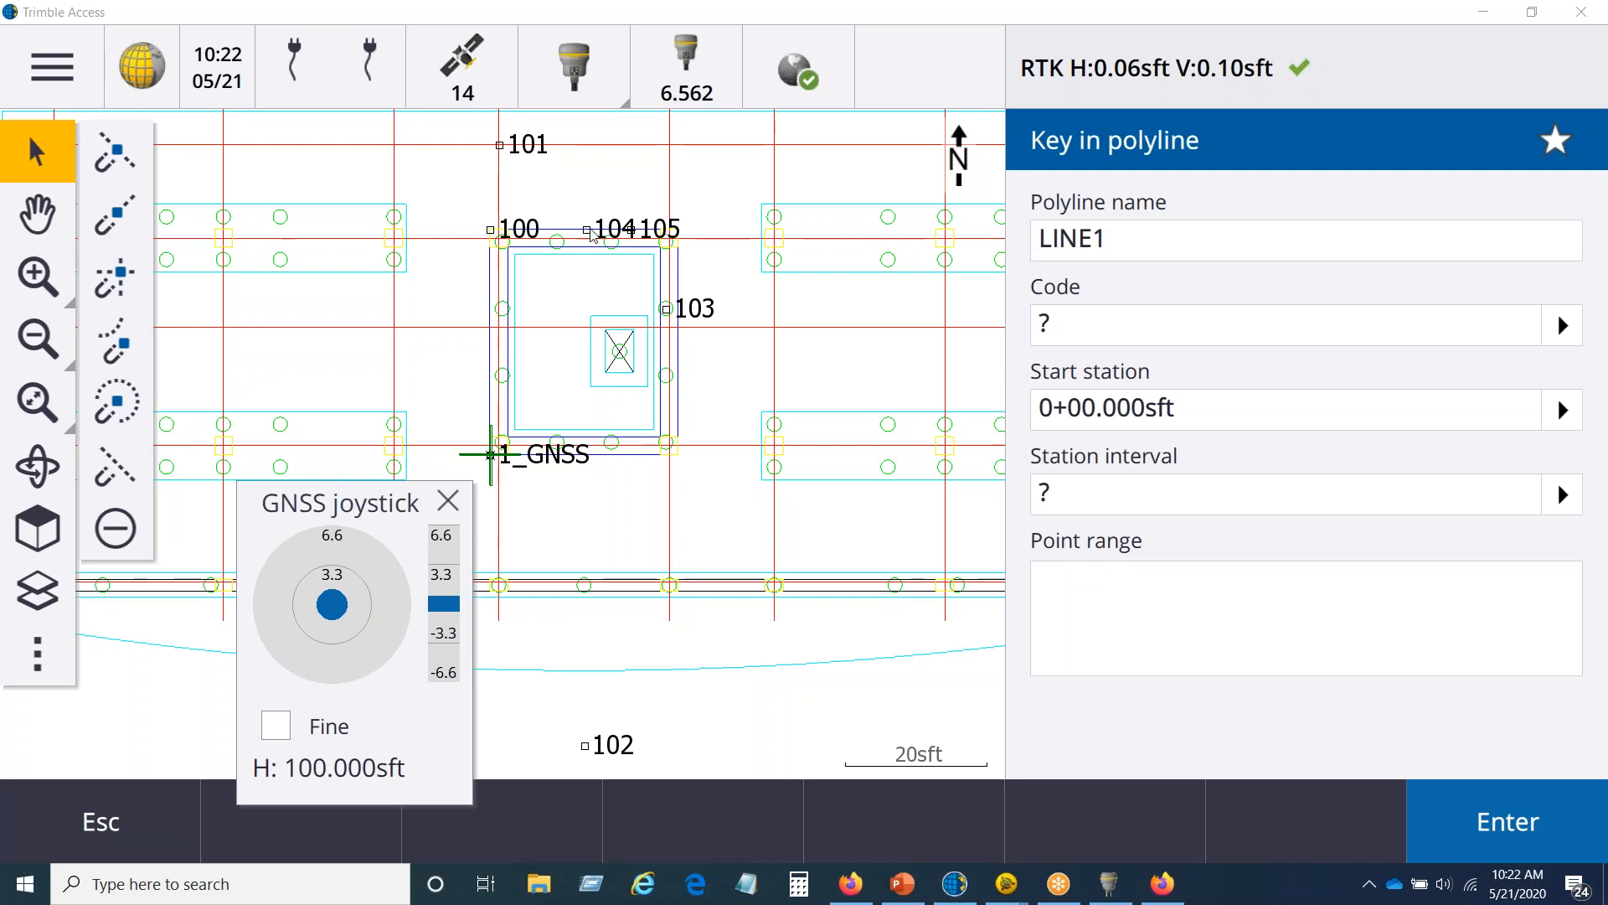
Step: Define LINE1 with the point range 104,100,101 and store the polyline
left_click(1059, 572)
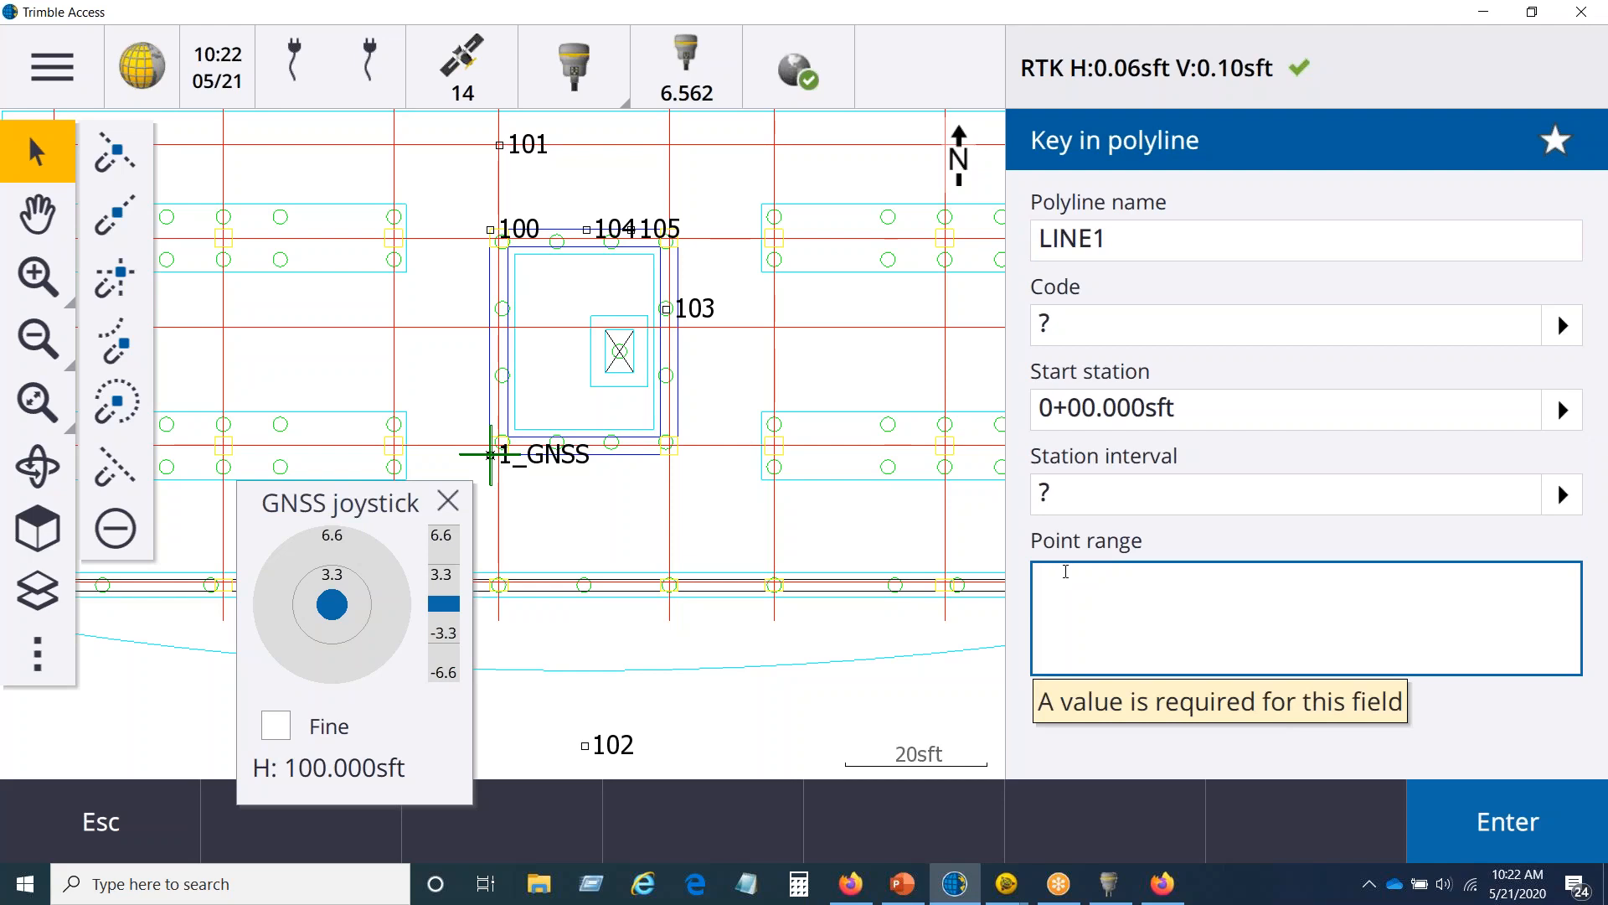
type("10")
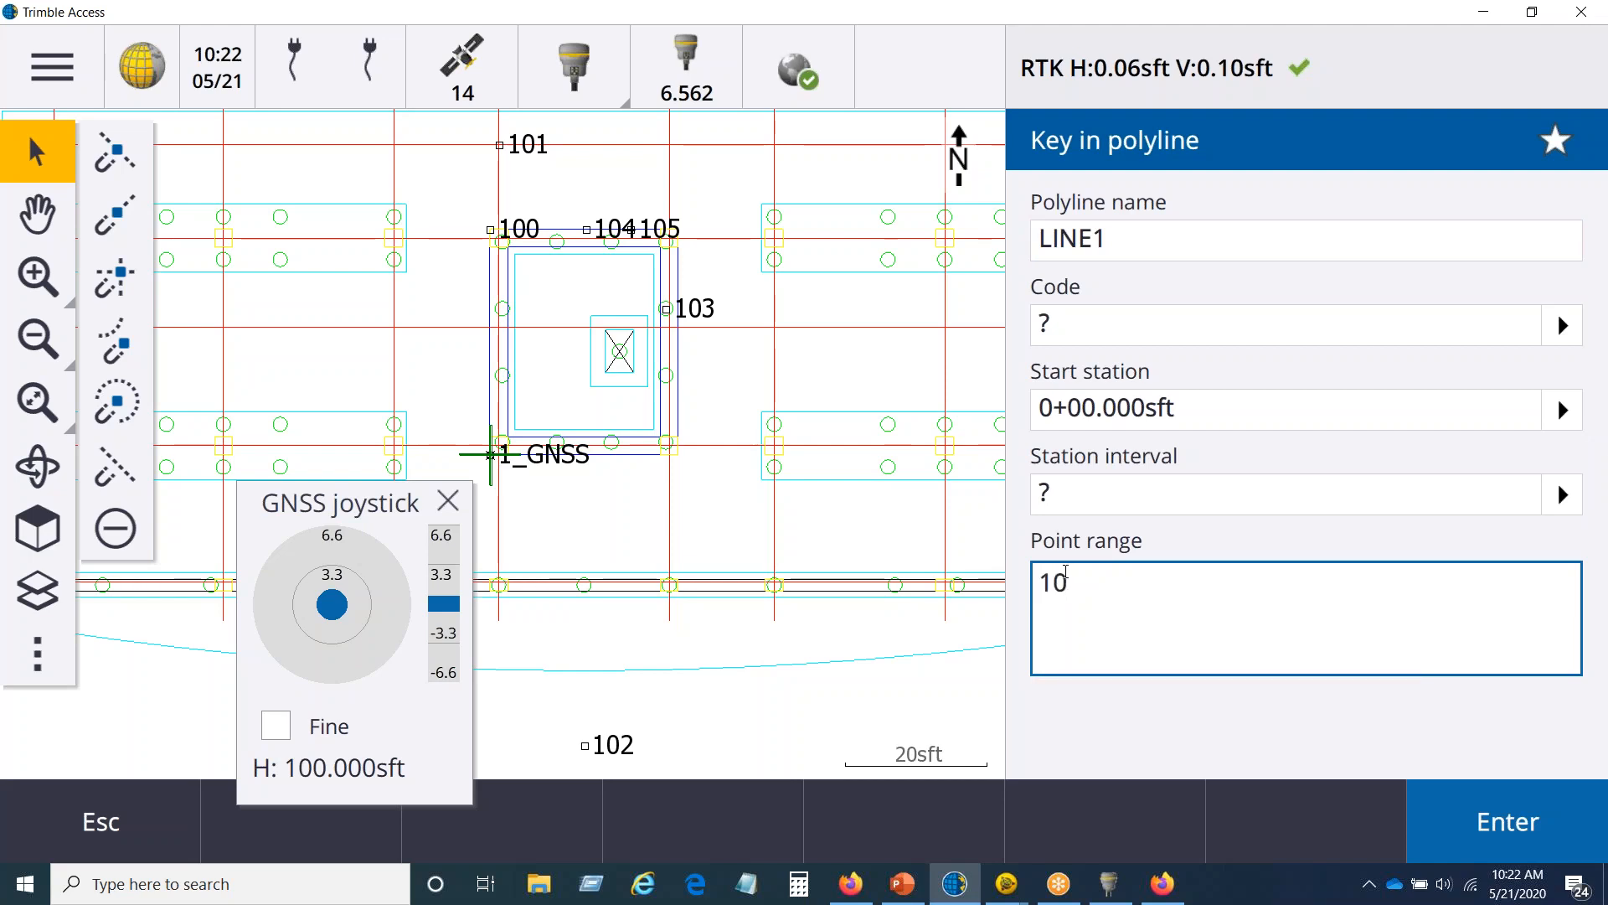
type("4,1")
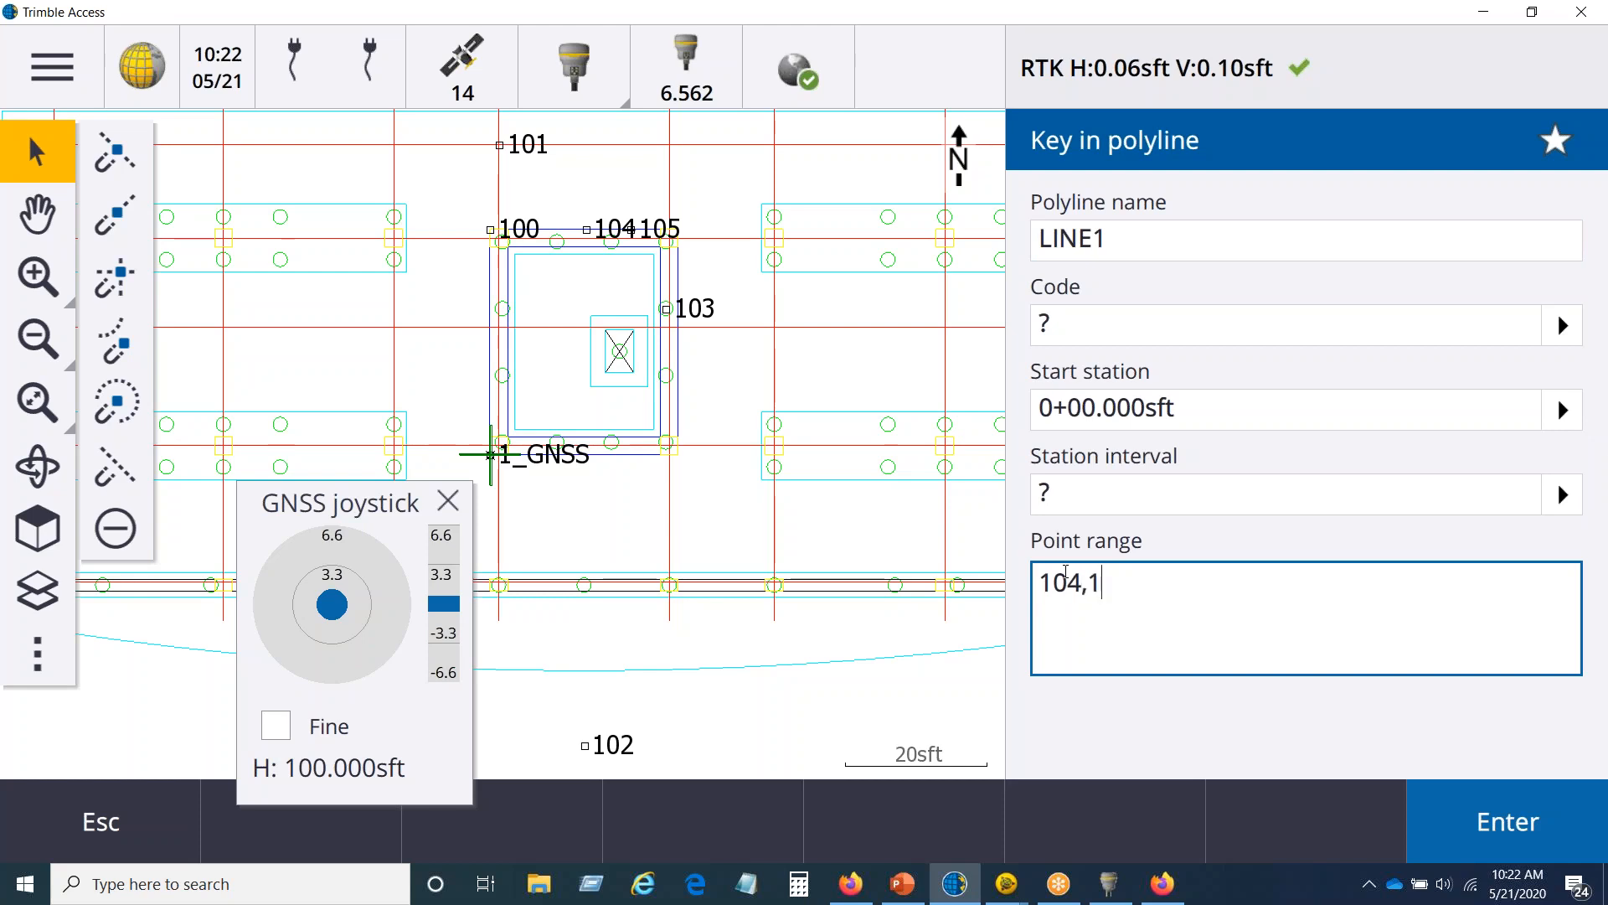
type("00,101")
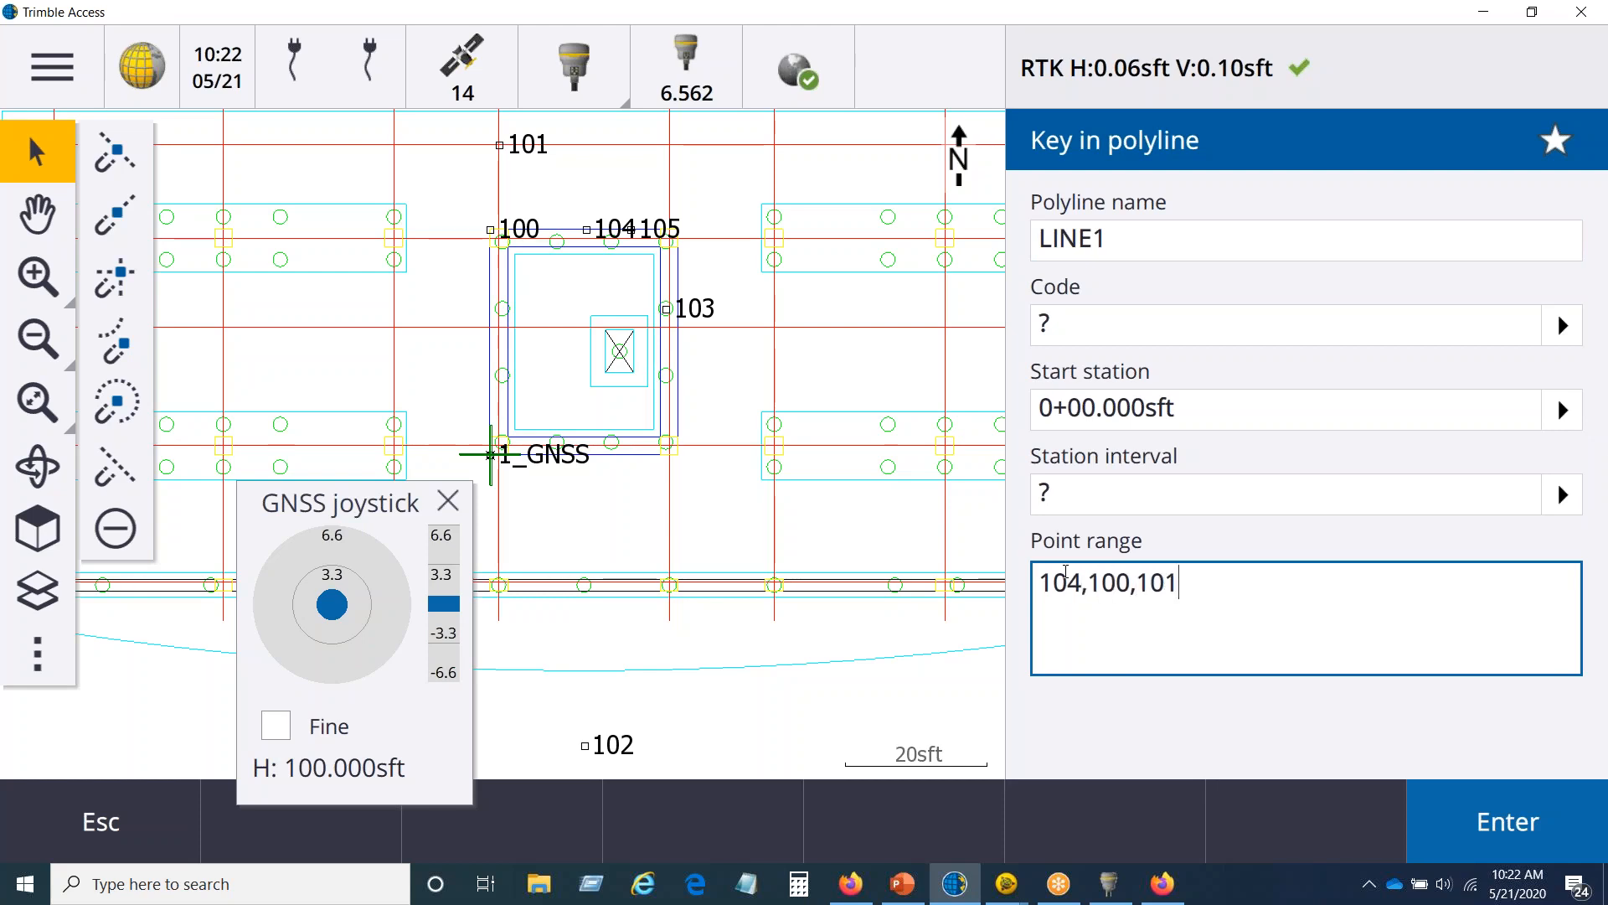
left_click(1504, 823)
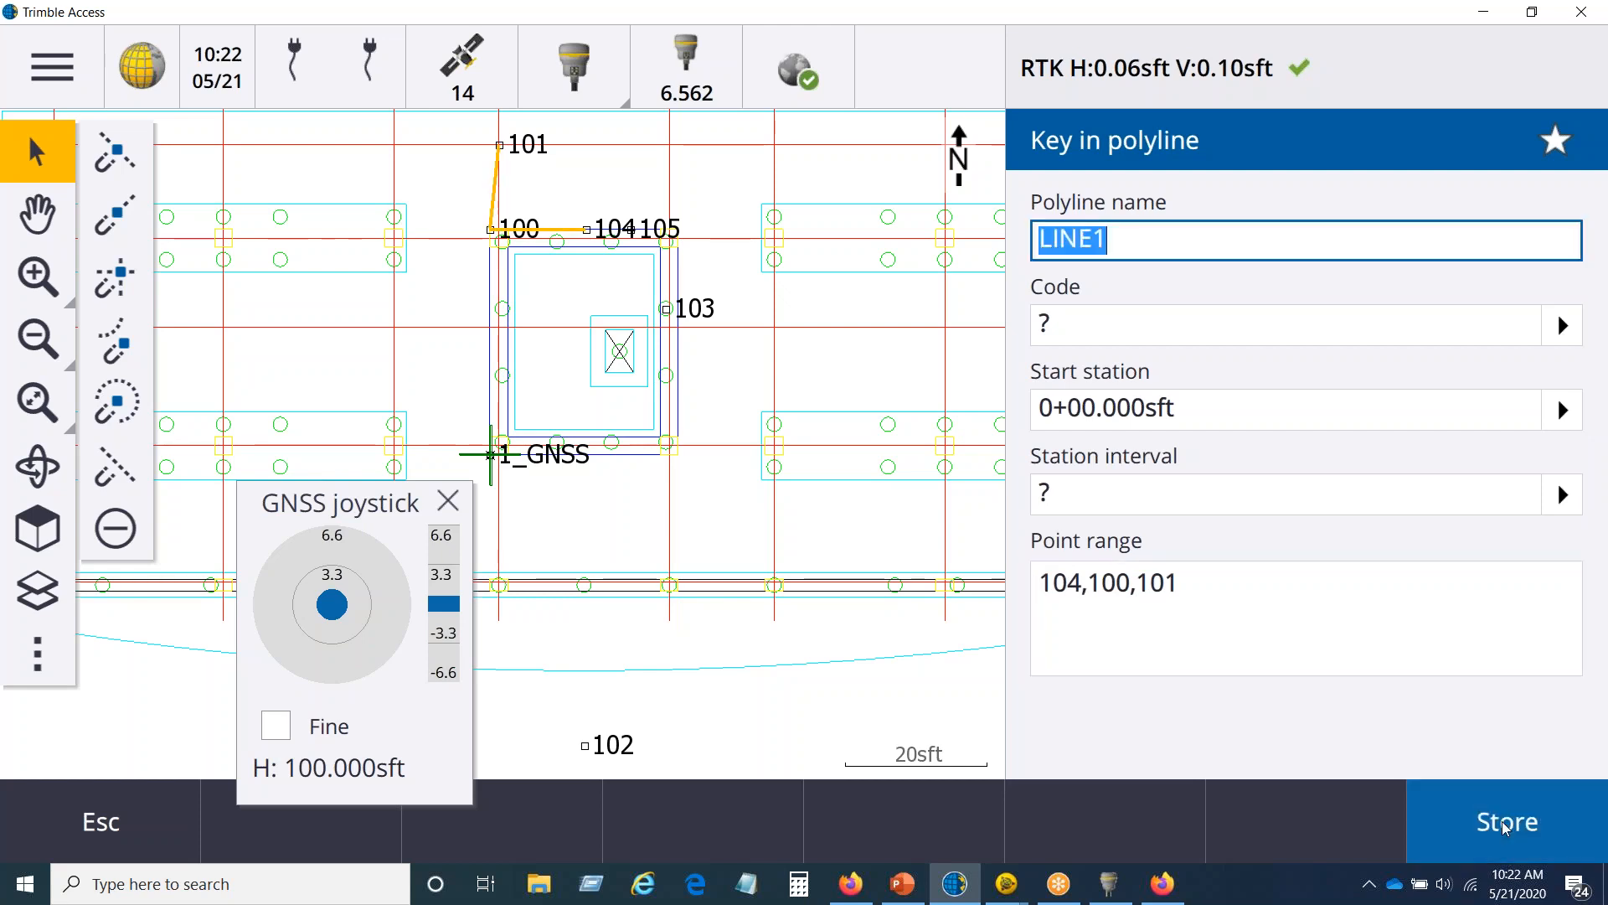
left_click(1503, 821)
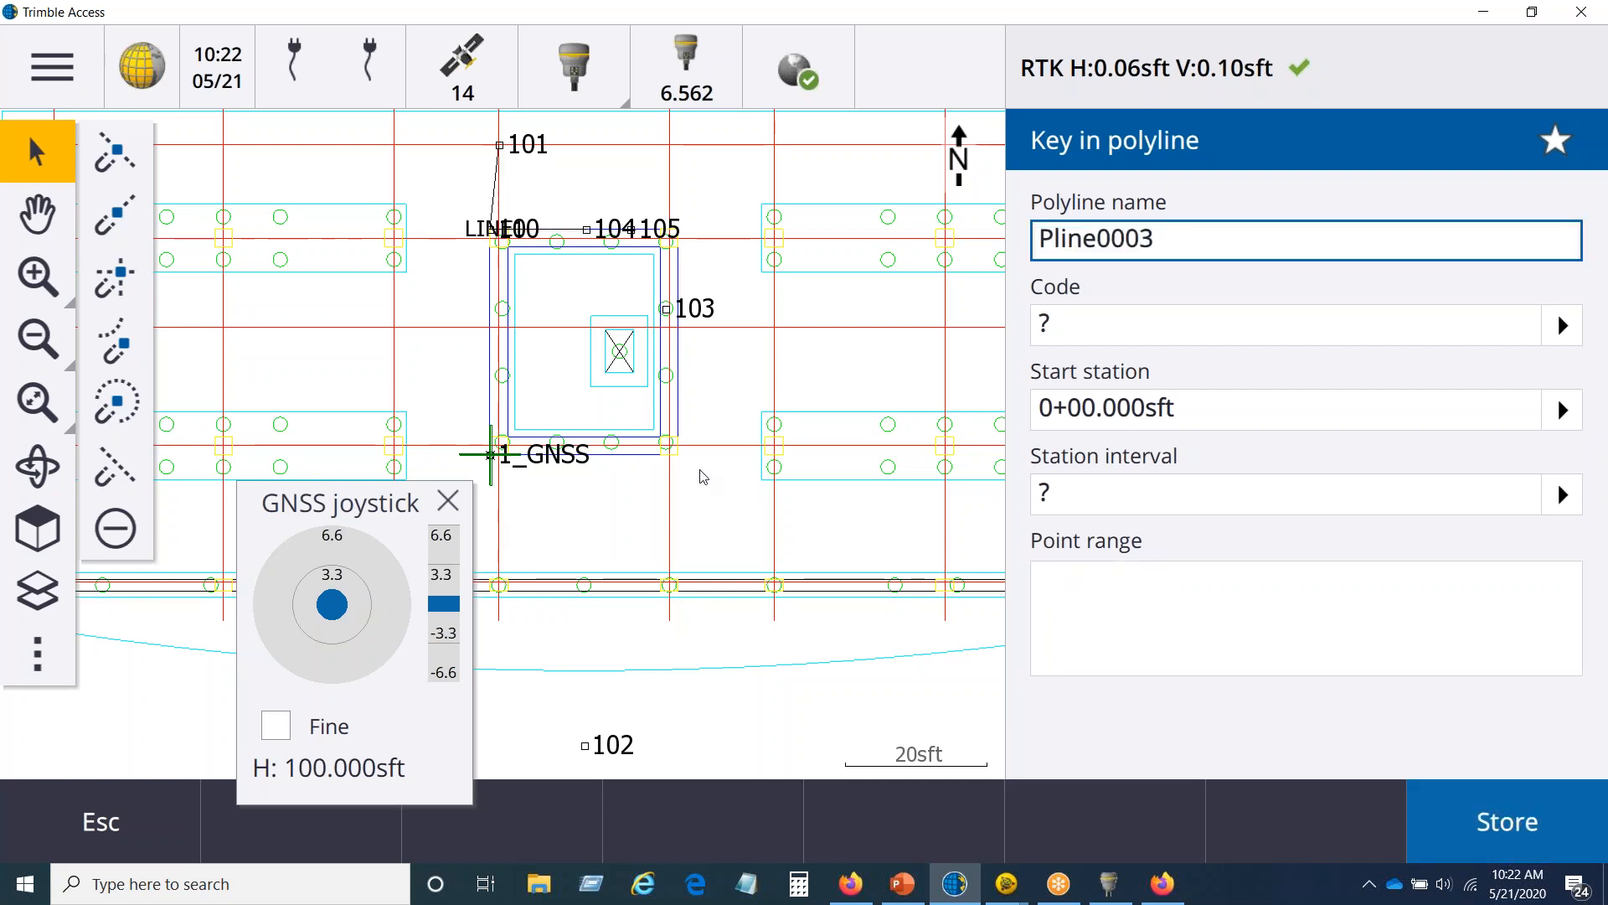
Step: Hide BLDGFoundation.dxf from the active map and close the polyline key-in form
left_click(21, 598)
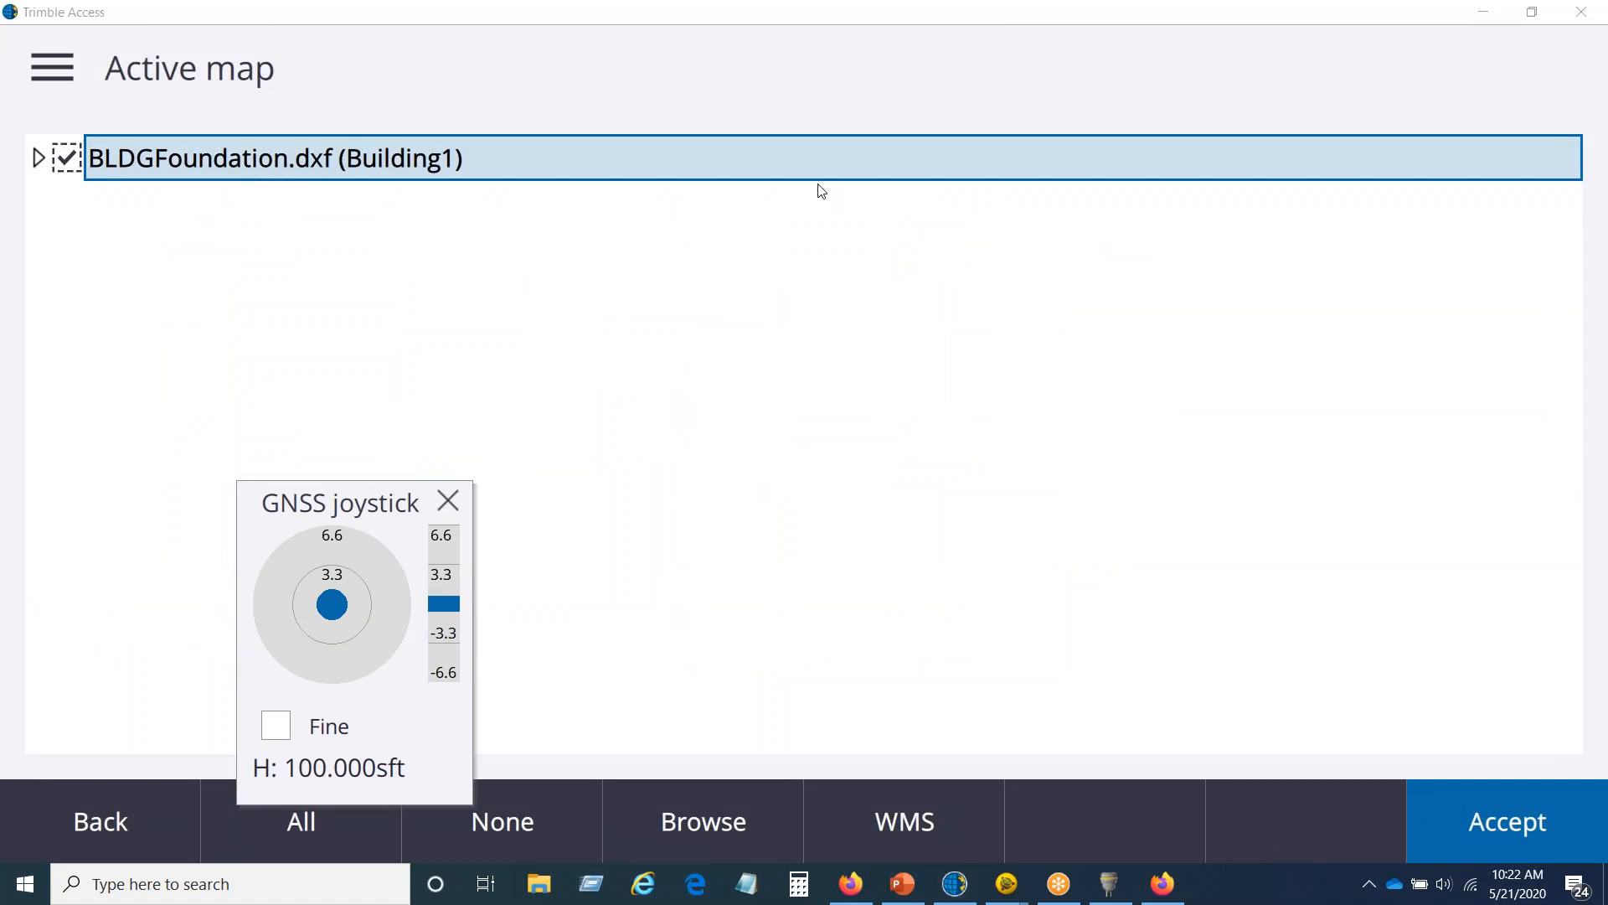
left_click(57, 165)
left_click(1486, 823)
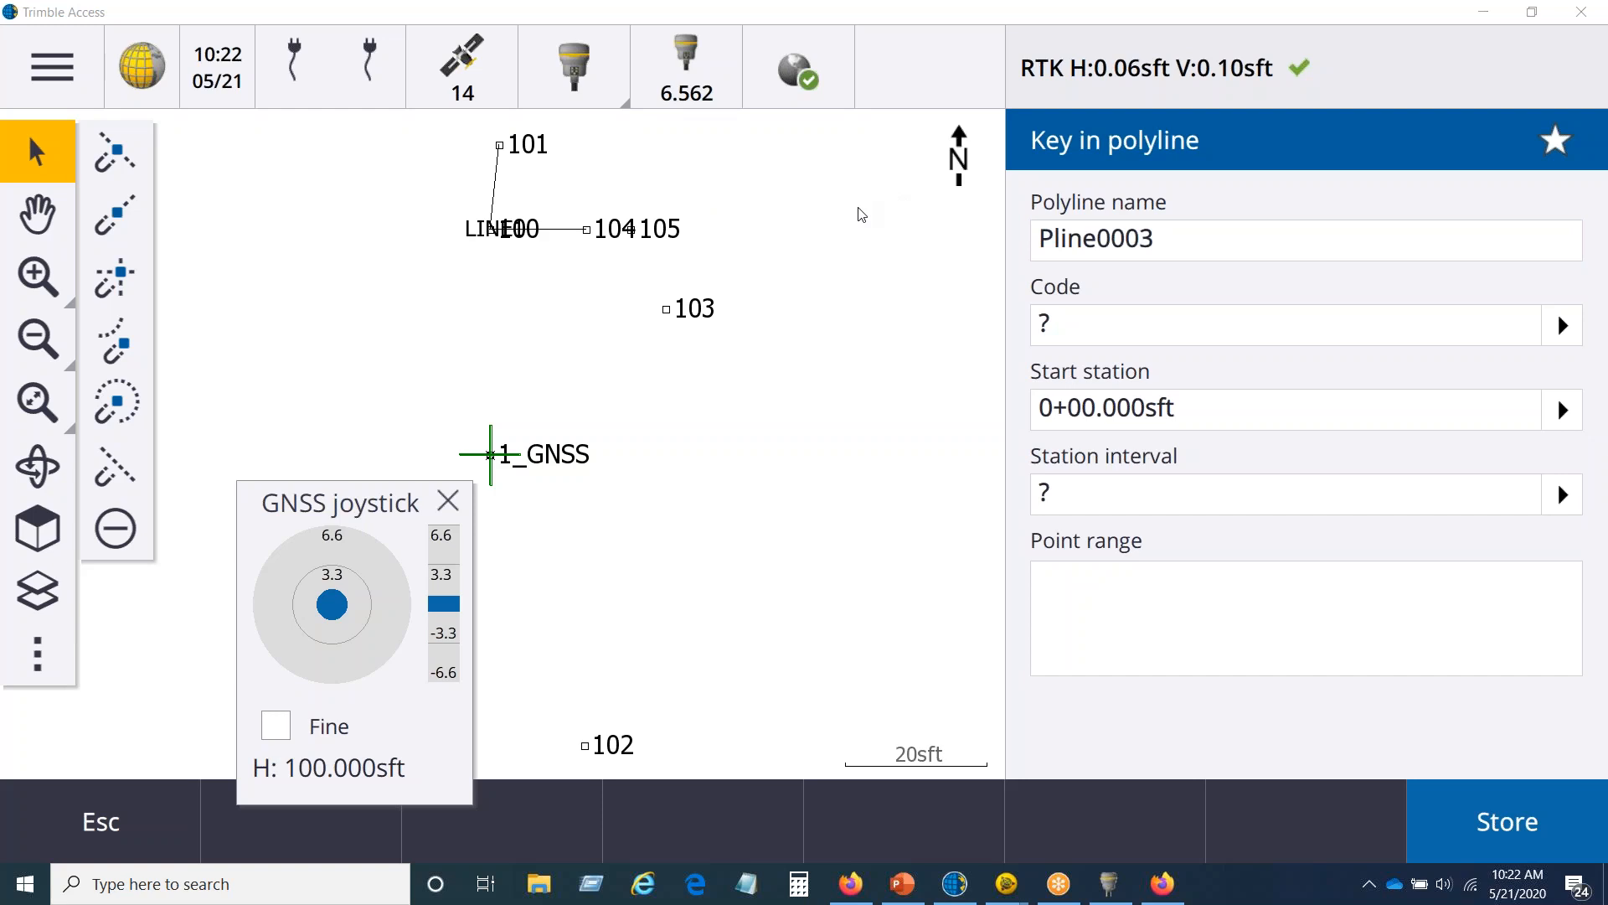
left_click(124, 829)
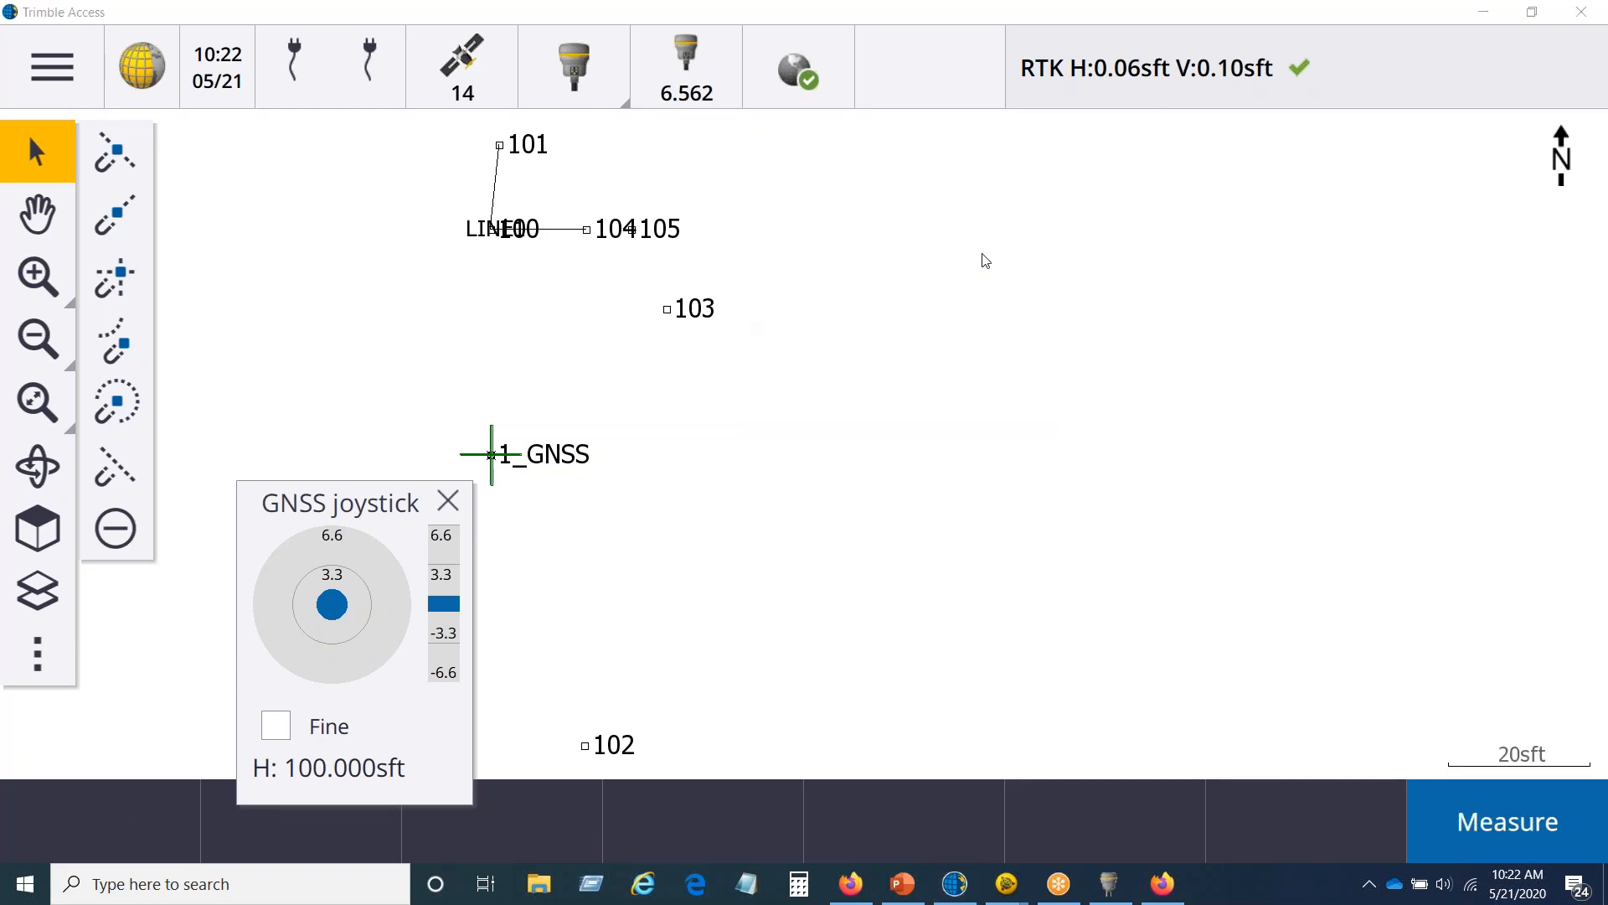
Step: Reverse the direction of polyline LINE1, and reverse it again to restore its original direction
left_click(557, 235)
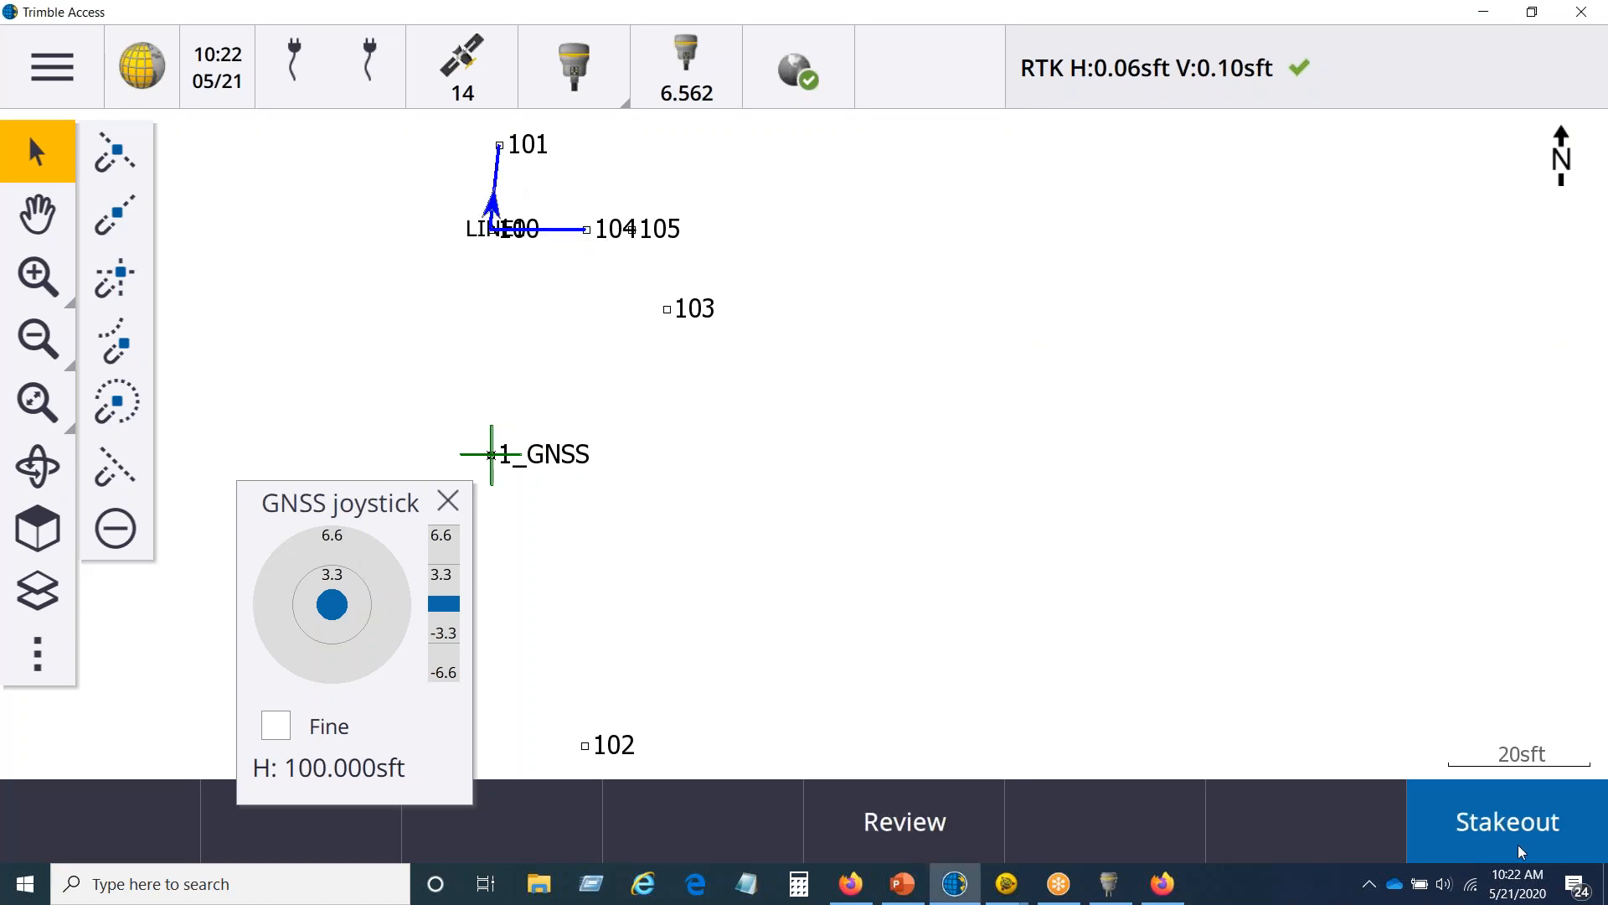
right_click(686, 448)
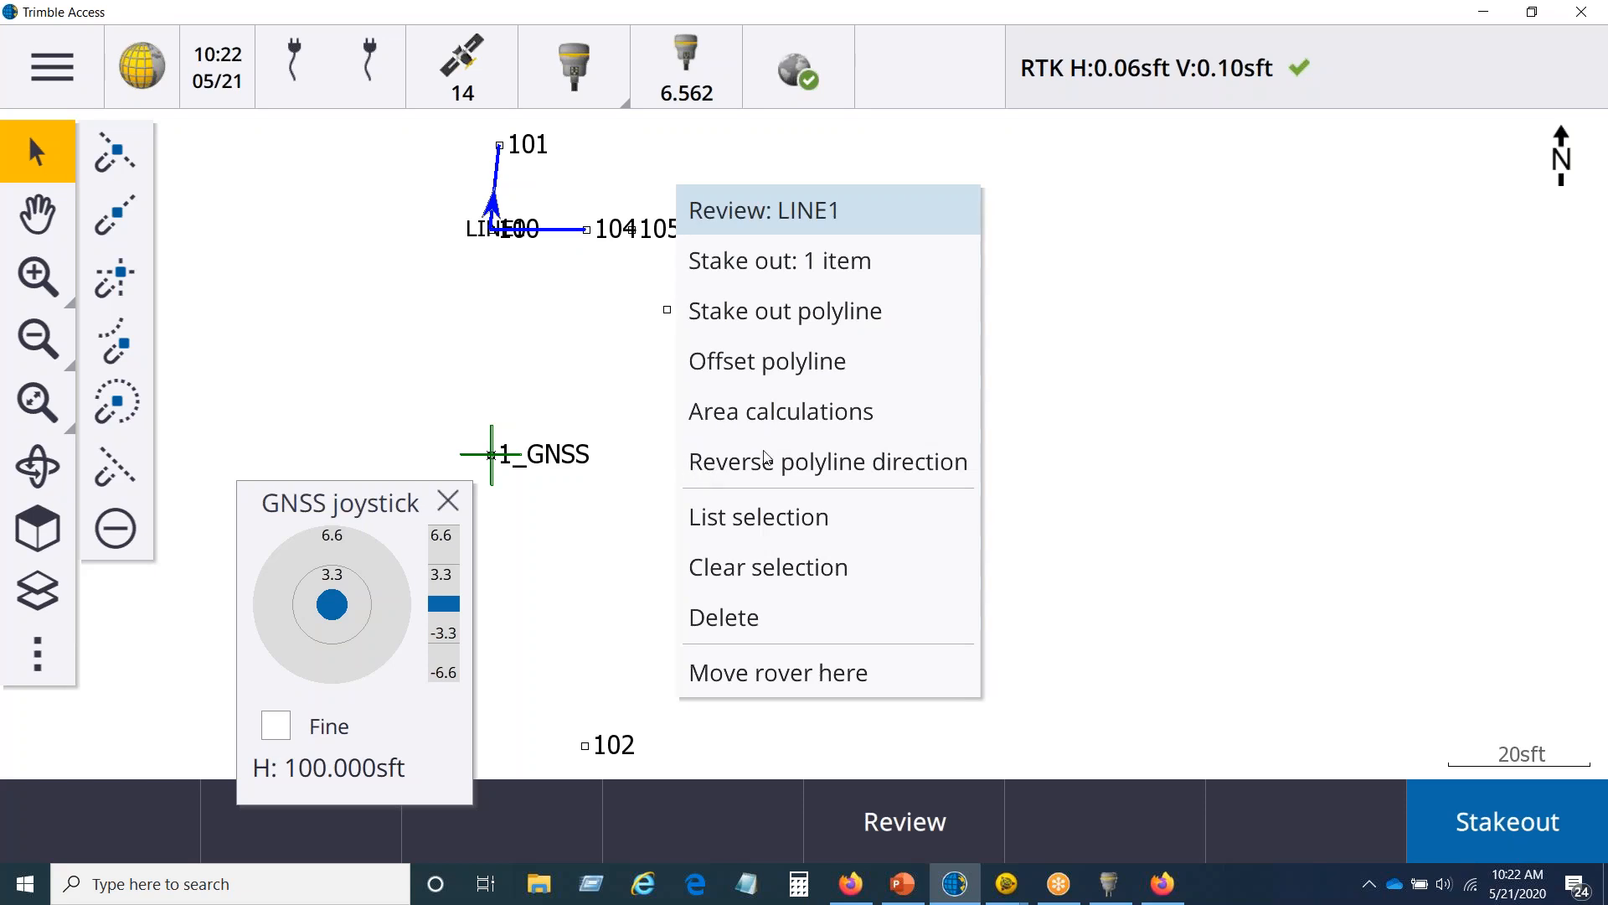
left_click(768, 469)
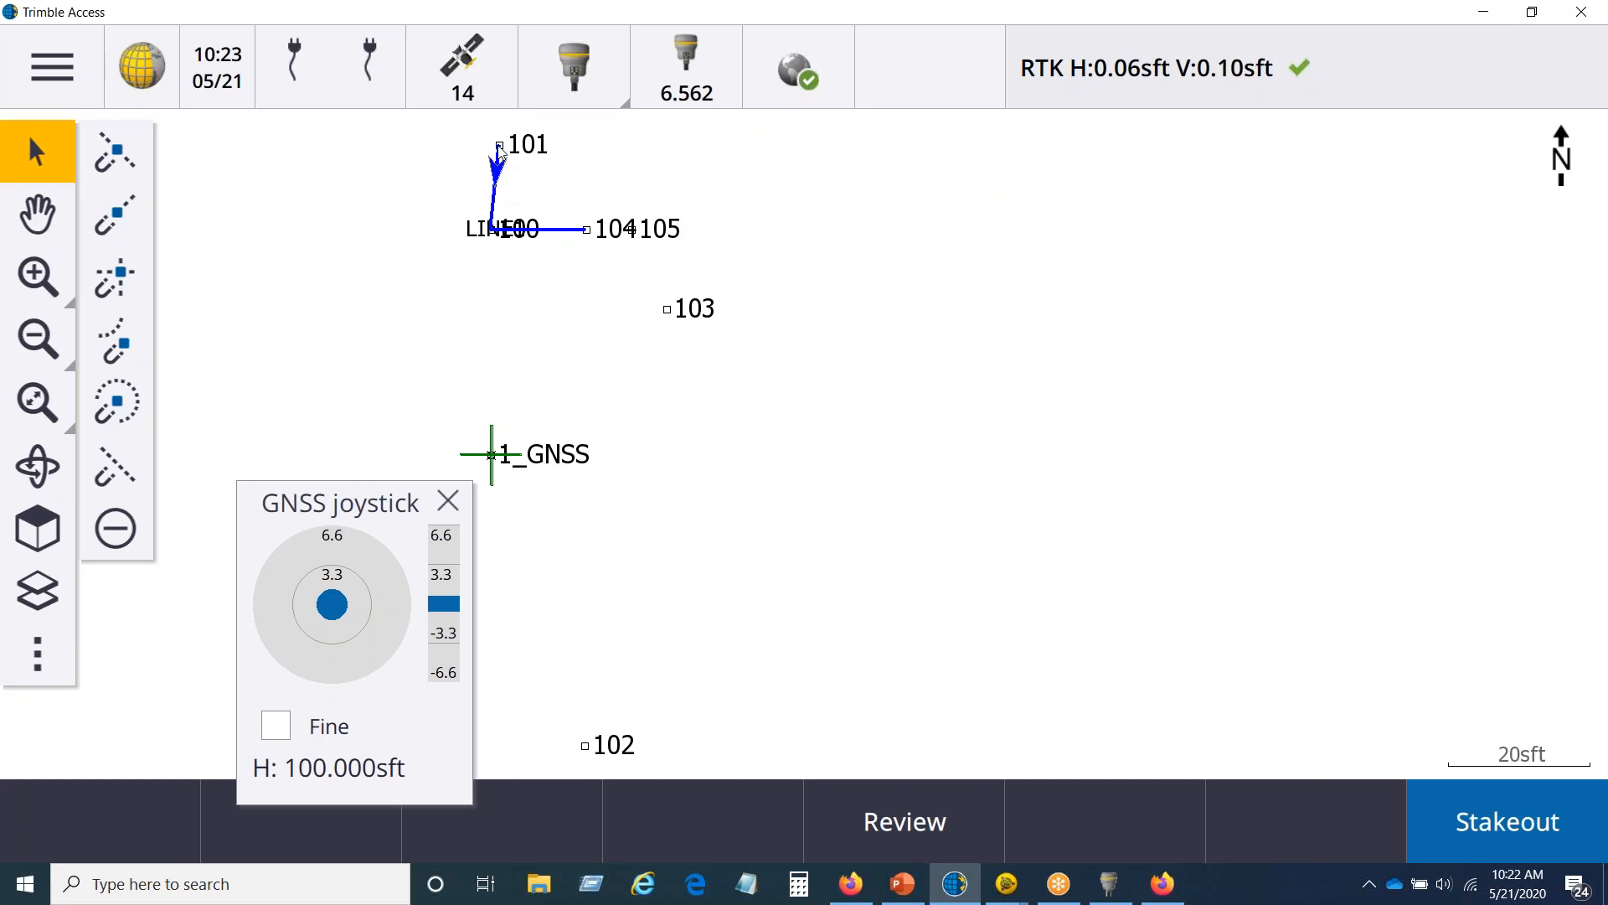
right_click(634, 346)
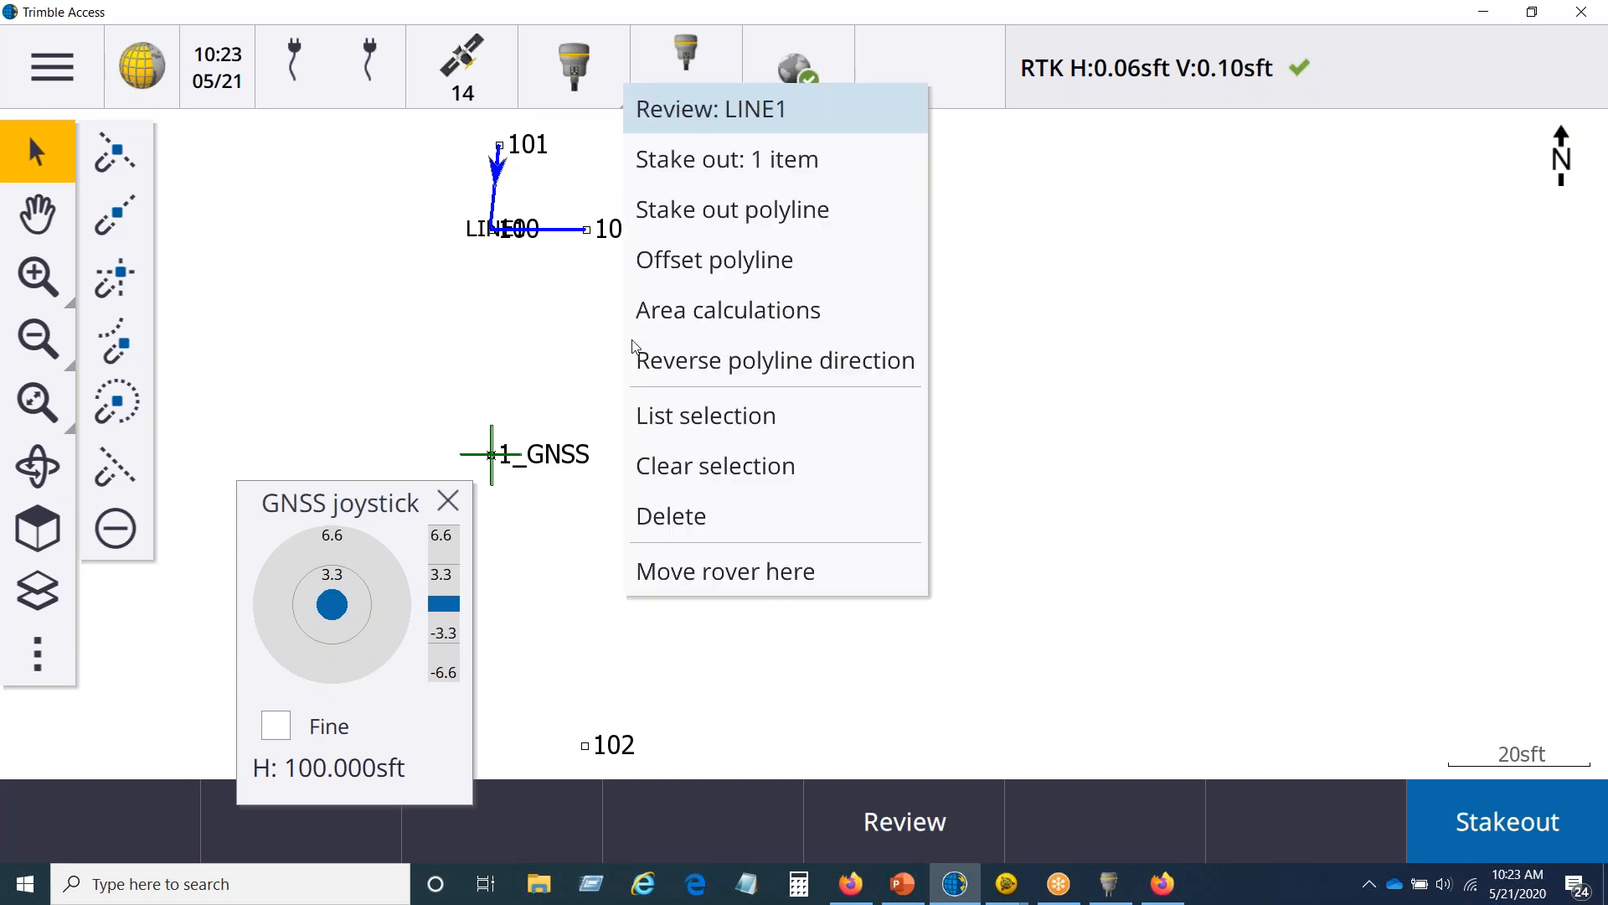
left_click(648, 362)
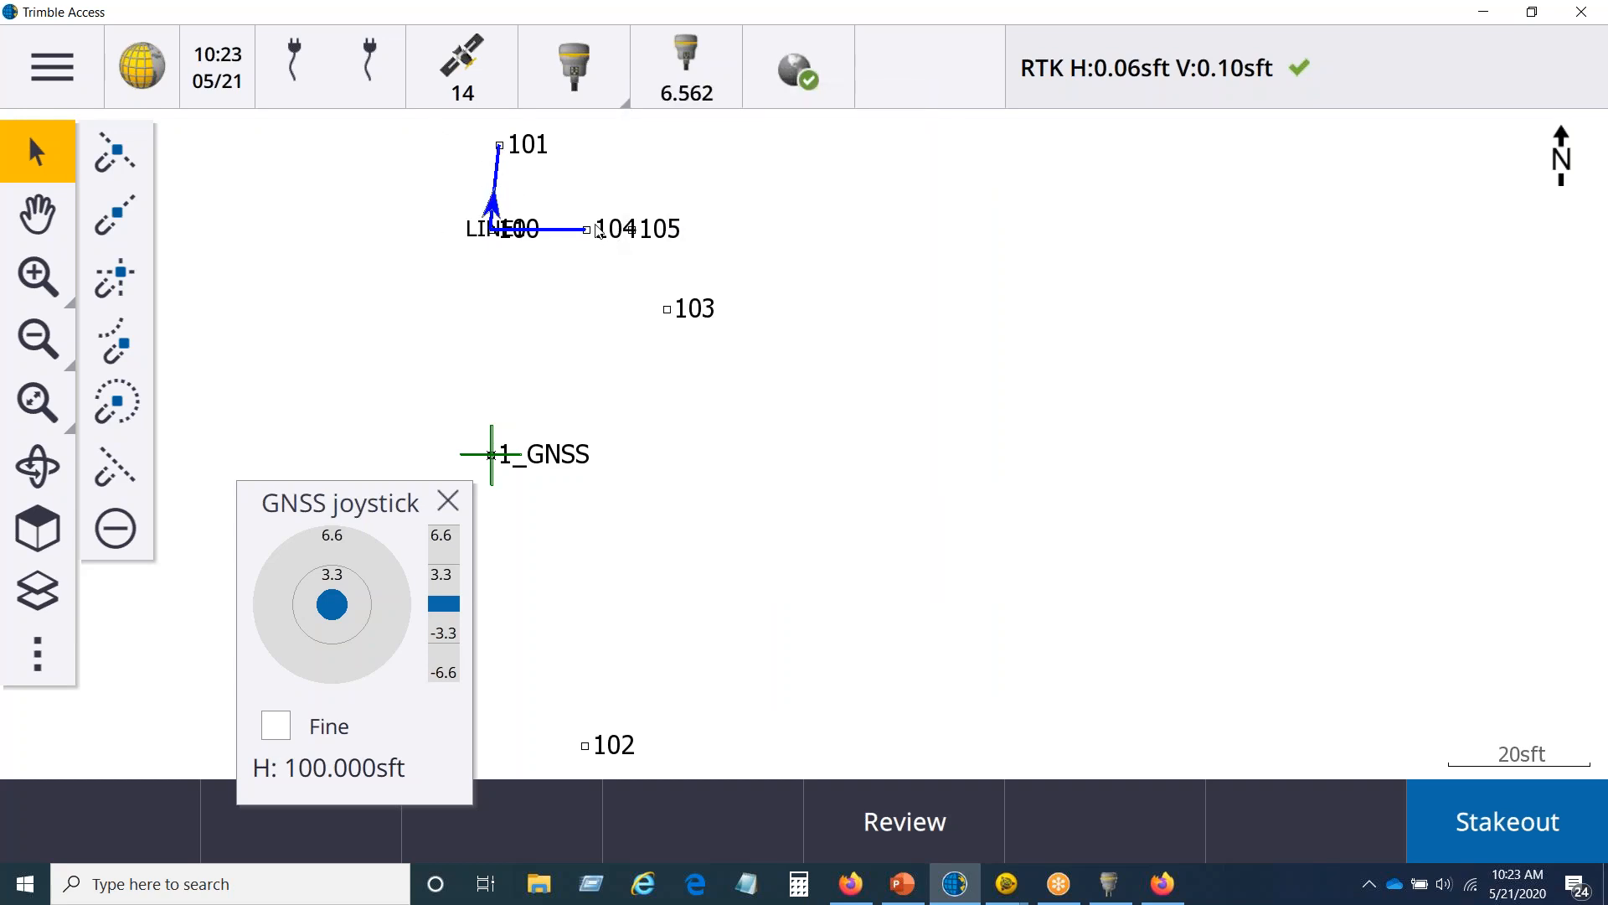
Step: Offset LINE1 horizontally by -2 sft, to its left, and store the result as a new polyline
right_click(619, 374)
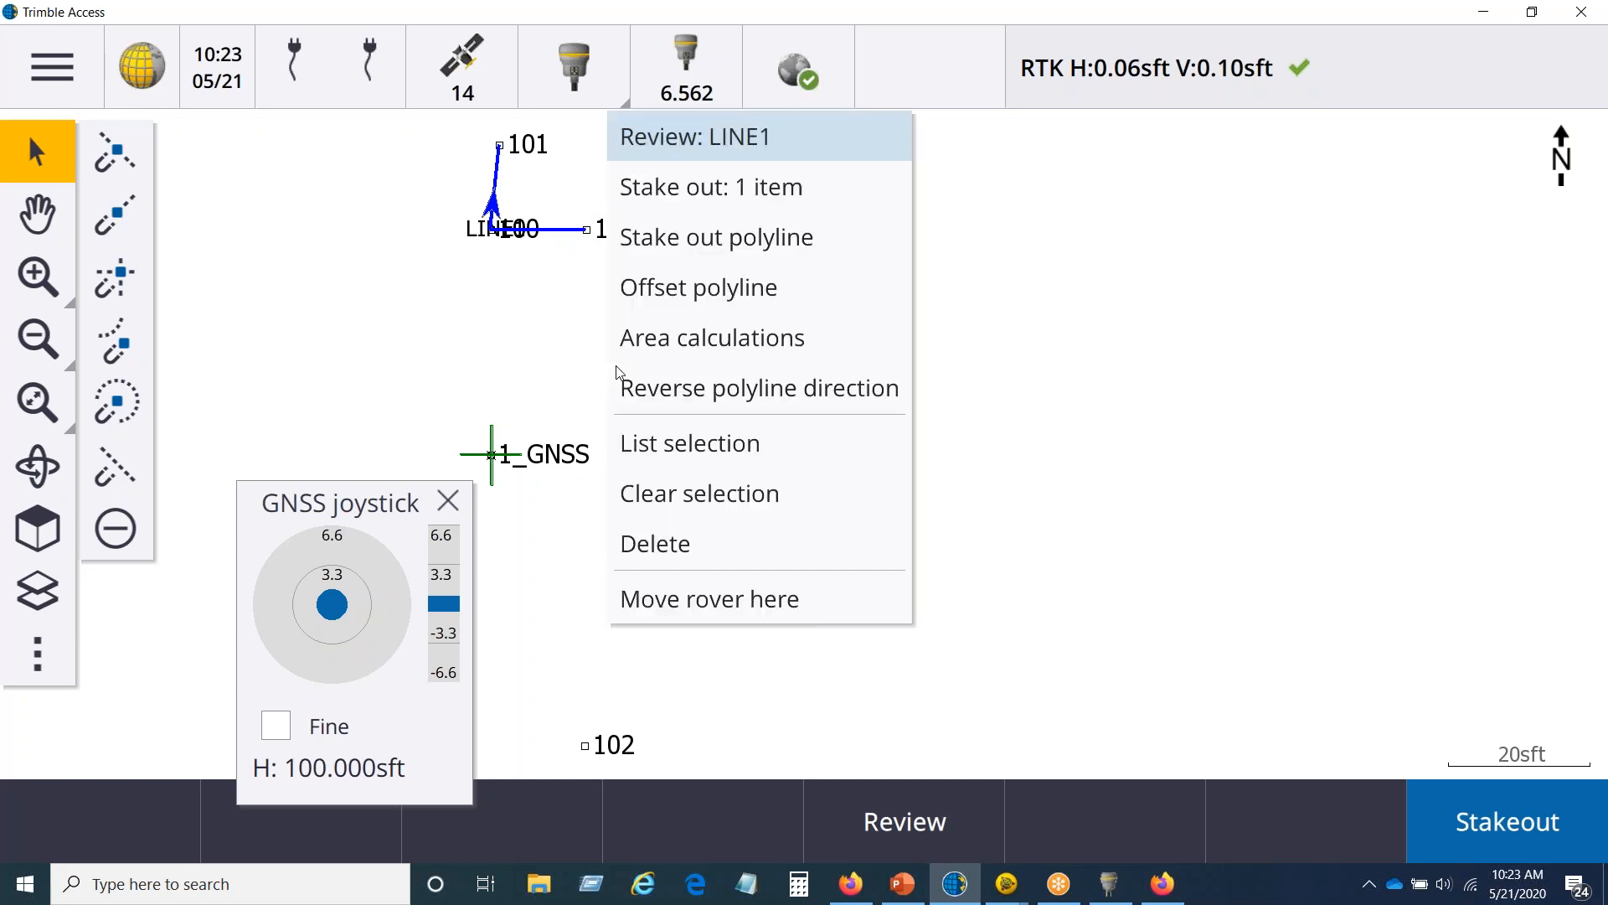
left_click(674, 293)
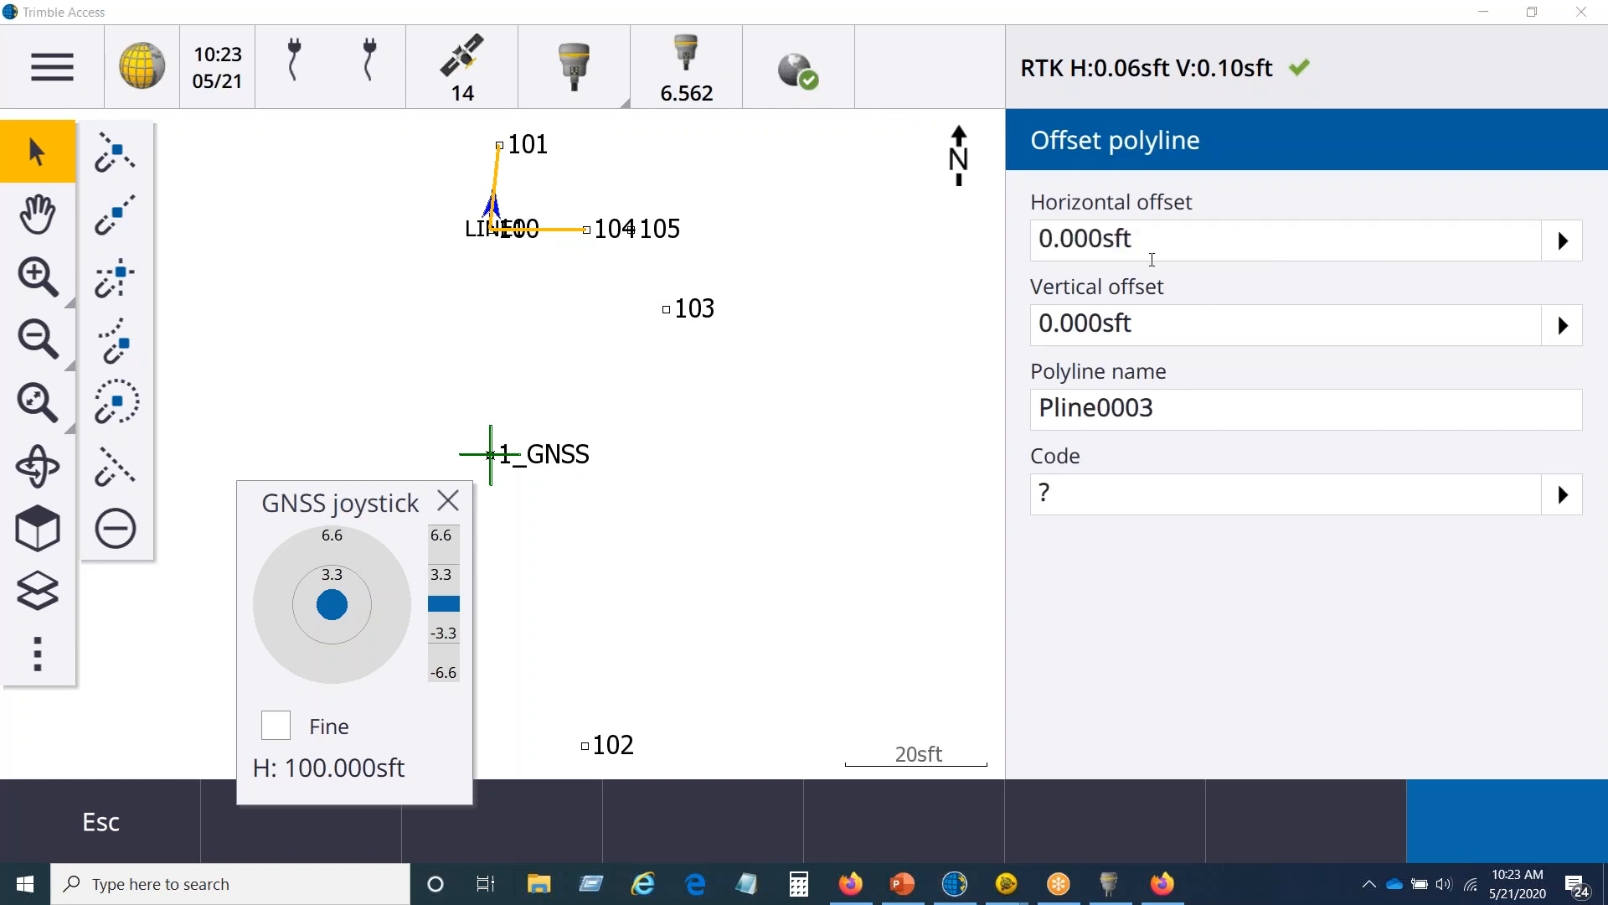
left_click(1151, 242)
type("-2")
key("BackSpace")
key("BackSpace")
key("BackSpace")
key("BackSpace")
key("BackSpace")
key("BackSpace")
key("BackSpace")
key("BackSpace")
key("BackSpace")
key("BackSpace")
type("-")
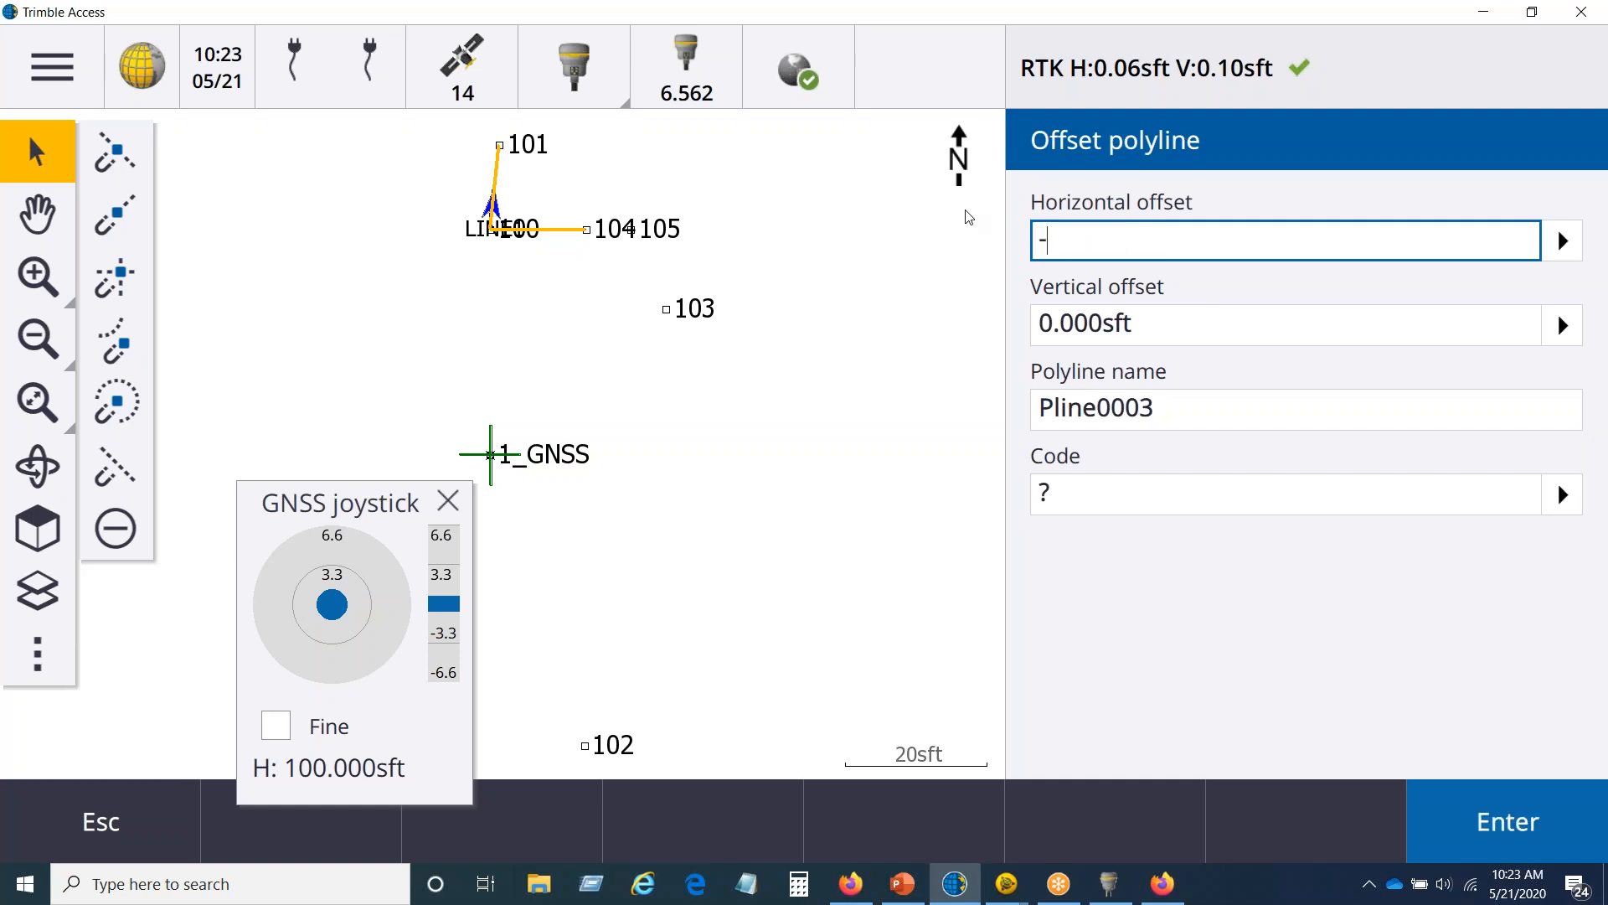
type("2")
key("Tab")
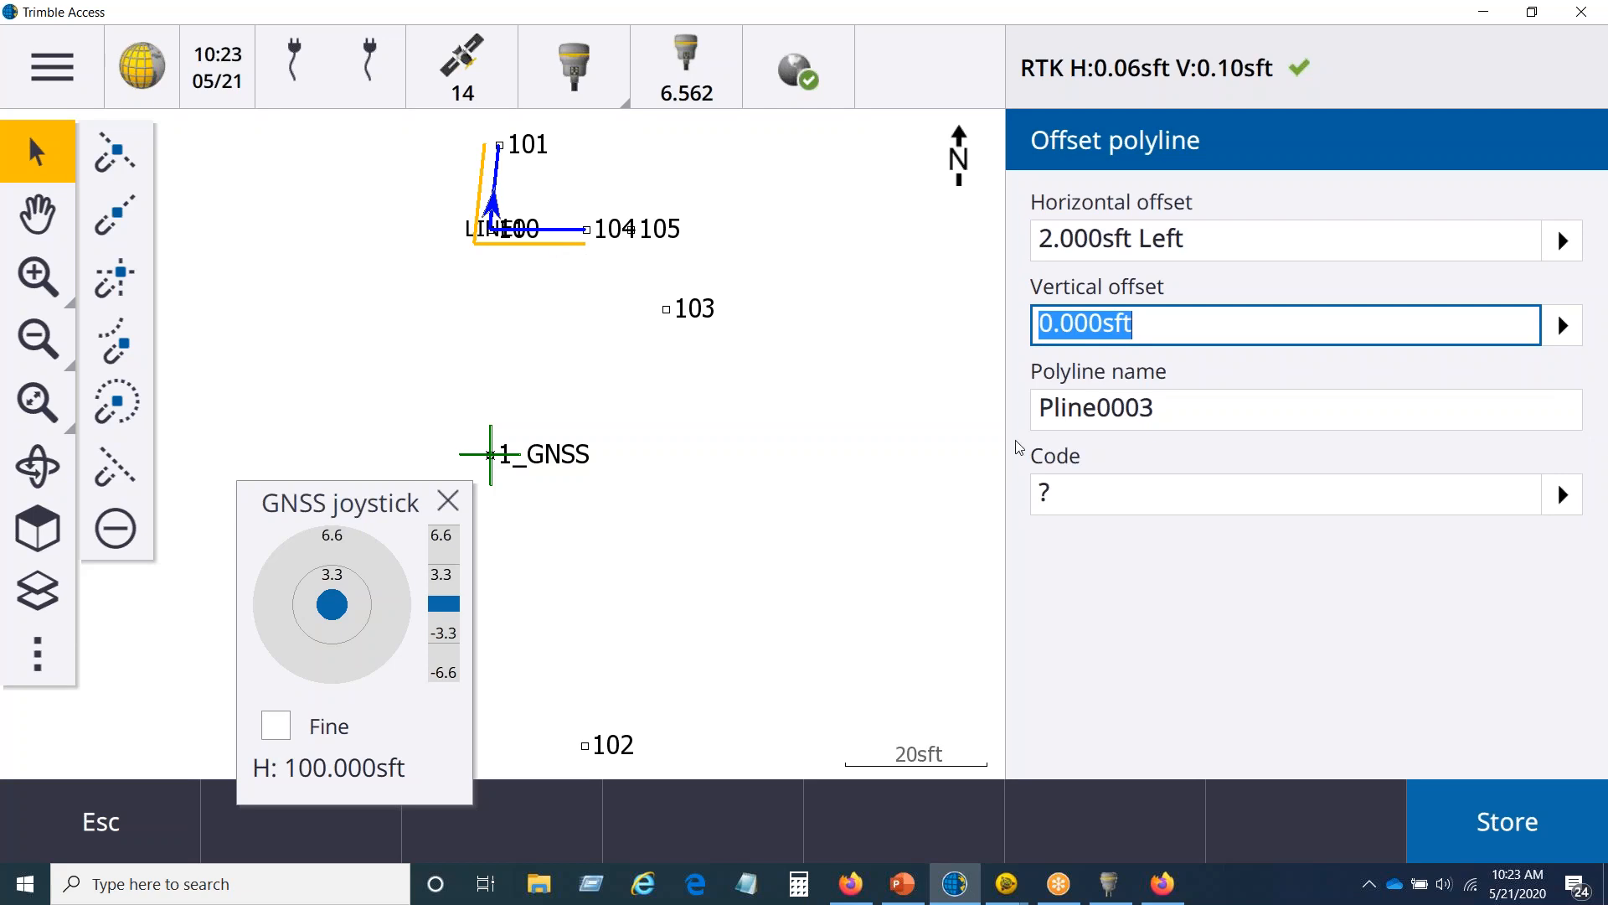
left_click(1526, 831)
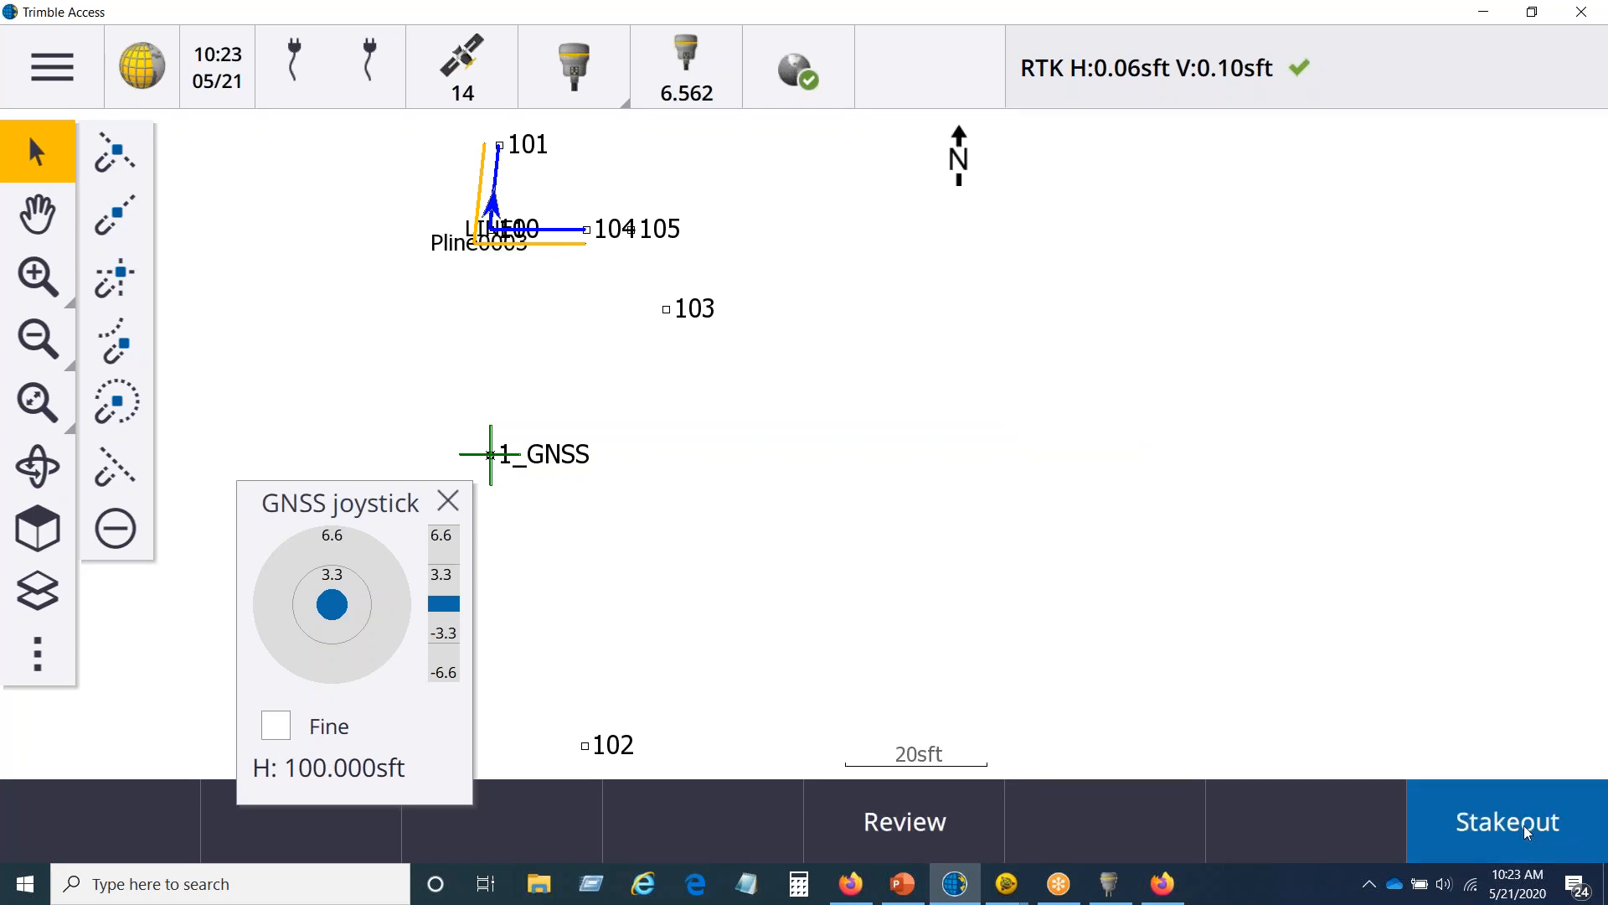
Step: Explore the stakeout methods for the offset polyline alone, choosing Distance along polyline, and return to the map with nothing selected
left_click(538, 244)
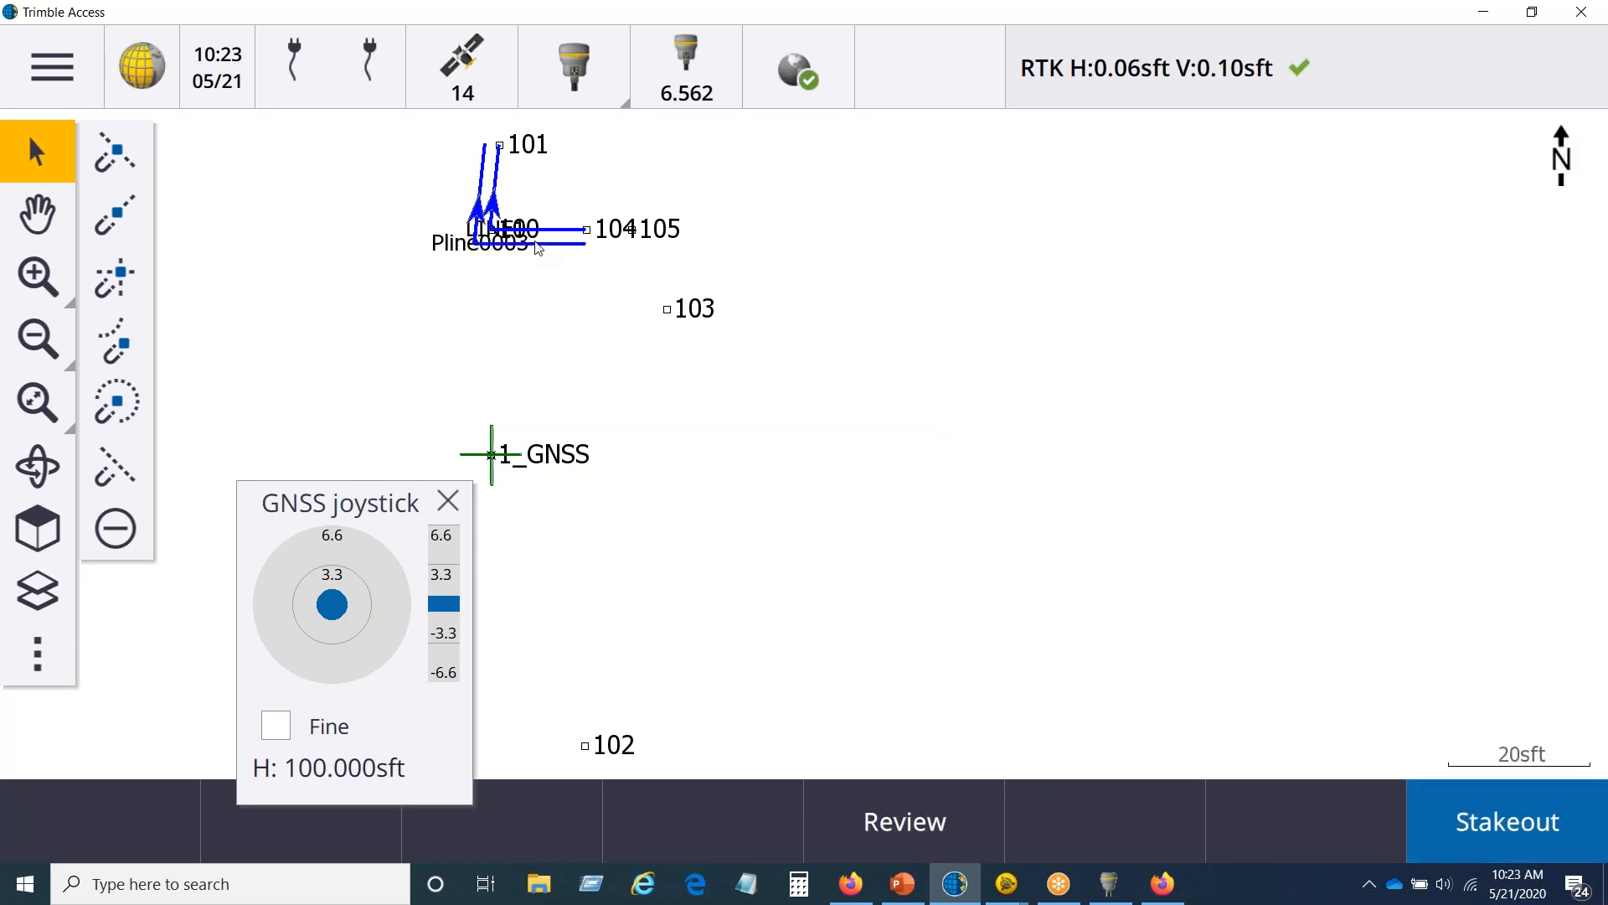
right_click(912, 241)
left_click(985, 252)
left_click(1017, 241)
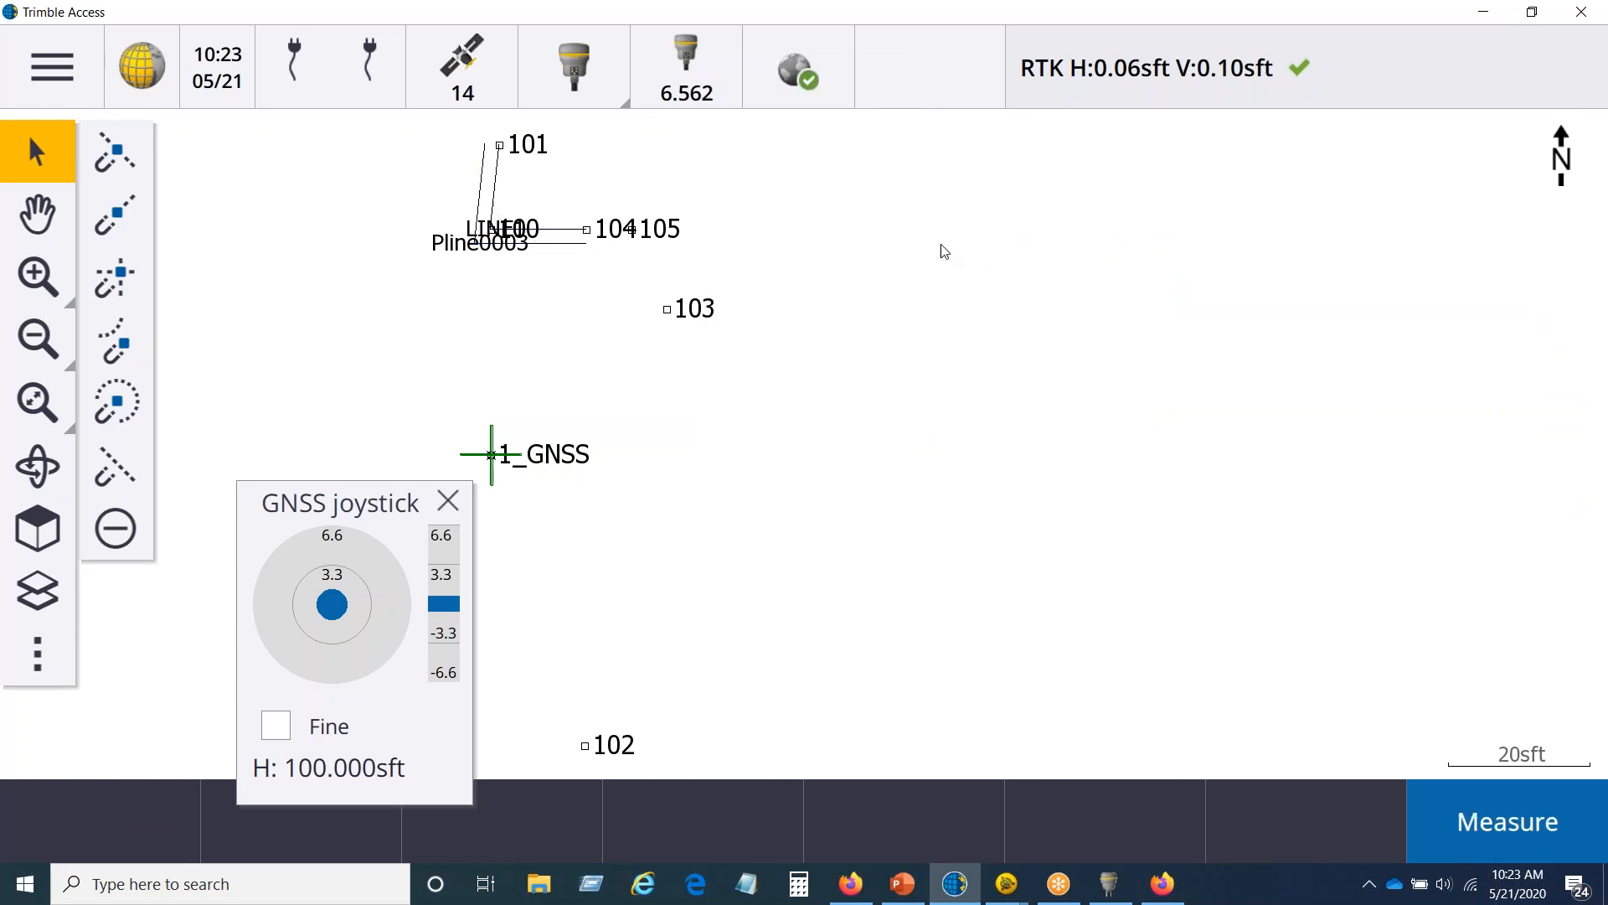
left_click(542, 247)
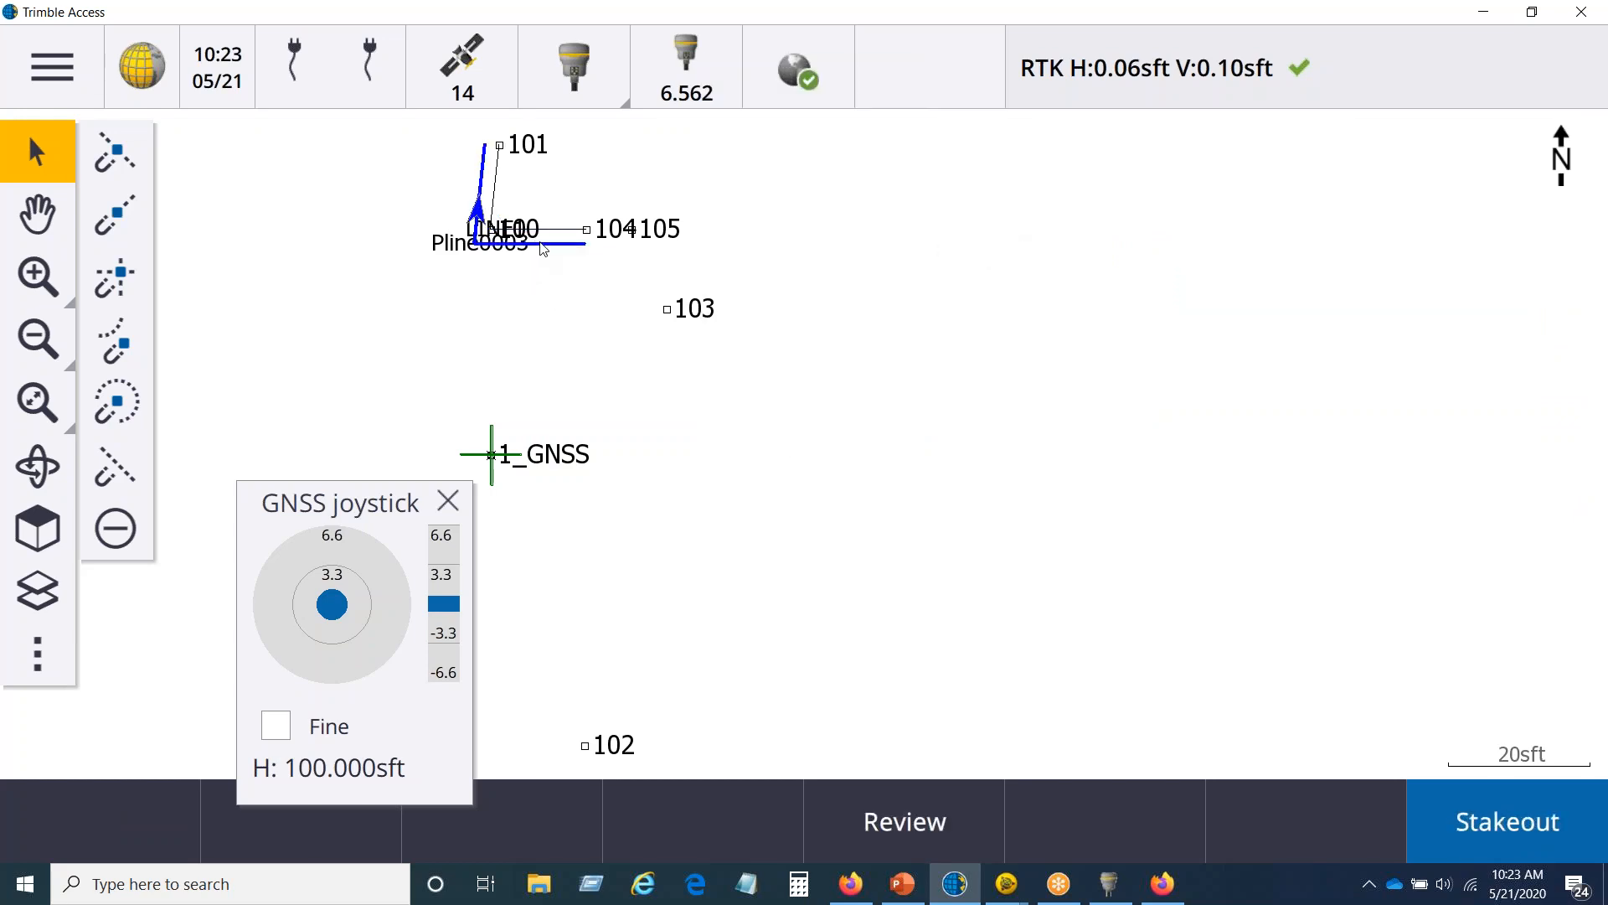
left_click(1513, 825)
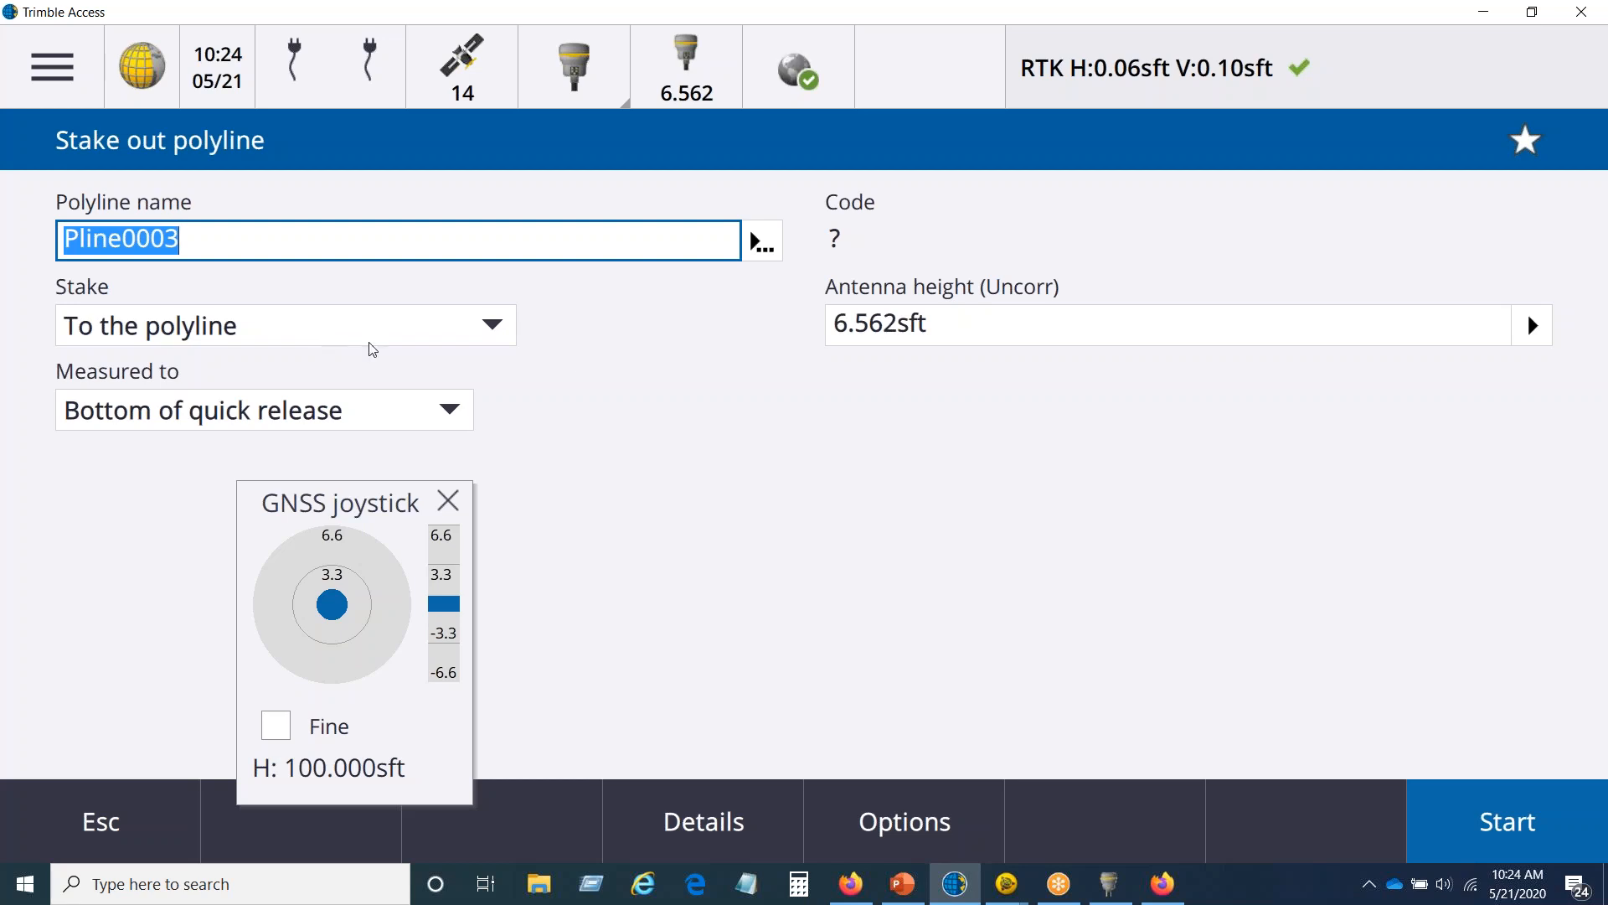
left_click(501, 327)
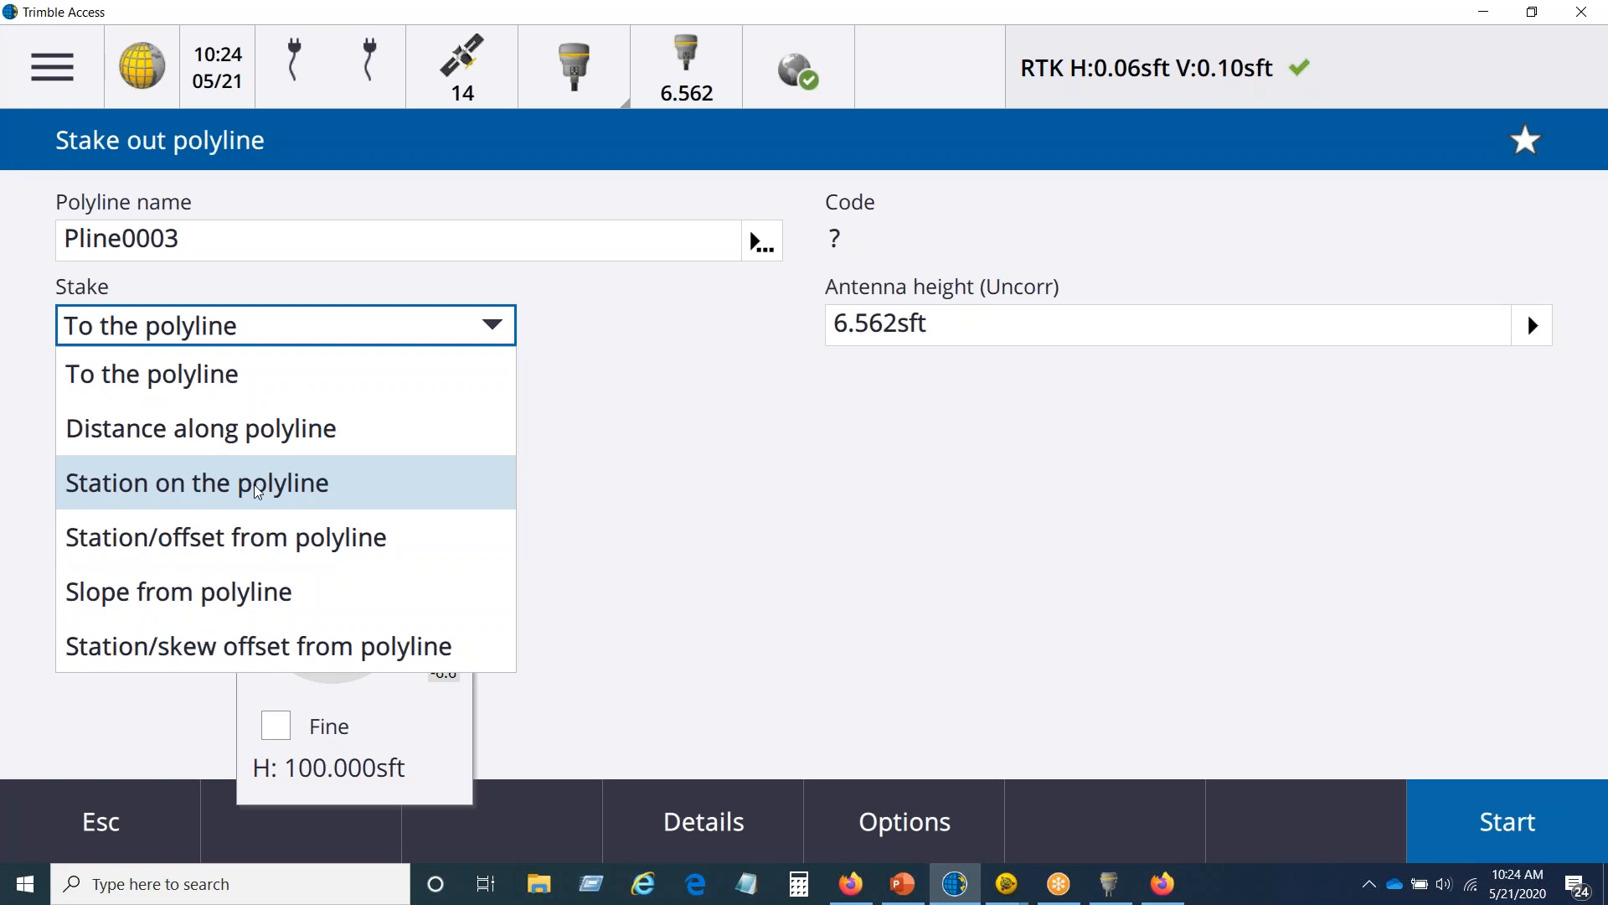
left_click(262, 436)
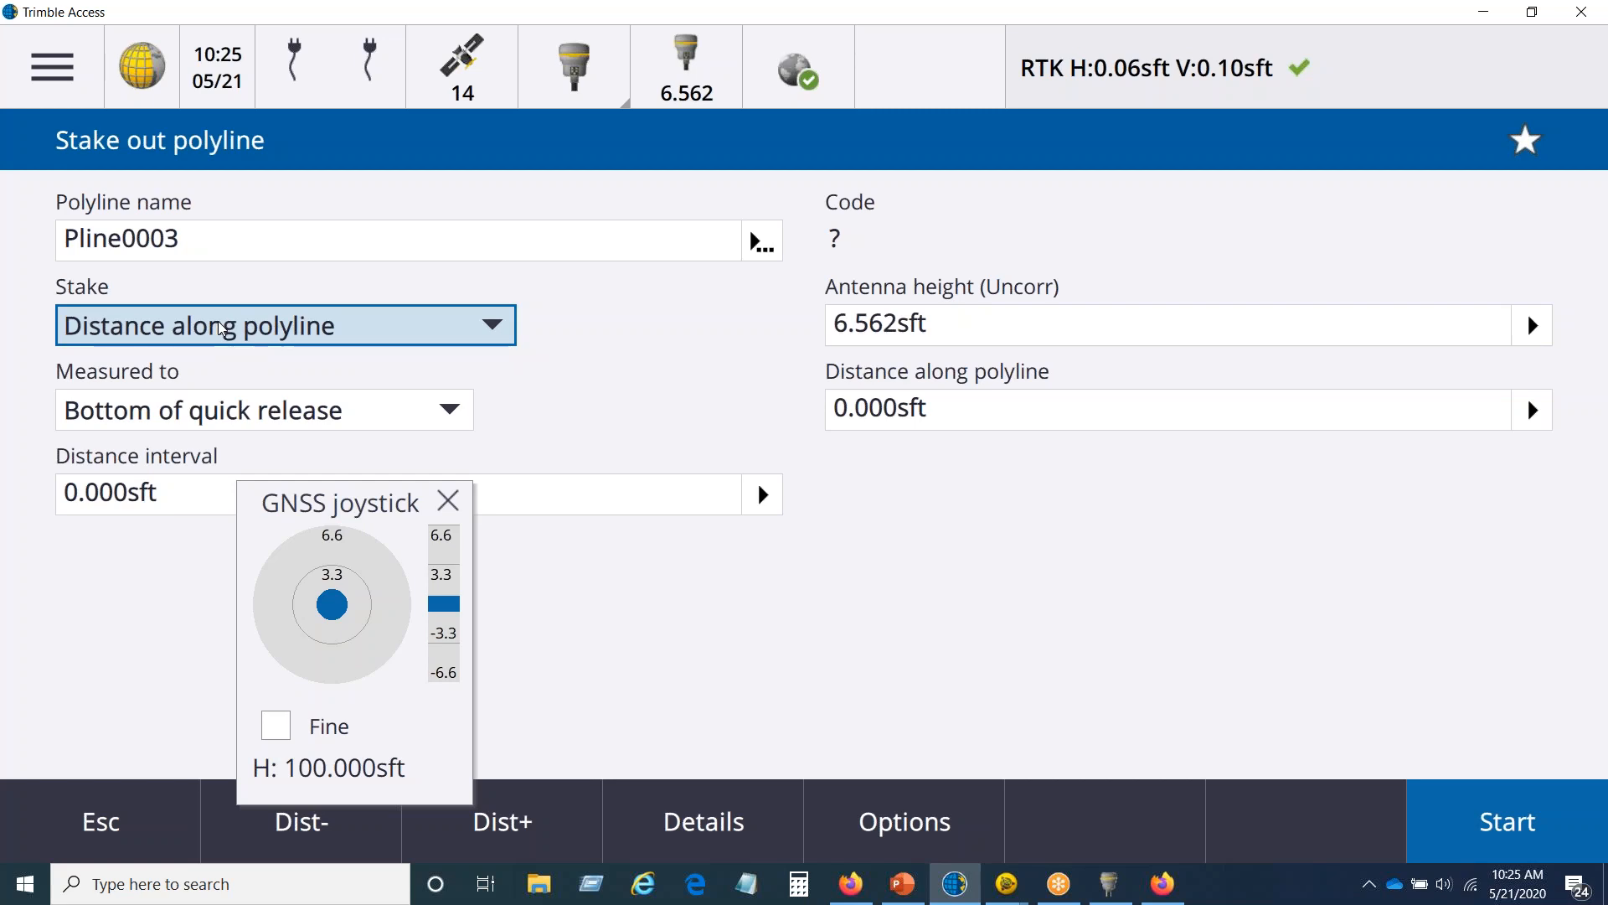
left_click(97, 828)
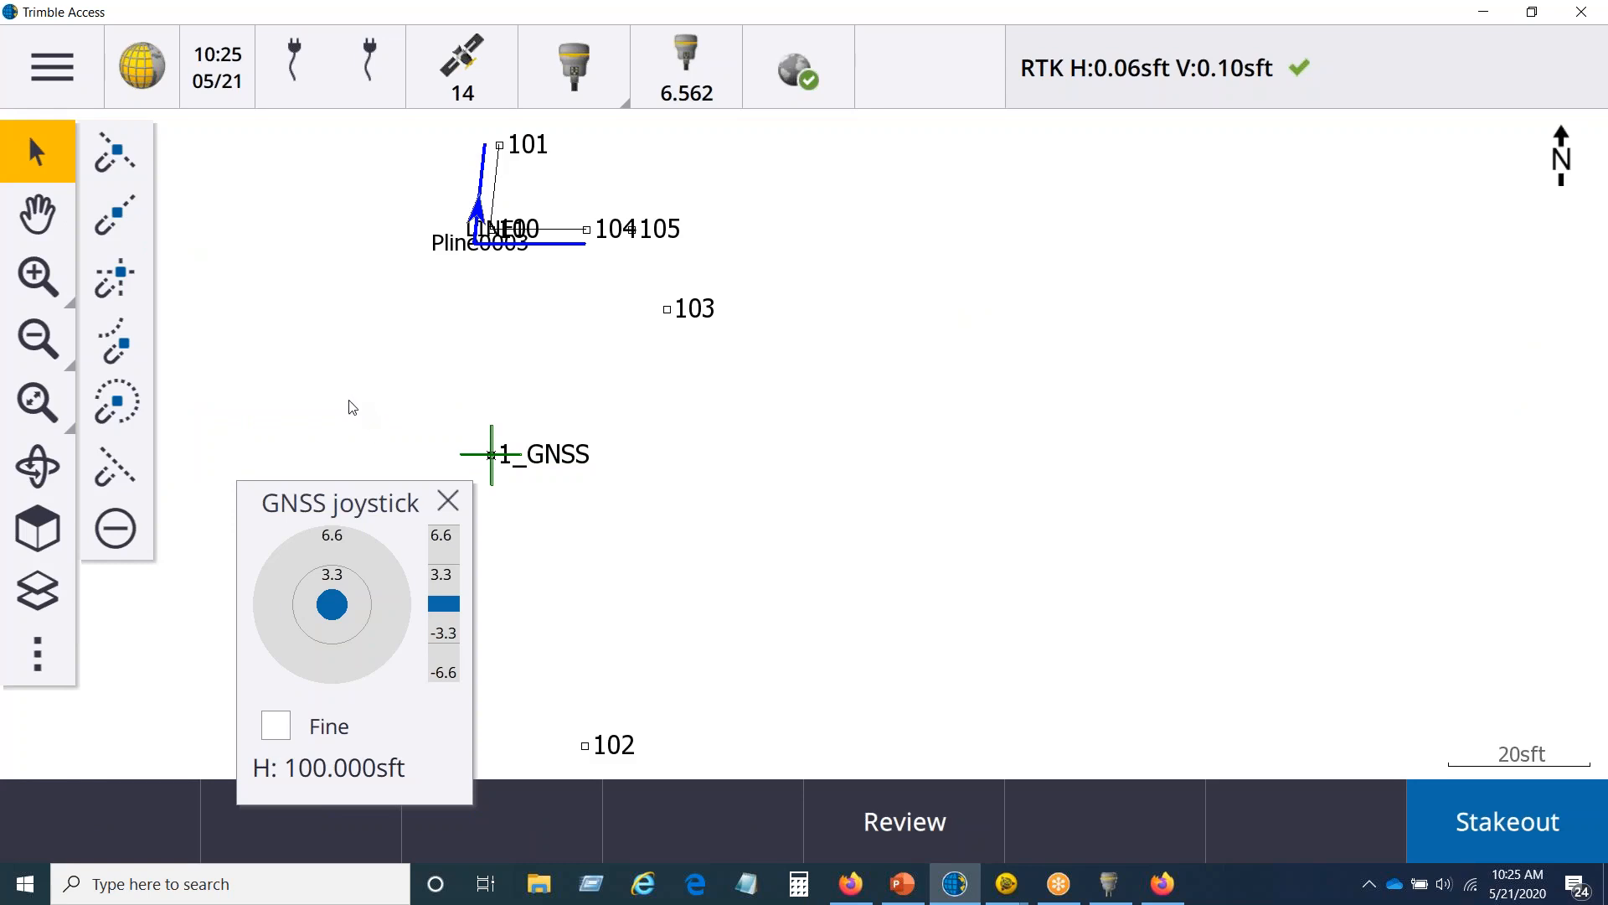
left_click(347, 320)
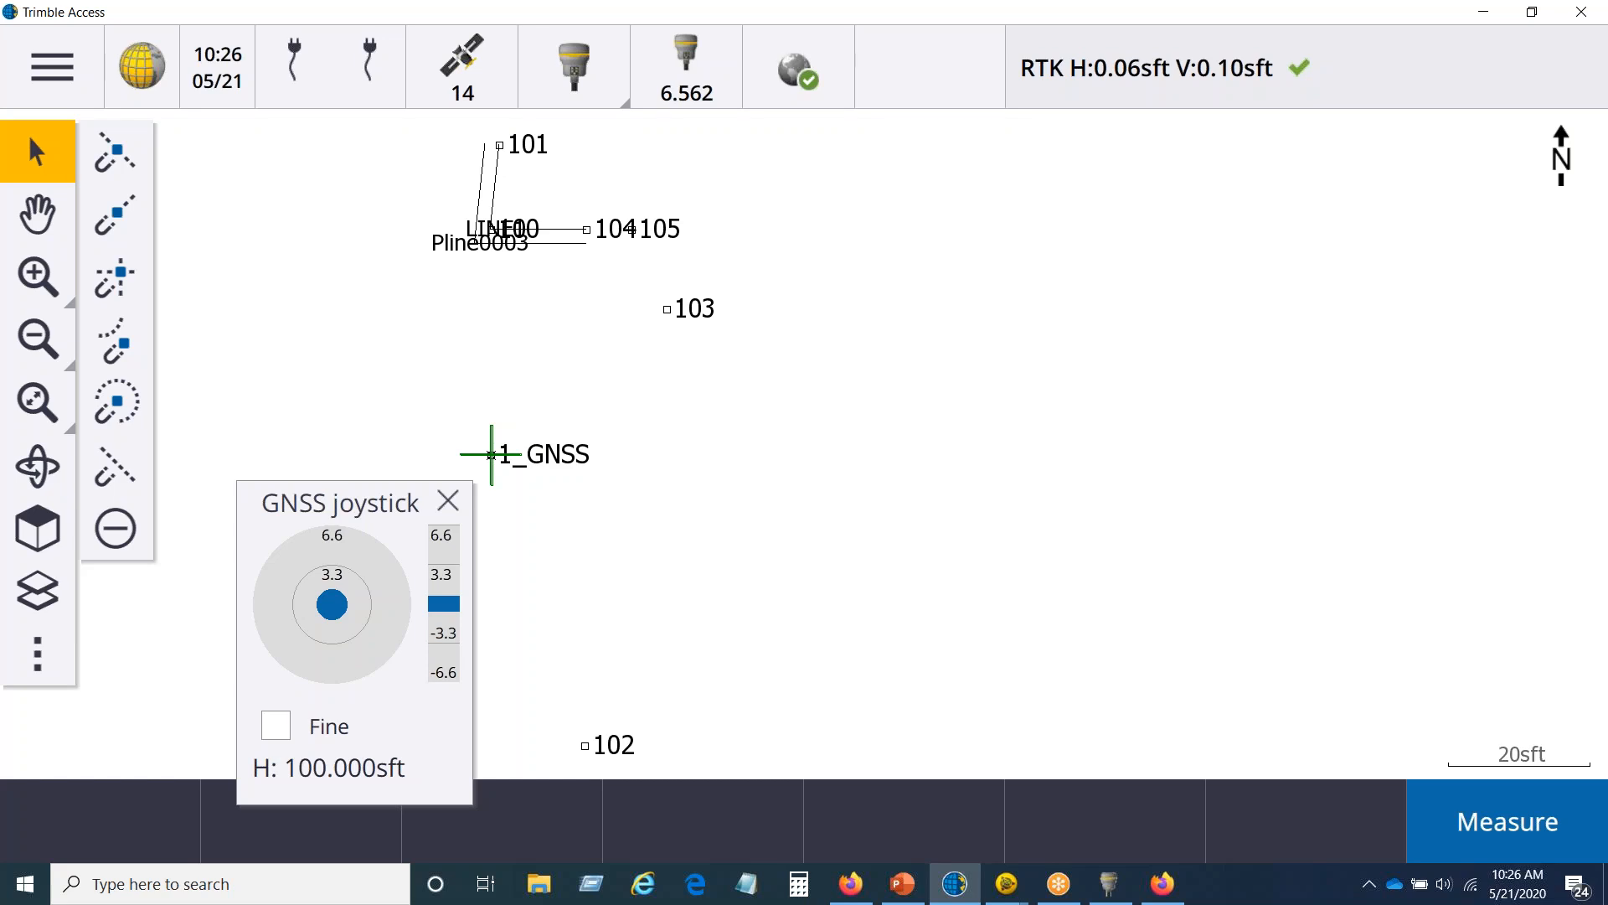
Step: Open the satellite sky plot, move the GNSS joystick farther from the plot, and switch to SV set A
left_click(457, 65)
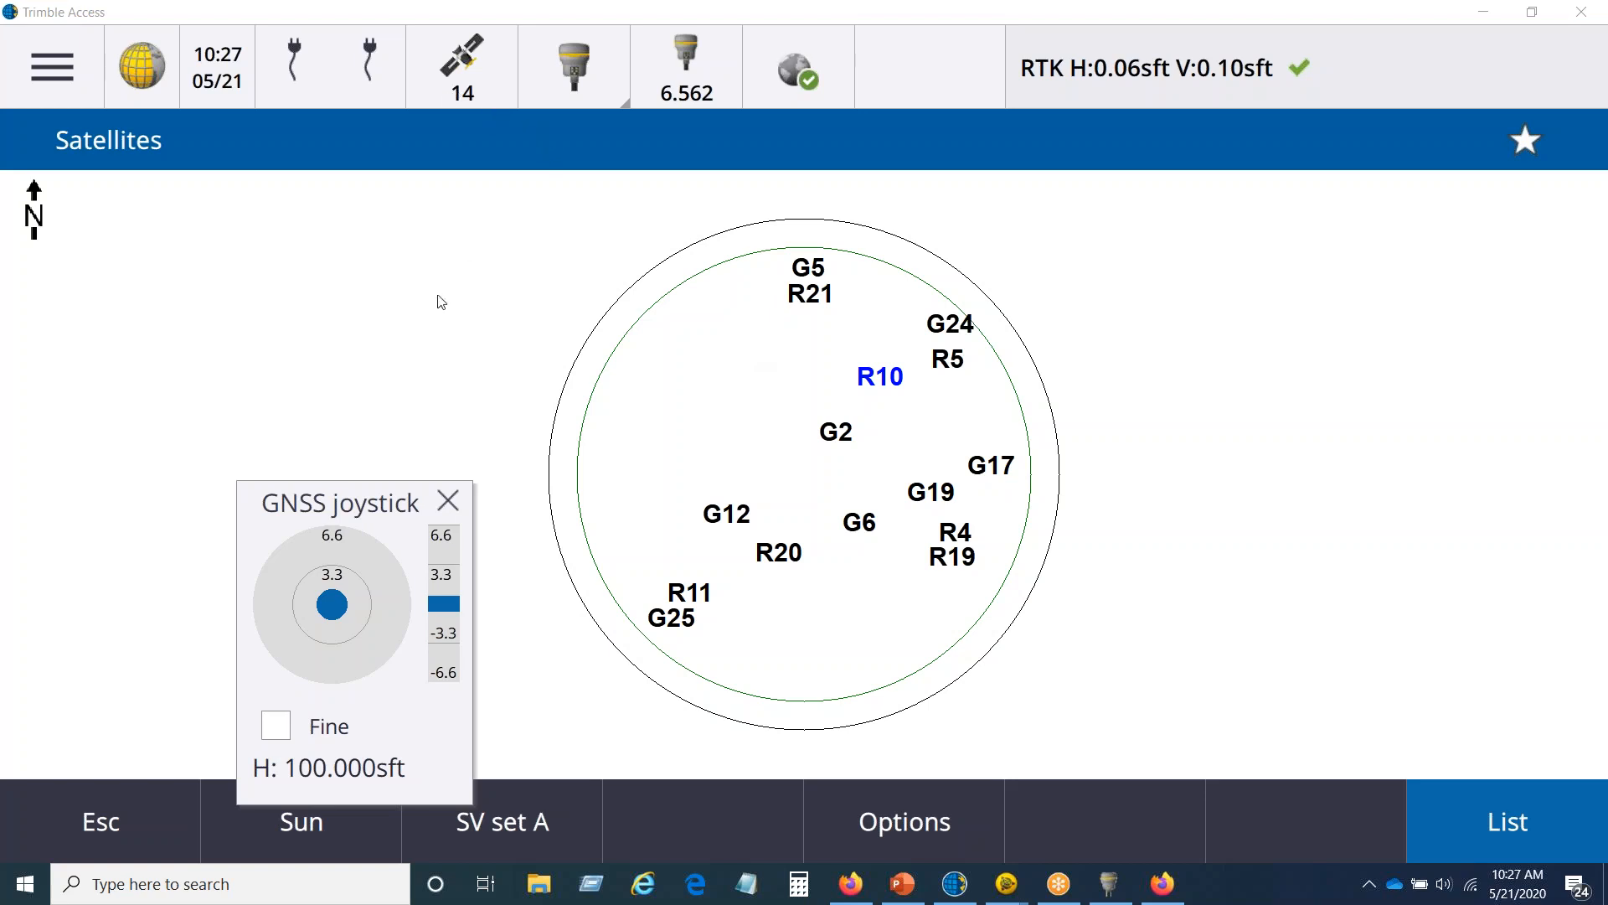
left_click_drag(362, 517, 273, 414)
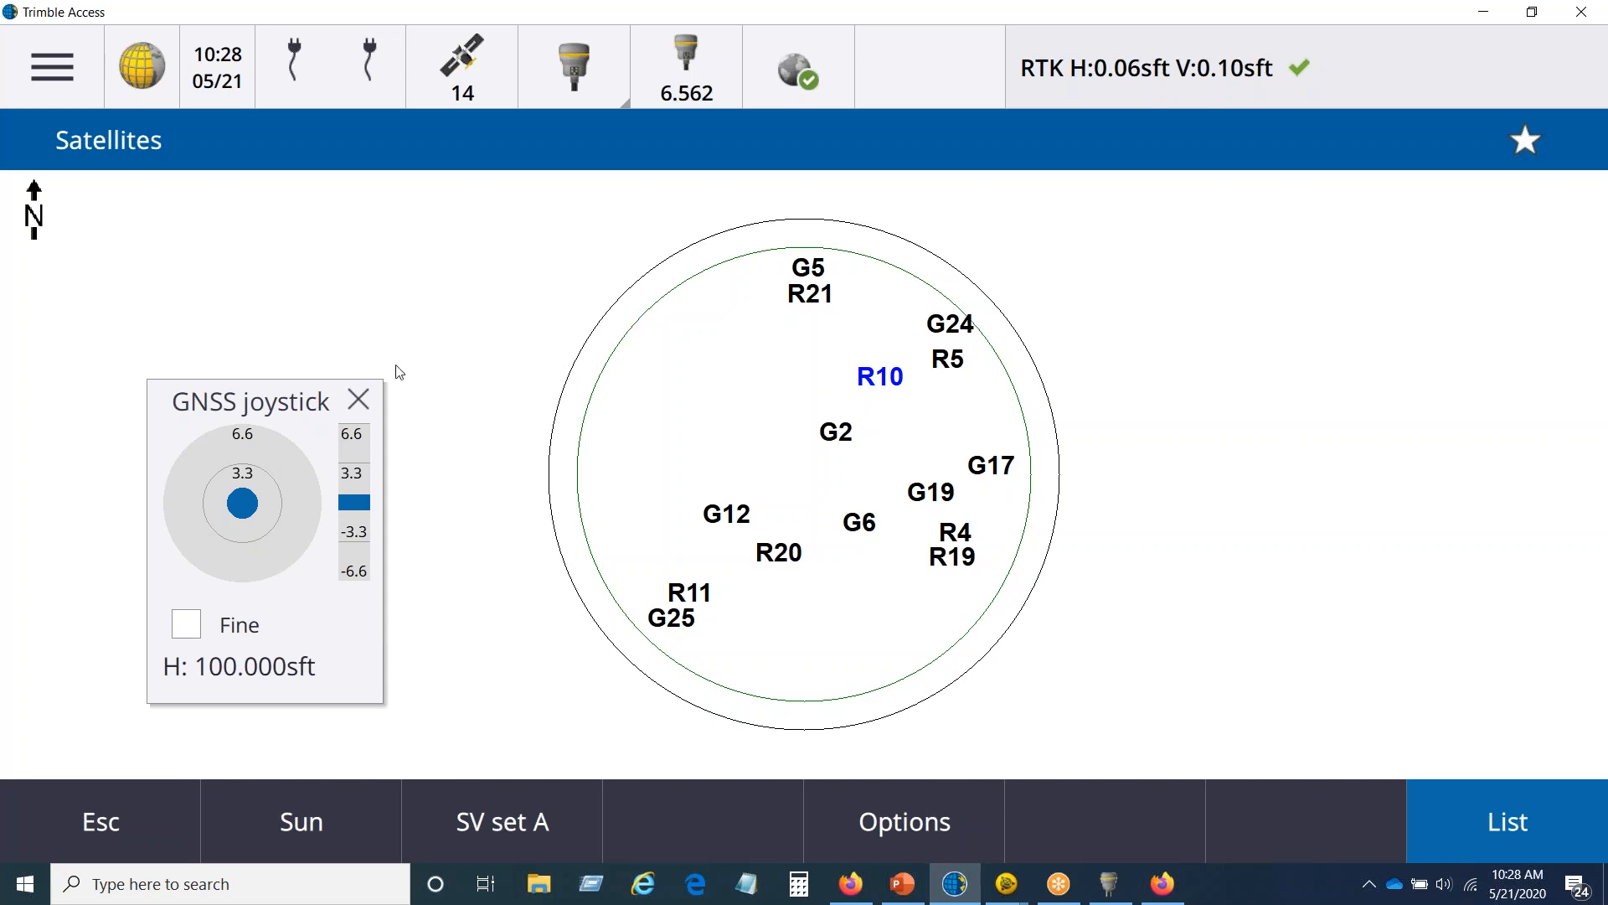
left_click(521, 819)
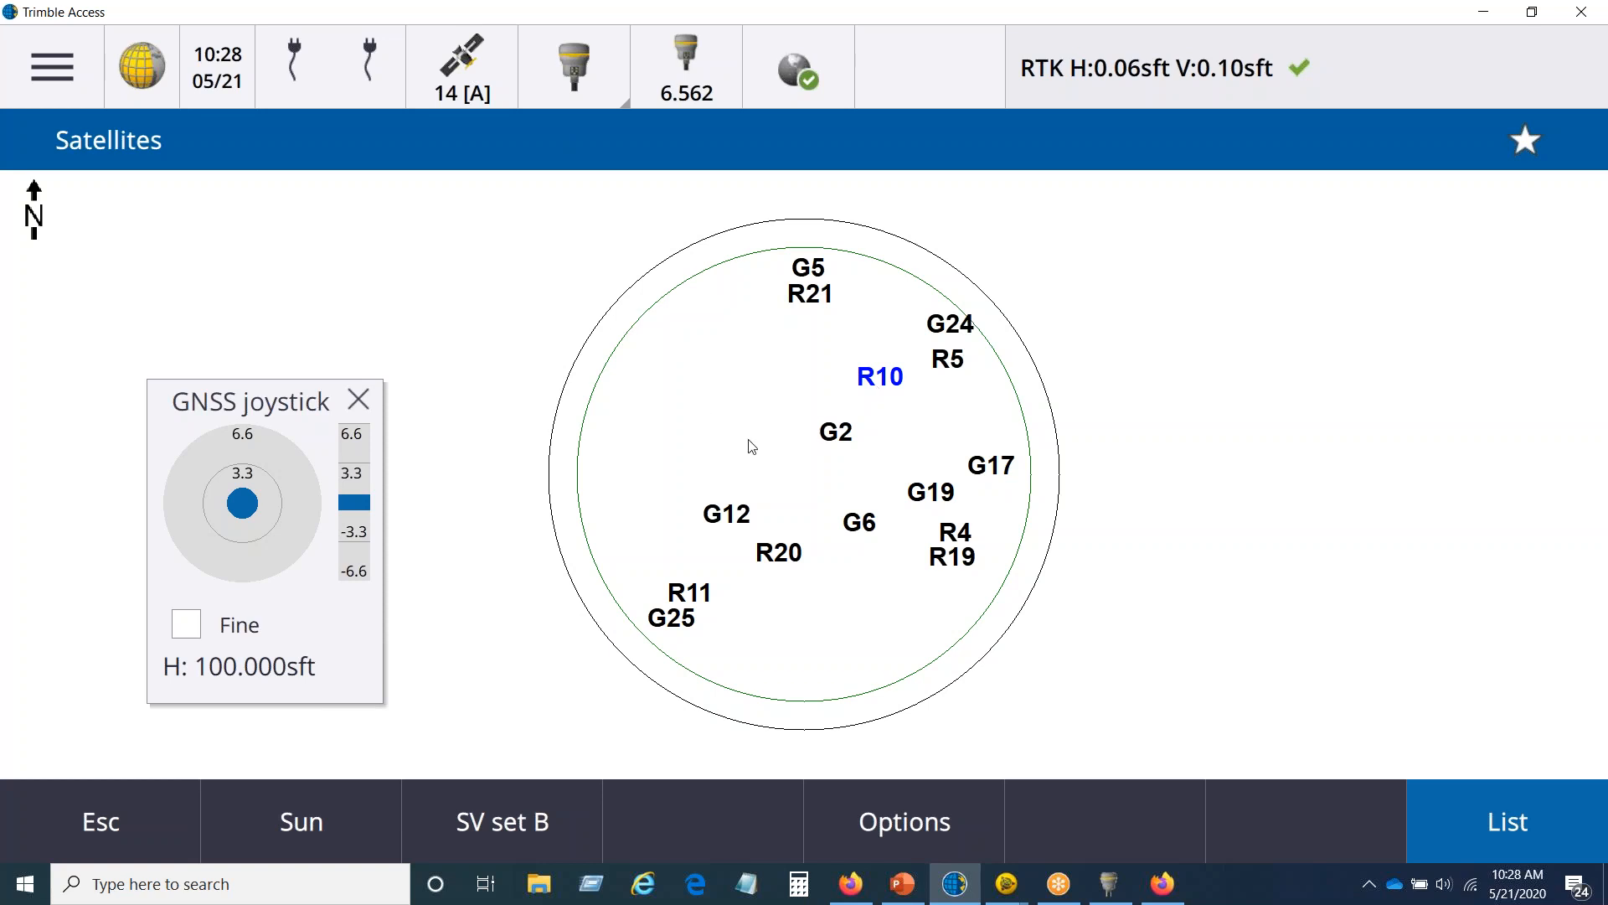
Step: Open the Measure points form from the satellite sky plot
left_click(58, 70)
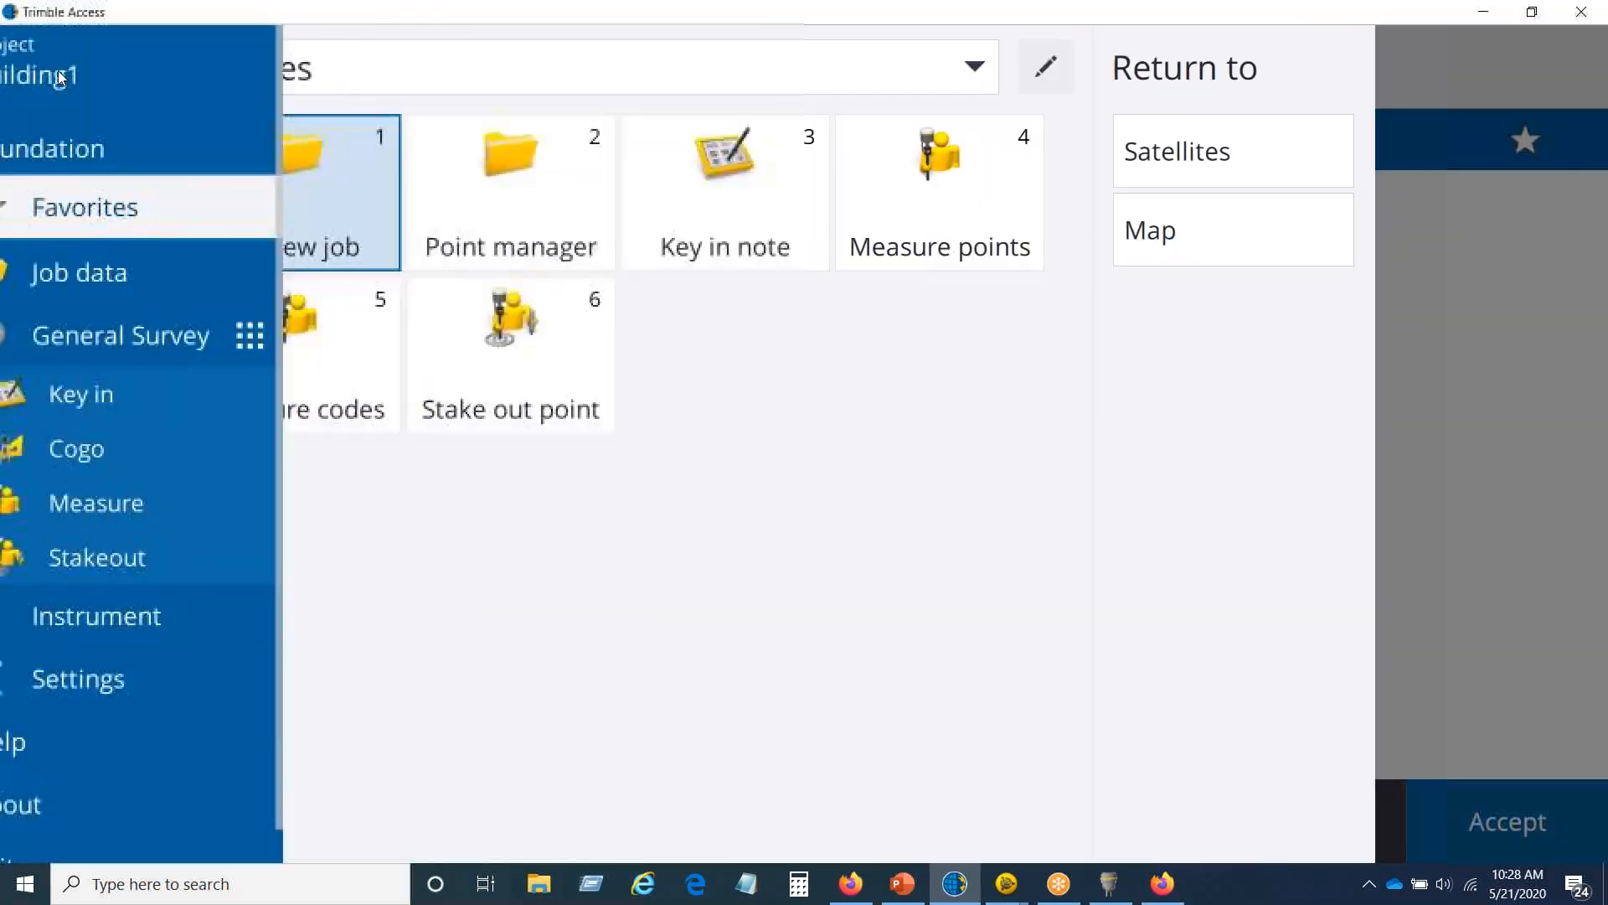
left_click(167, 492)
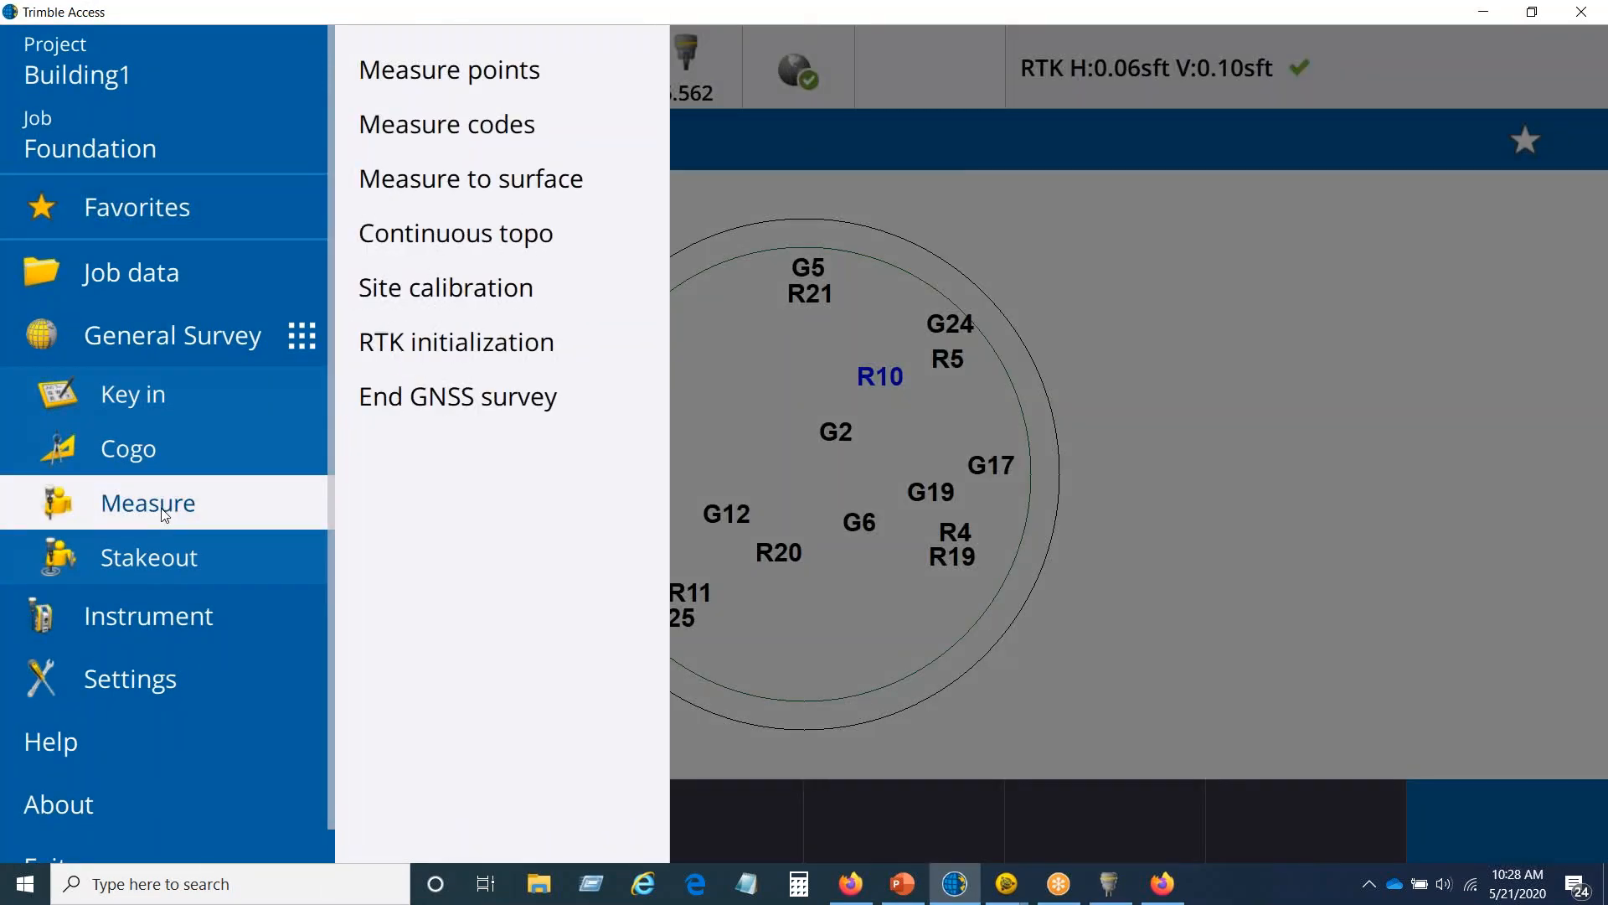
left_click(484, 69)
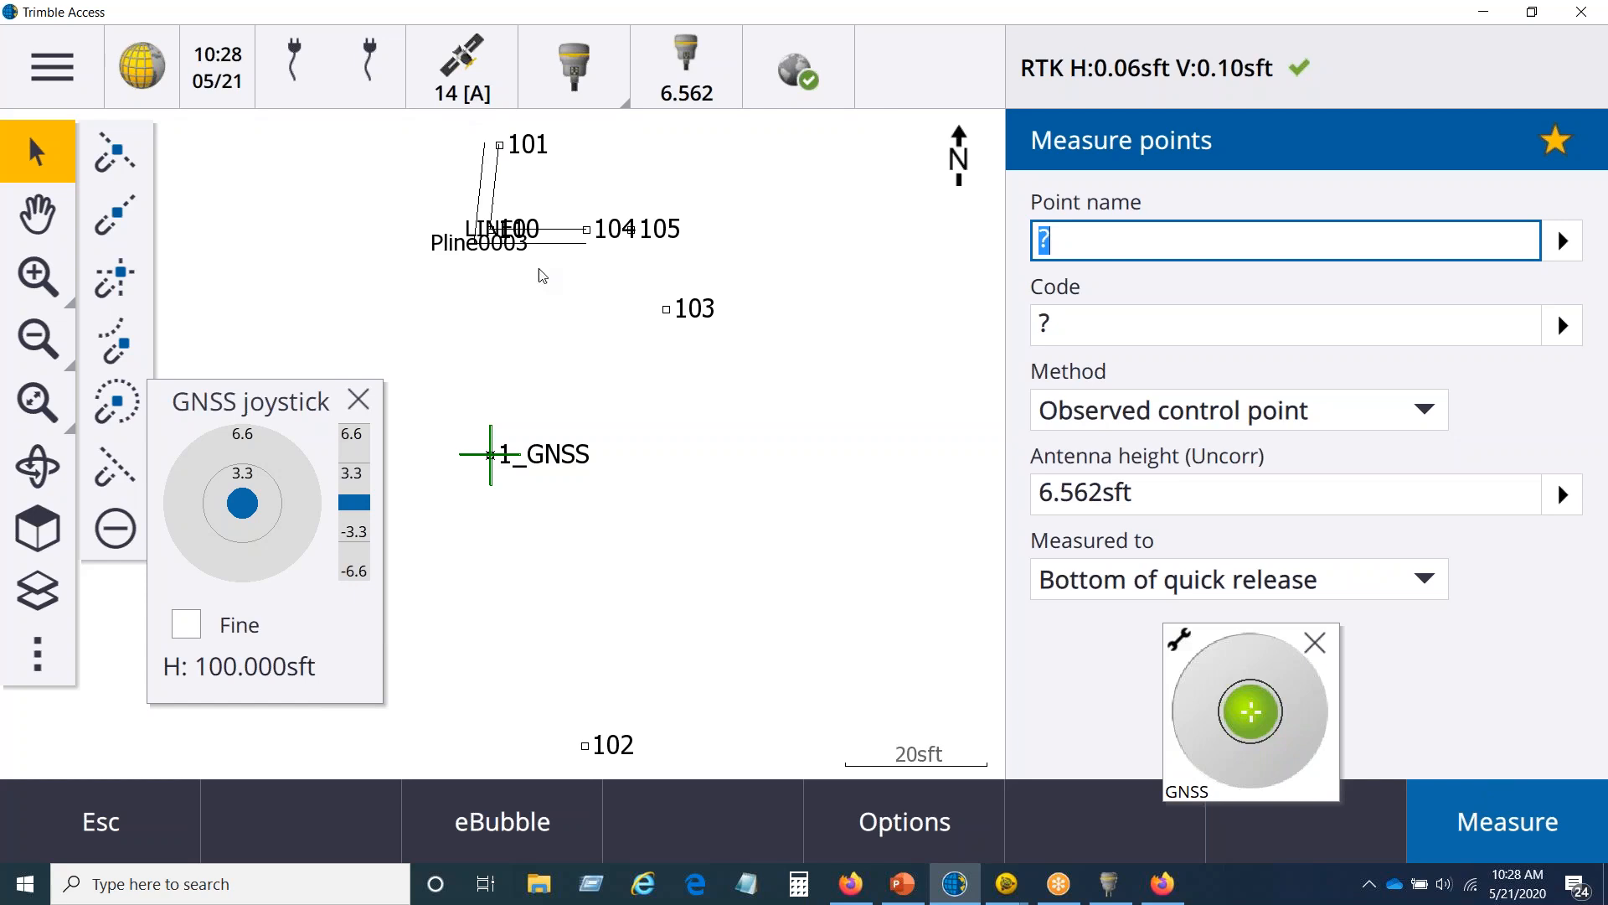
Step: Switch the tracked satellites to SV set B and return to the Measure points form
left_click(470, 88)
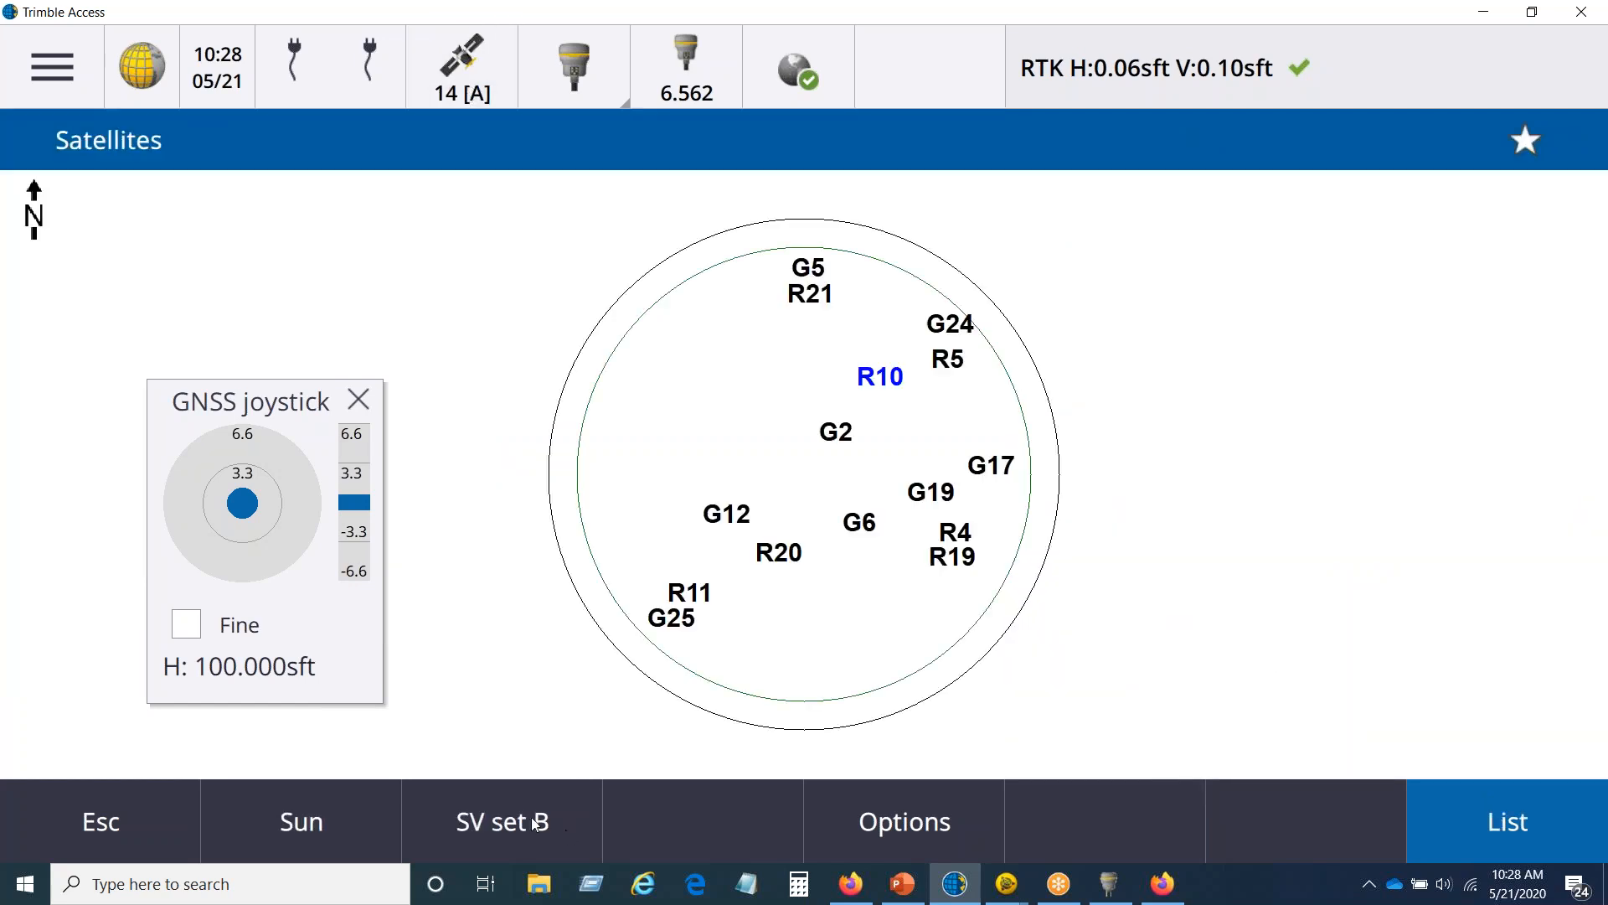
left_click(531, 816)
left_click(65, 38)
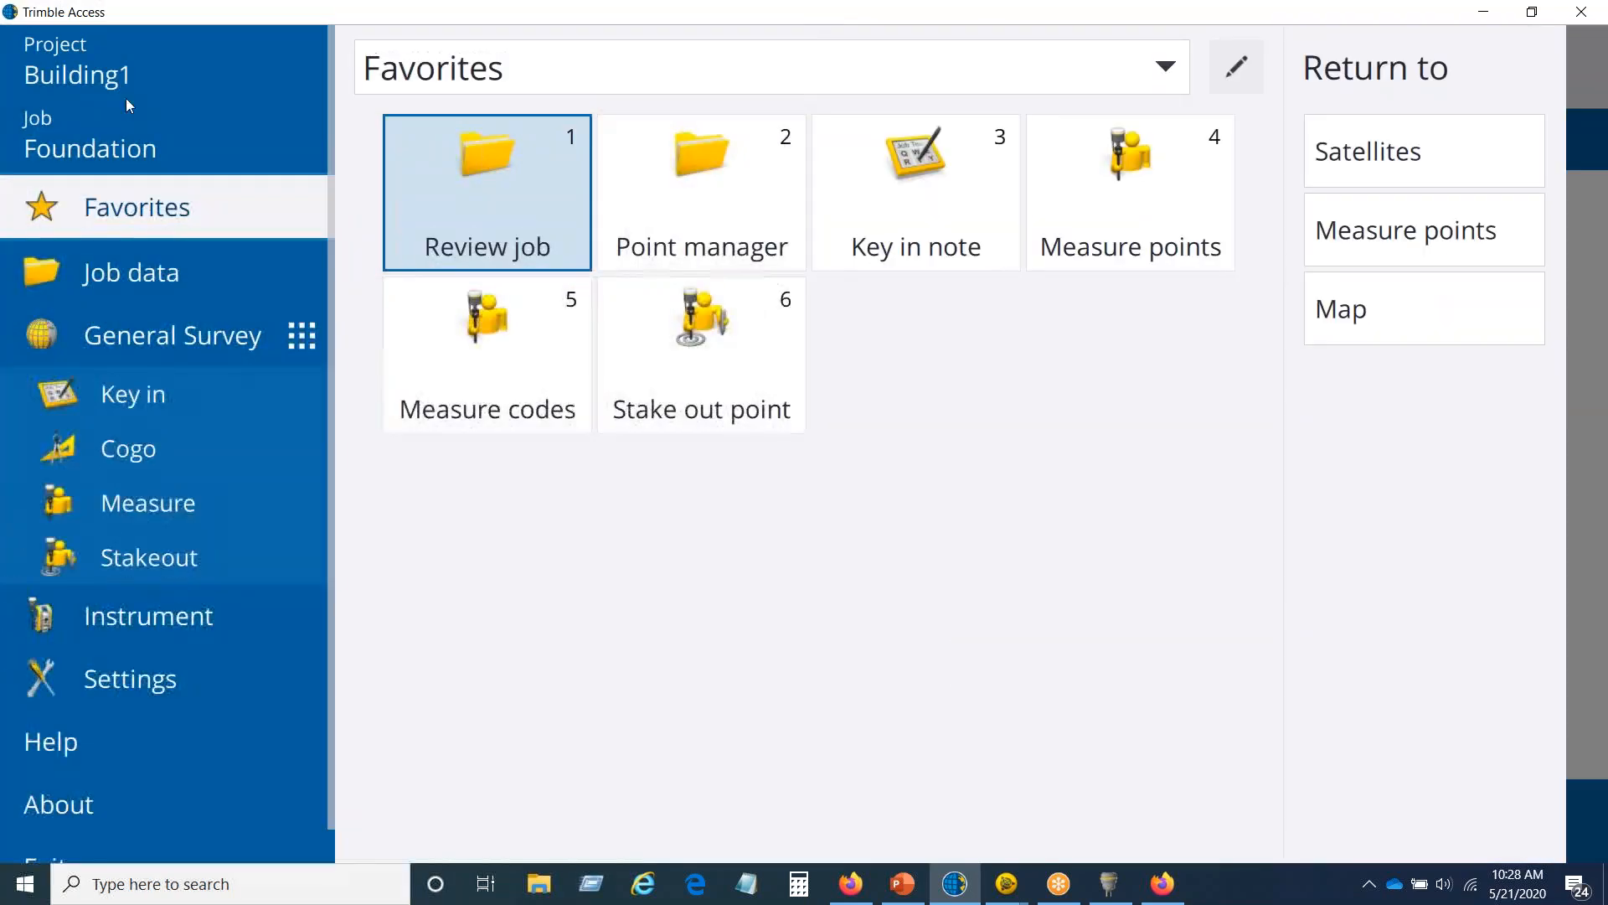
left_click(1417, 249)
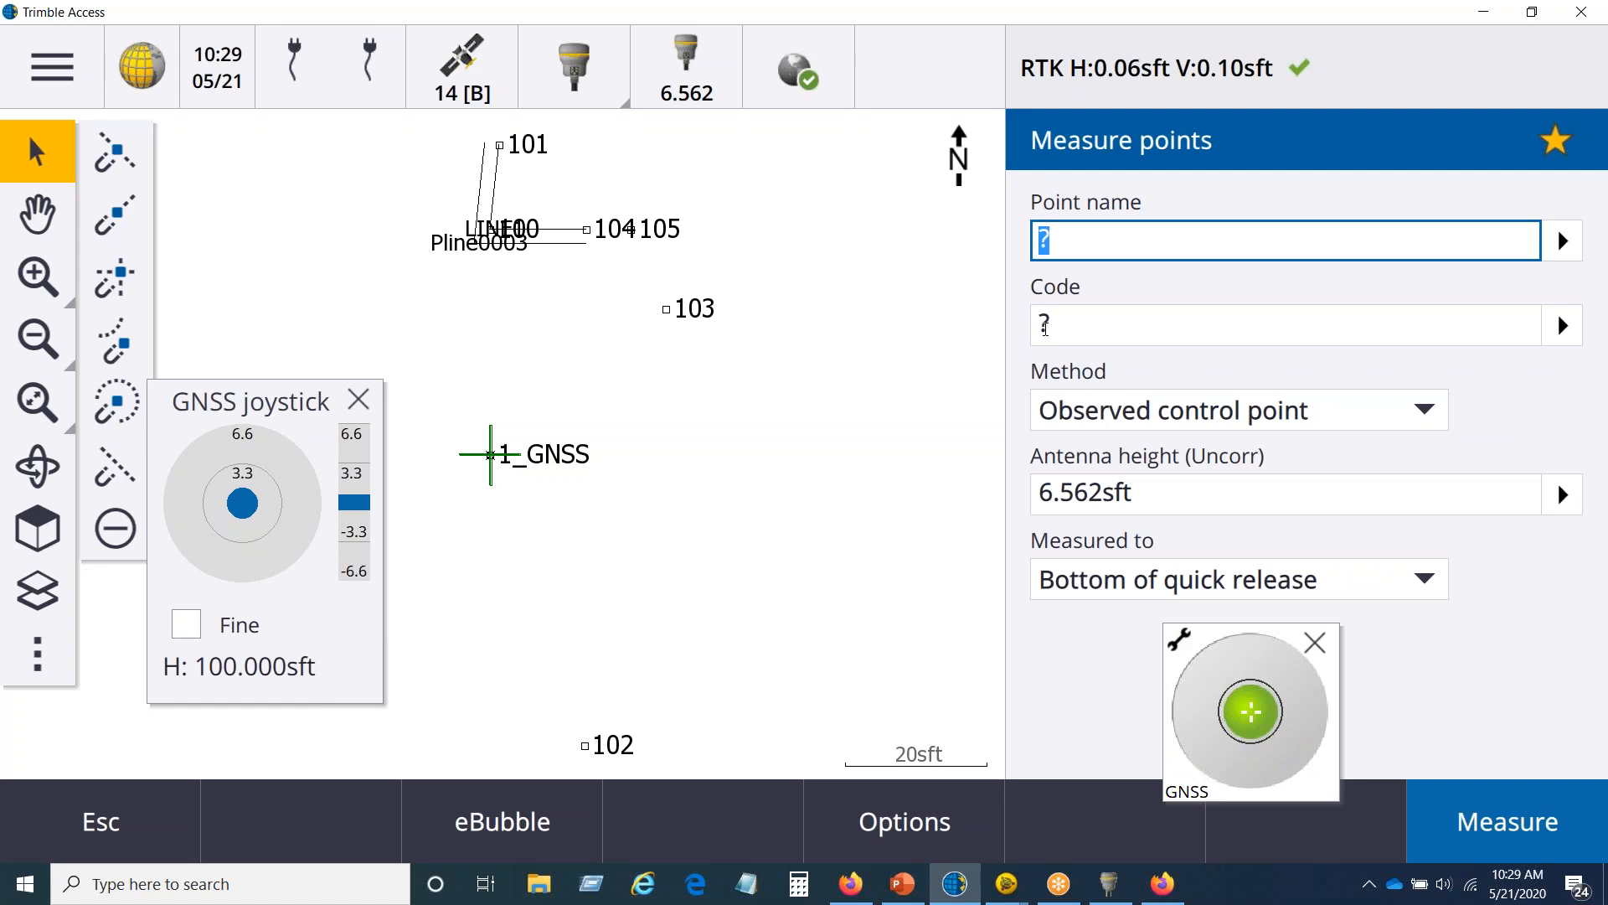
Step: Switch the sky plot to all satellites, then cycle through SV set A and SV set B back to all satellites
left_click(476, 84)
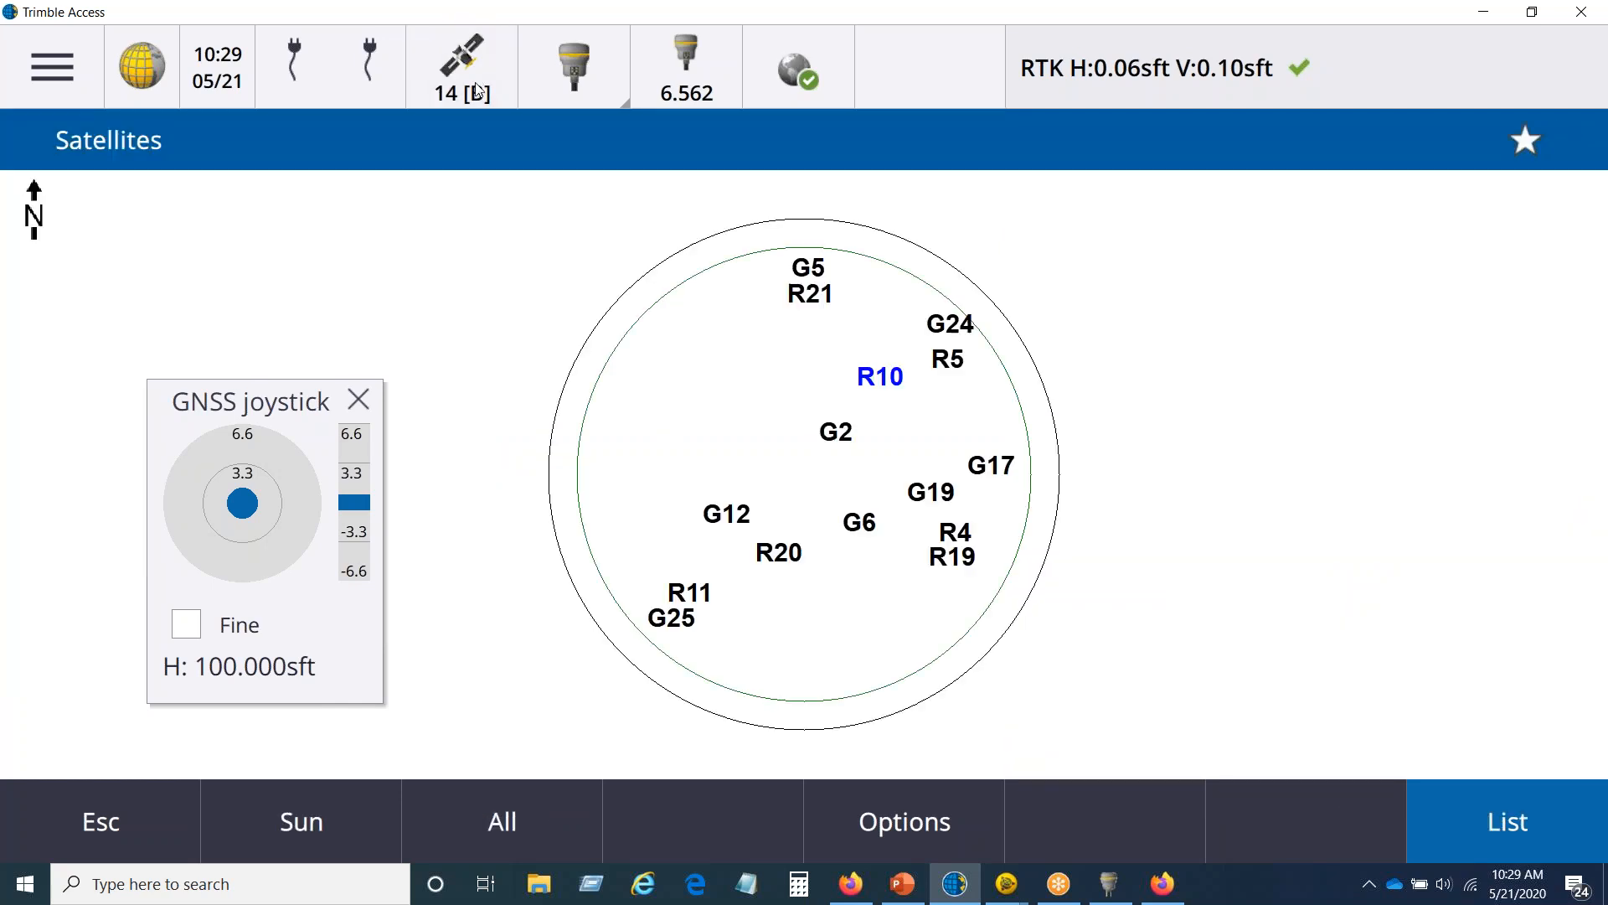
left_click(505, 821)
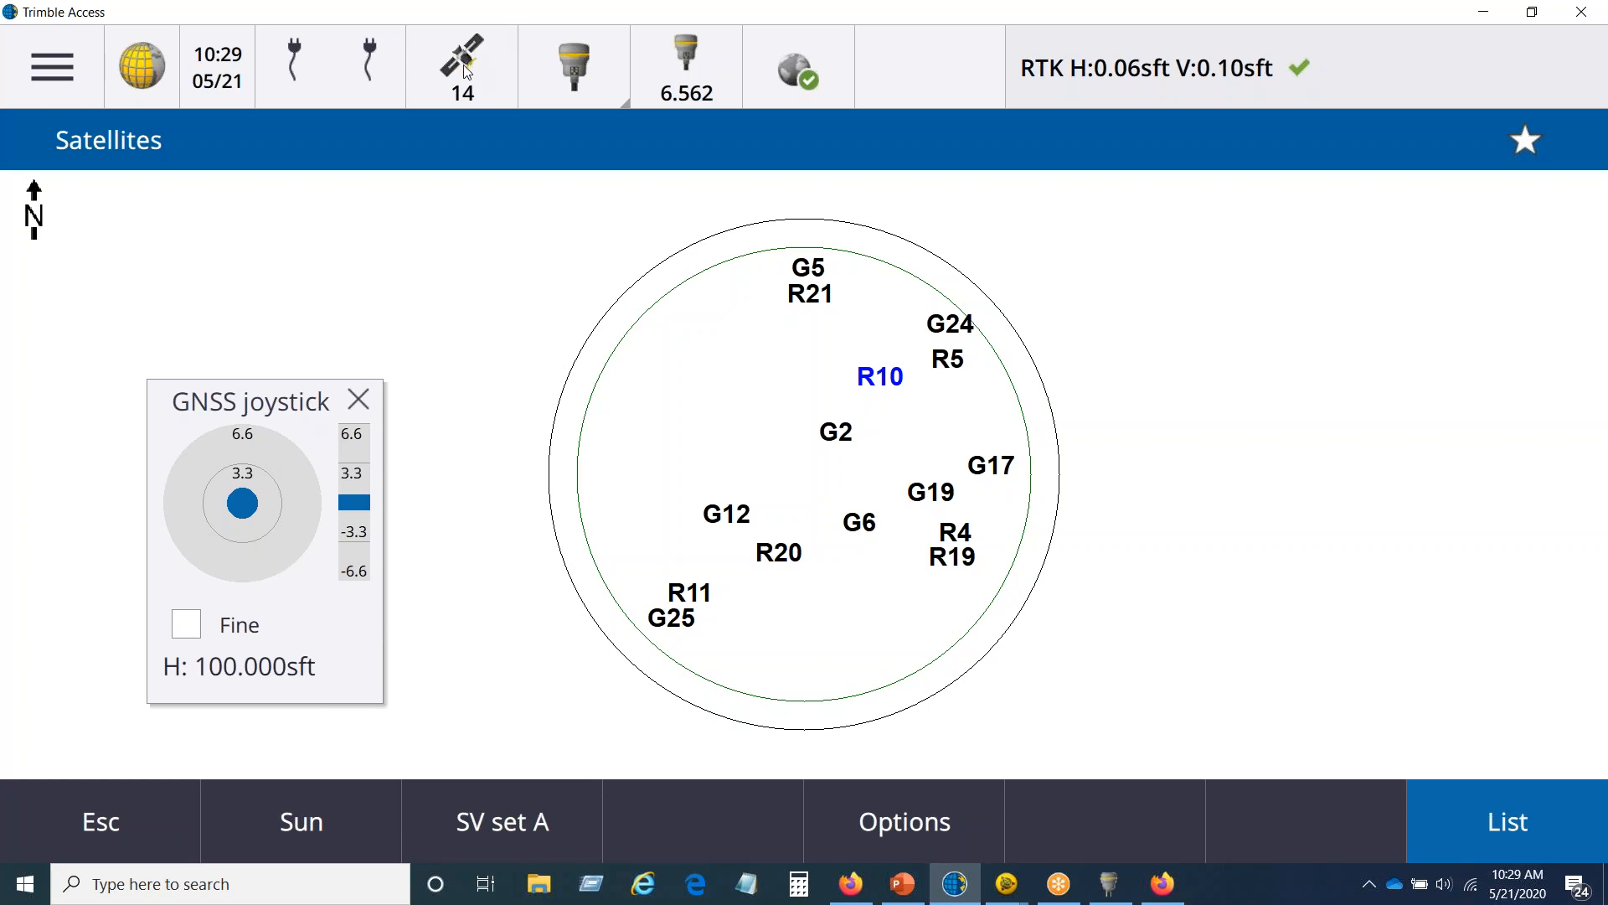
left_click(509, 822)
left_click(536, 825)
left_click(485, 817)
Step: Set the Foundation job's precision display to DRMS in its units, move the GNSS joystick off the fields, and reopen the job
left_click(33, 64)
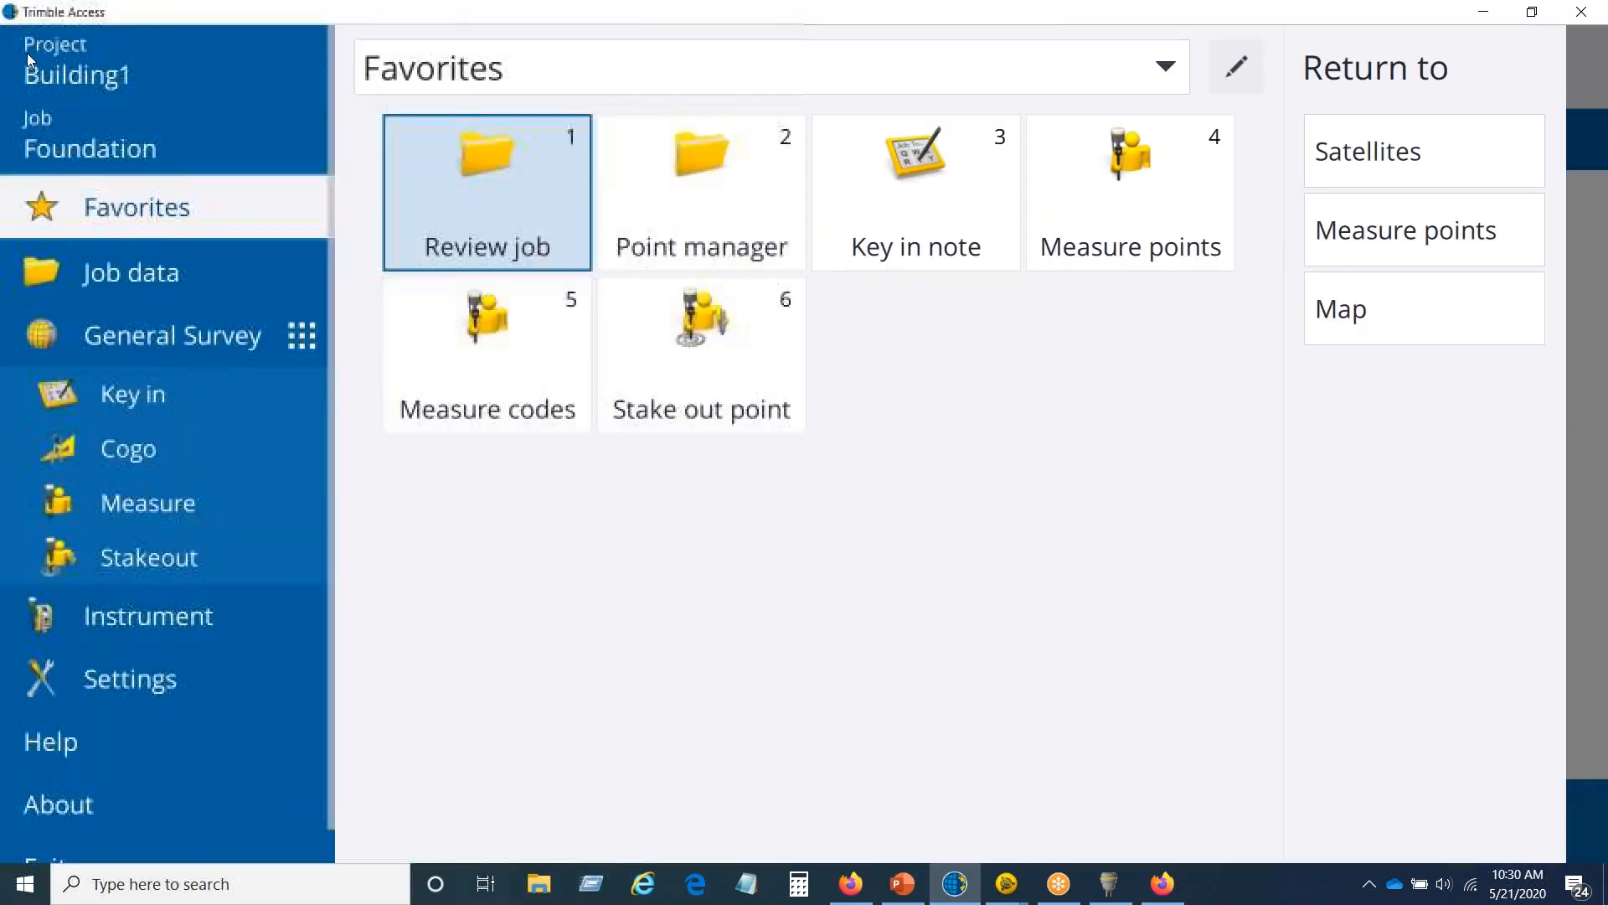
left_click(92, 146)
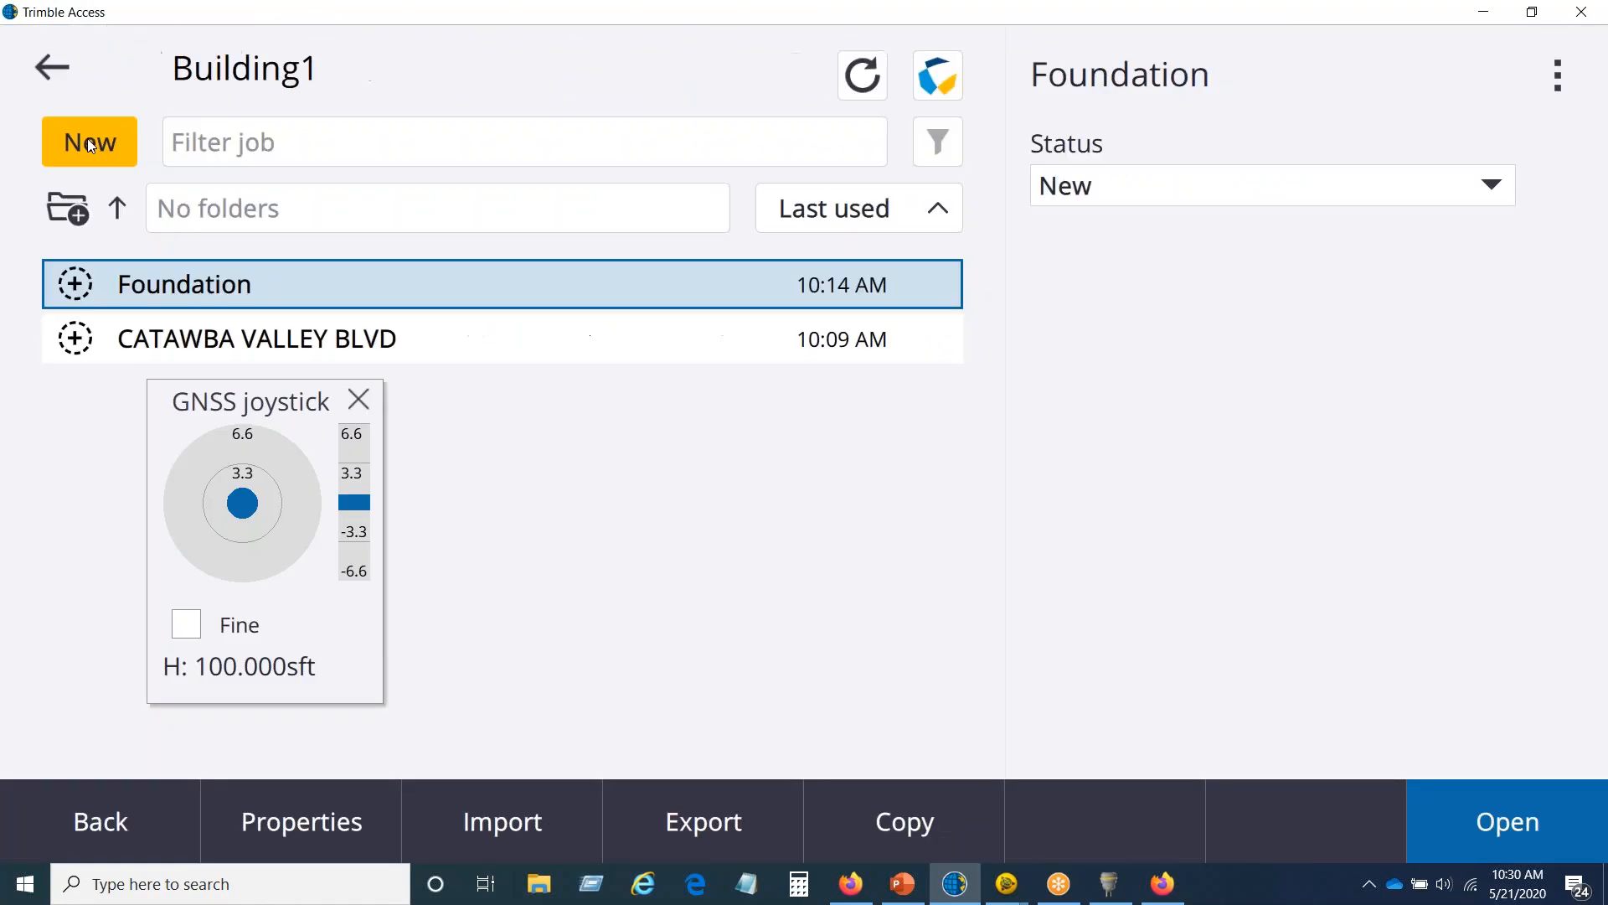
left_click(291, 818)
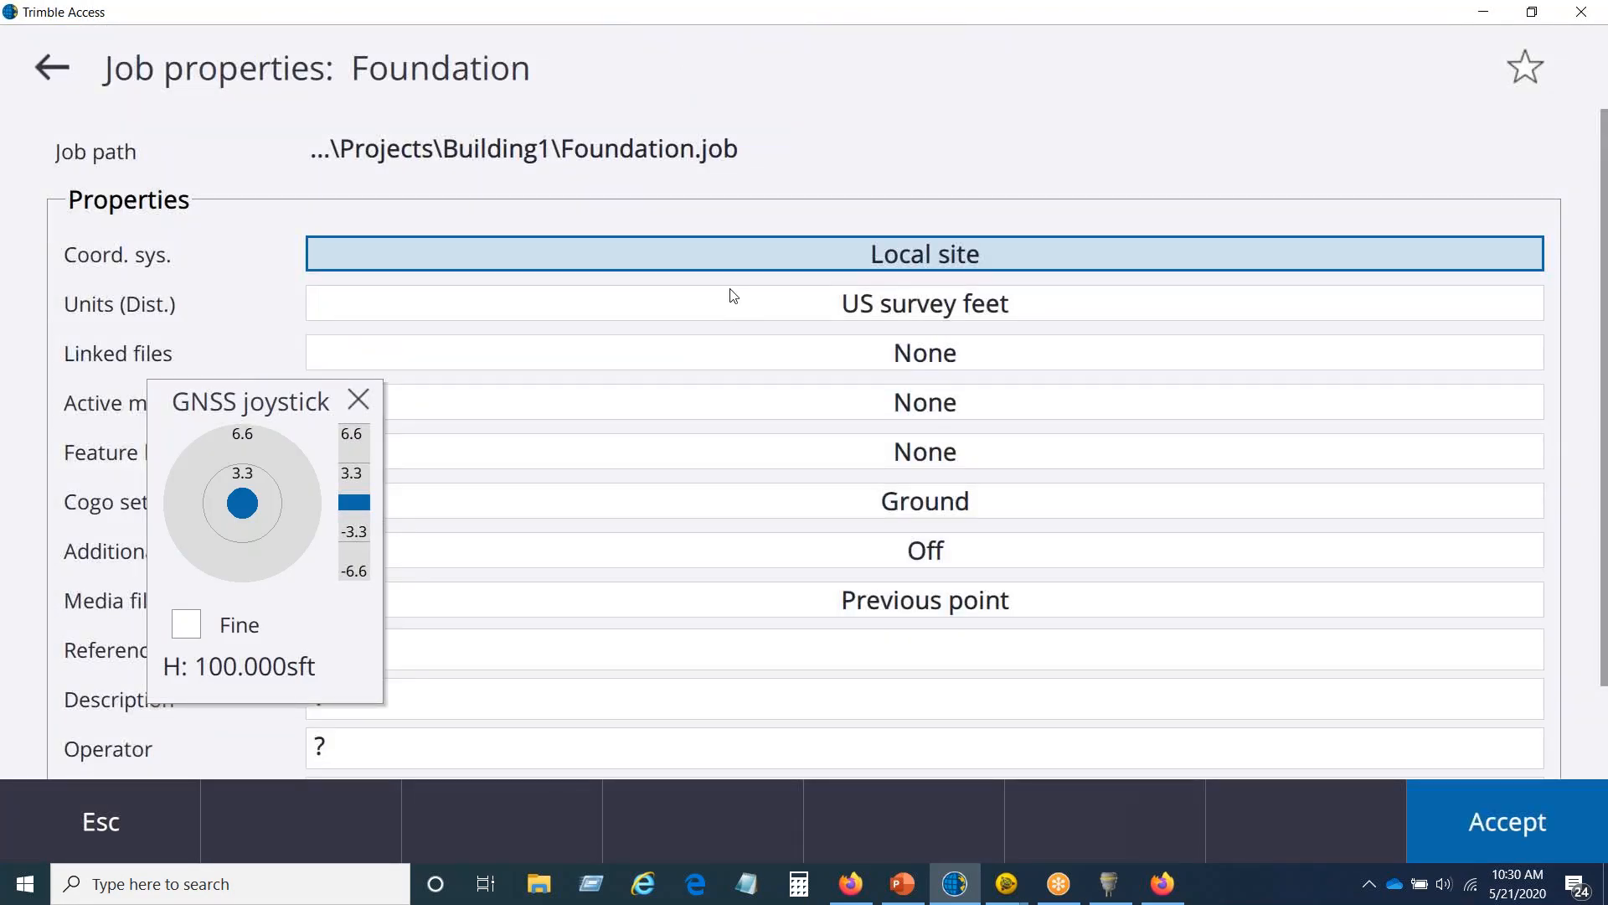
left_click(725, 302)
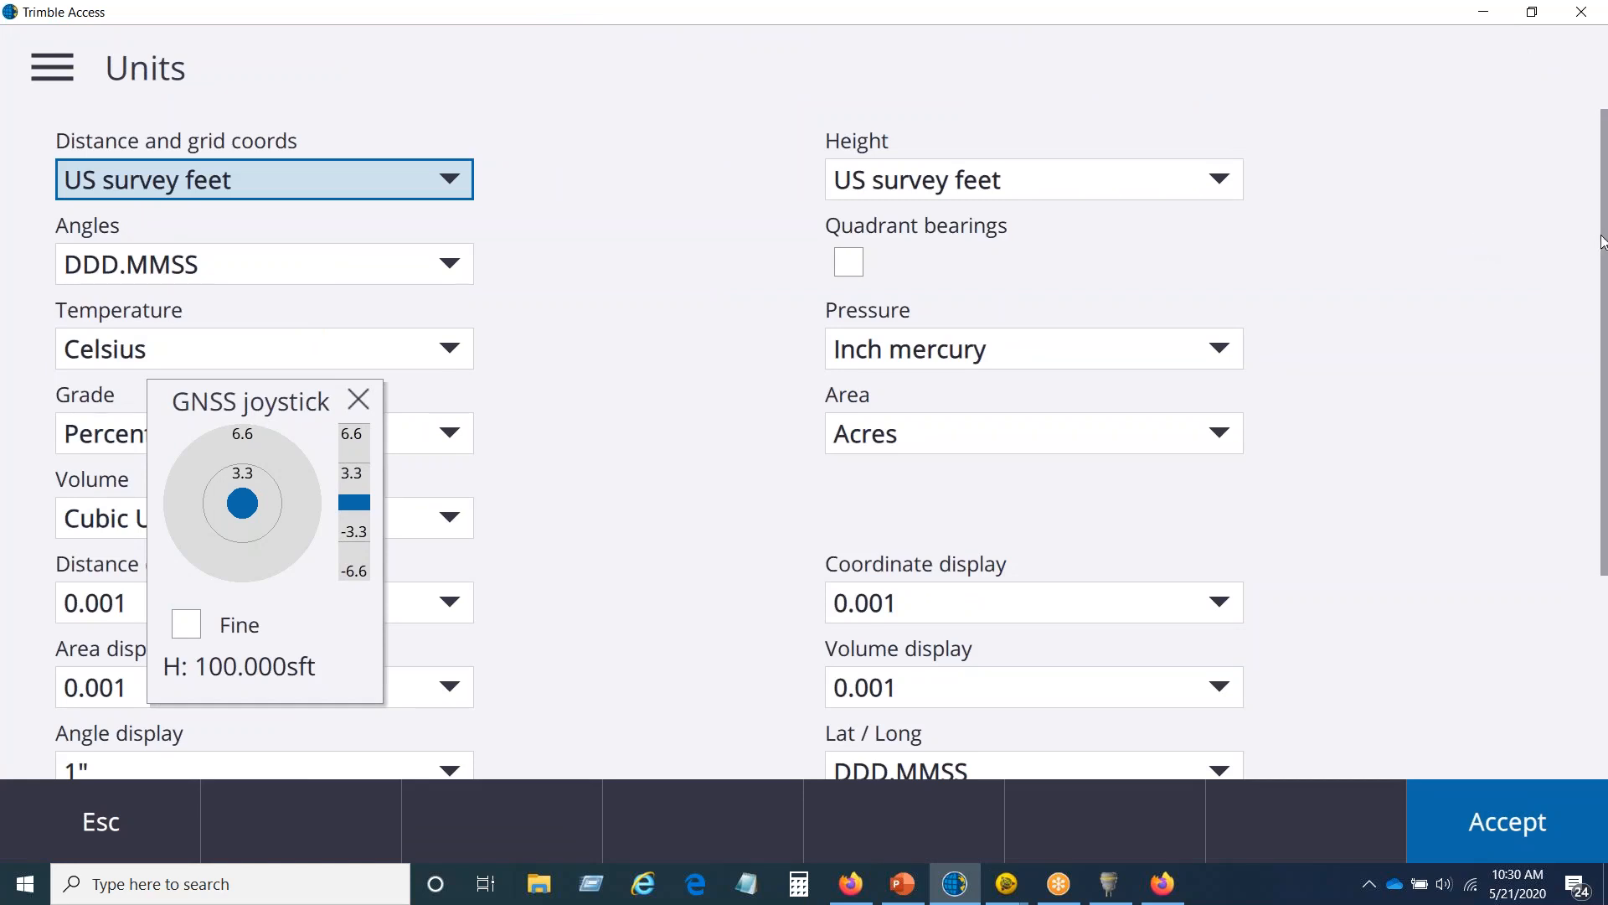
scroll(701, 545, "down", 4)
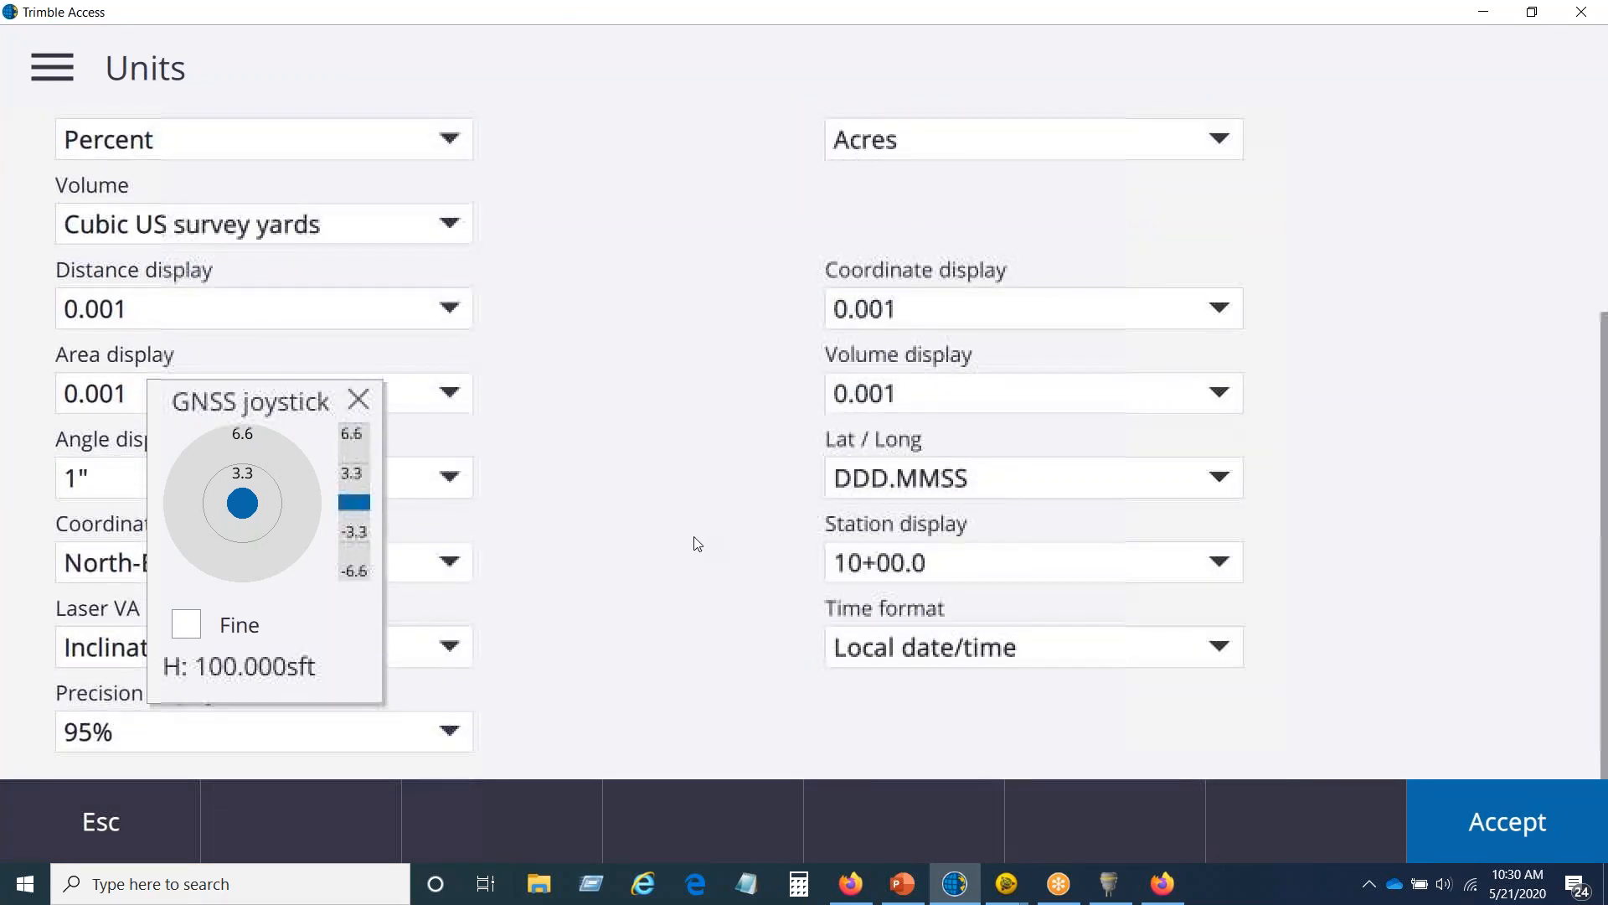
left_click_drag(306, 414, 666, 148)
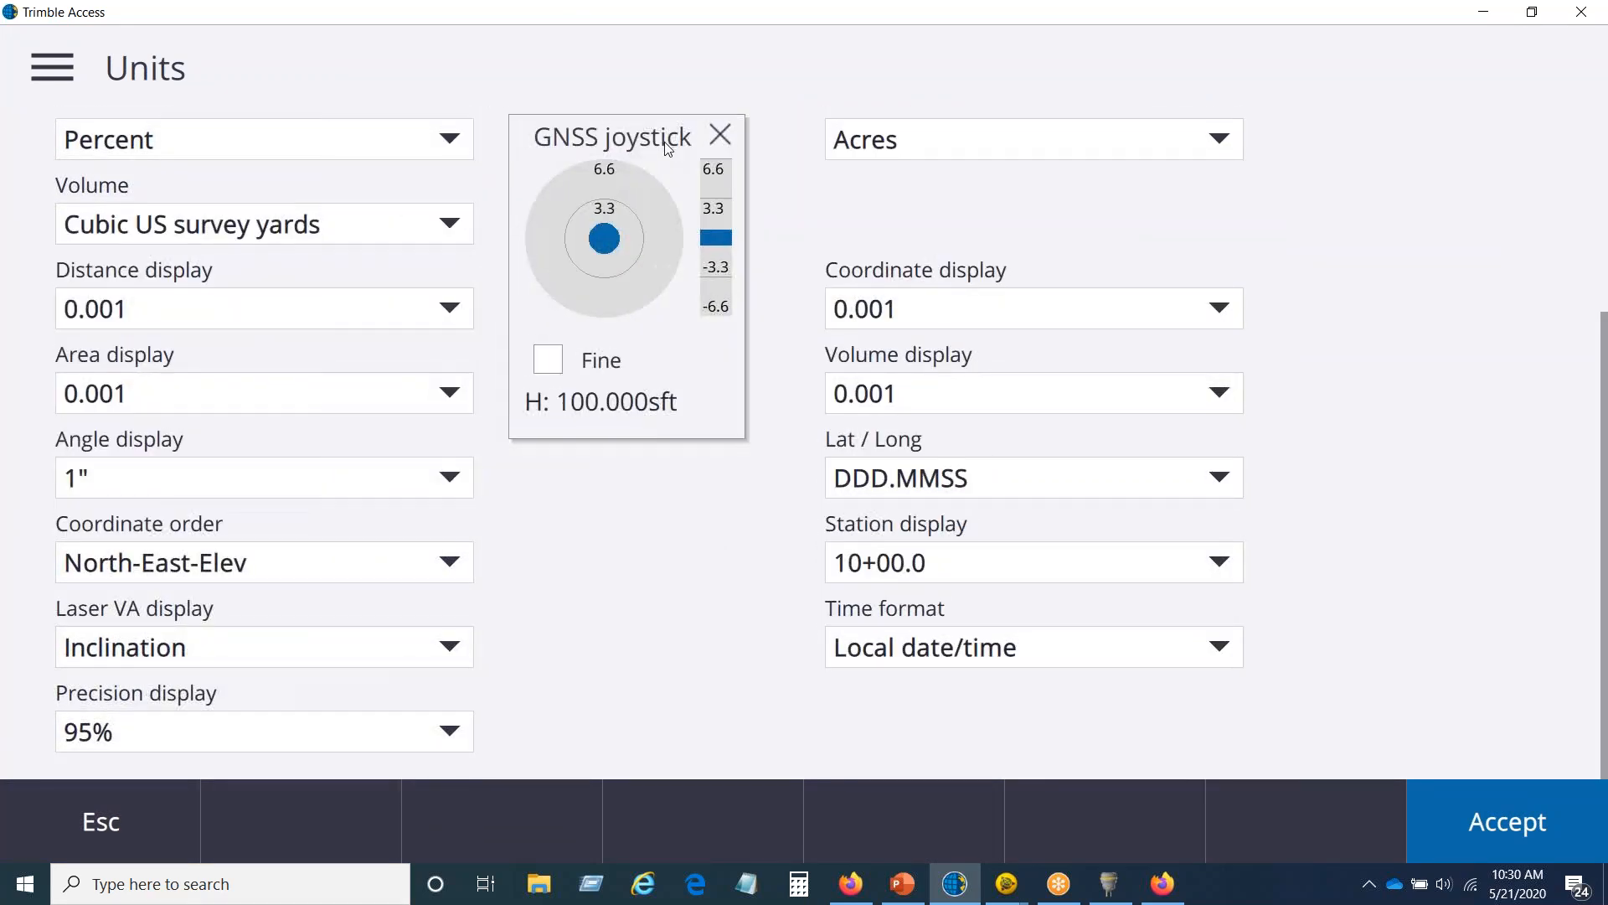
left_click(463, 732)
left_click(187, 588)
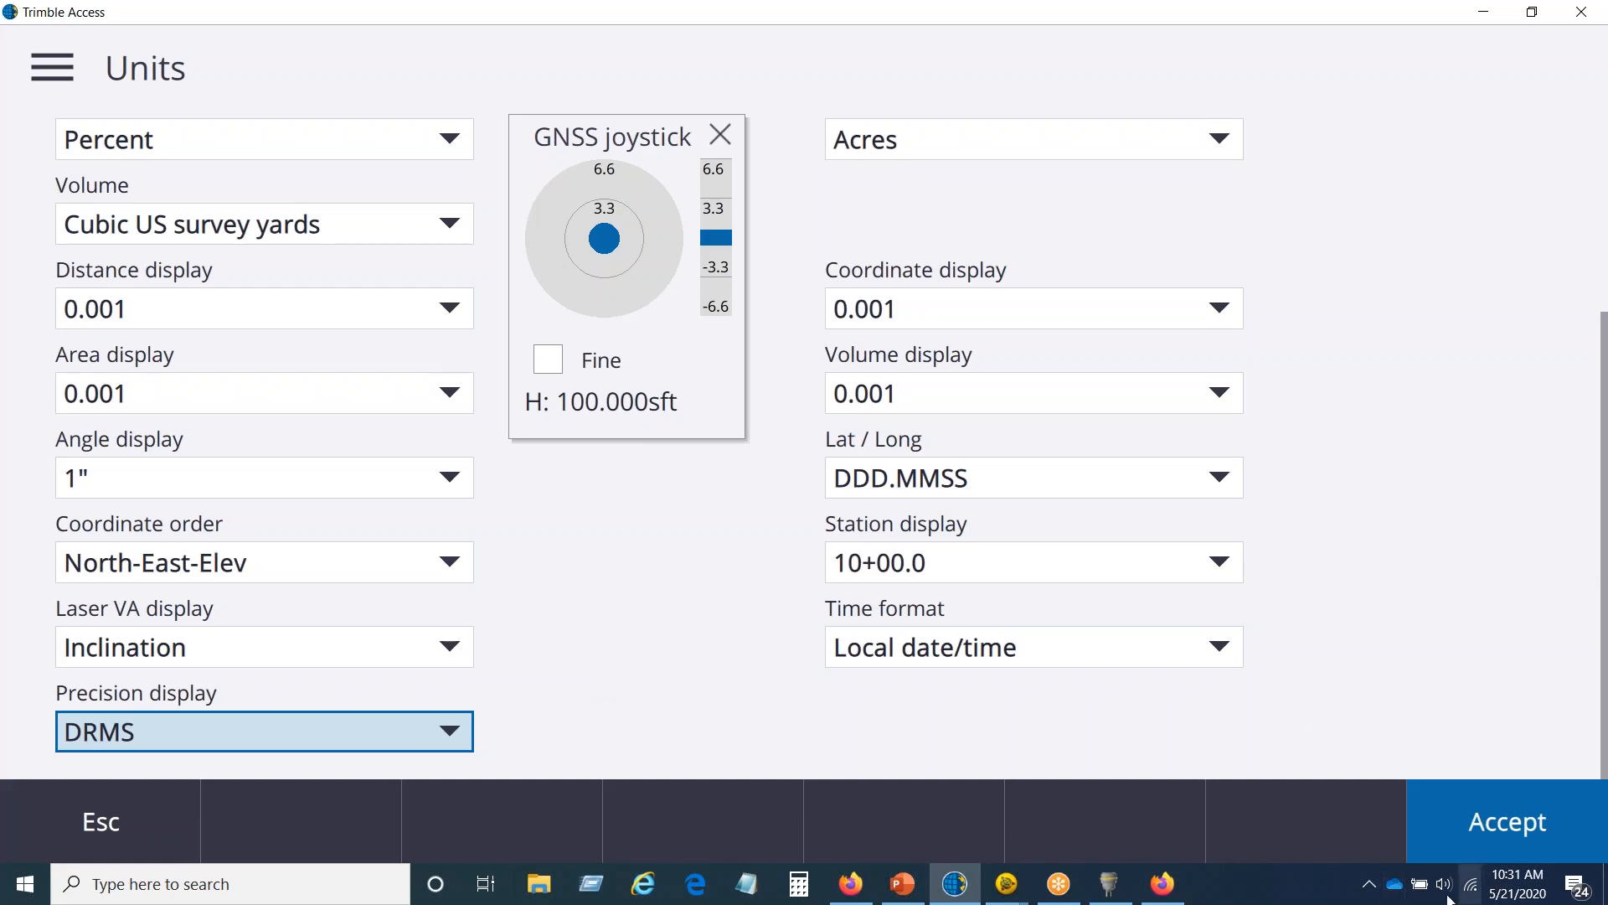
left_click(1490, 807)
left_click(1521, 831)
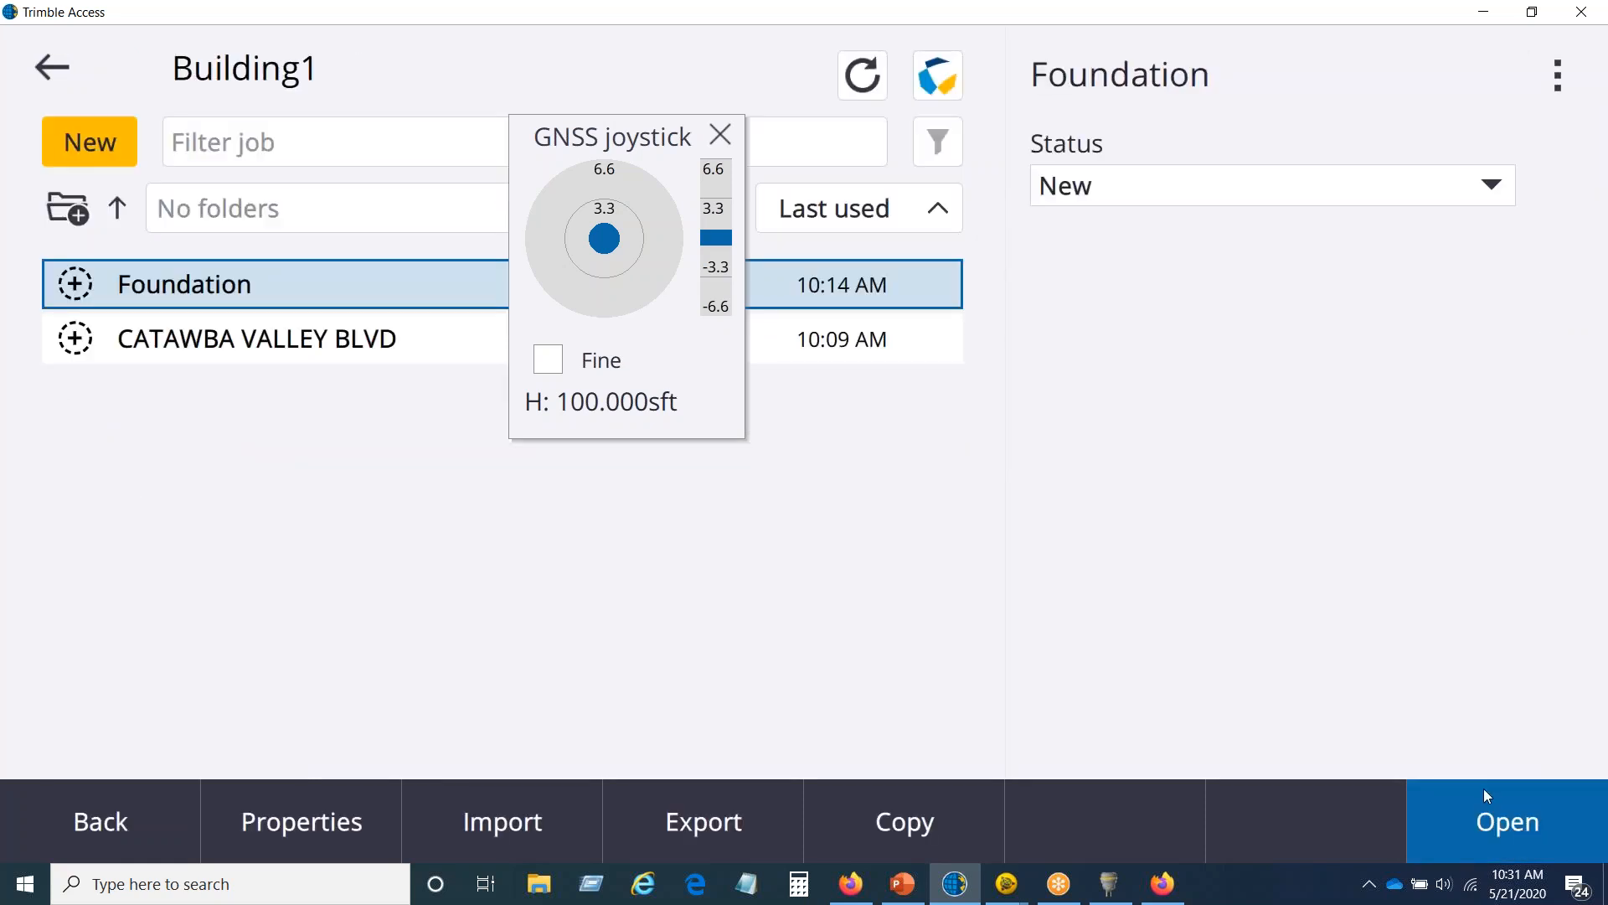
left_click(1501, 829)
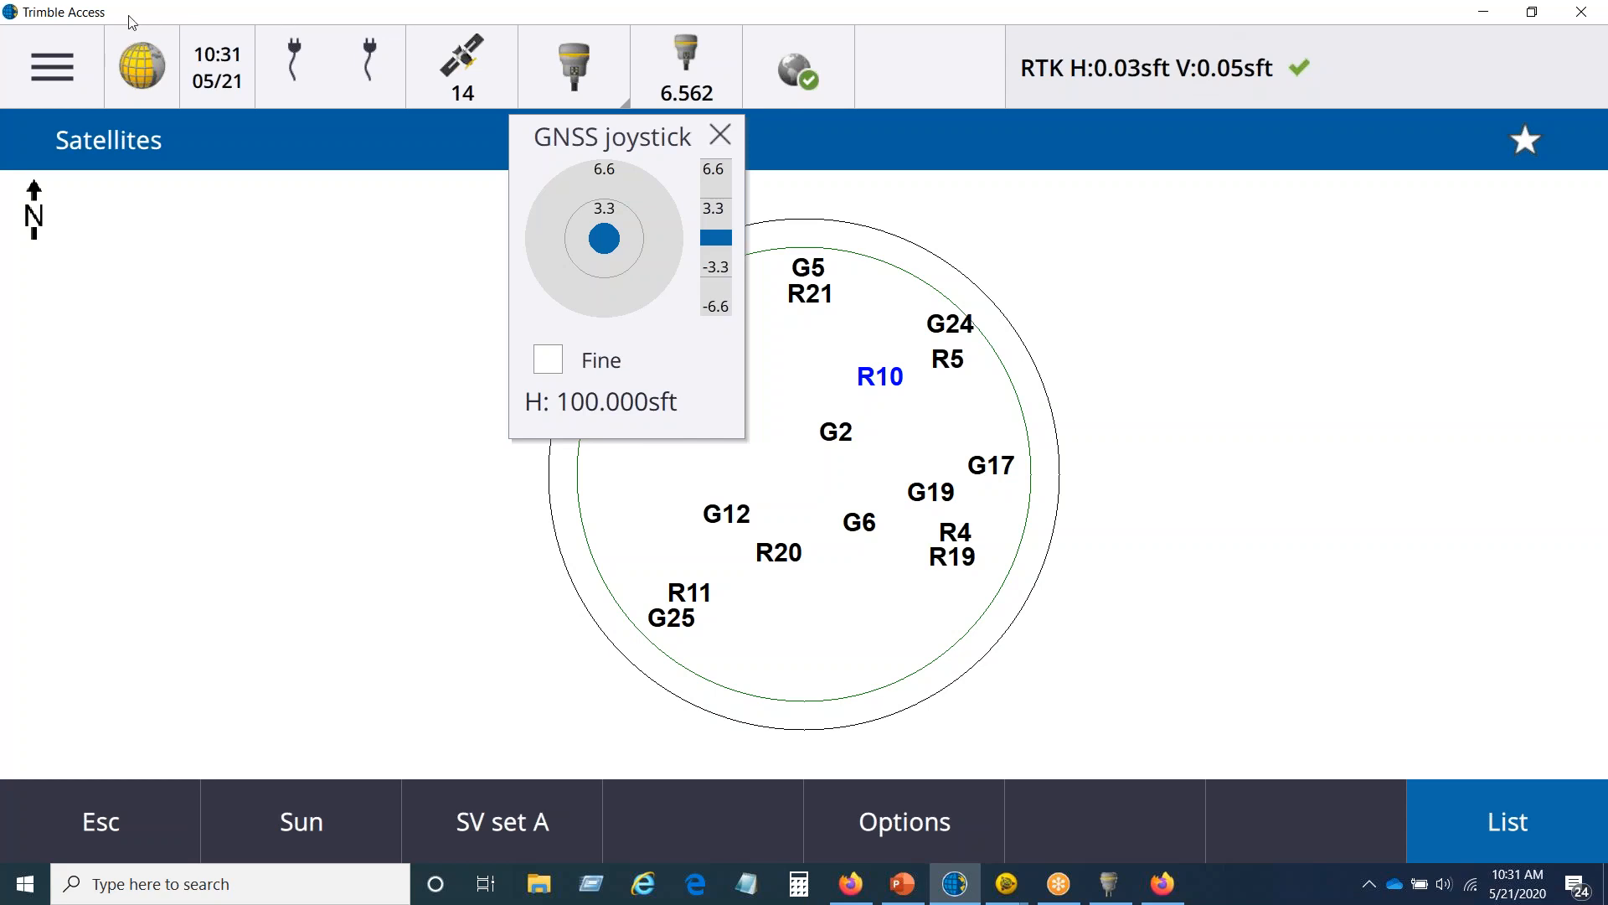
Step: Set the Foundation job's precision display to 95% in its units, accept the job properties, and reopen the job
left_click(84, 57)
left_click(88, 141)
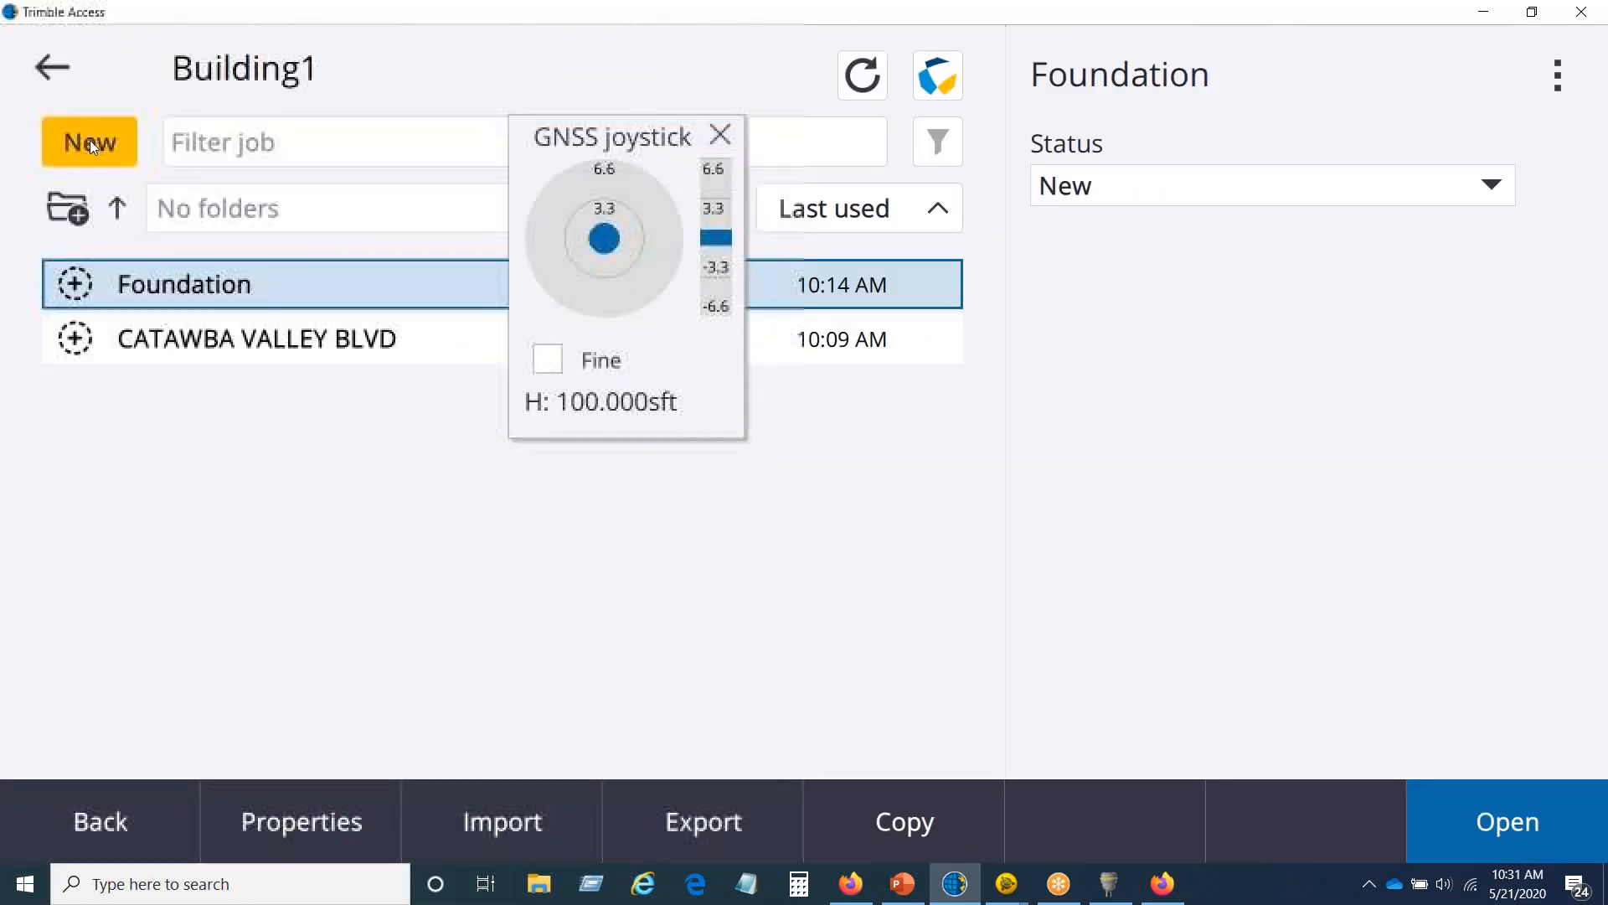
left_click(268, 835)
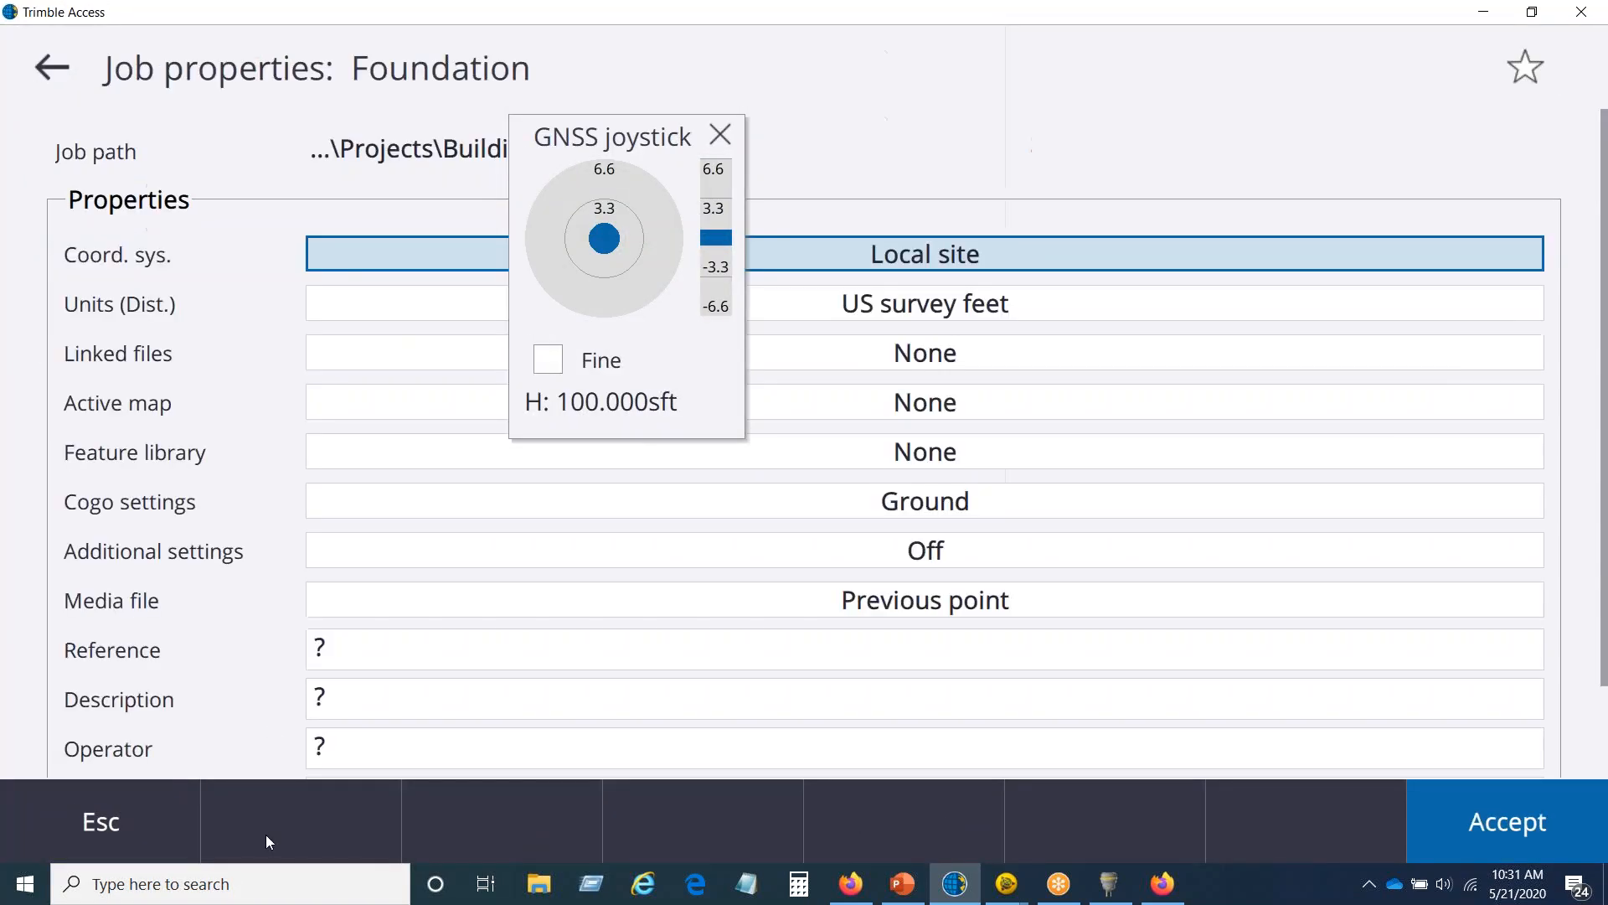
left_click(855, 303)
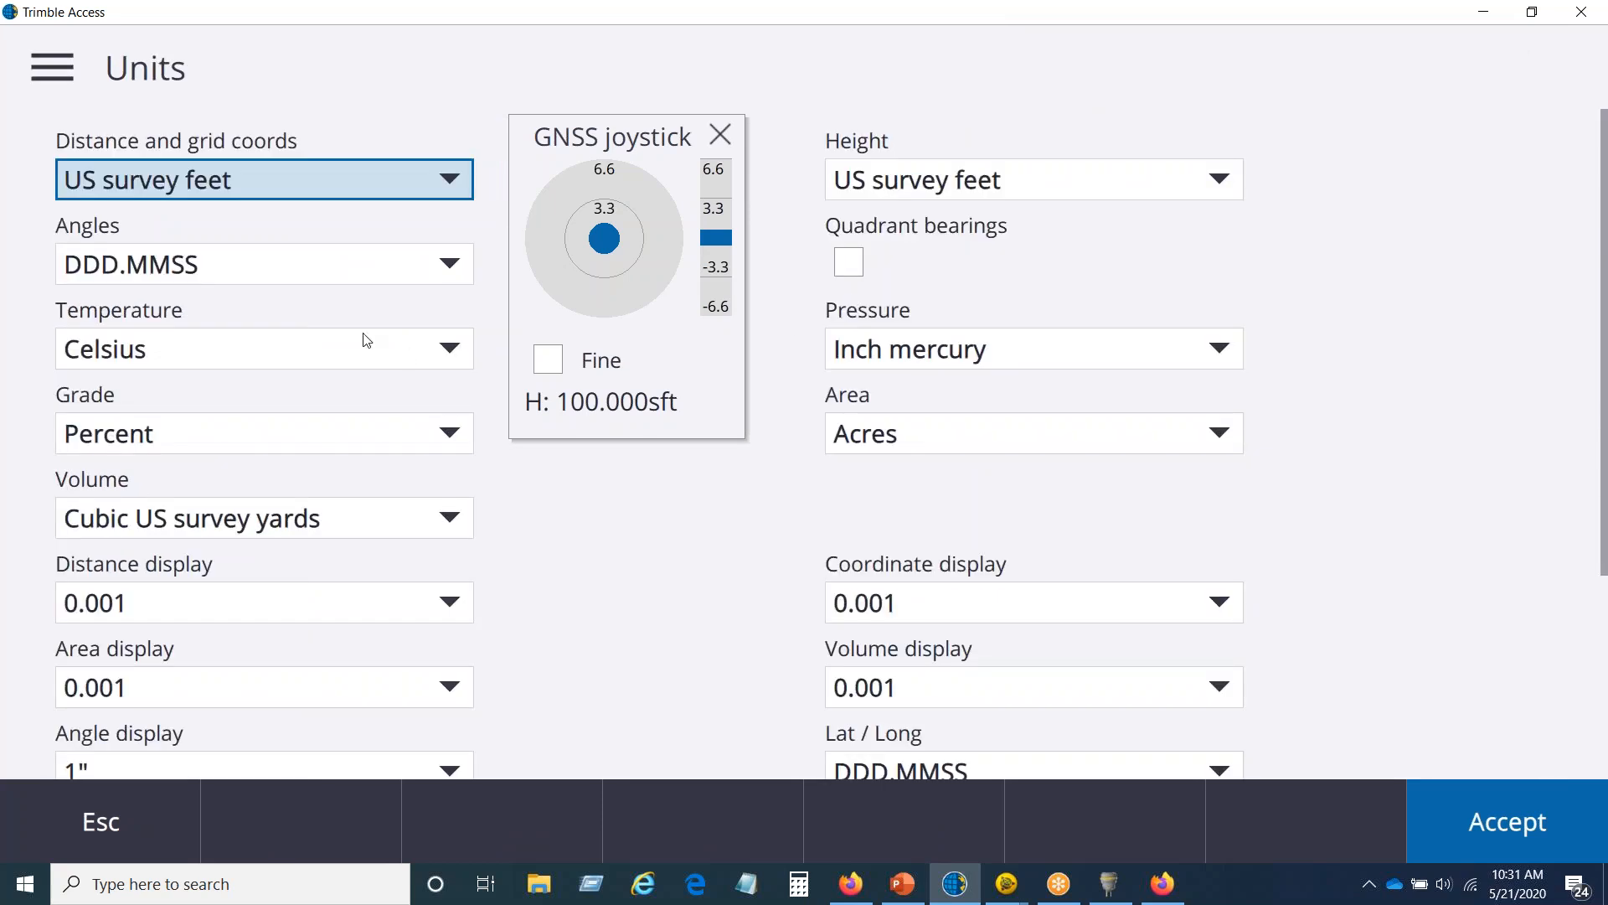
scroll(459, 575, "down", 3)
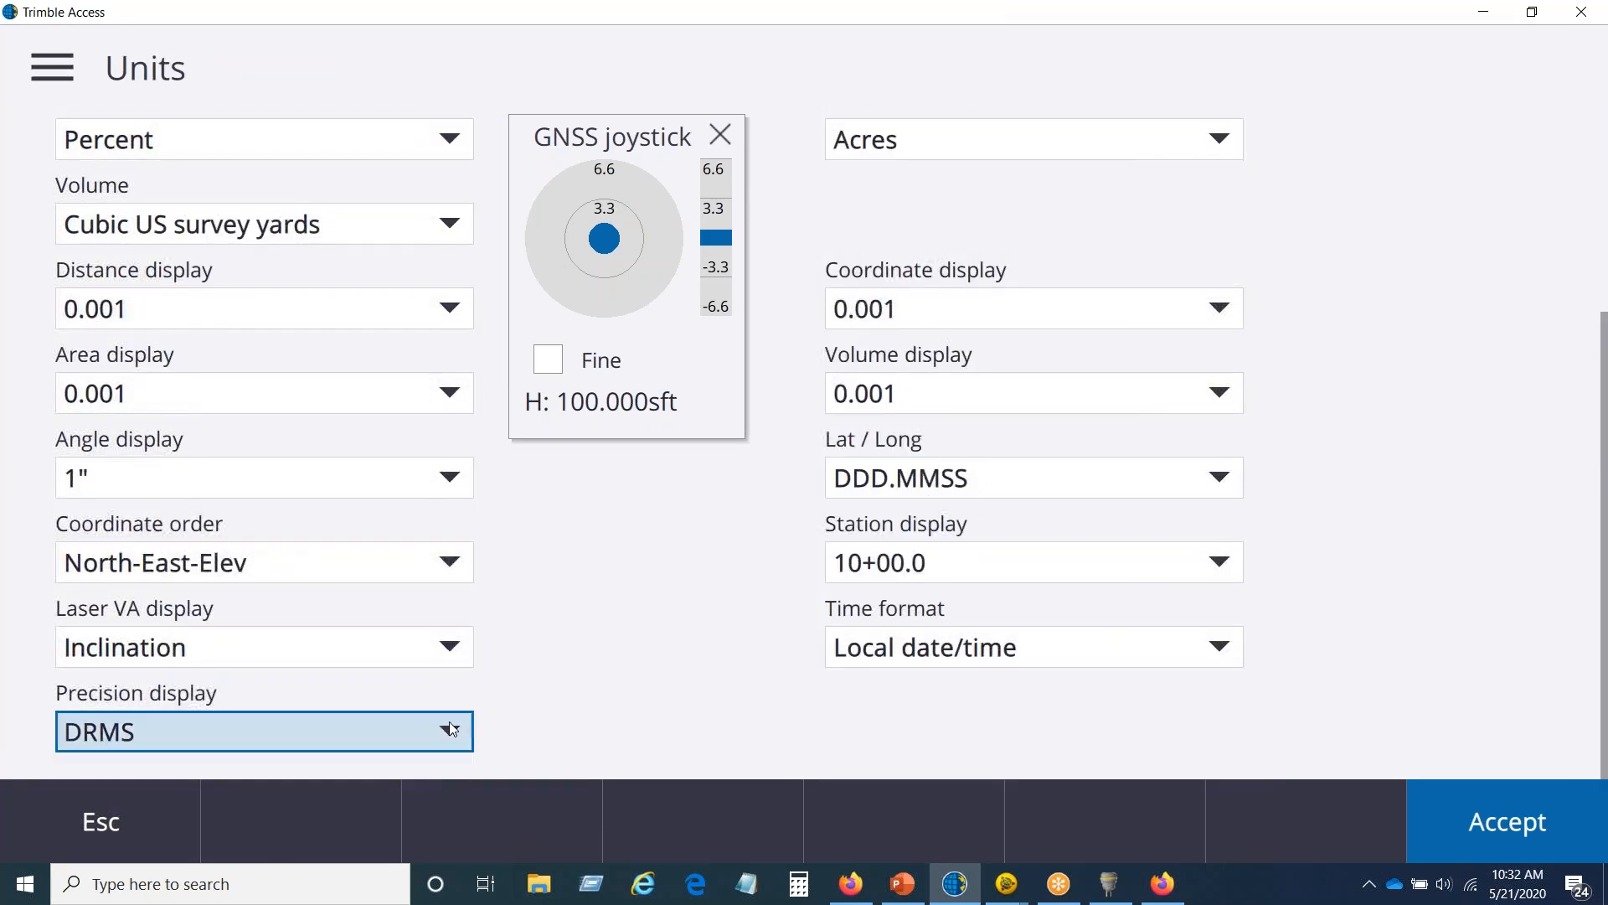
left_click(450, 729)
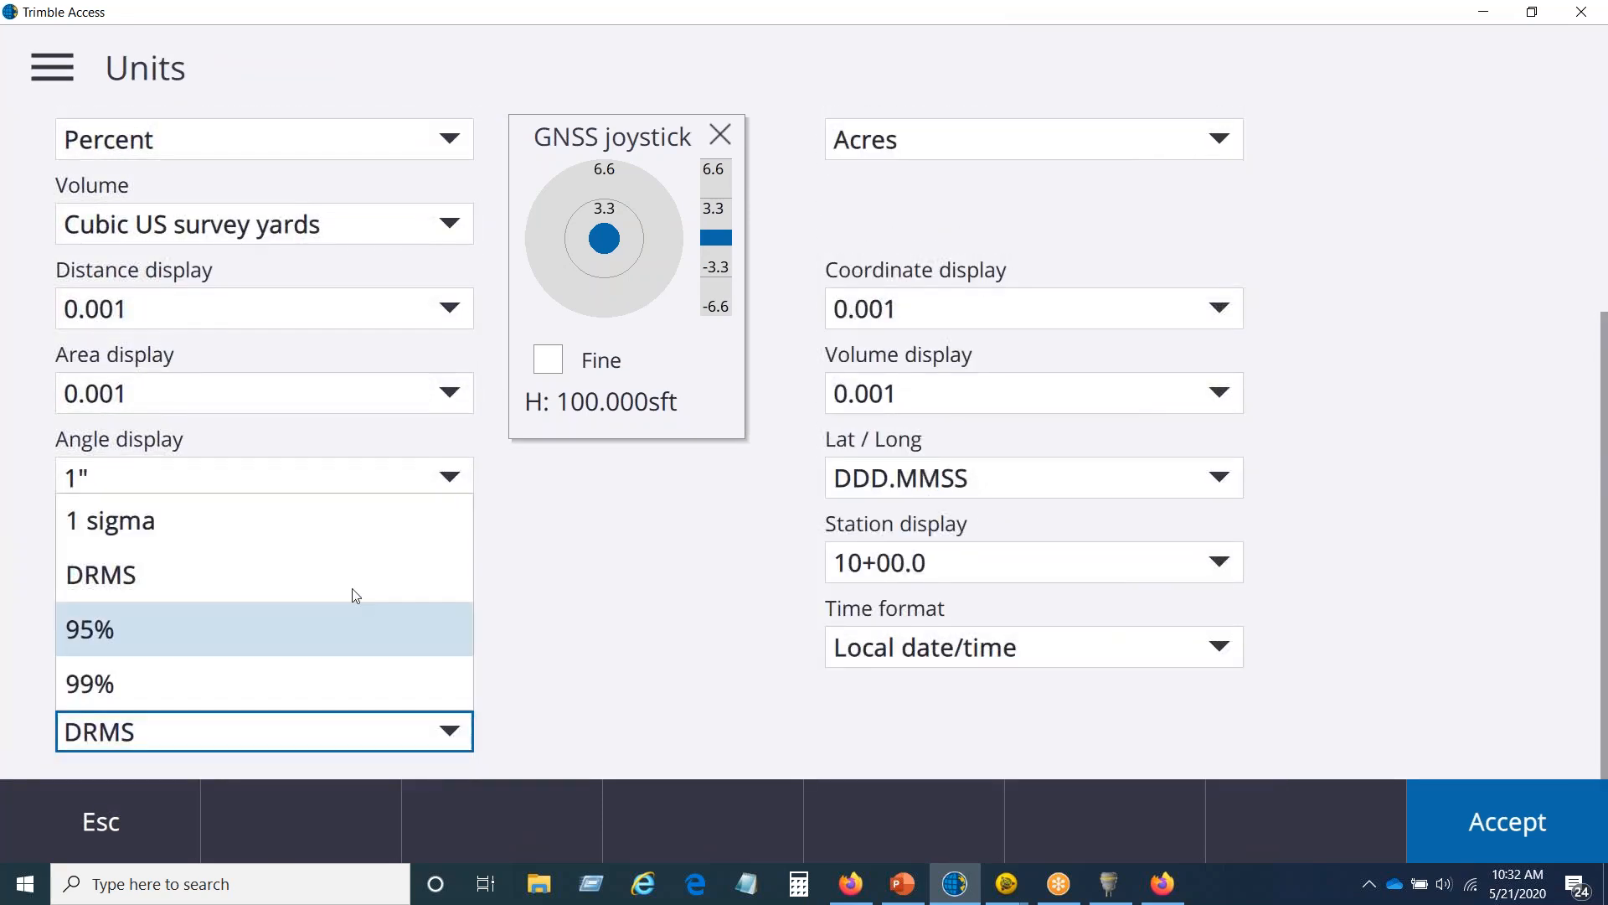
left_click(240, 632)
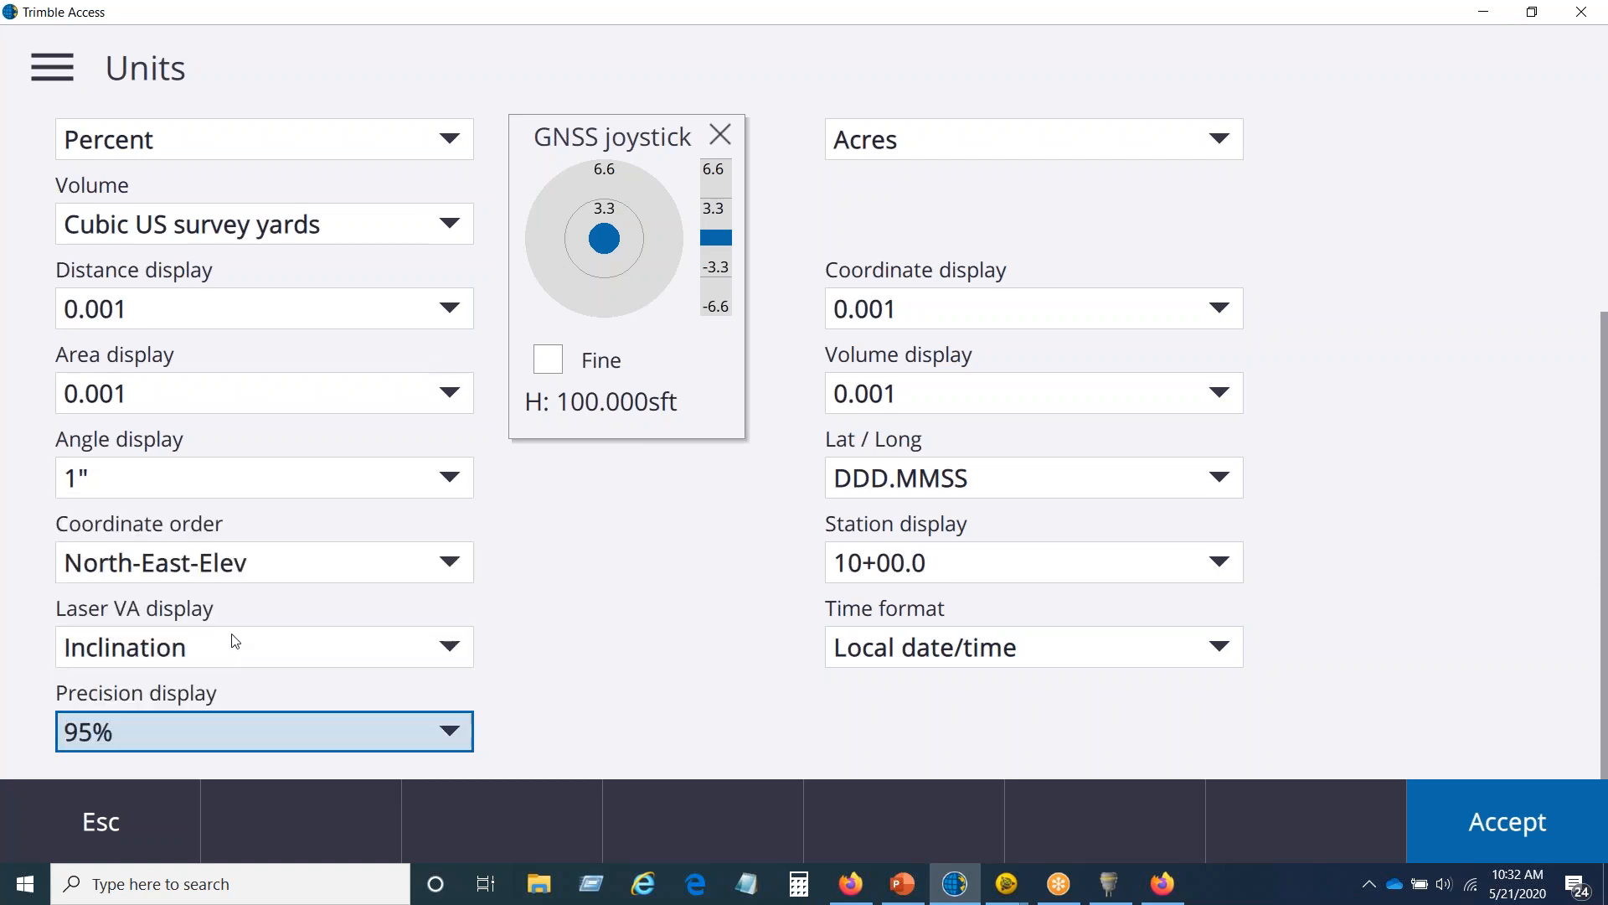
left_click(1482, 832)
left_click(1479, 824)
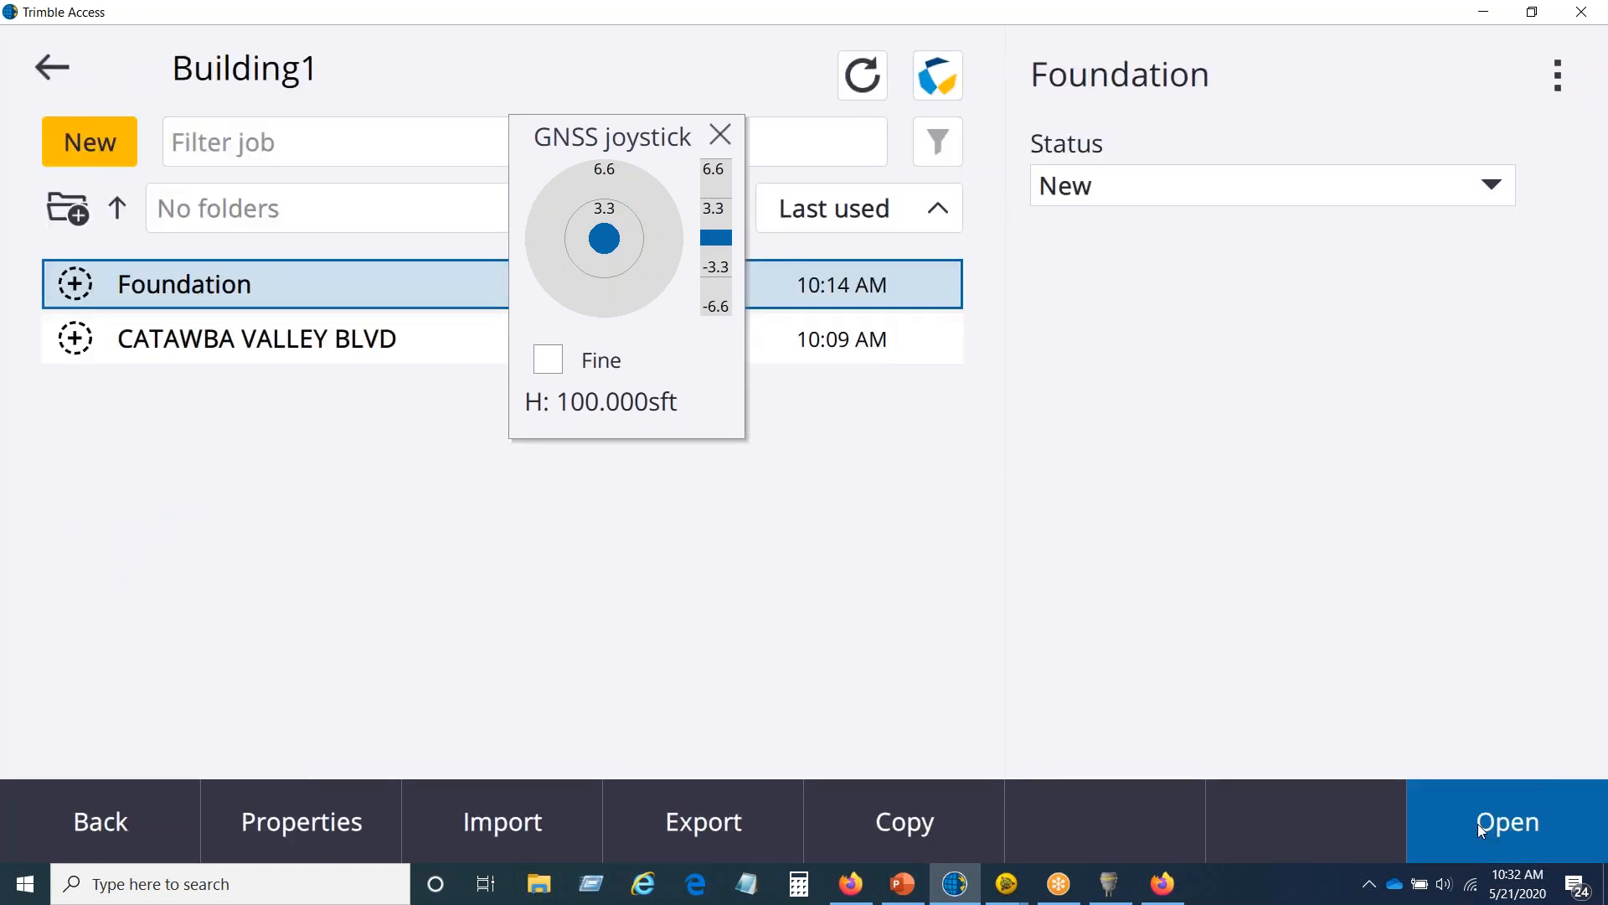
left_click(1478, 822)
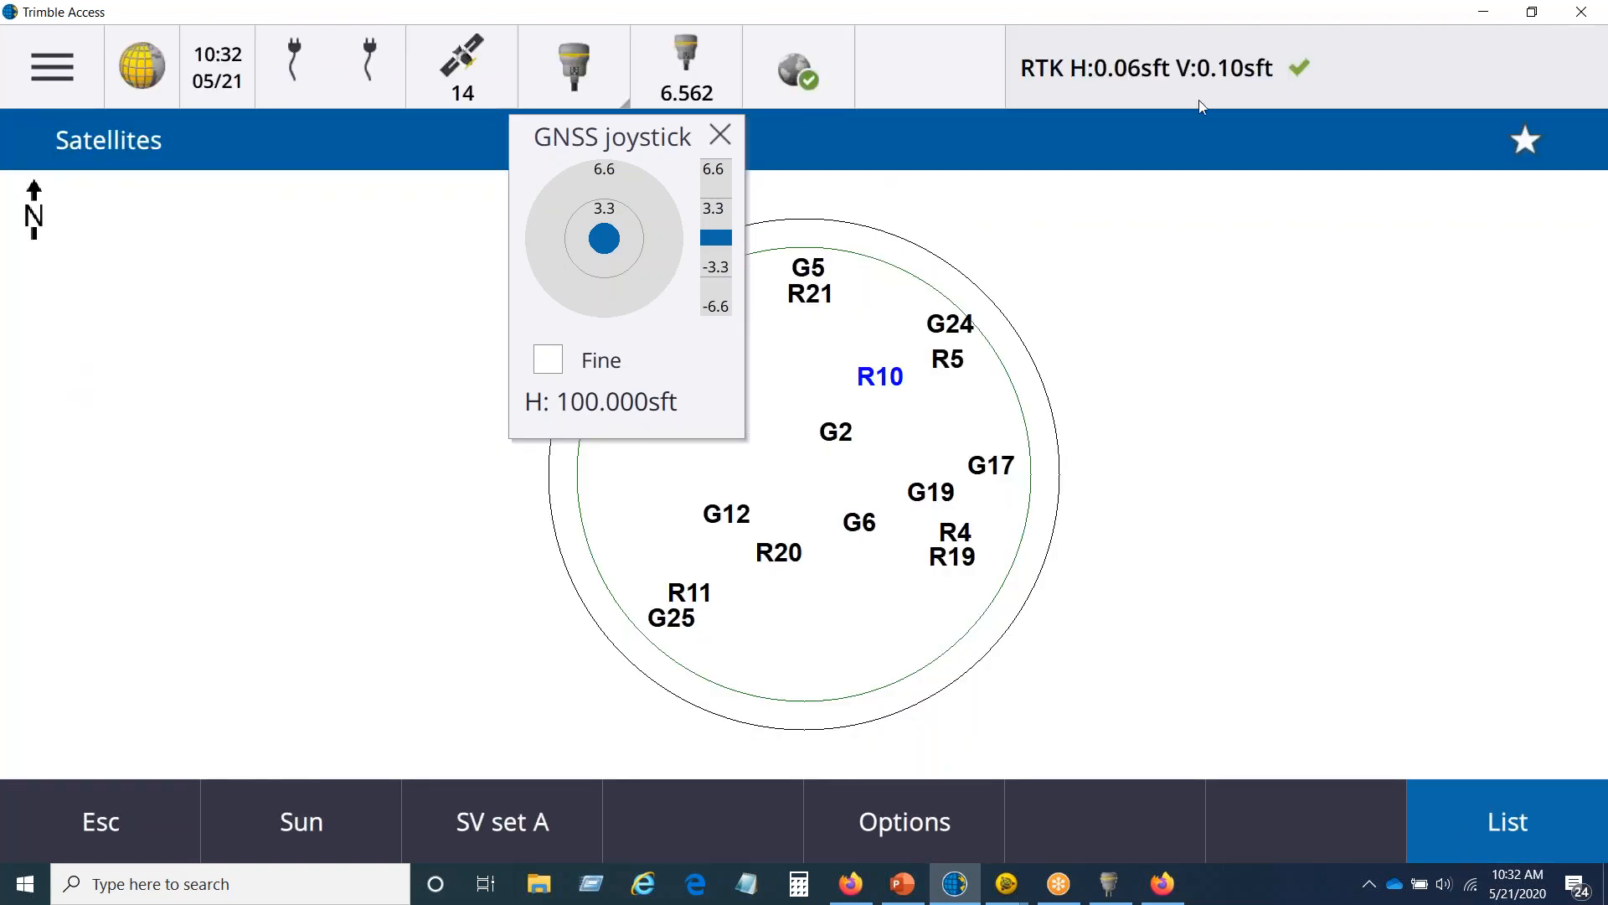
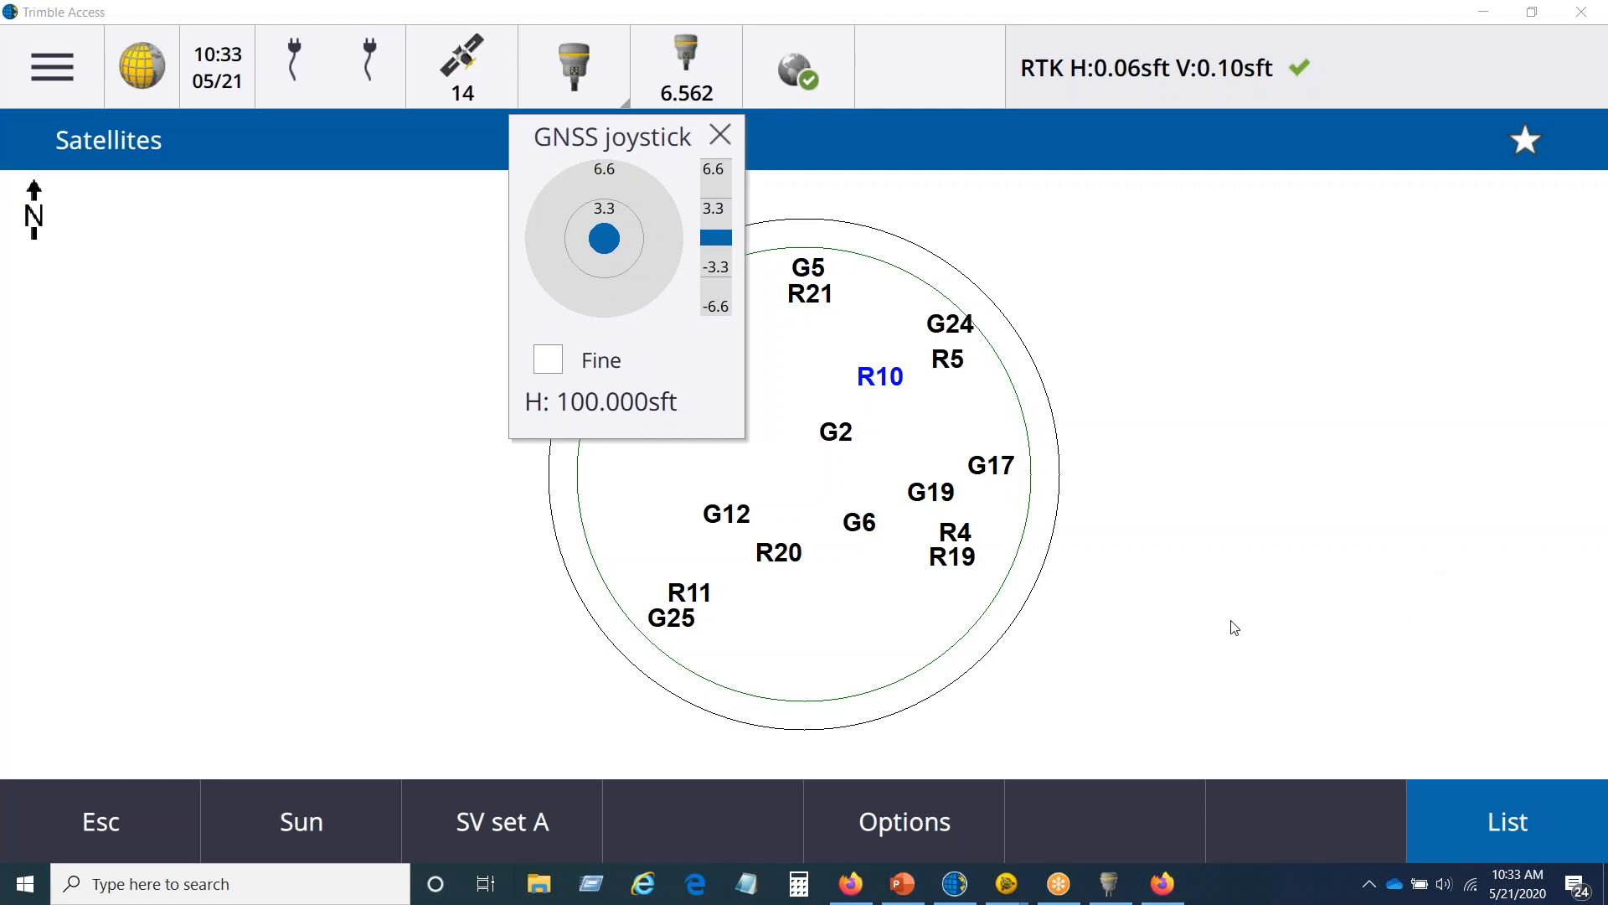
Step: End the NC VRS survey and close the GNSS joystick
left_click(141, 787)
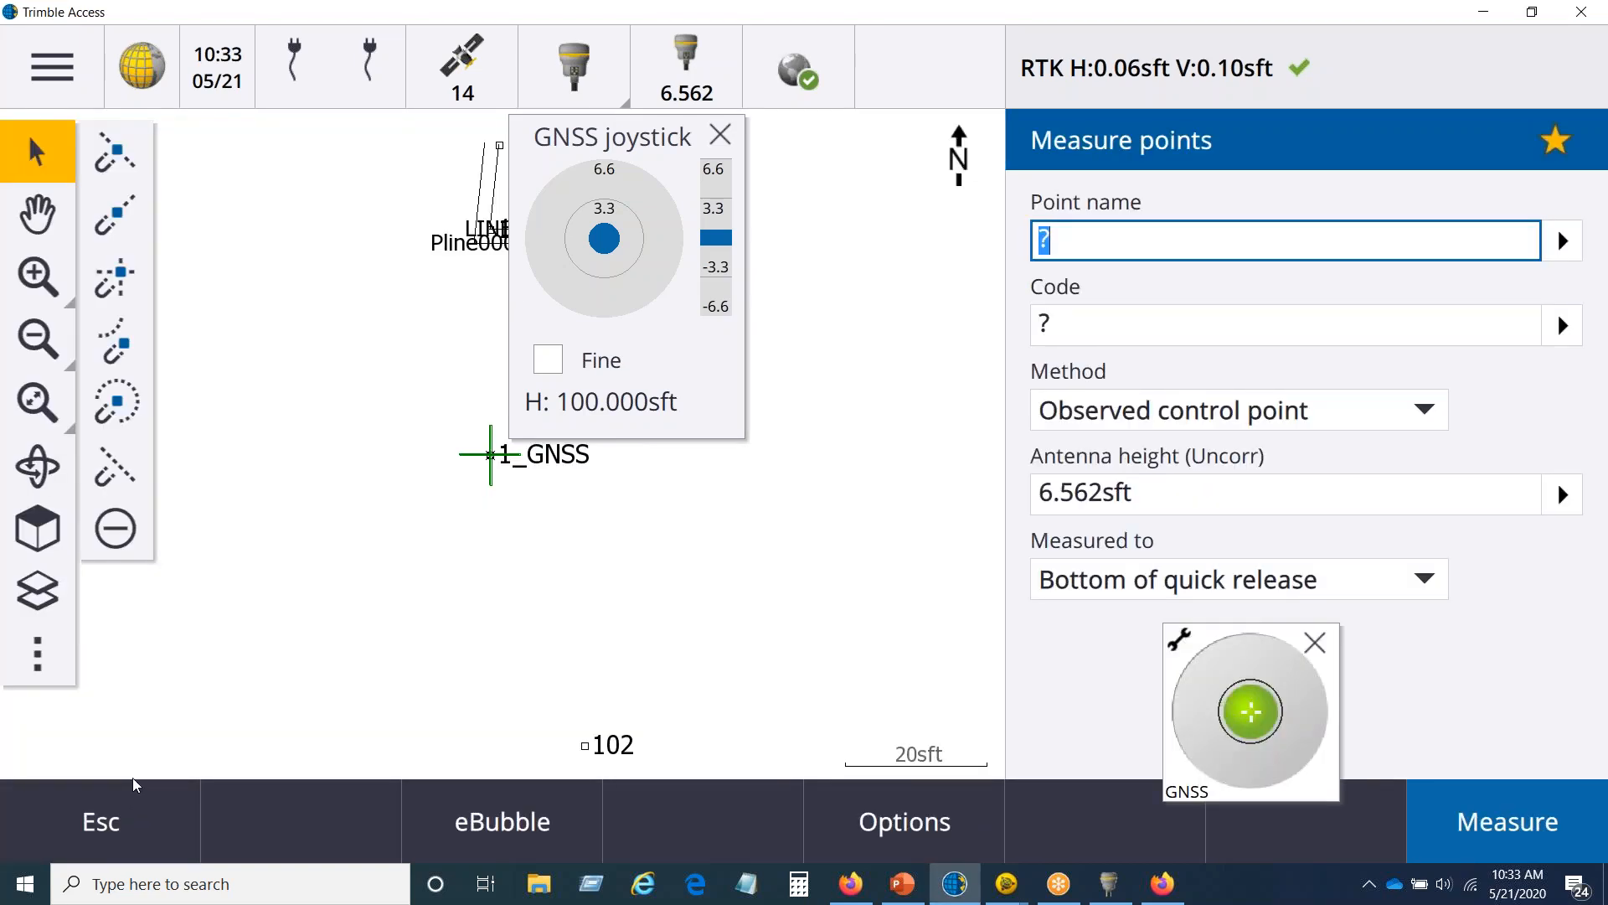
left_click_drag(669, 142, 344, 452)
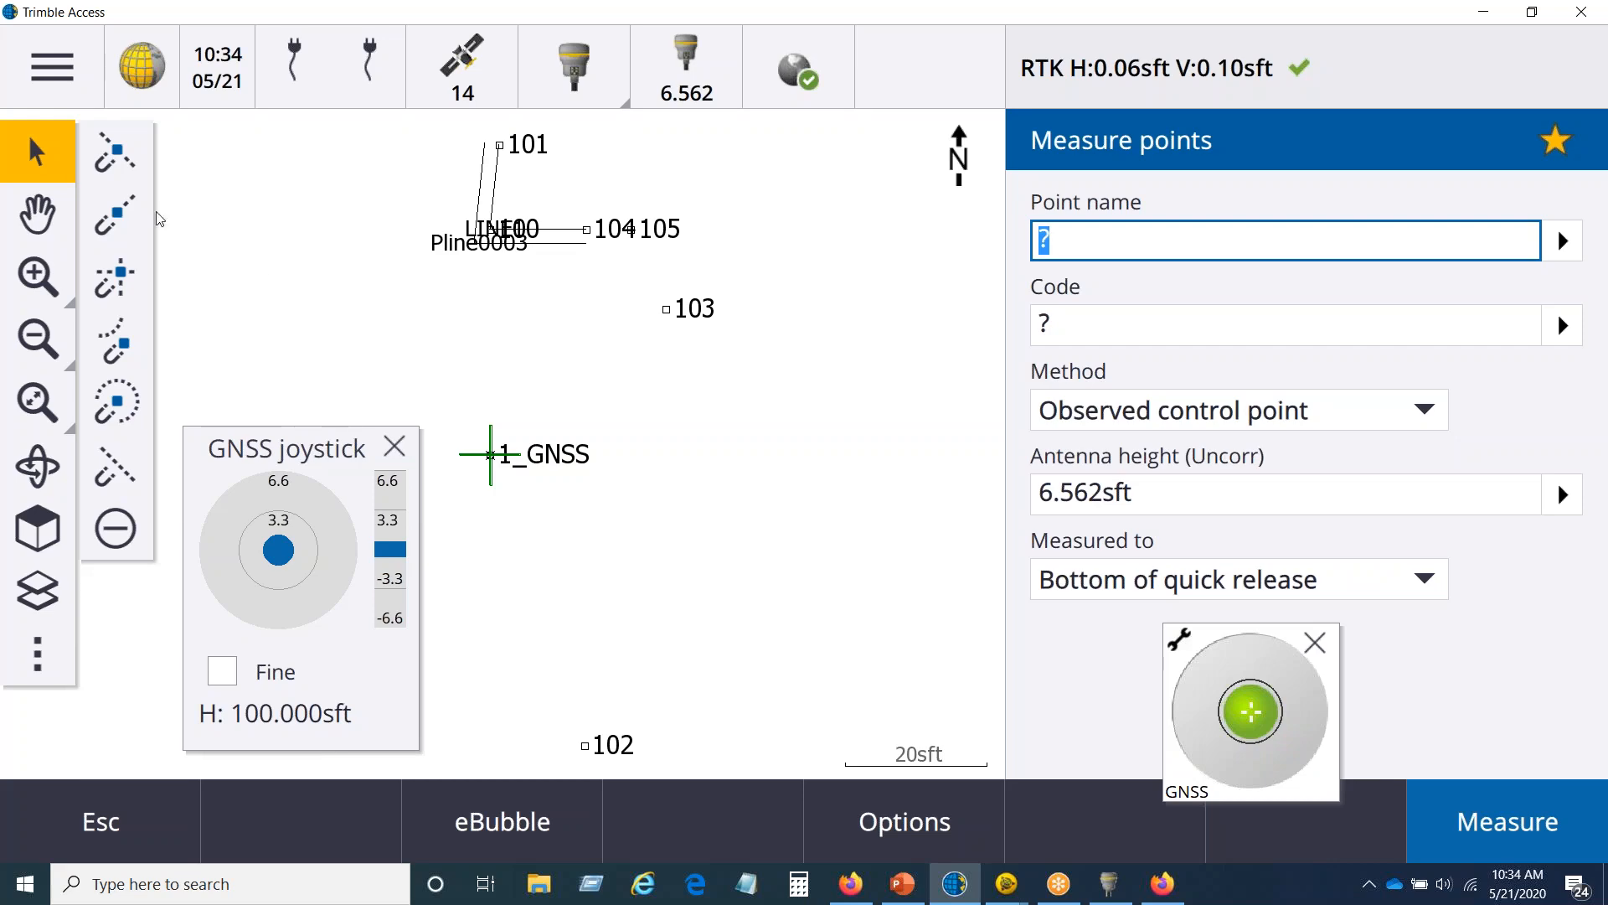
left_click(75, 52)
left_click(159, 505)
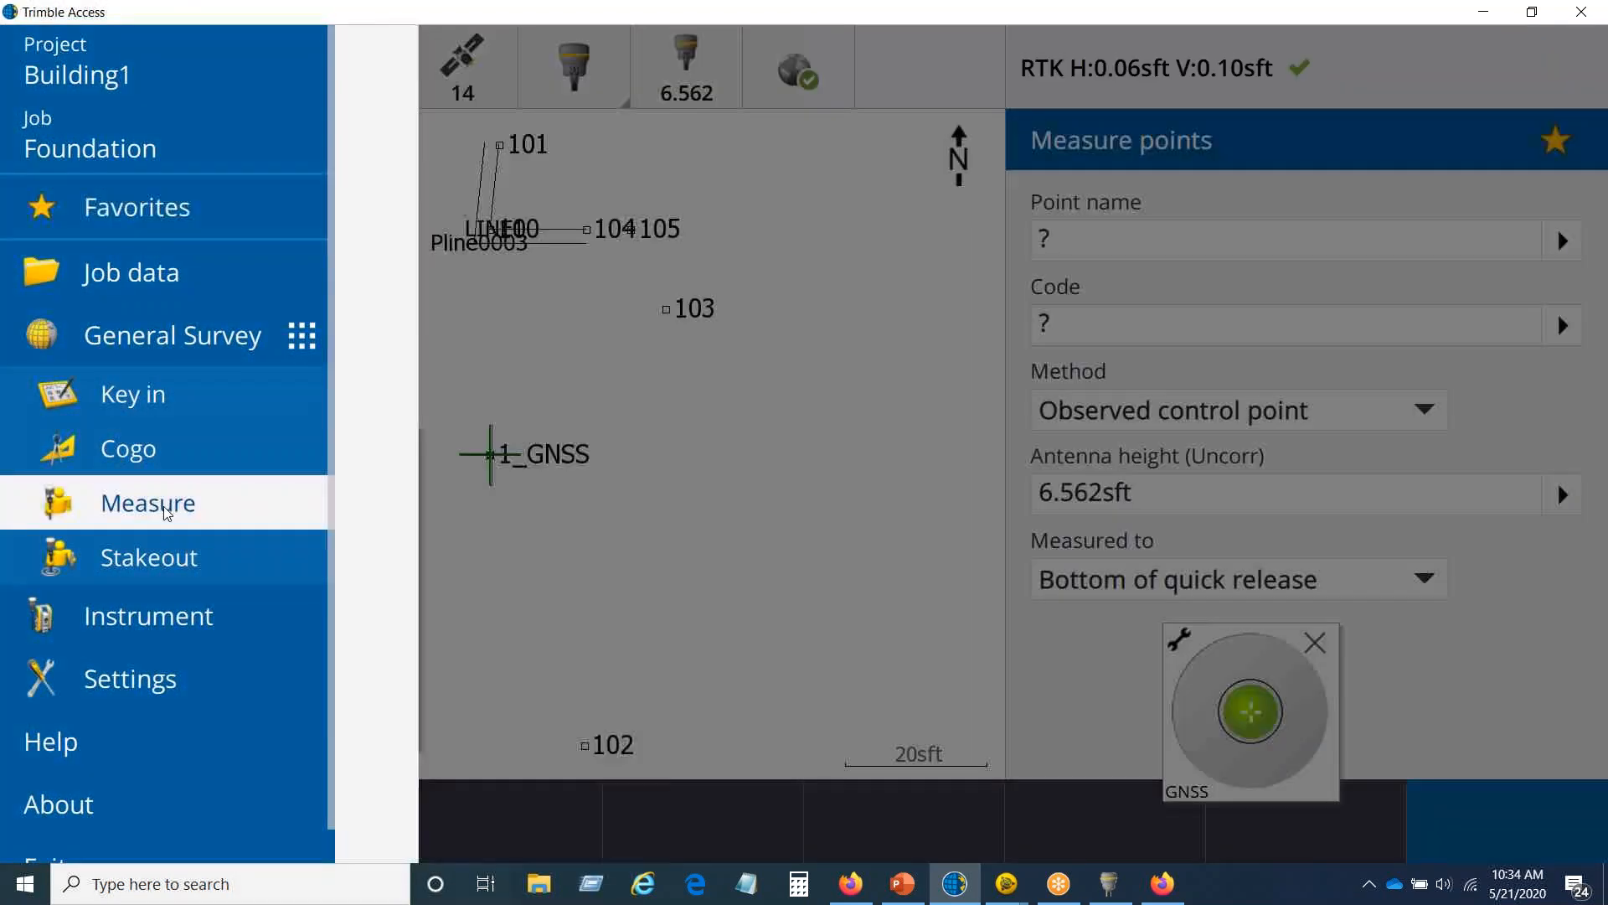
left_click(482, 402)
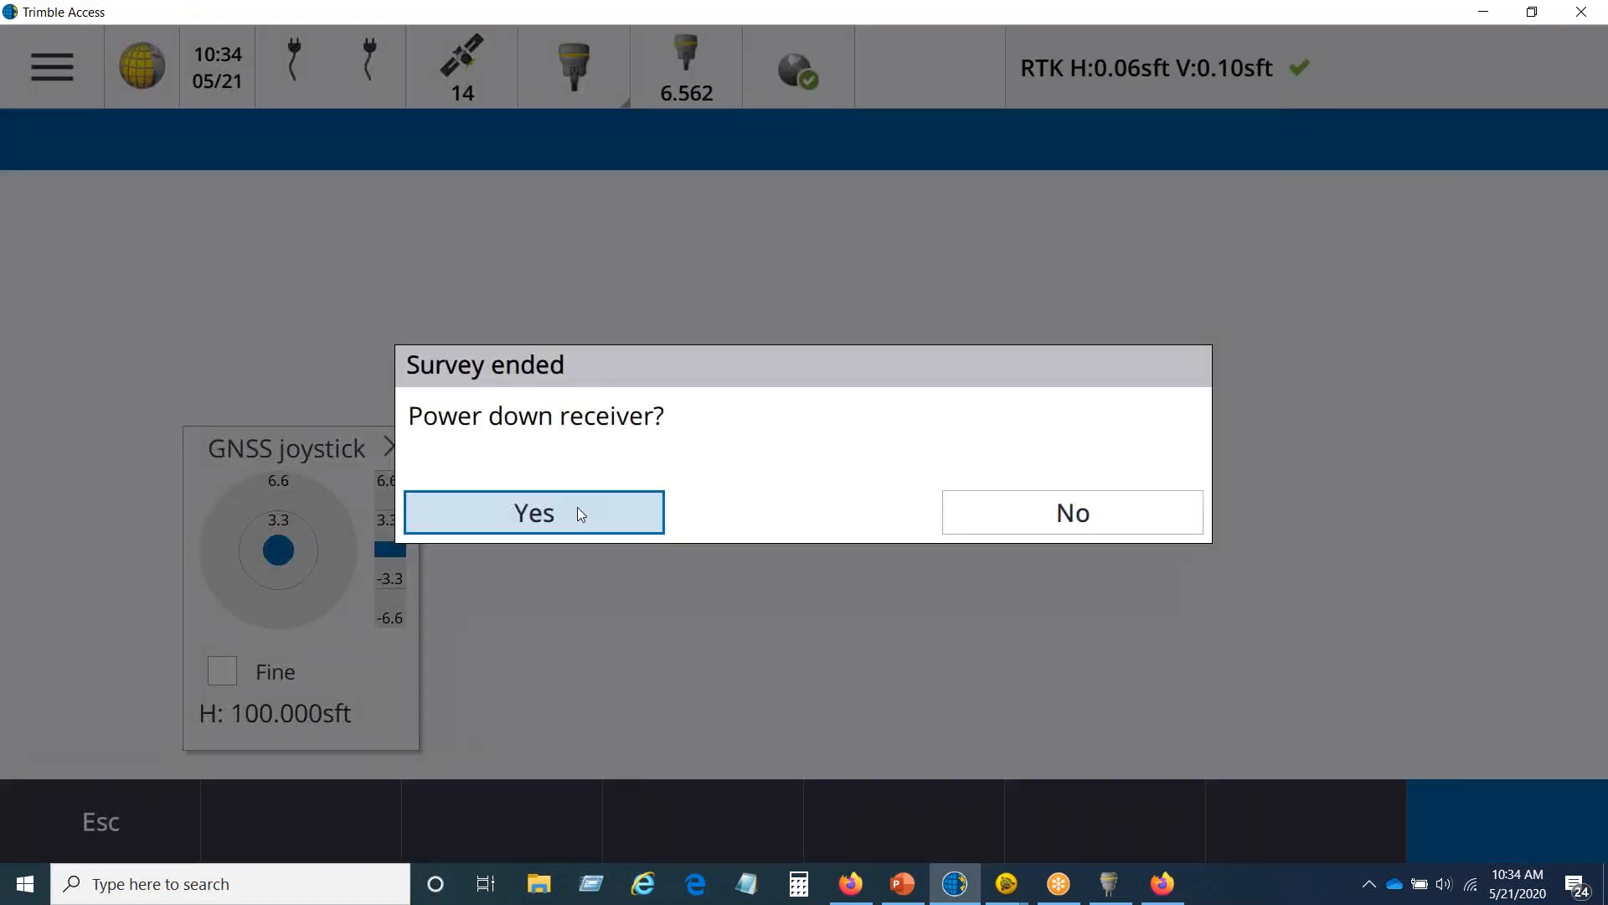
left_click(578, 513)
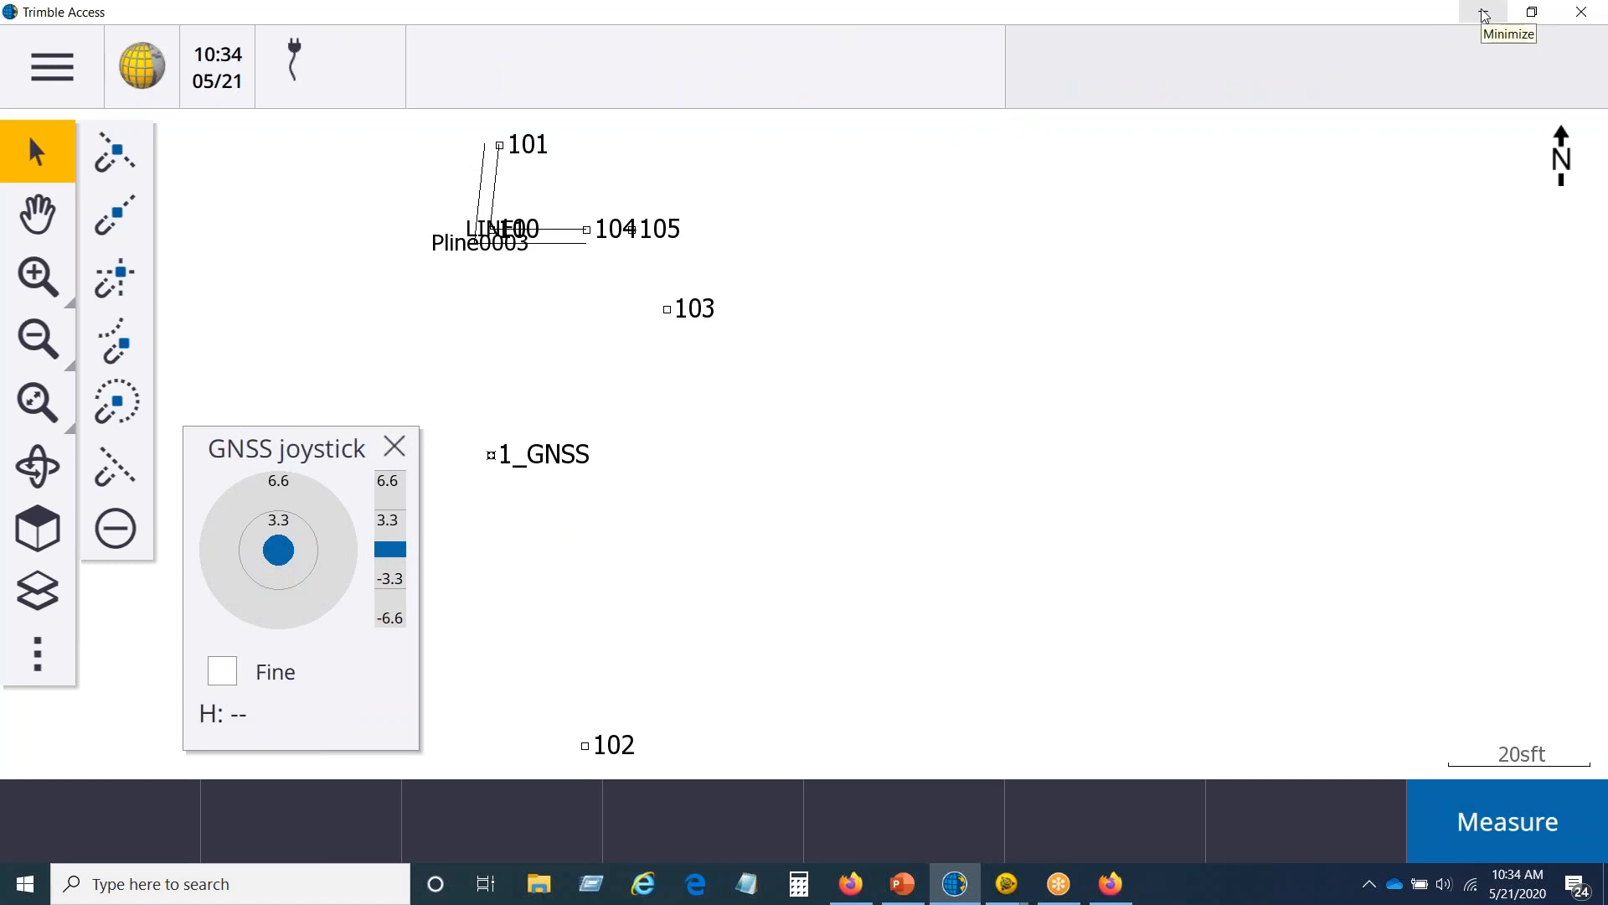
left_click(396, 448)
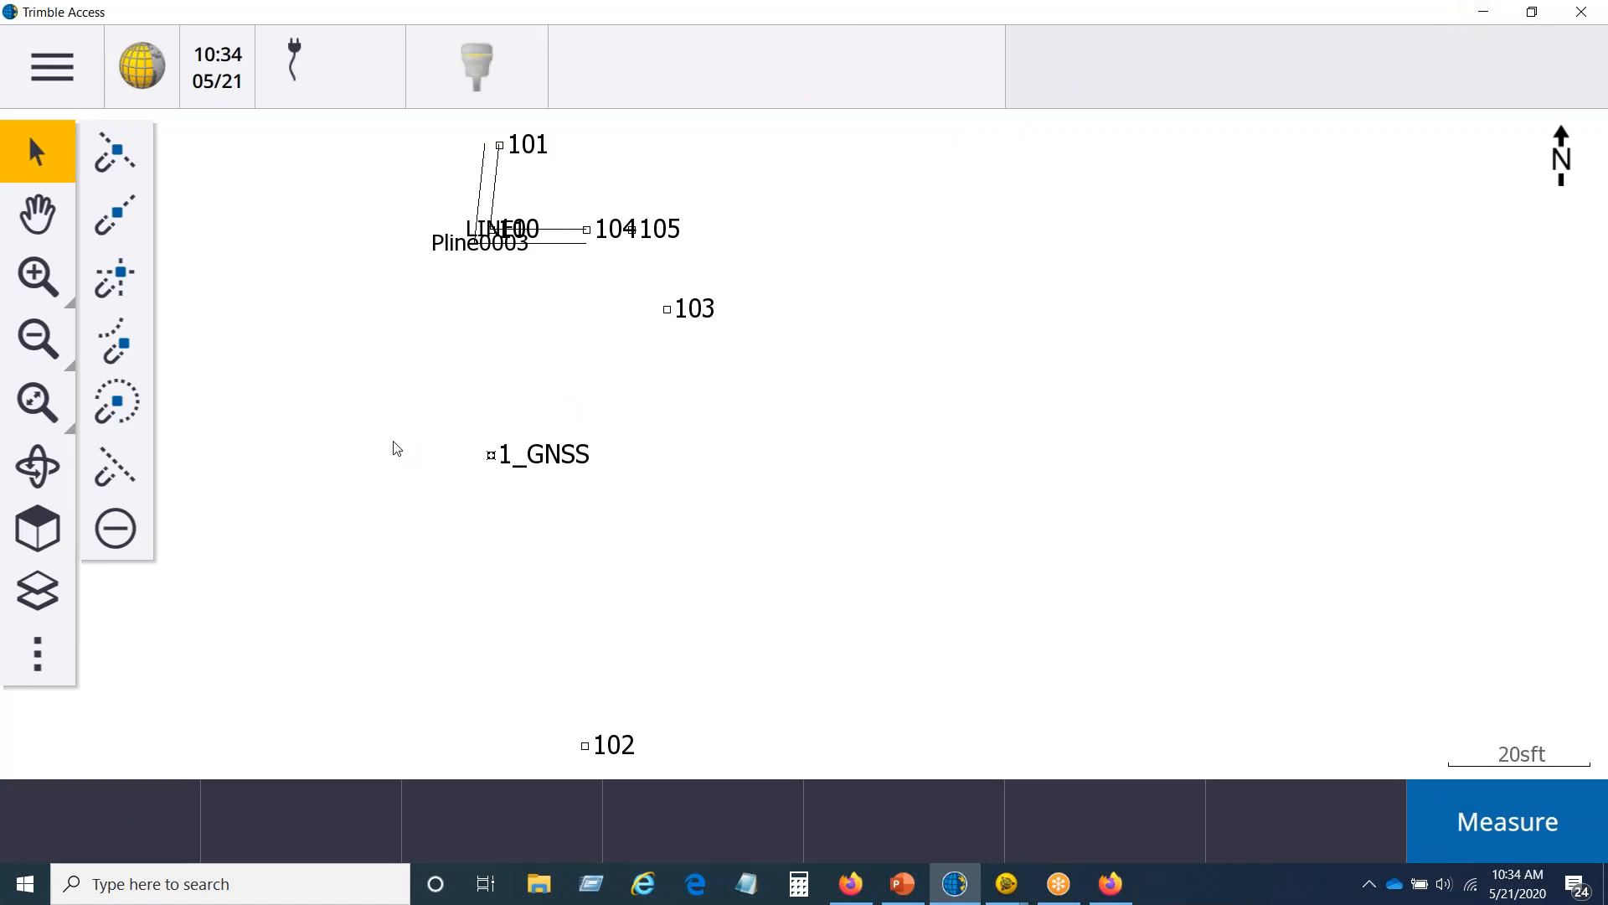
Step: Switch to Trimble Business Center and bring up the 52120 project's 3D point cloud
left_click(1483, 14)
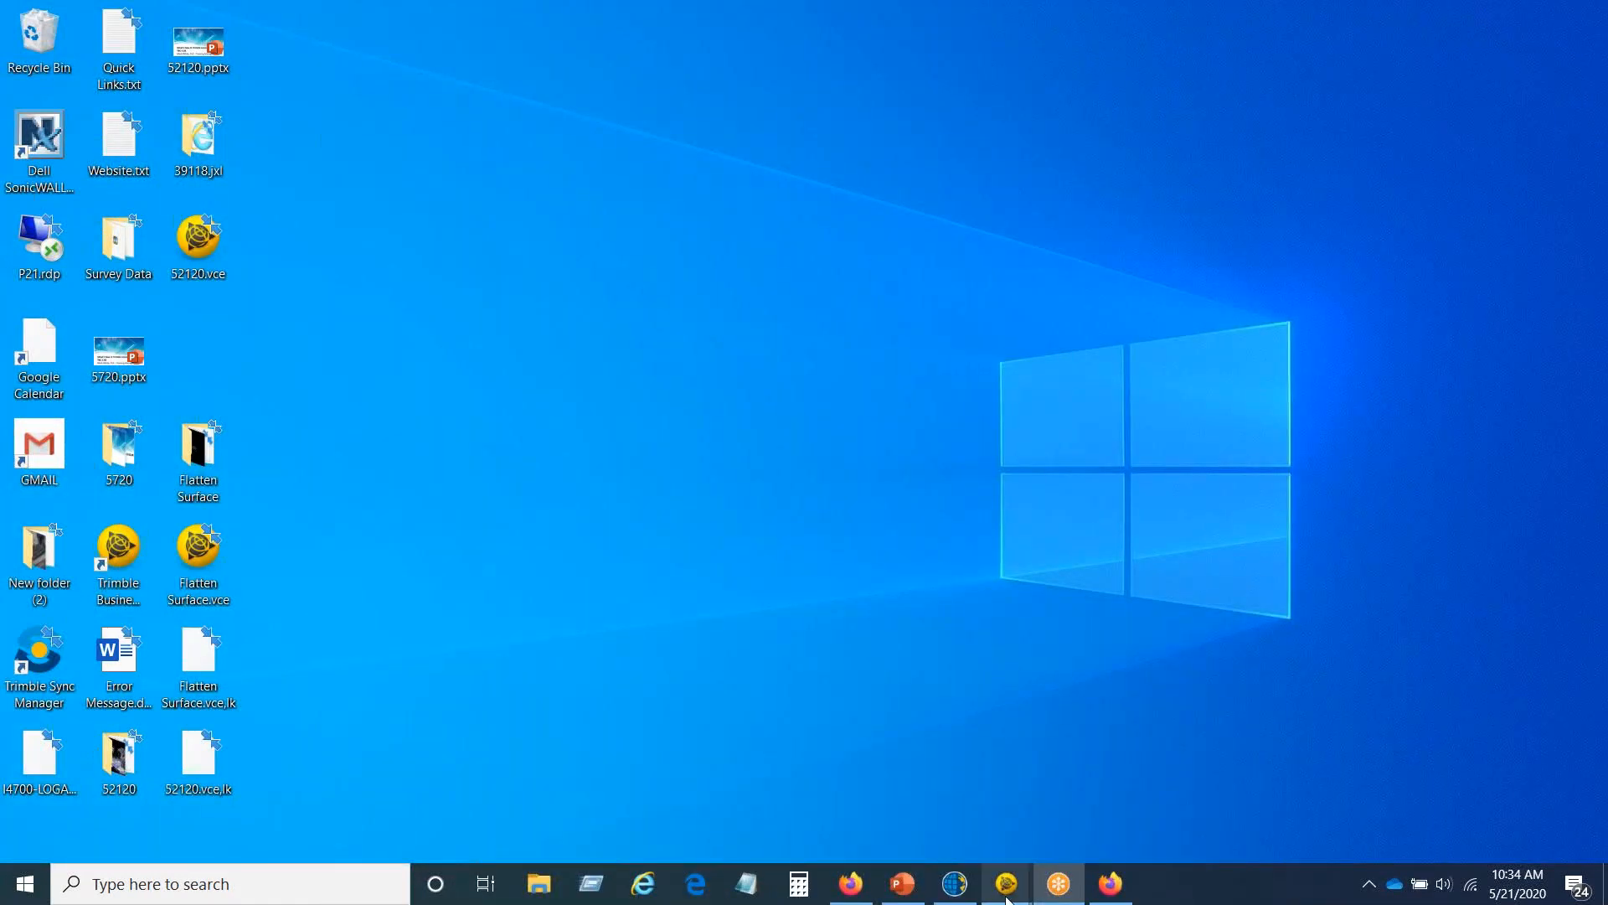
mouse_move(1003, 893)
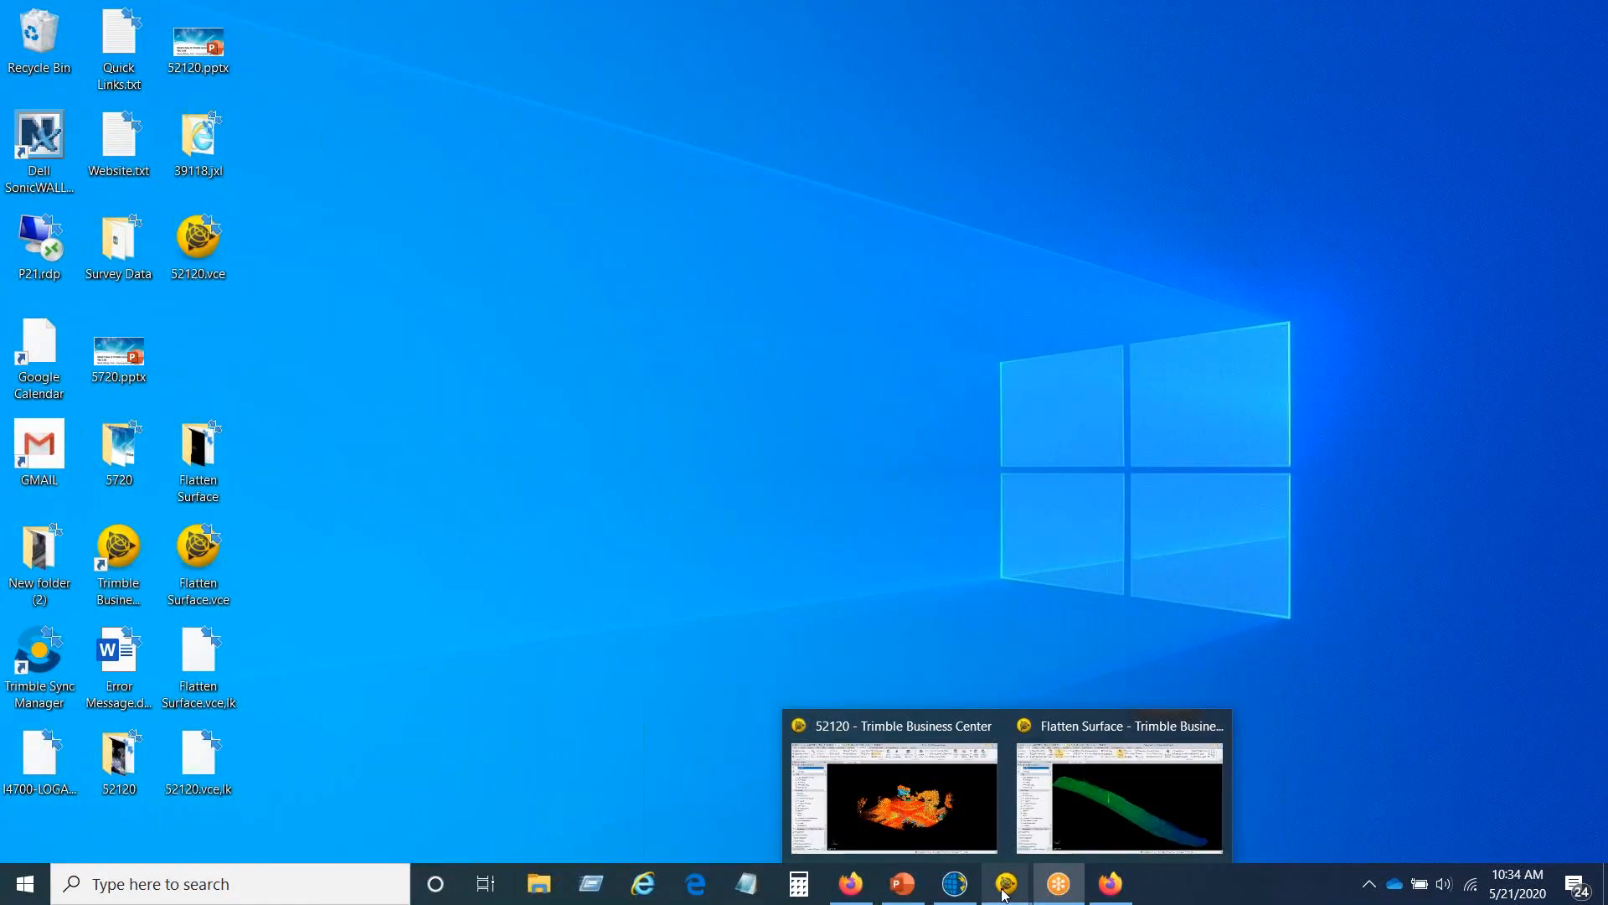
left_click(972, 825)
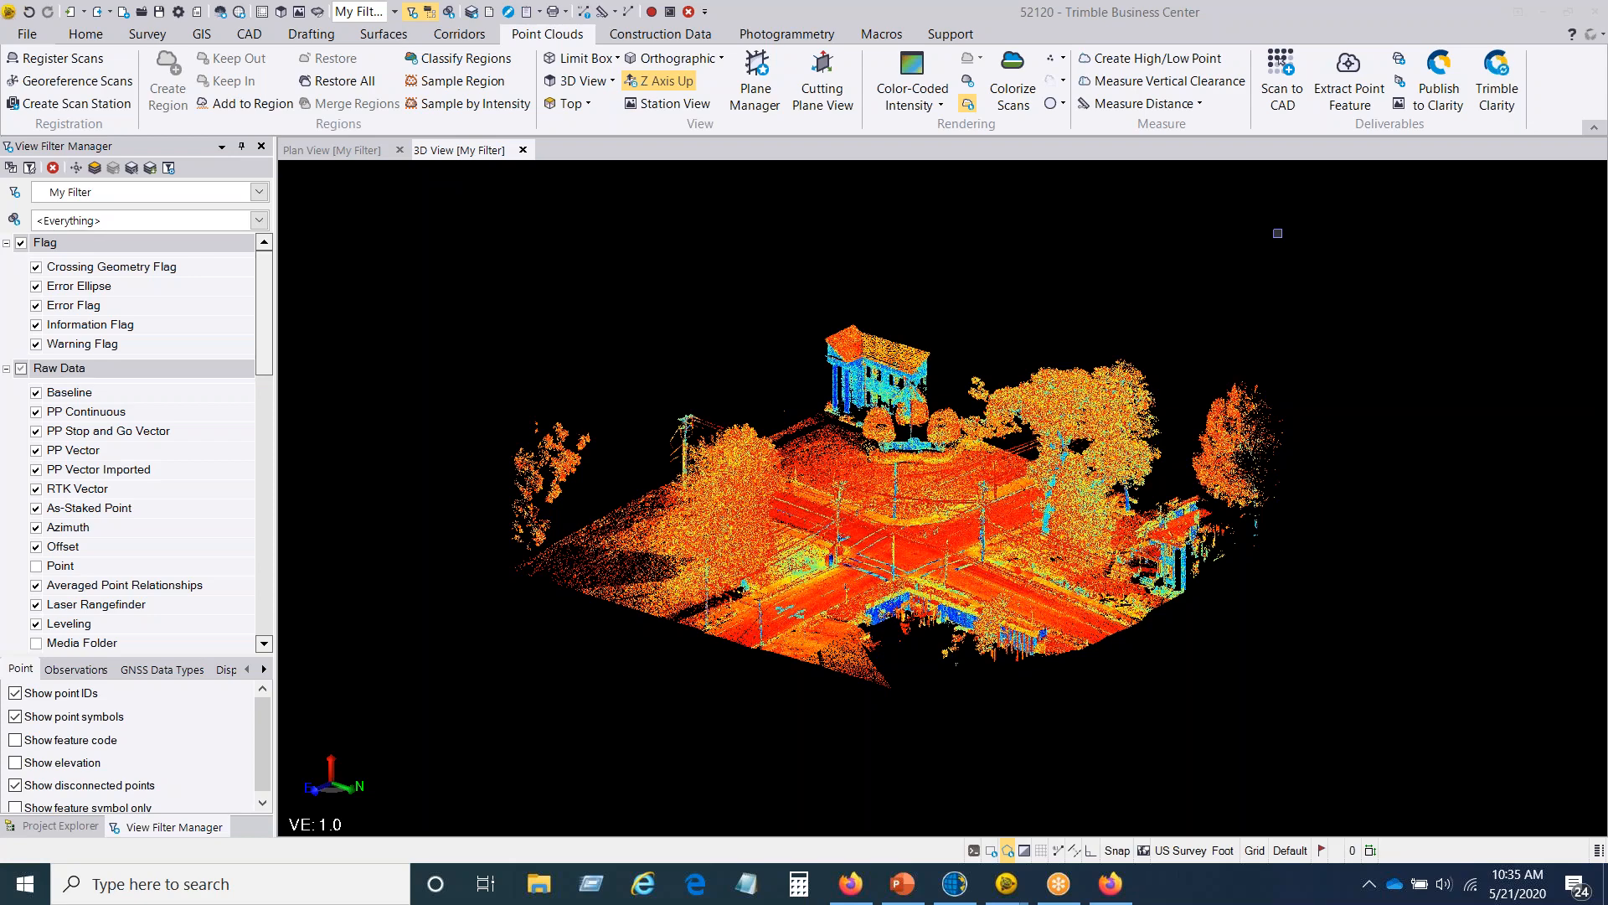
middle_click_drag(937, 423, 812, 404)
left_click_drag(812, 403, 796, 429)
middle_click_drag(796, 432, 797, 388)
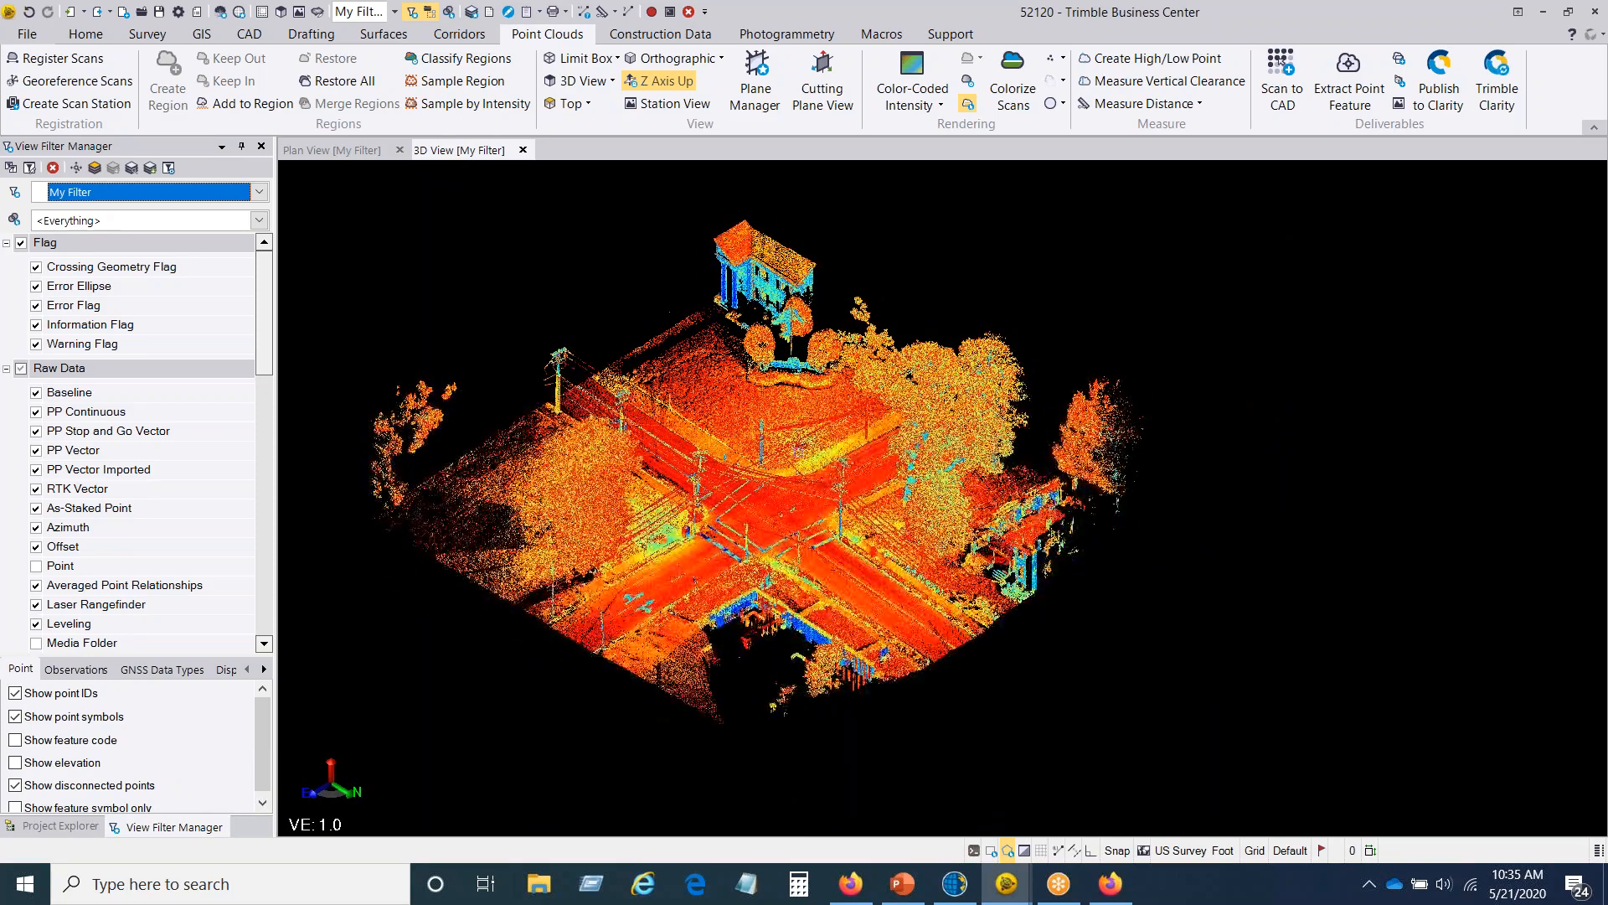
scroll(779, 502, "up", 4)
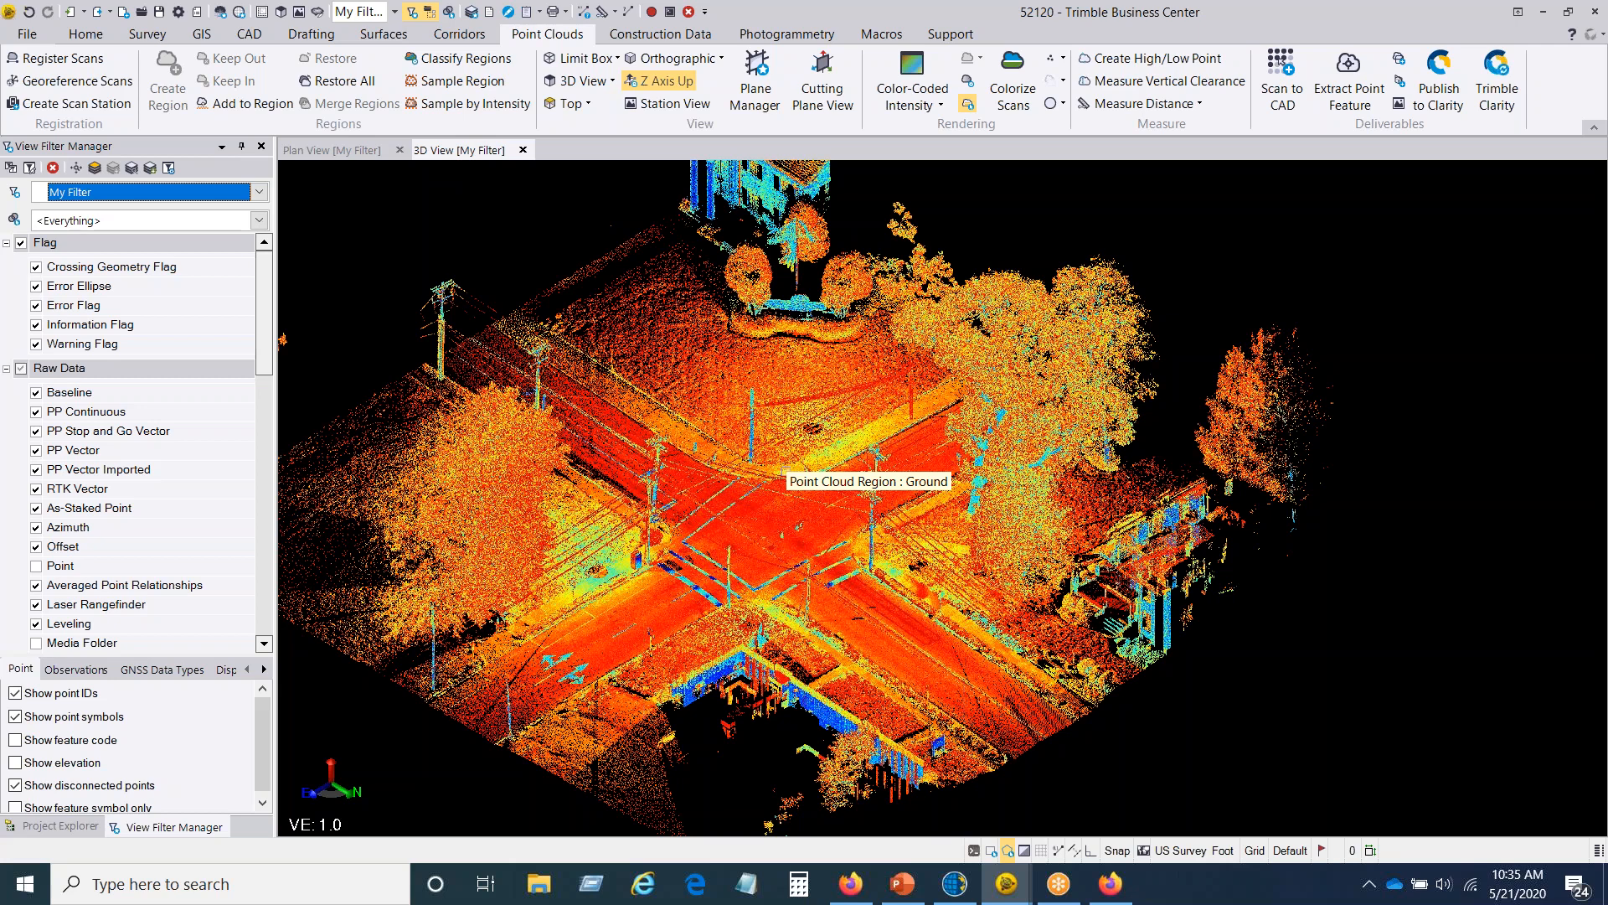
left_click(249, 35)
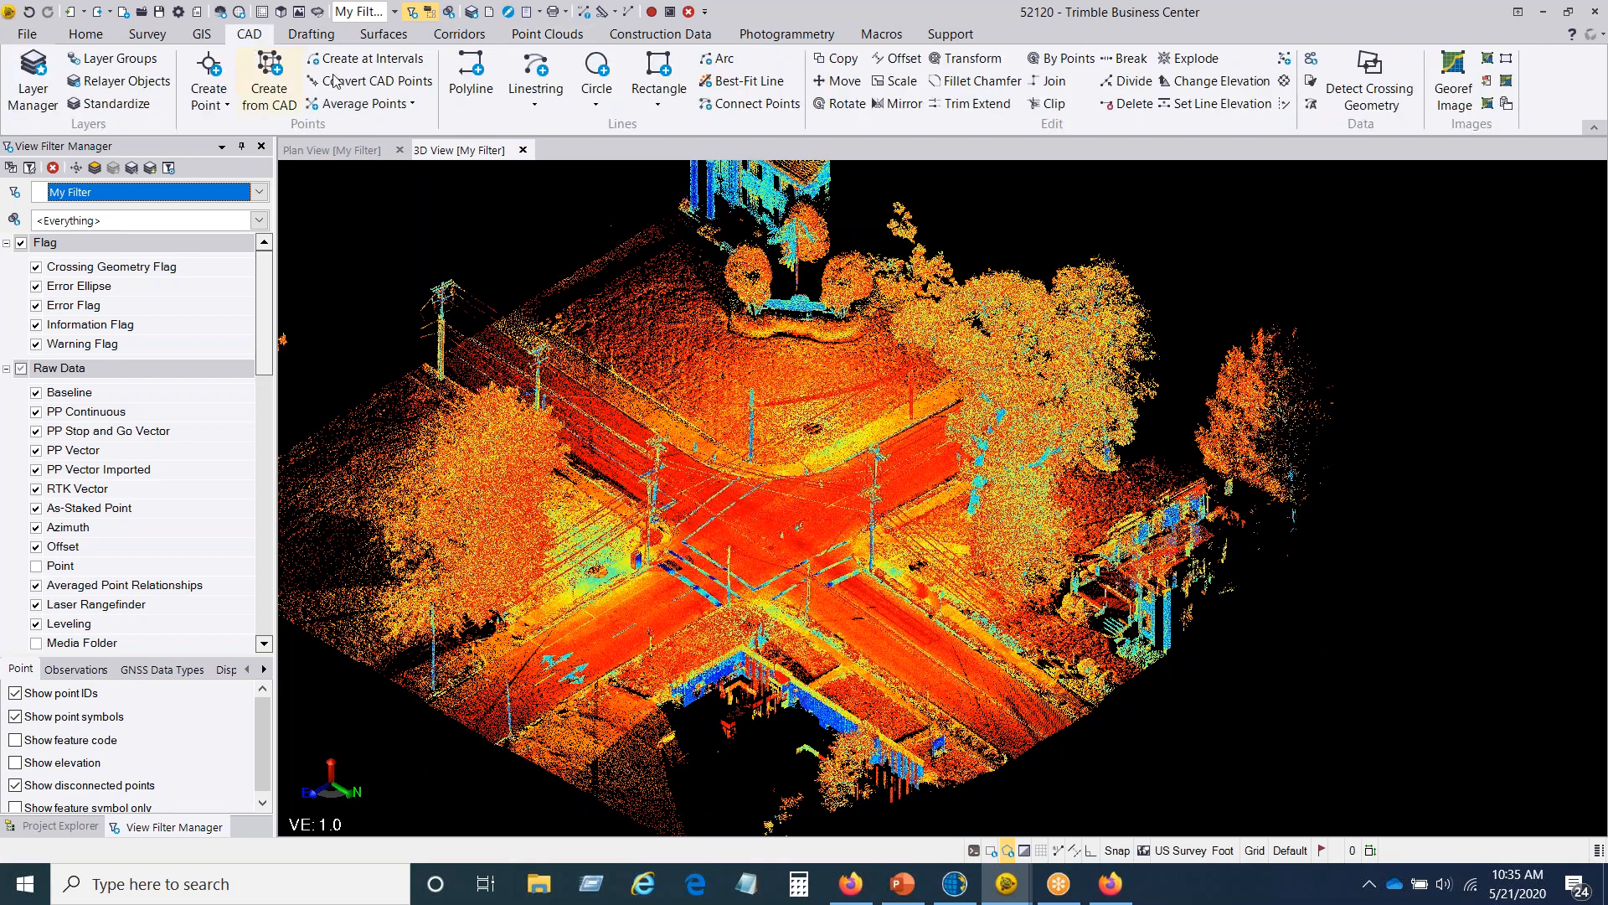
left_click(542, 74)
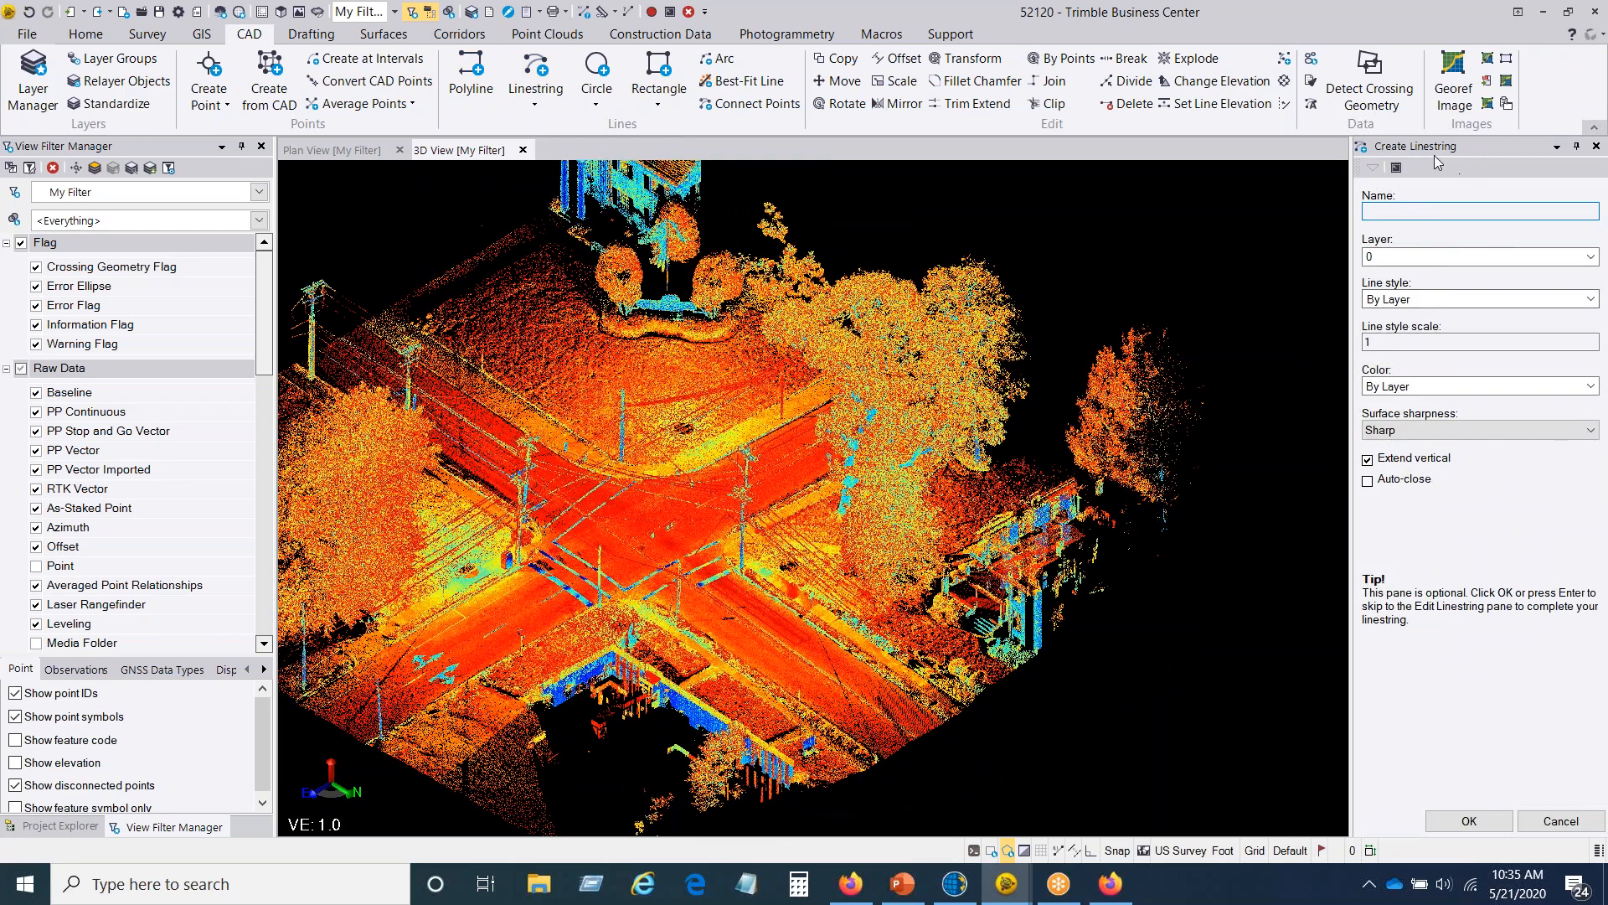
left_click(1597, 146)
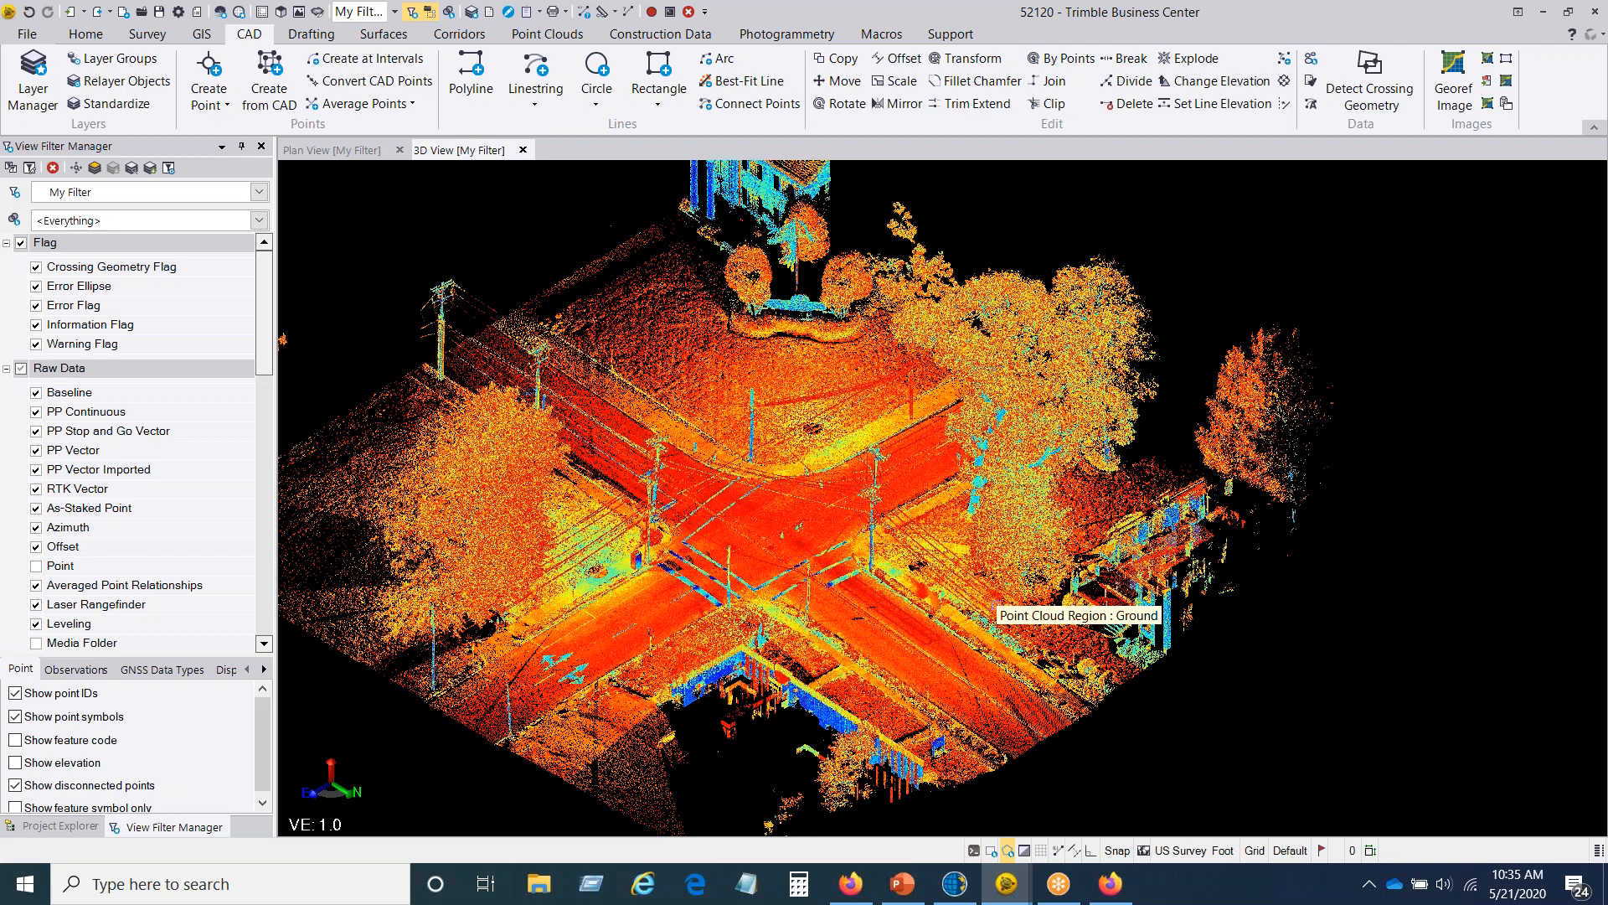
Step: Open the CAD Command Line and list its available commands with ?
left_click(974, 852)
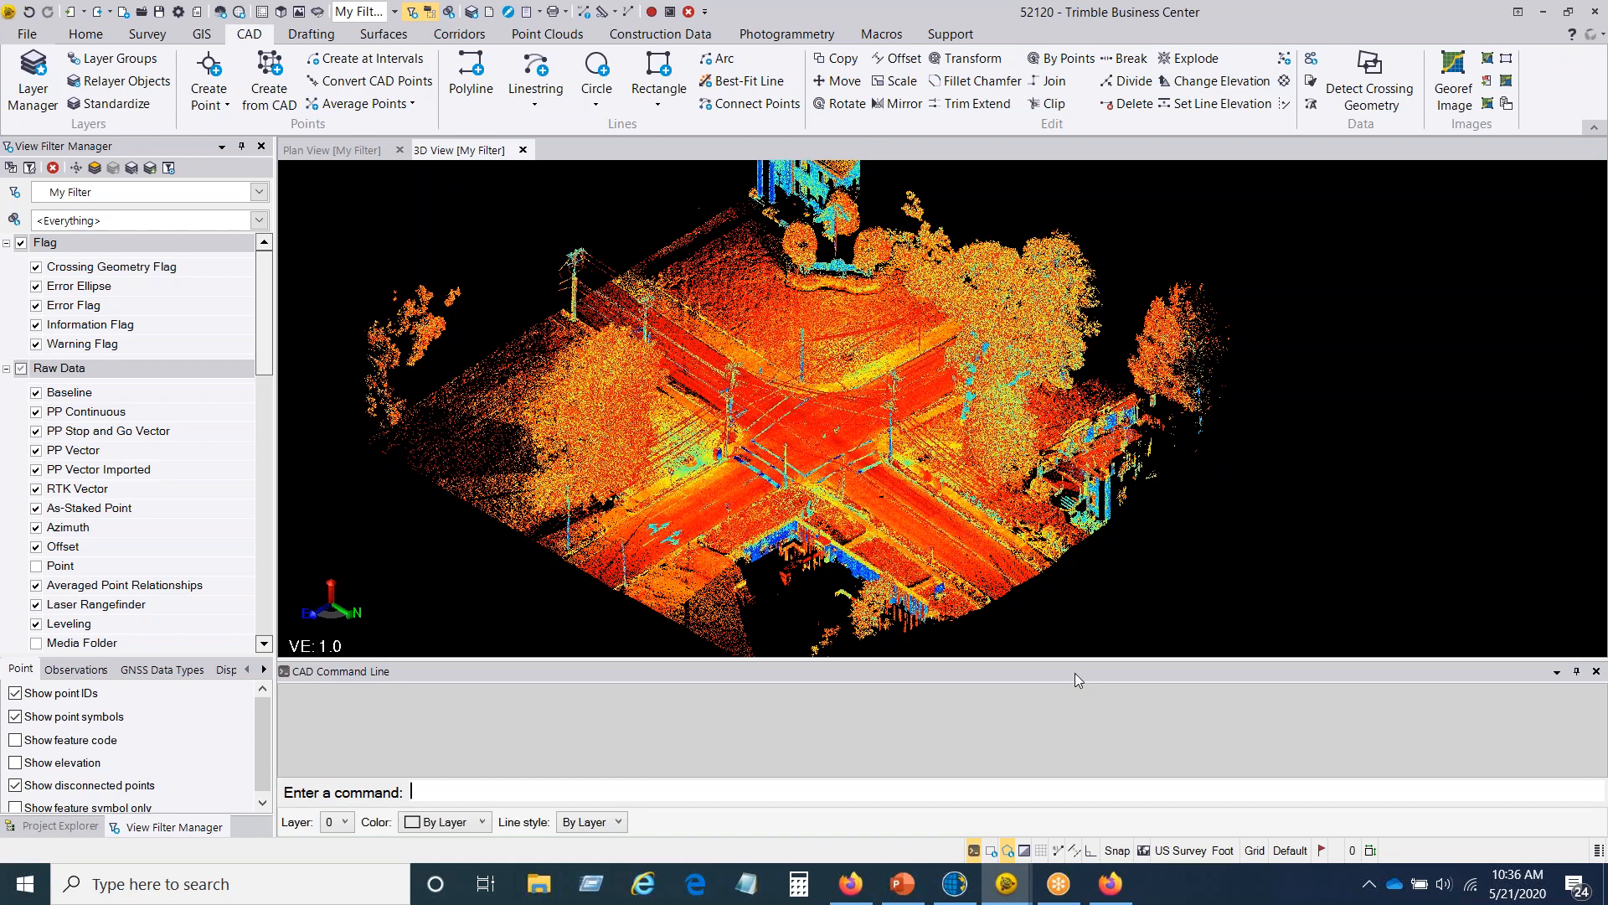
type("?")
key("Return")
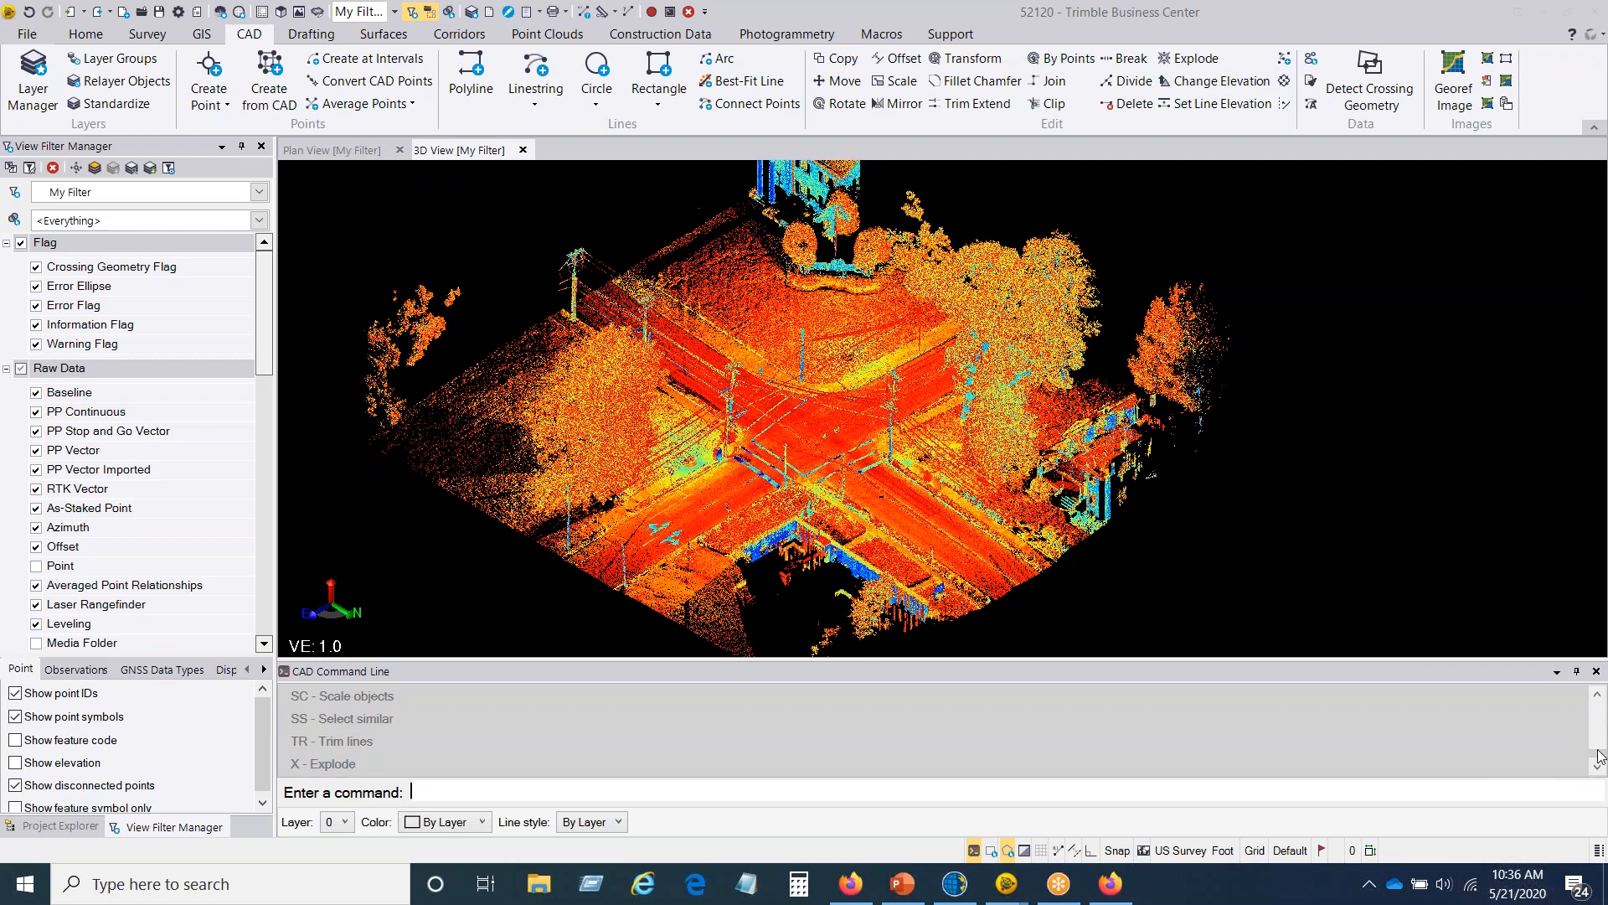
mouse_move(1597, 753)
left_mouse_down()
mouse_move(1594, 715)
mouse_move(1592, 759)
left_mouse_up()
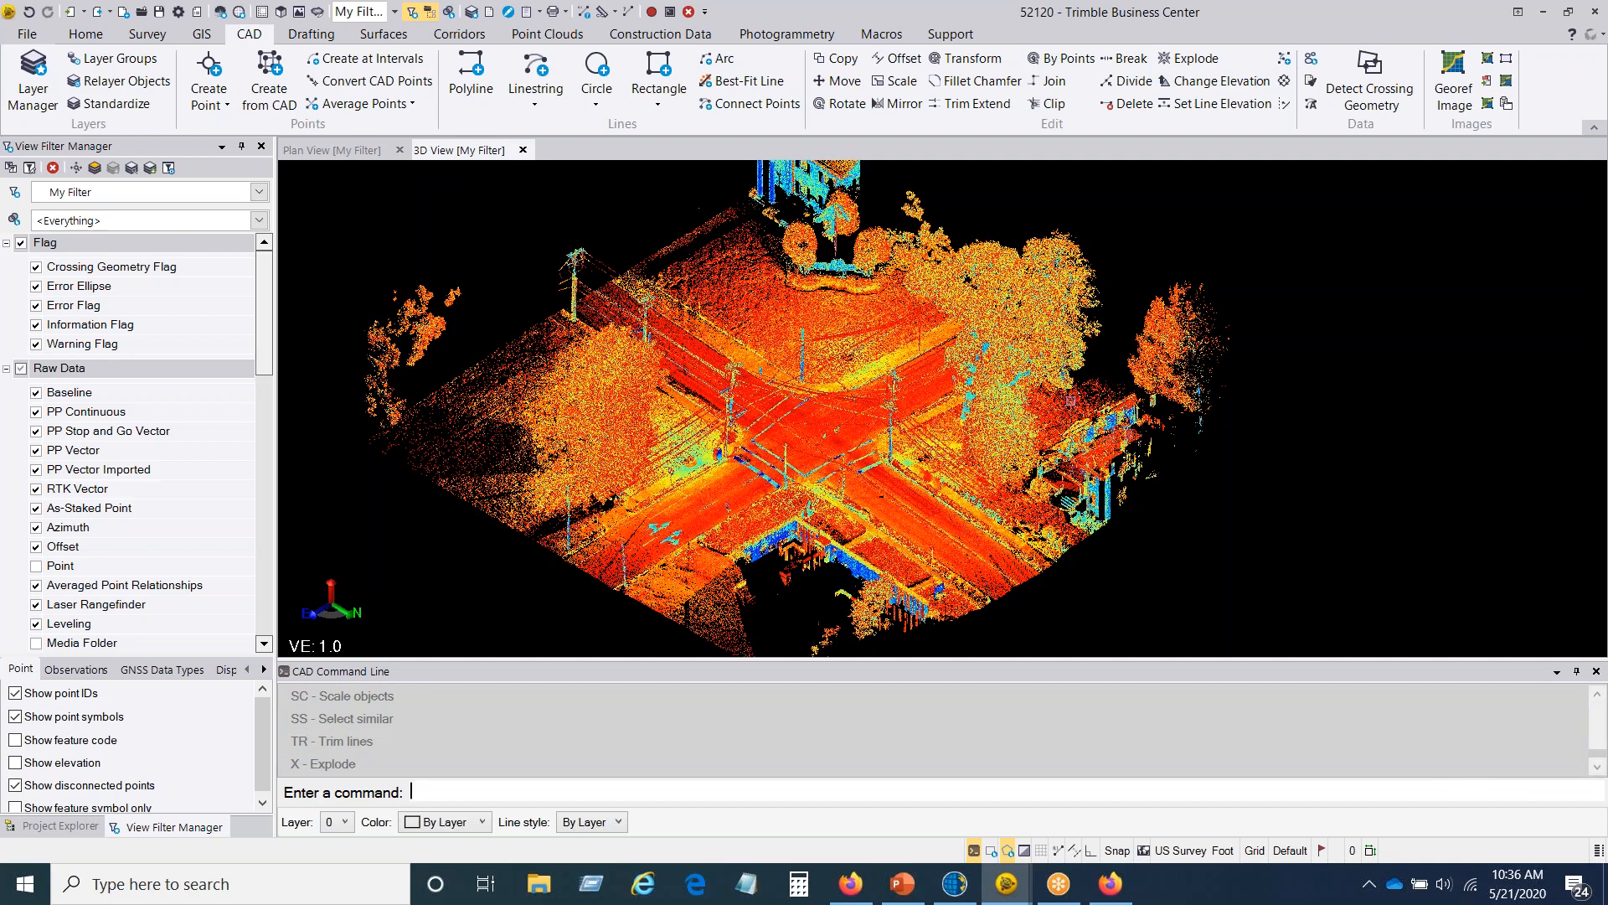
Step: Hide the SITE point cloud region in the view filter
scroll(854, 408, "up", 10)
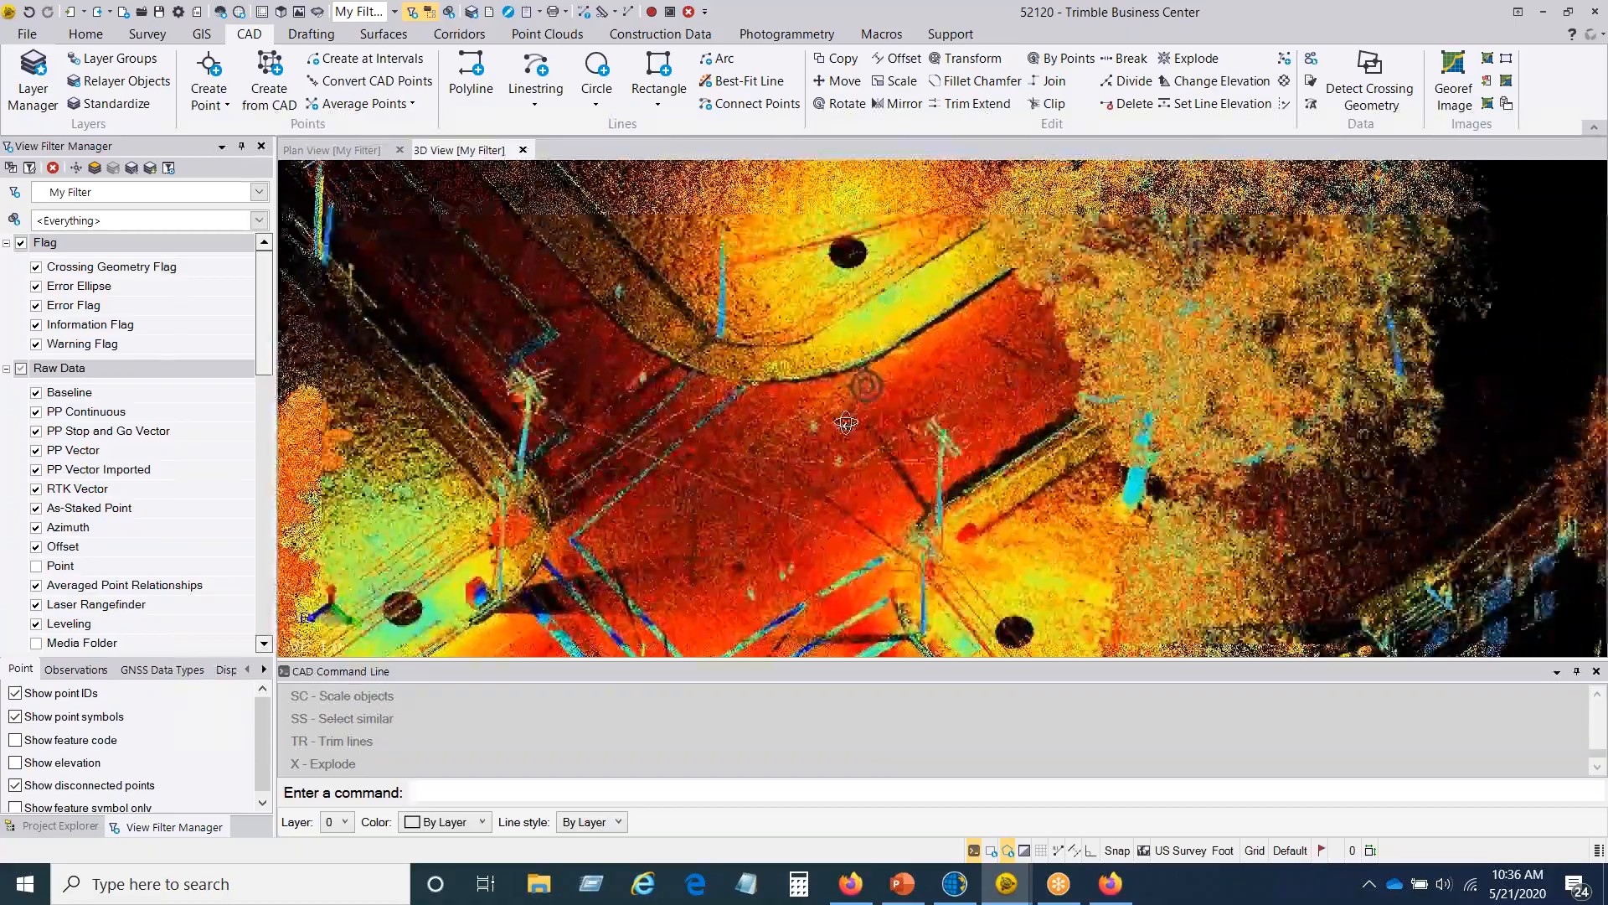
right_click_drag(846, 422, 843, 438)
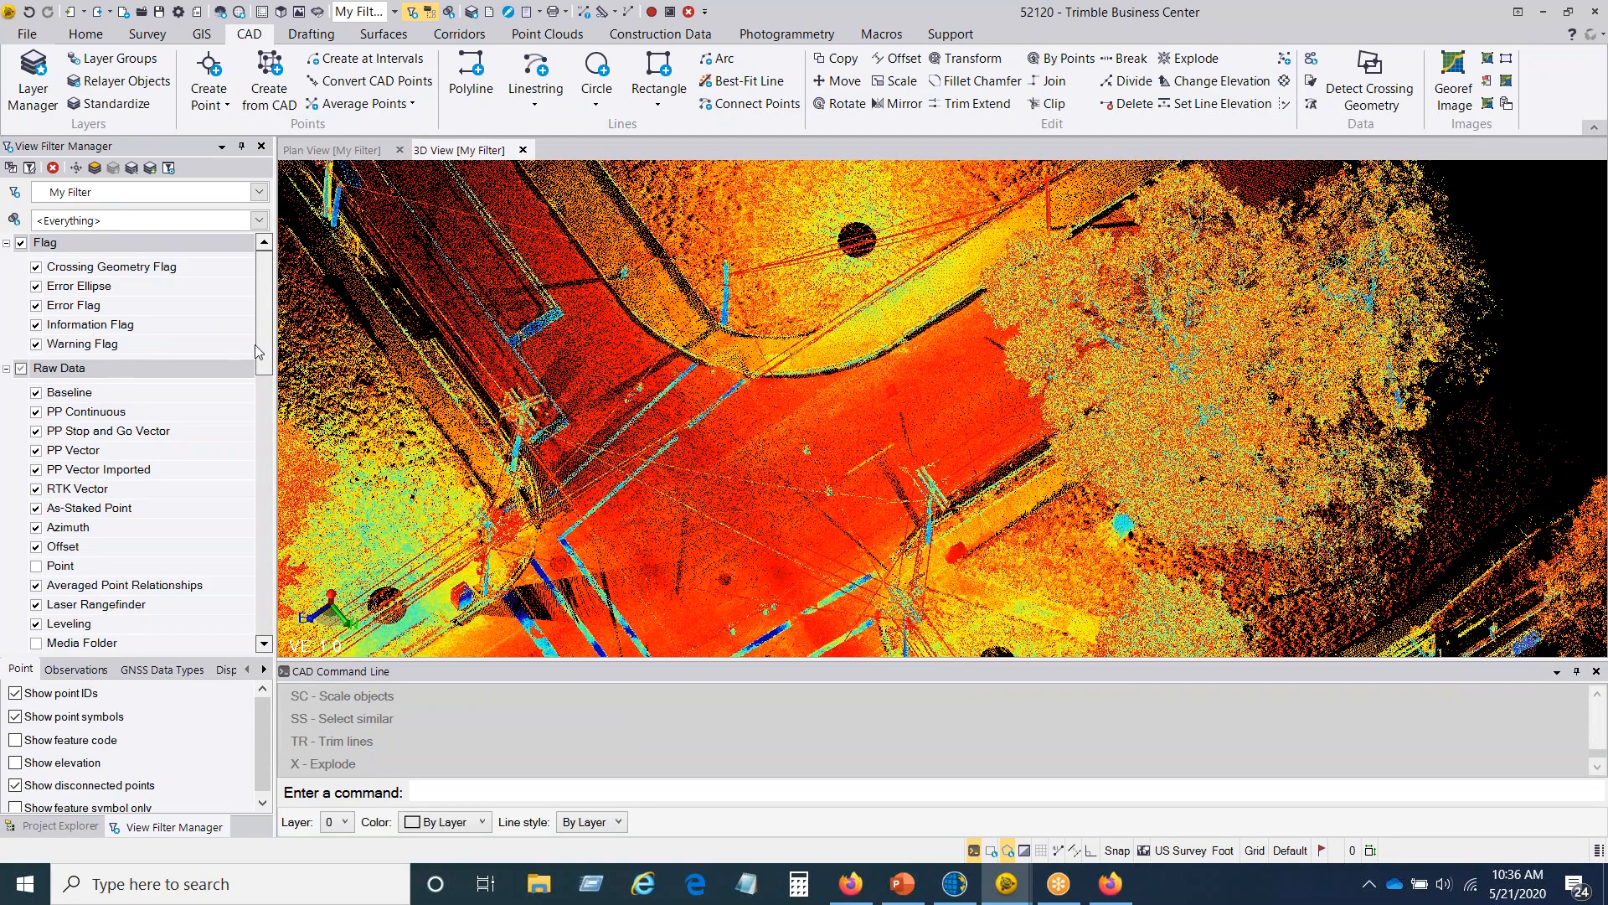
left_click_drag(266, 352, 246, 459)
scroll(246, 459, "down", 7)
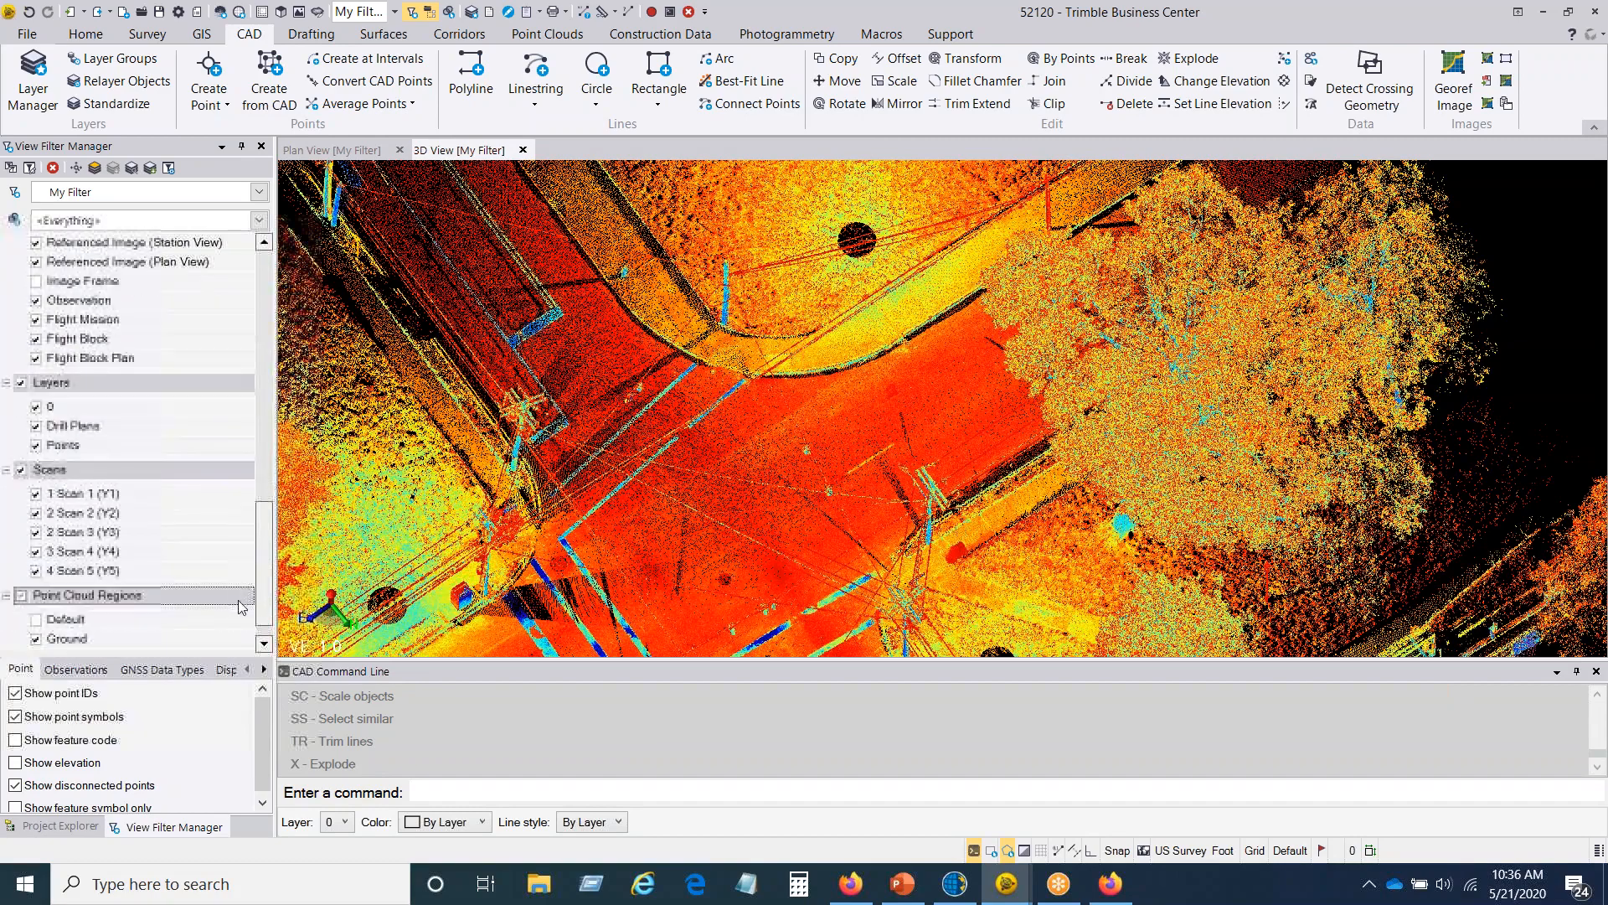
left_click(35, 639)
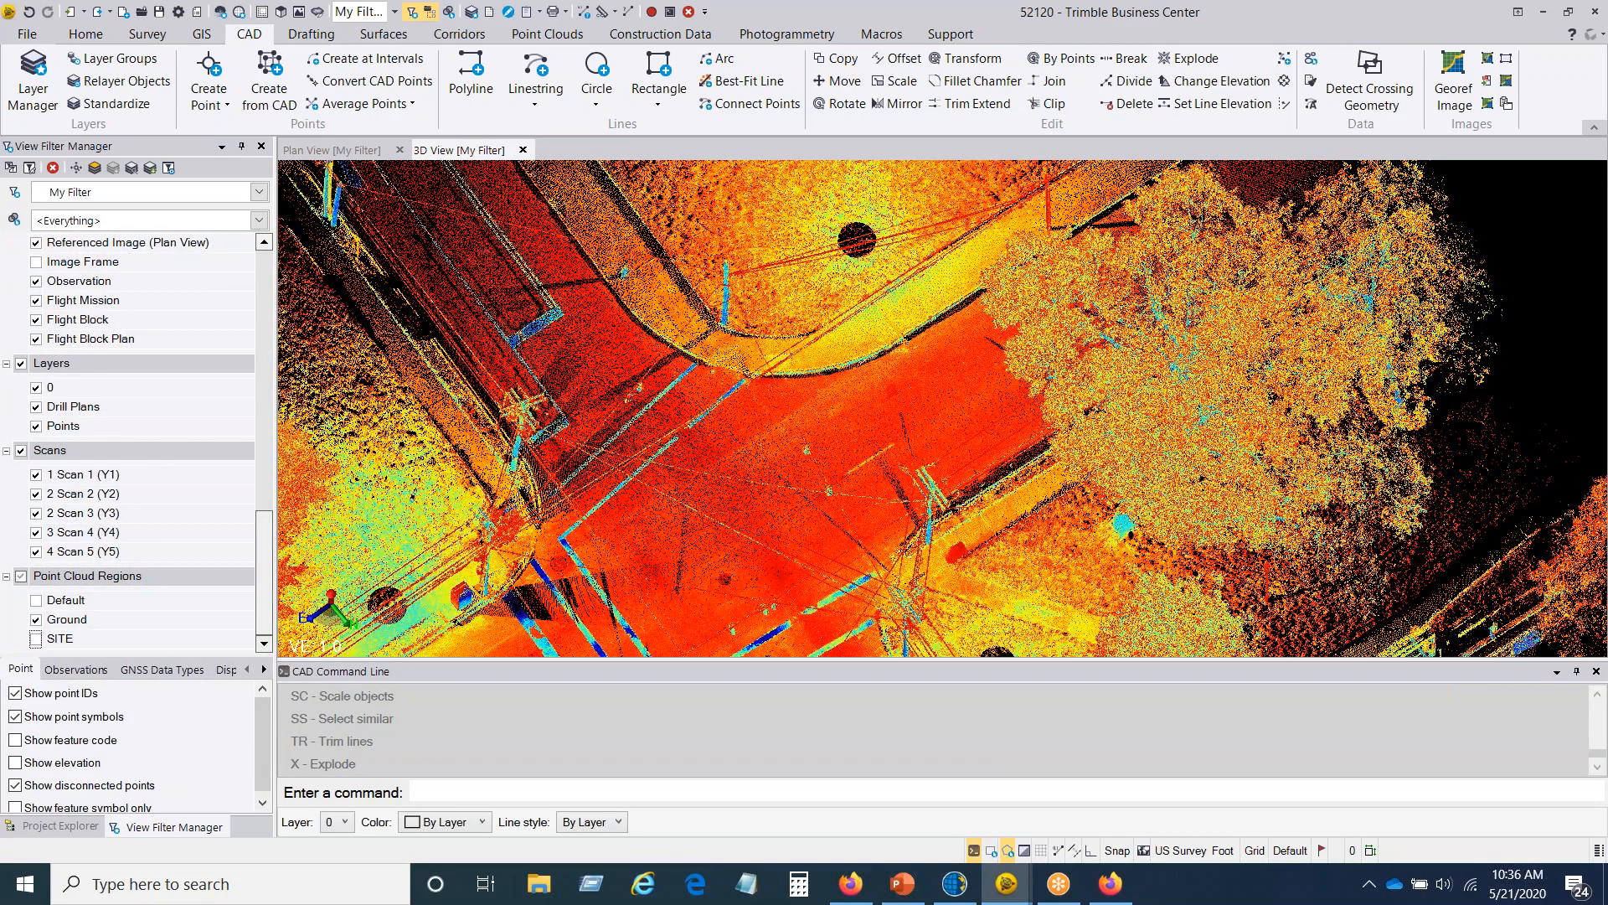
middle_click_drag(818, 493, 805, 434)
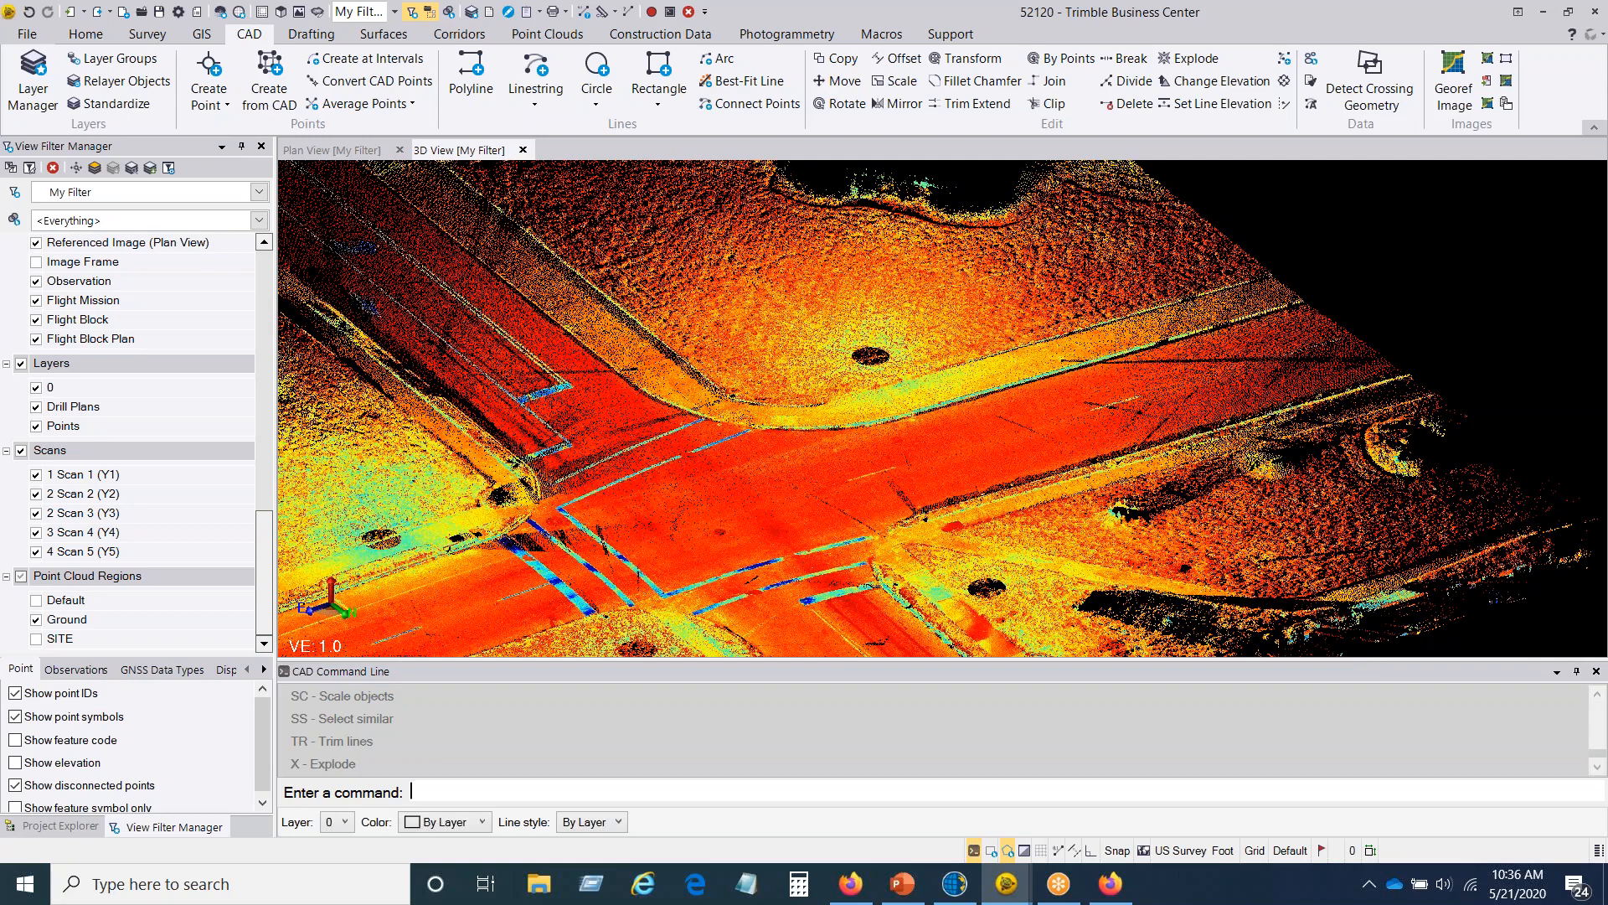
Step: Set GlobalFeatures.fxl as the feature definition file for feature code processing in the project settings
left_click(179, 12)
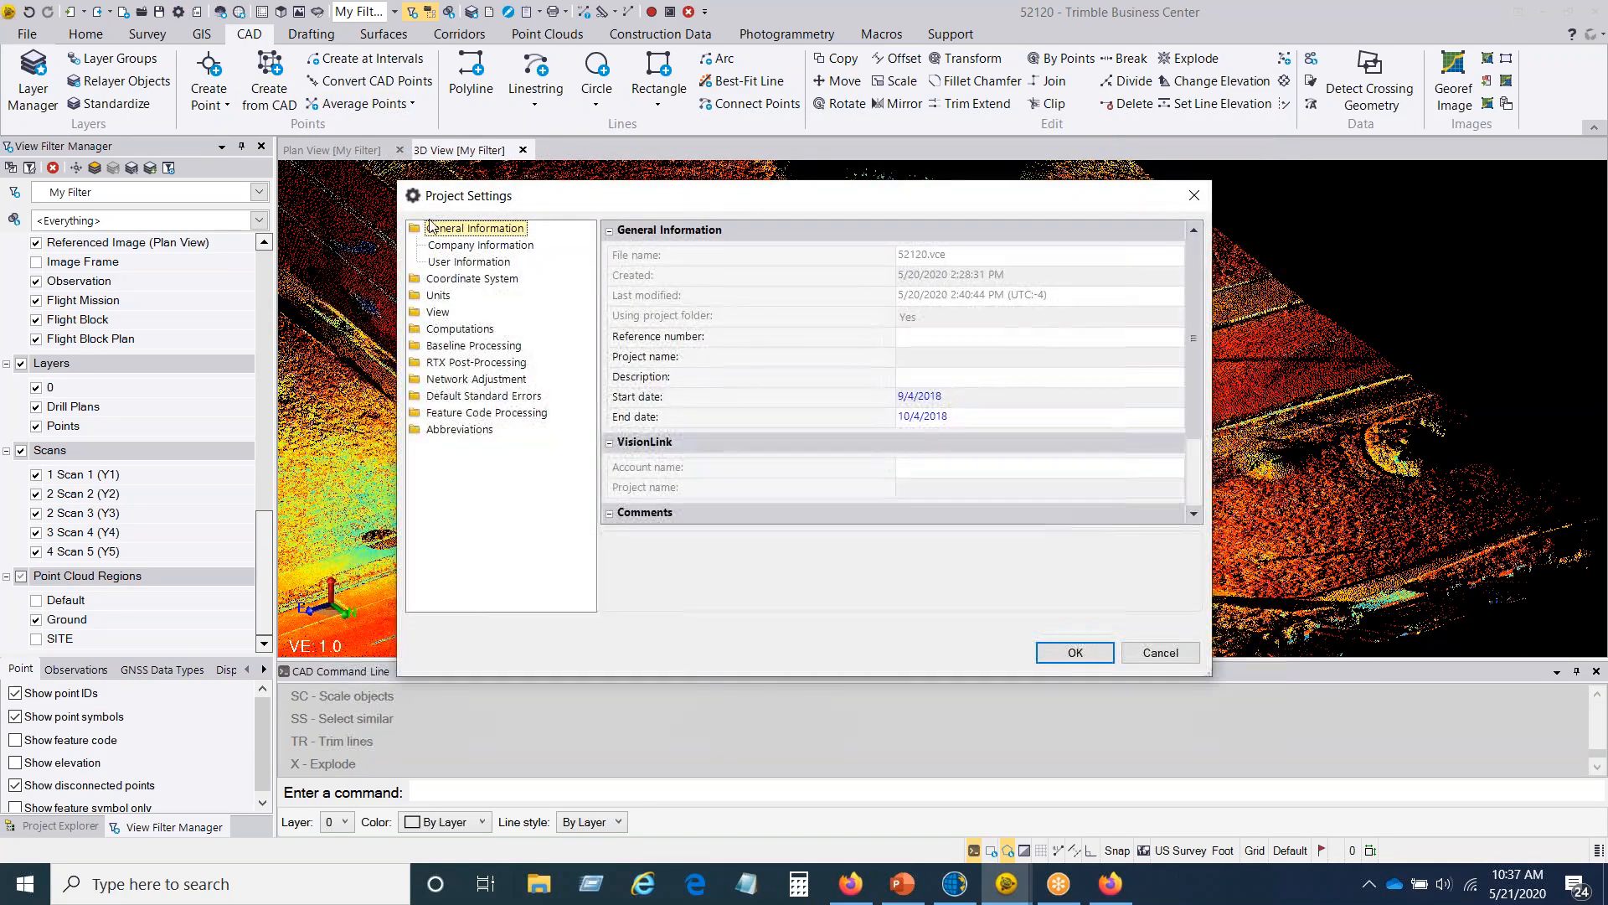
left_click(478, 415)
left_click(1176, 312)
left_click(638, 369)
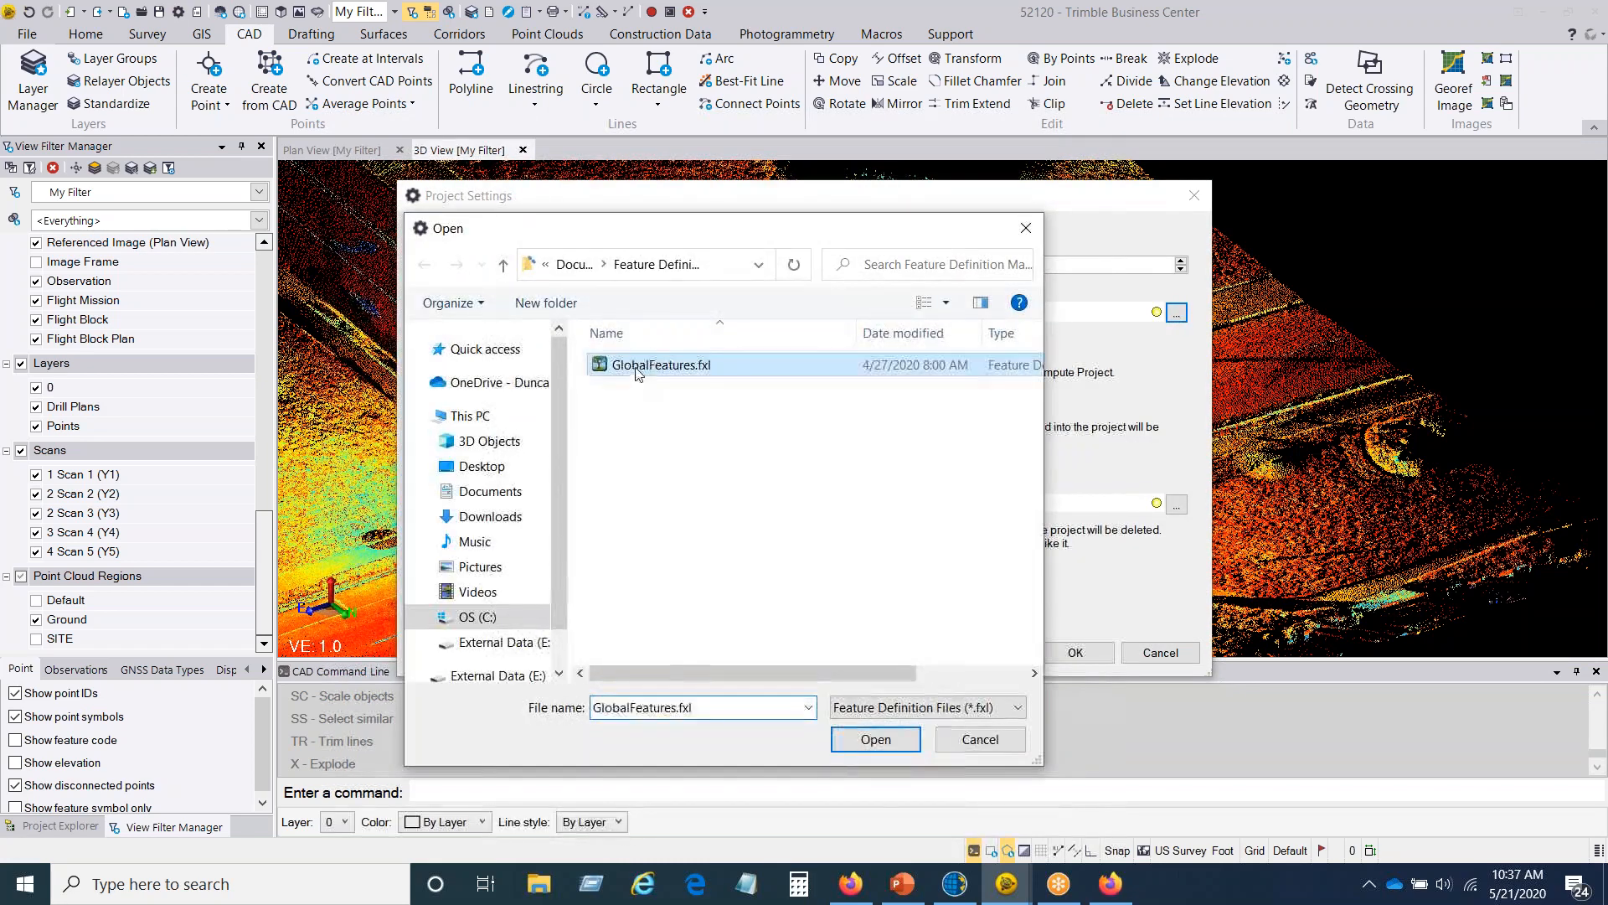
left_click(876, 739)
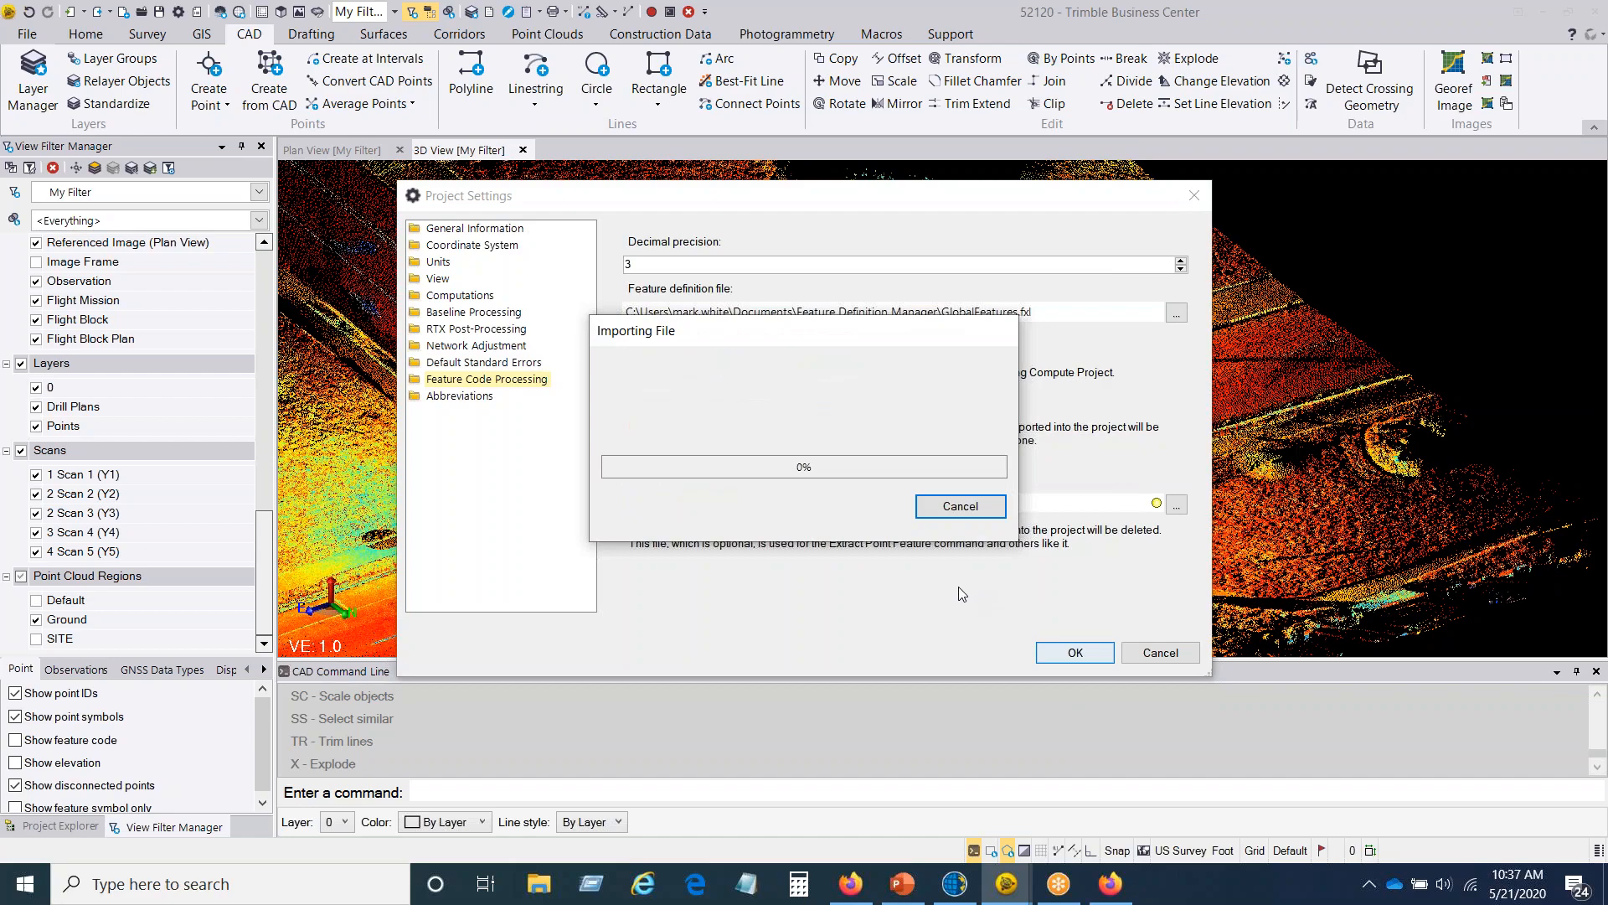
left_click(1064, 655)
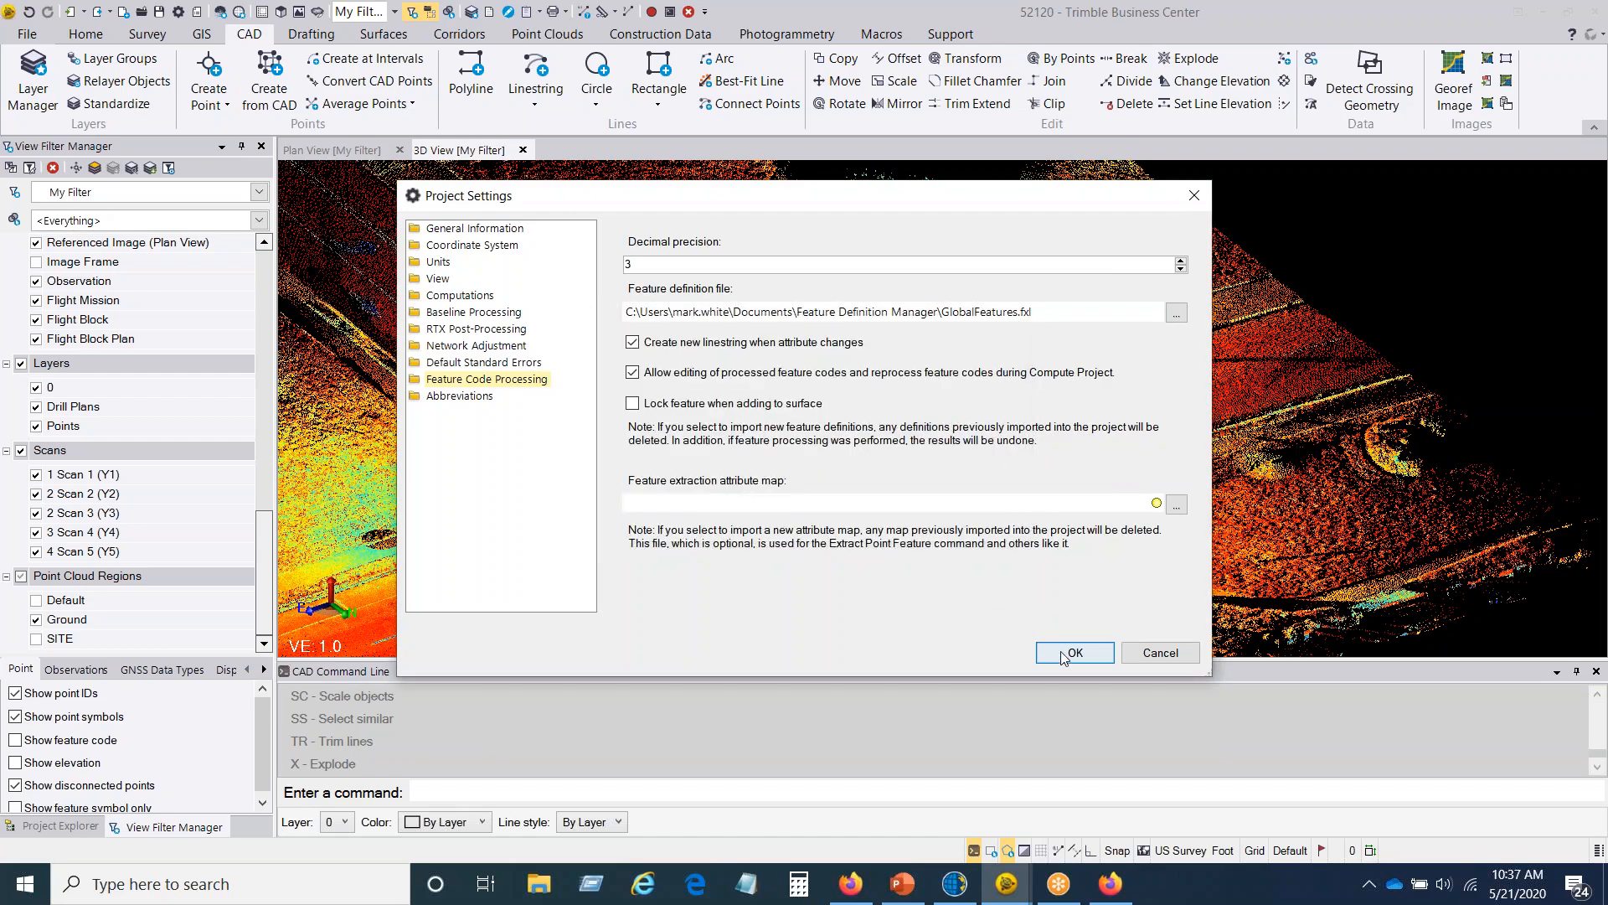
Step: Start the CreateLinestring command from the CAD command line with L and turn on auto-advanced elevation
scroll(807, 513, "up", 5)
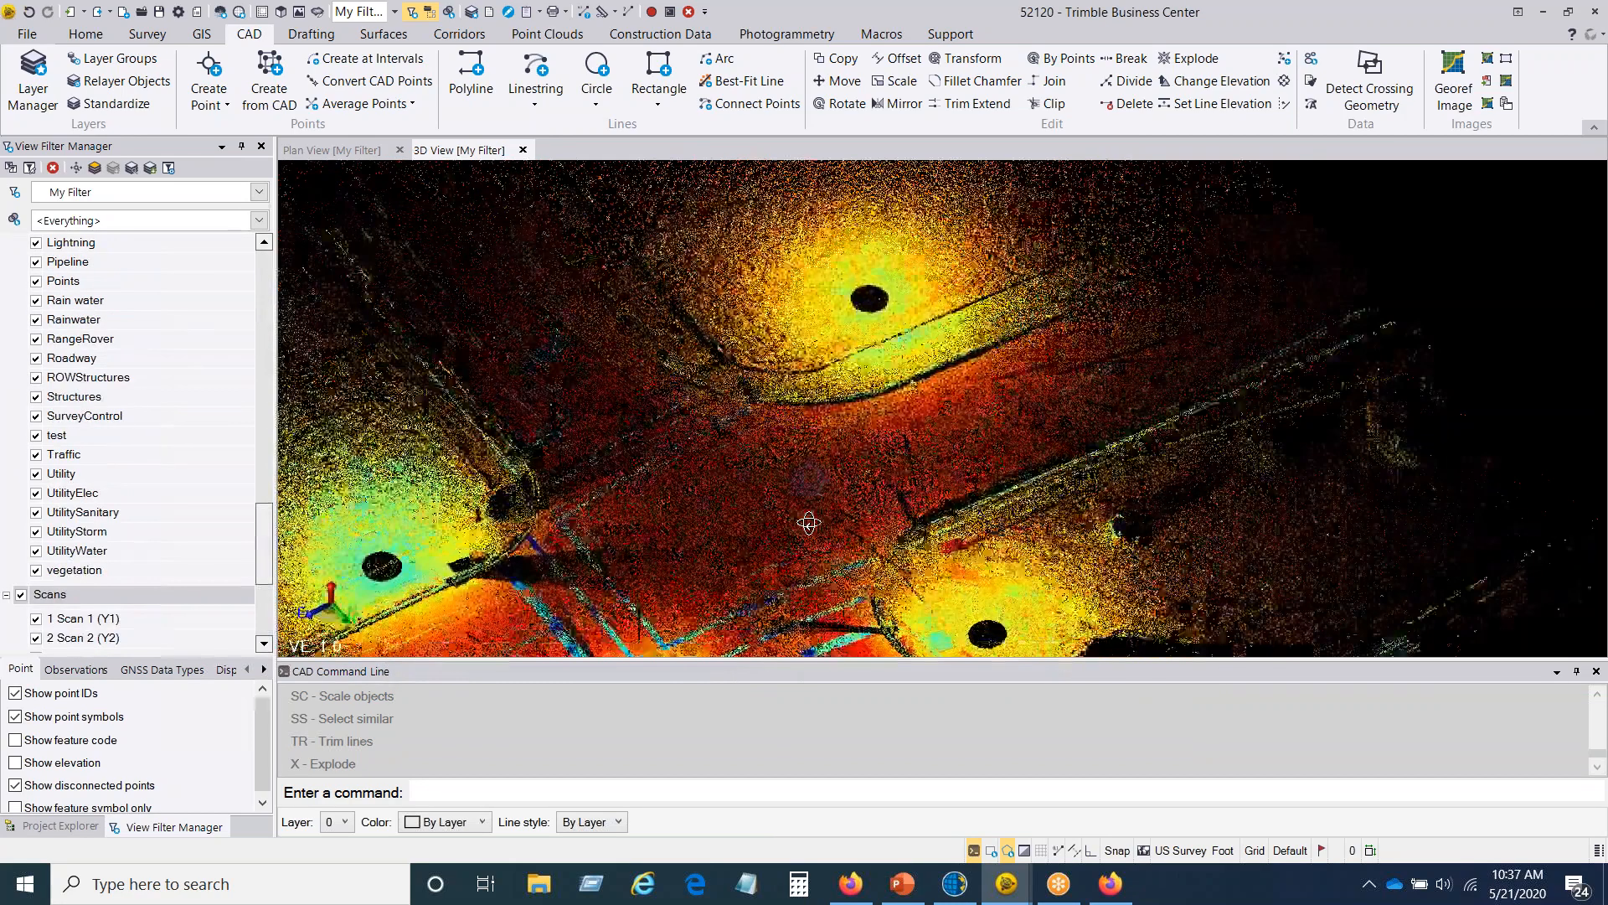
scroll(808, 513, "down", 3)
scroll(807, 513, "down", 5)
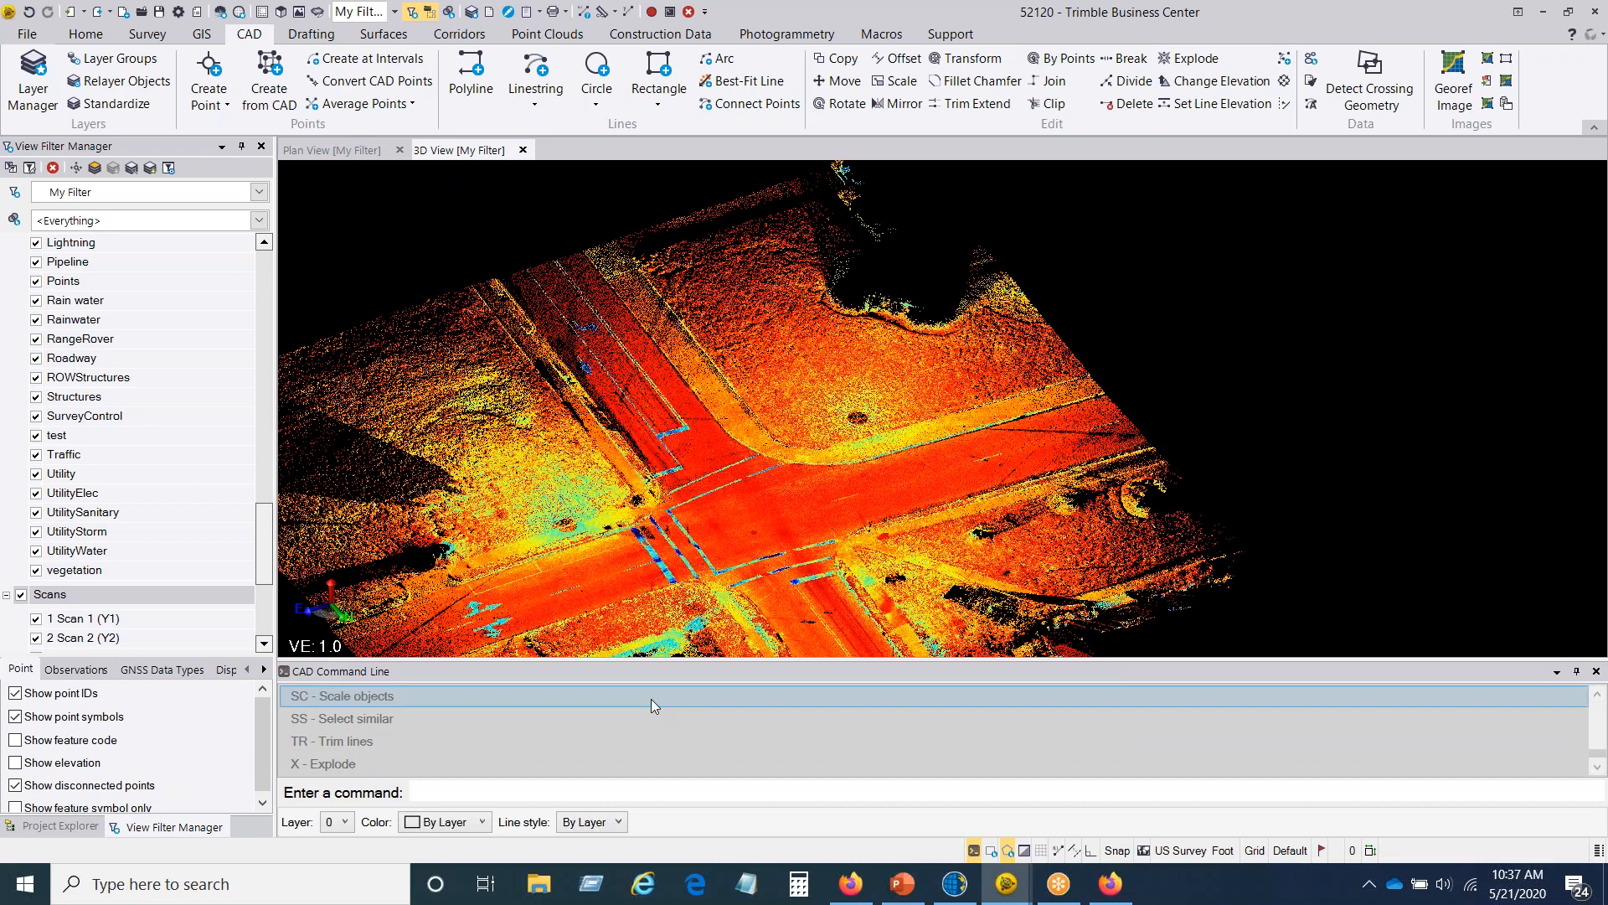
type("L")
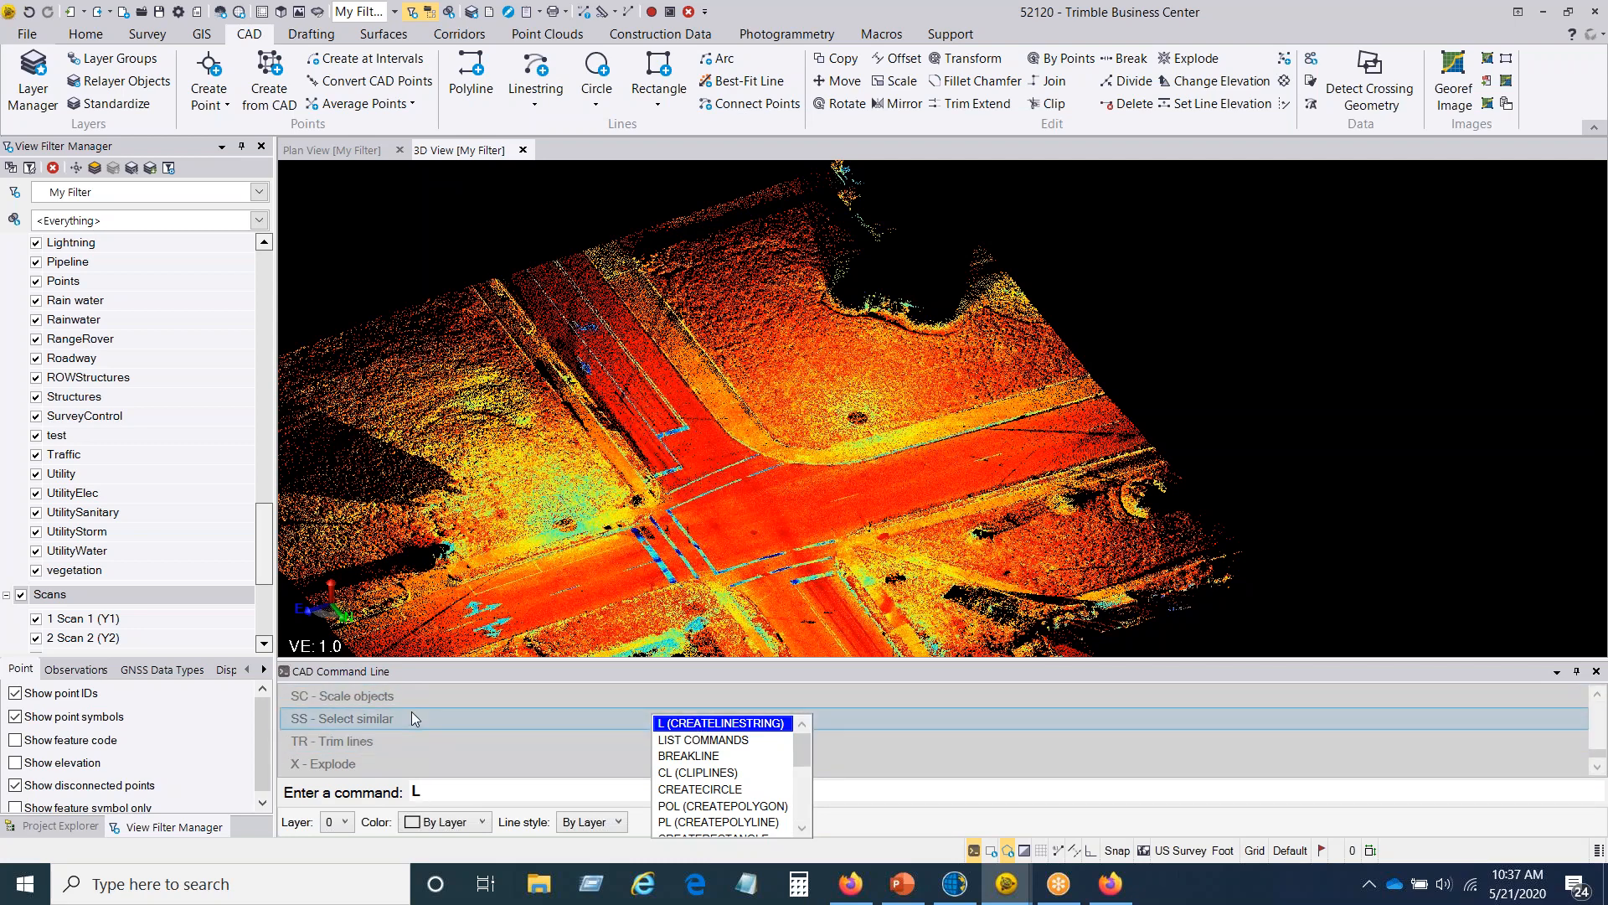
left_click(704, 726)
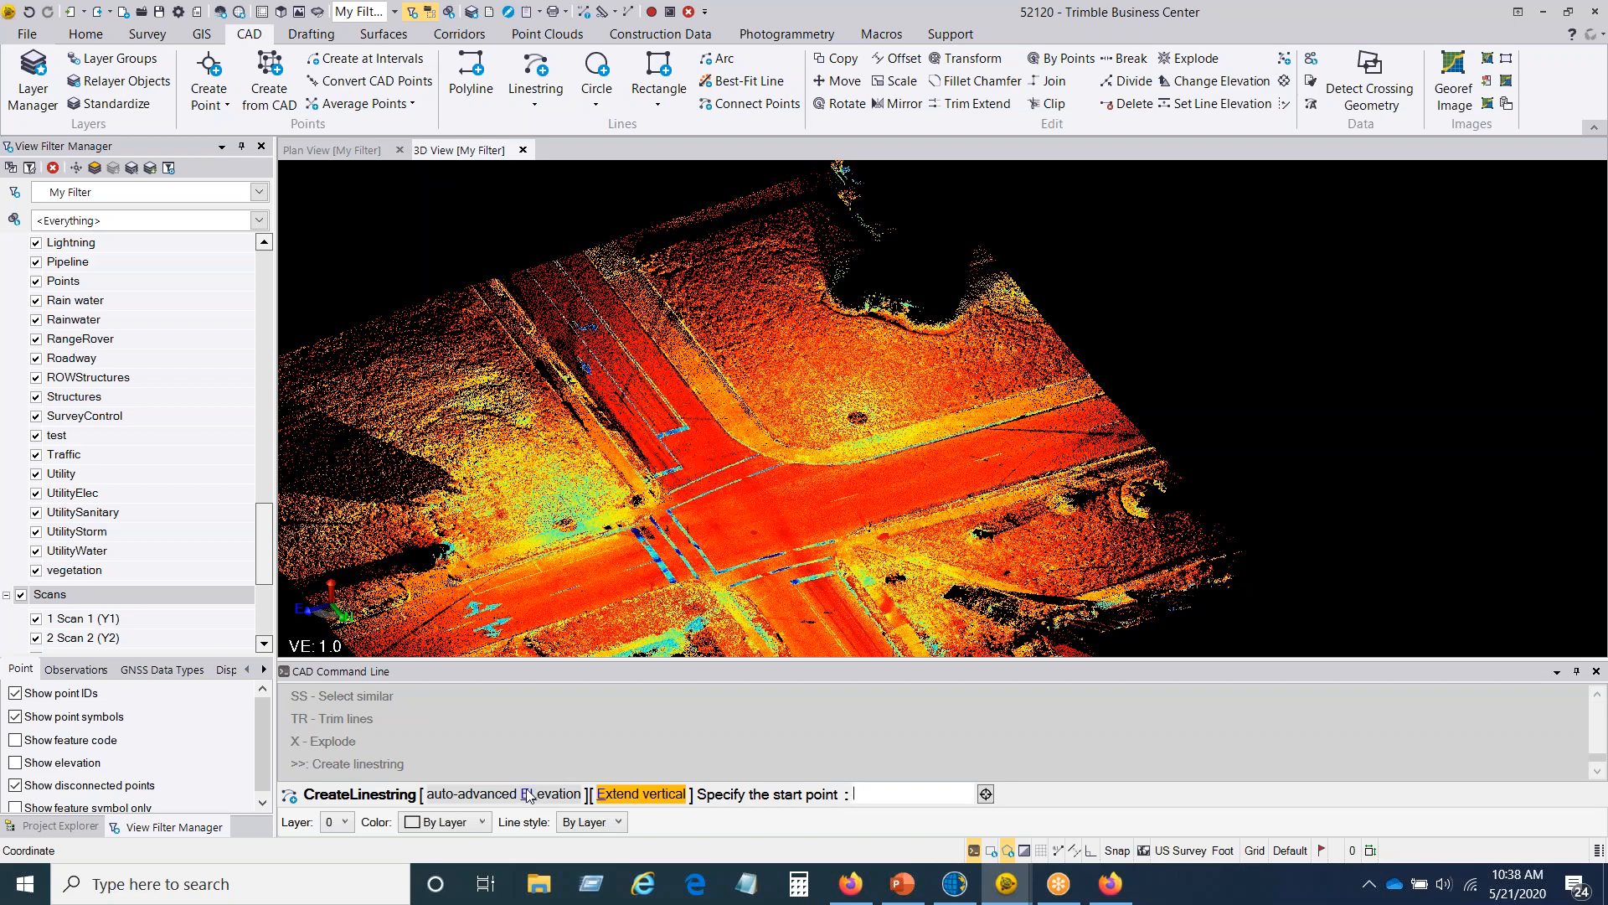
left_click(519, 796)
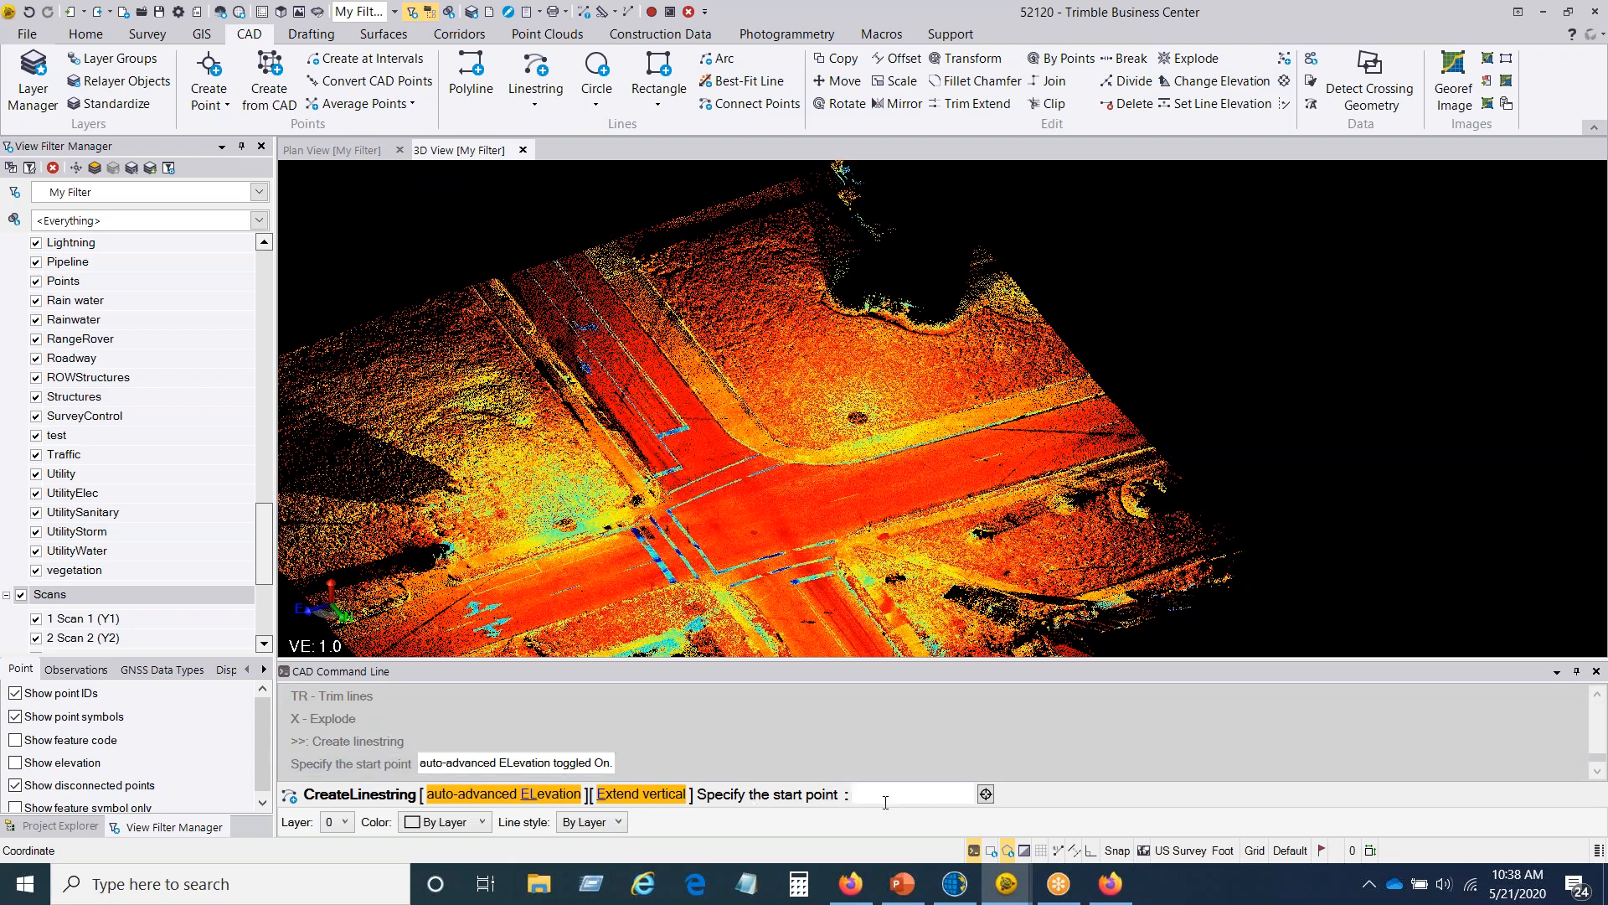
Step: Look through the layers available for the new linestring in the command line's layer list
left_click(346, 821)
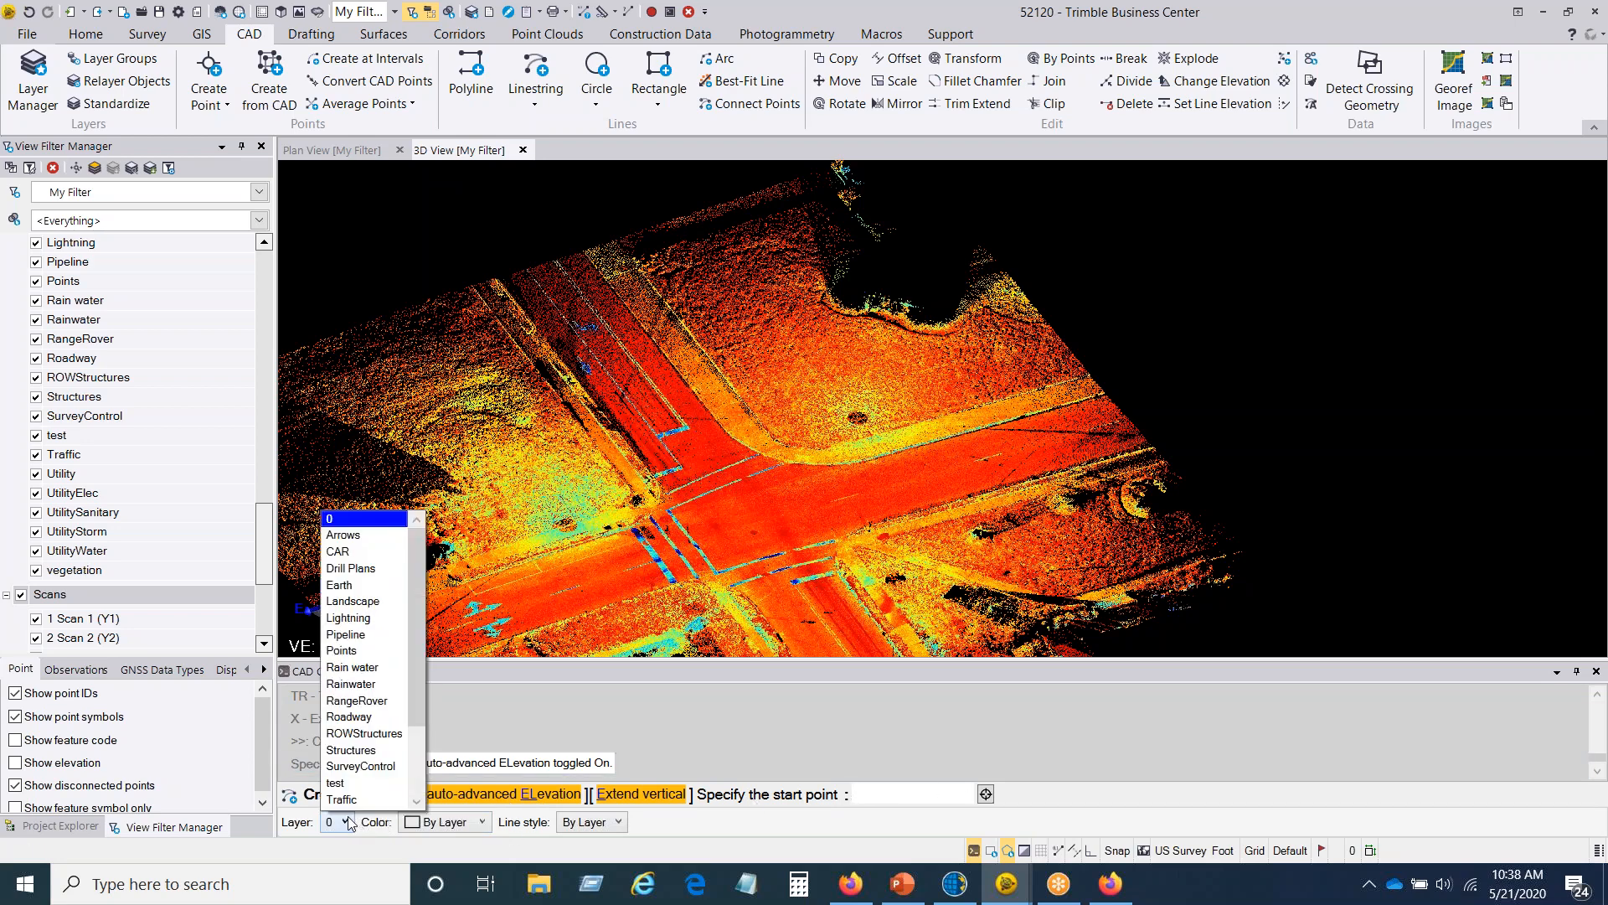
scroll(365, 787, "down", 1)
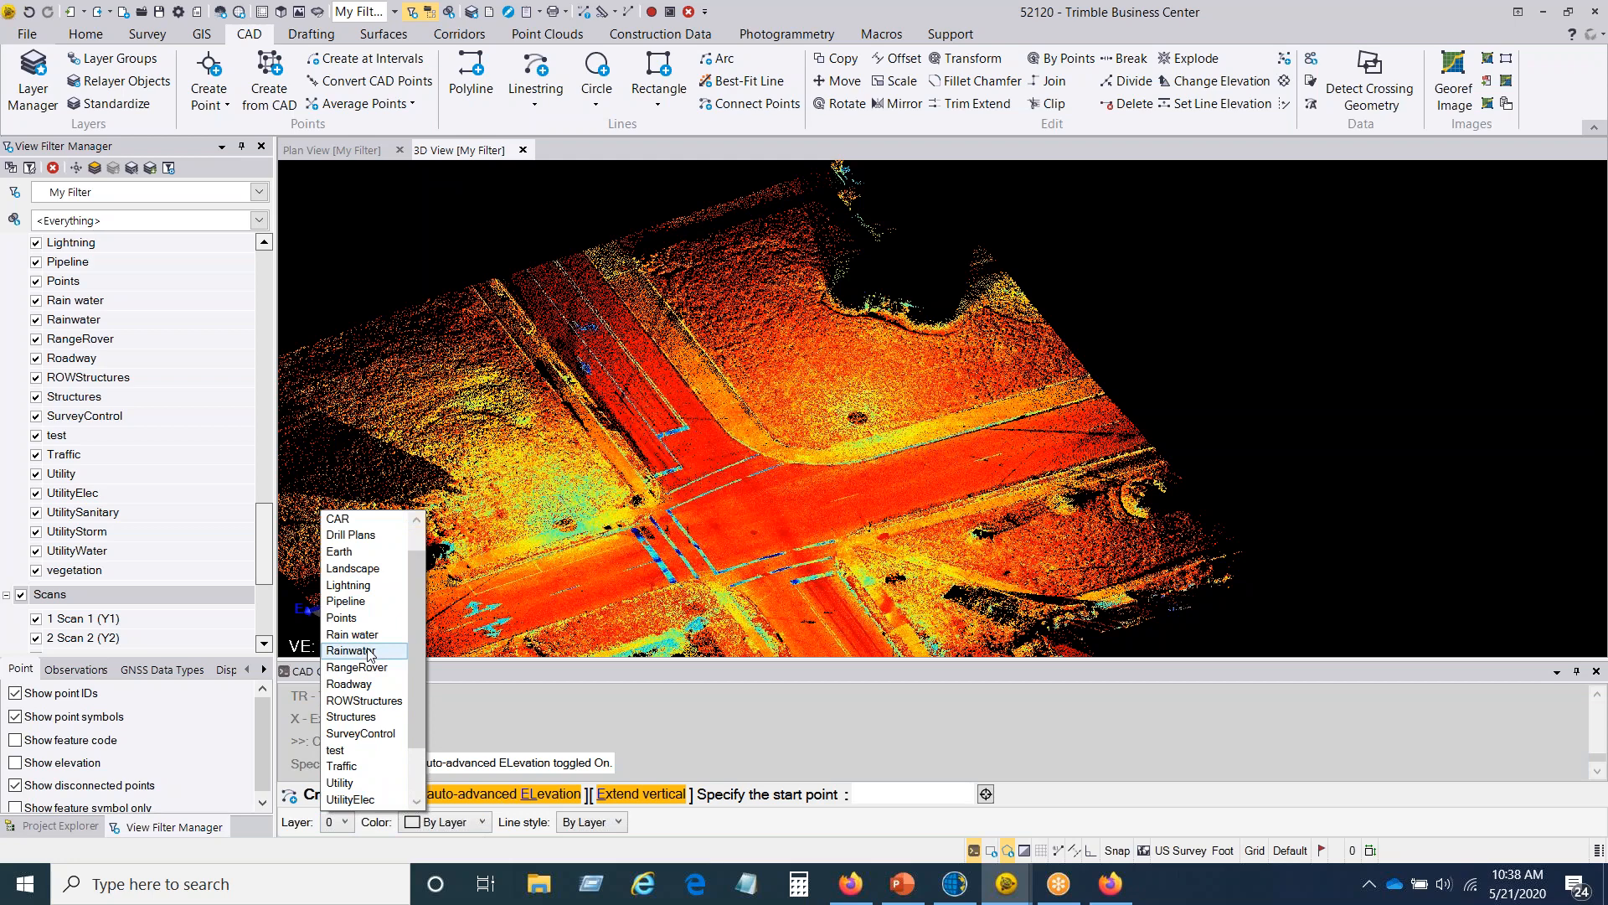
left_click_drag(416, 687, 408, 645)
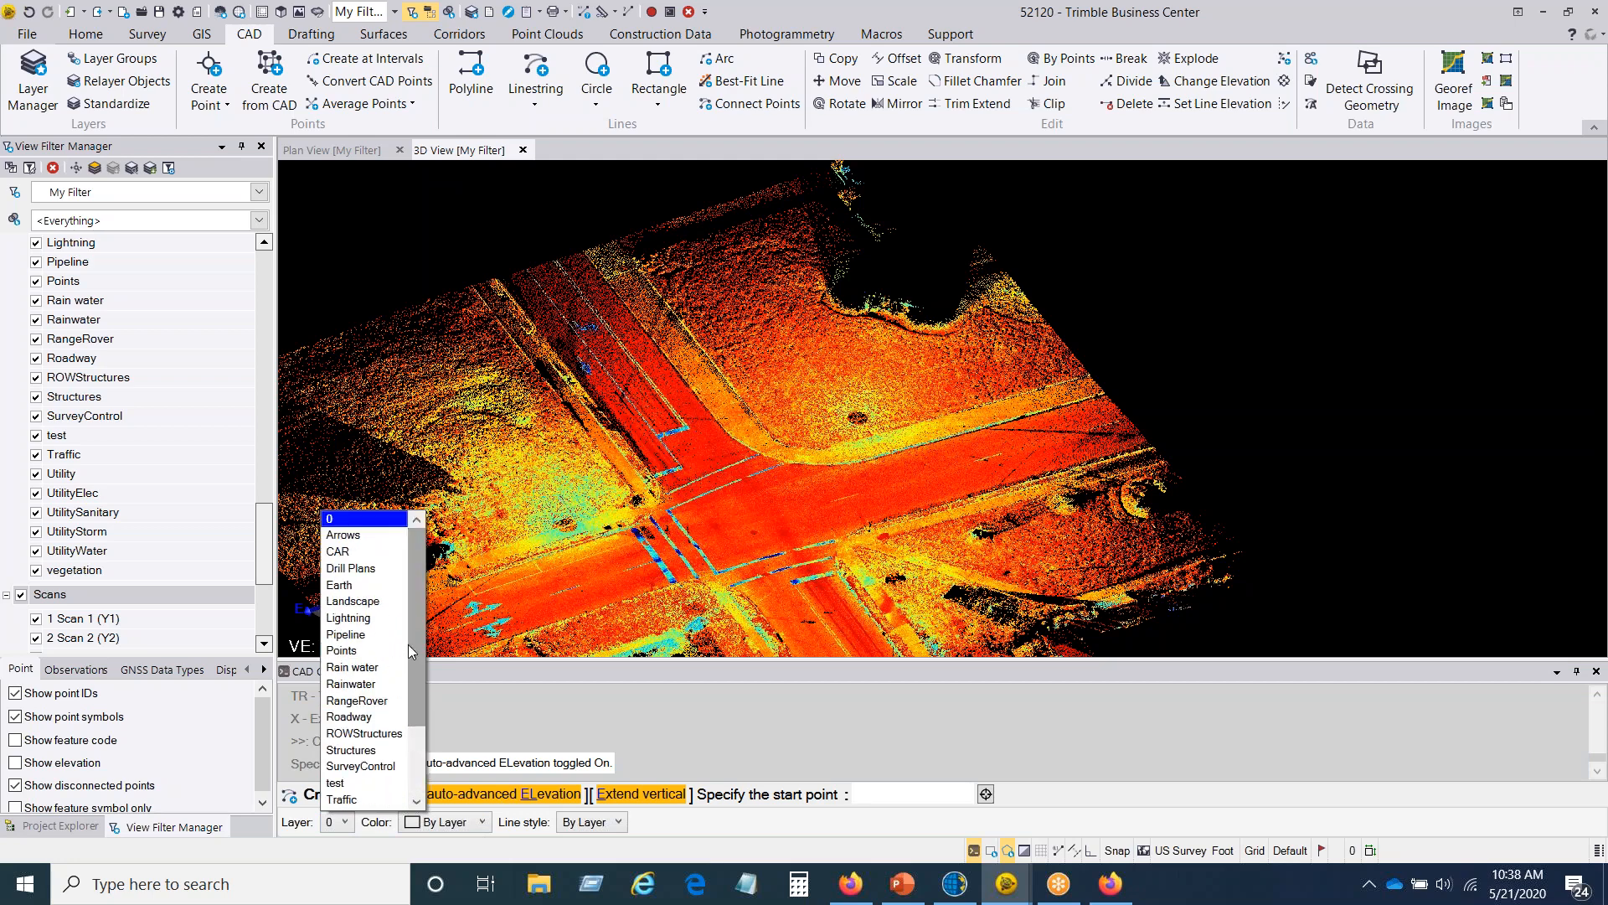
left_click(475, 693)
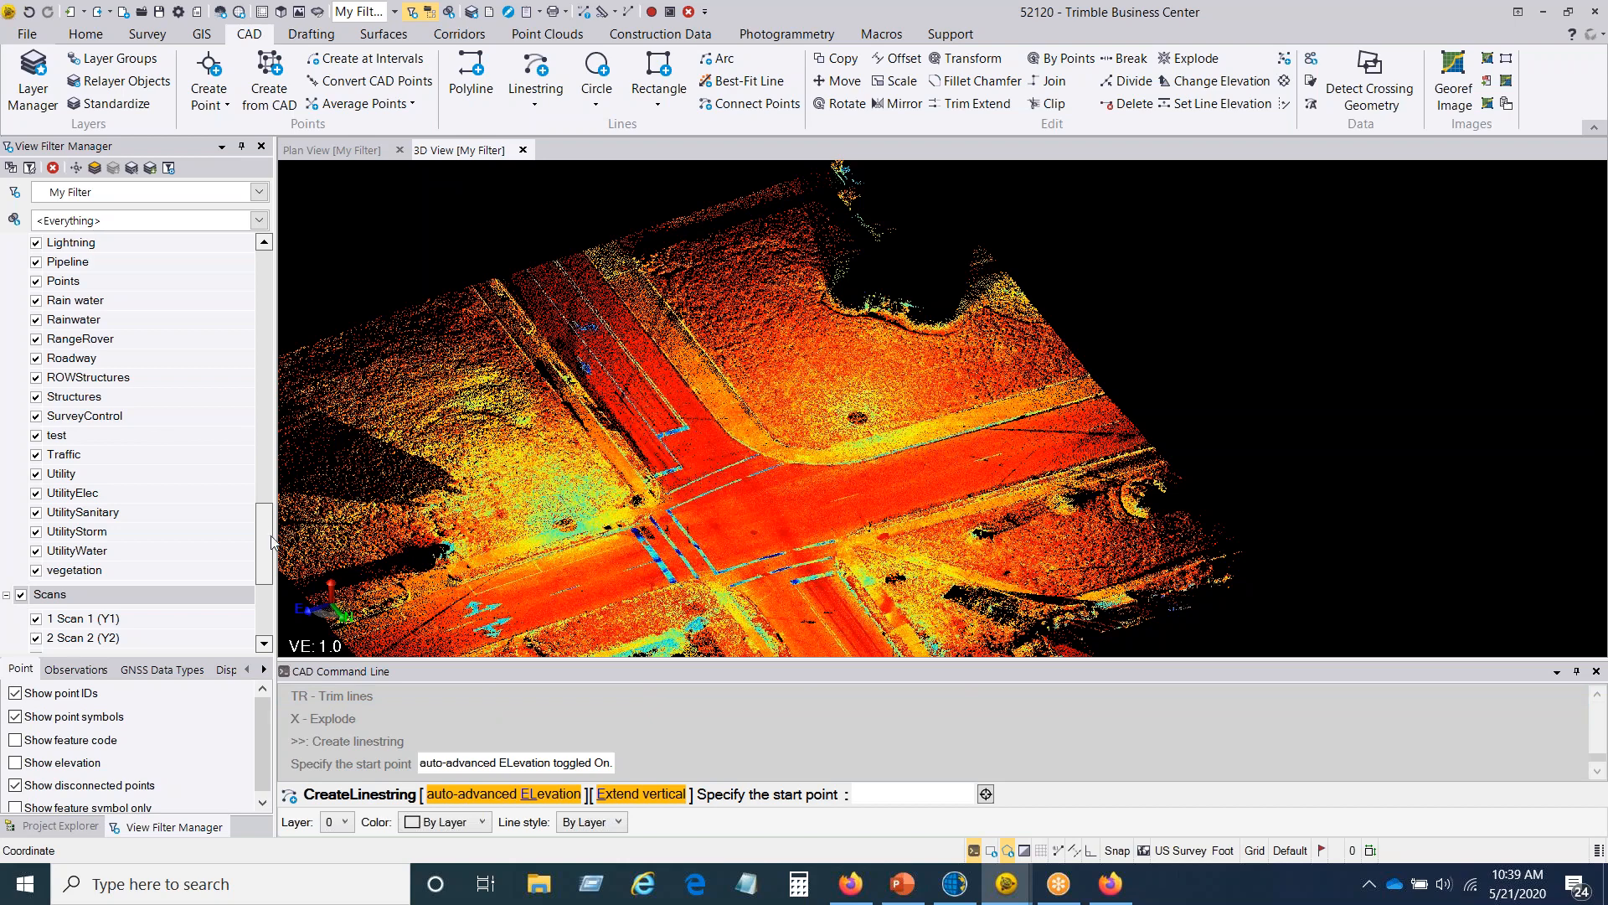
Step: Review the layers in the view filter and the layer and color choices for the new linestring
scroll(265, 531, "up", 4)
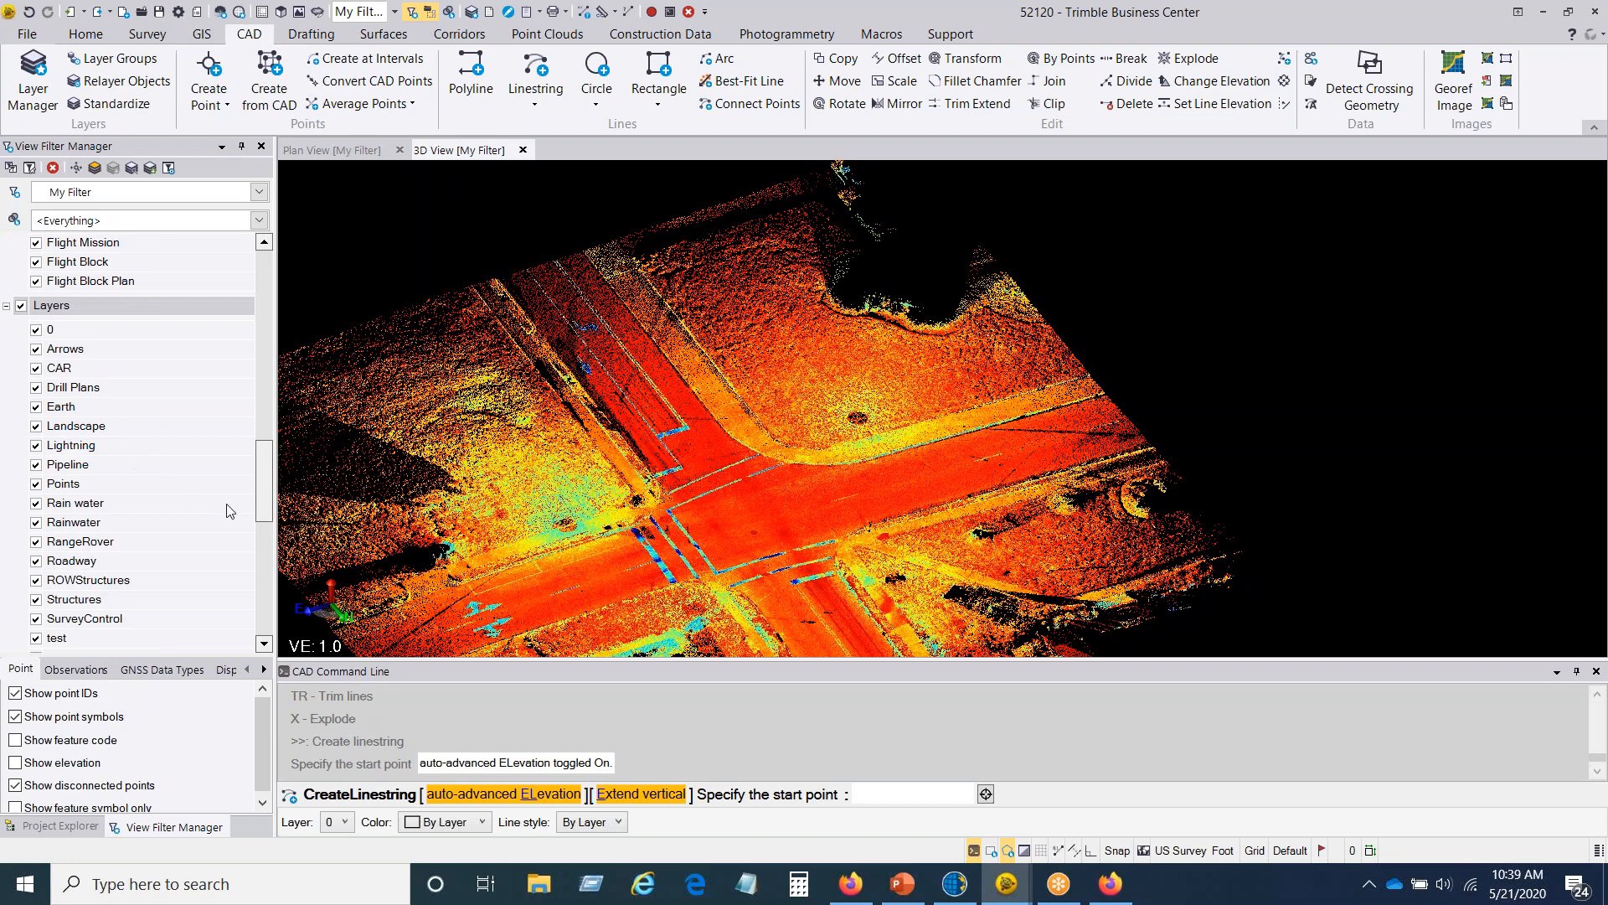
left_click_drag(268, 470, 265, 512)
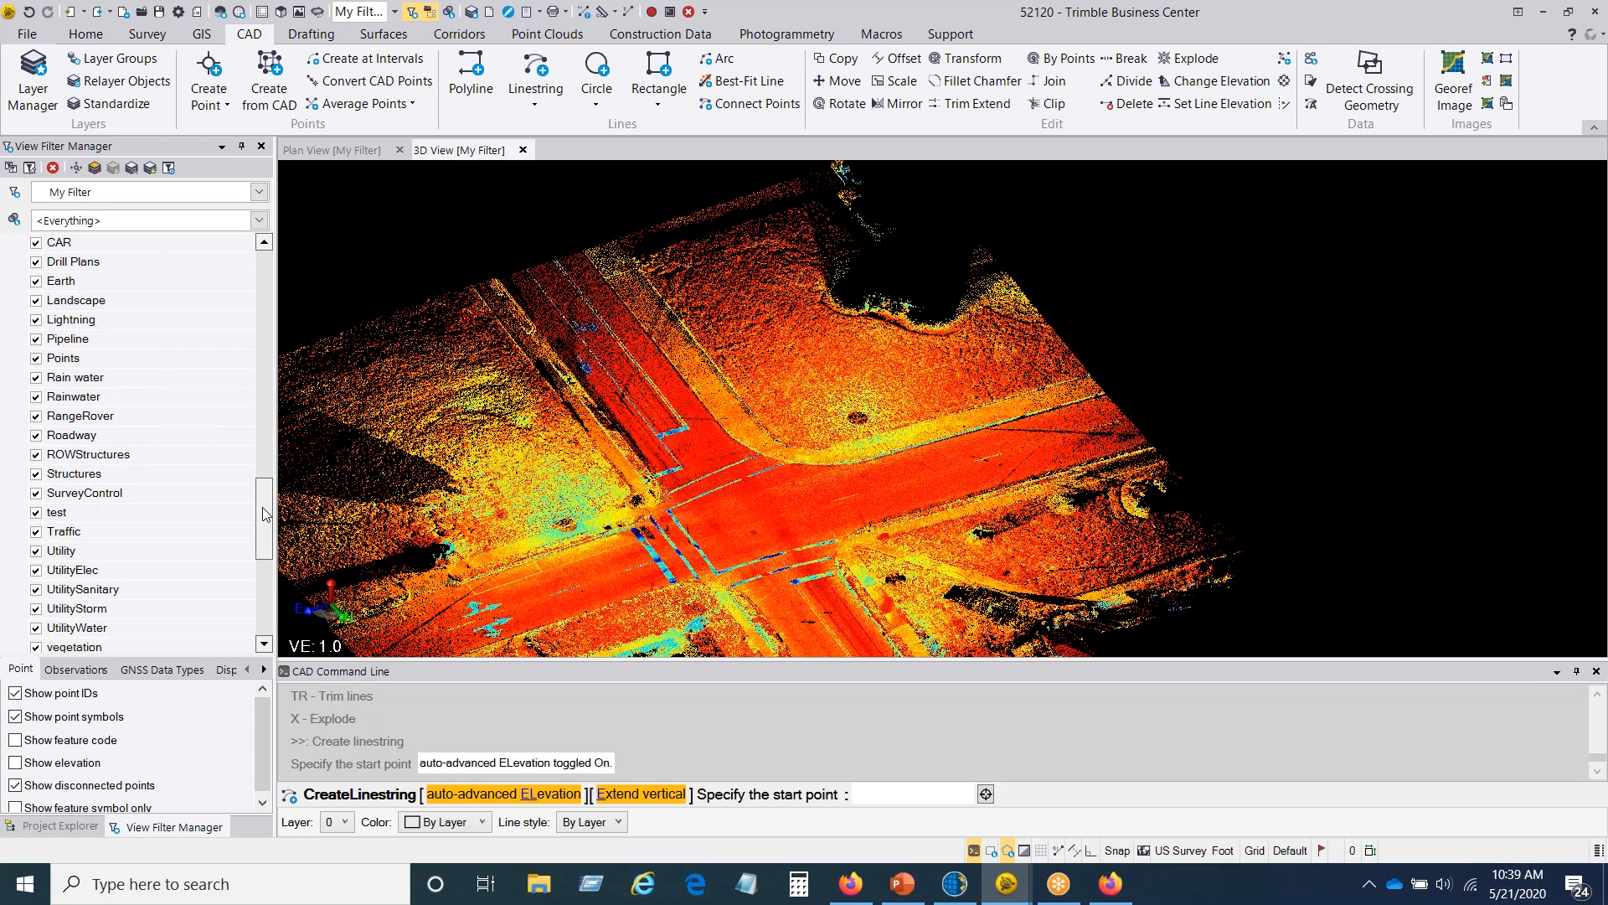
left_click(348, 826)
left_click(441, 721)
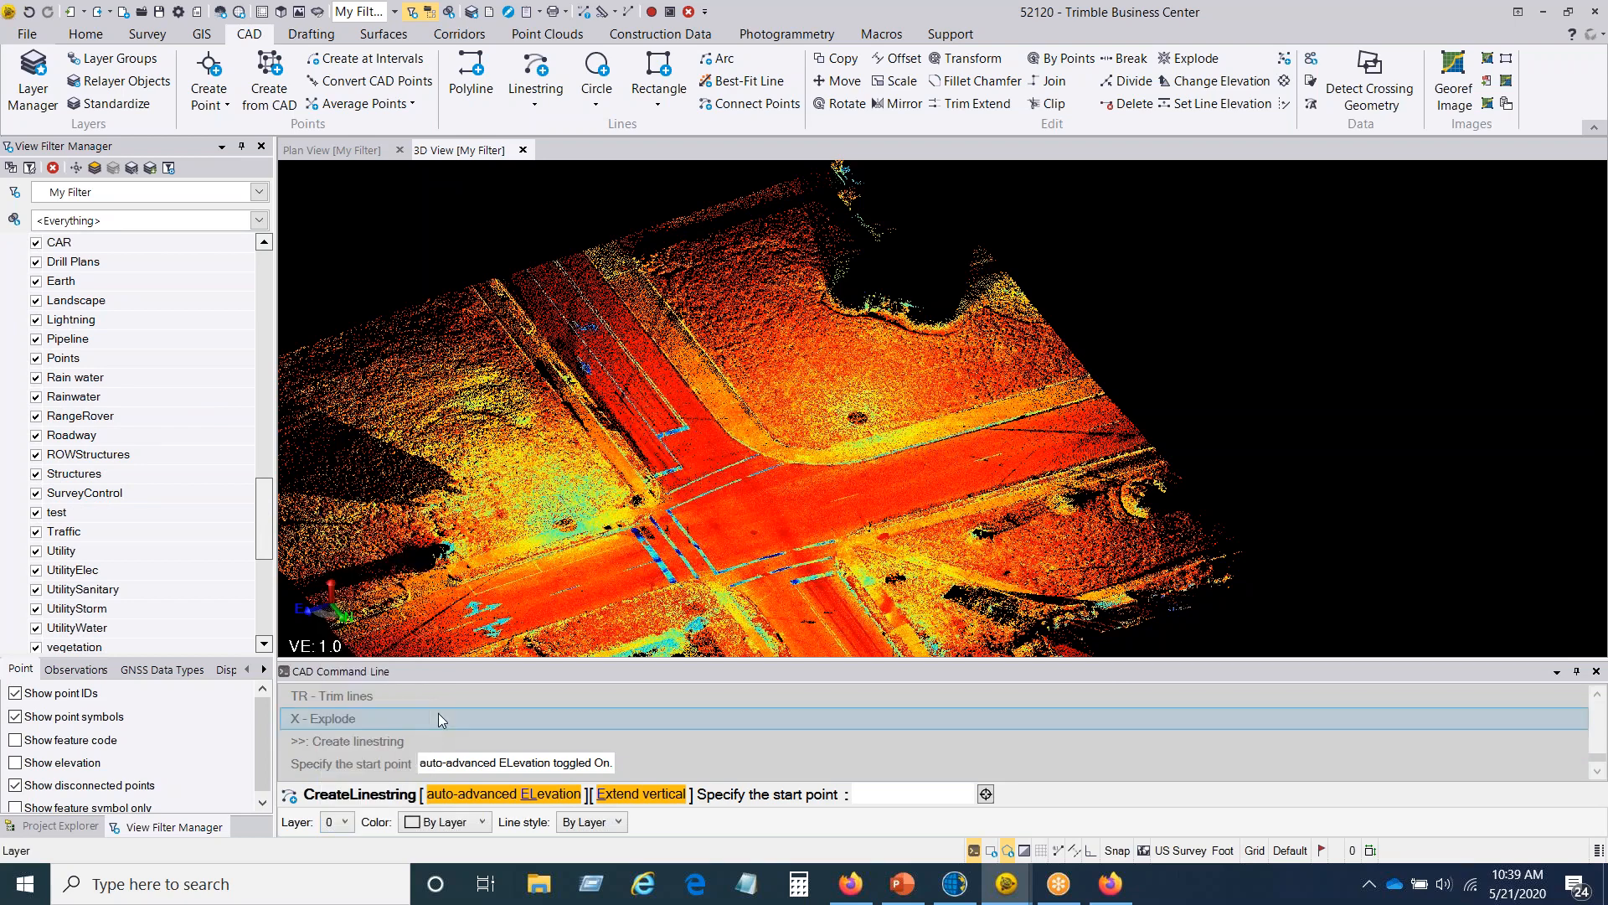
left_click(481, 826)
scroll(494, 754, "down", 1)
left_click(586, 713)
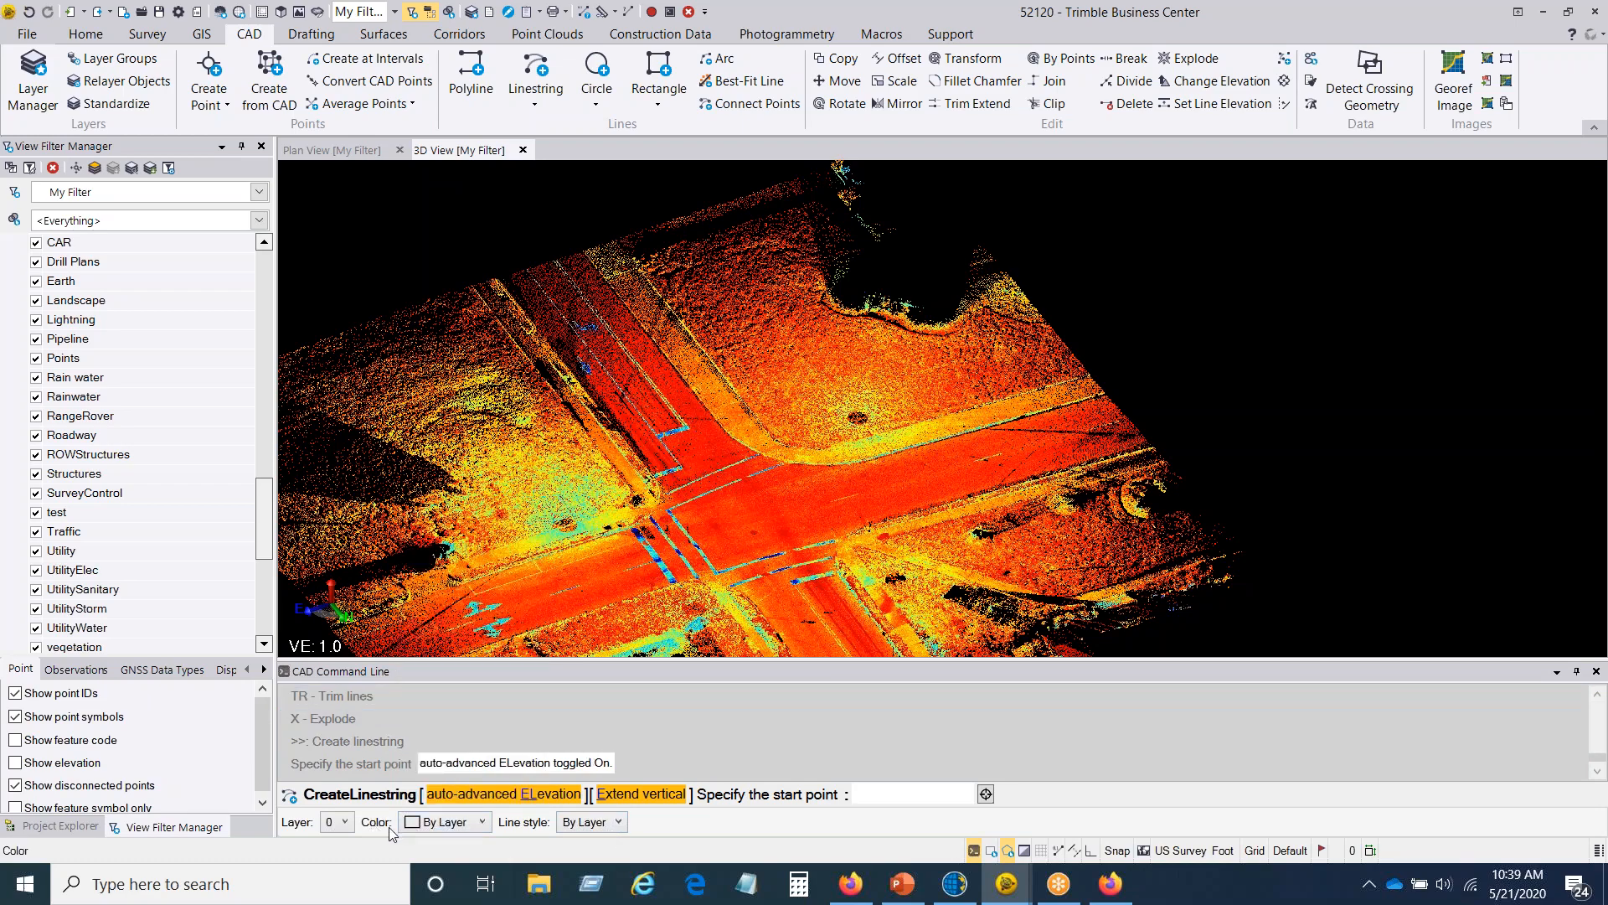
Step: Place the linestring's start point on the curb edge, along the straight stretch beside the curved corner of the ground cloud
scroll(907, 472, "up", 10)
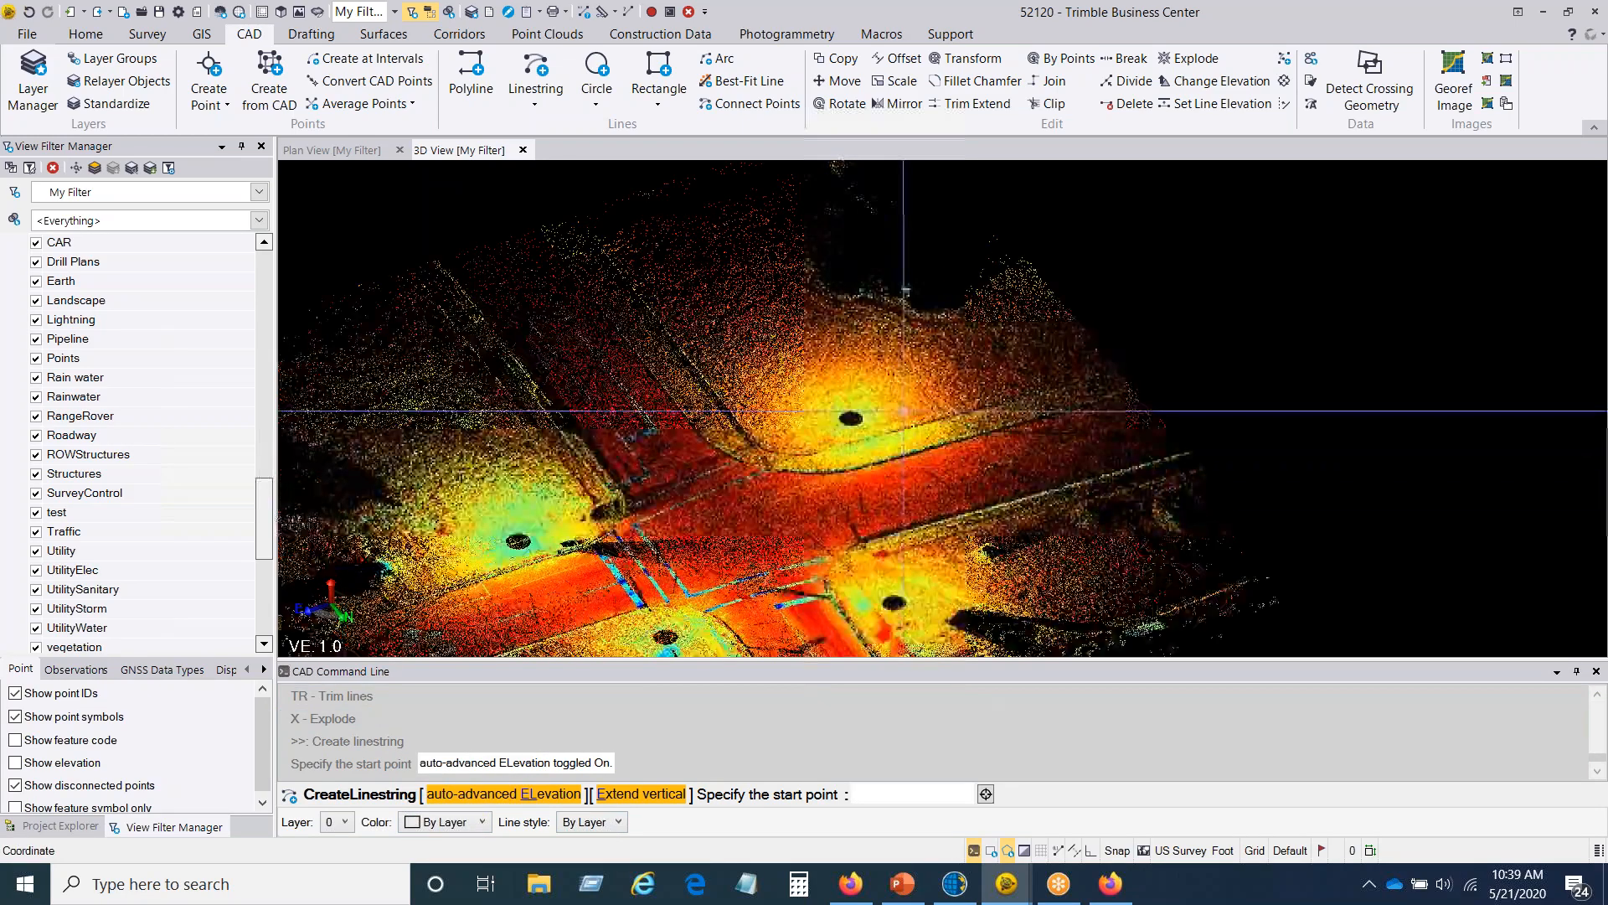
right_click_drag(907, 472, 903, 516)
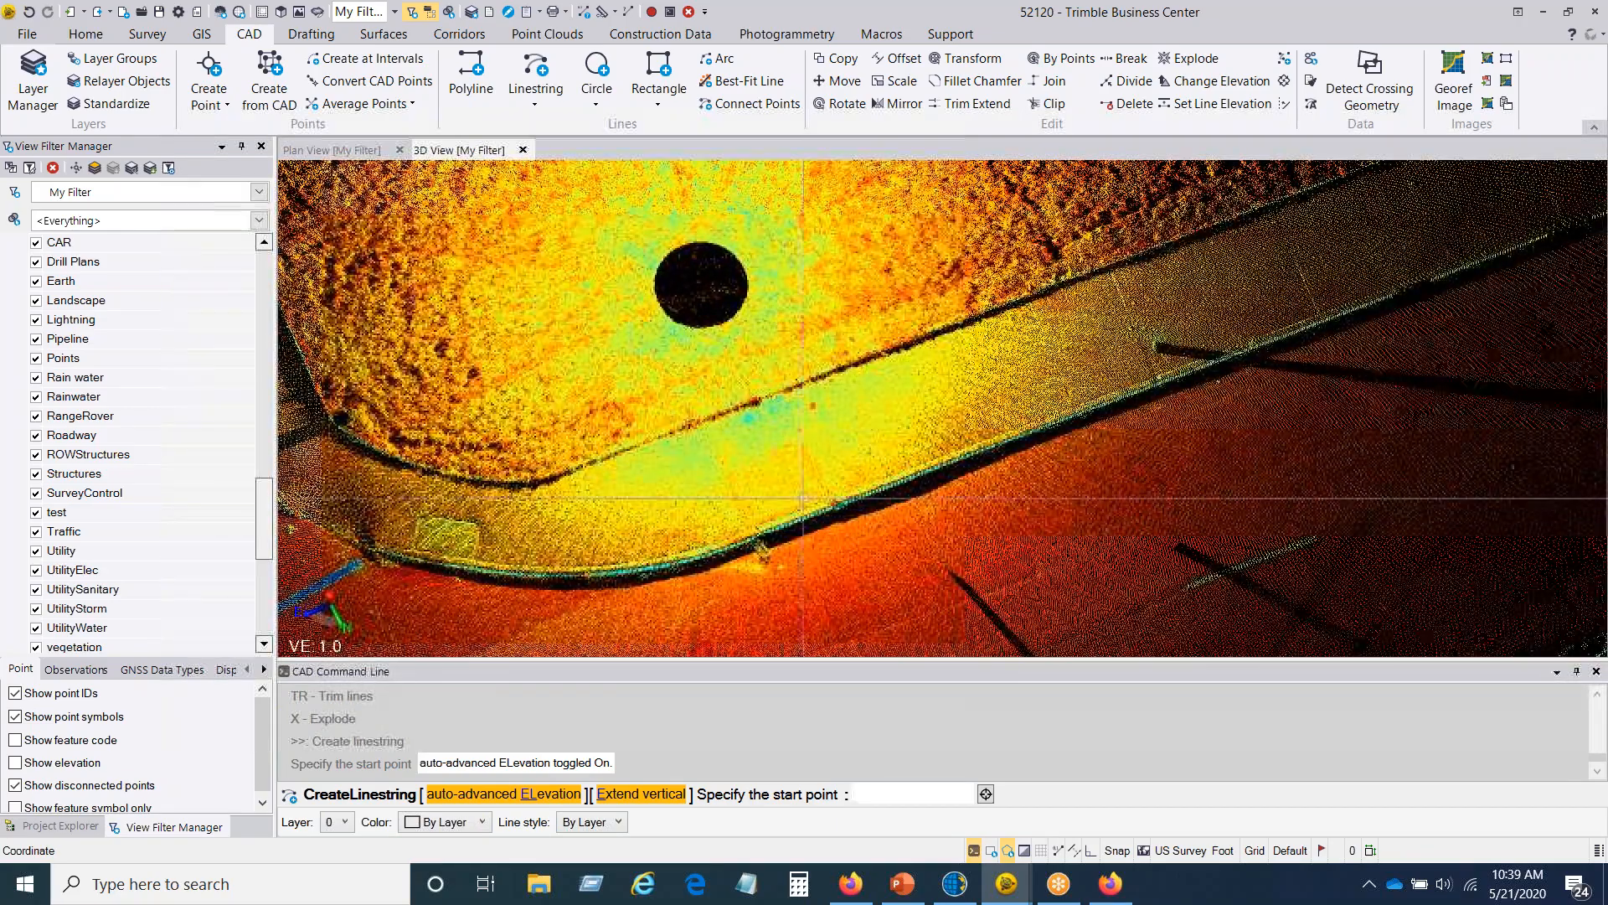
middle_click_drag(953, 496, 1149, 490)
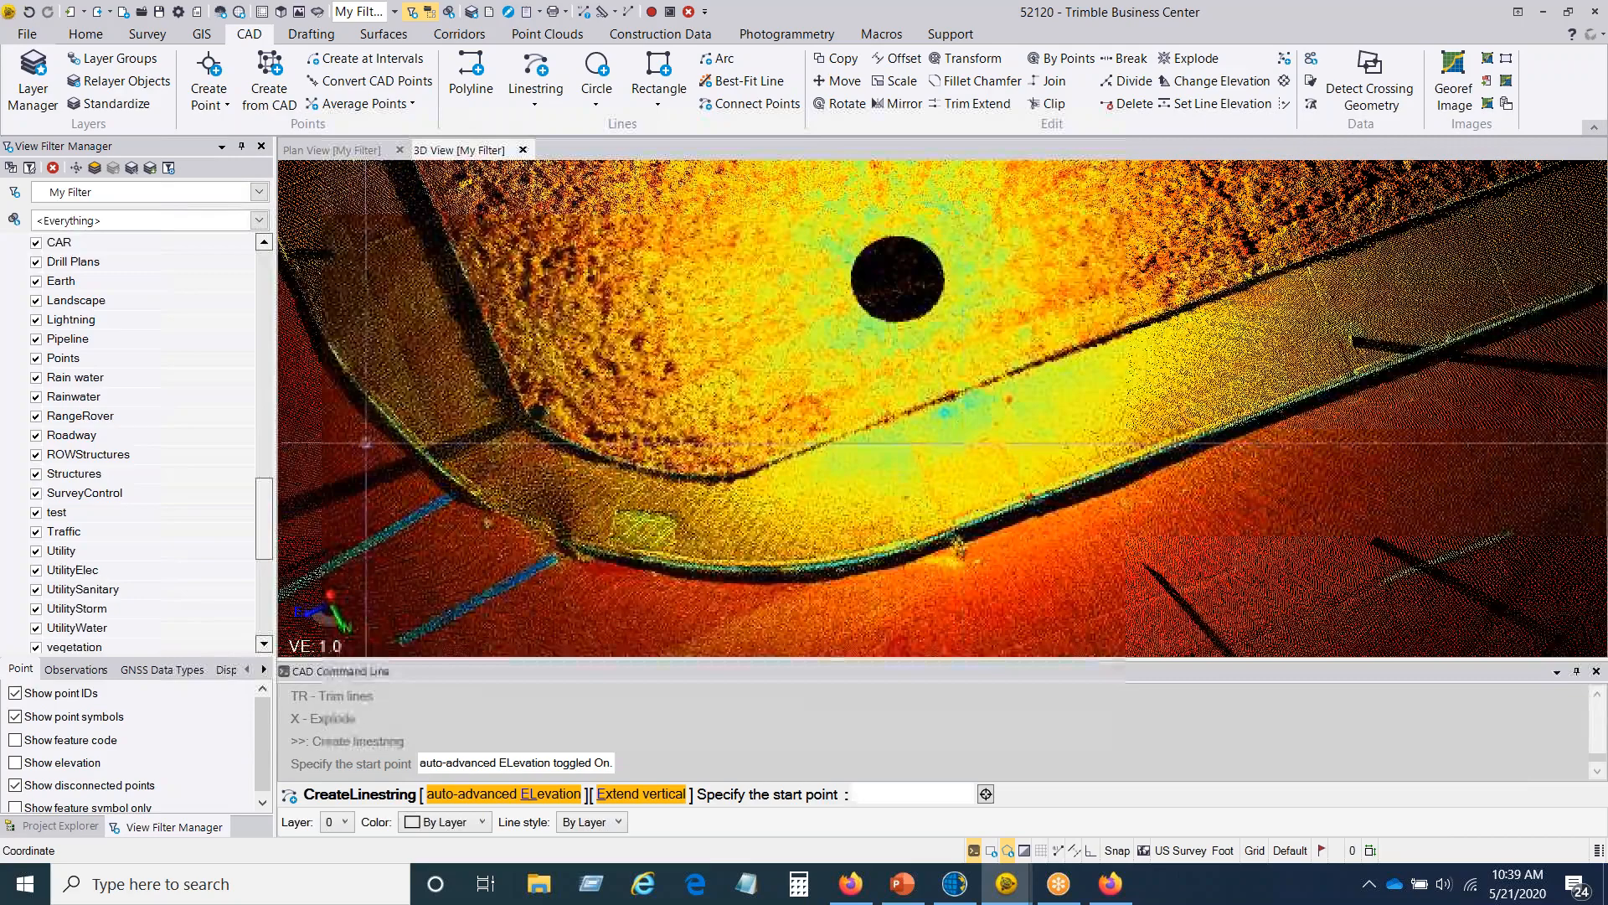
middle_click_drag(822, 511, 696, 505)
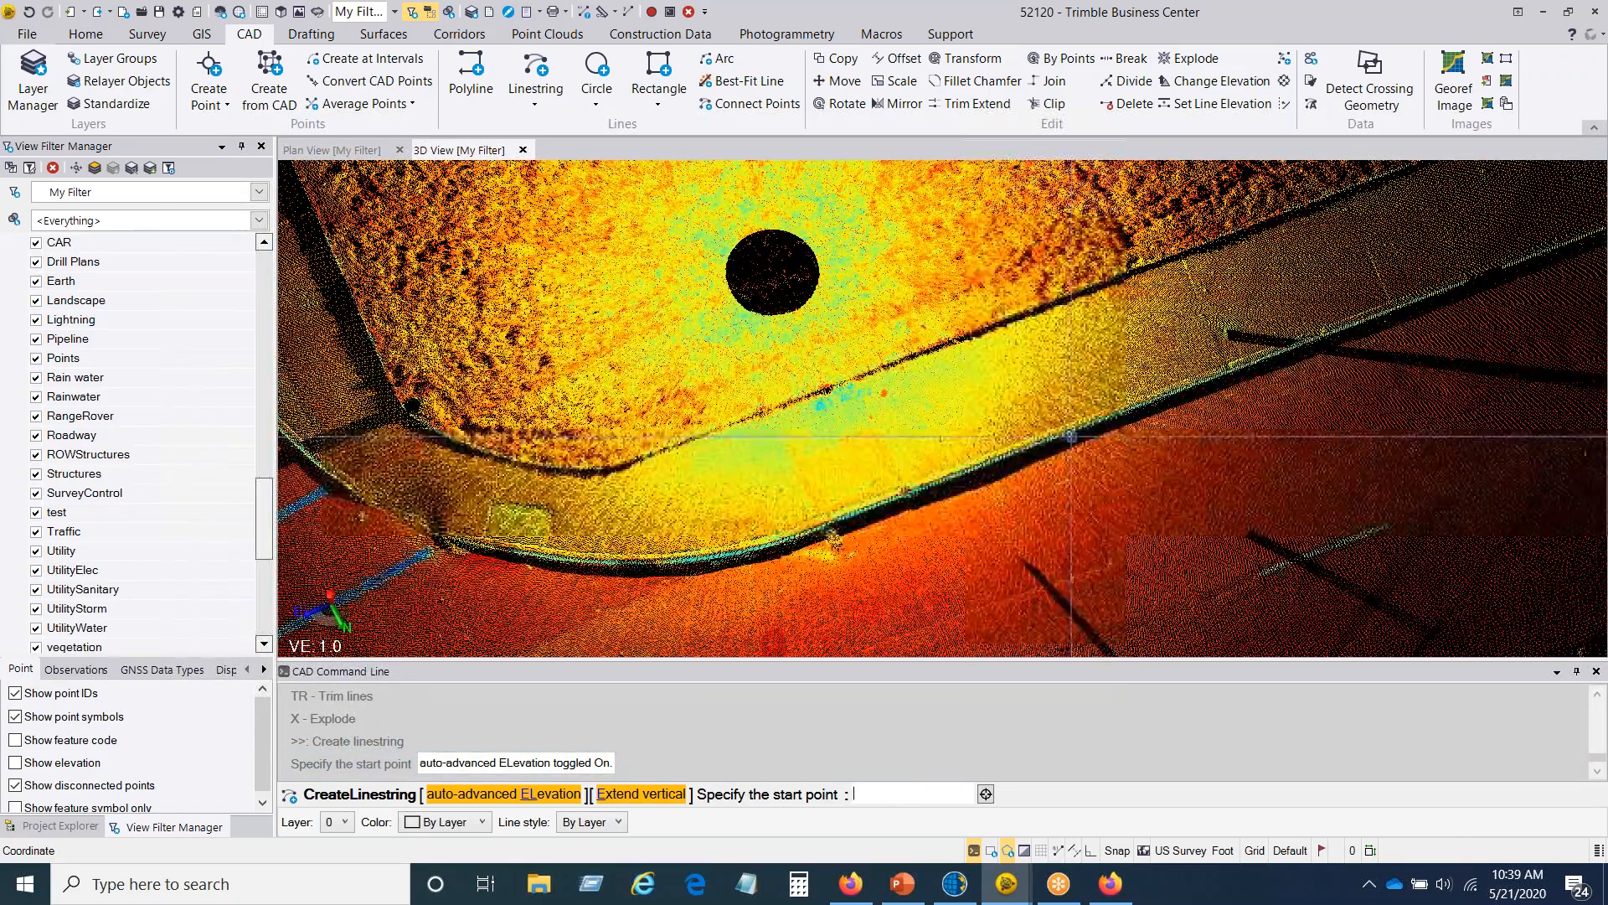
scroll(1068, 434, "up", 2)
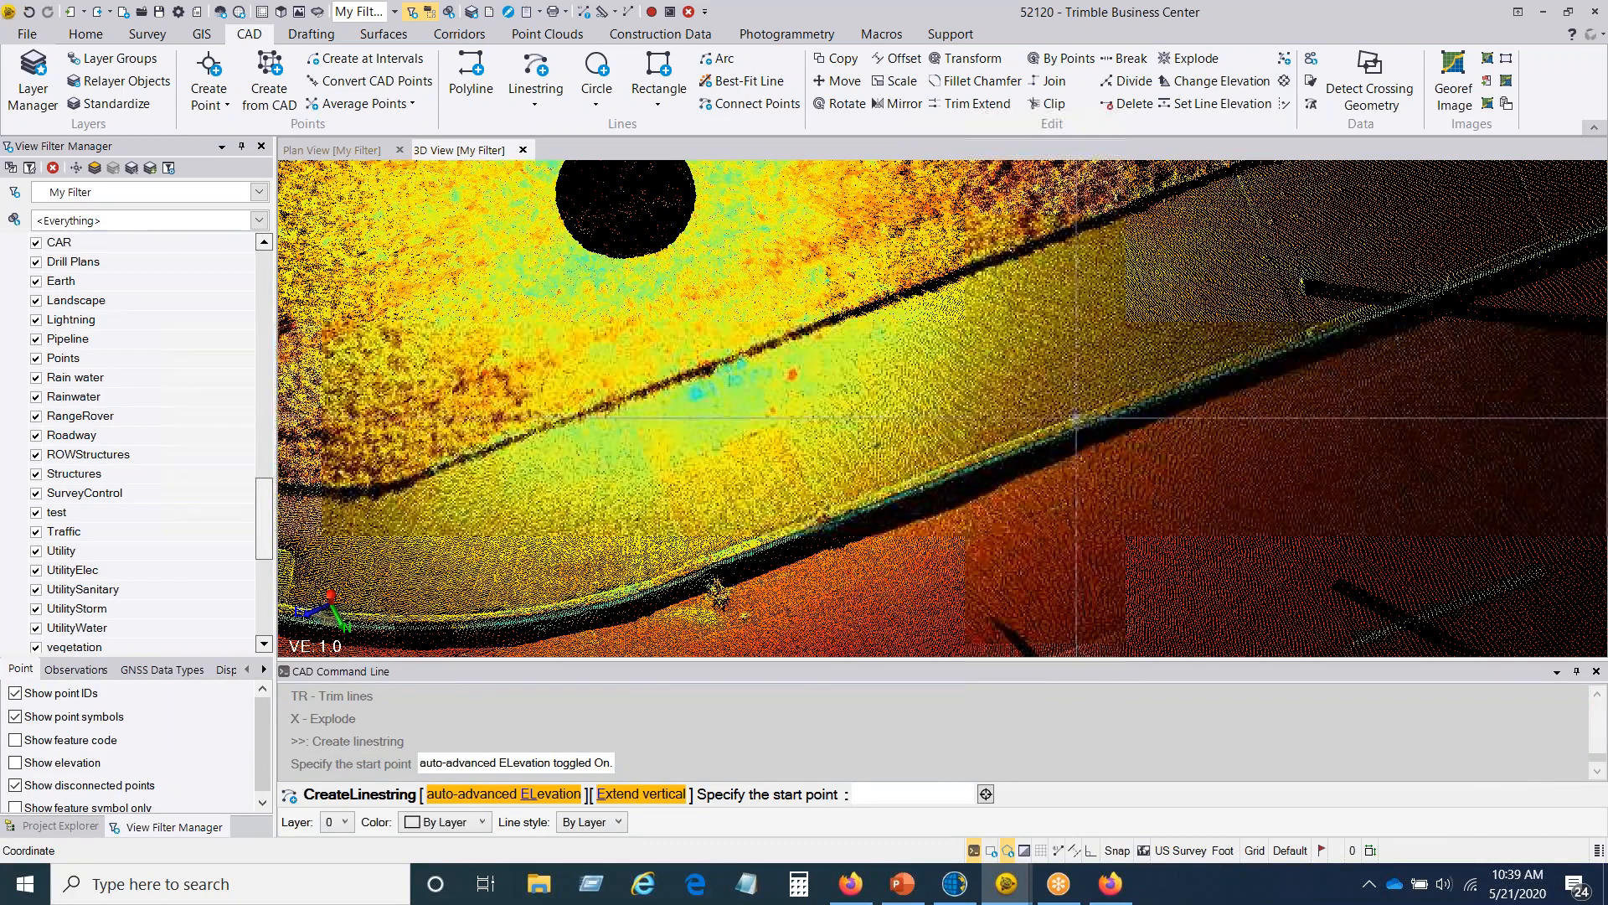
left_click(1066, 420)
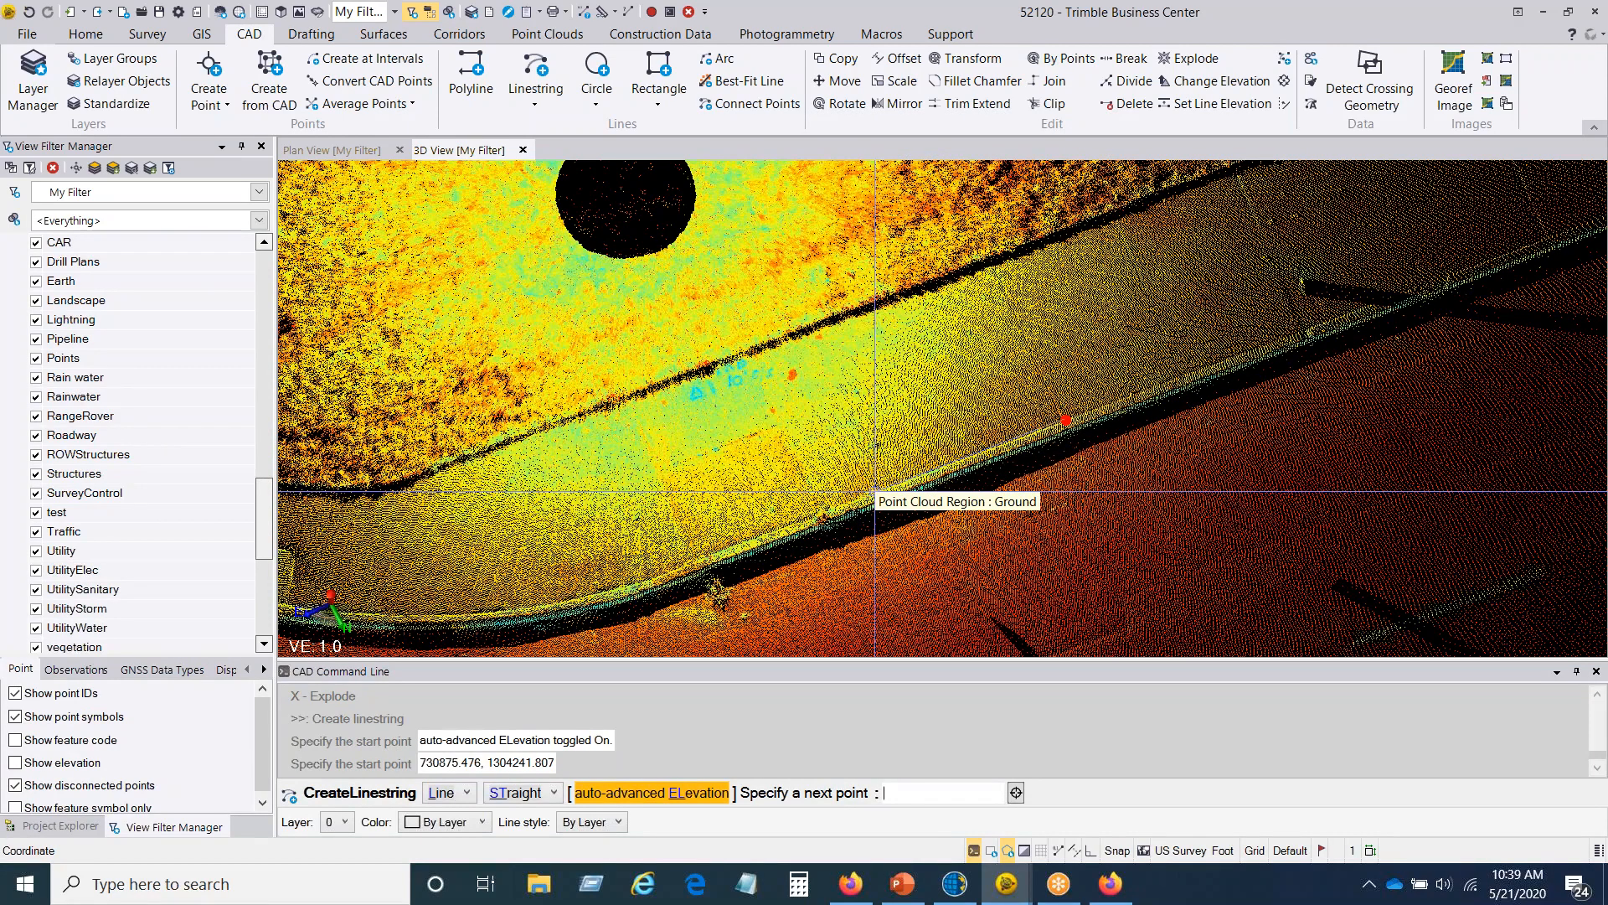
Step: Review the line segment options and extend the linestring with two straight segments along the curb toward the corner
left_click(466, 794)
left_click(466, 794)
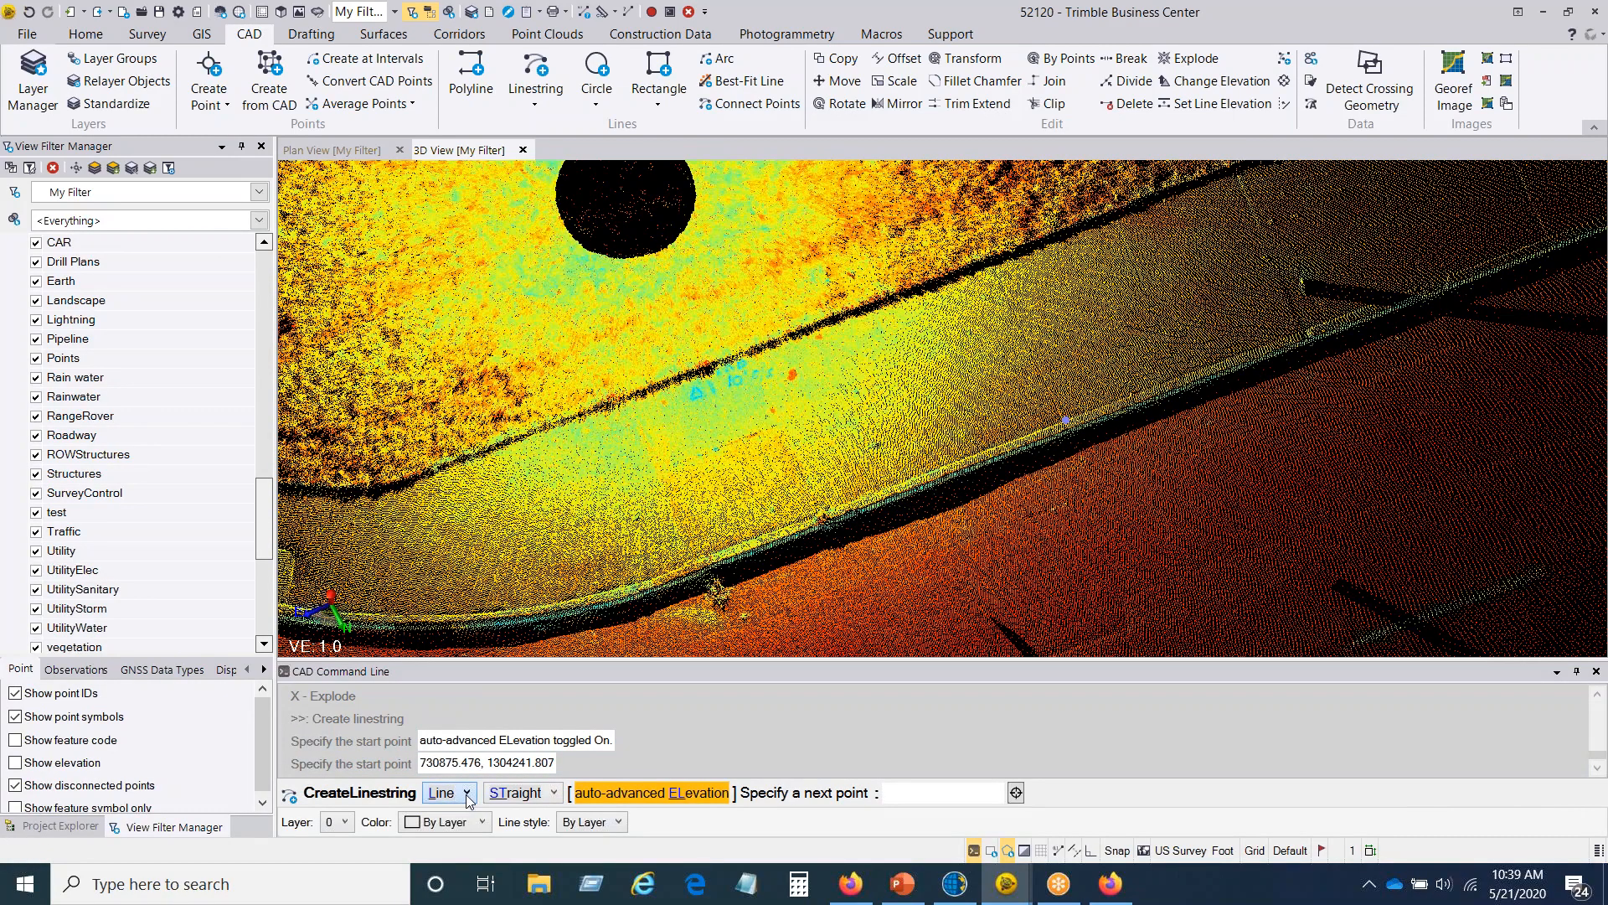
left_click(556, 793)
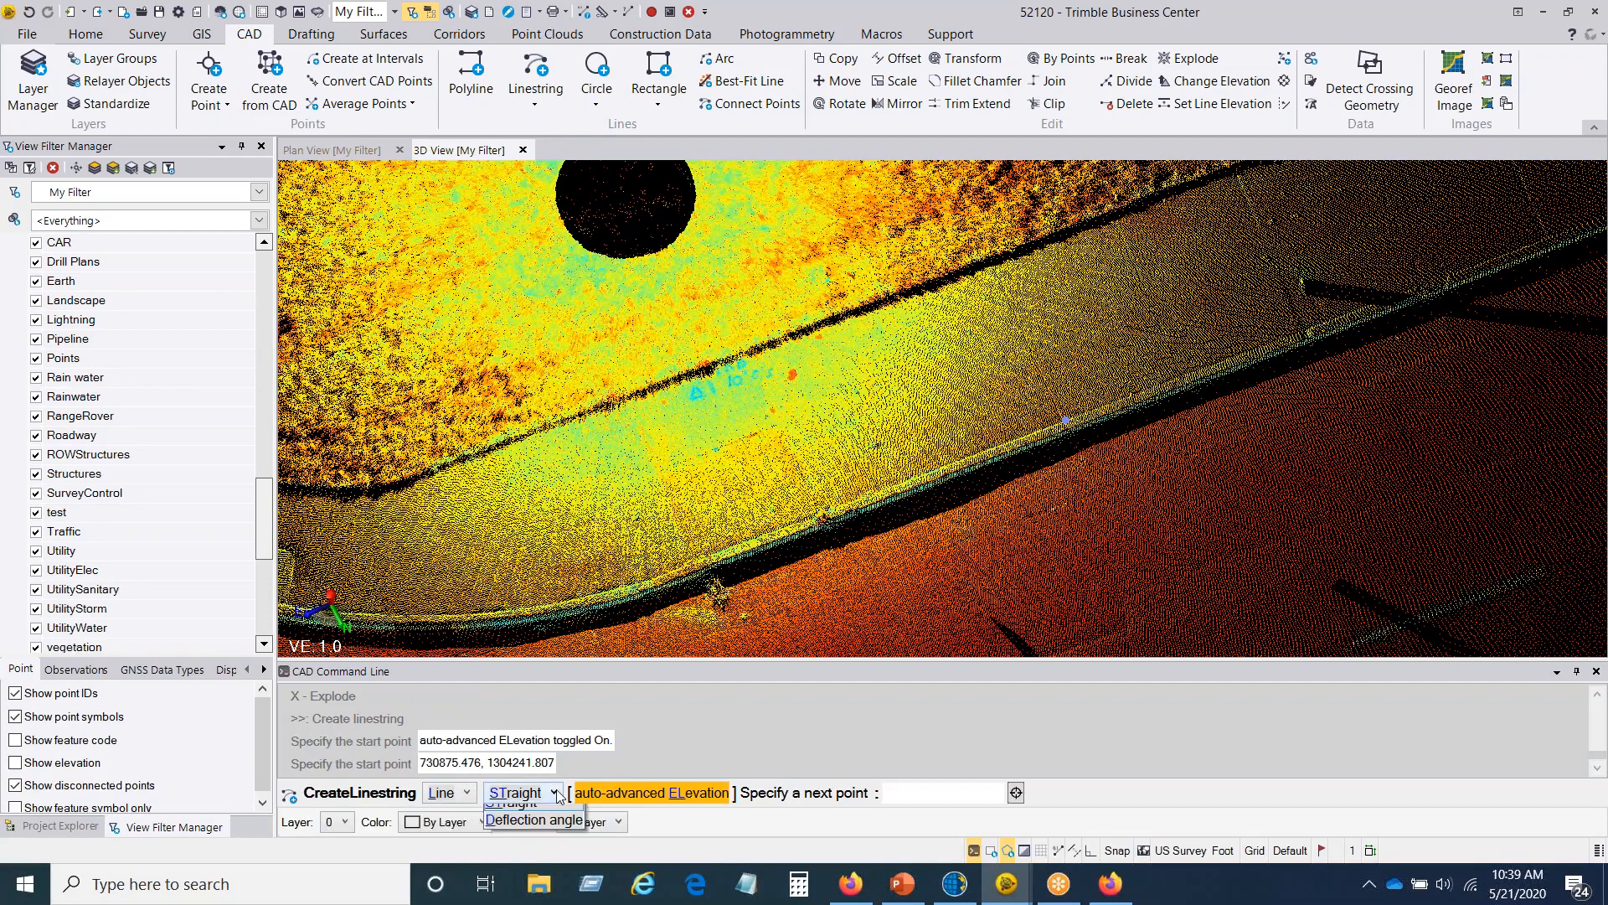
left_click(558, 794)
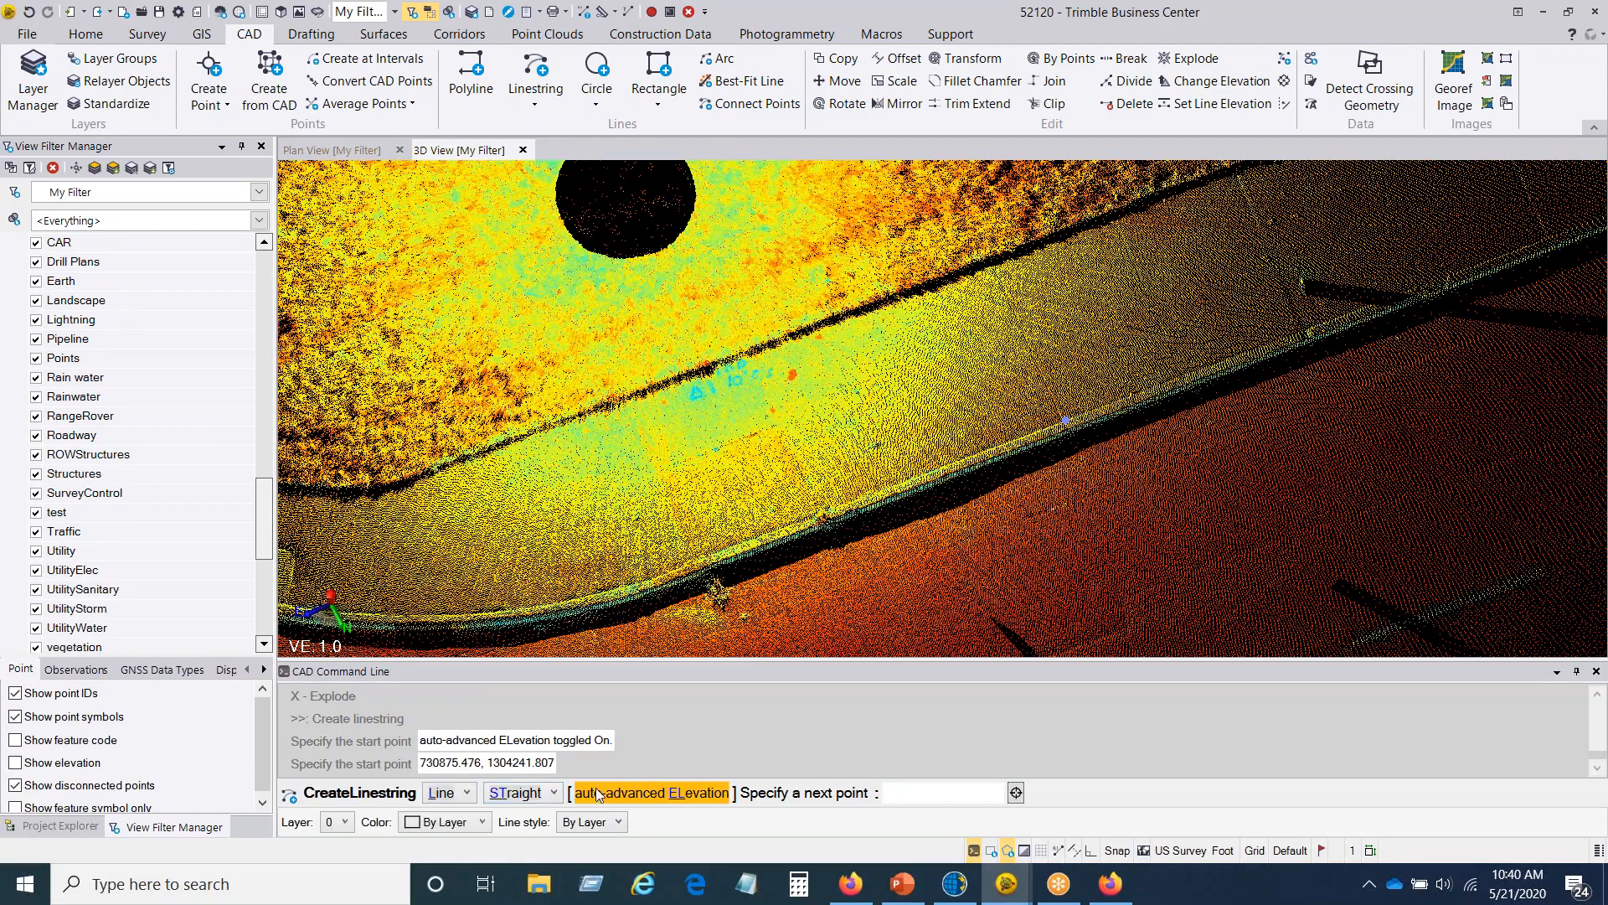
left_click(830, 508)
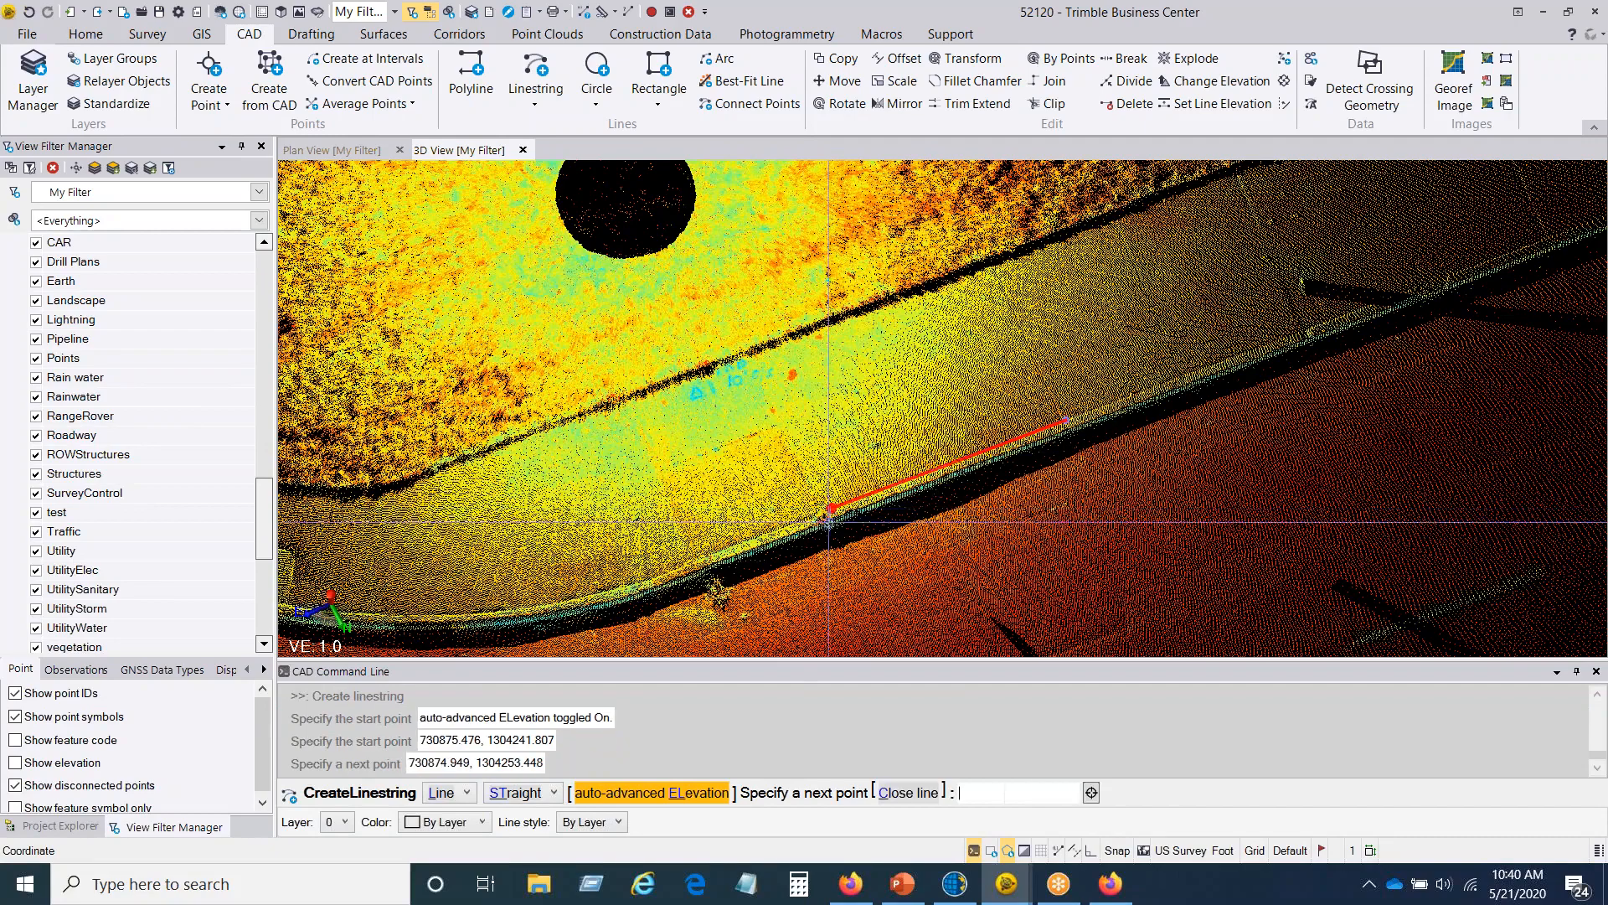
left_click(645, 579)
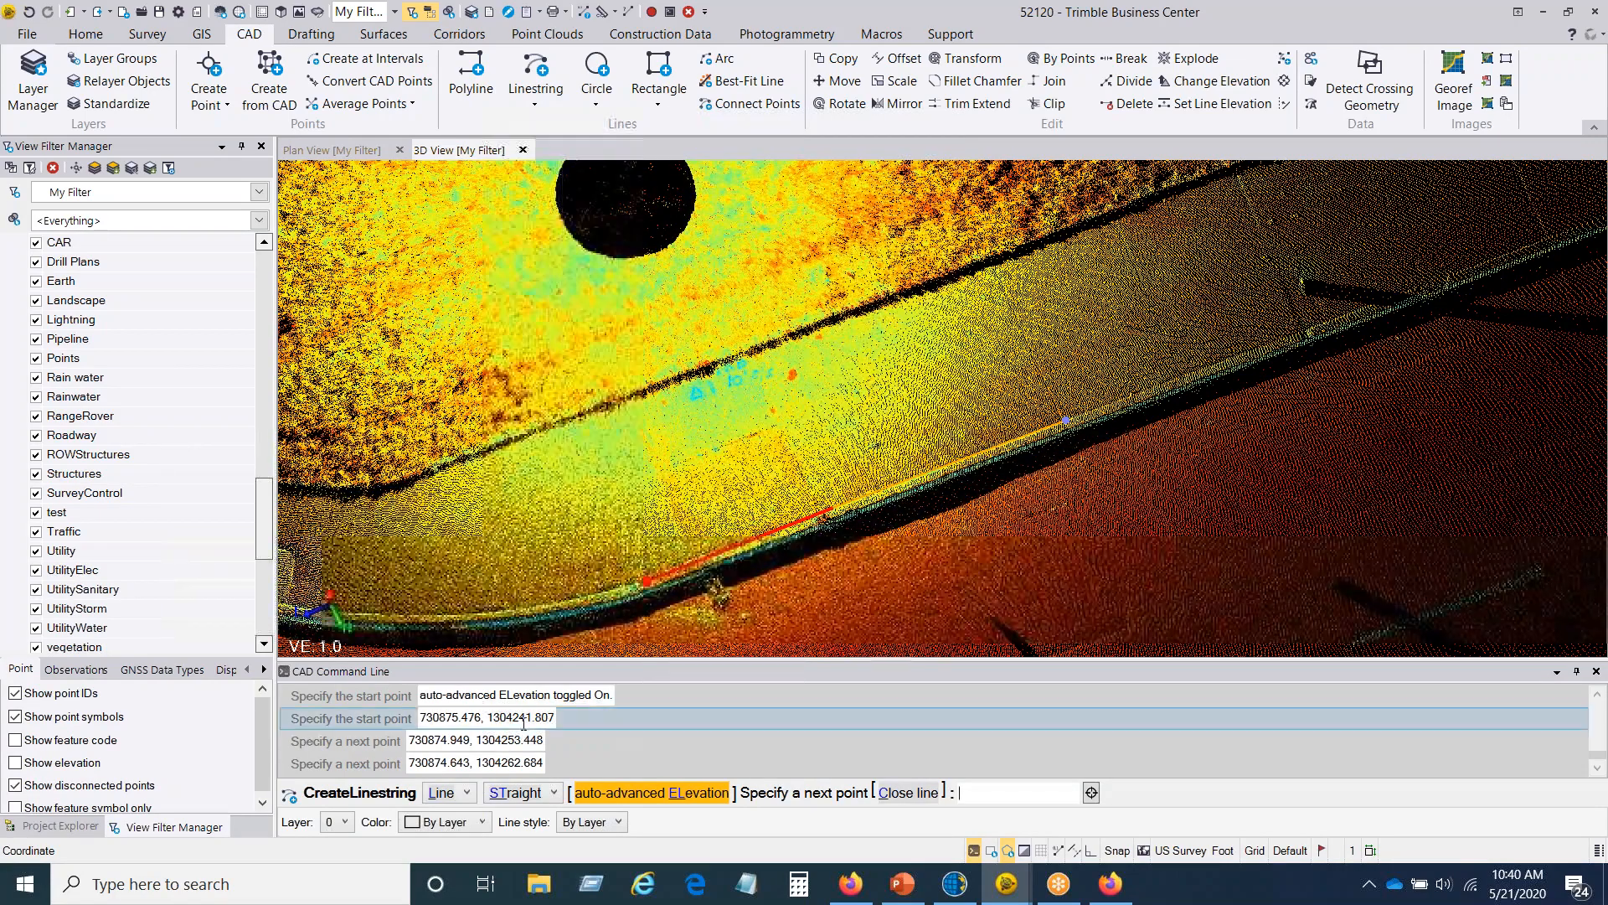
Step: Switch the linestring to Arc with Smooth curve and place four points along the curb edge past the rectangular pad
left_click(467, 793)
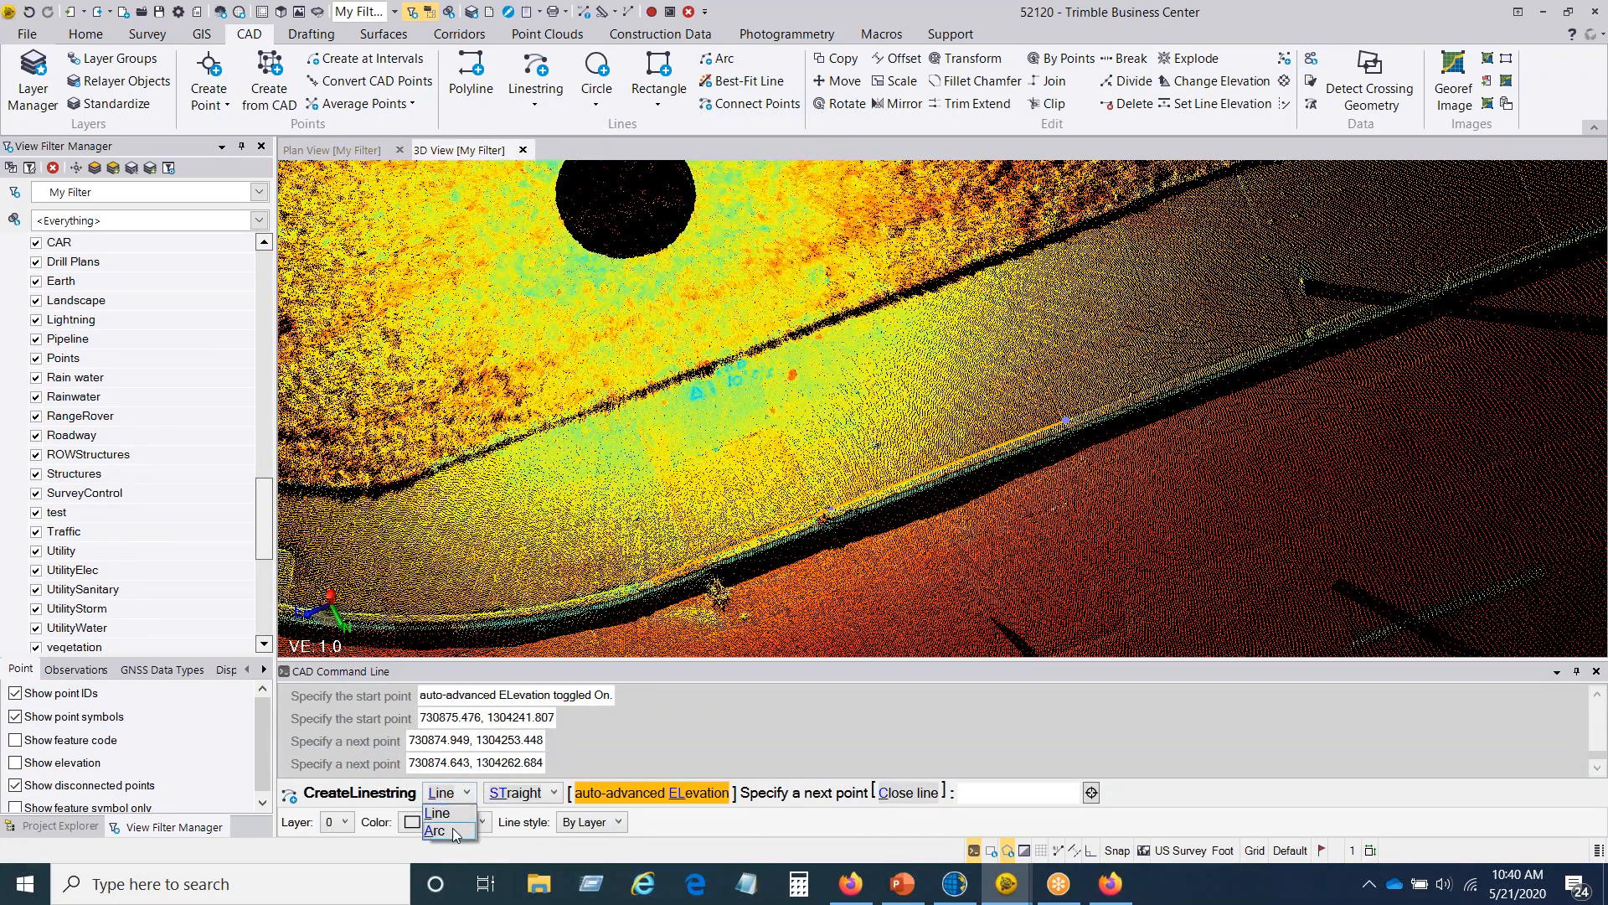
left_click(468, 820)
left_click(523, 795)
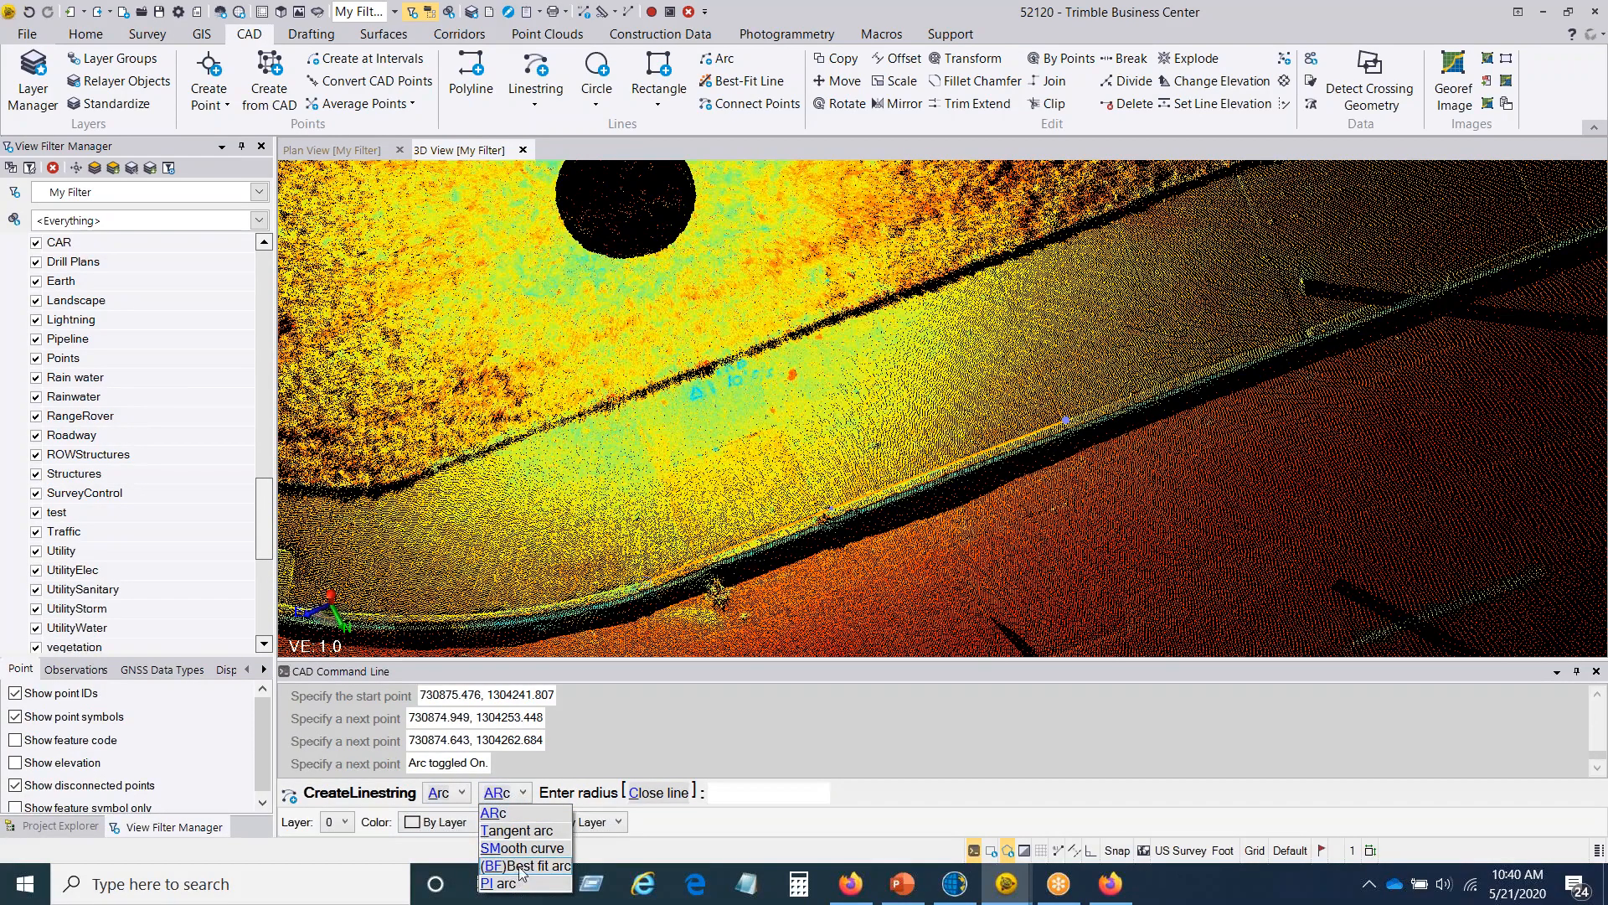
left_click(521, 848)
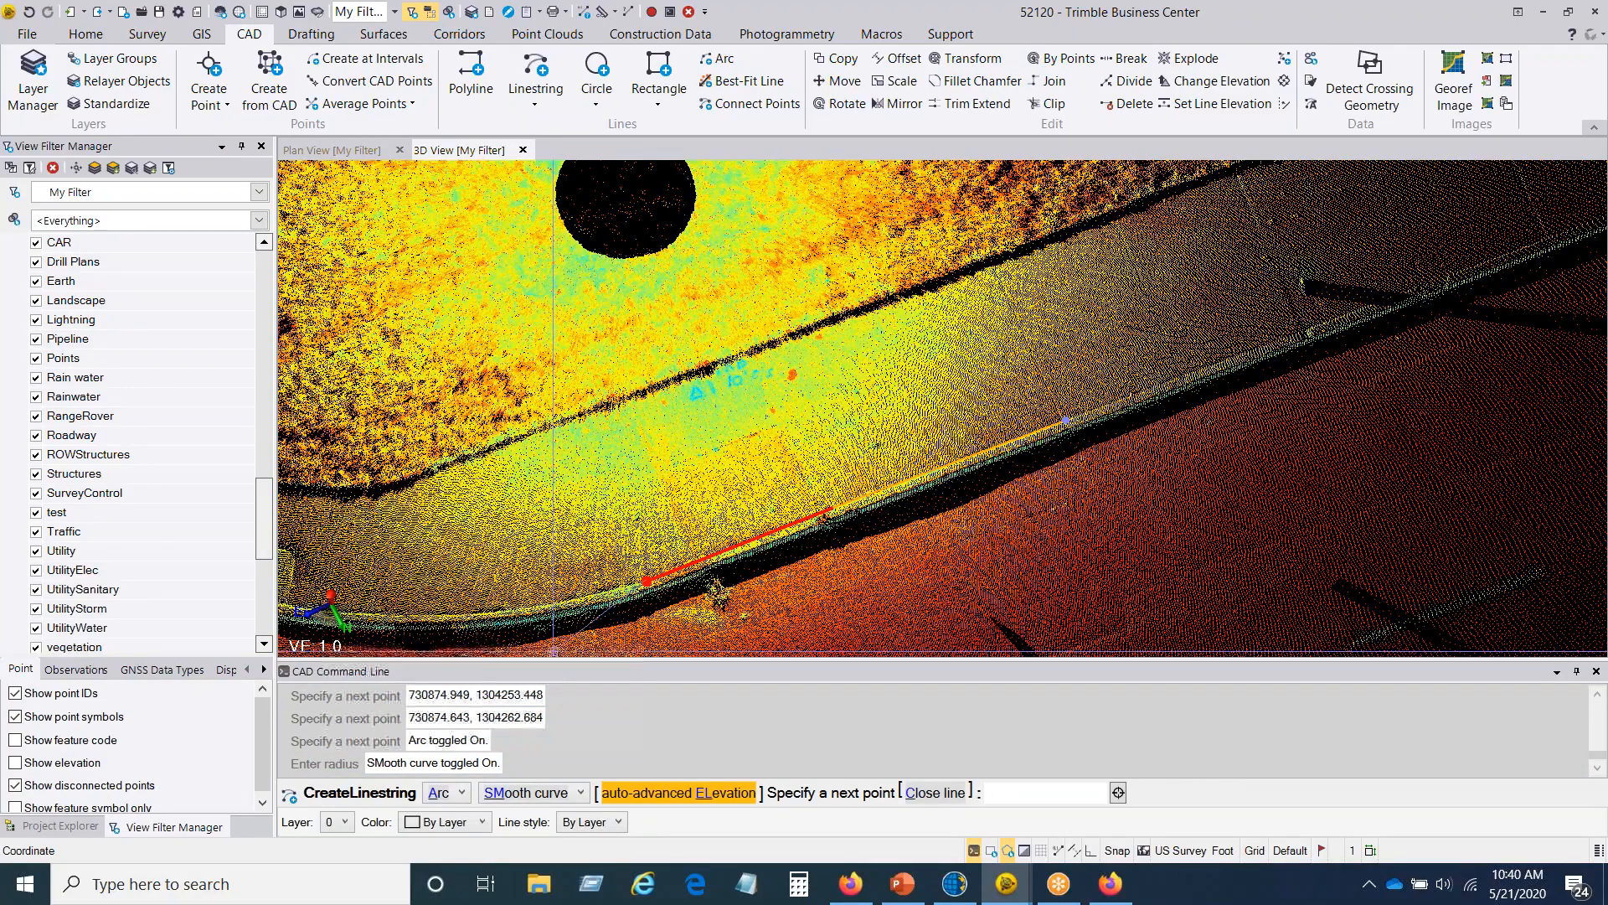
middle_click_drag(571, 581, 944, 575)
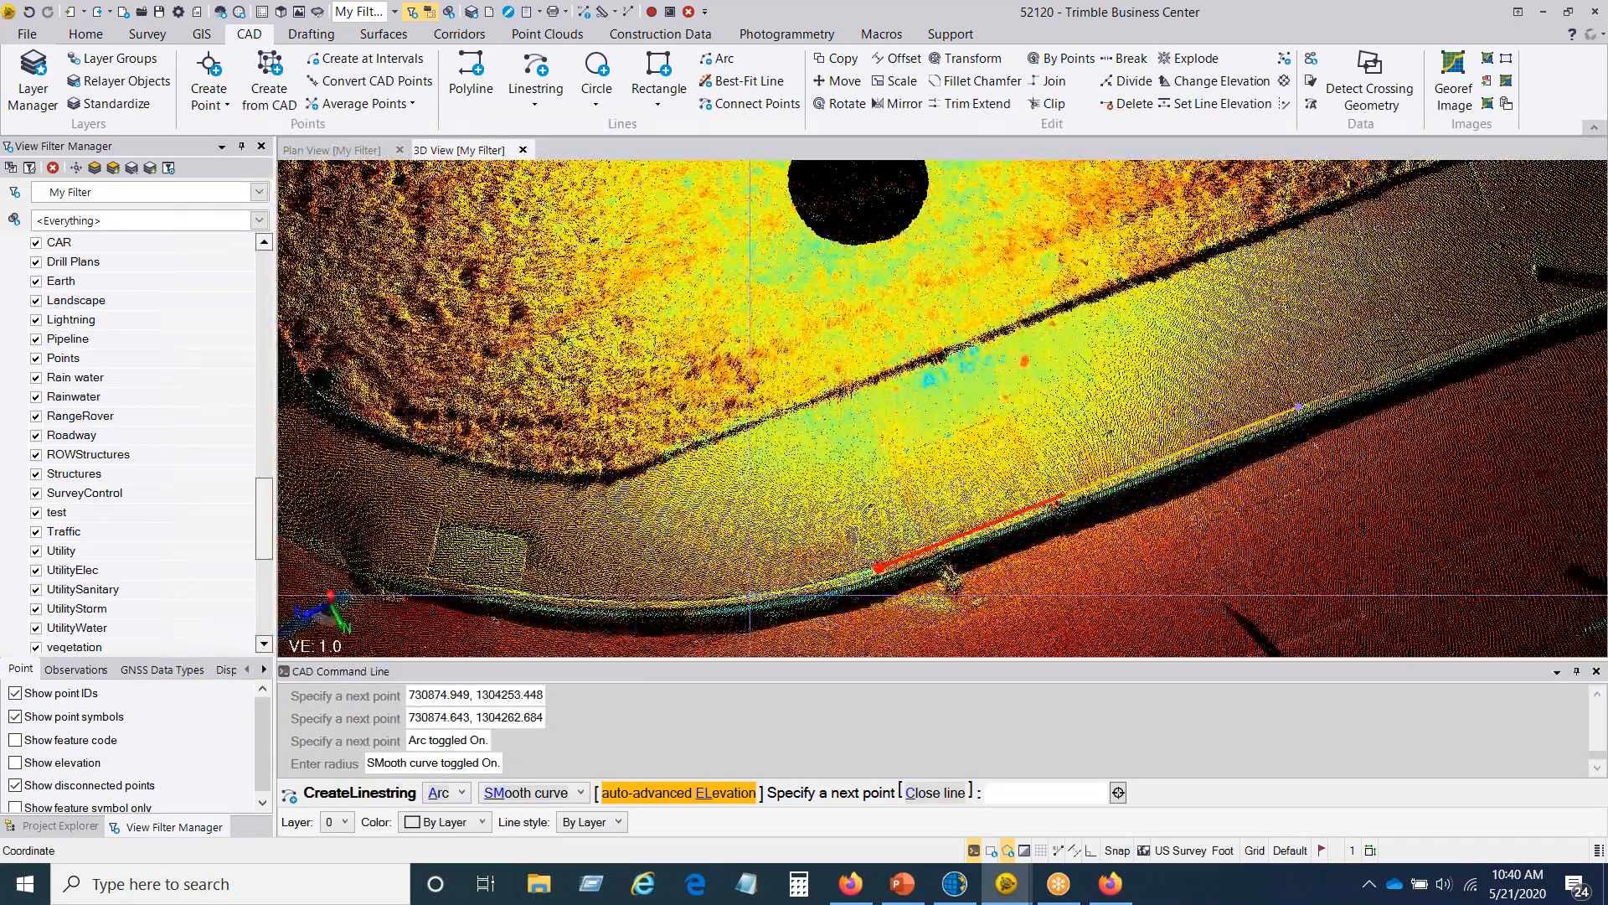
left_click(751, 596)
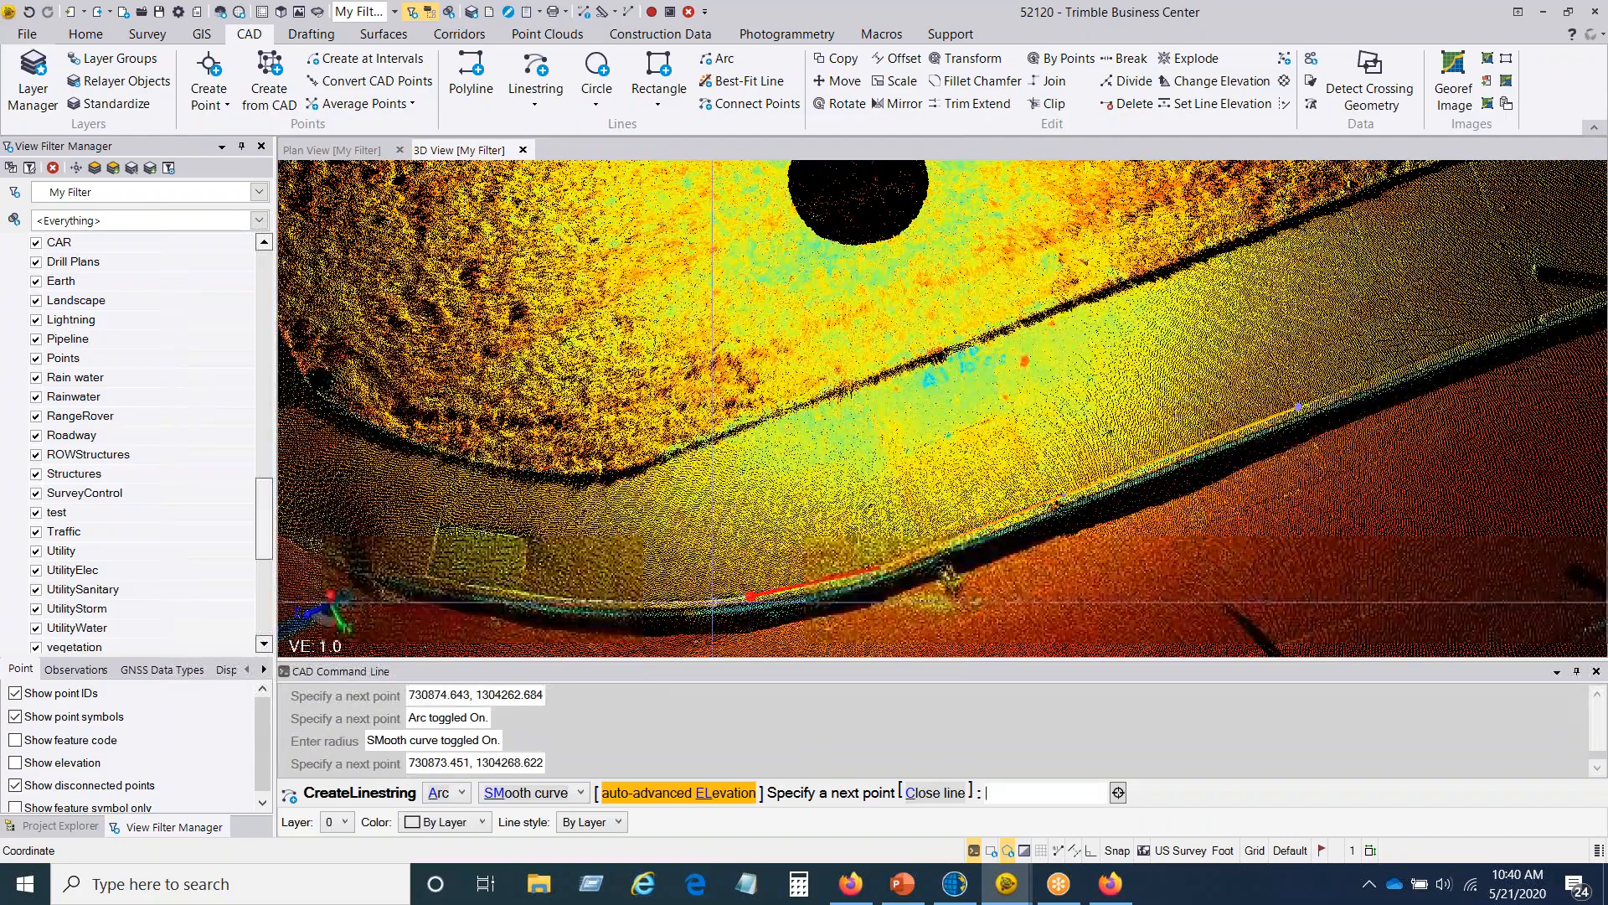
left_click(627, 601)
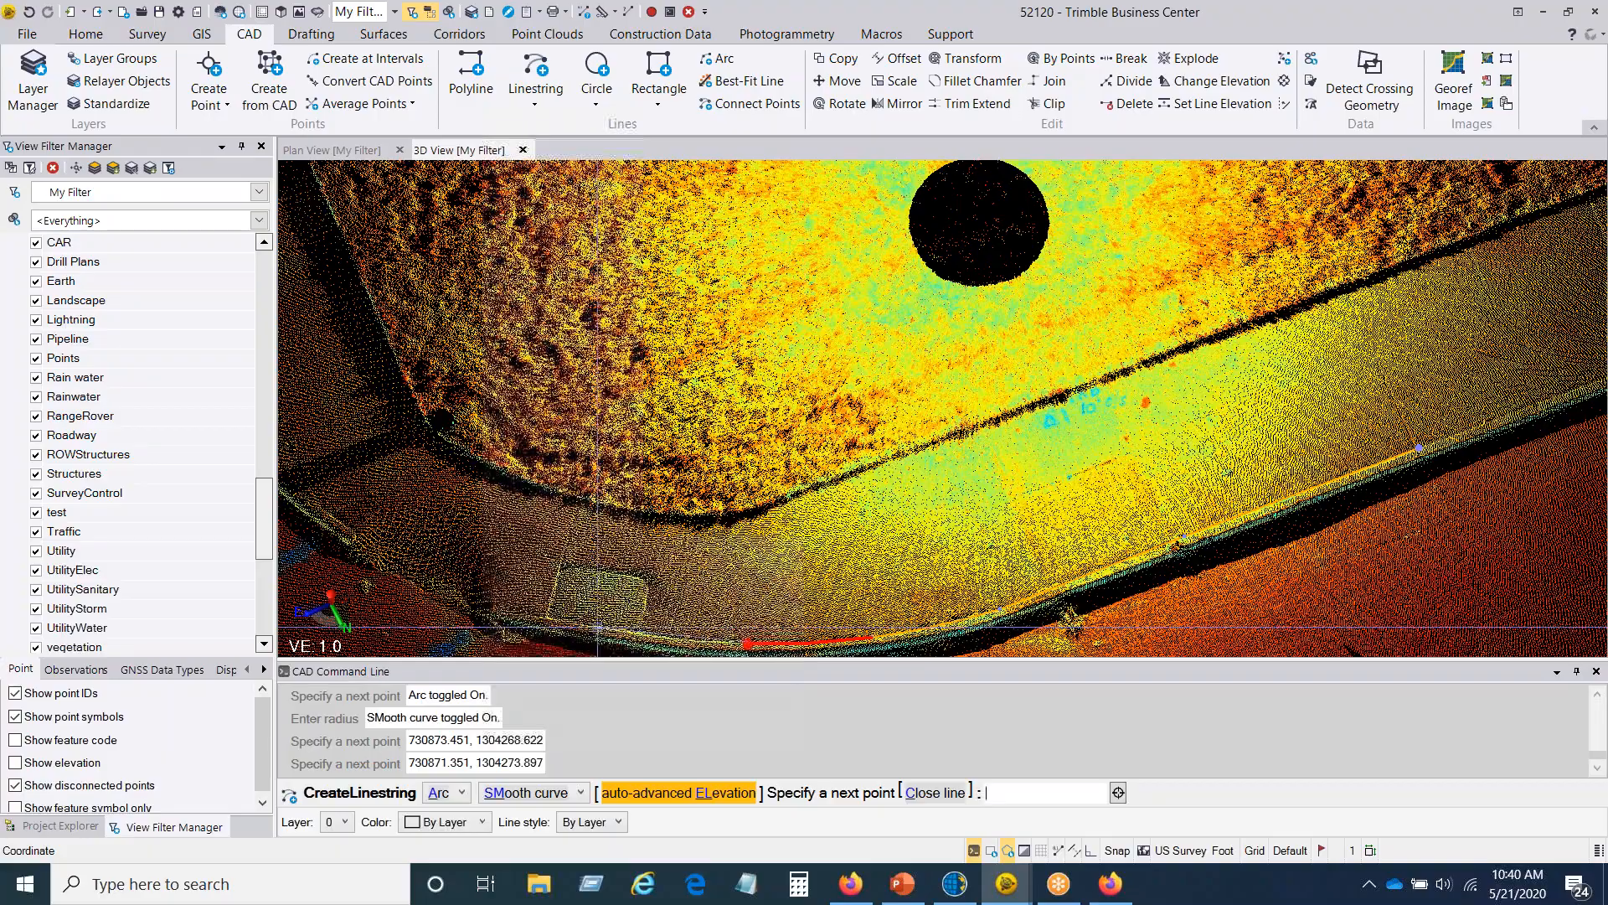
left_click(598, 628)
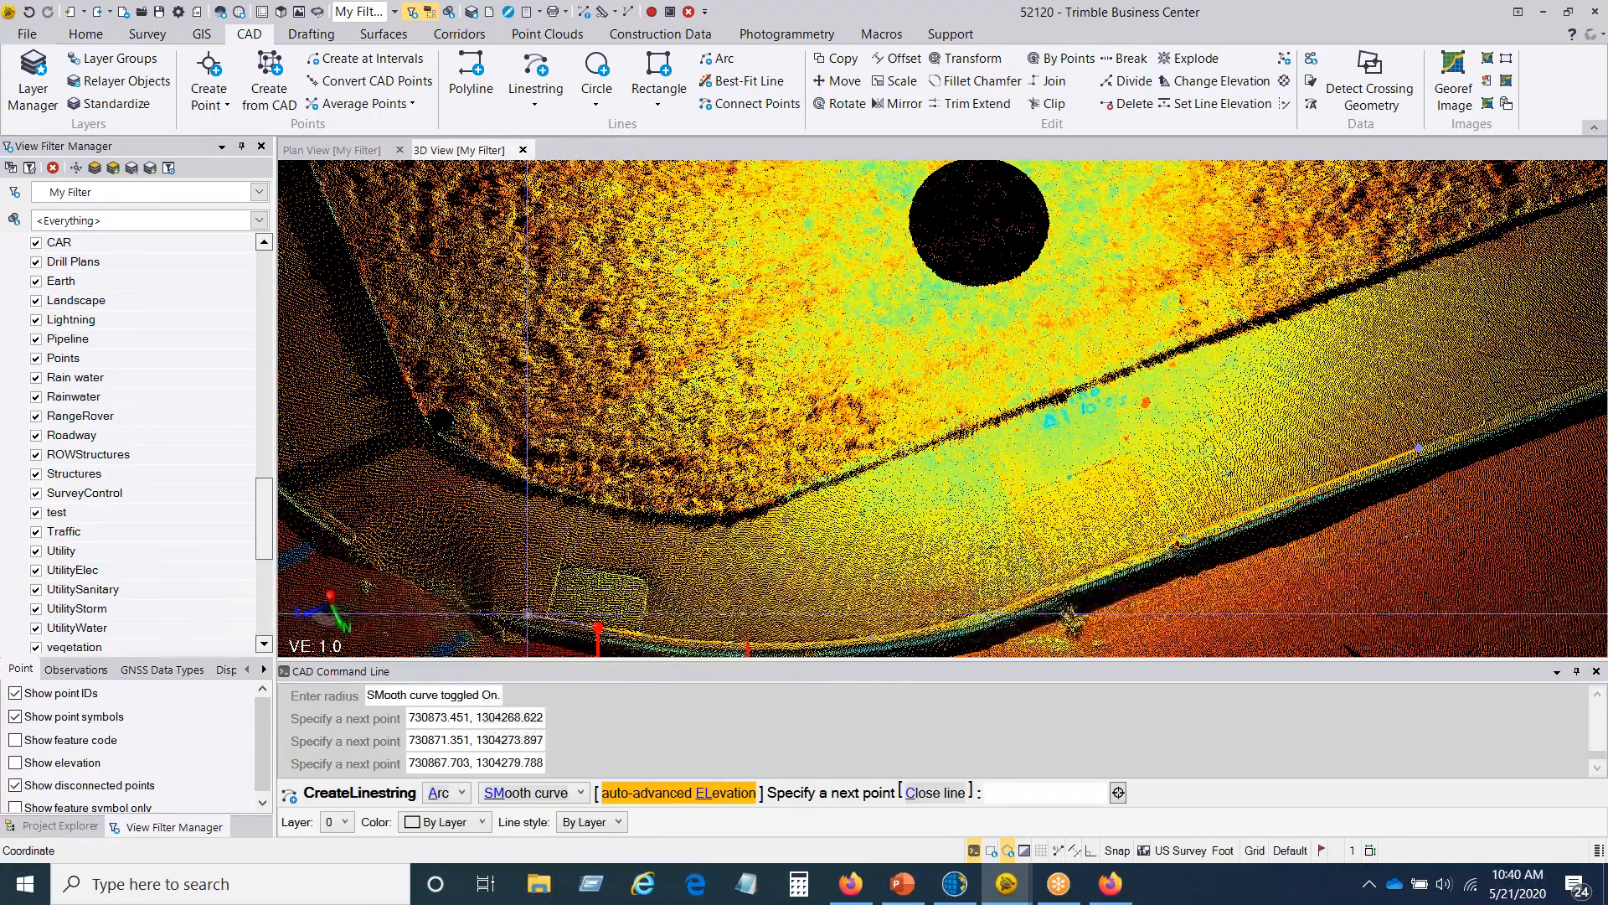
left_click(527, 614)
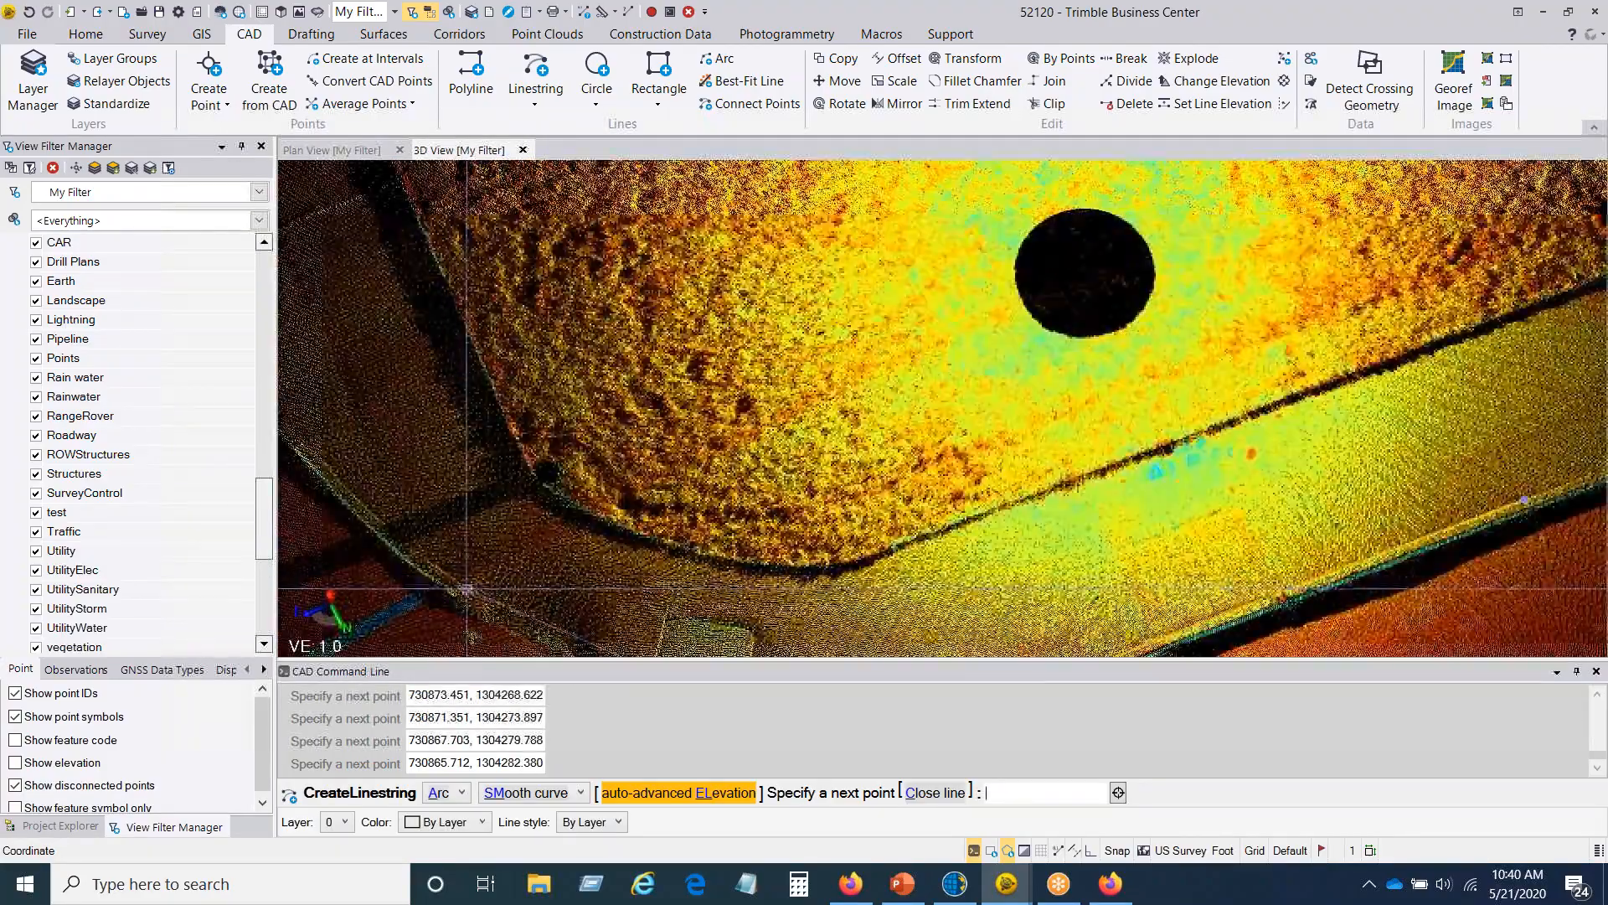
Step: Continue the smooth curve with four more points around the rest of the curb corner
left_click(464, 586)
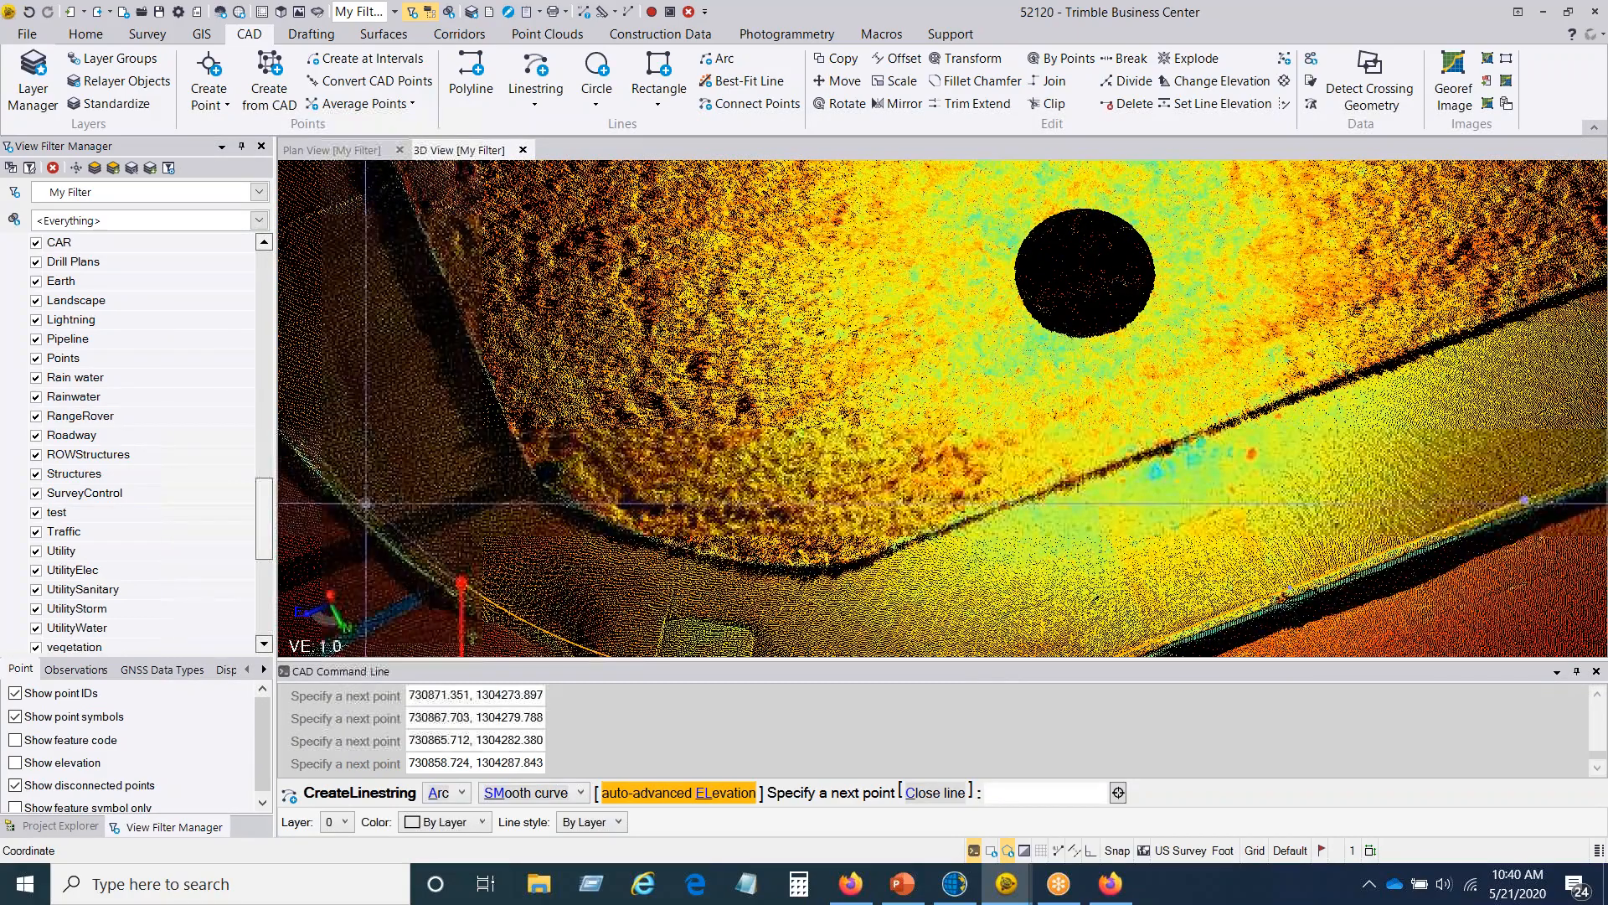
left_click(368, 469)
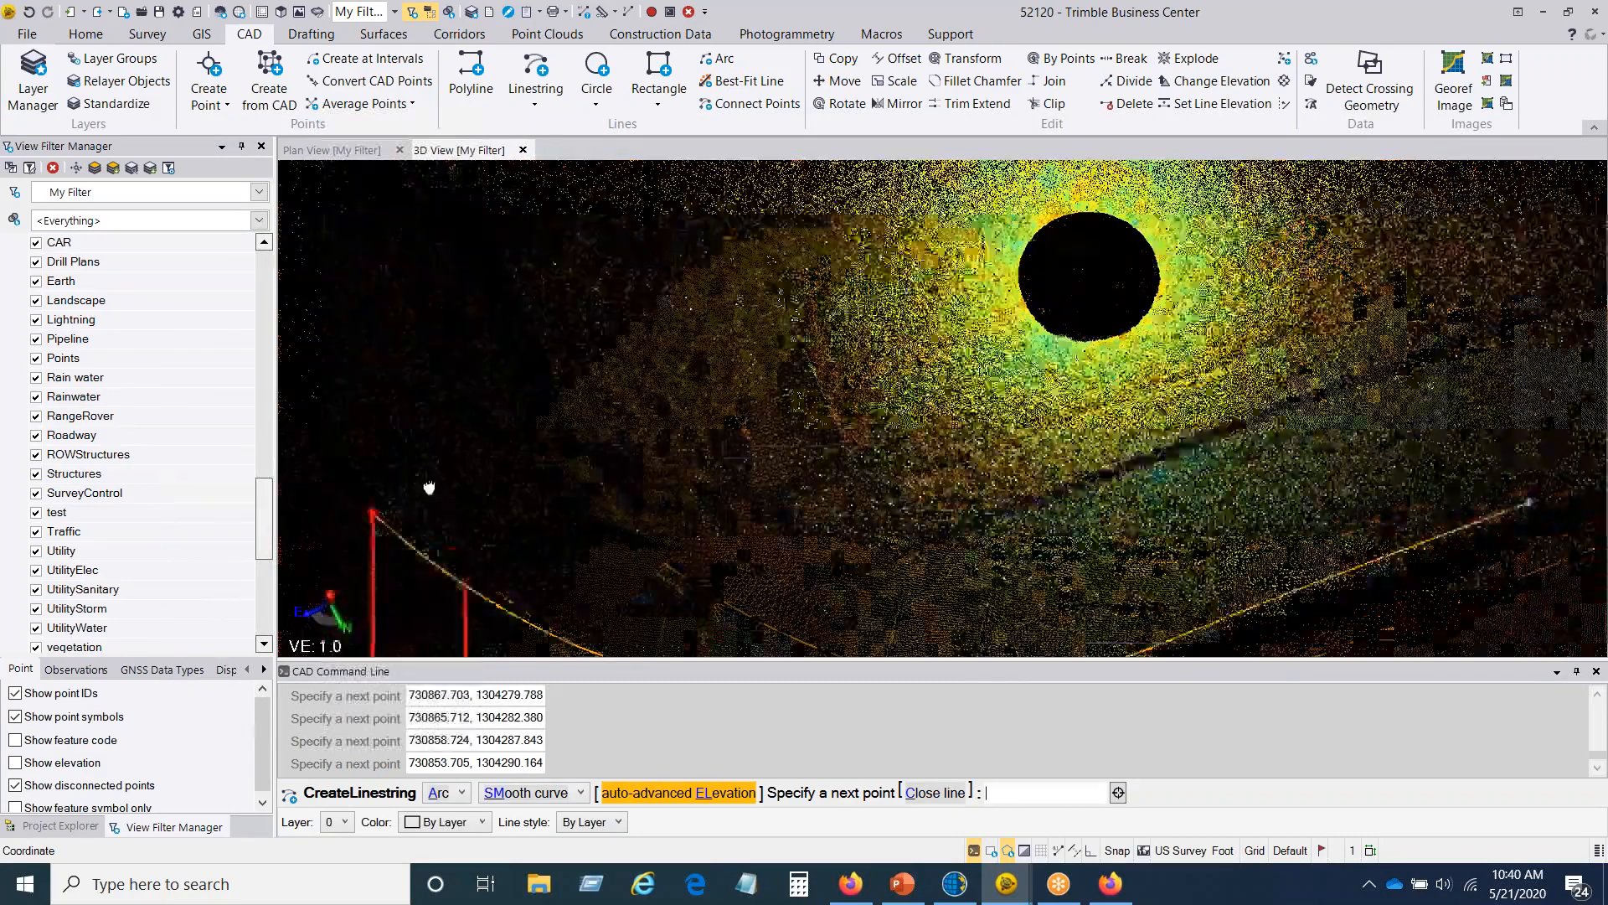
middle_click_drag(429, 487, 584, 559)
left_click(444, 488)
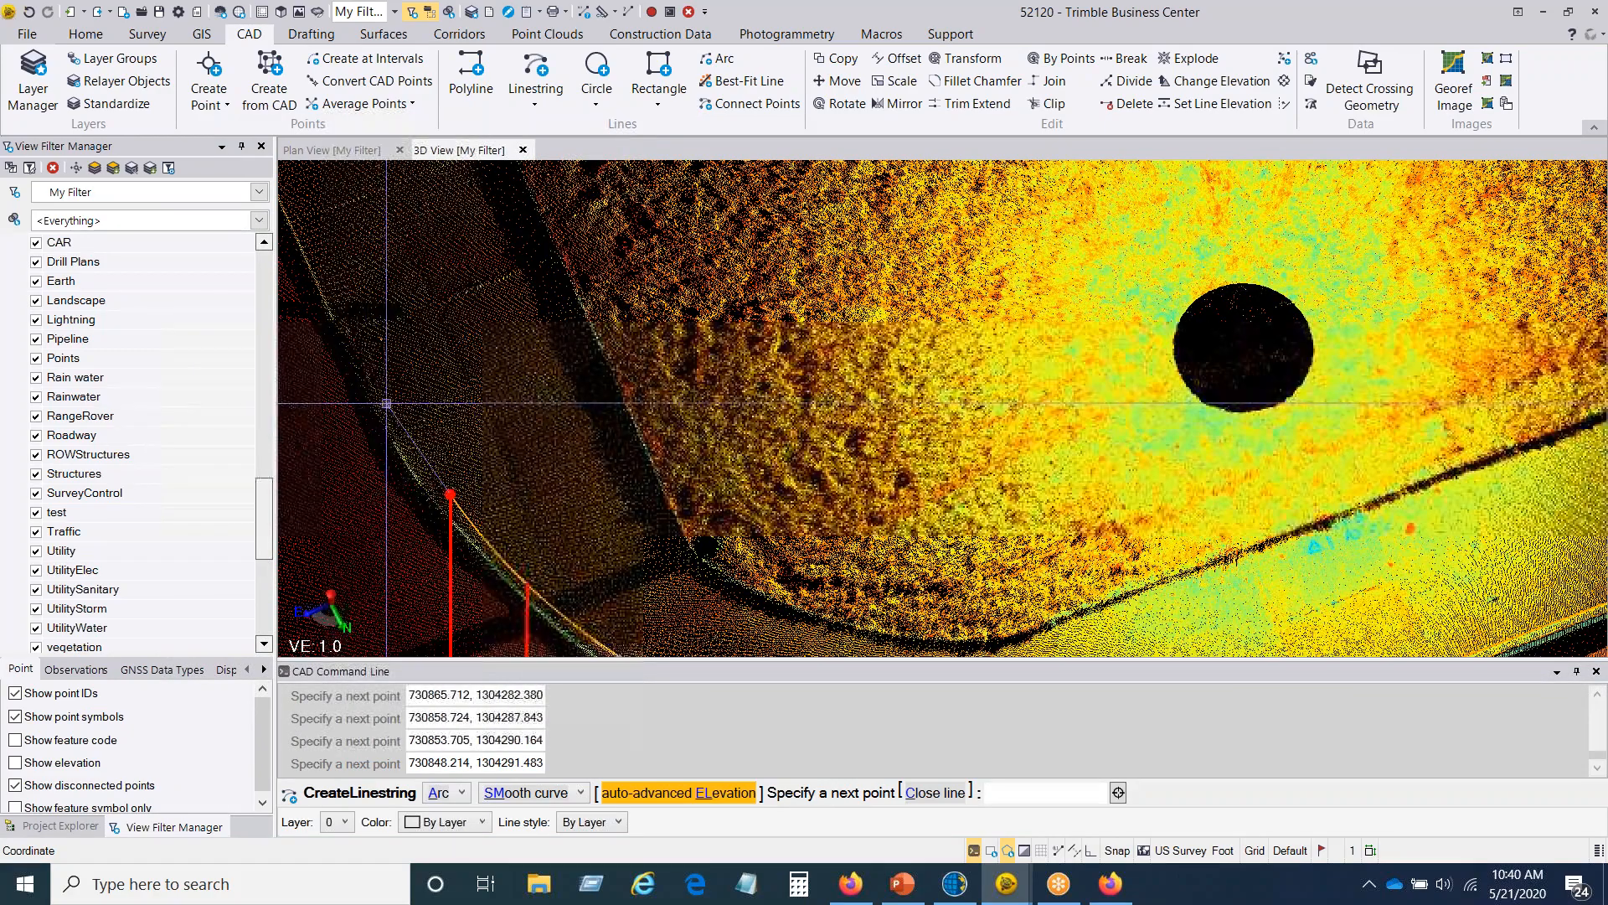
left_click(386, 403)
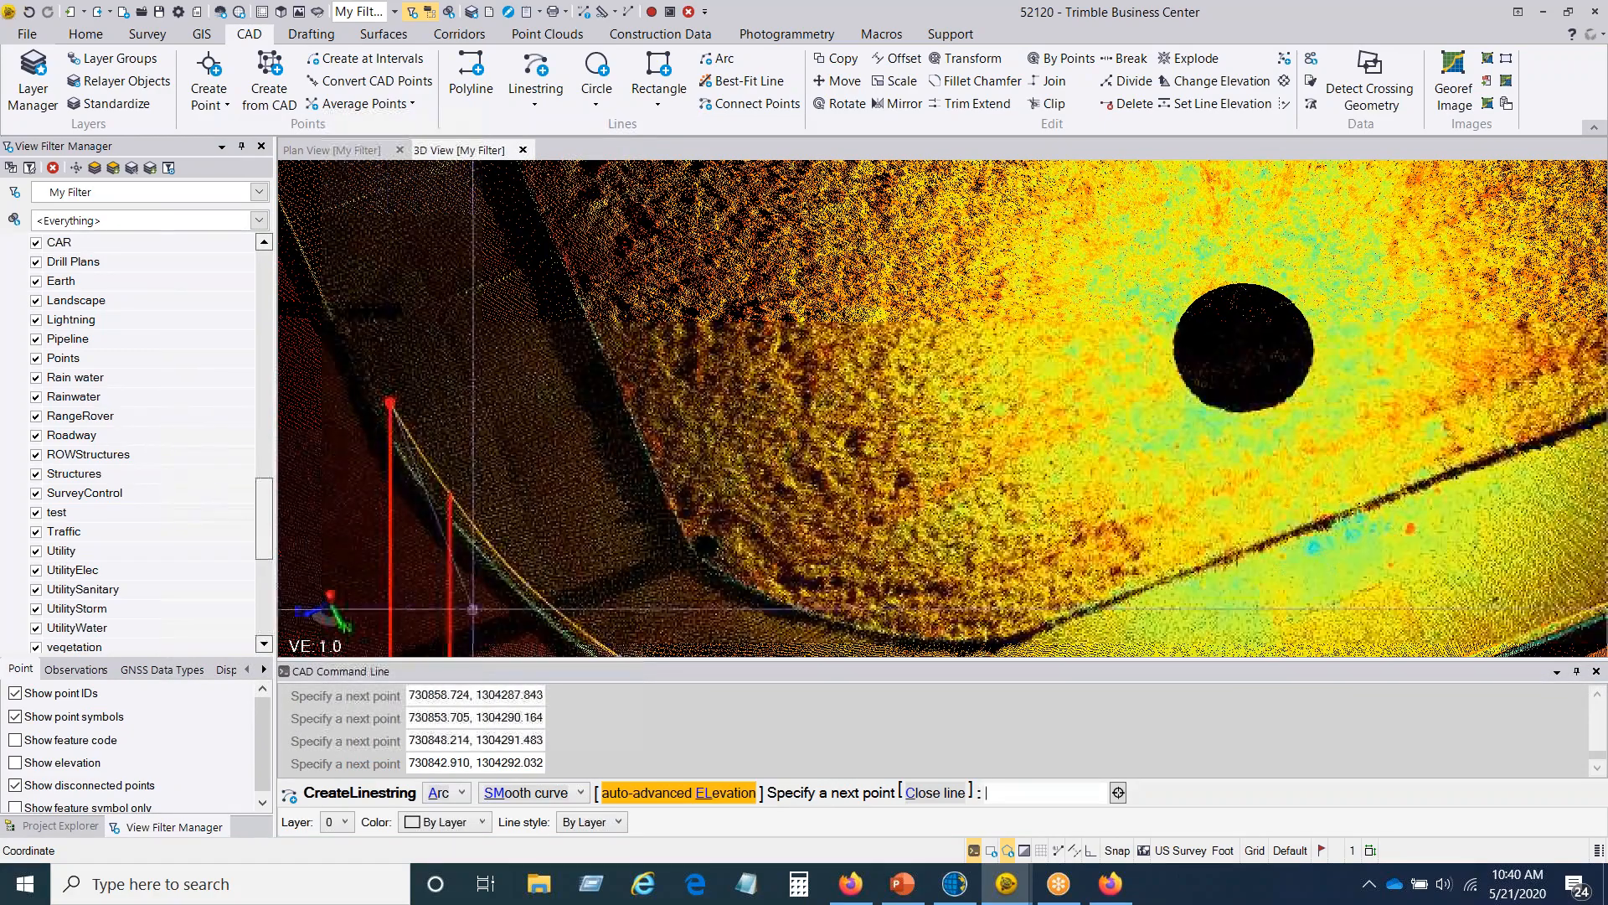
Step: Switch back to Line, add a final straight segment along the curb beyond the corner, and end the linestring
left_click(470, 797)
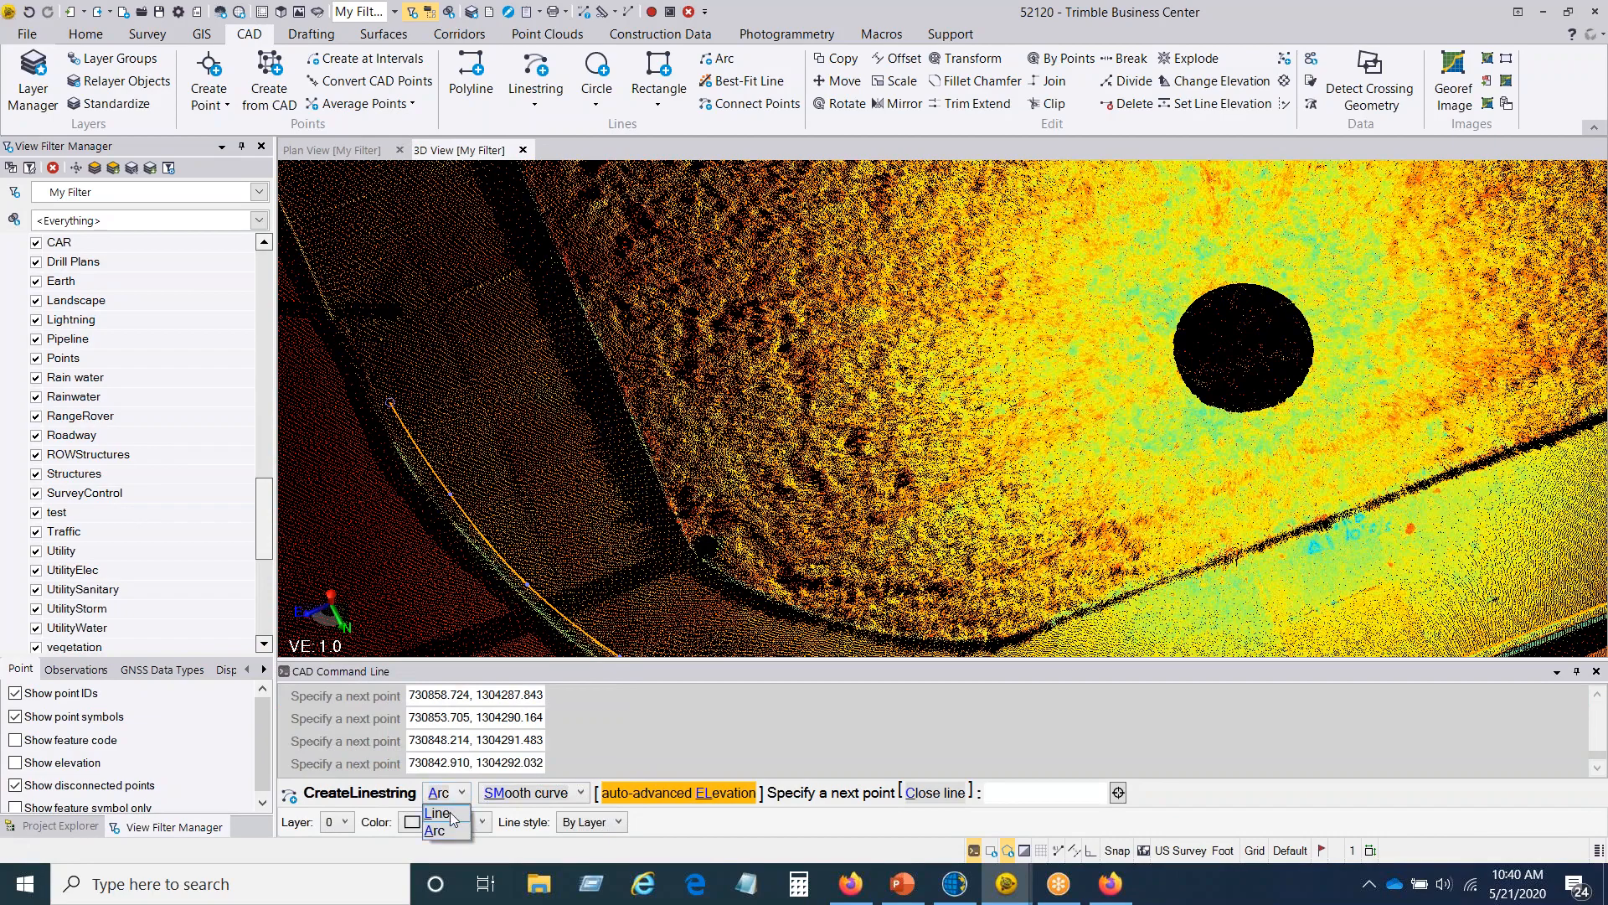
left_click(440, 810)
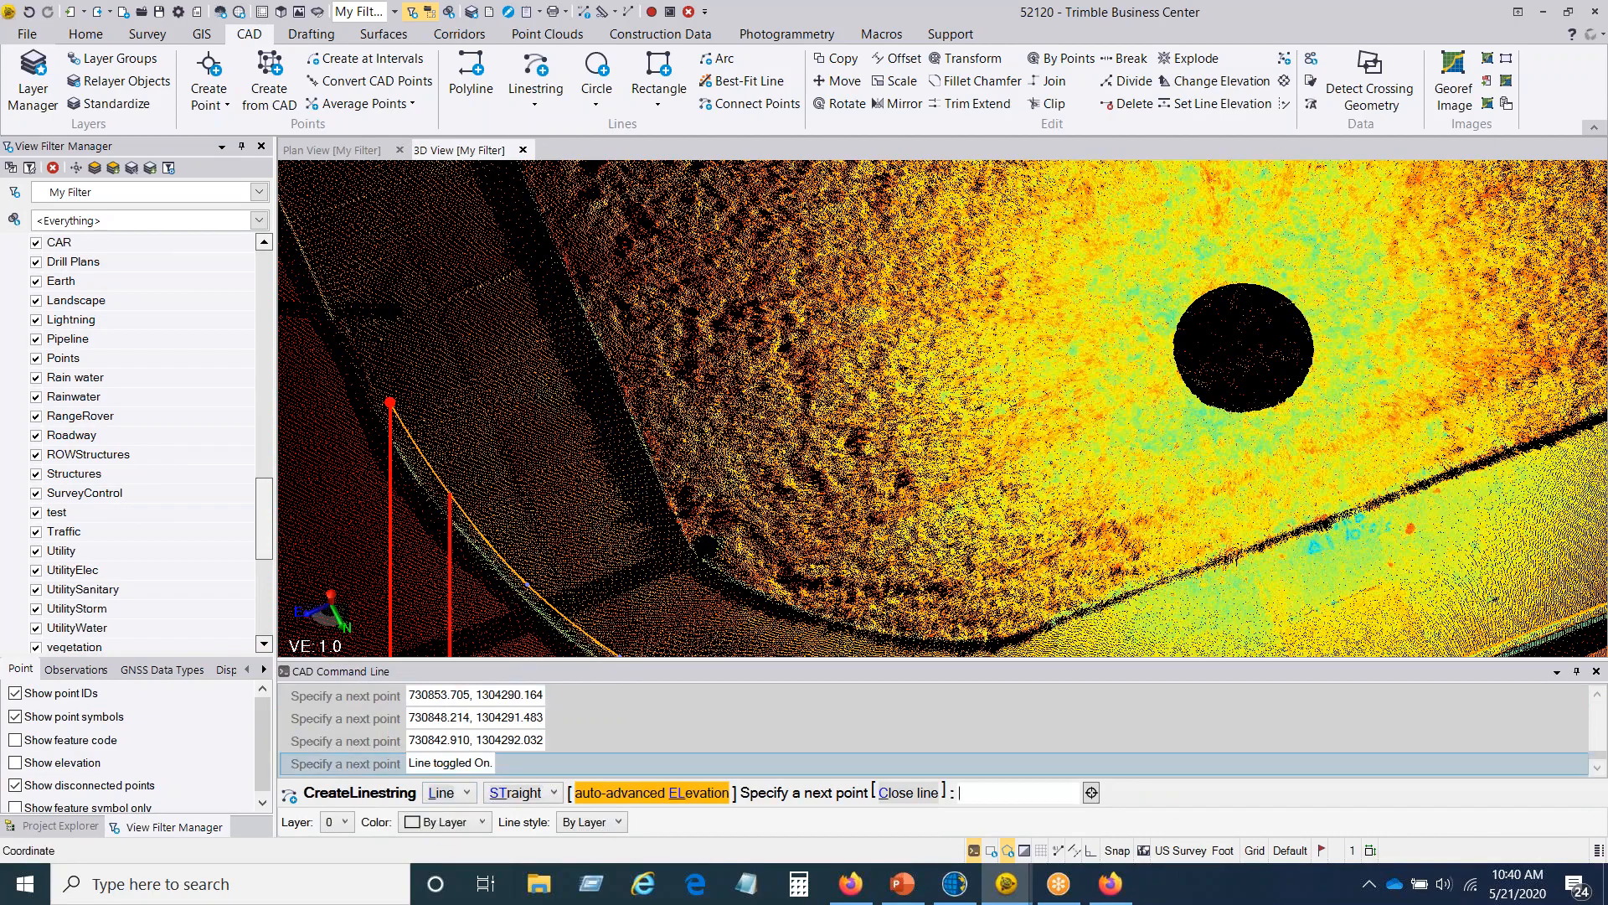
left_click(302, 226)
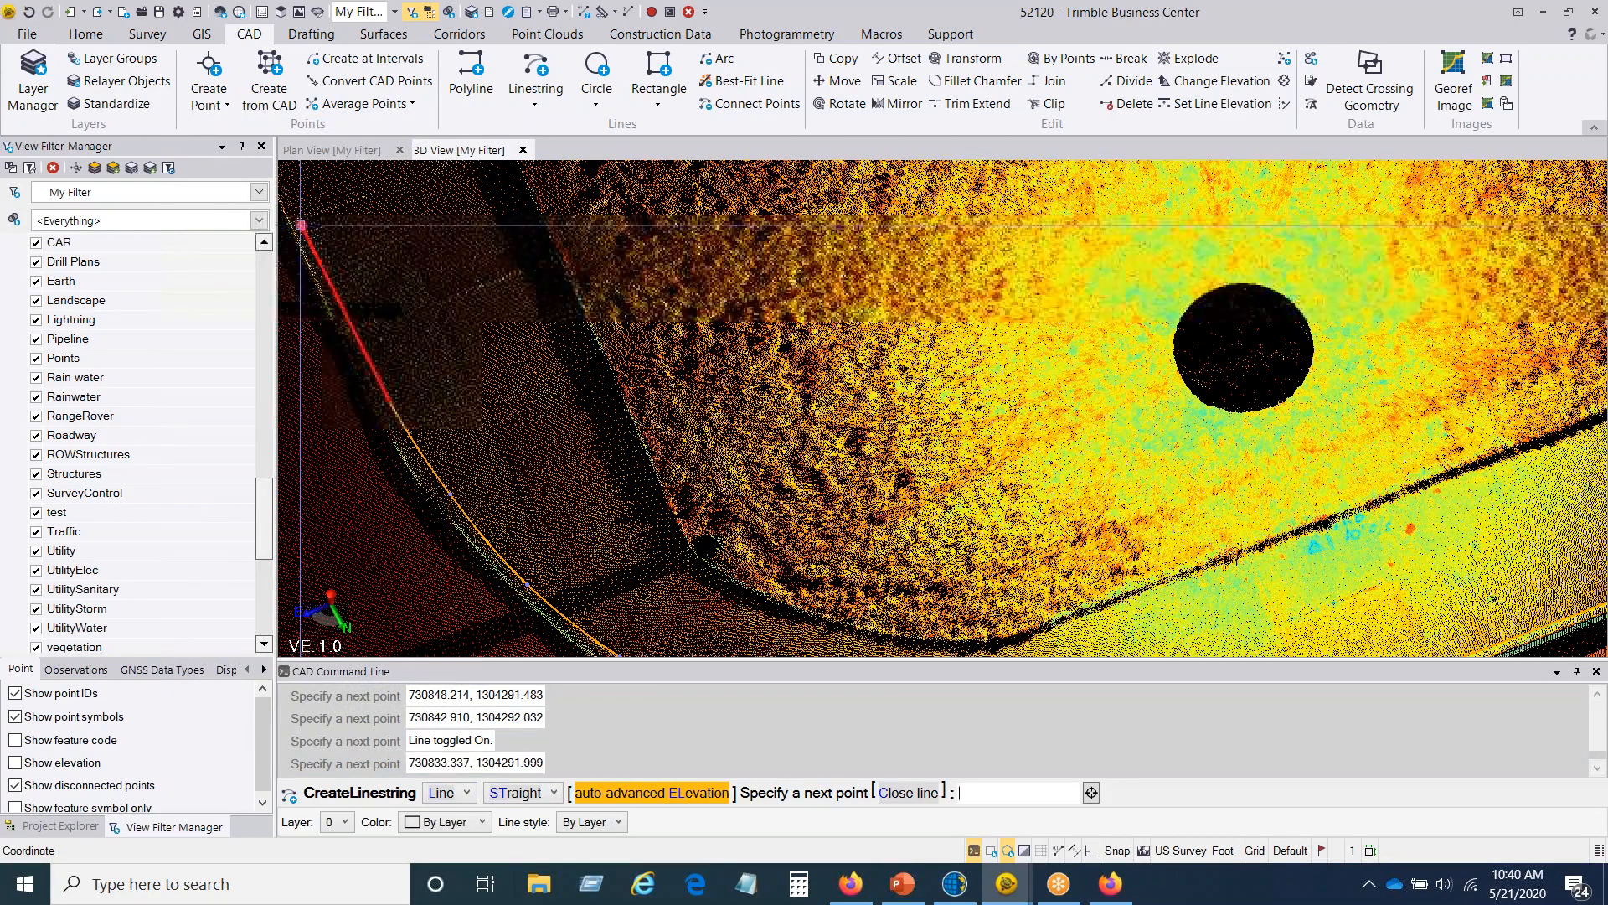
key("Return")
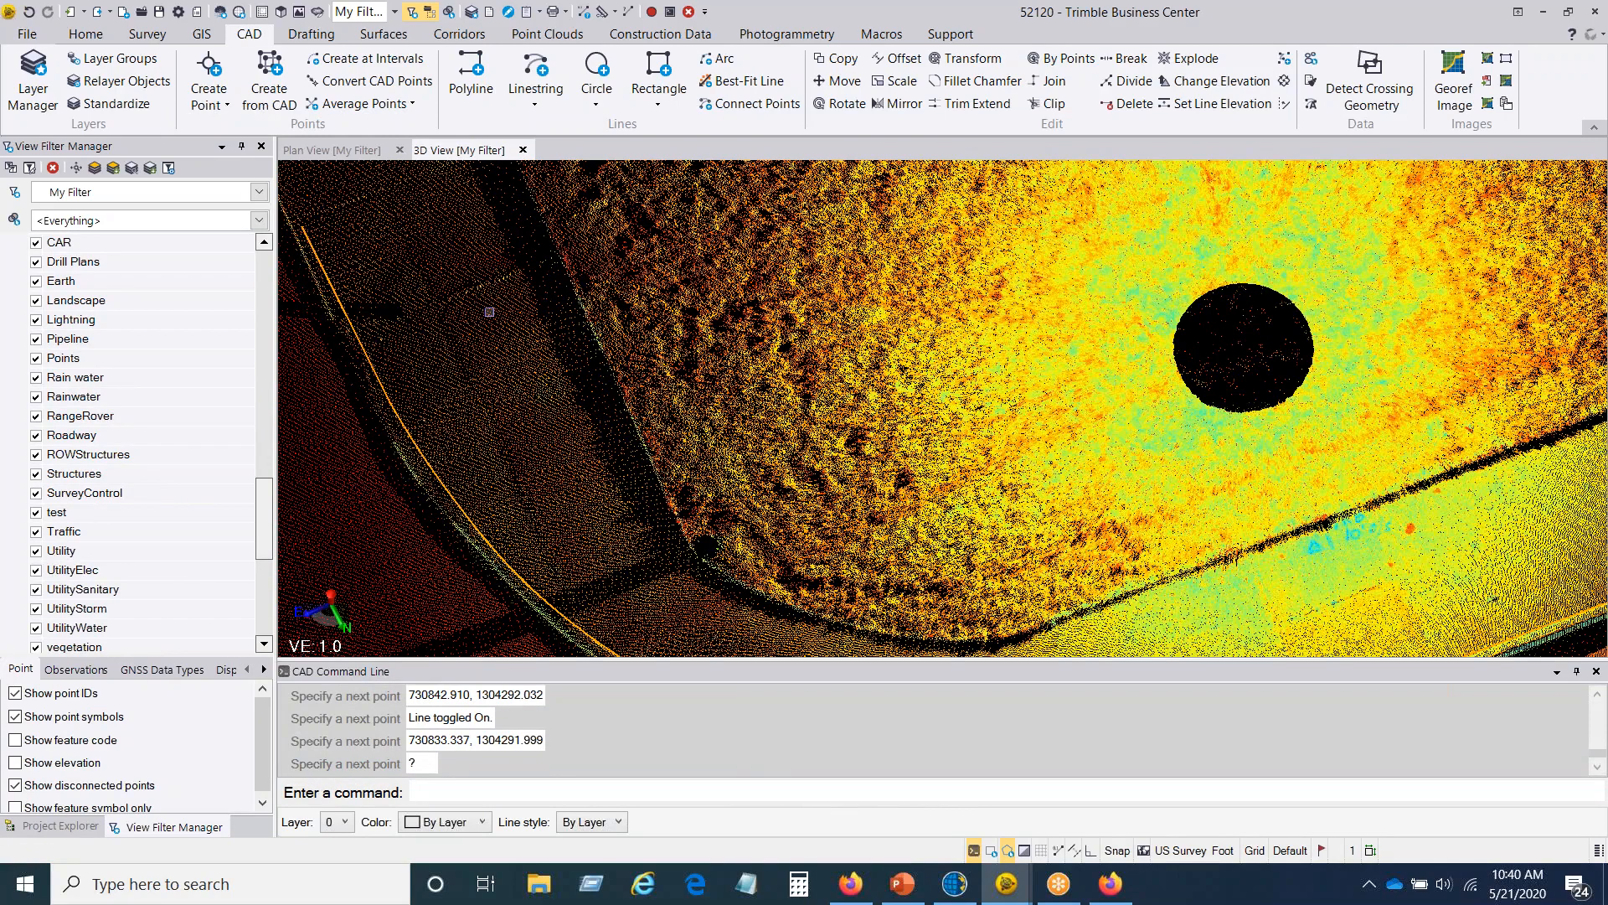
Step: Hide the Ground point cloud region, clear the linestring selection, and show the SITE region in the view filter
left_click_drag(264, 537, 264, 613)
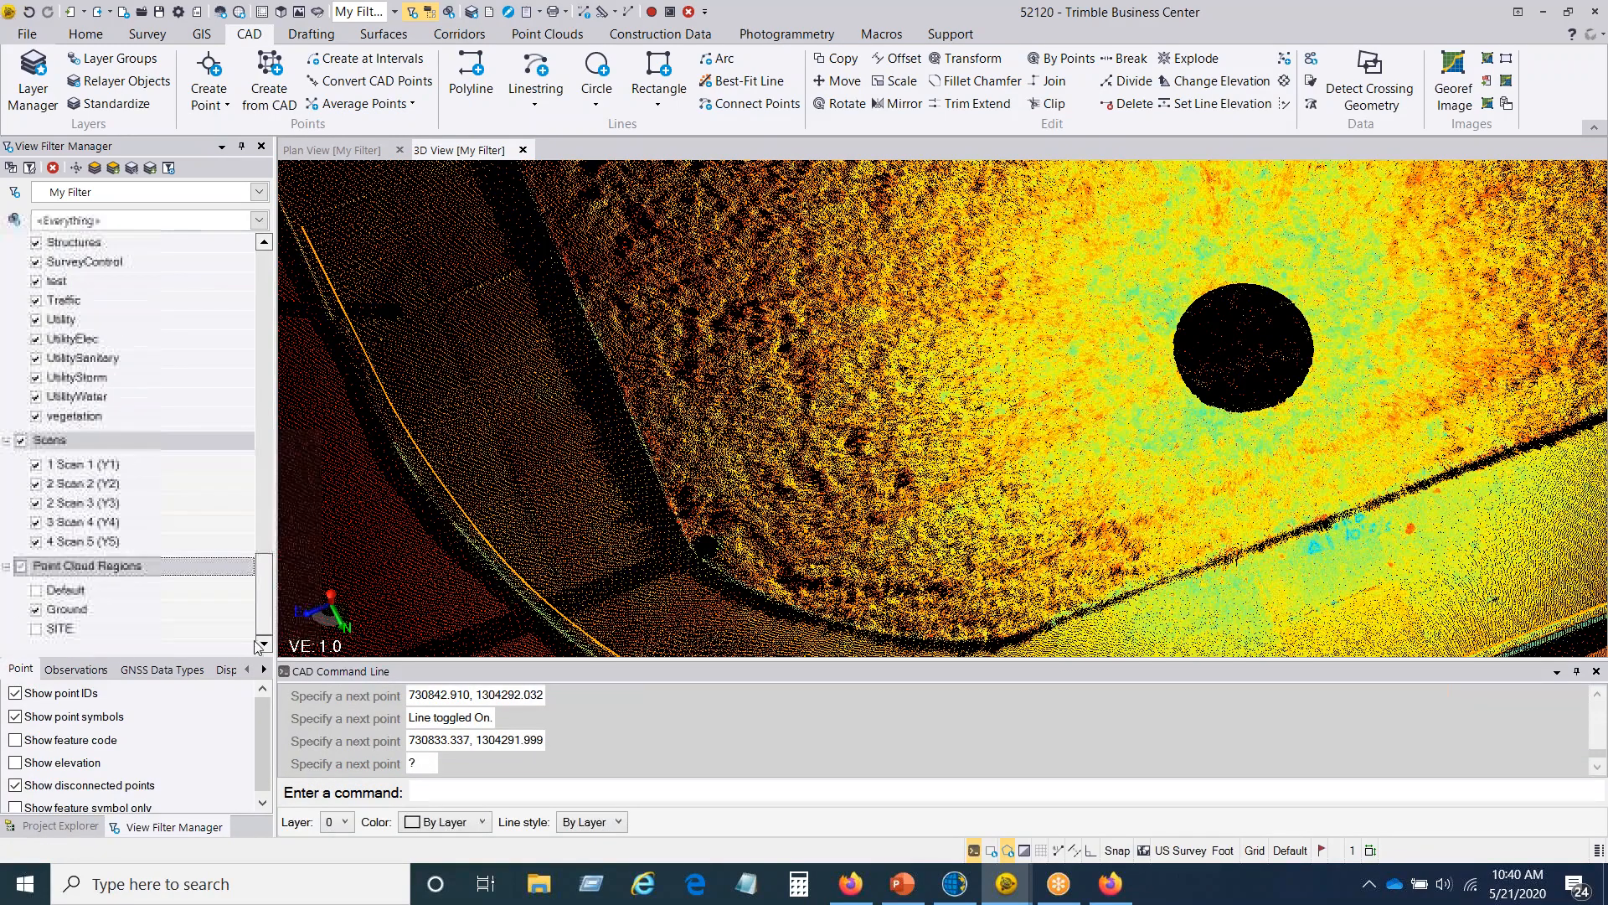
left_click(36, 609)
scroll(629, 523, "down", 8)
mouse_move(858, 577)
right_mouse_down()
mouse_move(897, 499)
mouse_move(887, 546)
mouse_move(707, 552)
mouse_move(761, 584)
mouse_move(851, 567)
mouse_move(827, 565)
right_mouse_up()
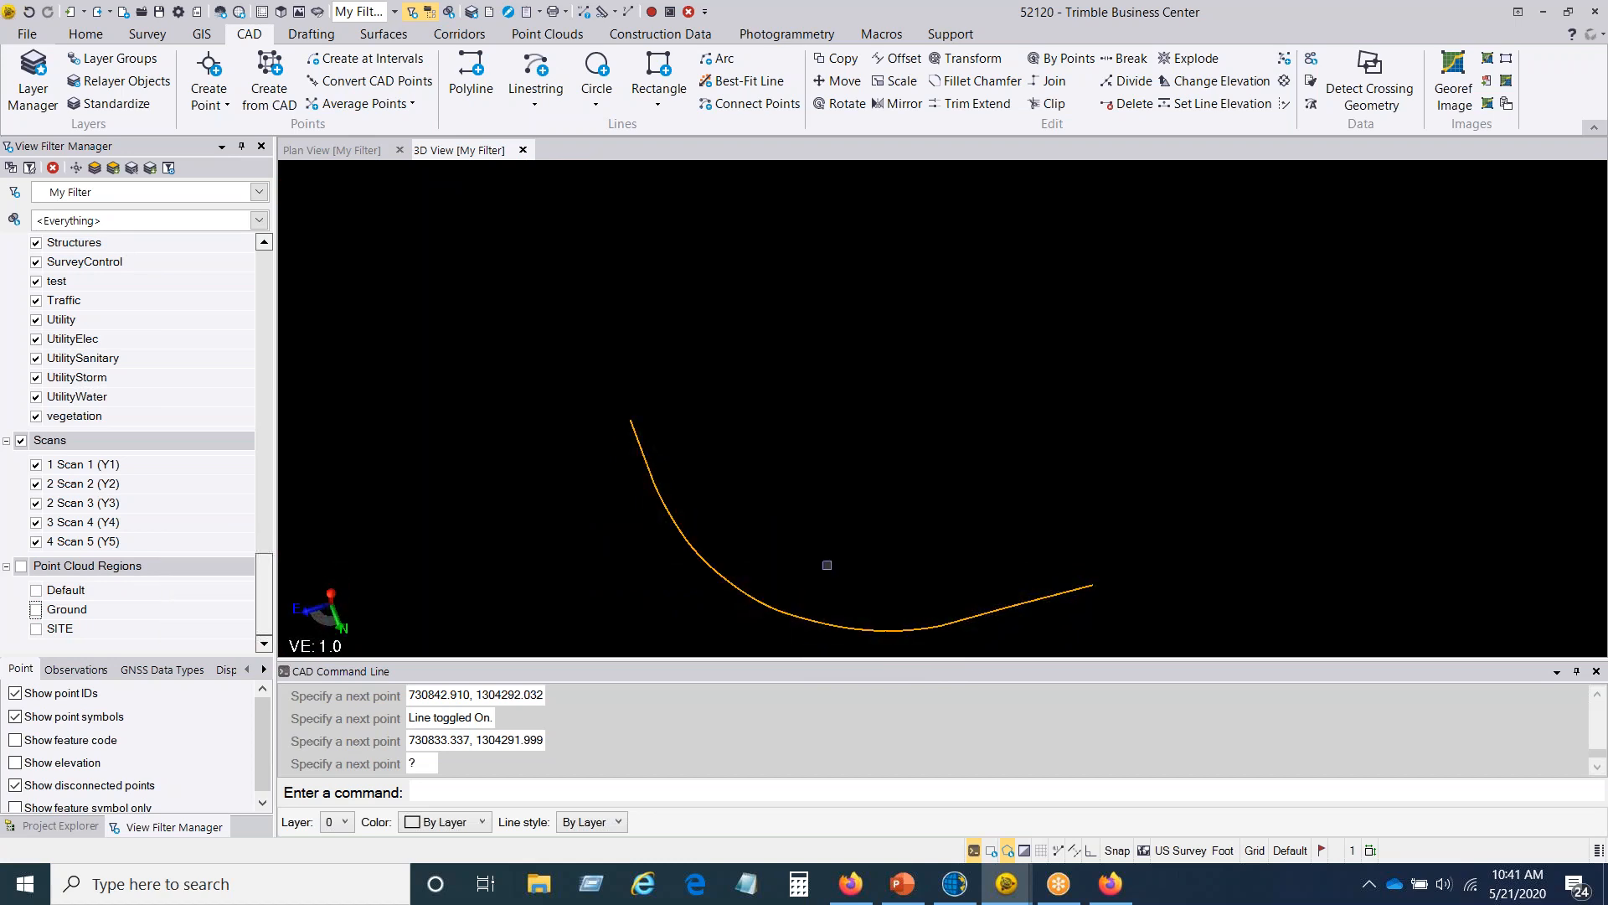
left_click(821, 544)
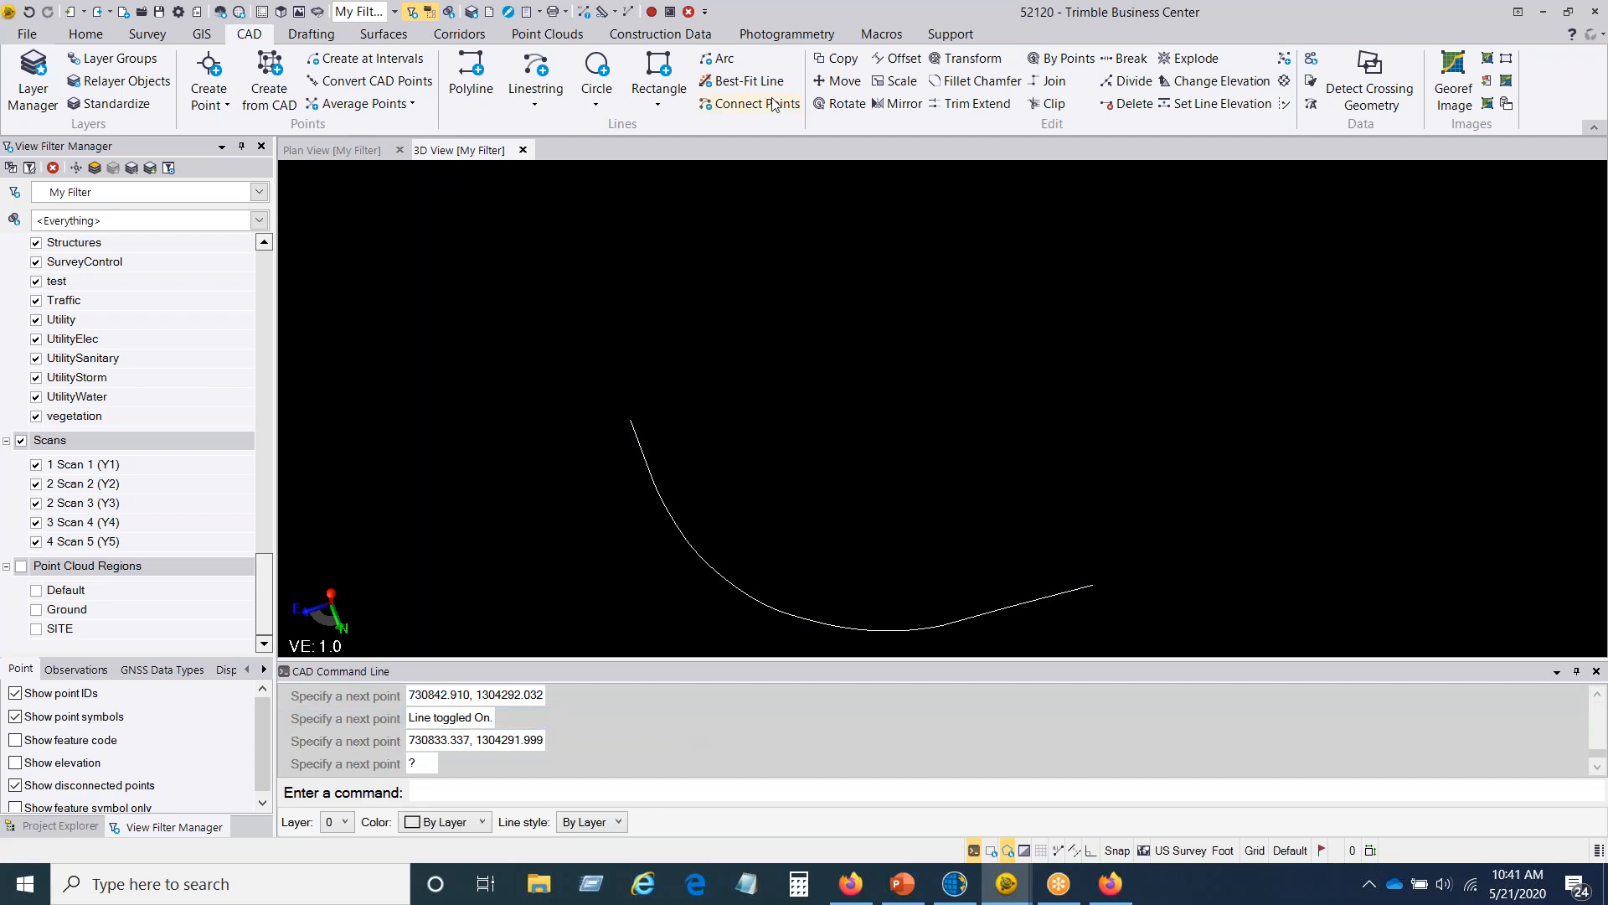
left_click(553, 35)
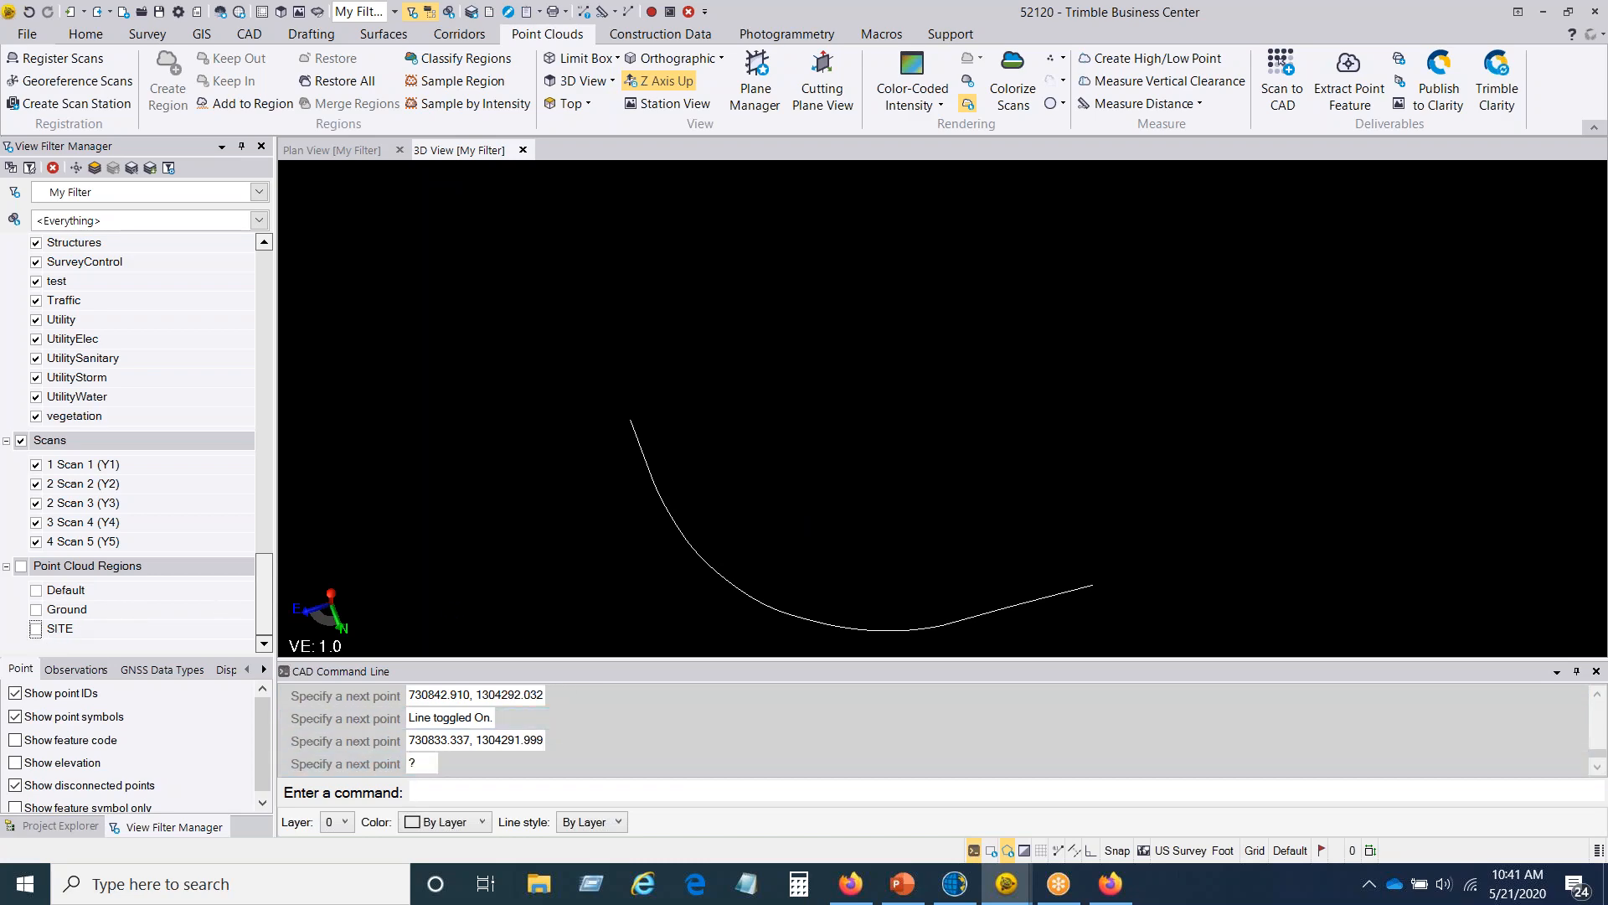
left_click(36, 629)
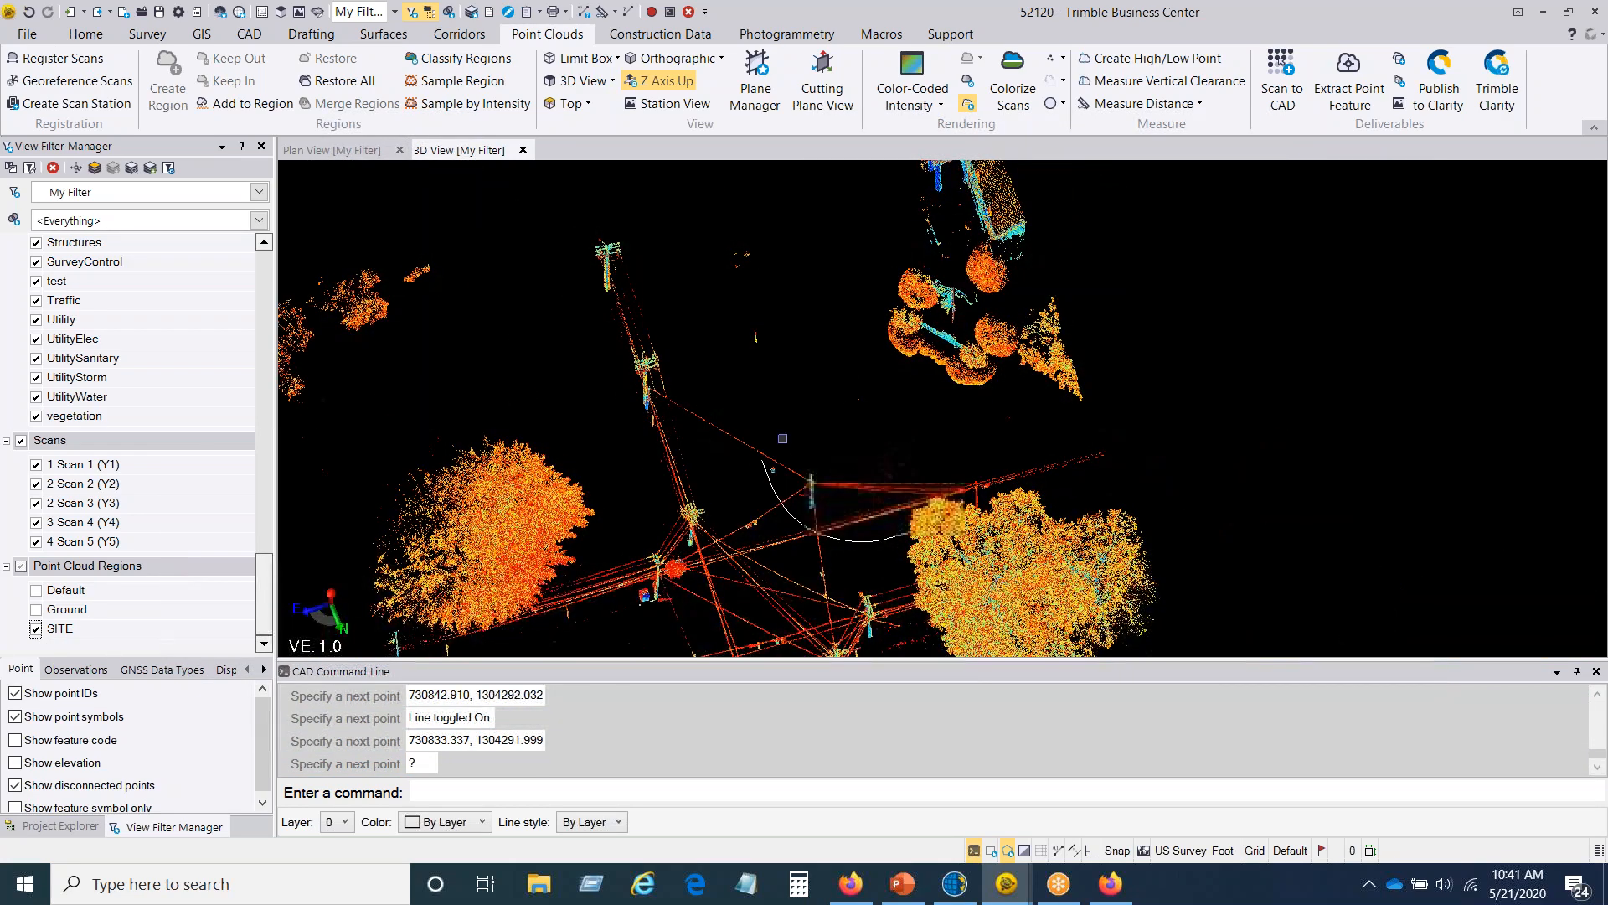
Step: Start creating a point for the isolated post in the SITE region, with point ID 100 and feature code SP
scroll(858, 503, "up", 10)
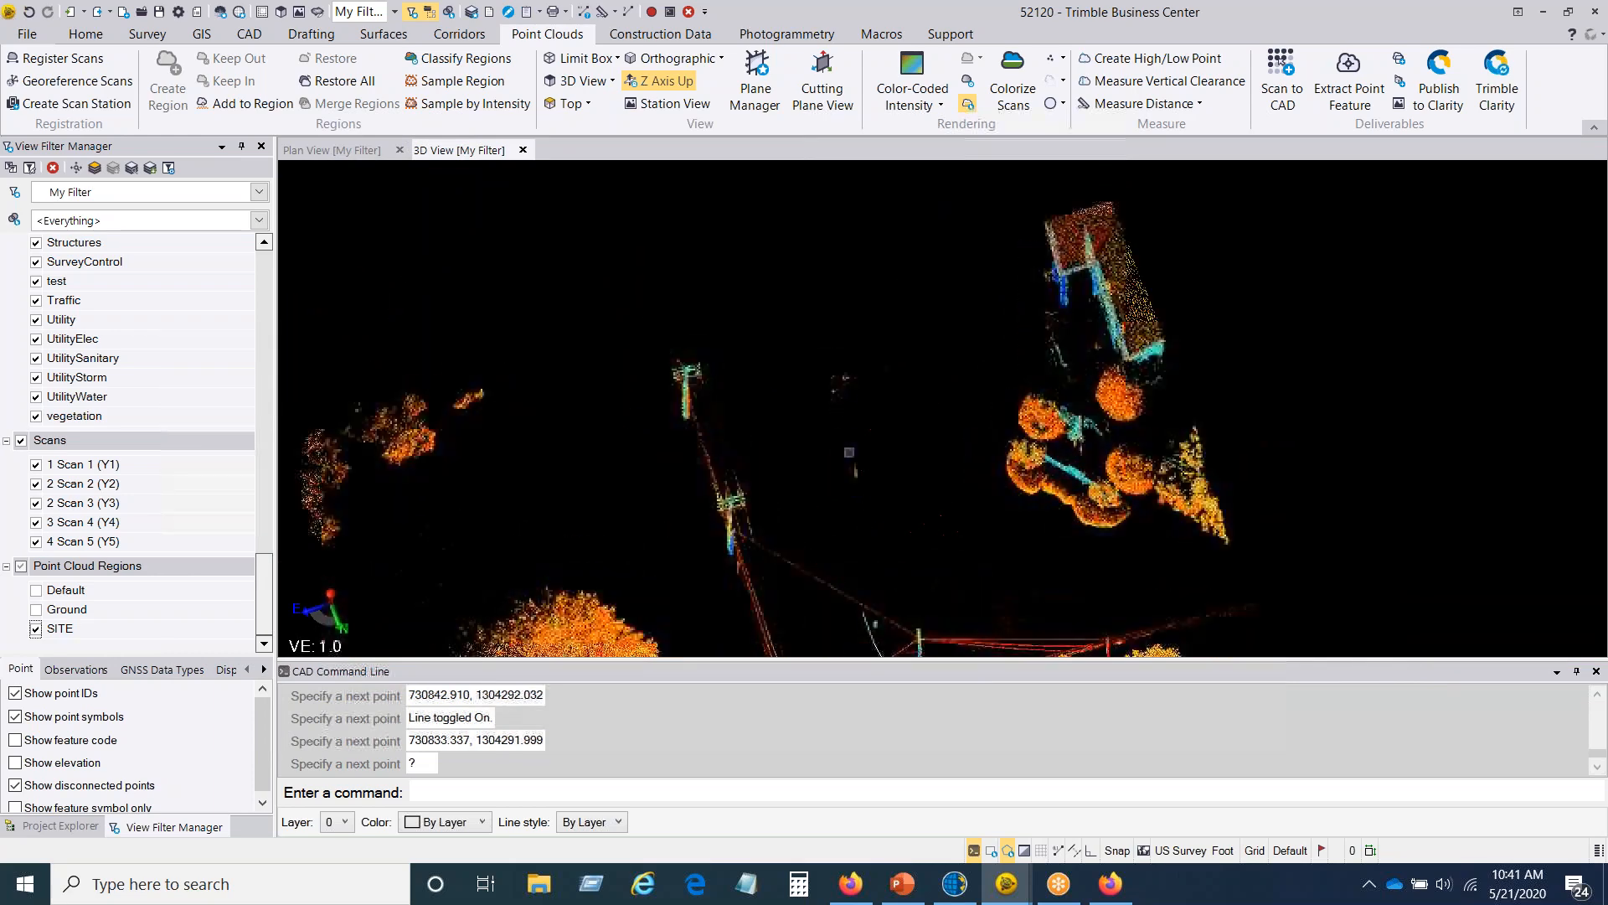
right_click_drag(854, 490, 878, 495)
scroll(866, 508, "down", 2)
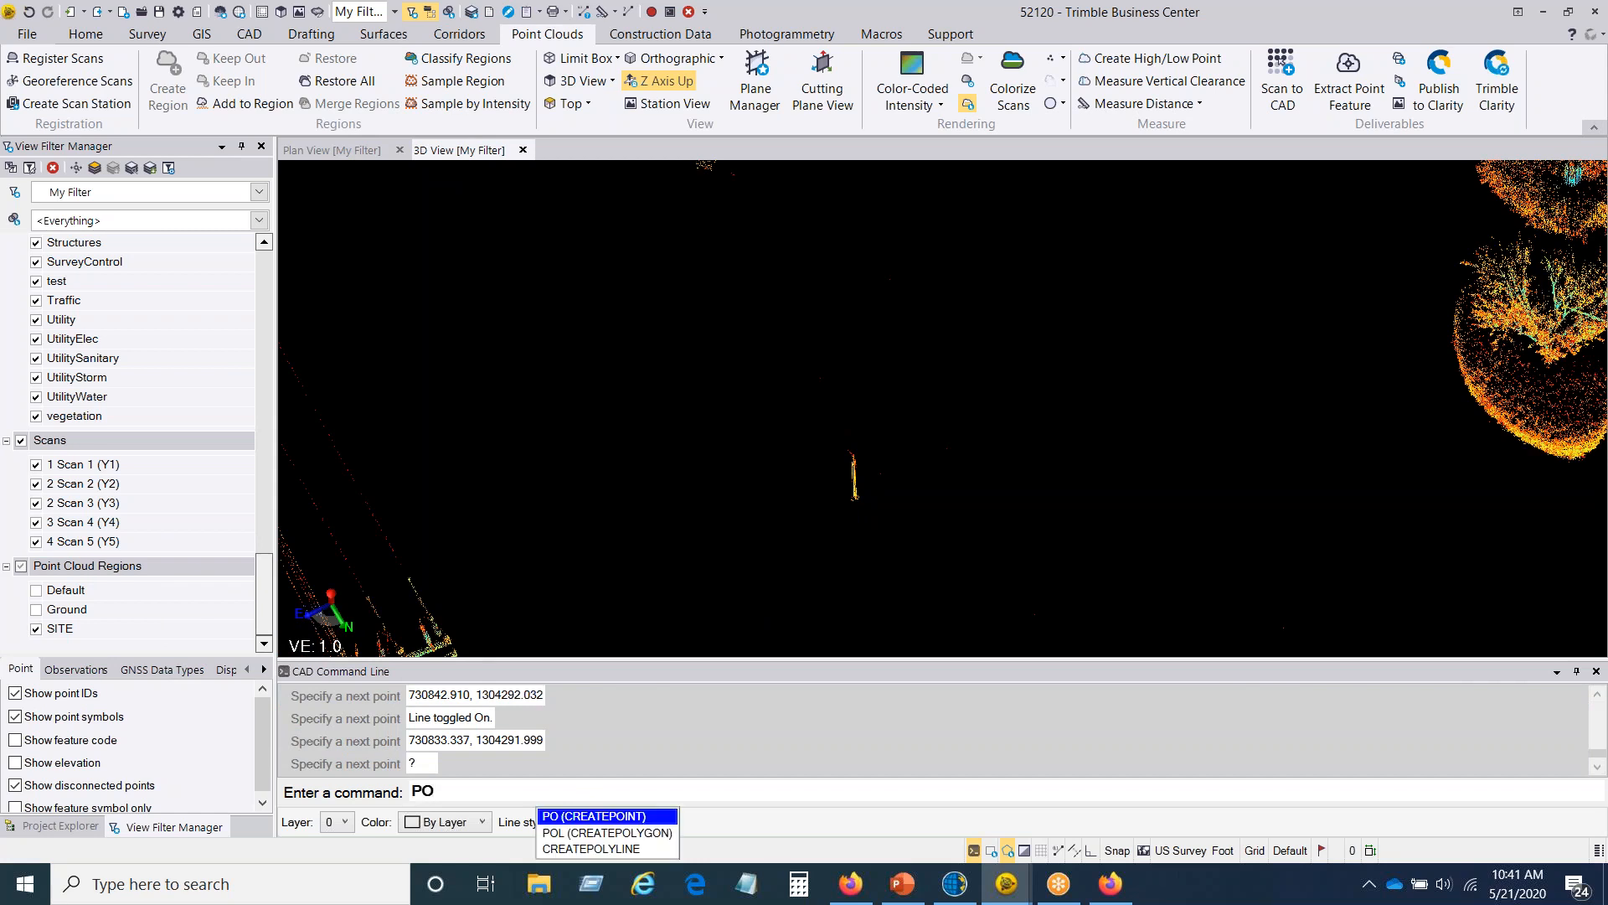
left_click(646, 816)
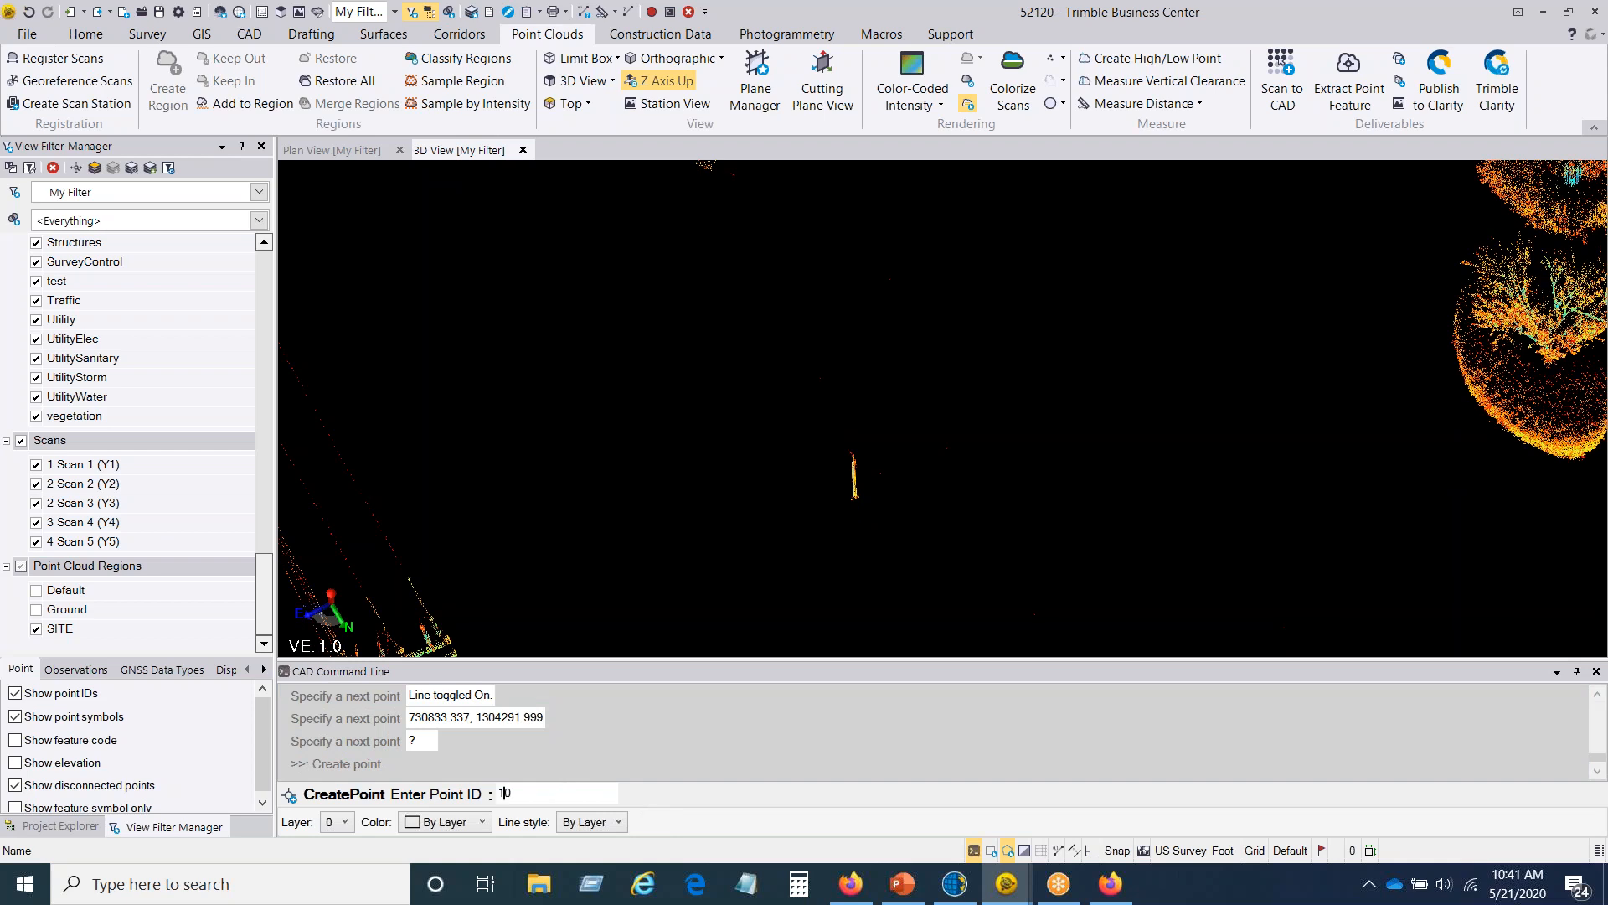
key("Return")
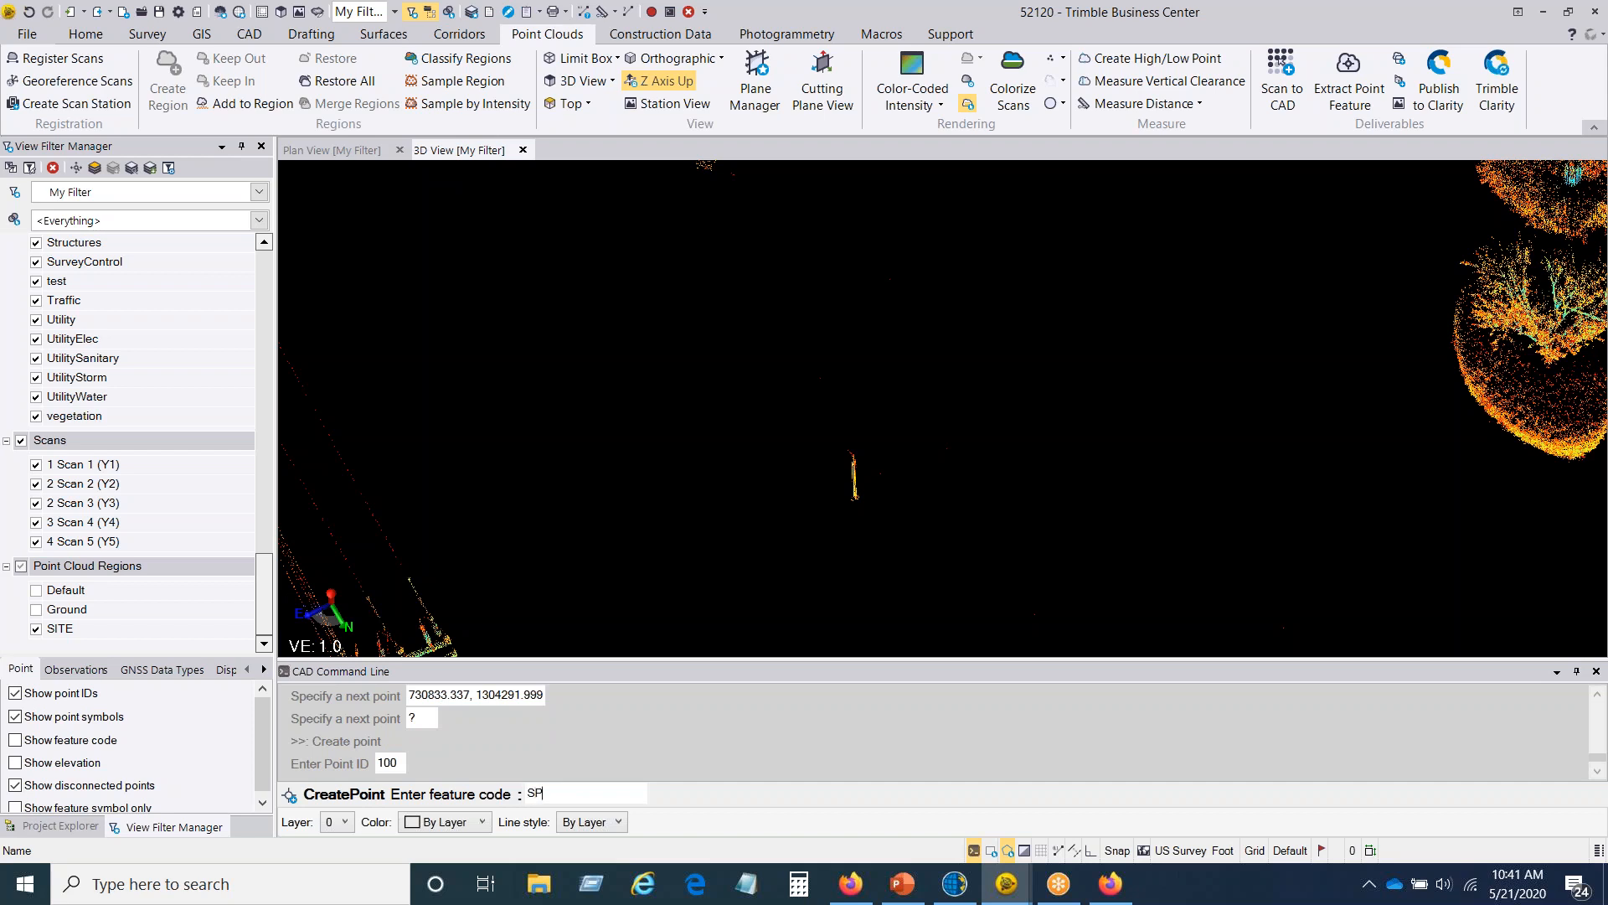
type("SP")
key("Return")
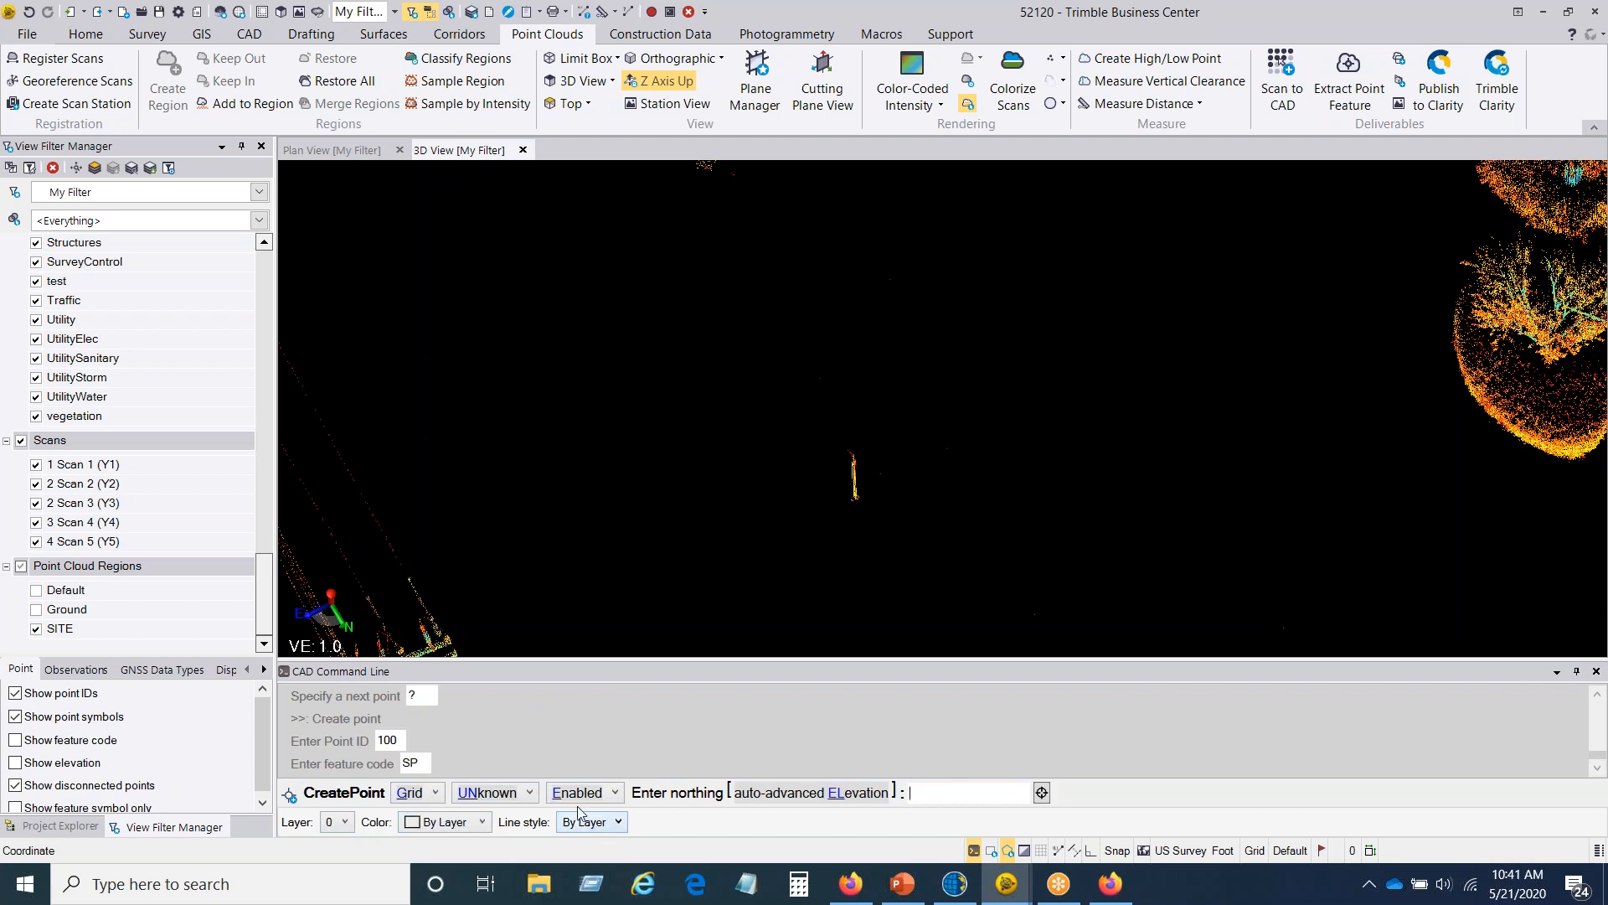
Step: Set the coordinate quality to Survey, pick the base of the post as the location, and accept the offered elevation
left_click(435, 794)
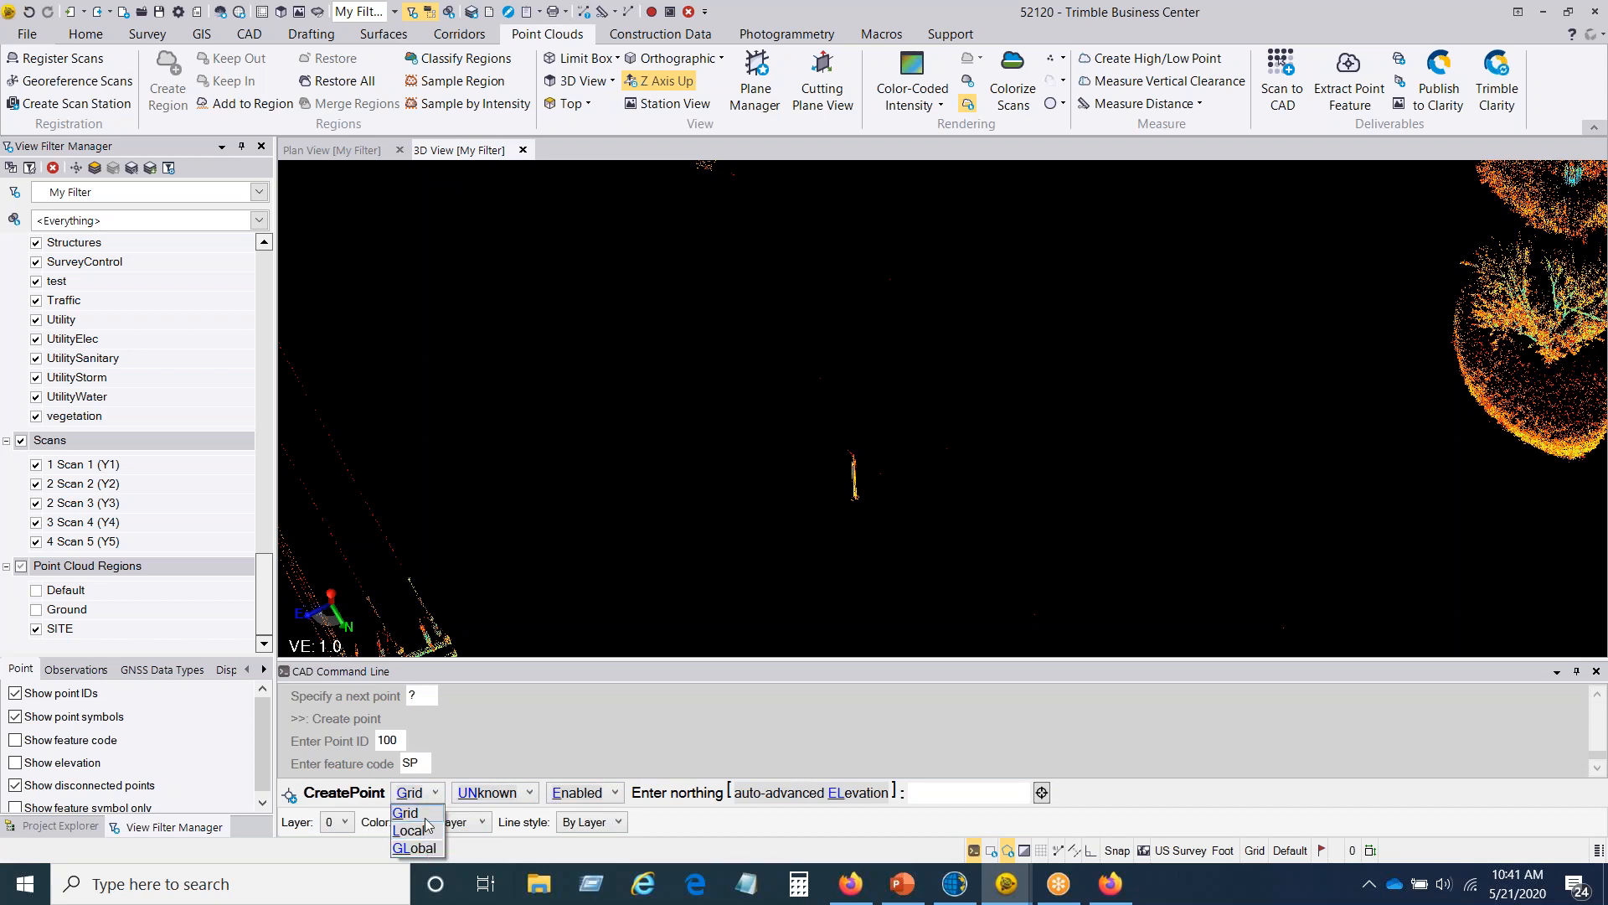
left_click(536, 798)
left_click(536, 798)
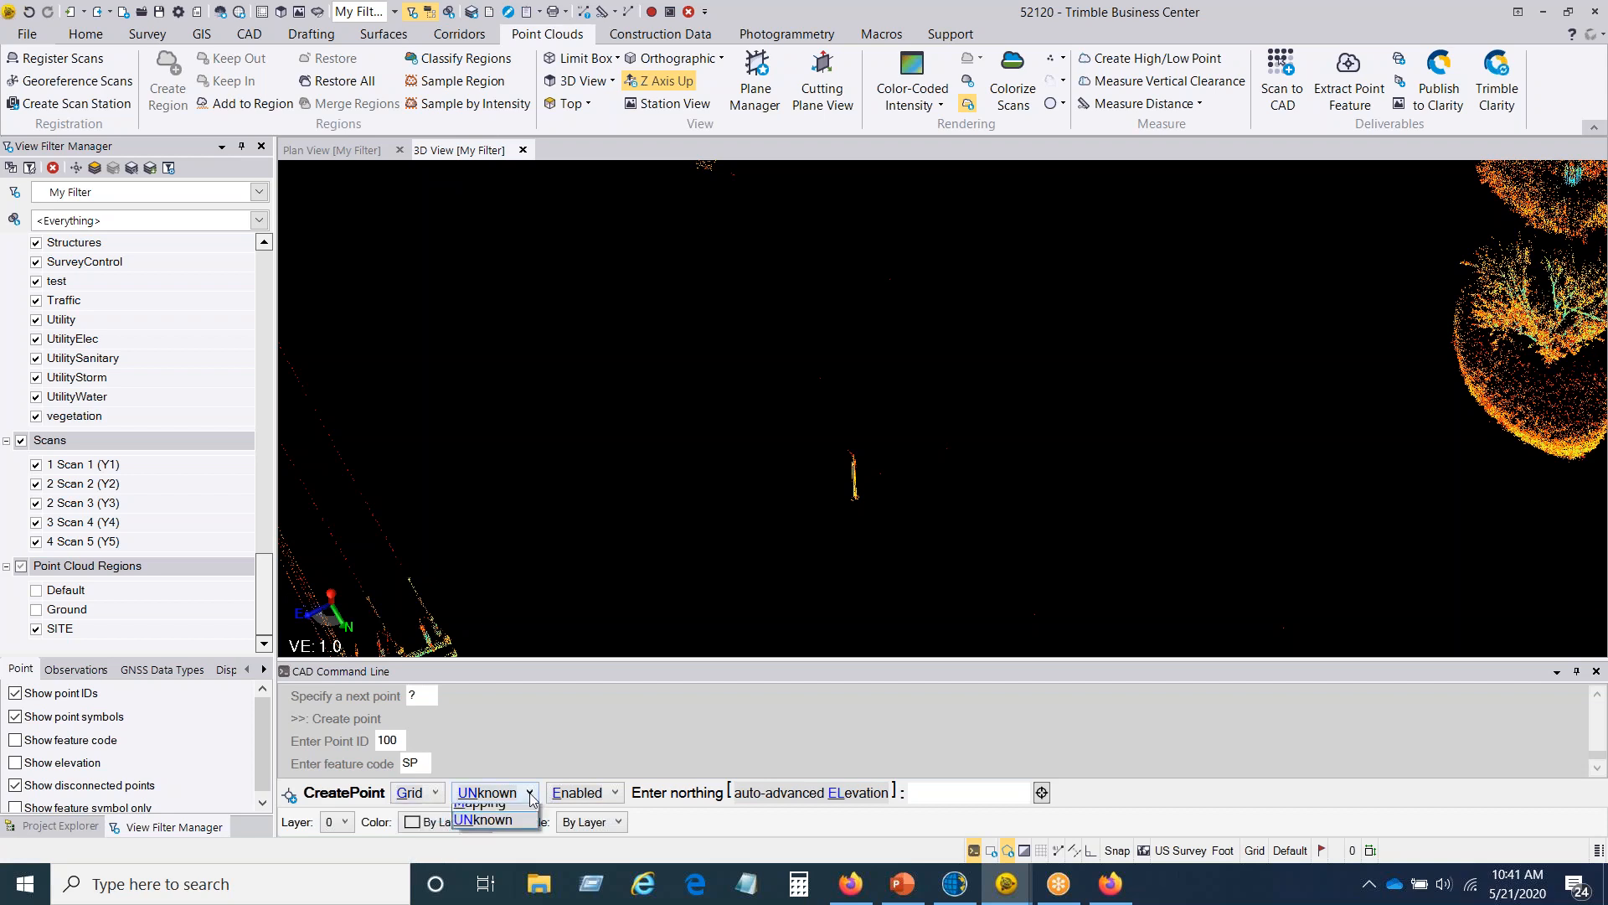
left_click(490, 832)
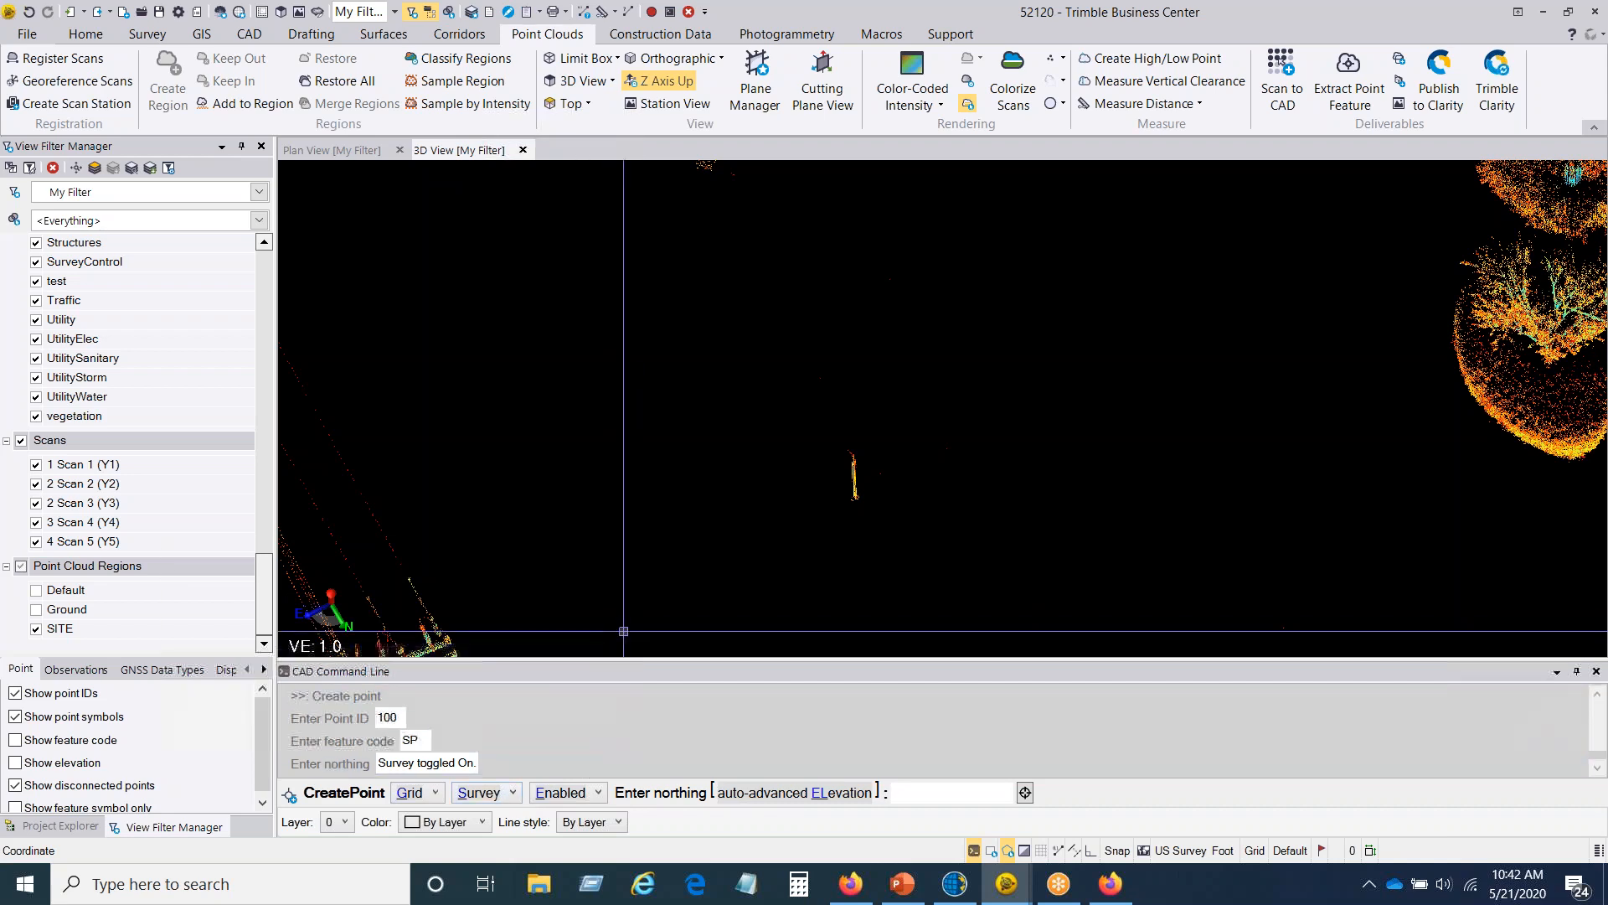
left_click(598, 792)
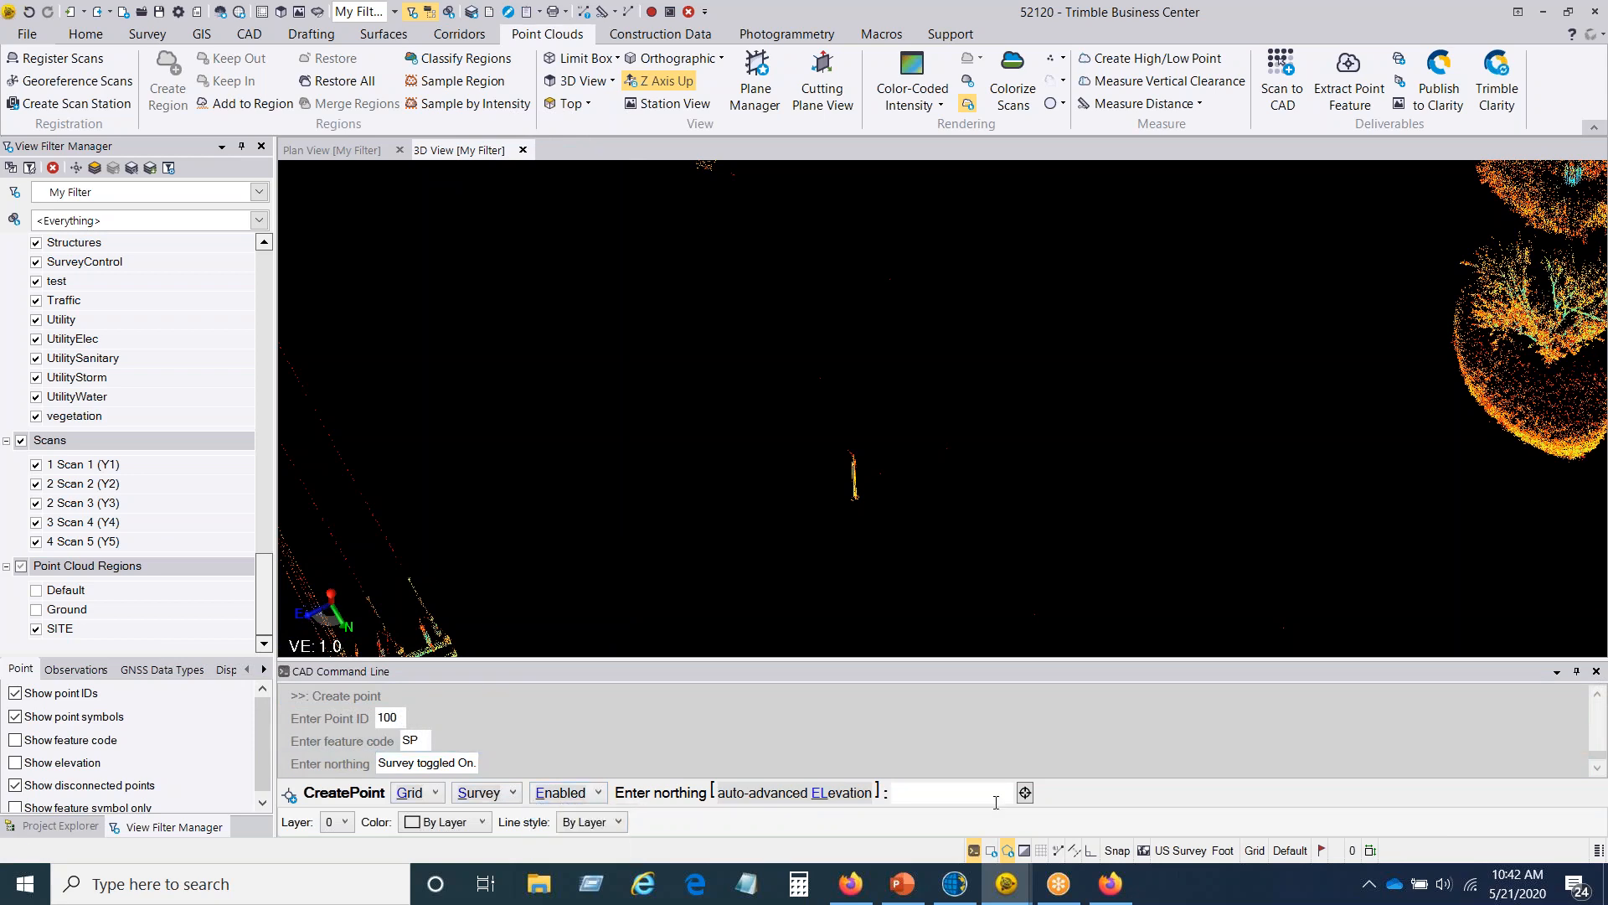
scroll(867, 492, "up", 5)
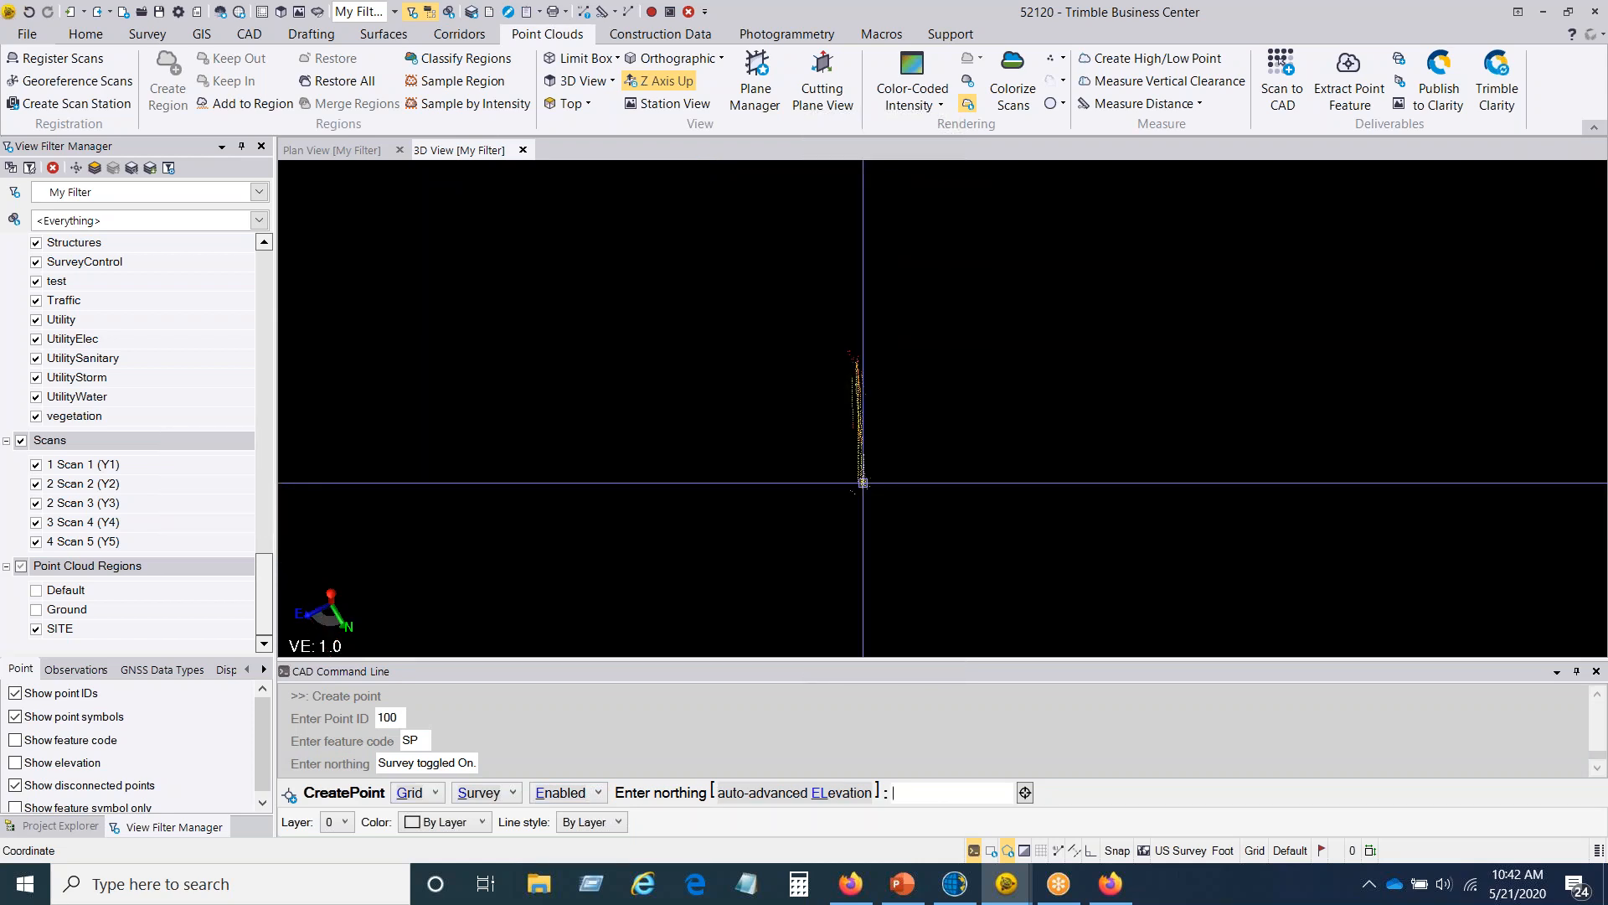
left_click(863, 483)
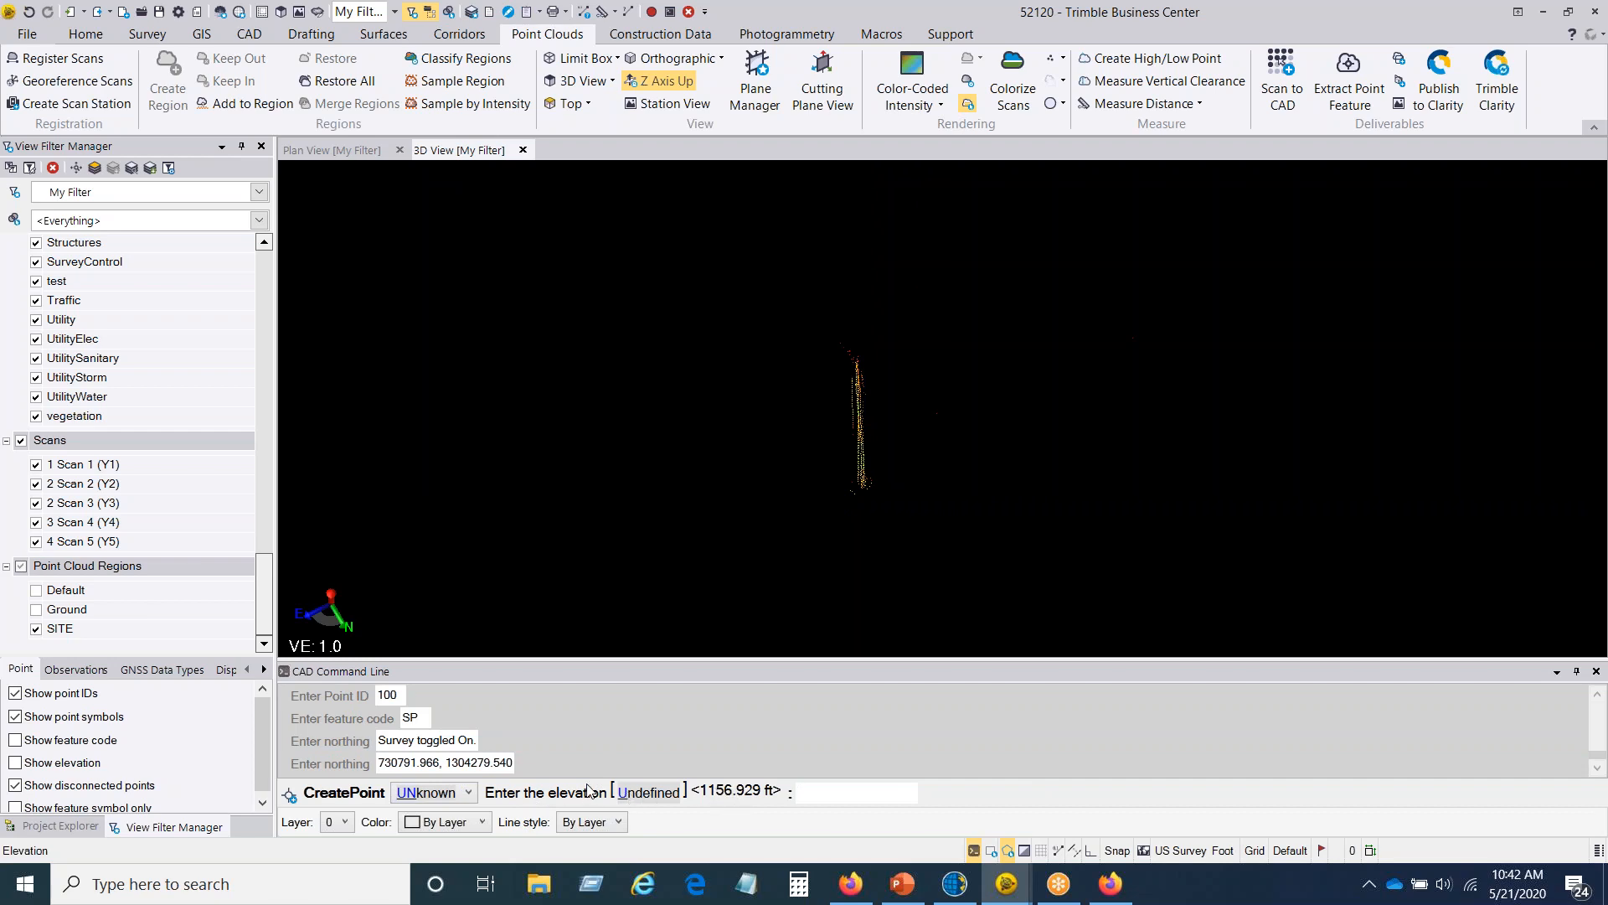
key("Return")
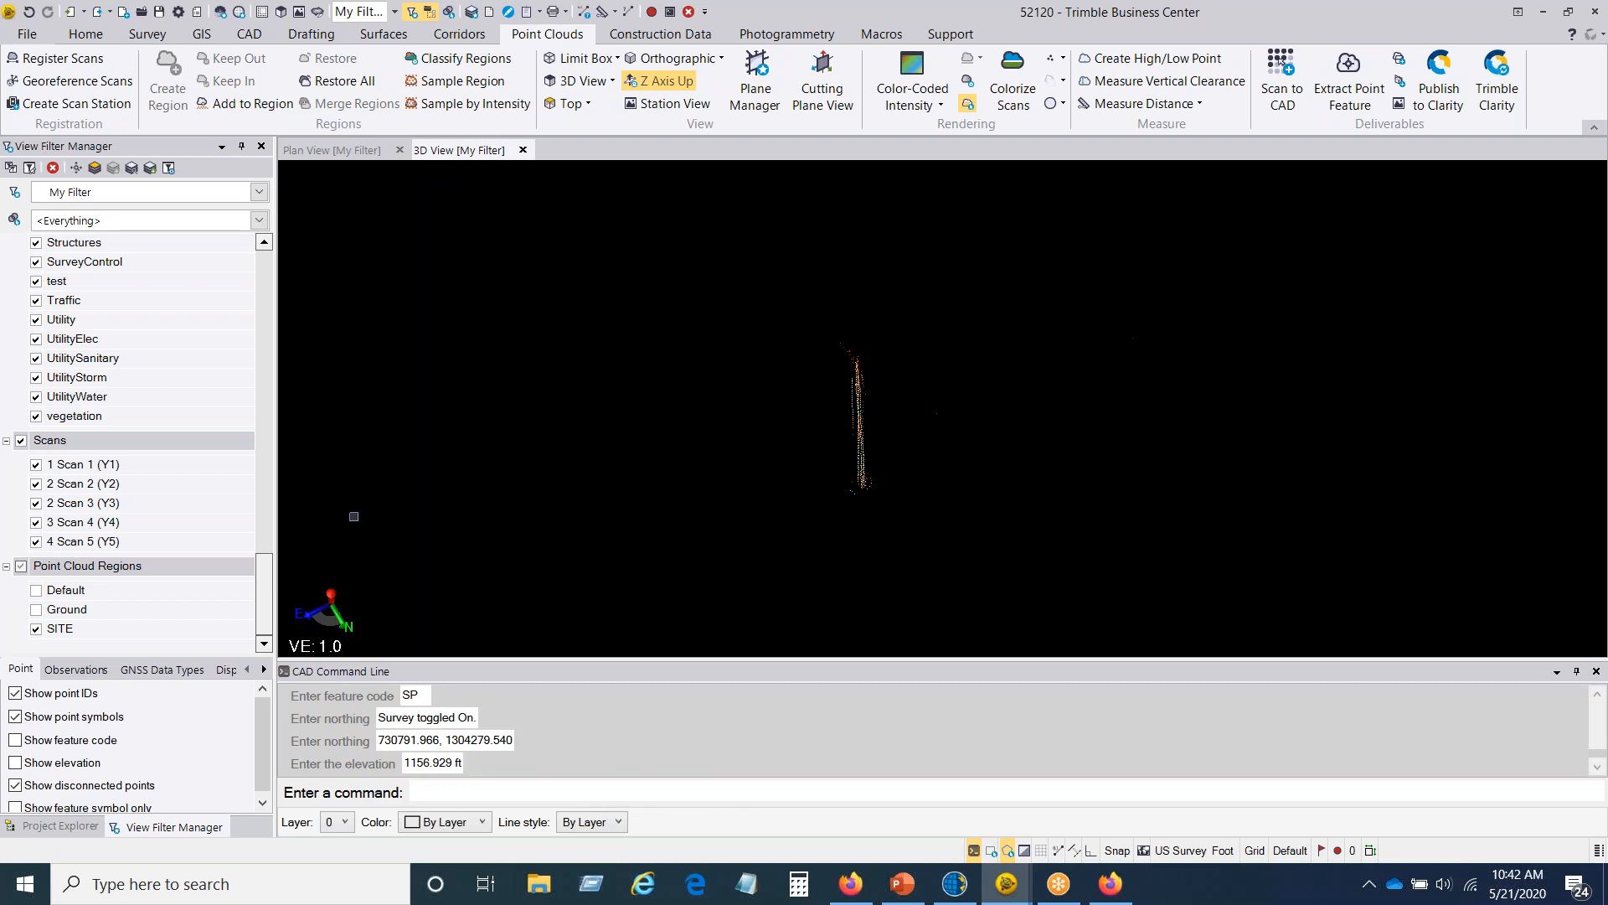
Step: Show the Point raw data in the view filter and check point 100 at the base of the post
left_click_drag(265, 567, 285, 337)
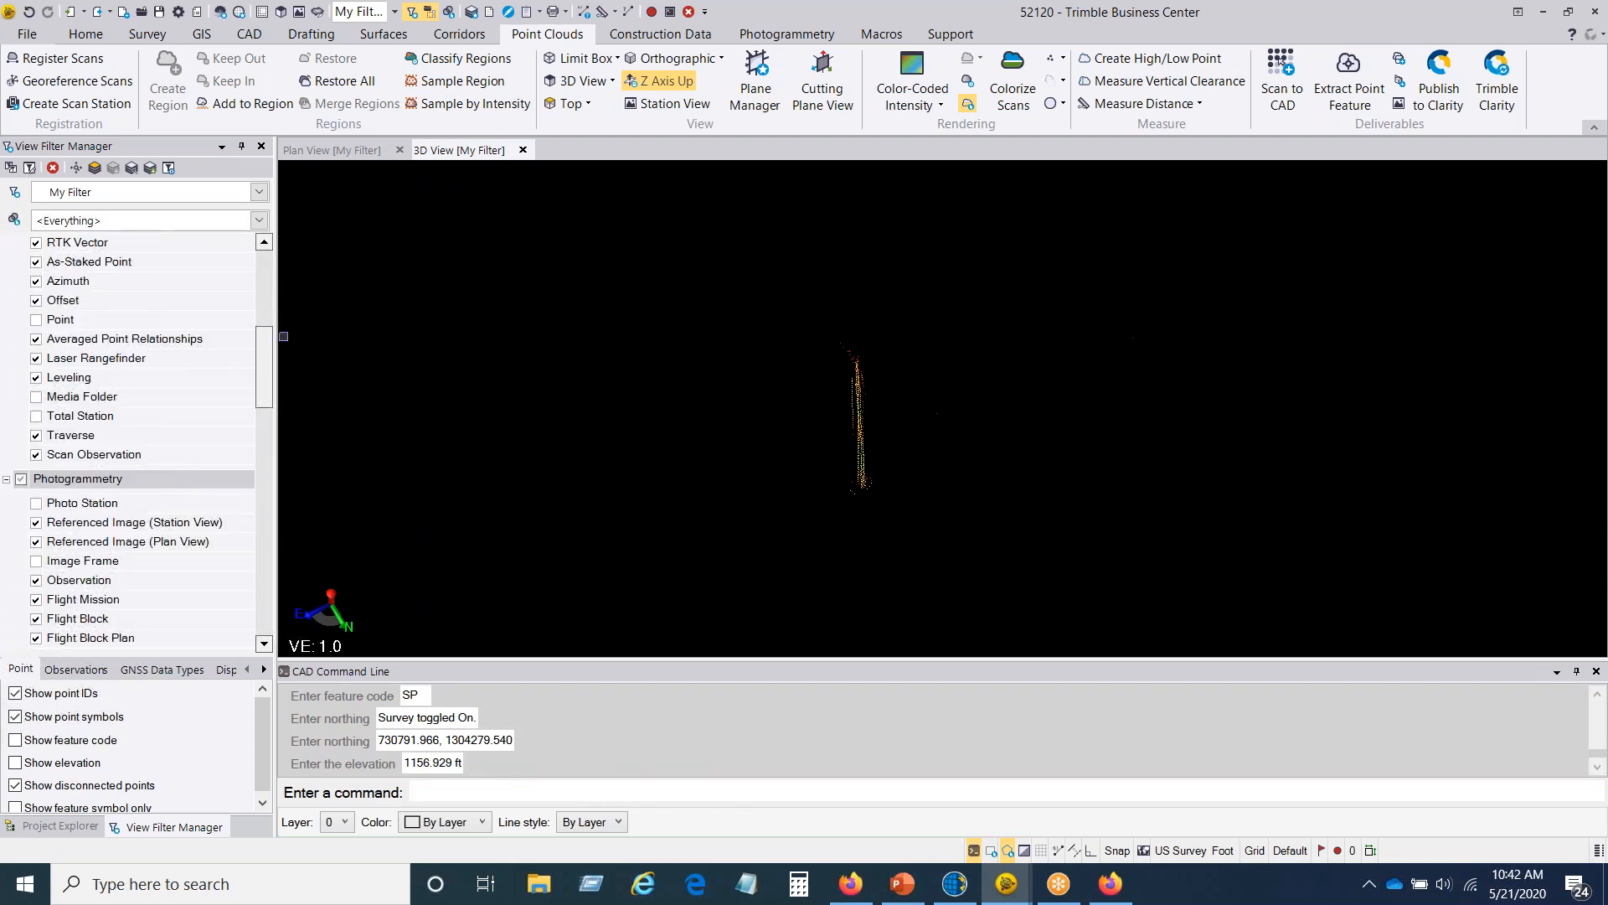
left_click(36, 319)
scroll(880, 488, "up", 2)
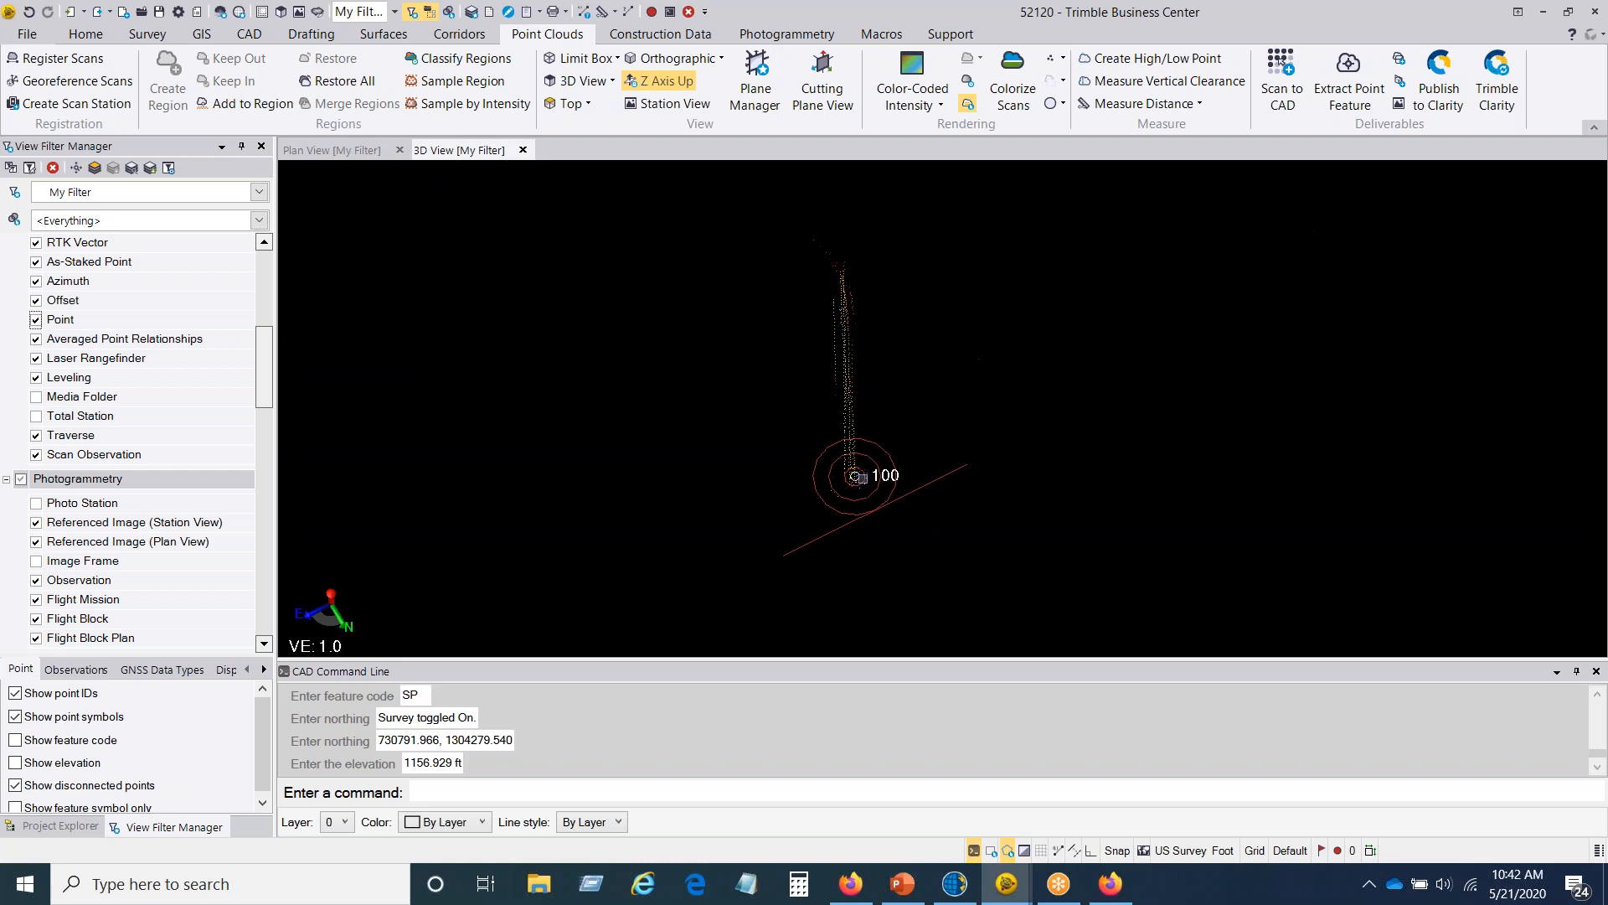
scroll(860, 478, "down", 2)
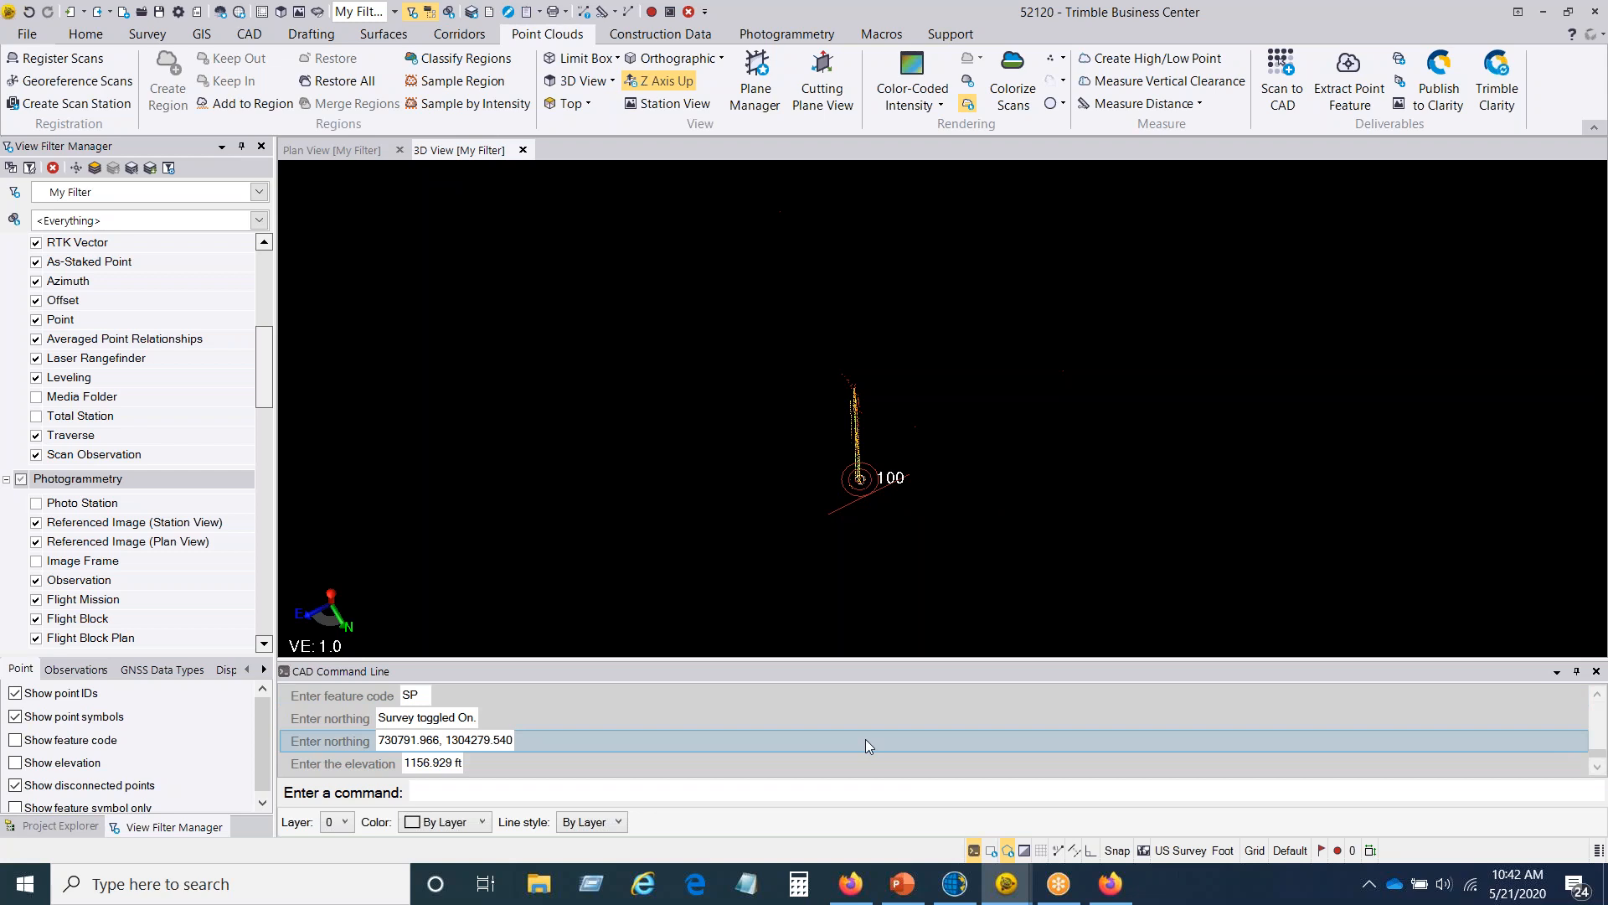
Step: Hide the CAD command line and show the Ground point cloud region together with SITE
left_click(973, 851)
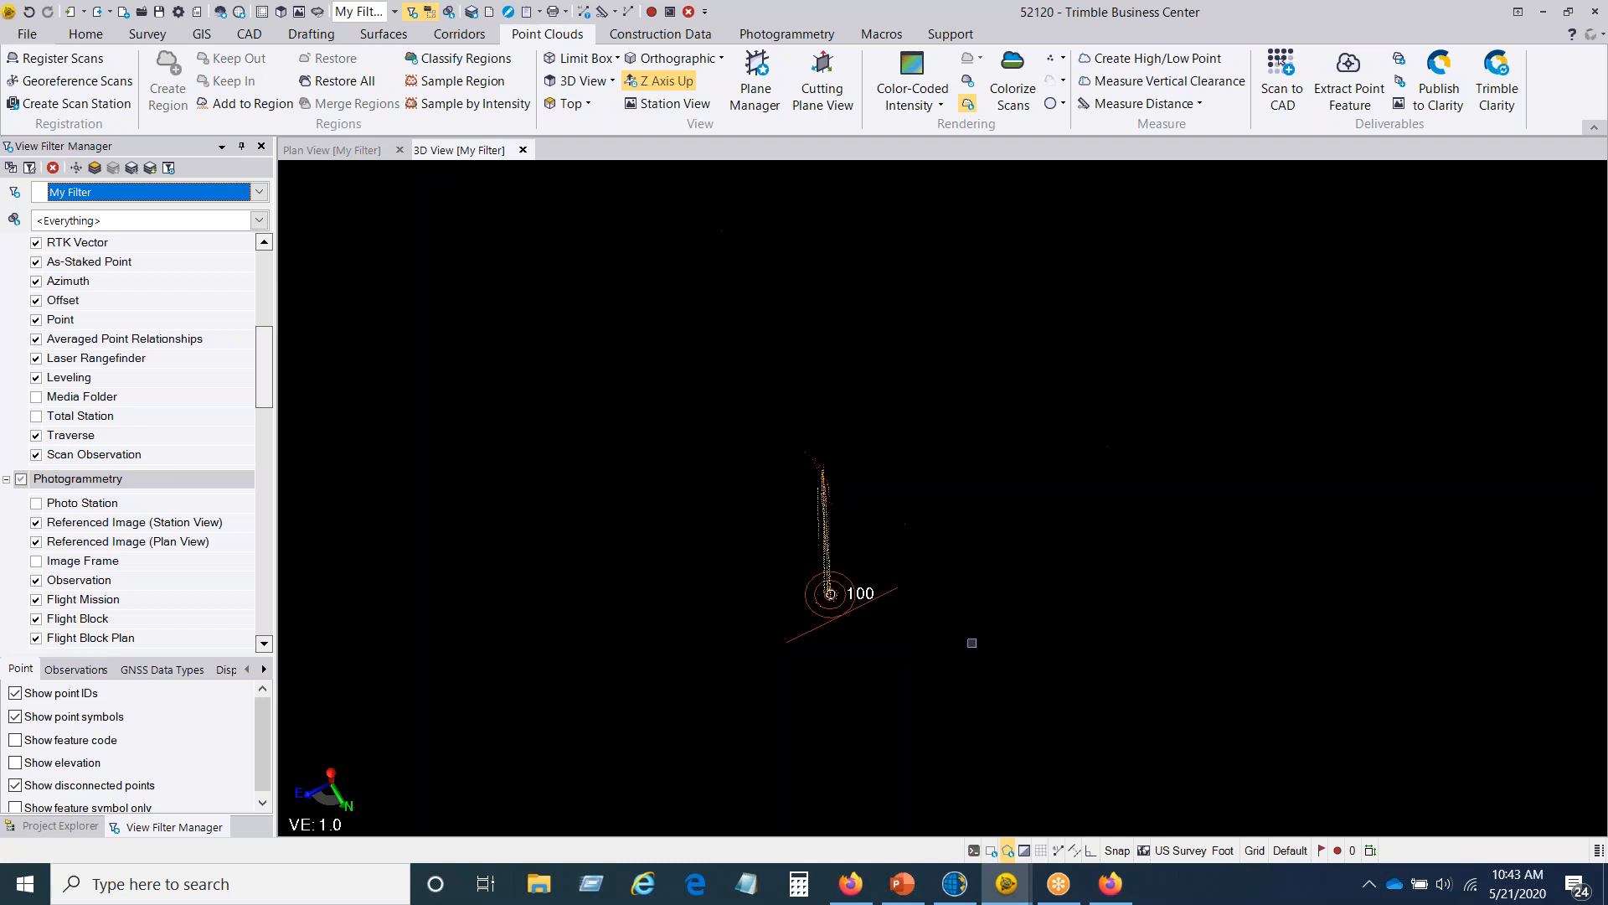
scroll(917, 650, "down", 2)
left_click_drag(269, 374, 265, 643)
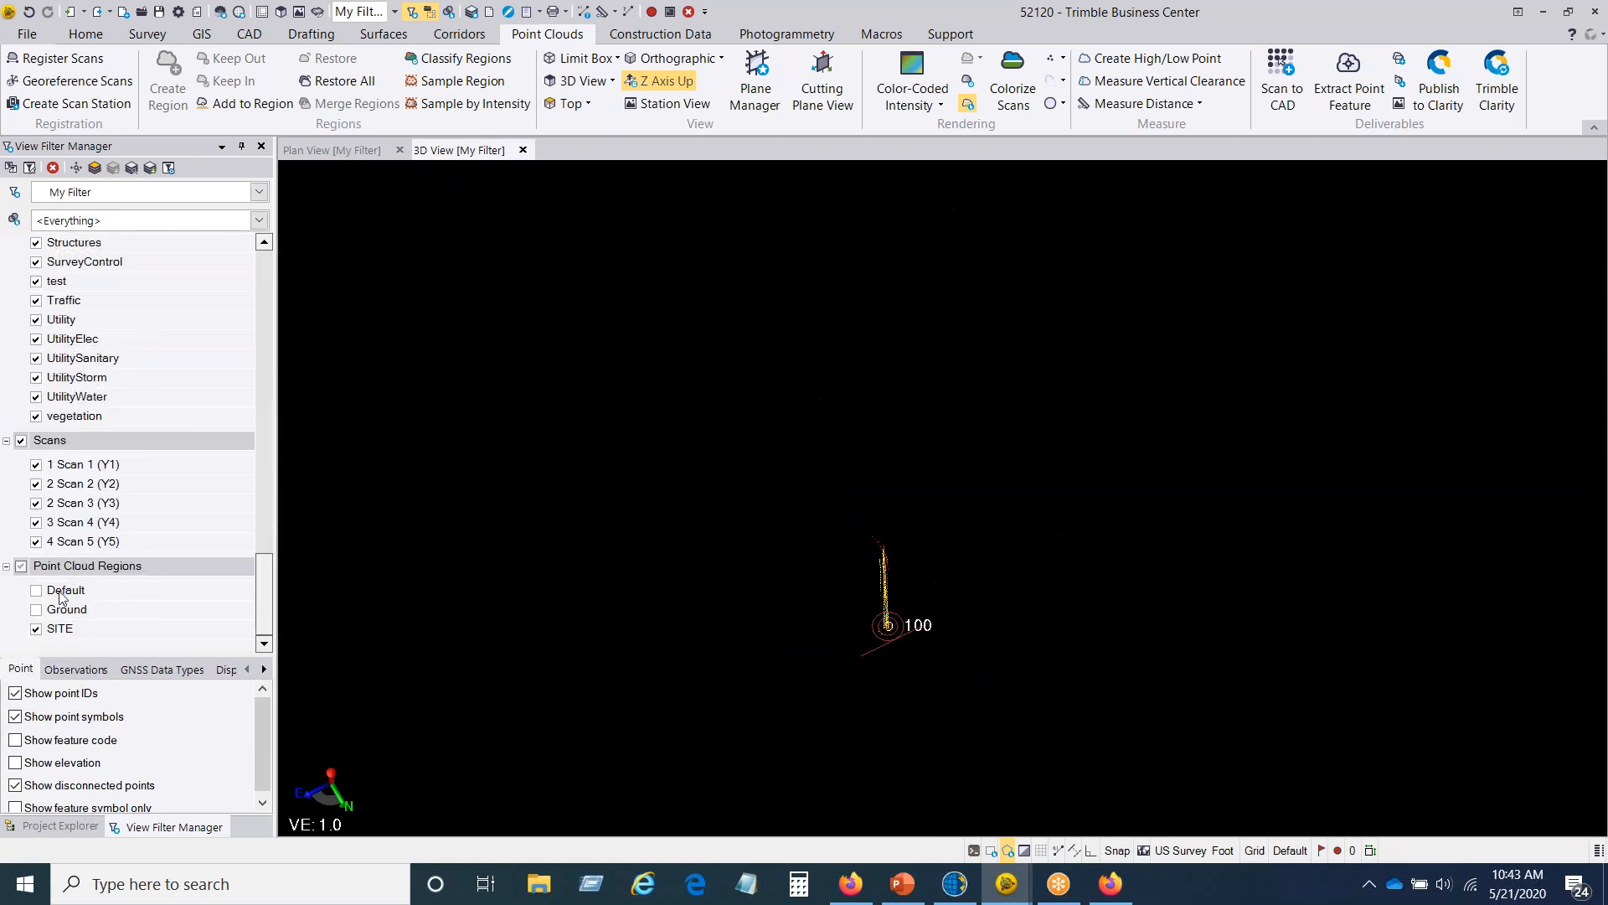
left_click(36, 609)
scroll(899, 578, "down", 9)
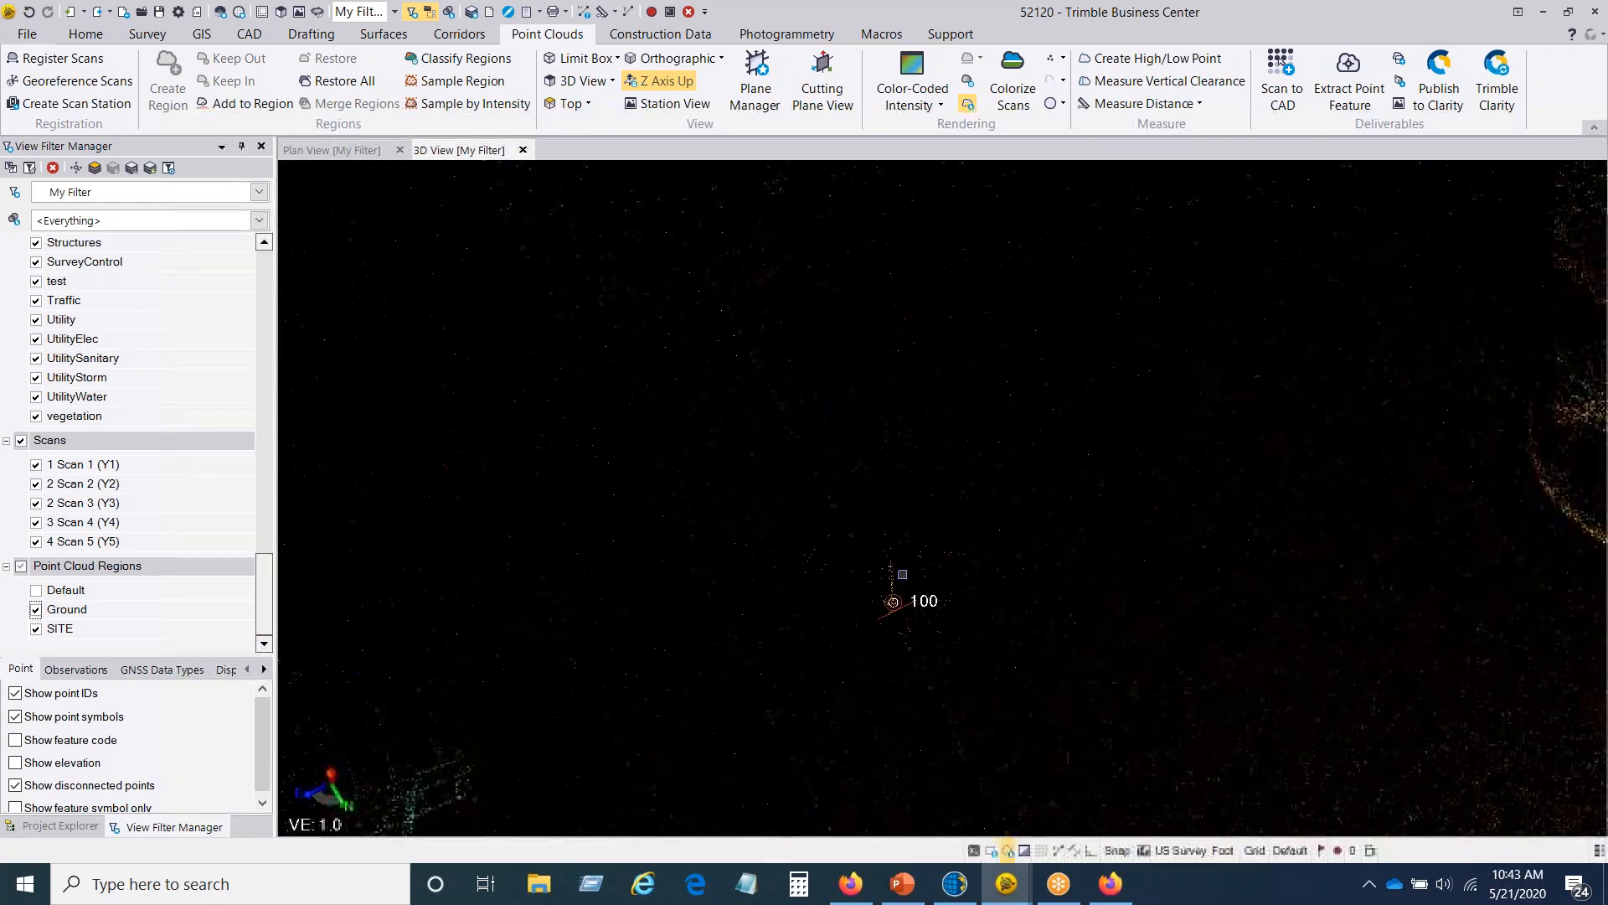
middle_click_drag(899, 579, 772, 292)
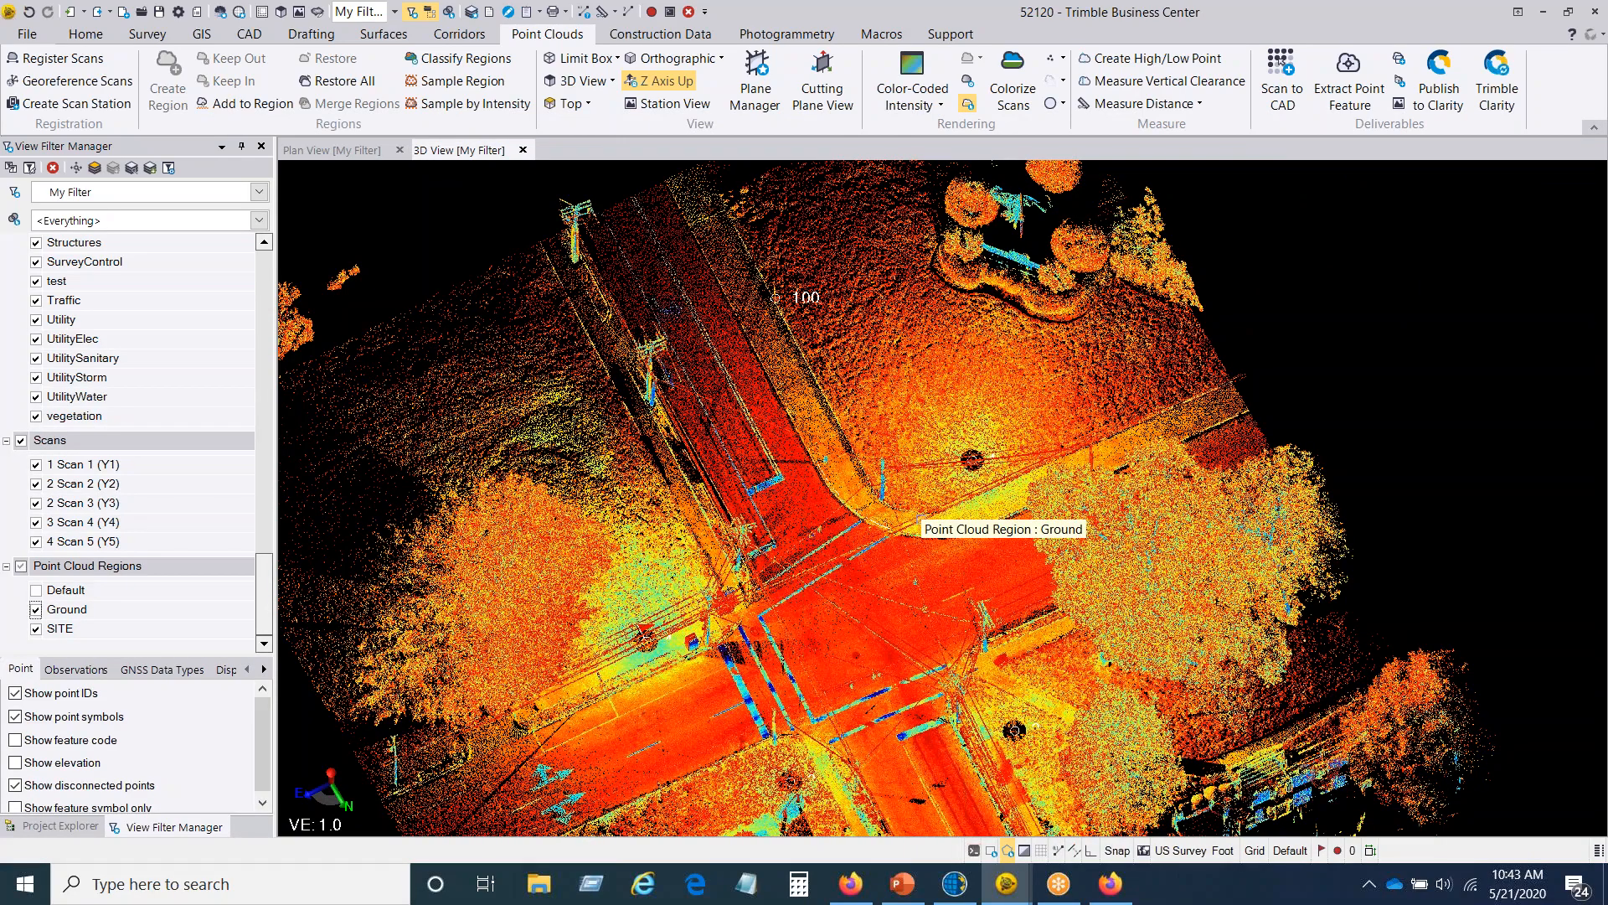
Step: Switch to the Flatten Surface project and examine the spikes rising from the surface in 3D
mouse_move(1007, 883)
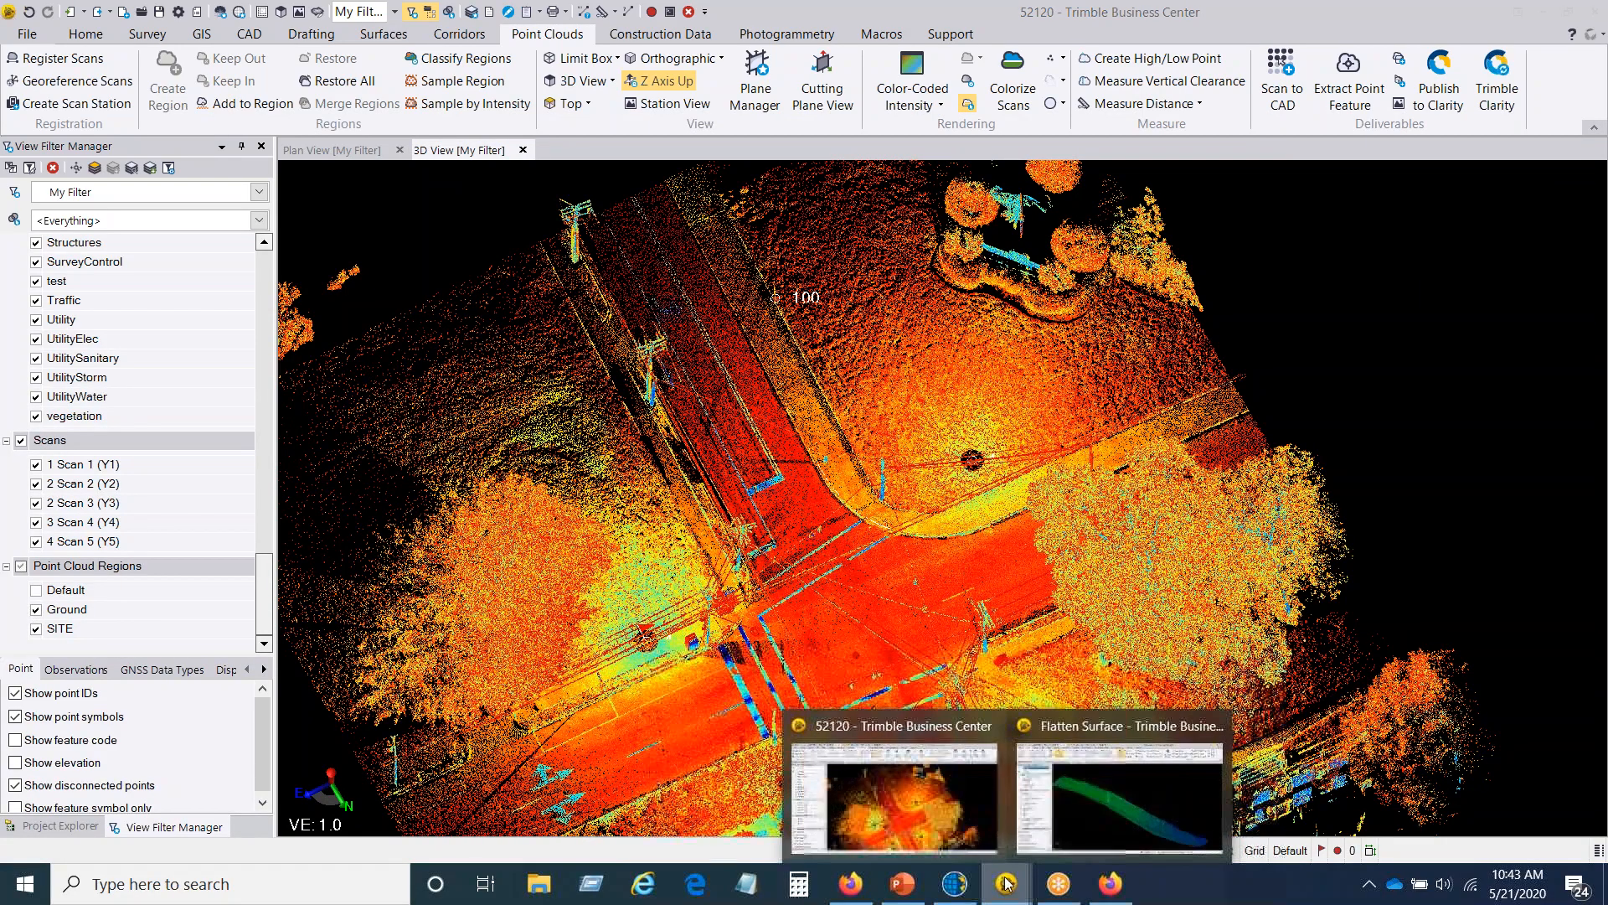
left_click(1104, 807)
middle_click_drag(1039, 772, 918, 564)
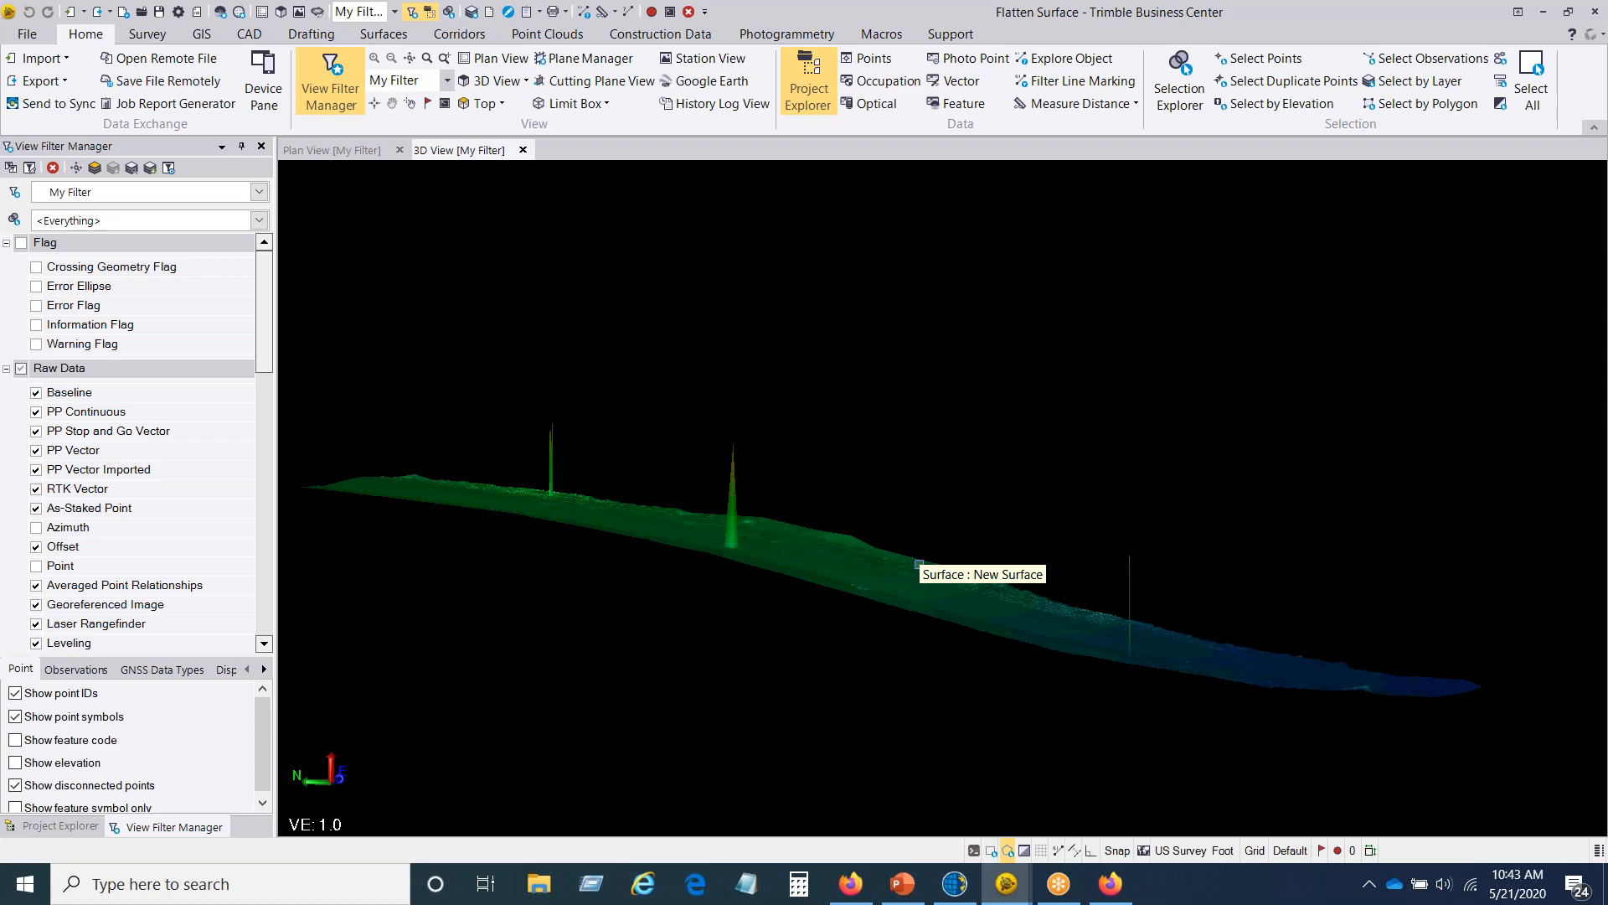
middle_click_drag(823, 600, 621, 603)
mouse_move(858, 600)
middle_mouse_down()
mouse_move(835, 583)
mouse_move(802, 618)
mouse_move(915, 581)
mouse_move(833, 596)
middle_mouse_up()
mouse_move(785, 492)
middle_mouse_down()
mouse_move(818, 546)
mouse_move(728, 479)
middle_mouse_up()
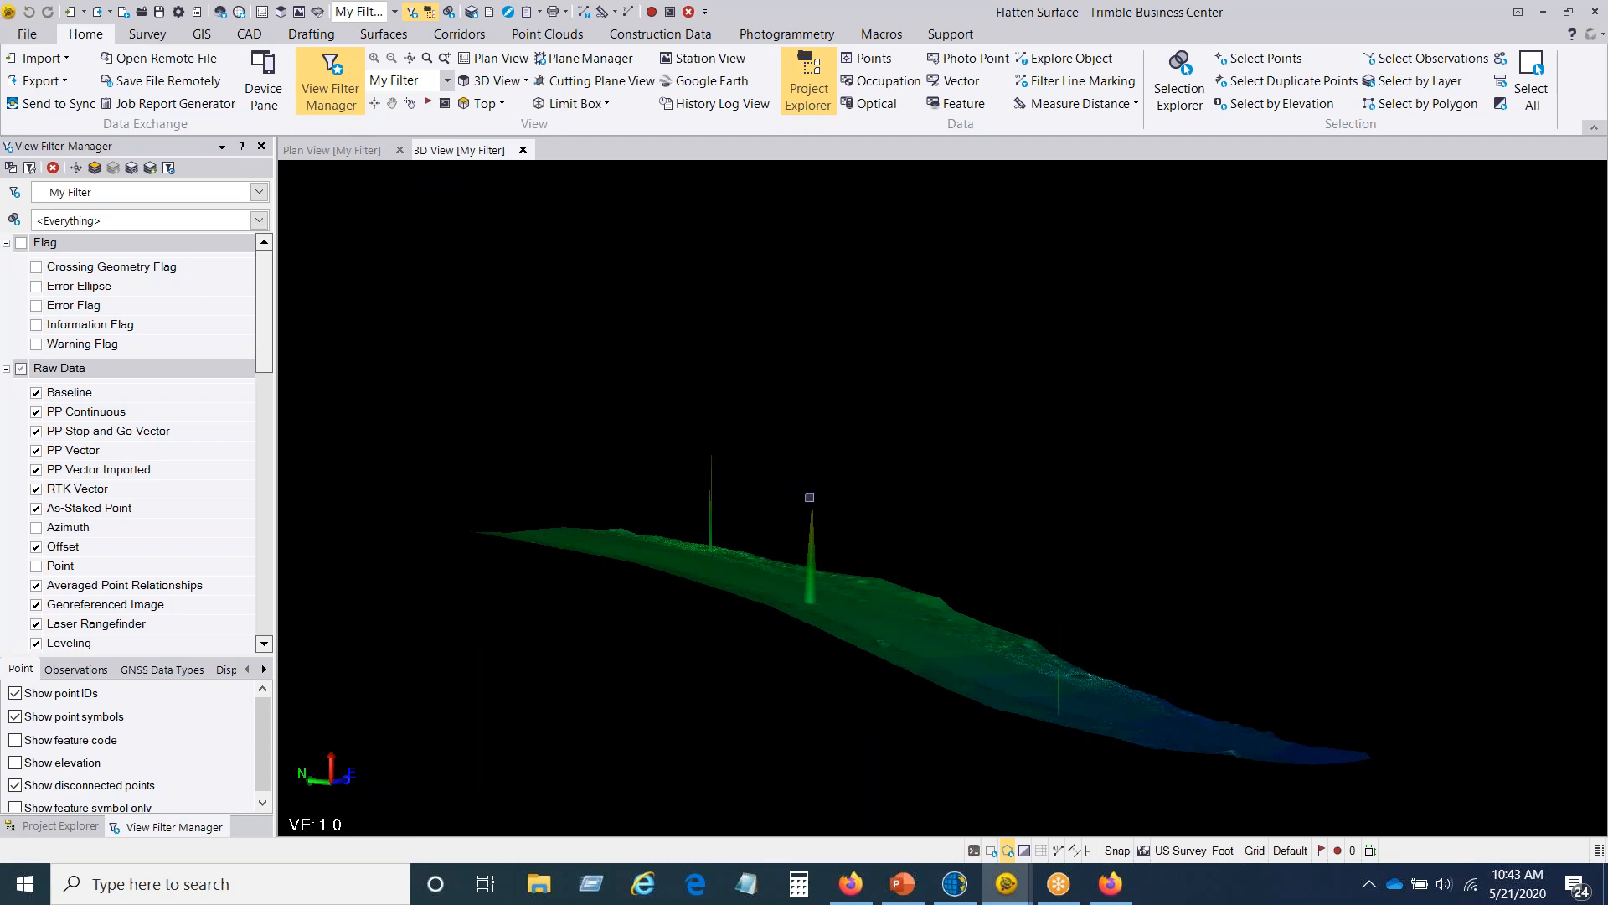
mouse_move(743, 527)
right_mouse_down()
mouse_move(822, 542)
mouse_move(916, 523)
mouse_move(632, 469)
mouse_move(714, 449)
mouse_move(715, 499)
mouse_move(711, 425)
mouse_move(790, 481)
mouse_move(1006, 499)
mouse_move(981, 524)
mouse_move(980, 576)
mouse_move(943, 518)
mouse_move(812, 572)
right_mouse_up()
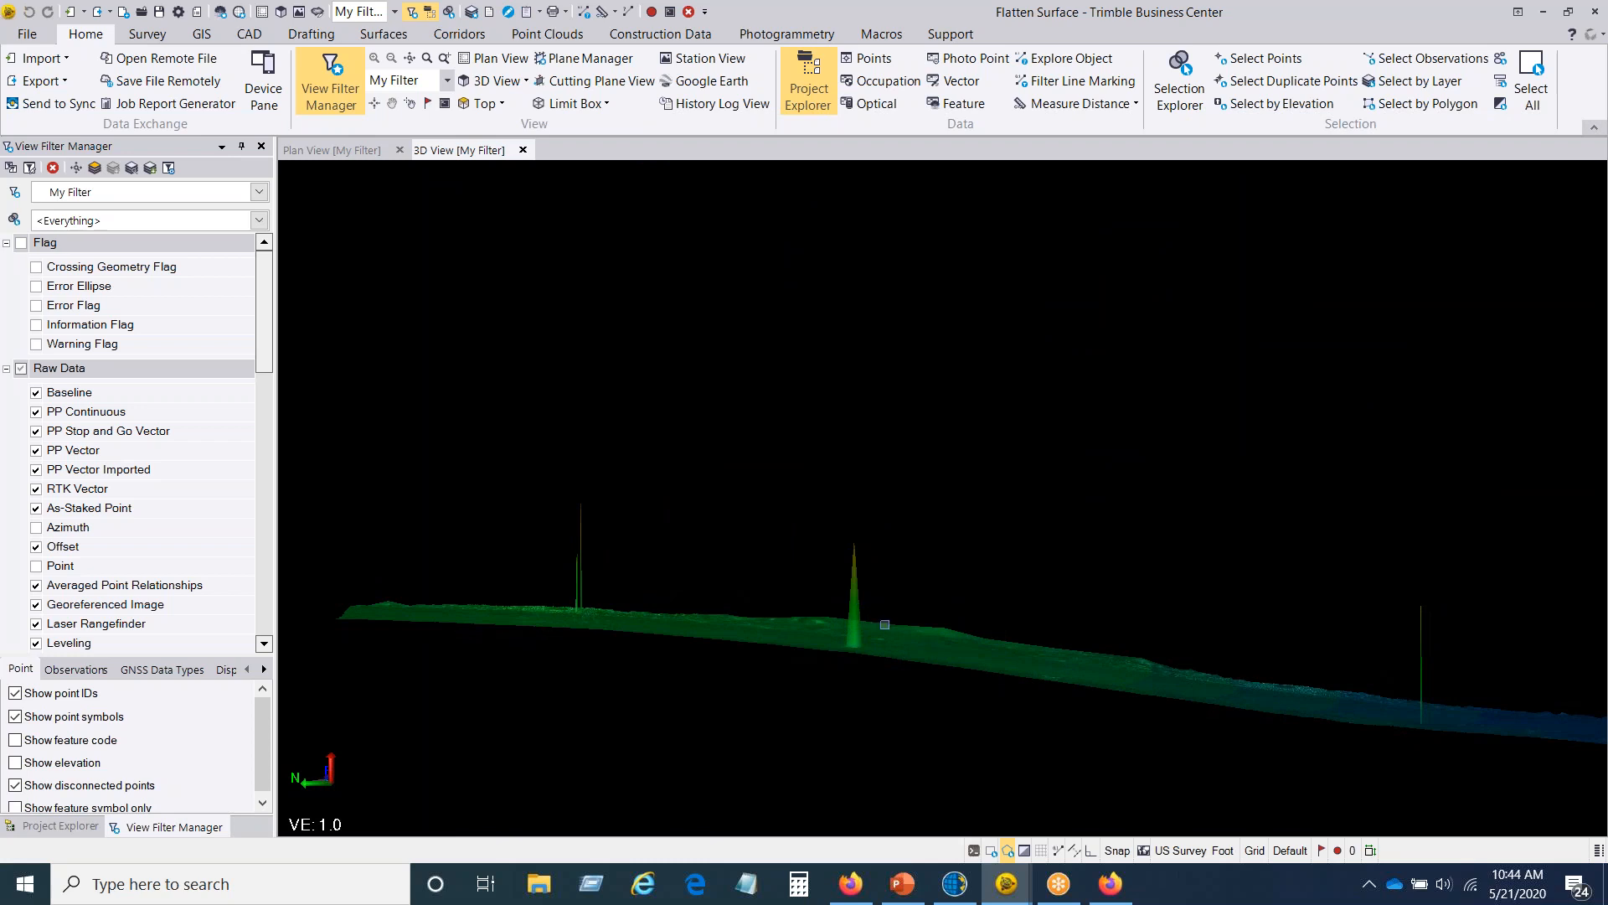
Step: Start the Flatten Surface command and choose New Surface as the surface to flatten
left_click(391, 35)
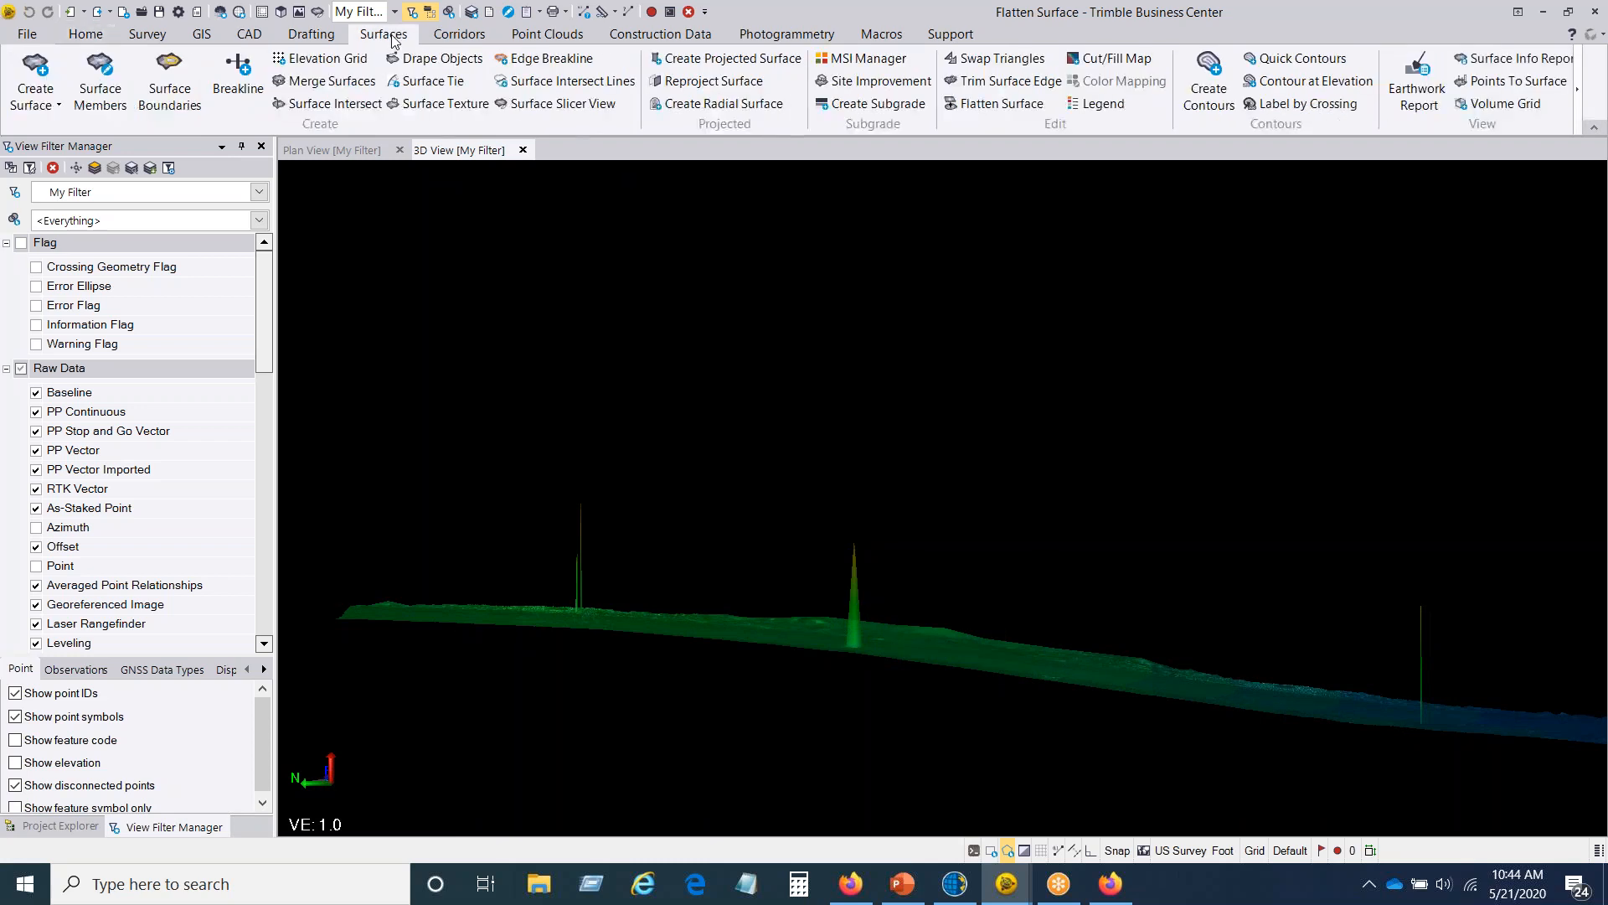
left_click(998, 105)
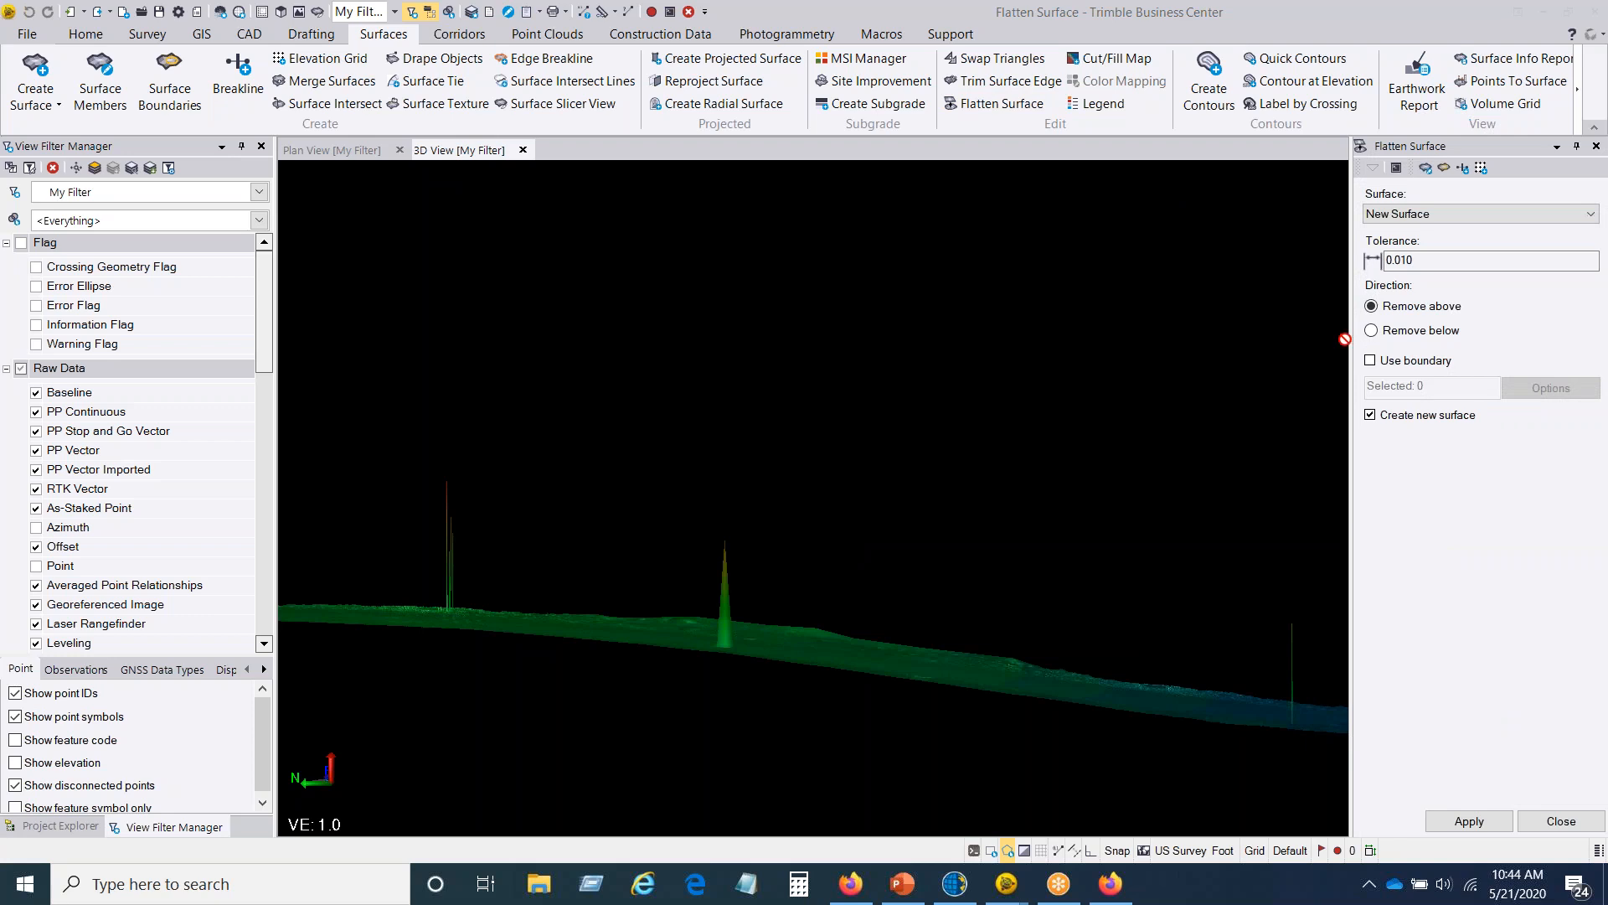
left_click(1434, 216)
left_click(1431, 230)
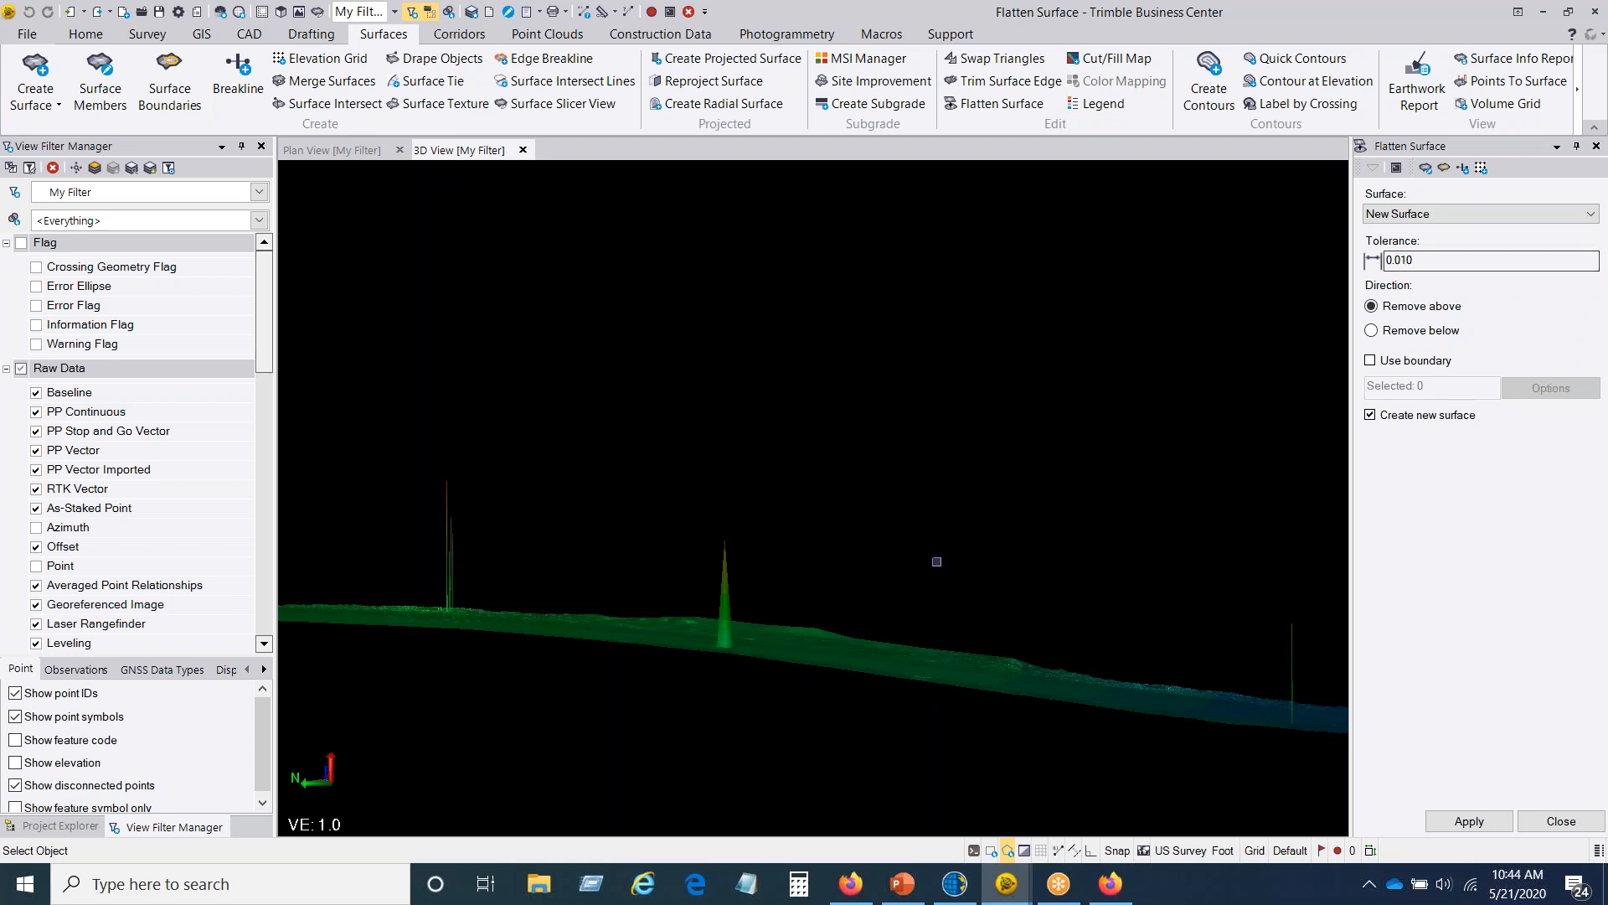
Step: Flatten the surface with a 0.010 tolerance, removing vertices above and creating a new surface without a boundary
middle_click_drag(847, 617, 659, 664)
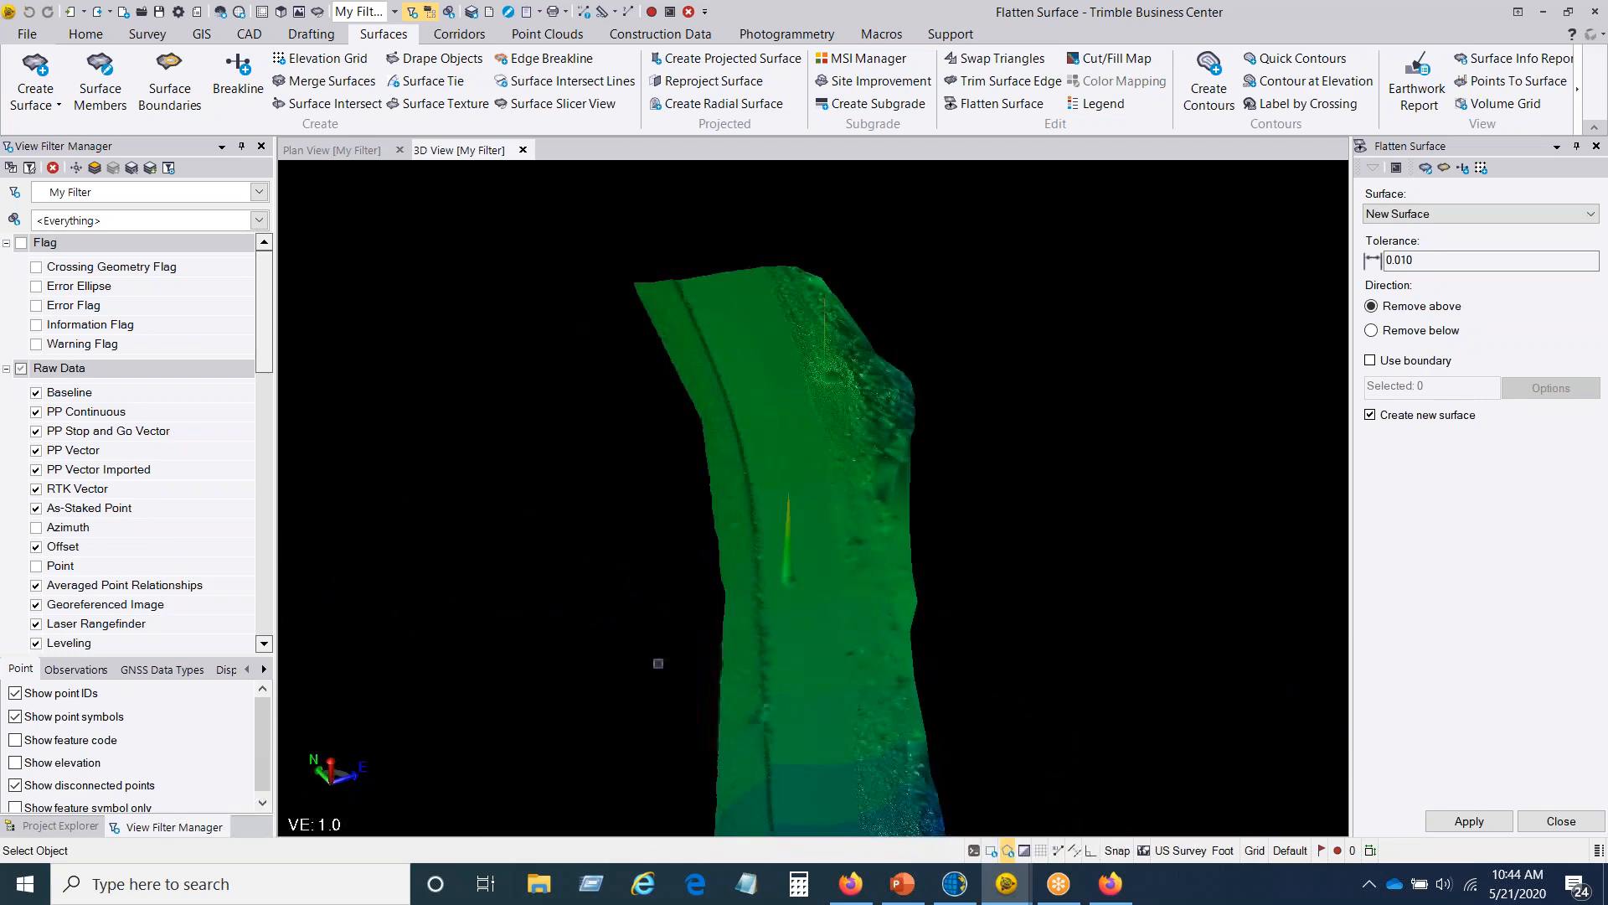
scroll(811, 612, "up", 4)
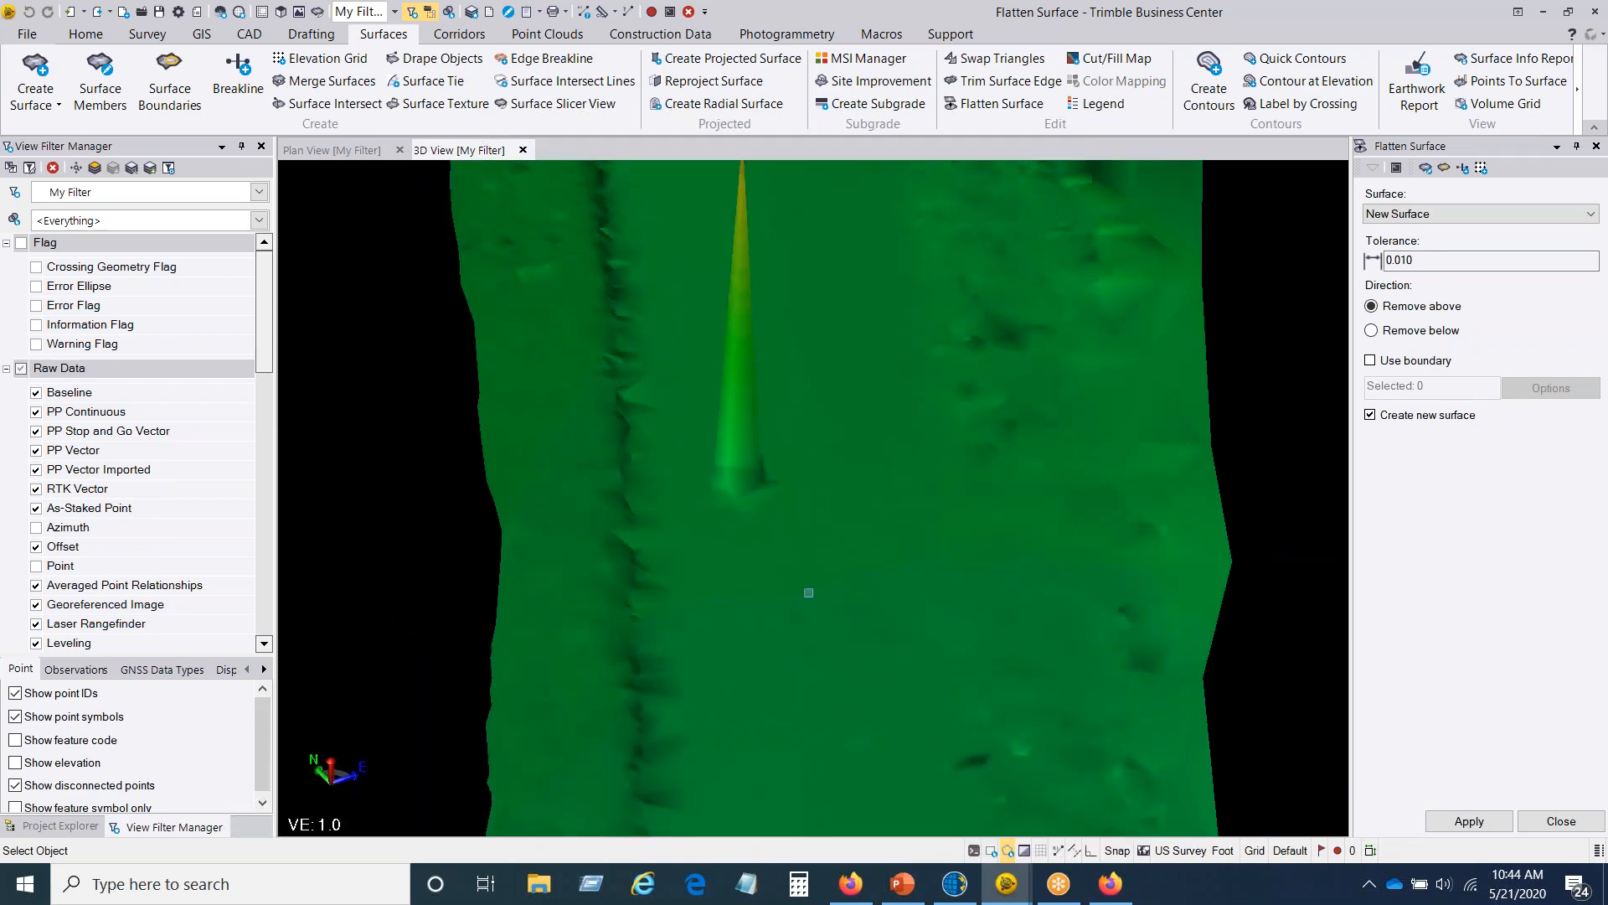
scroll(809, 591, "down", 4)
middle_click_drag(831, 627, 912, 621)
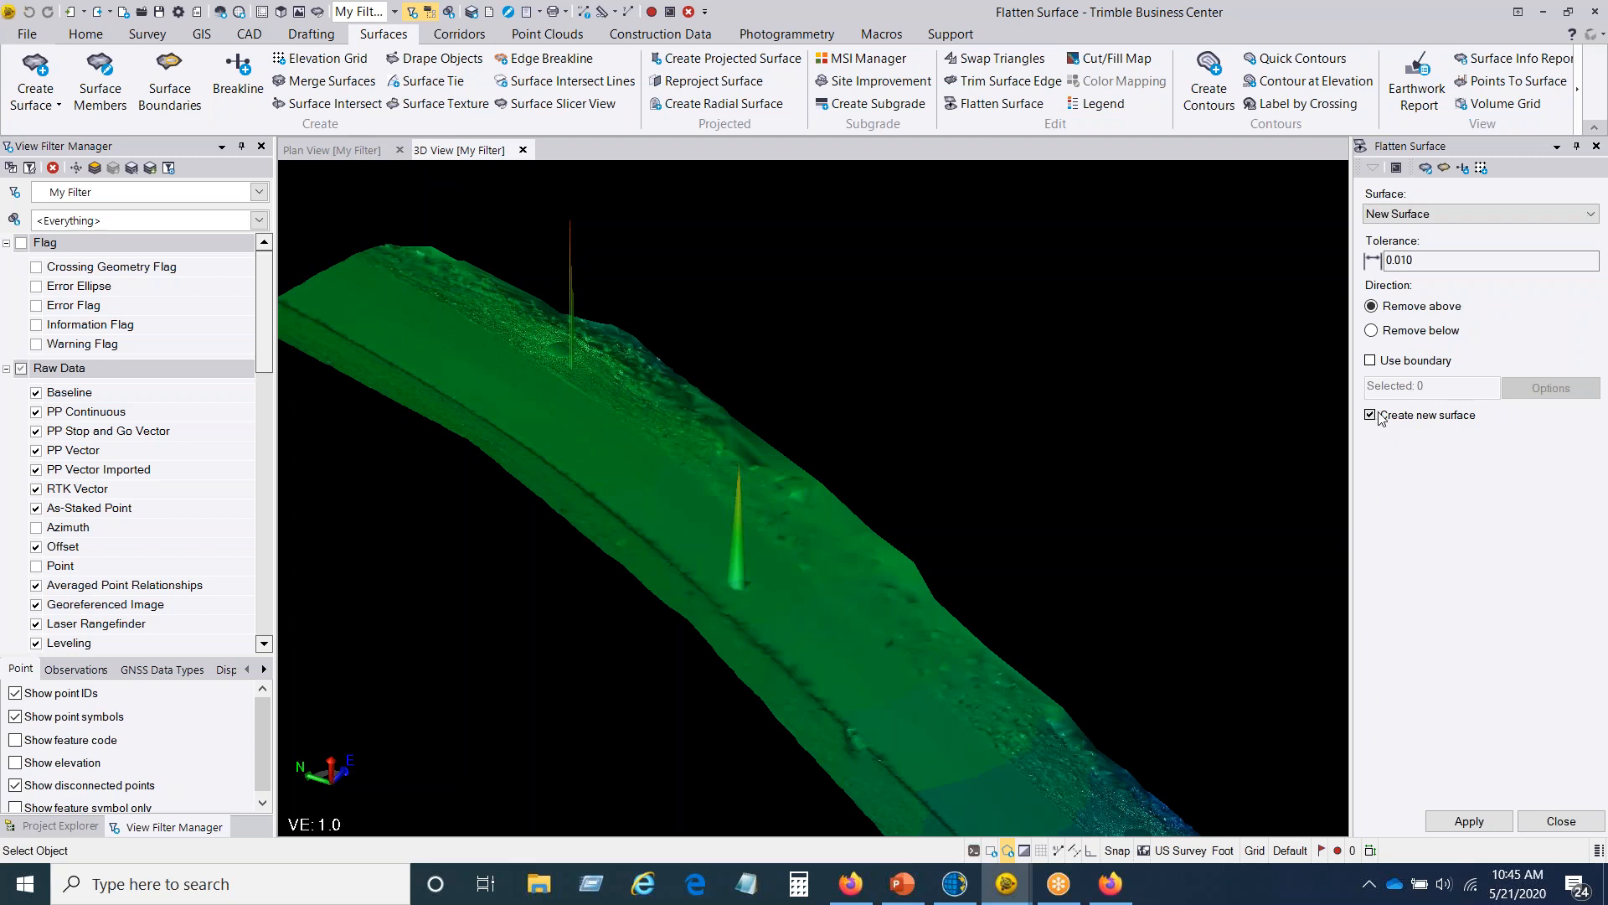
middle_click_drag(838, 612, 834, 556)
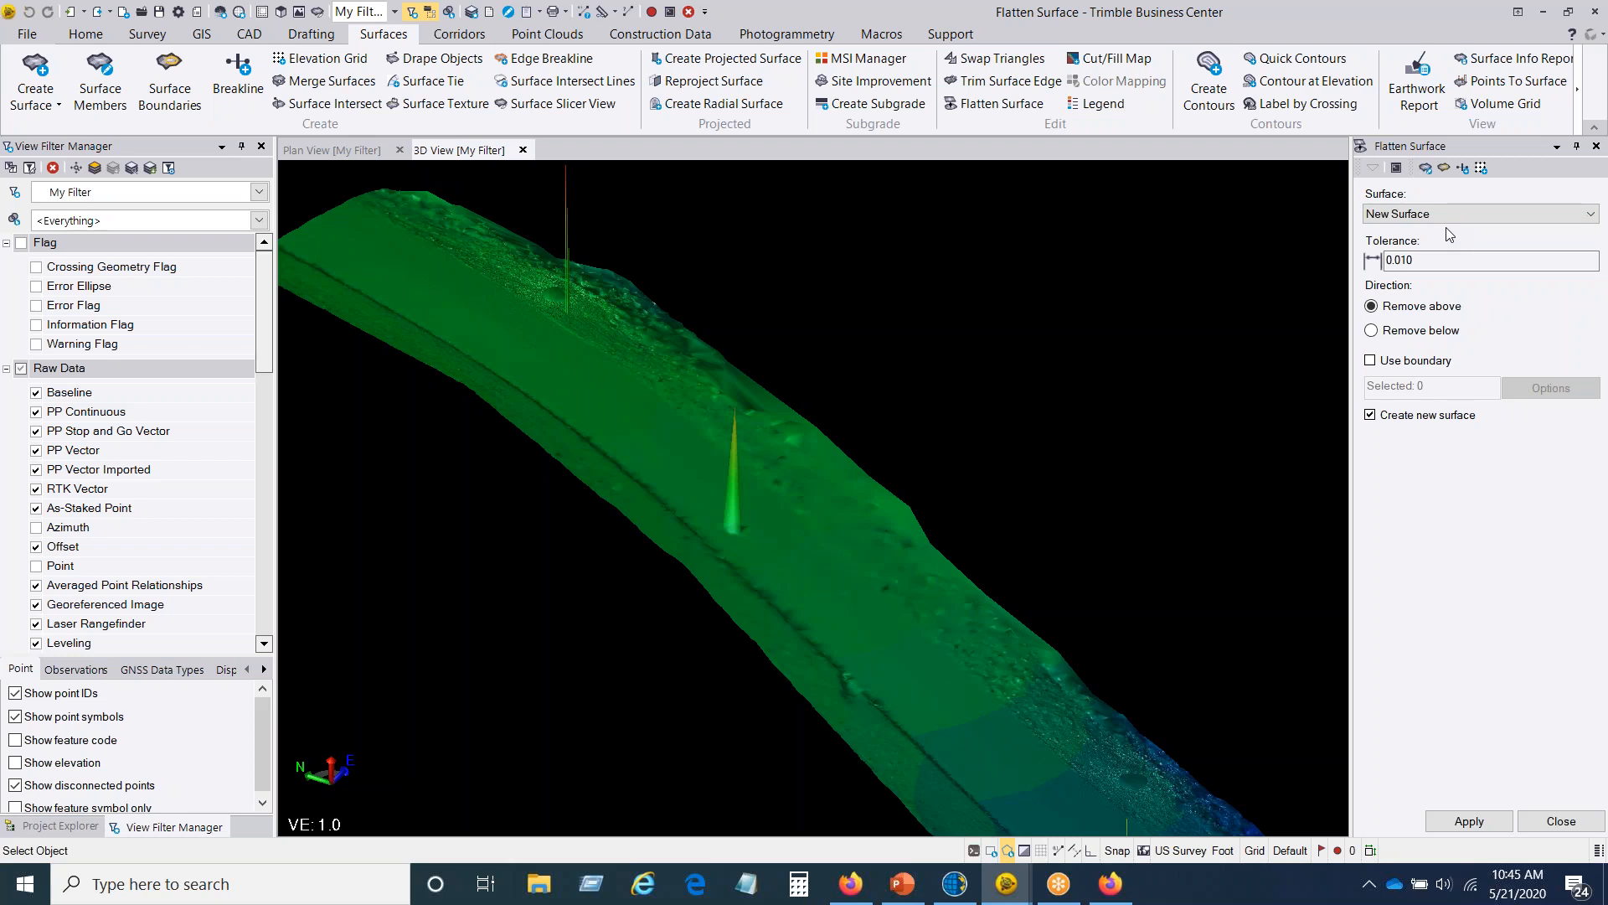
middle_click_drag(961, 561, 1031, 547)
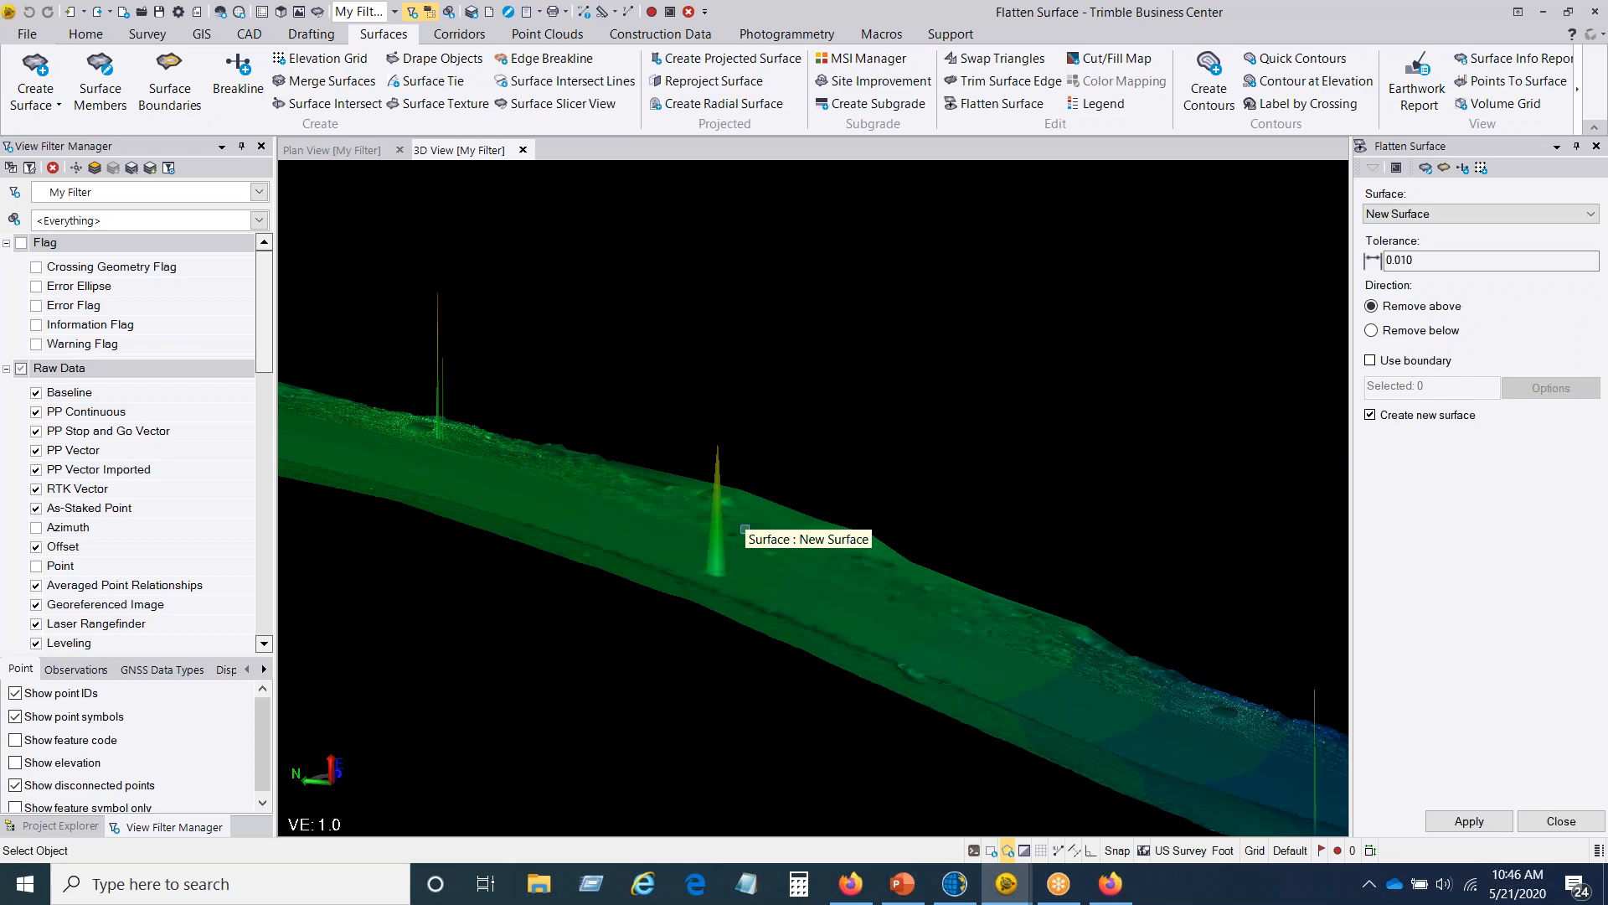
middle_click_drag(722, 534, 711, 573)
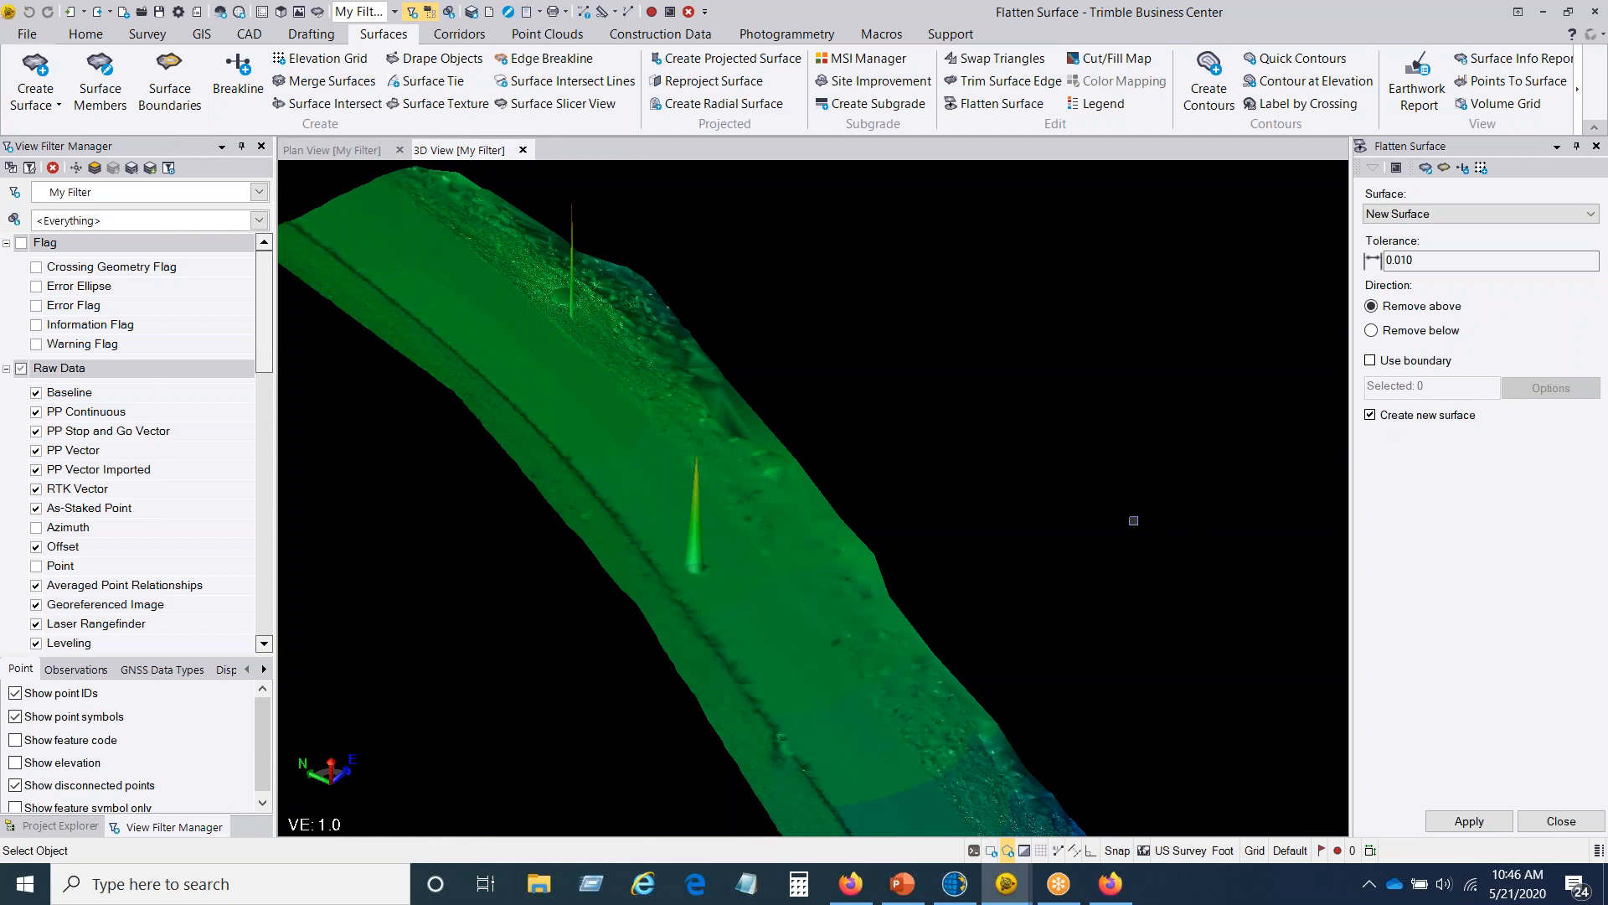
scroll(1129, 515, "down", 2)
left_click(1486, 823)
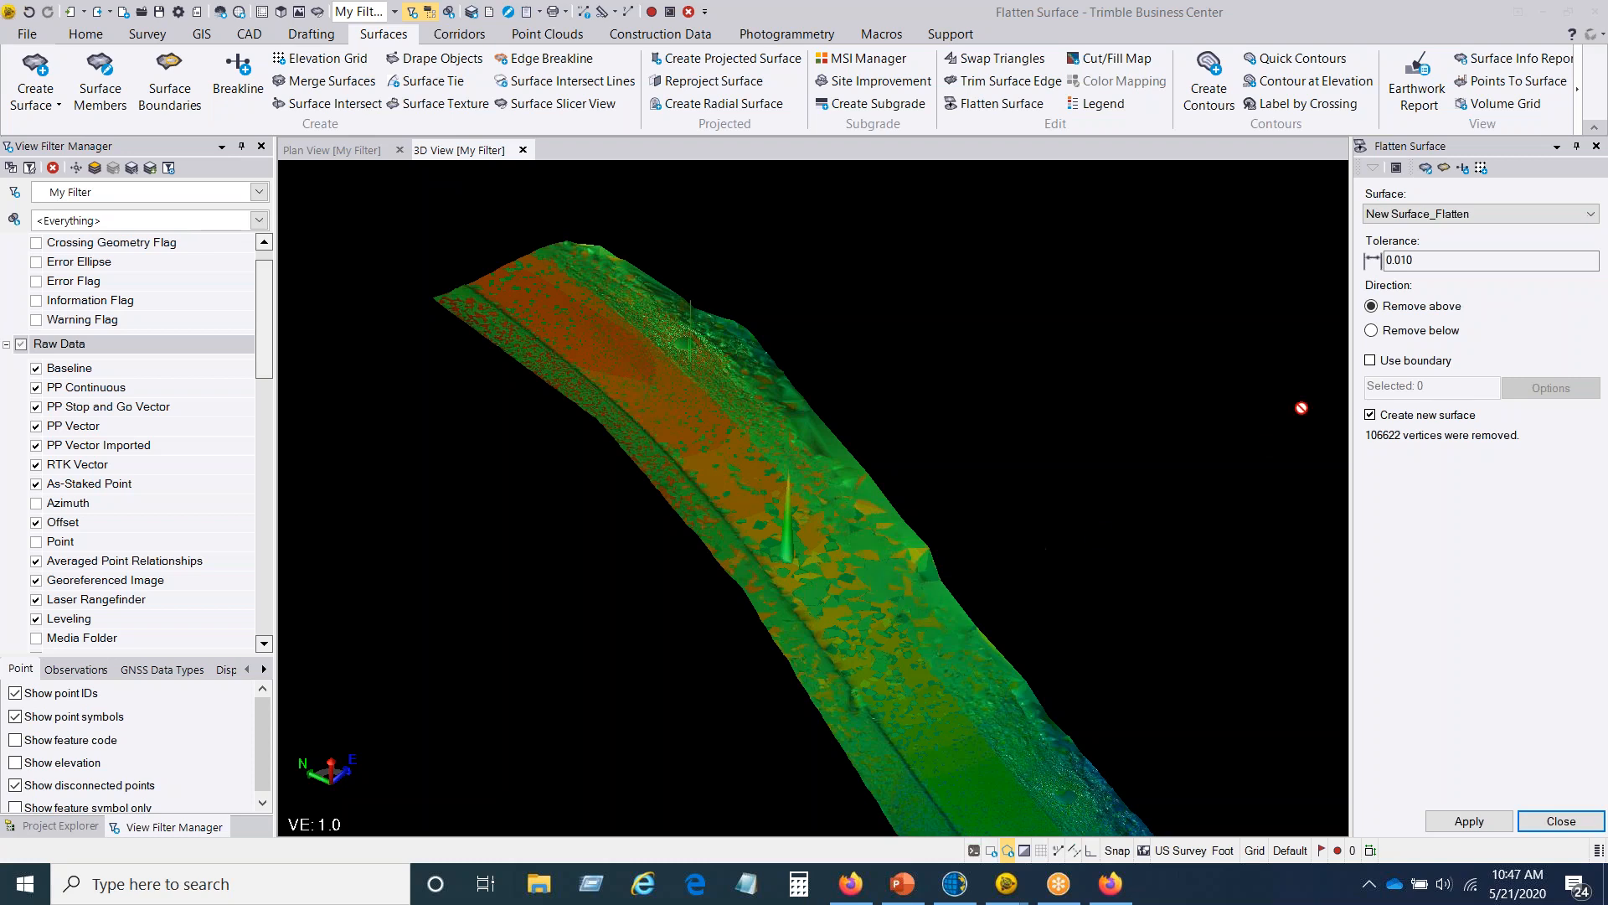
Step: Hide the original New Surface in the view filter, keeping only New Surface_Flatten displayed
mouse_move(895, 551)
middle_mouse_down()
mouse_move(959, 491)
mouse_move(876, 532)
middle_mouse_up()
left_click_drag(268, 327, 280, 634)
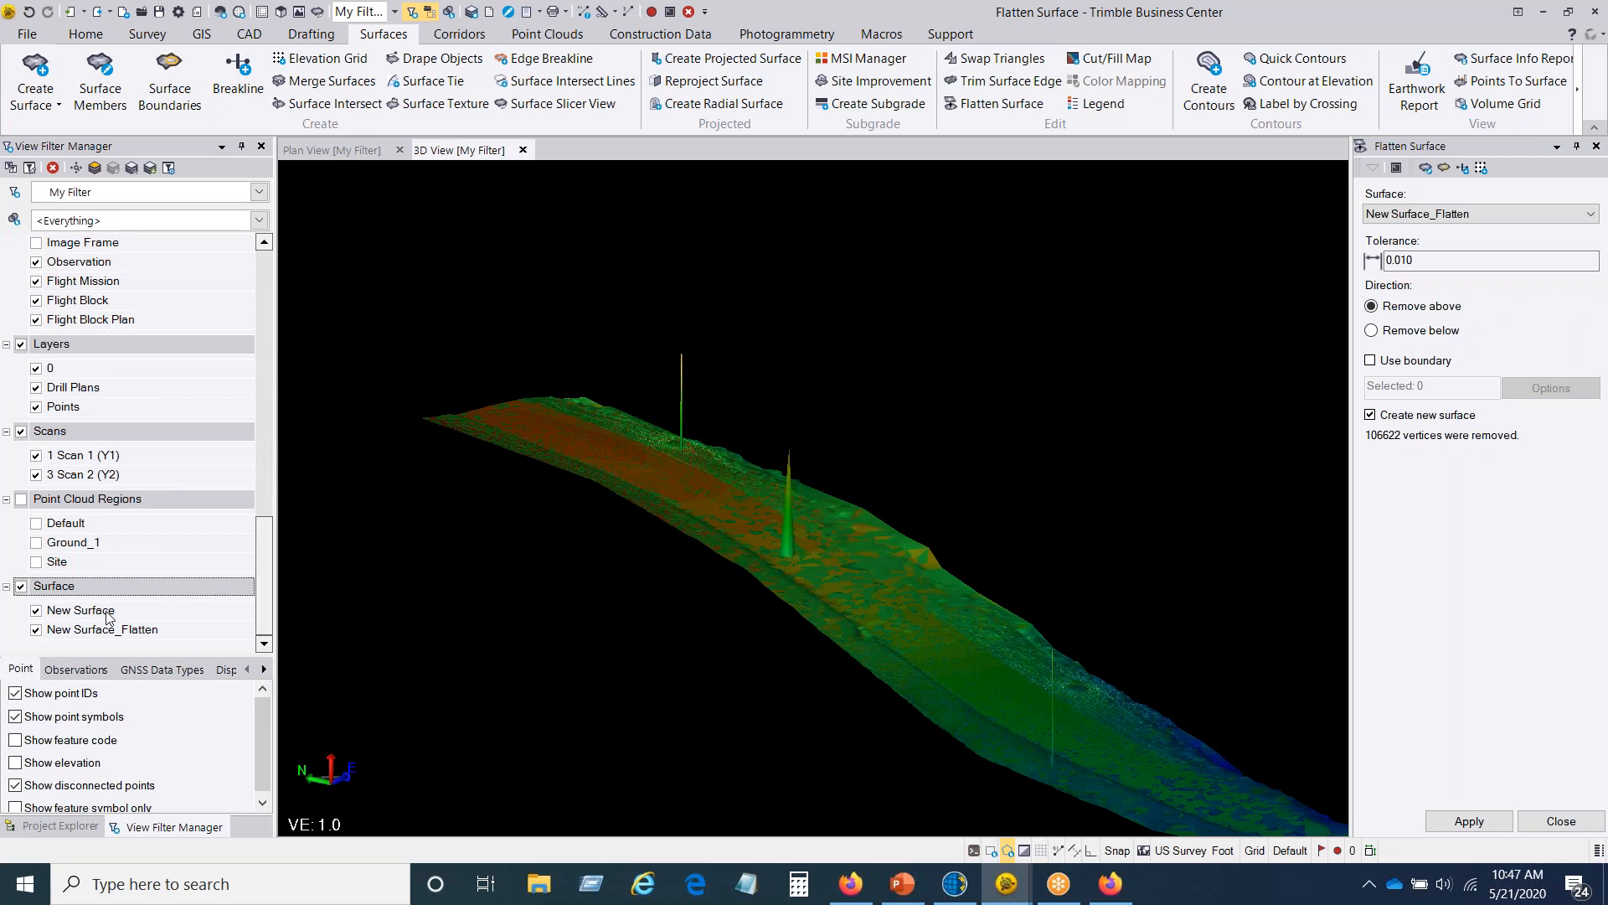
left_click(36, 611)
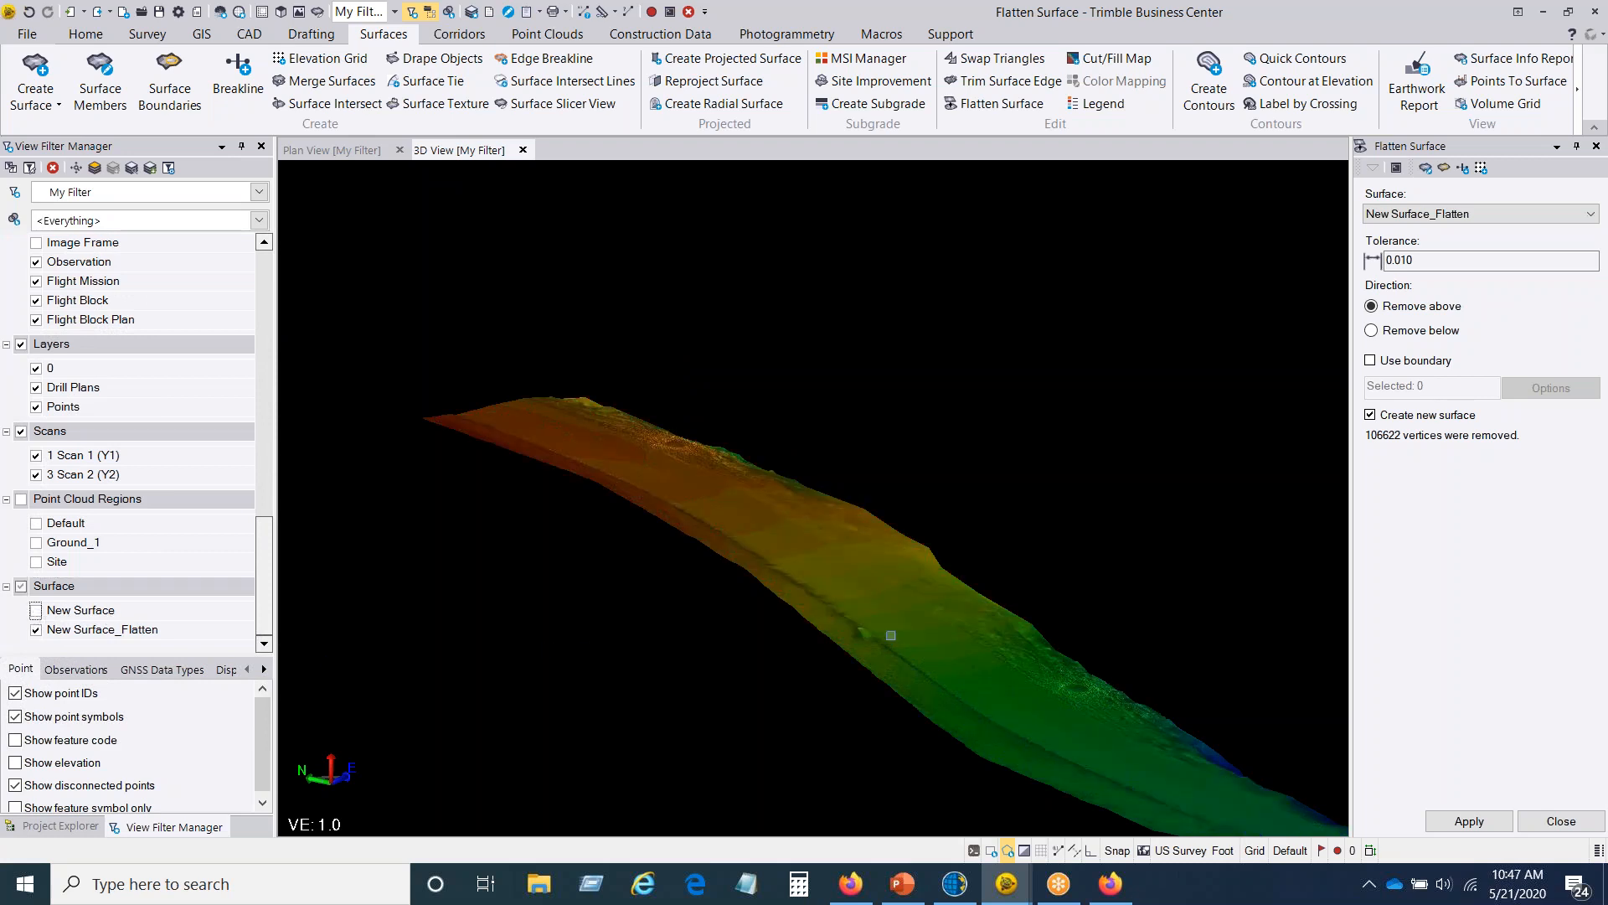
Step: Examine the flattened surface in 3D from several angles along its length
middle_click_drag(872, 609, 704, 439)
scroll(749, 468, "up", 5)
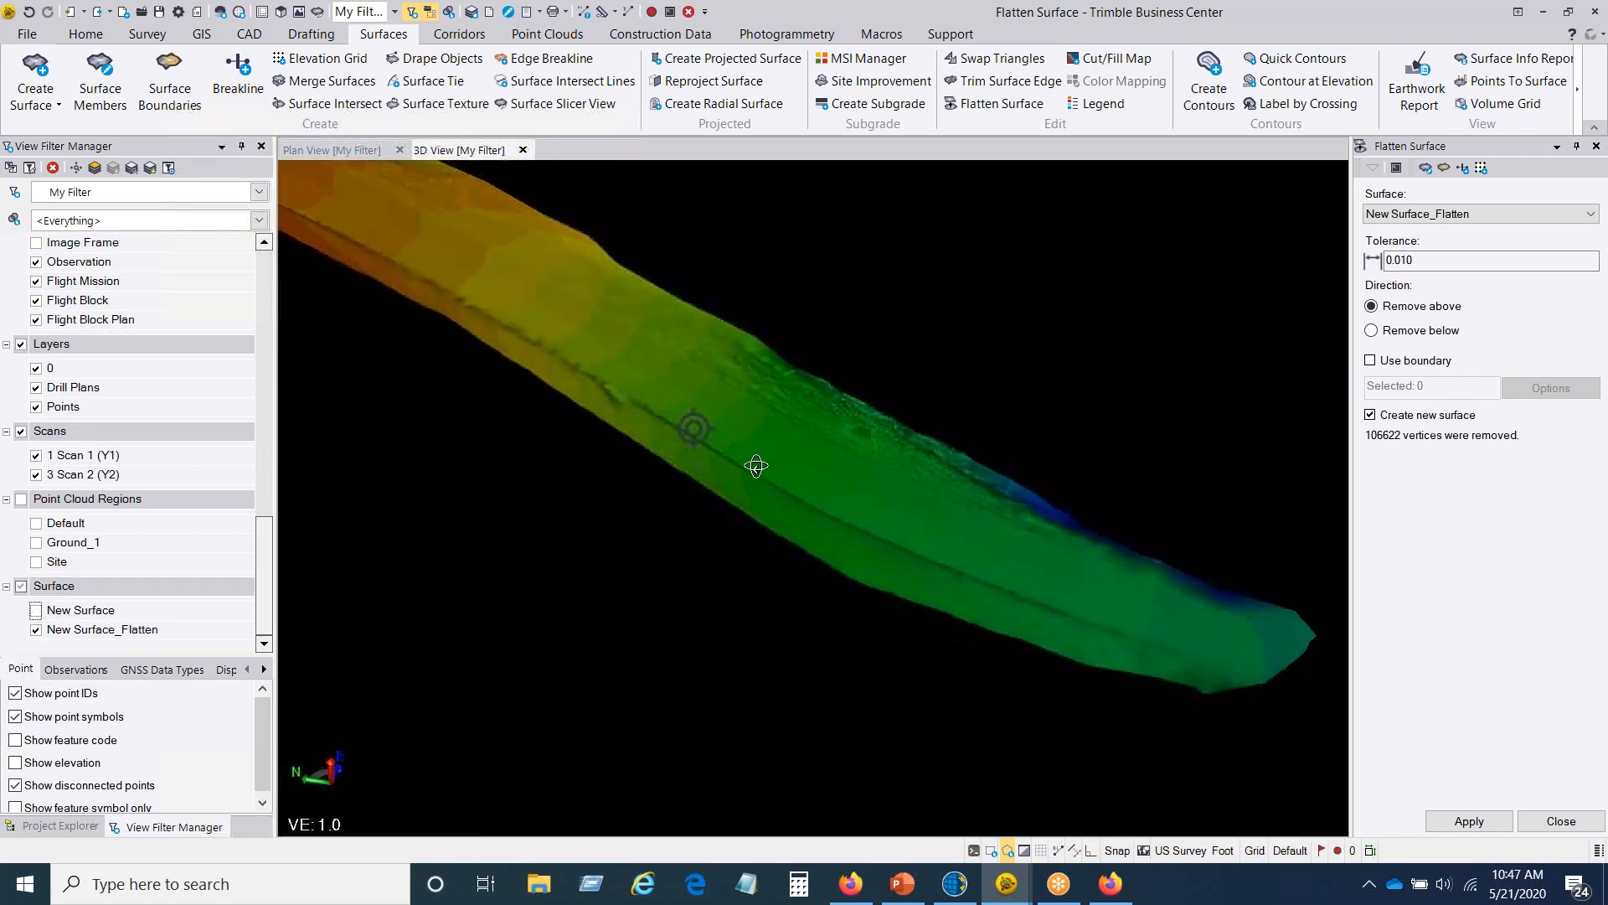
middle_click_drag(548, 399, 714, 614)
mouse_move(801, 514)
right_mouse_down()
mouse_move(658, 517)
mouse_move(662, 469)
right_mouse_up()
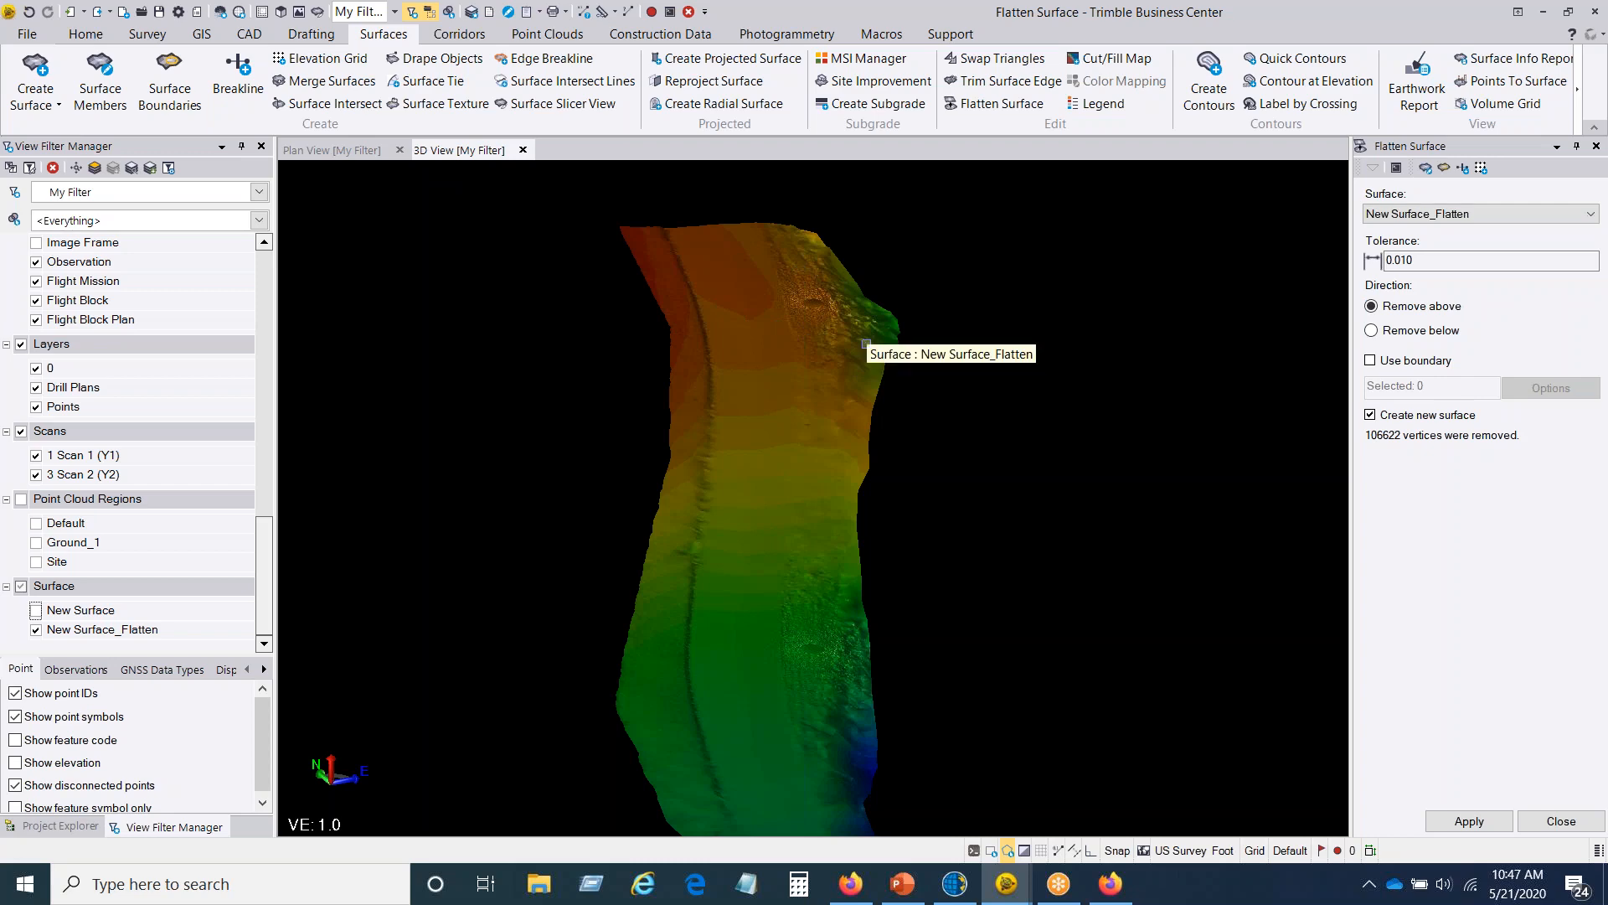
mouse_move(679, 424)
middle_mouse_down()
mouse_move(782, 449)
mouse_move(803, 436)
middle_mouse_up()
scroll(818, 407, "up", 3)
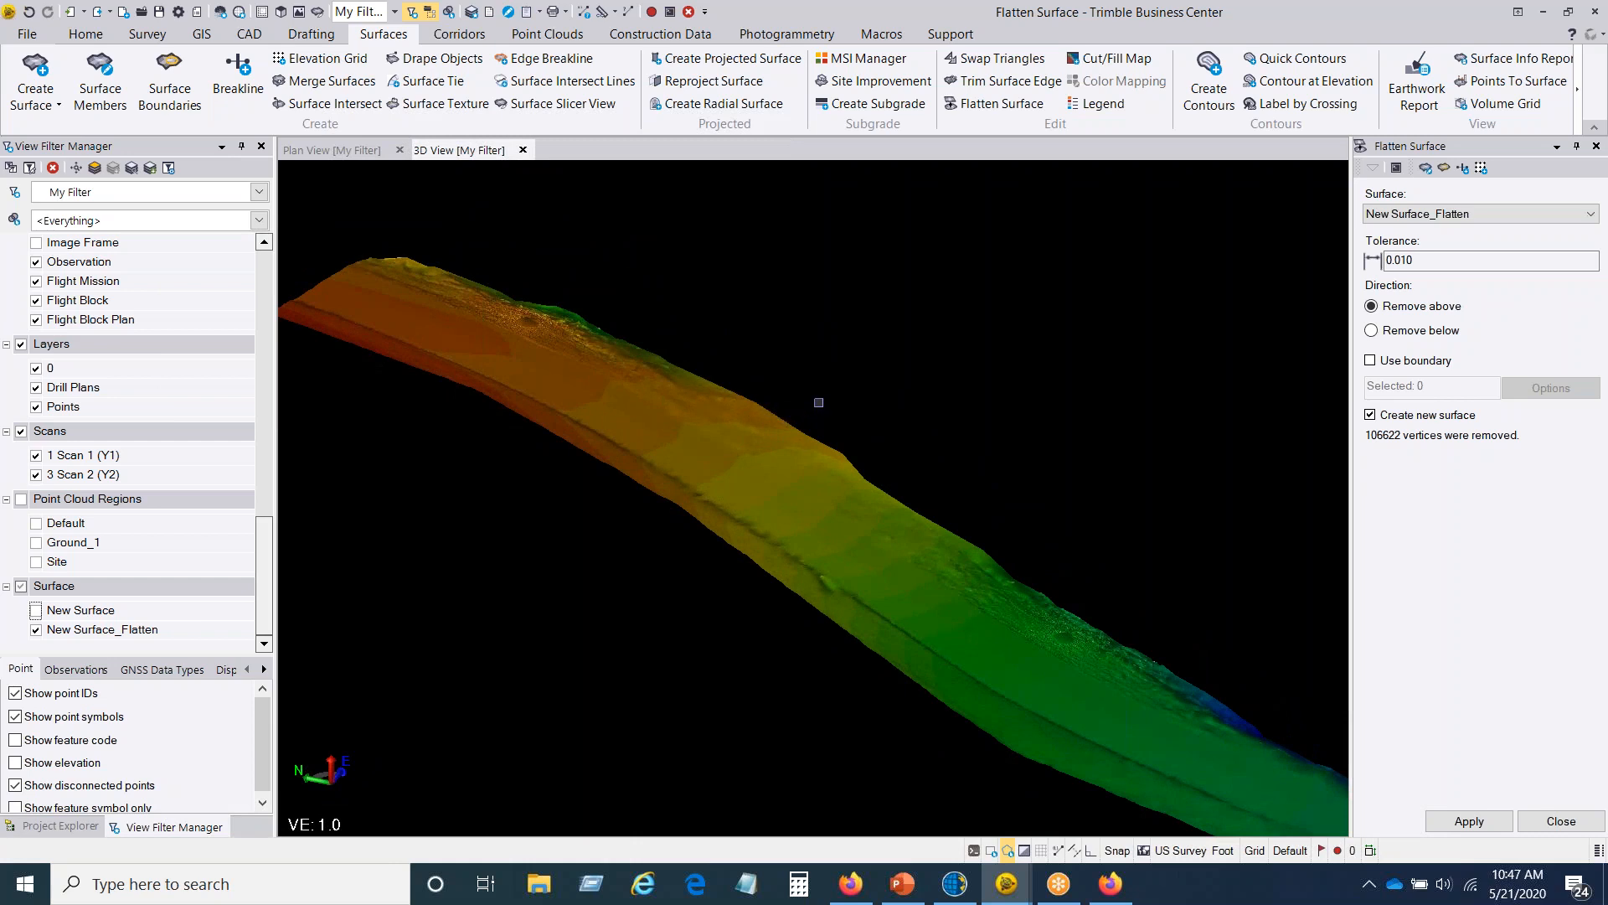
Step: Start extracting classified point cloud regions and exclude Buildings, High vegetation, Poles and signs, and Power lines, leaving only Ground selected
left_click(530, 38)
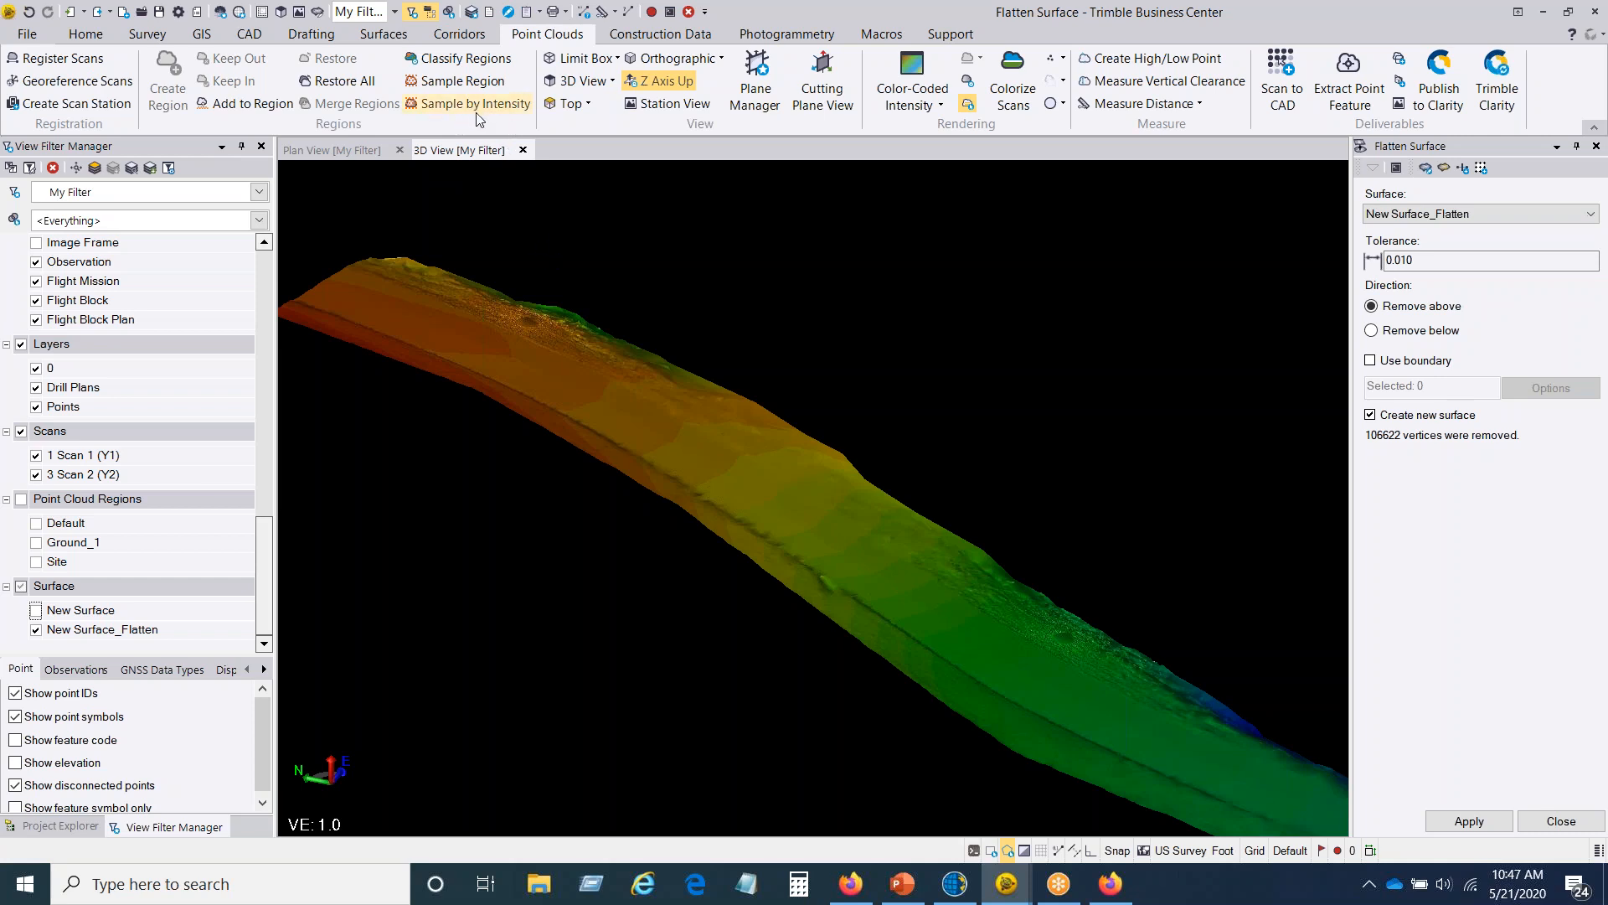
left_click(458, 65)
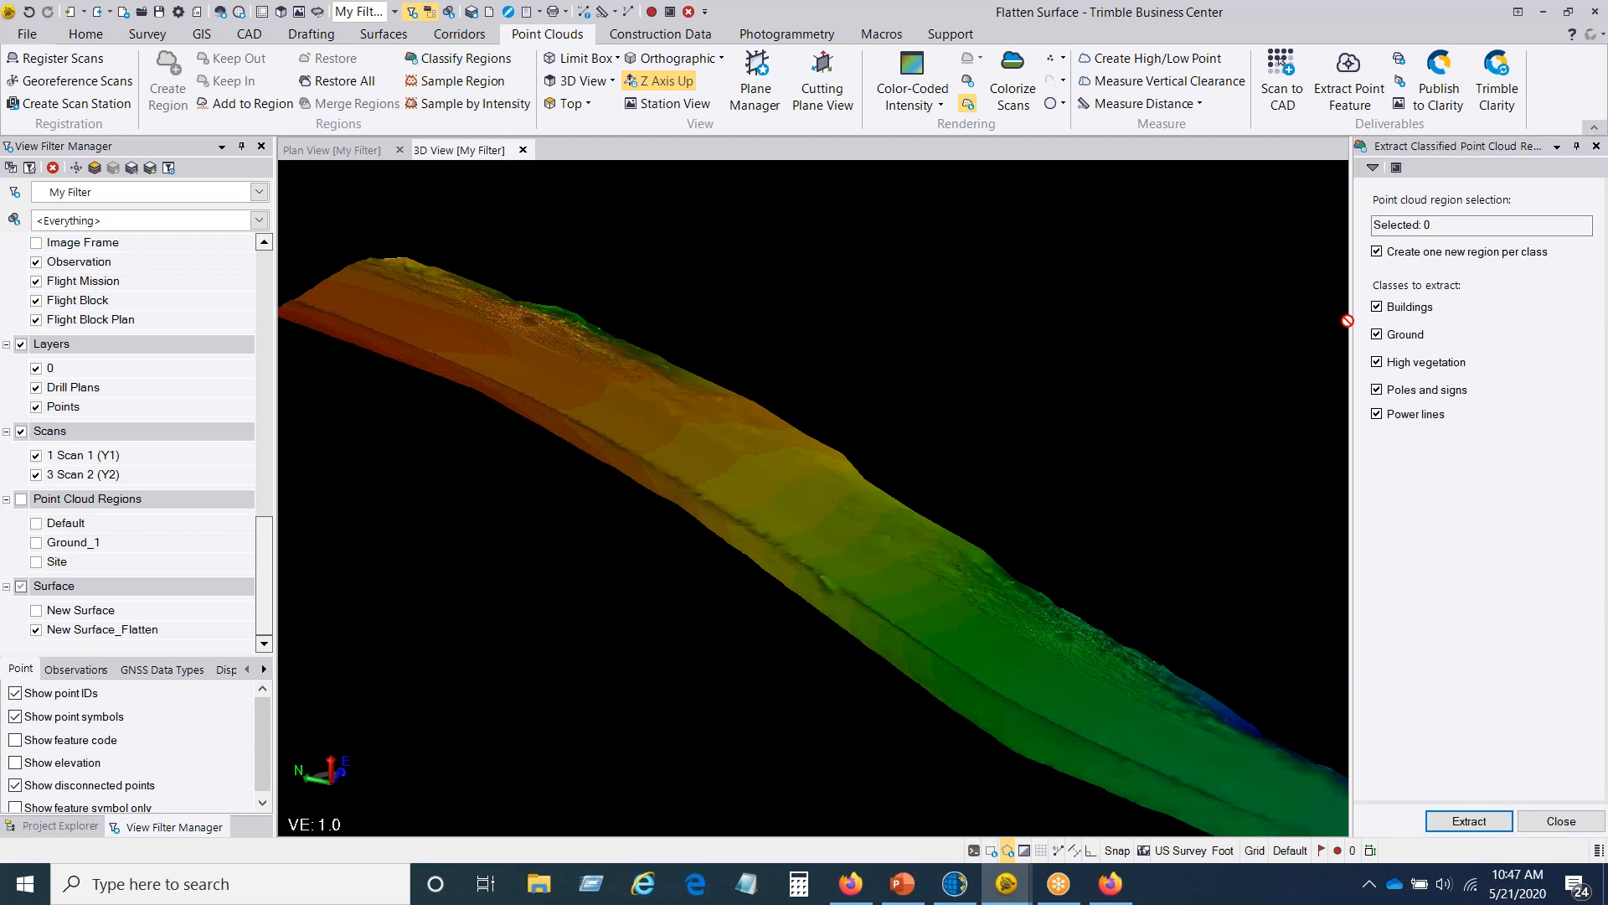
left_click(1376, 308)
left_click(1376, 362)
left_click(1376, 390)
left_click(1376, 414)
Step: Switch to the 52120 project, toggle the Ground region to compare, and hide the SITE region so only Ground points display
mouse_move(1006, 883)
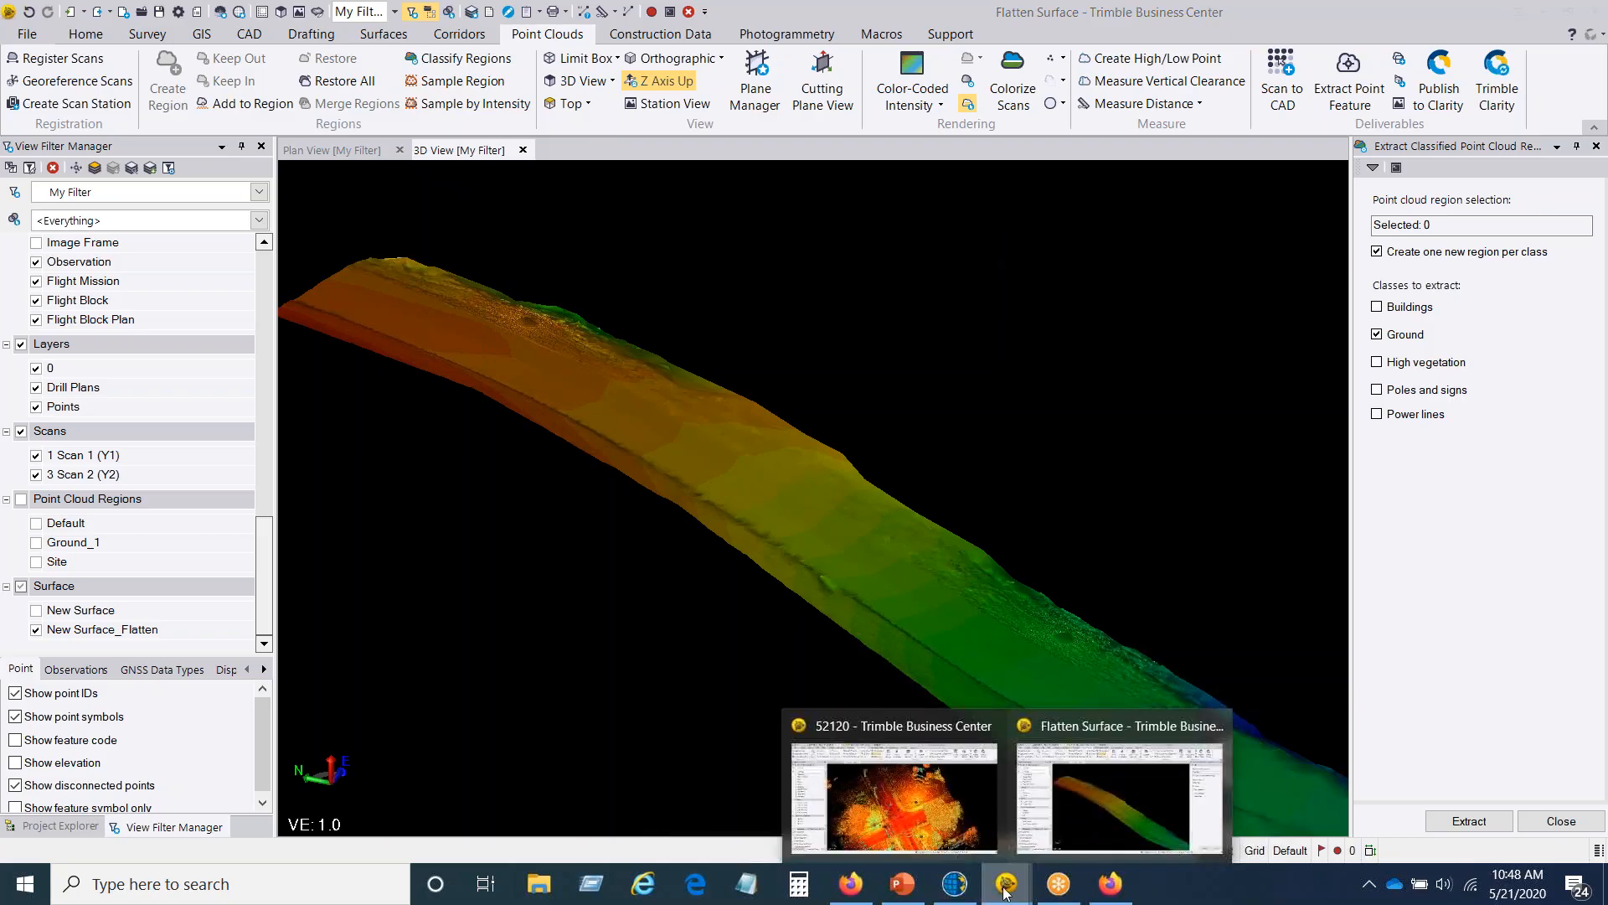
left_click(895, 787)
right_click_drag(697, 610, 618, 563)
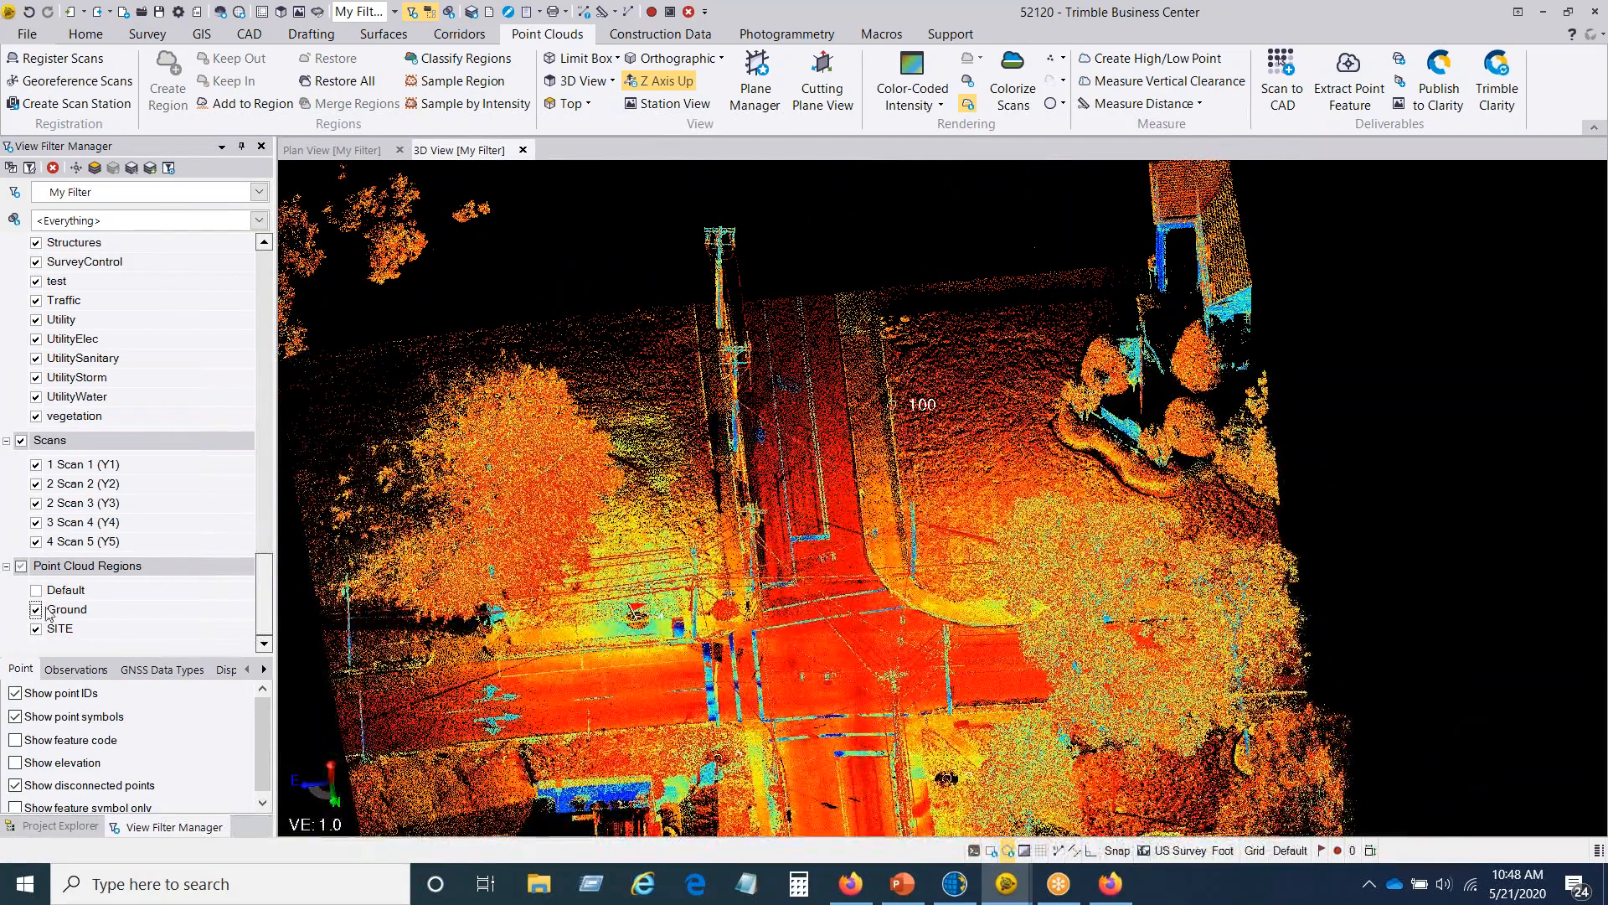
left_click(36, 609)
left_click(36, 629)
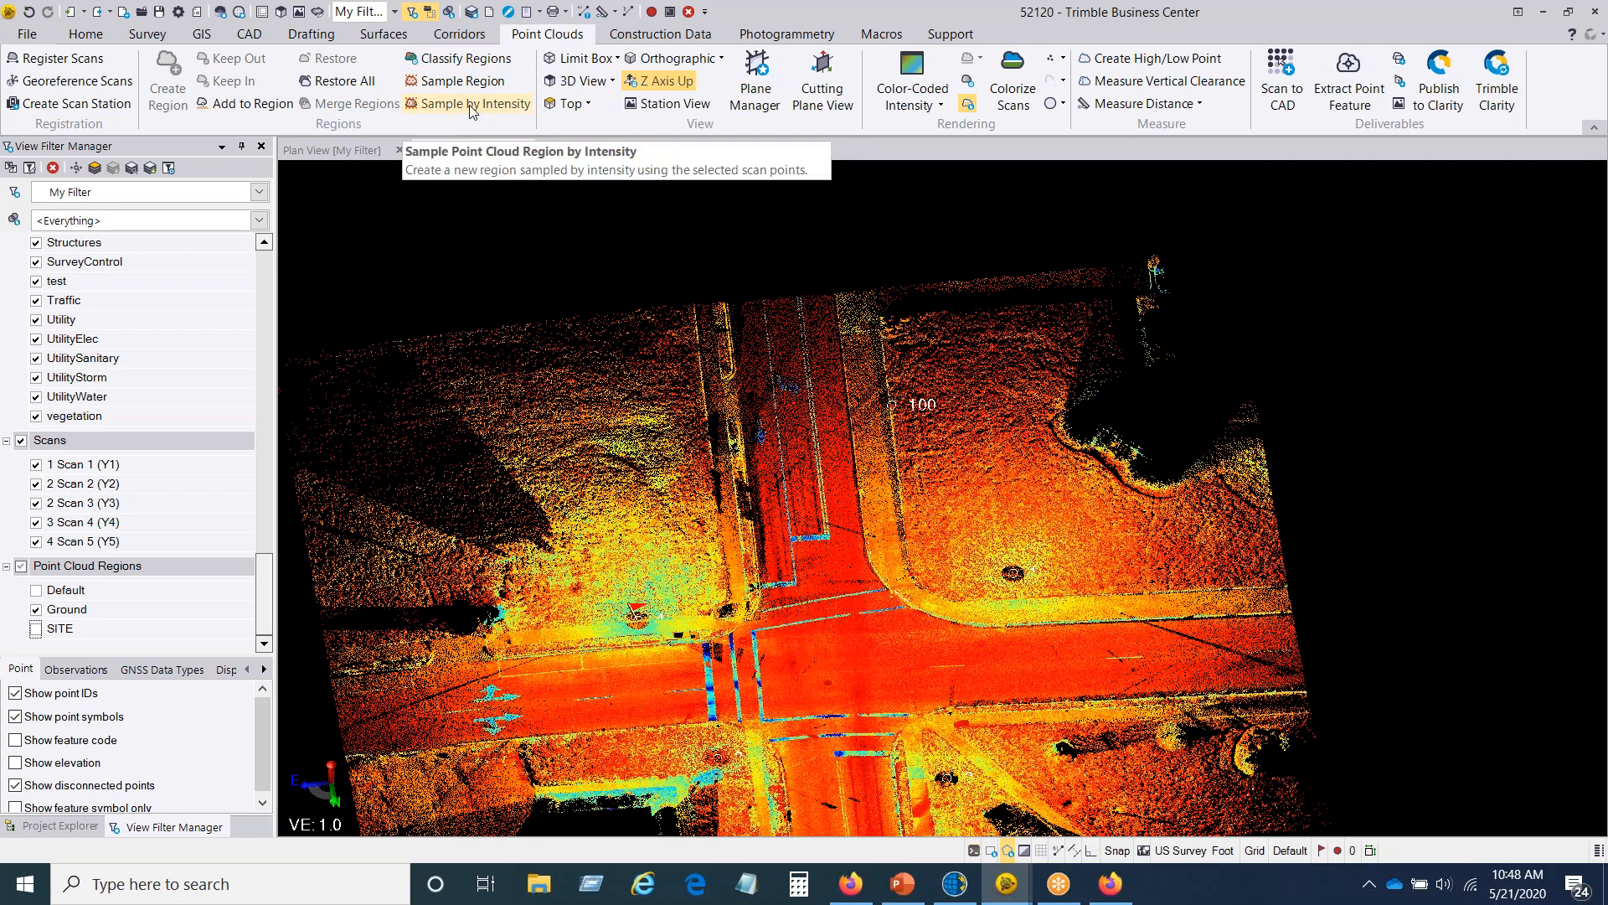
Step: Review the program's Display options for graphics and 3D view rotation, along with the Z Axis Up toggle
left_click(27, 36)
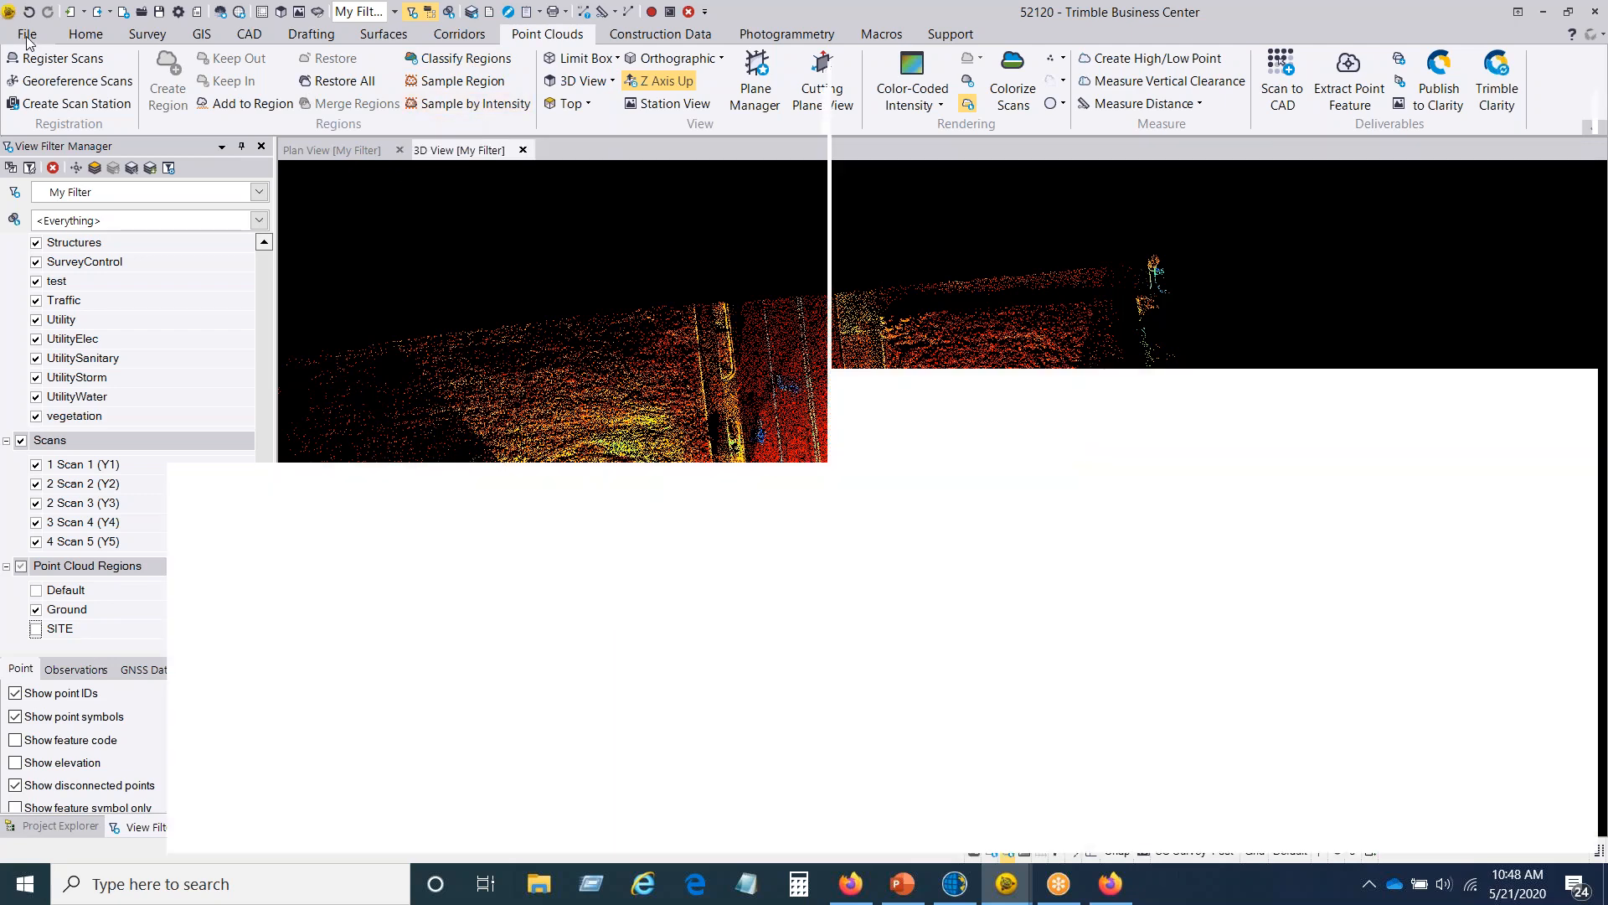
left_click(92, 315)
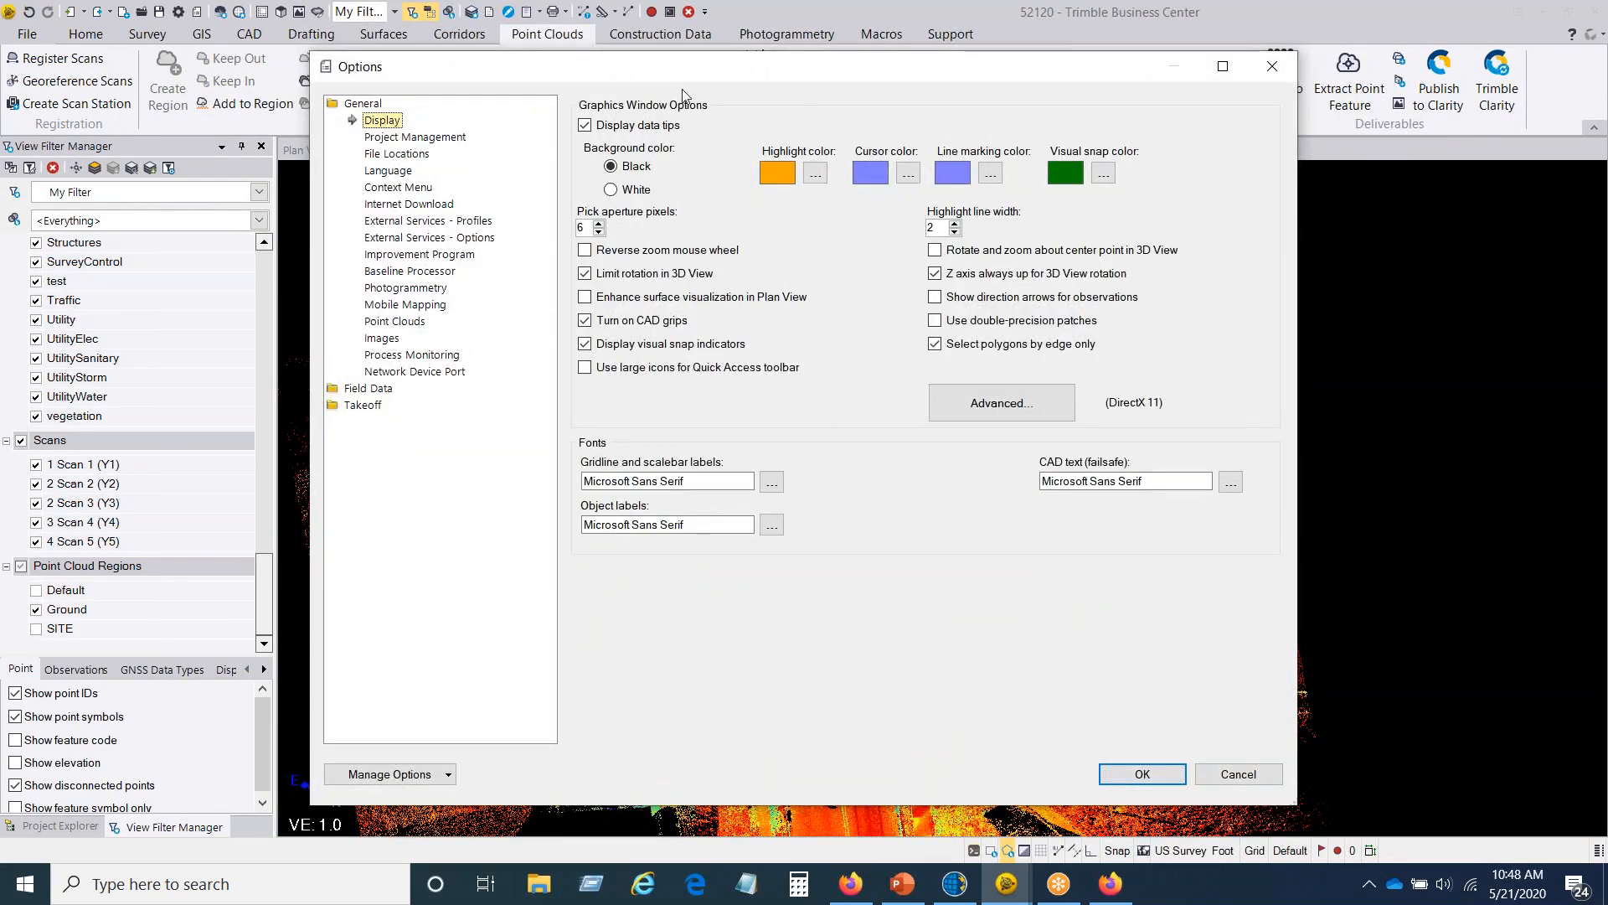
left_click_drag(689, 78, 699, 130)
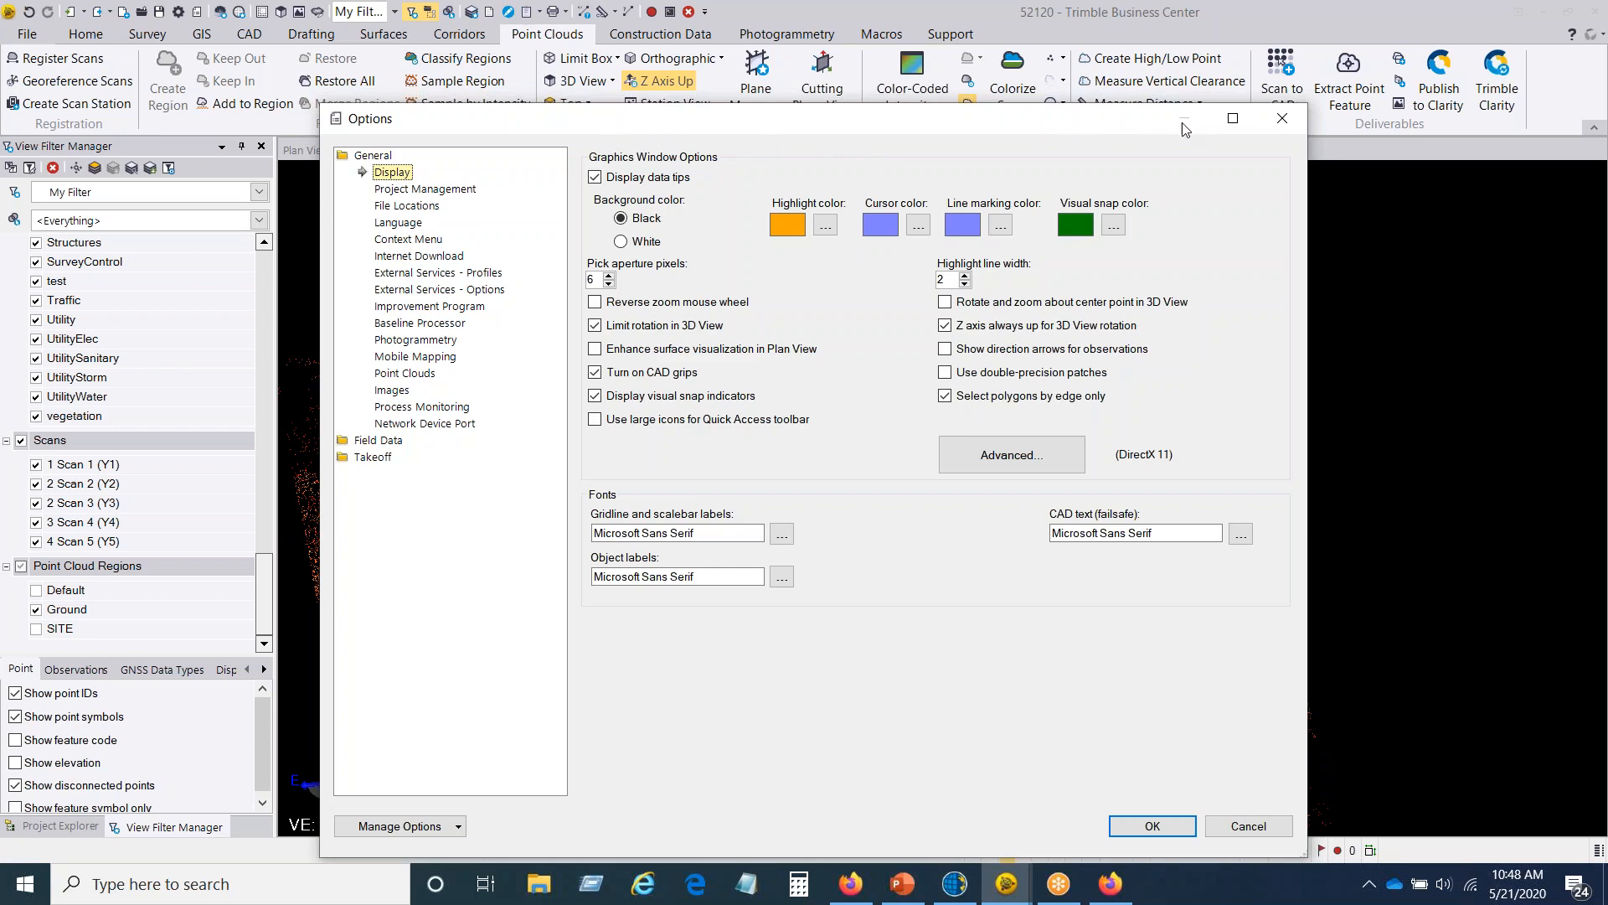
left_click(1149, 828)
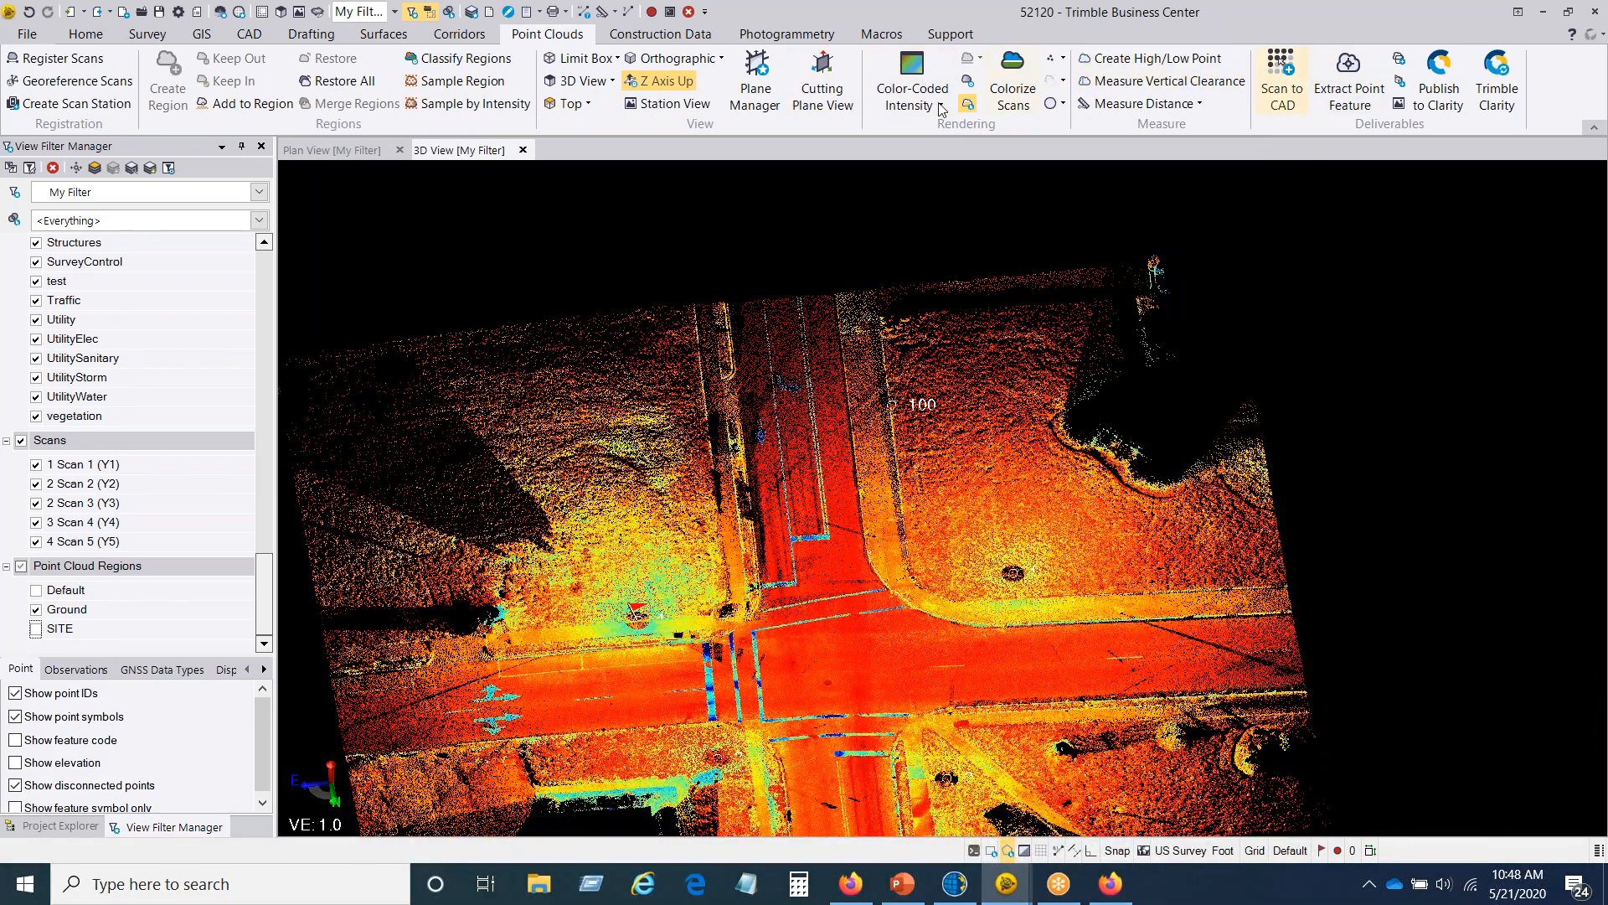
left_click(624, 80)
scroll(758, 381, "down", 3)
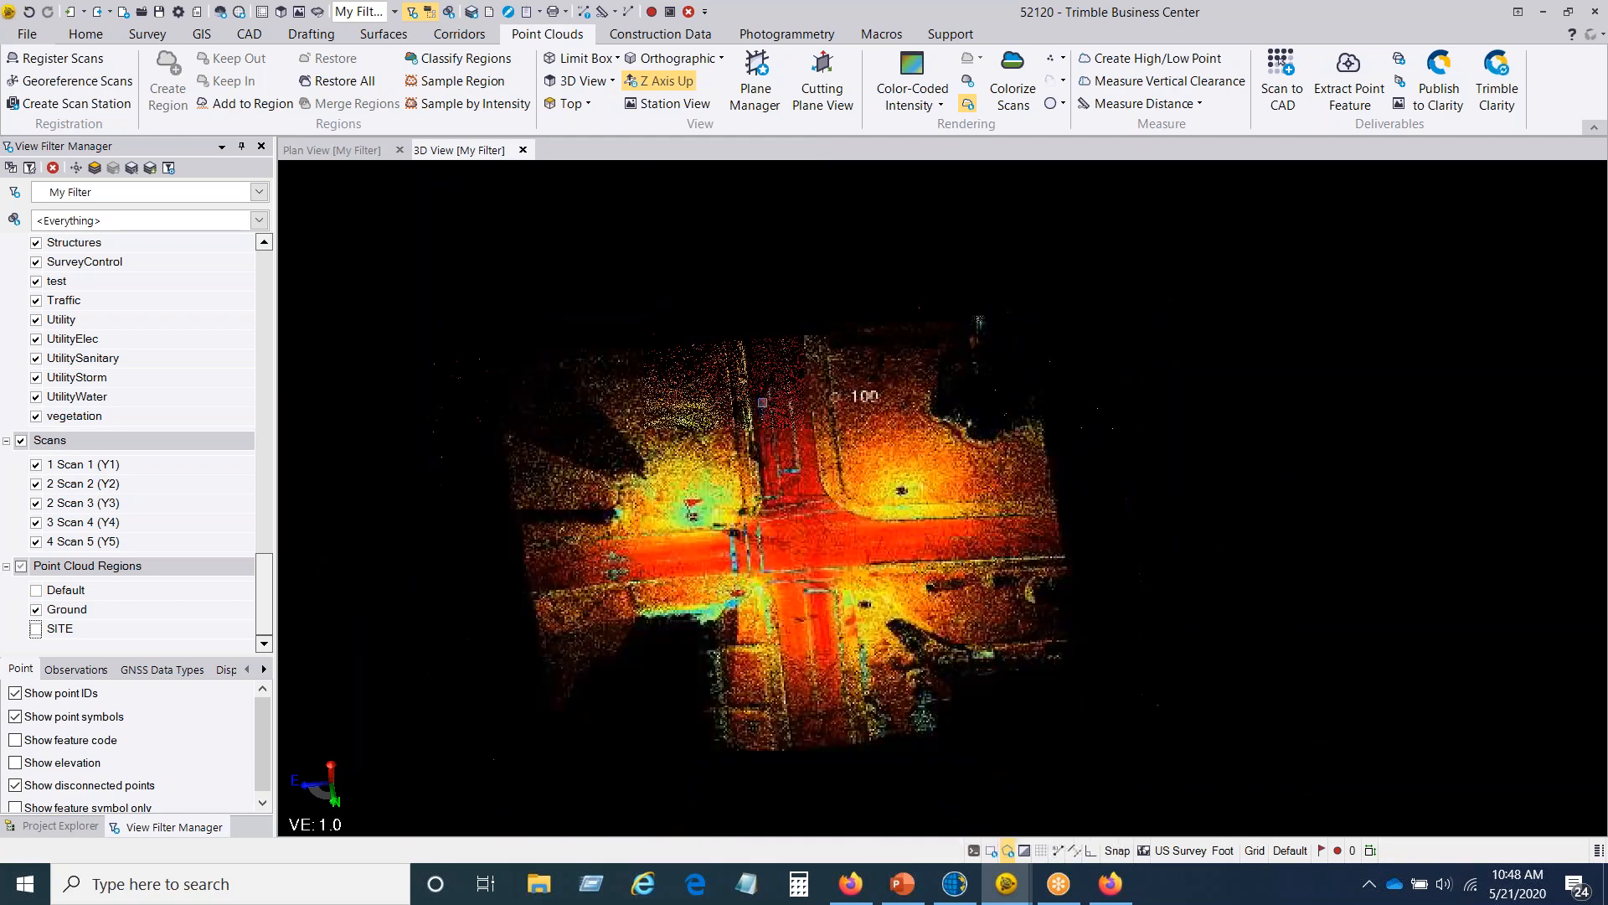